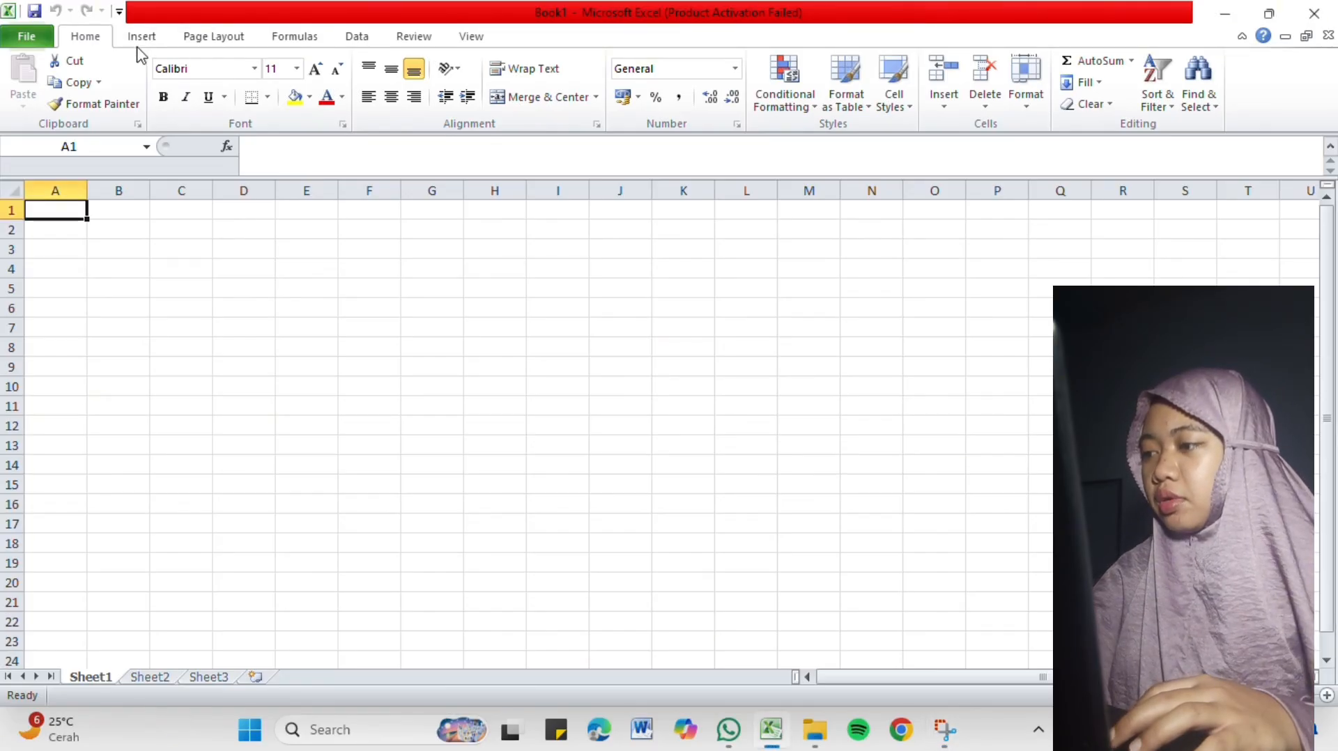
Survey the command sets for inserting, page layout, formulas, data, review and view, then return to the basic formatting commands.
click(142, 42)
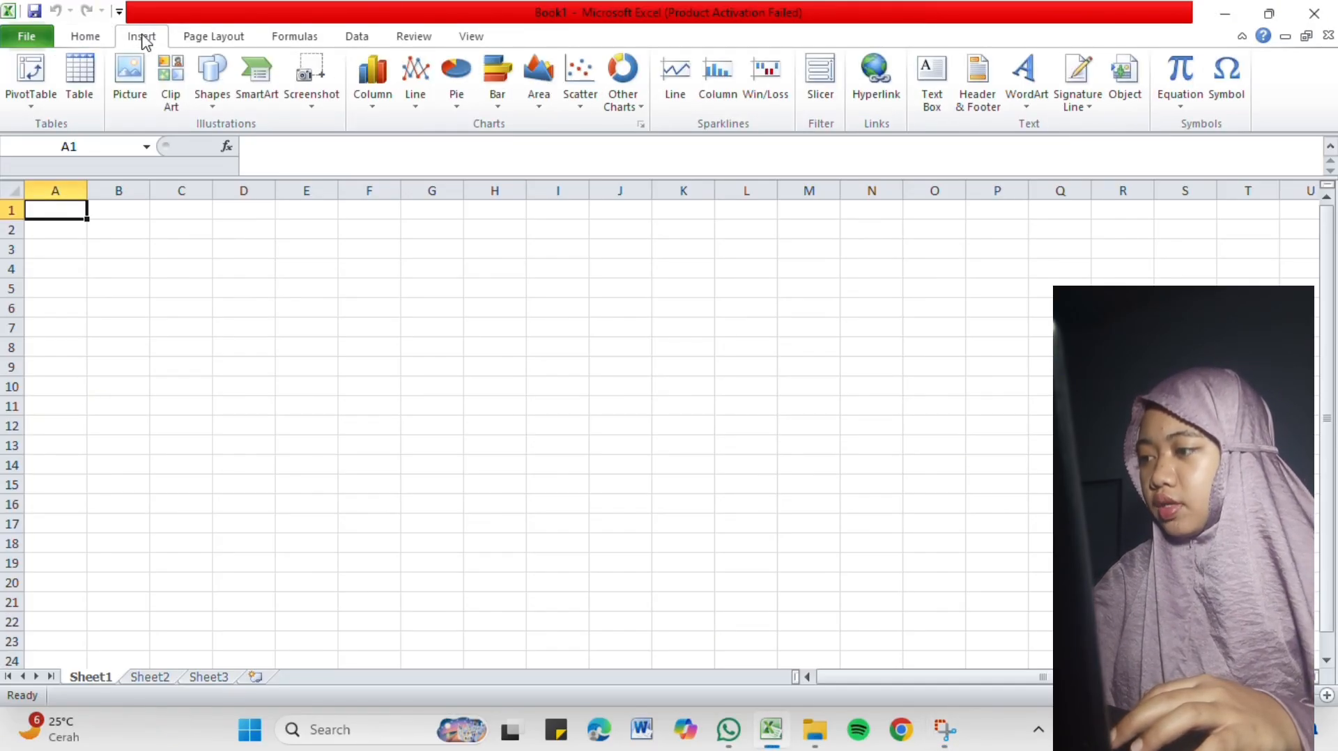
click(207, 43)
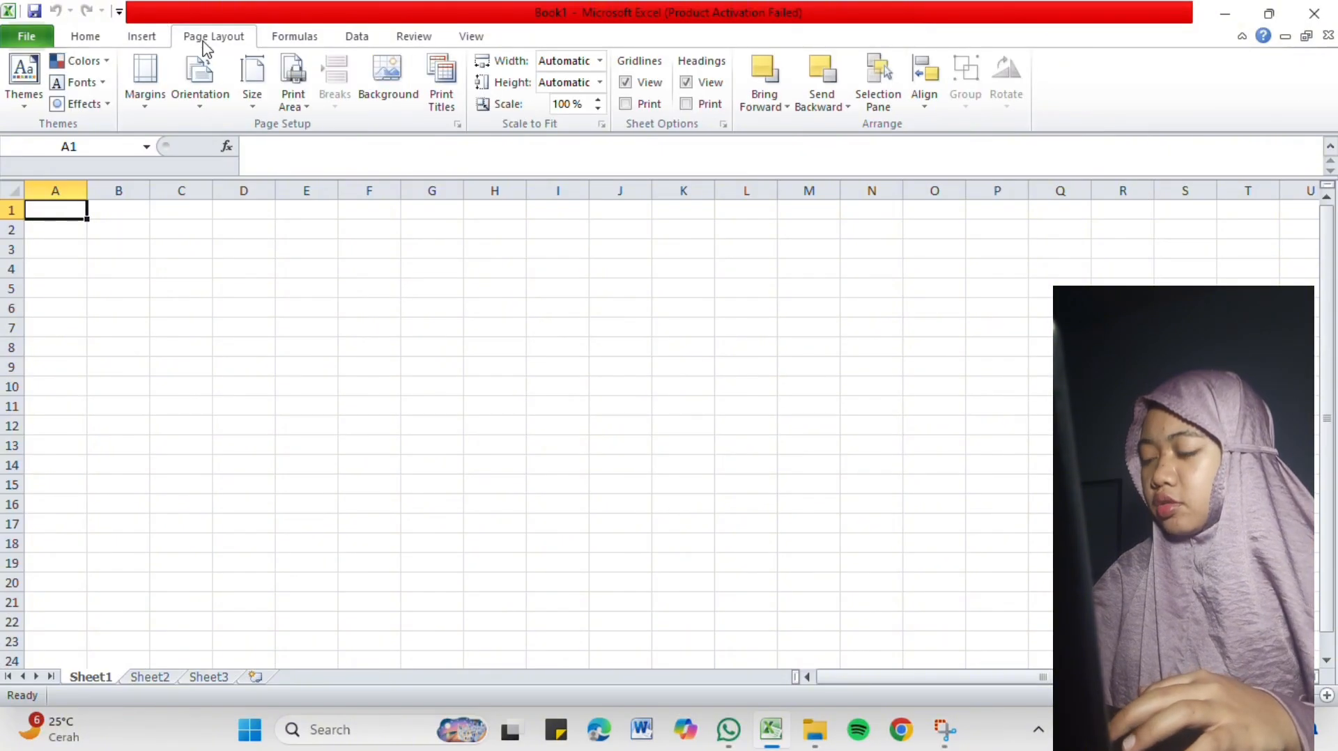
click(308, 47)
click(368, 44)
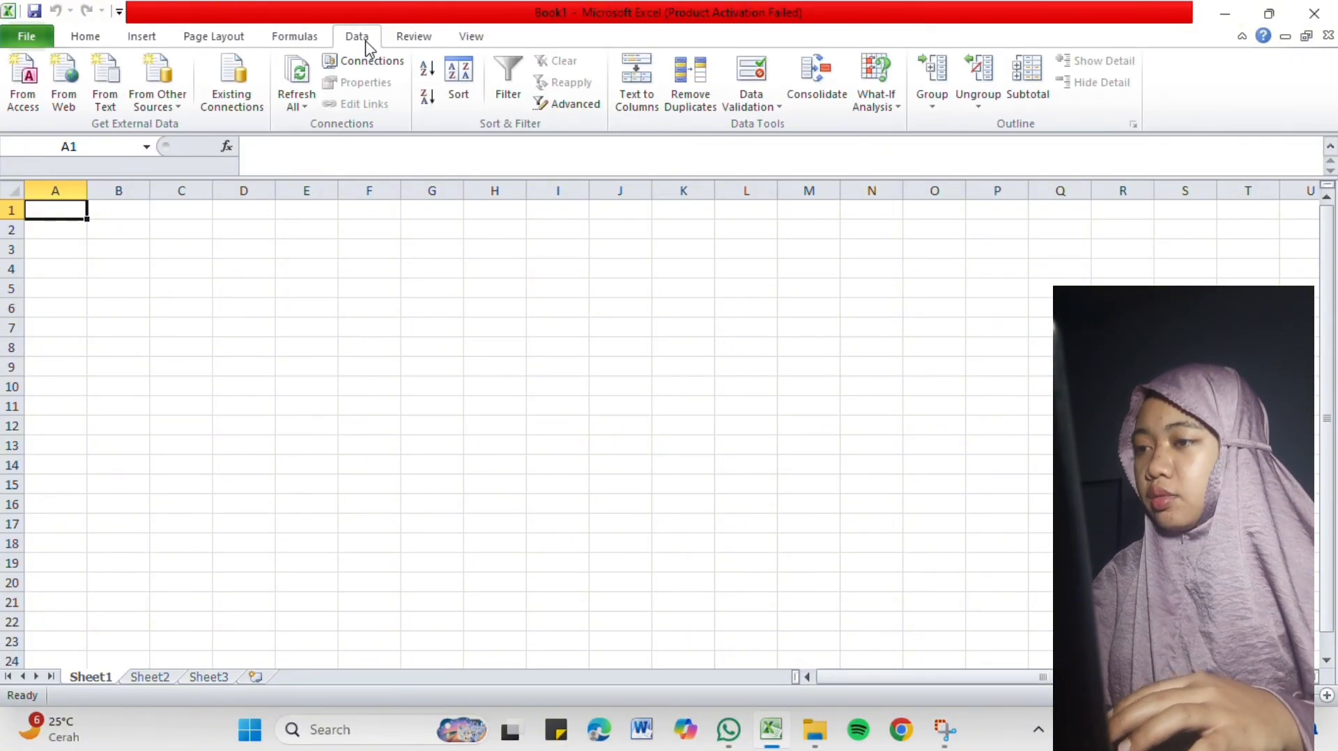
click(413, 46)
click(458, 43)
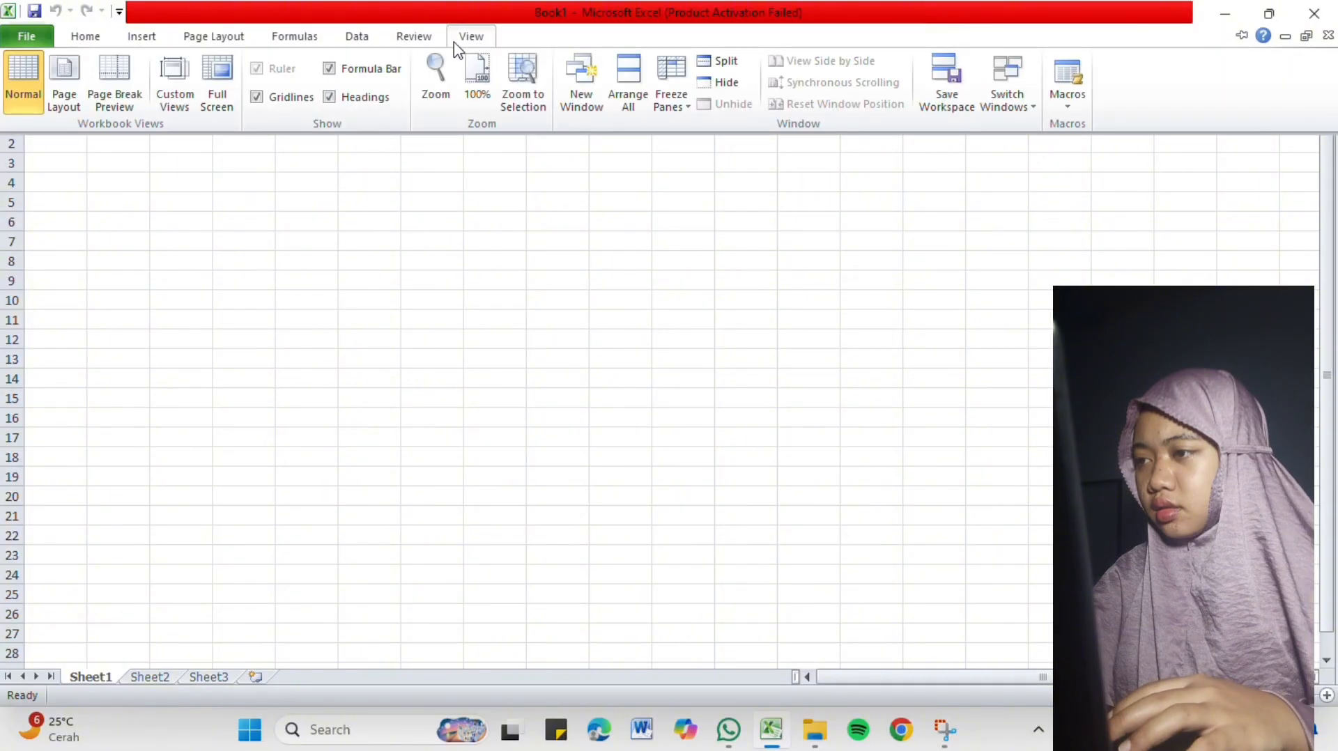
click(78, 40)
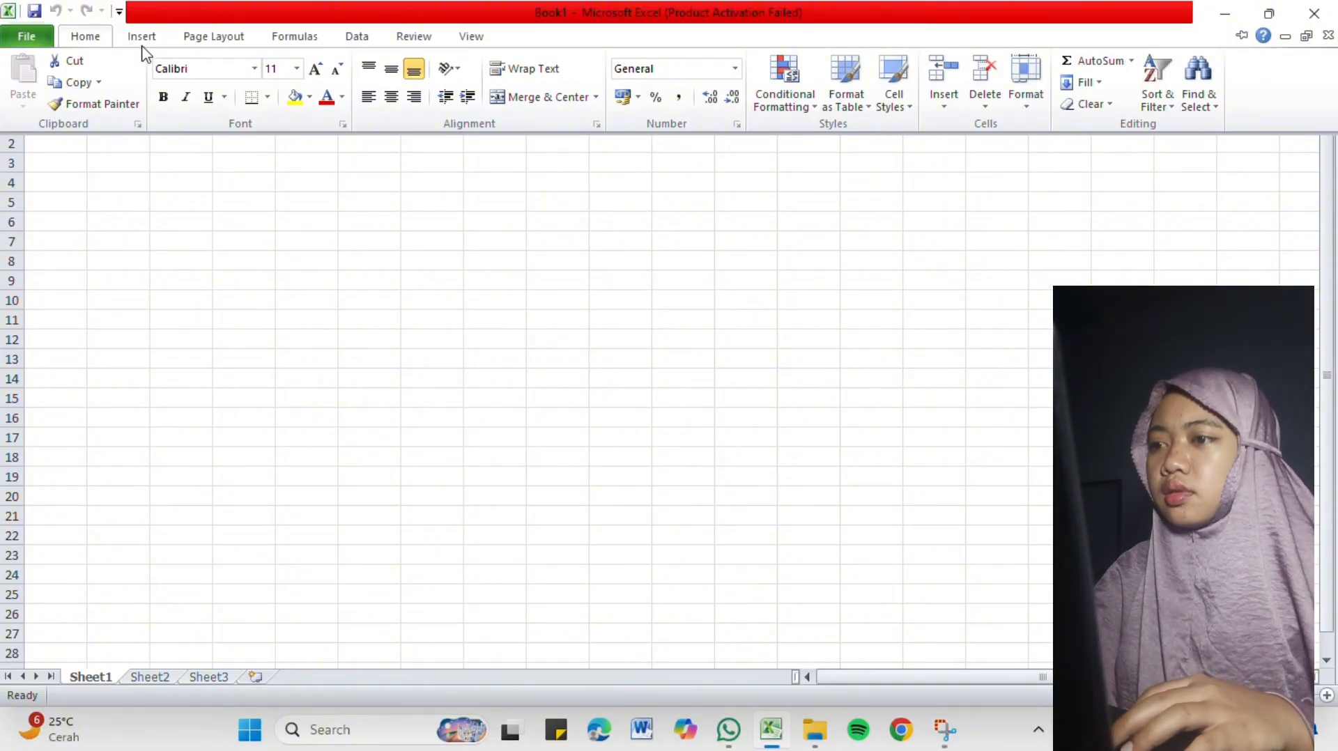
double_click(93, 42)
click(93, 41)
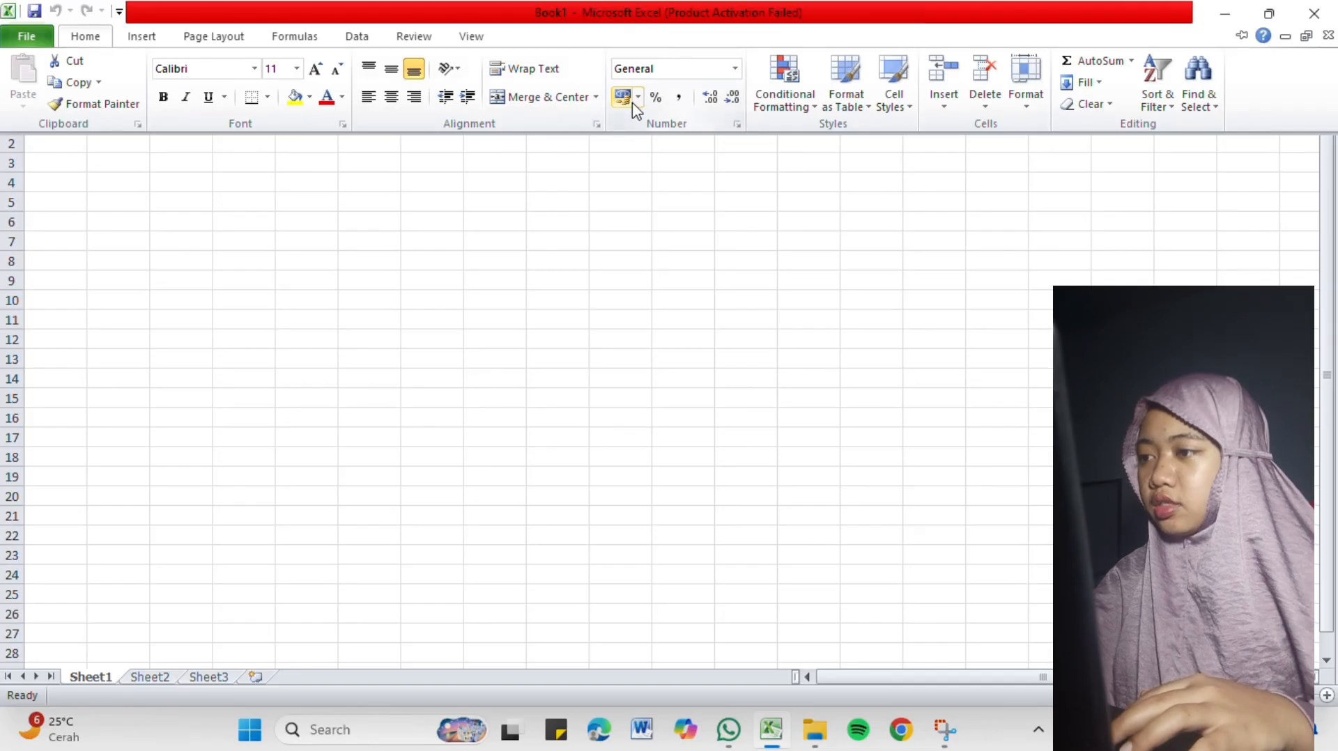
Examine the commands for inserting tables, illustrations, charts, sparklines, links, text and symbols.
click(143, 37)
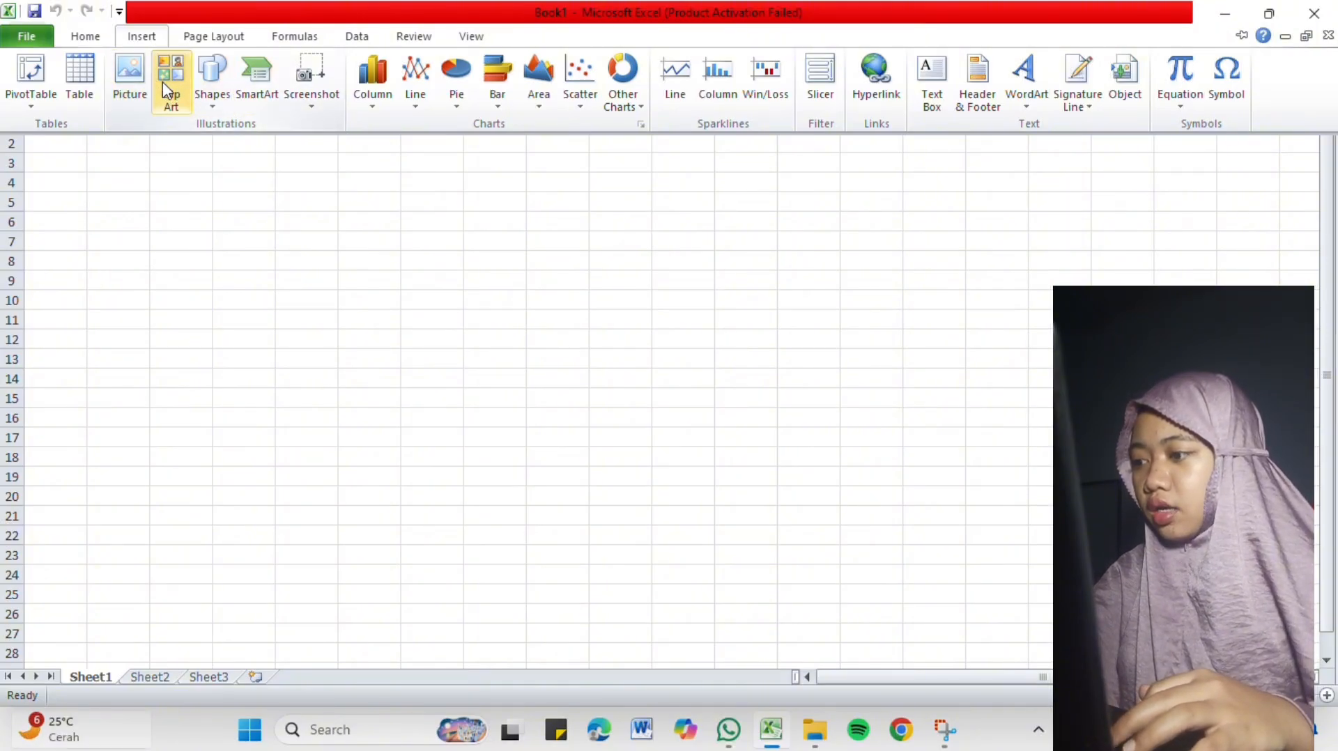
key(super+w)
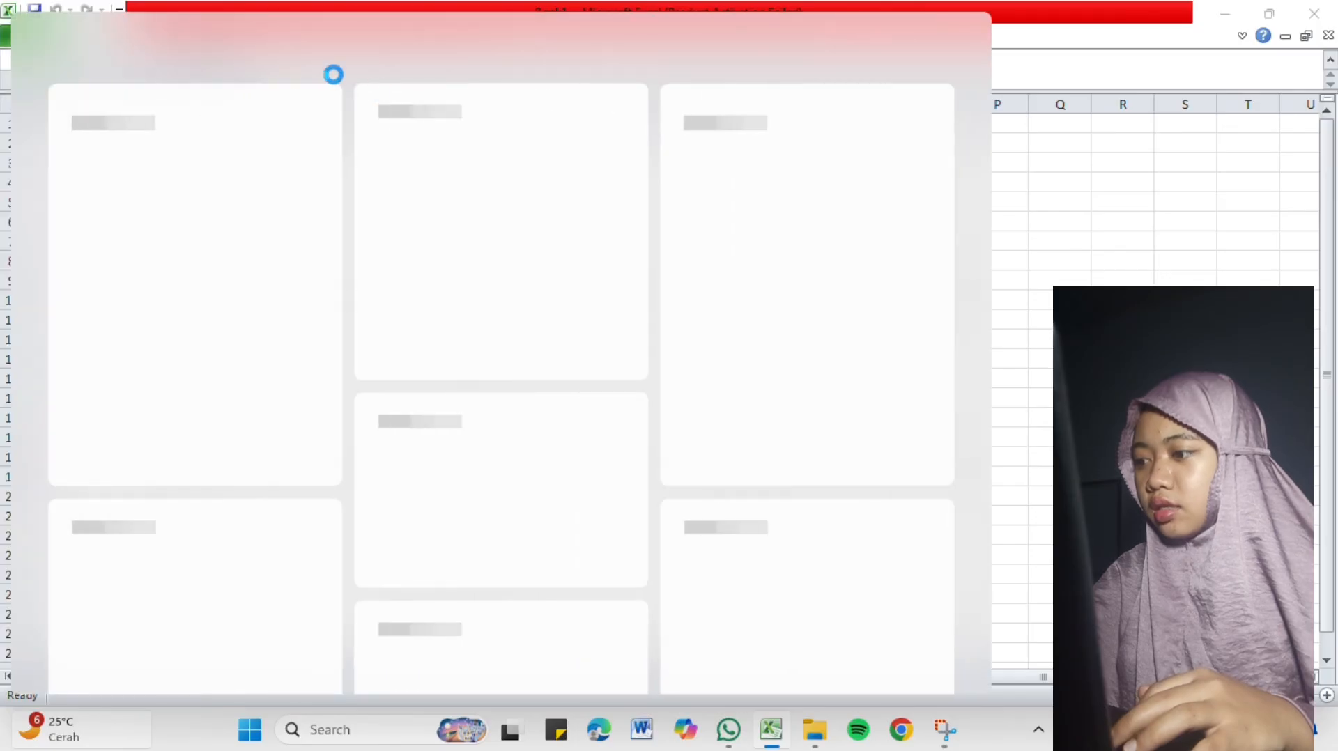
click(1083, 220)
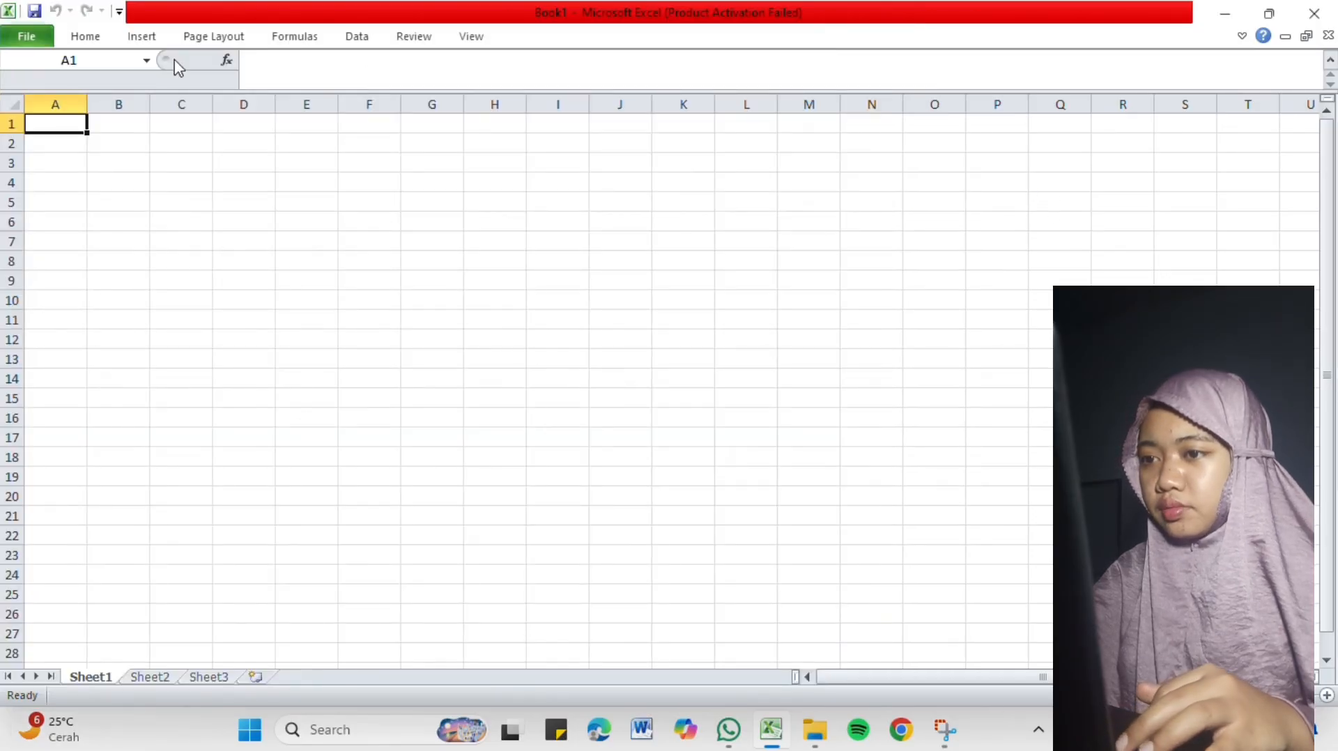
click(138, 40)
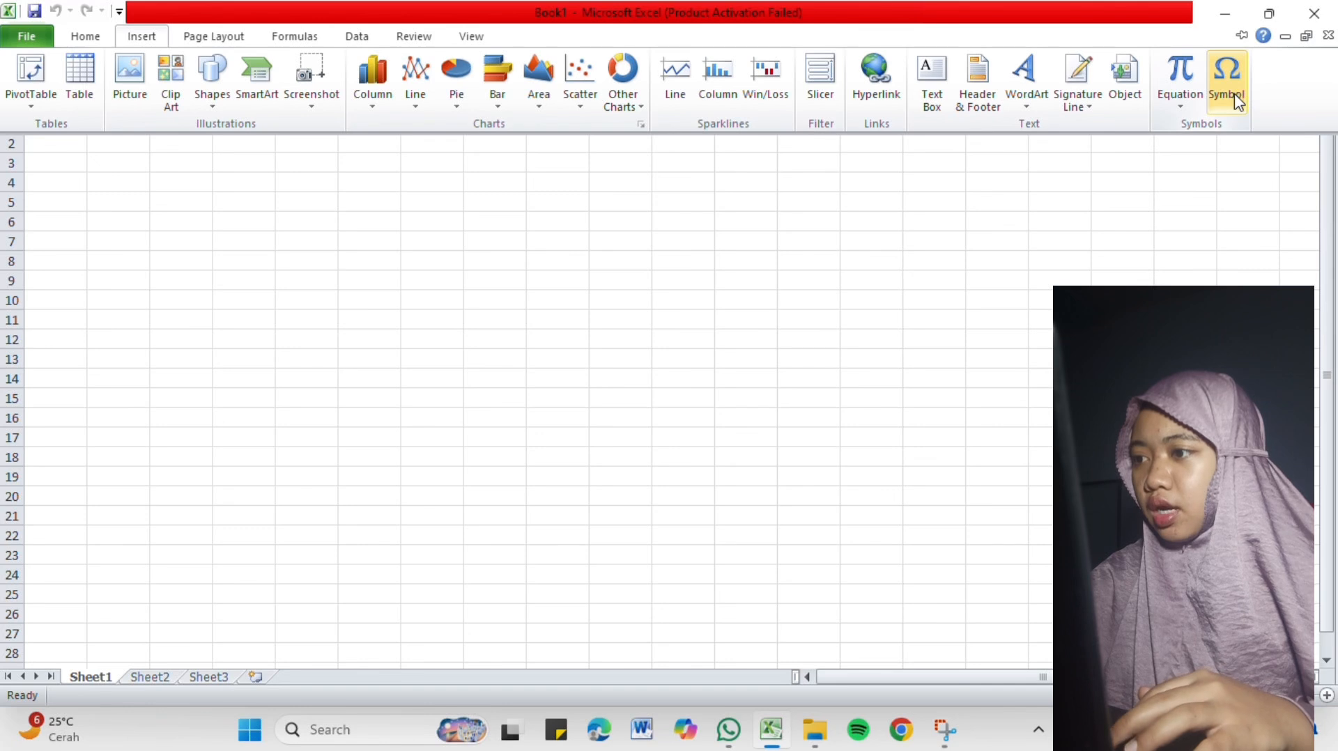
Examine the page setup options, including the margin presets and the available paper sizes.
click(206, 43)
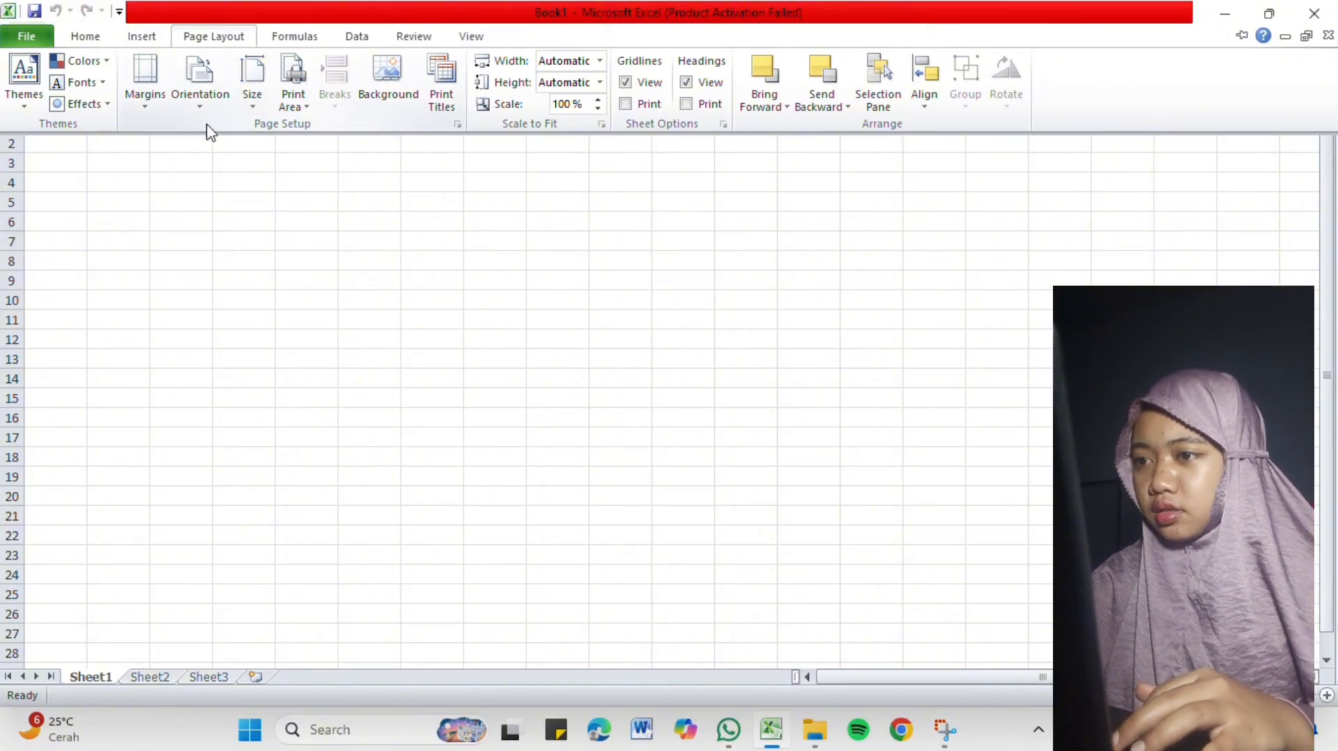
click(152, 109)
click(154, 112)
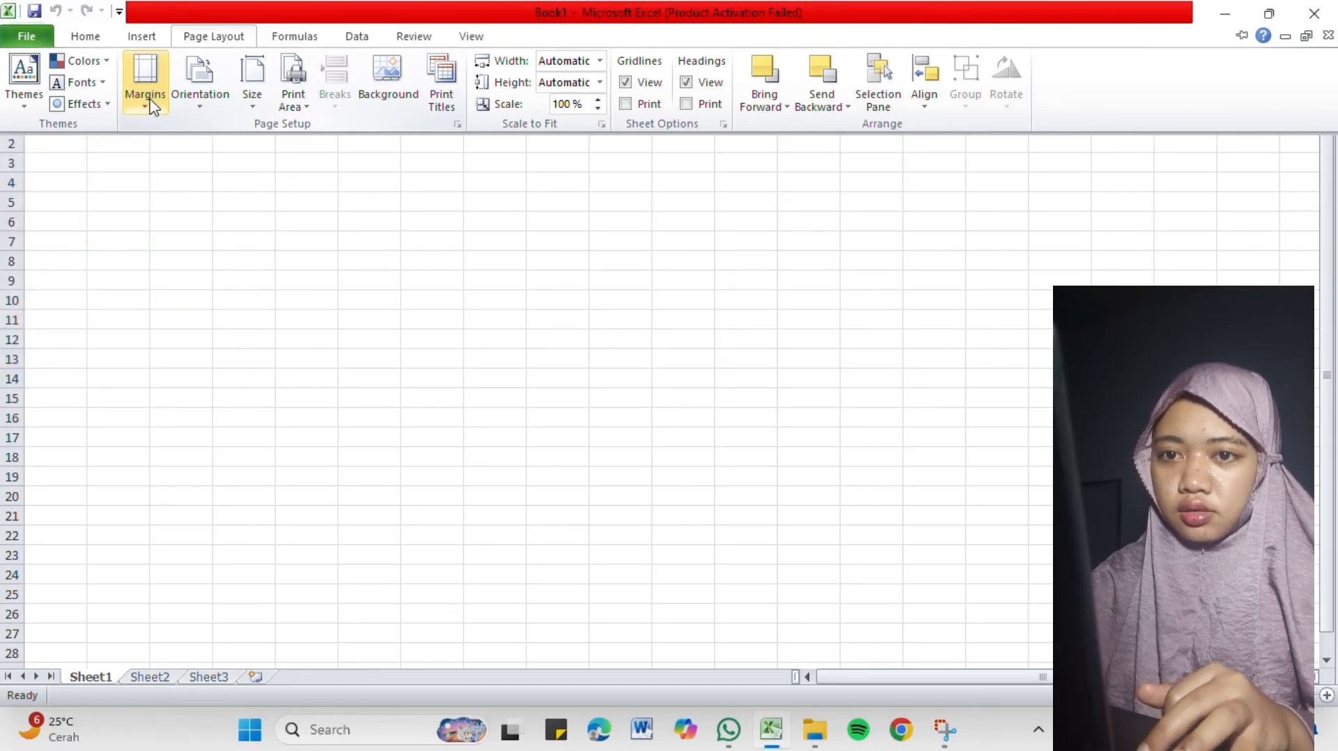
click(153, 108)
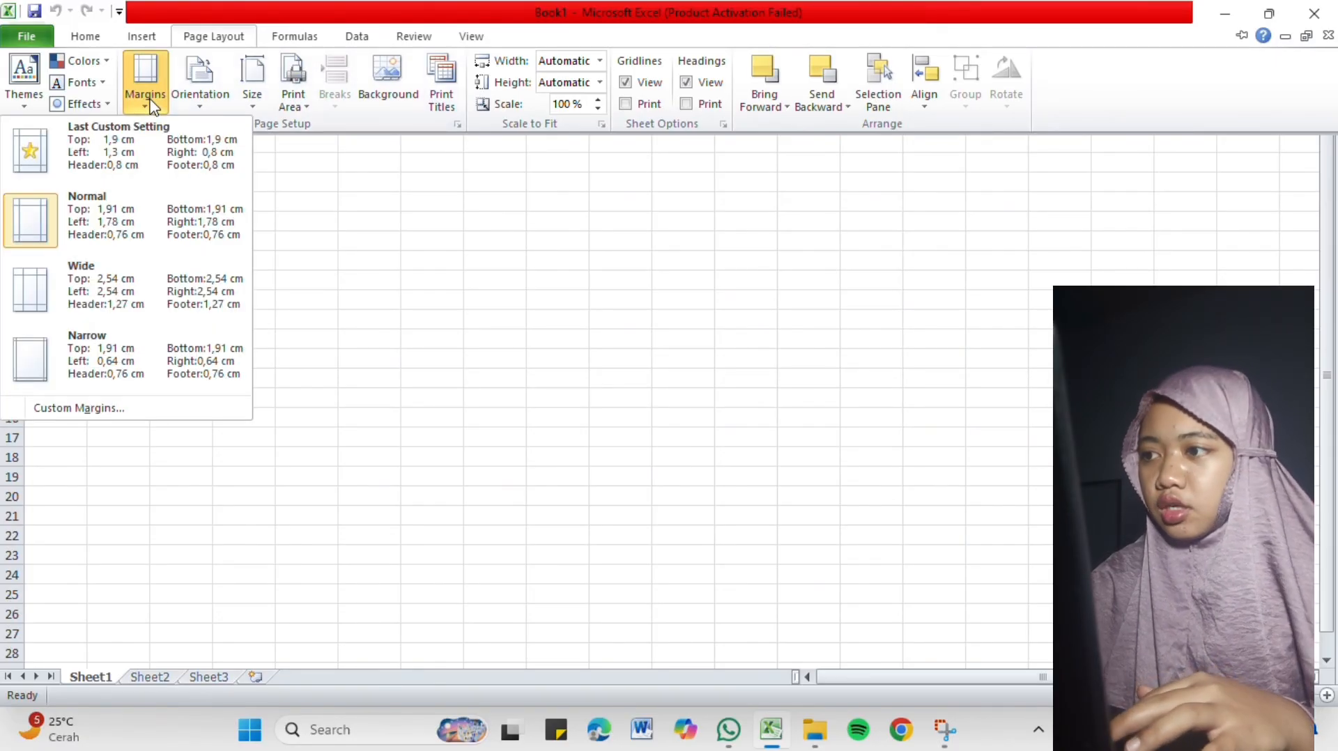
click(350, 137)
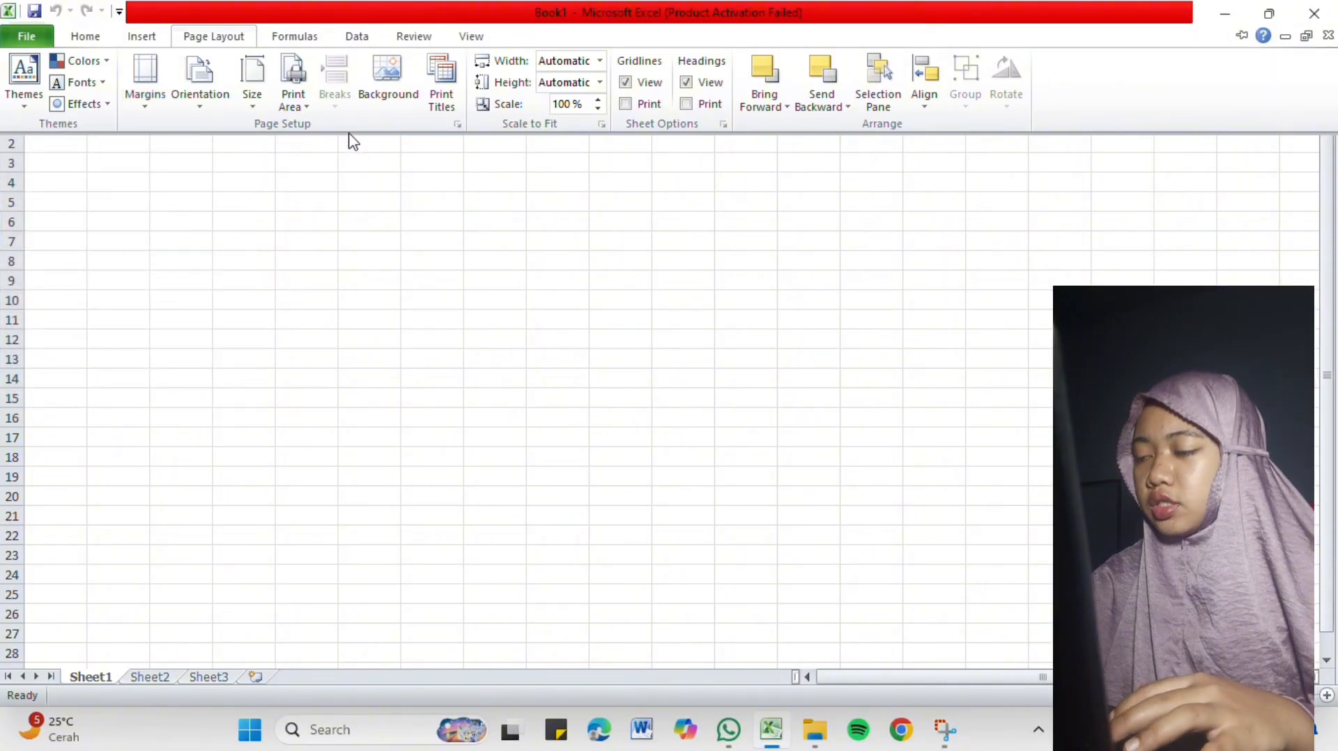
click(253, 96)
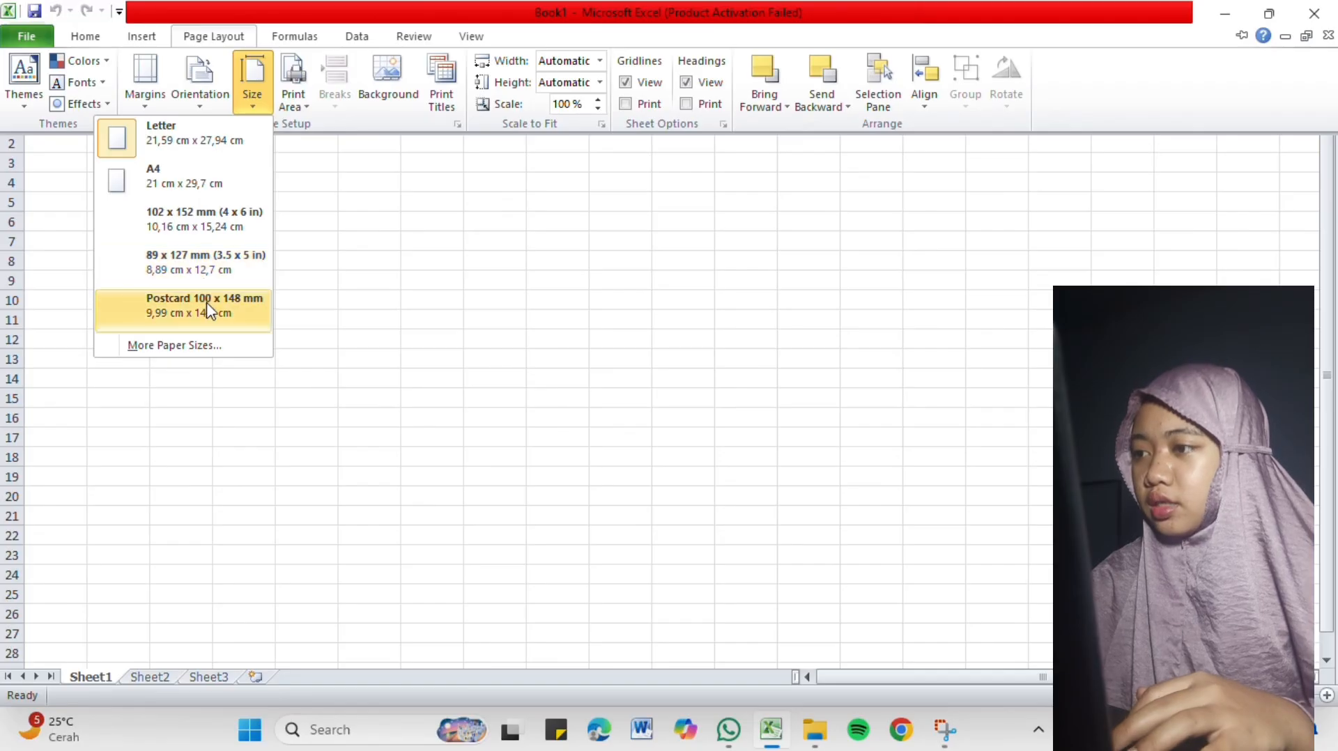
click(375, 128)
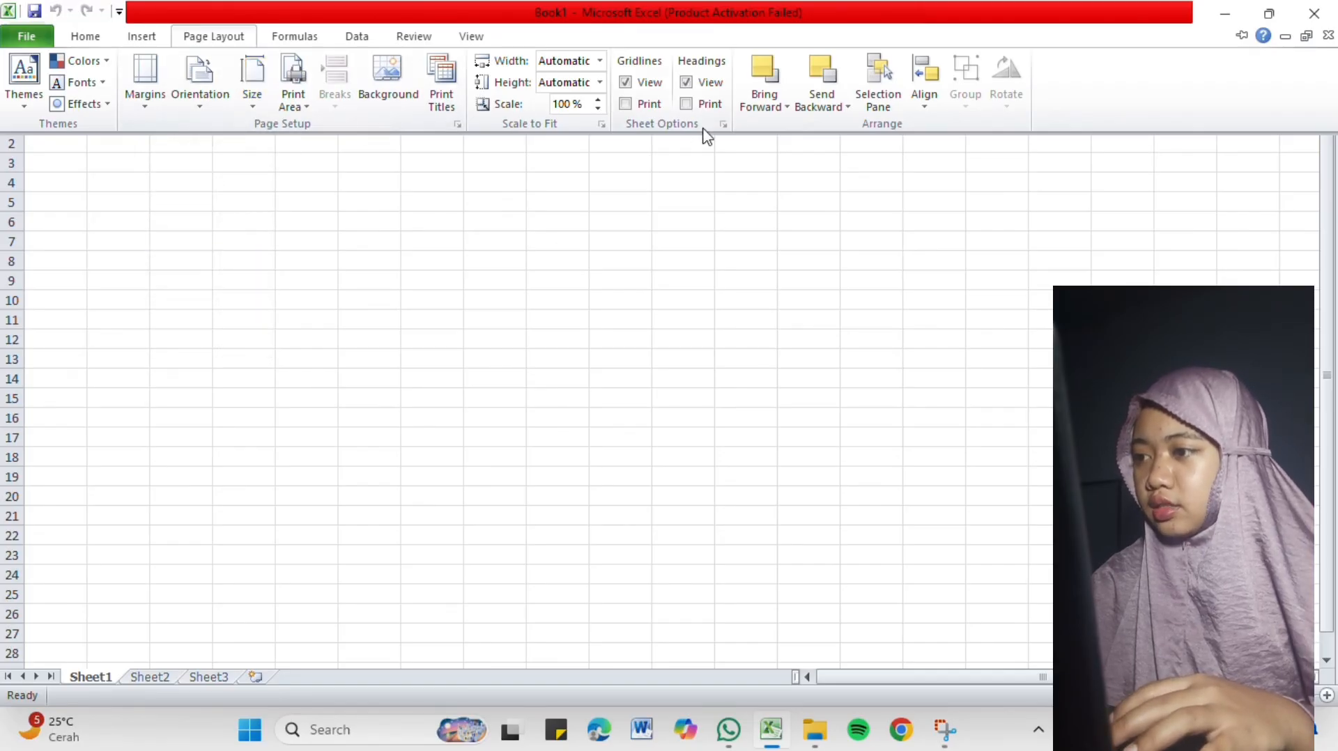
Examine the command sets for formulas, data handling, reviewing and worksheet viewing.
click(296, 39)
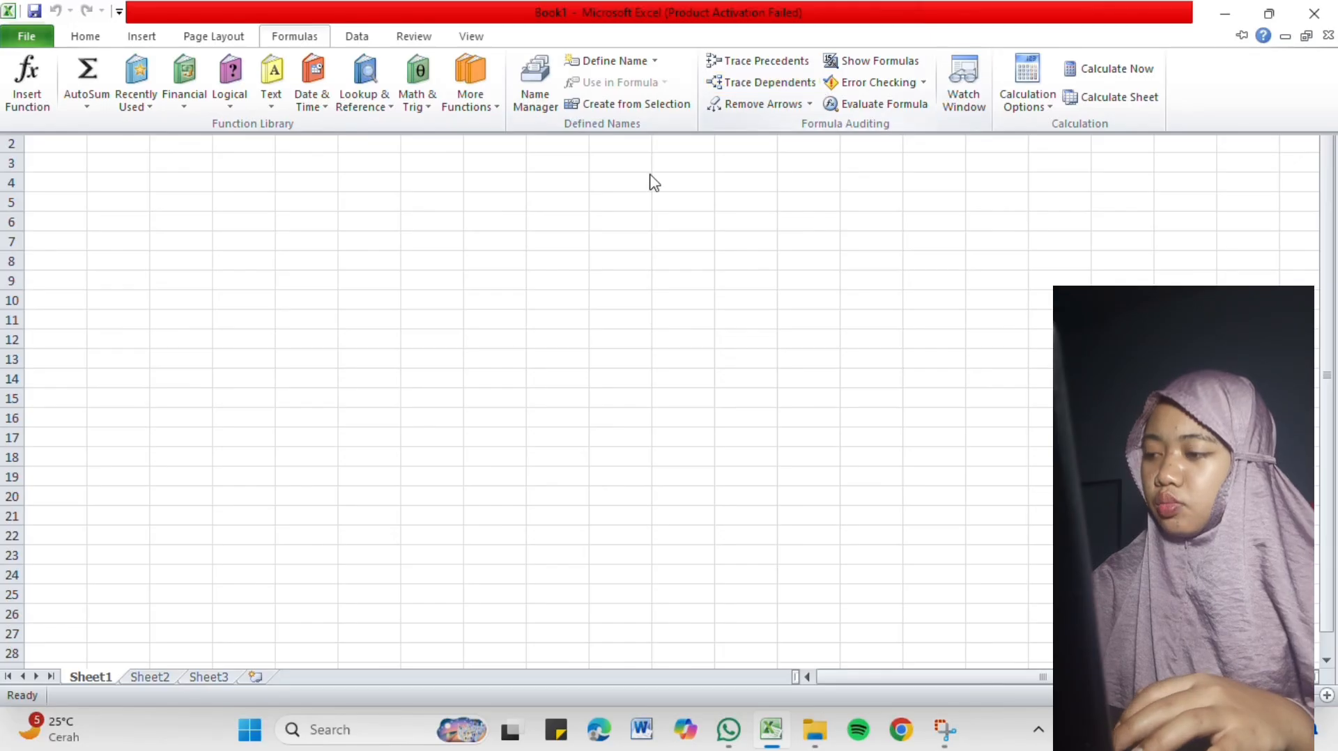
key(Escape)
click(355, 39)
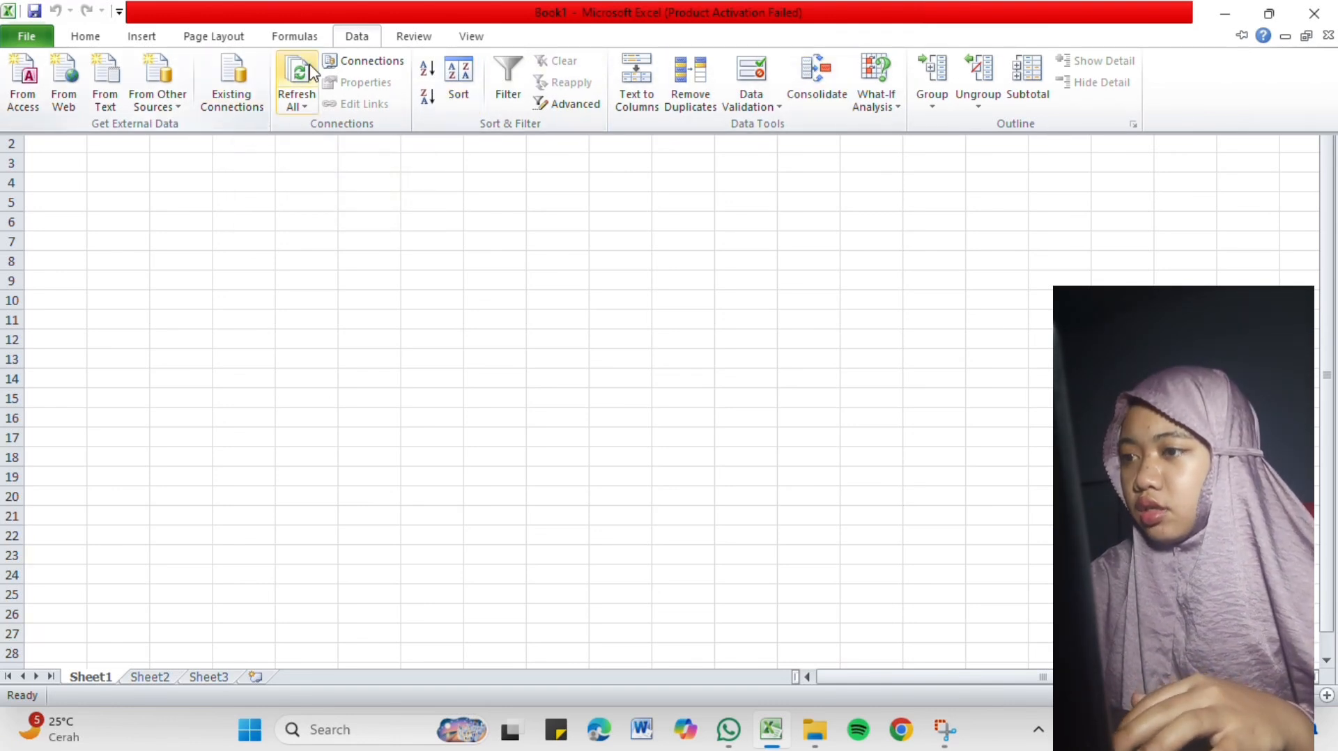
click(425, 37)
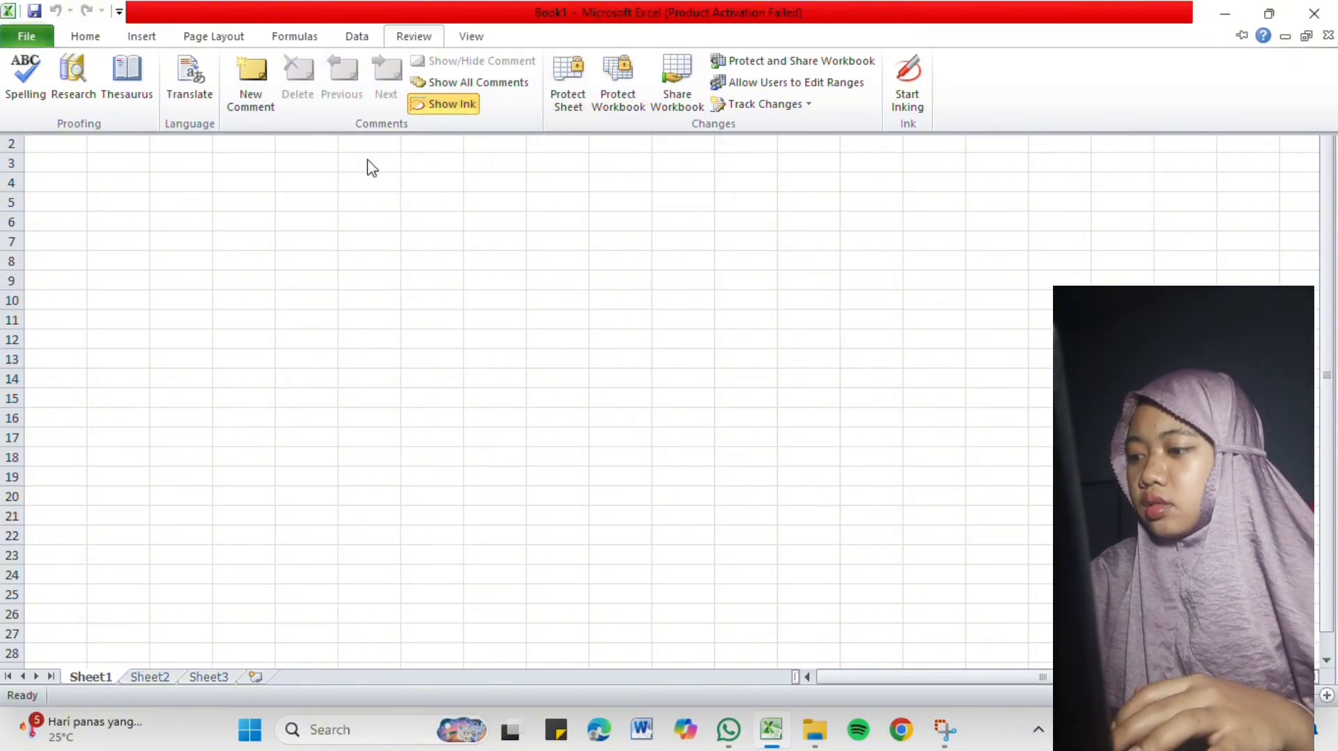
click(471, 37)
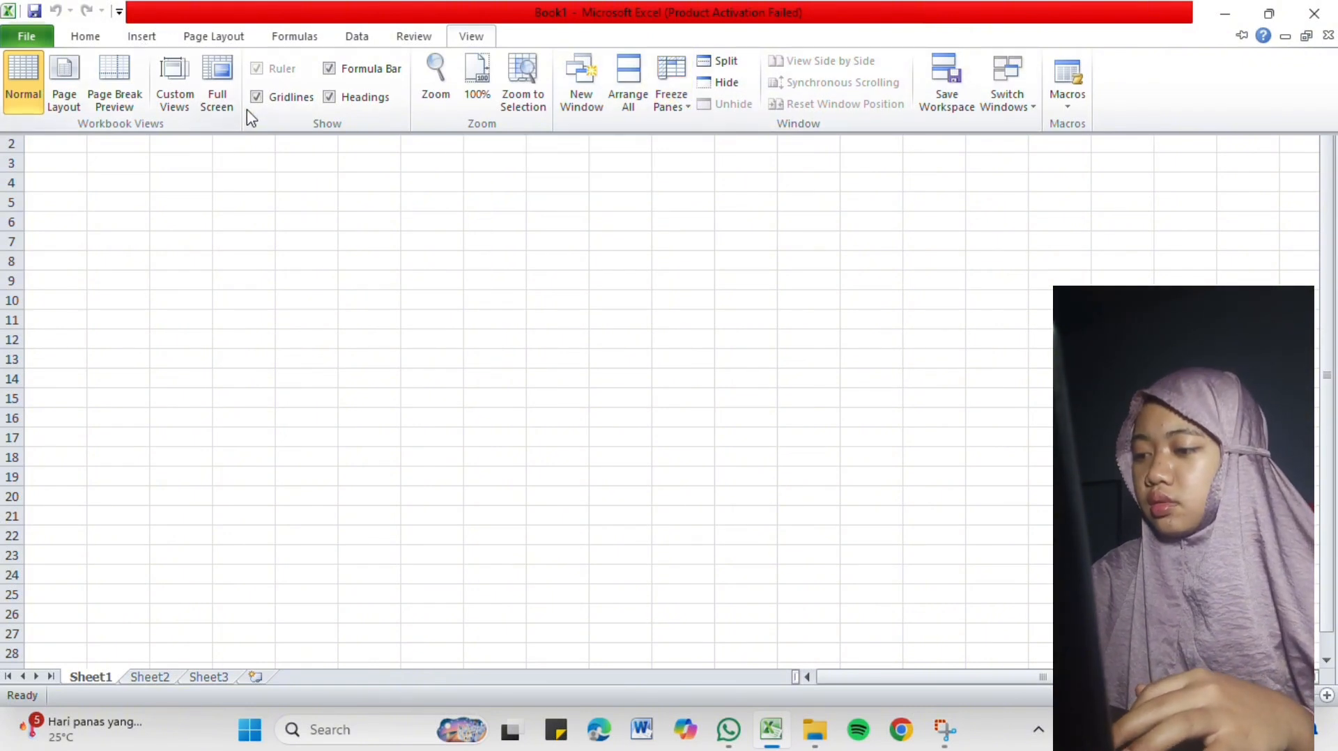
Apply bold to cell A1 and look over the neighbouring italic and underline options.
click(90, 44)
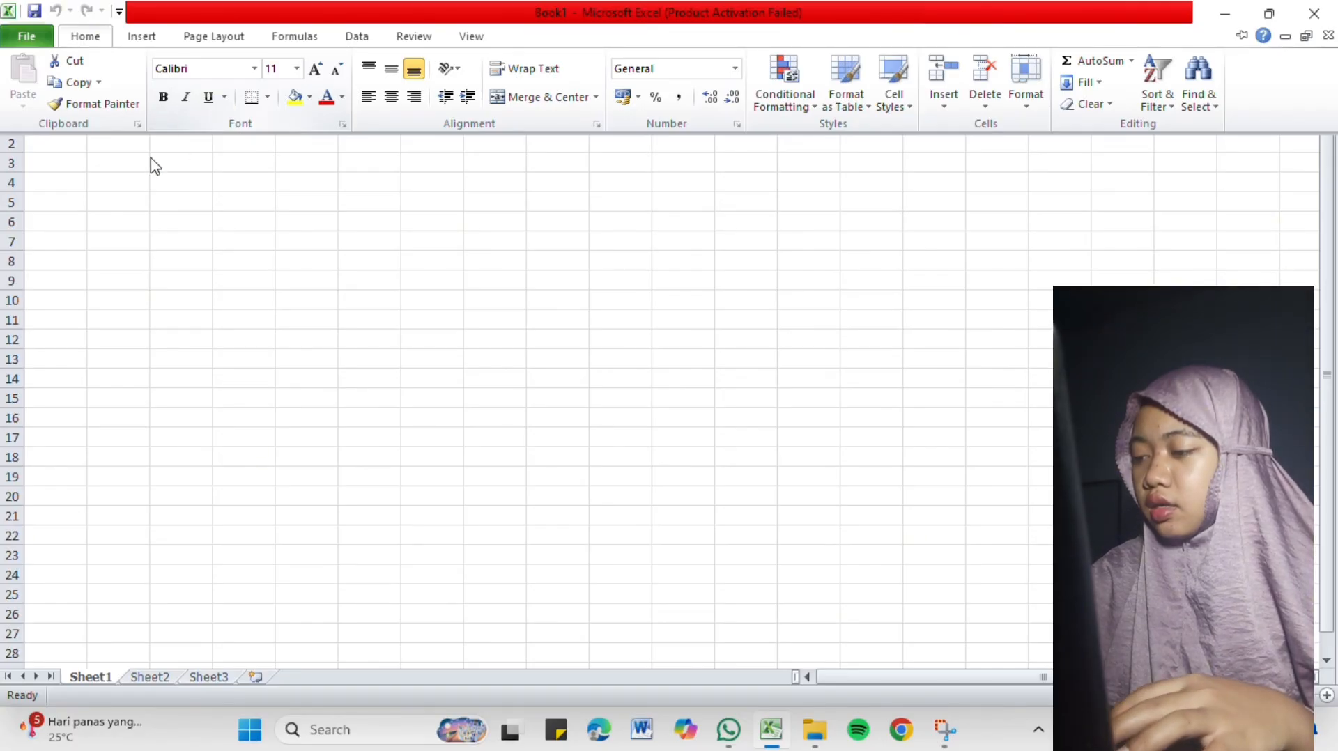
click(166, 98)
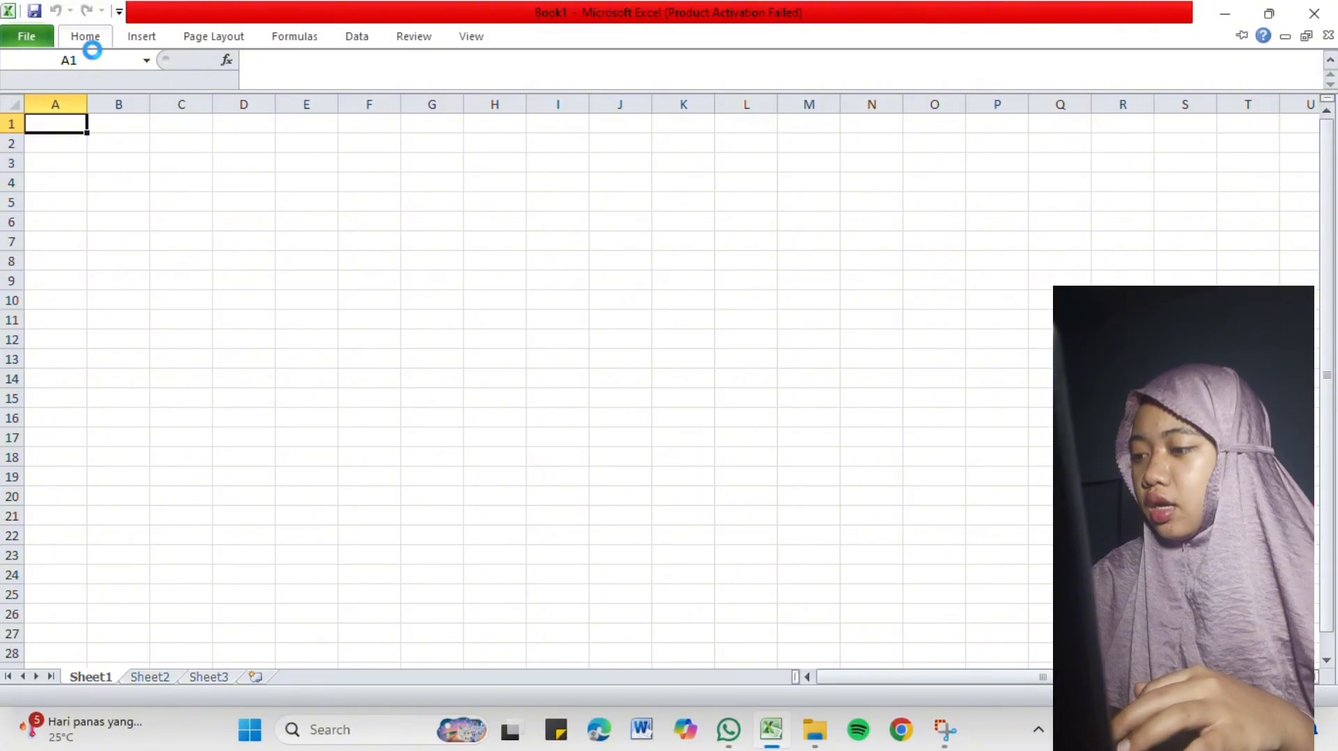
click(92, 41)
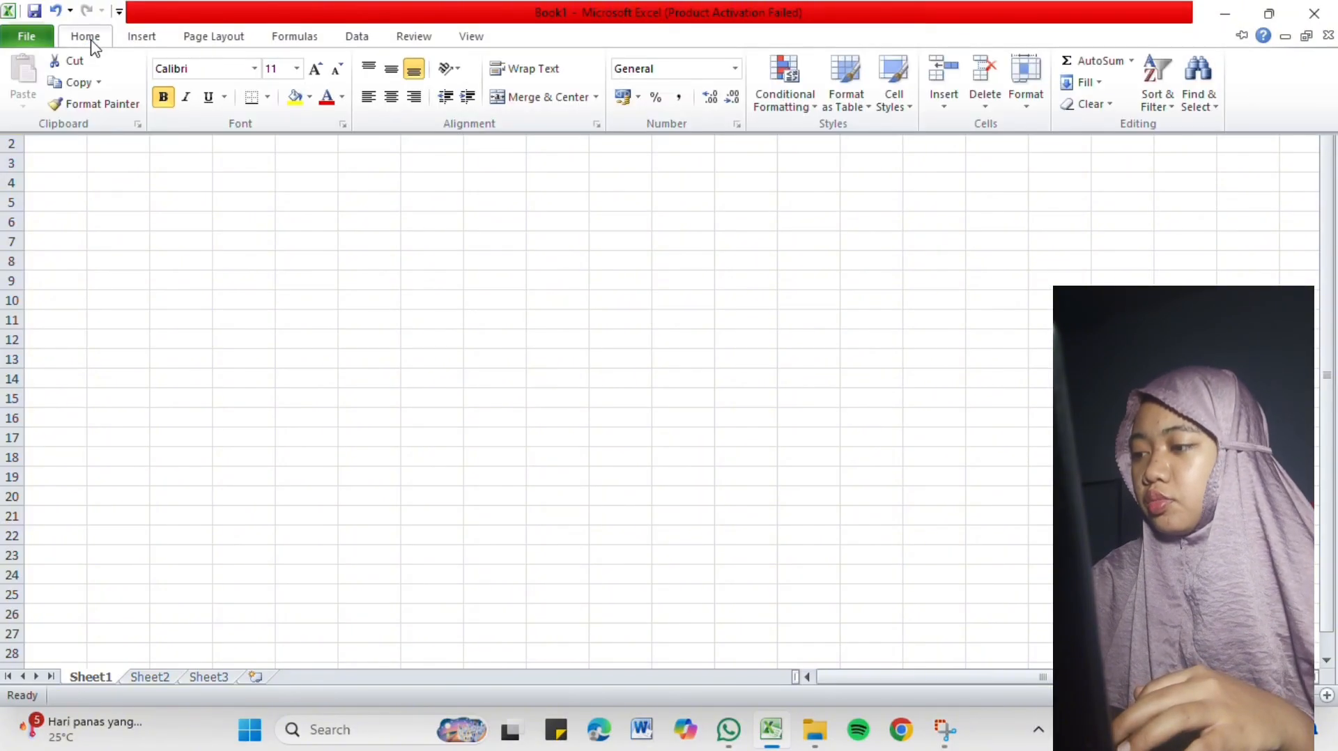
click(188, 101)
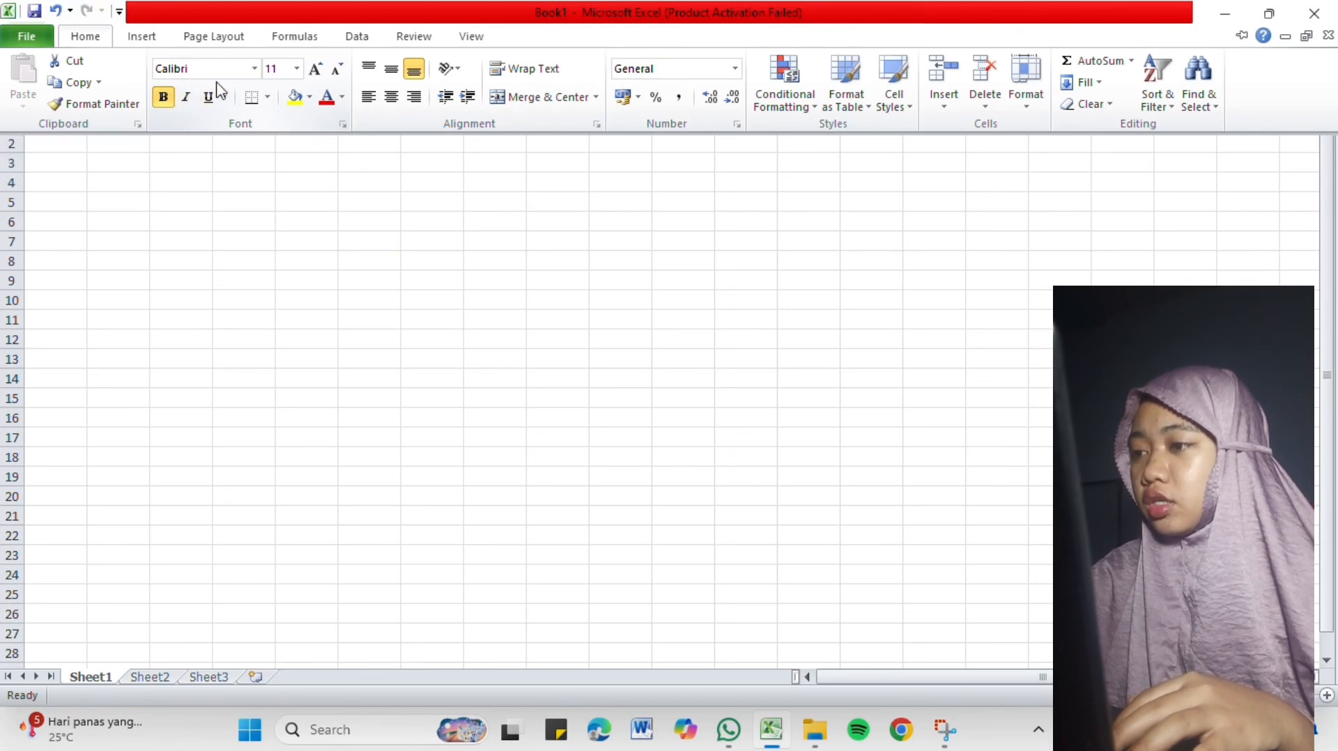
click(213, 98)
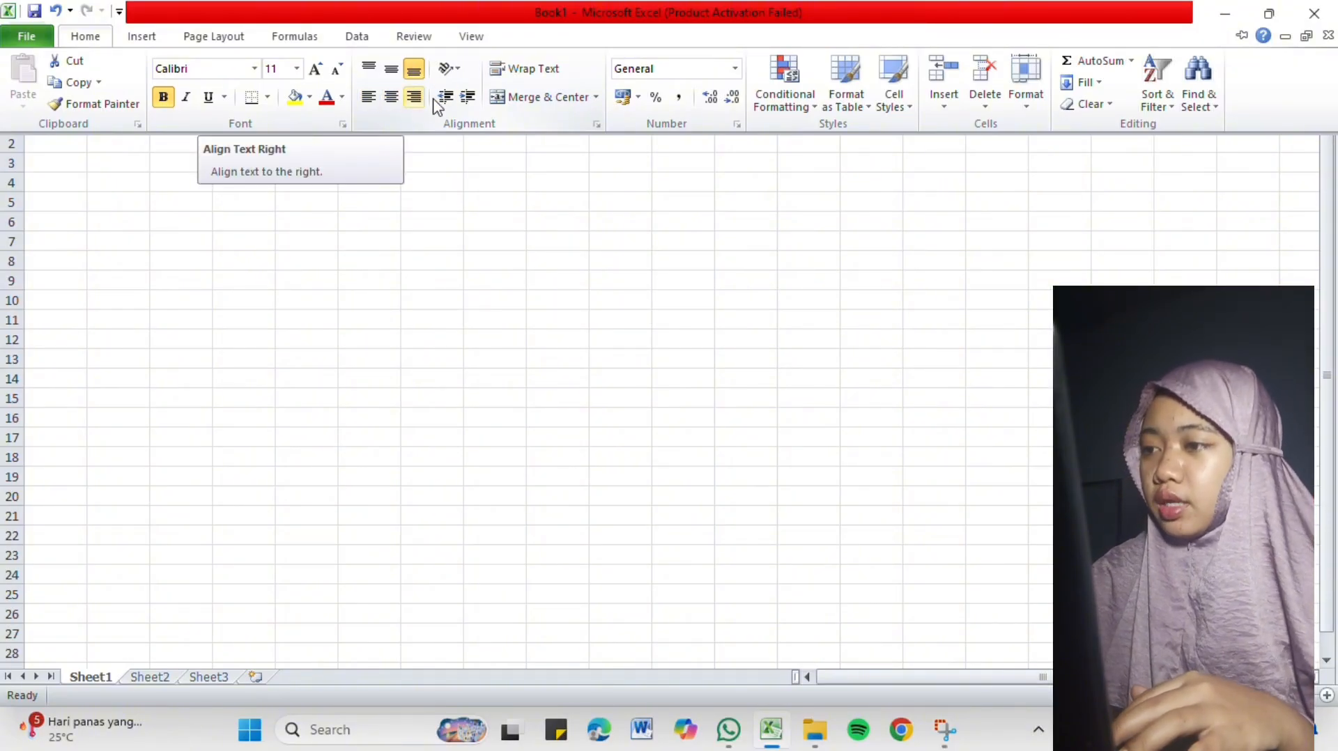
Examine the available cell border styles and the font colour command without applying any.
click(268, 104)
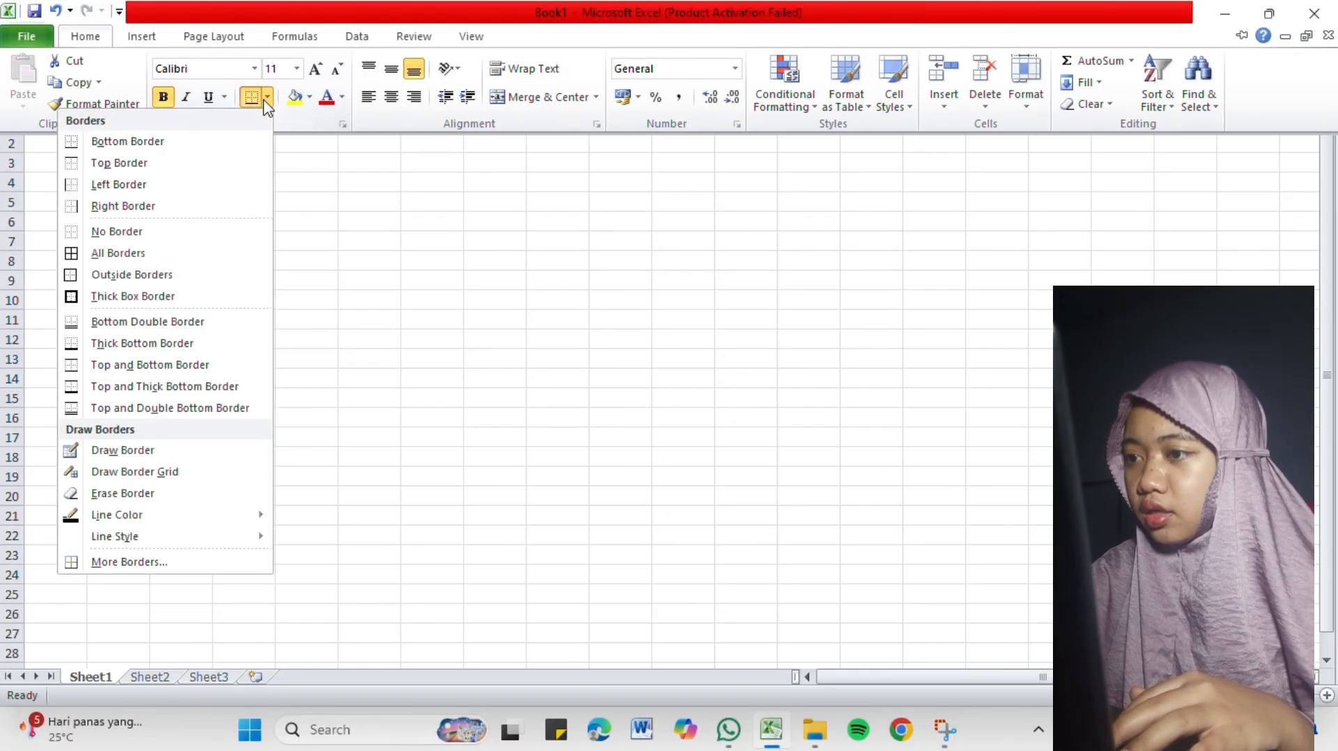
click(356, 195)
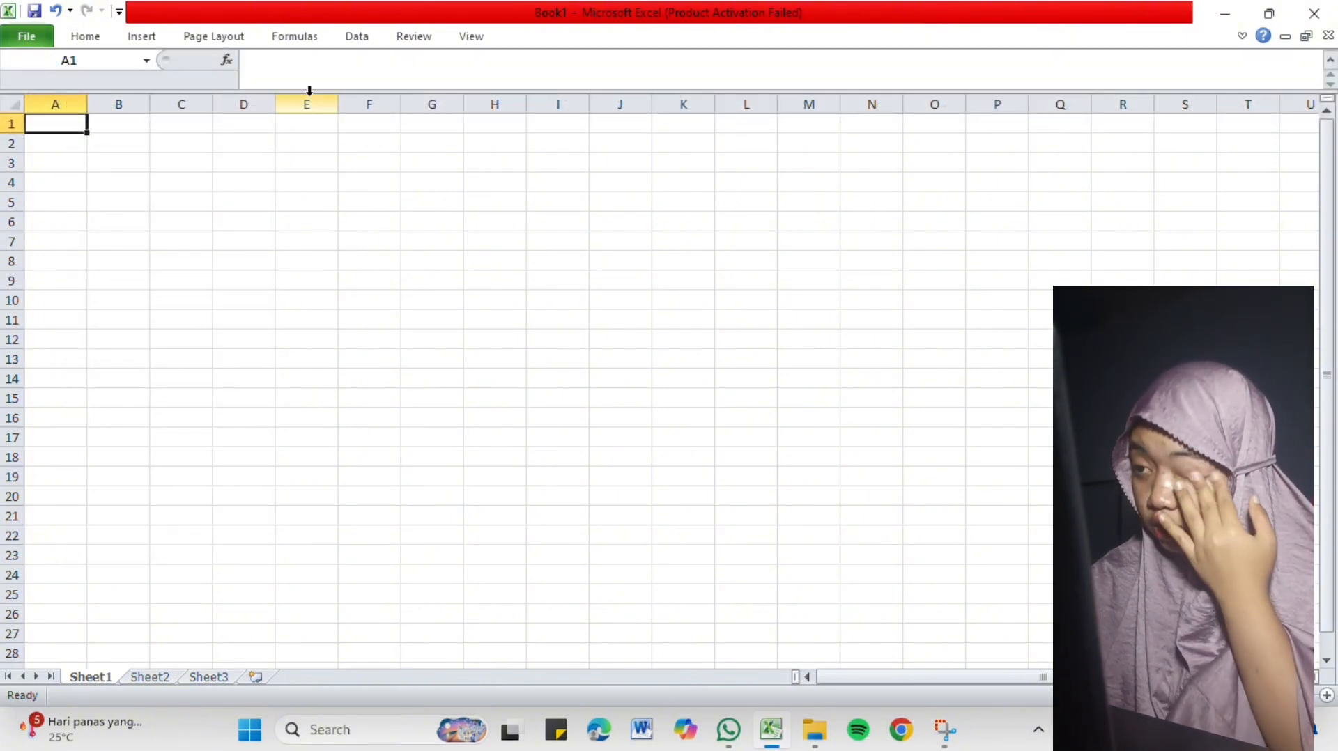
click(86, 40)
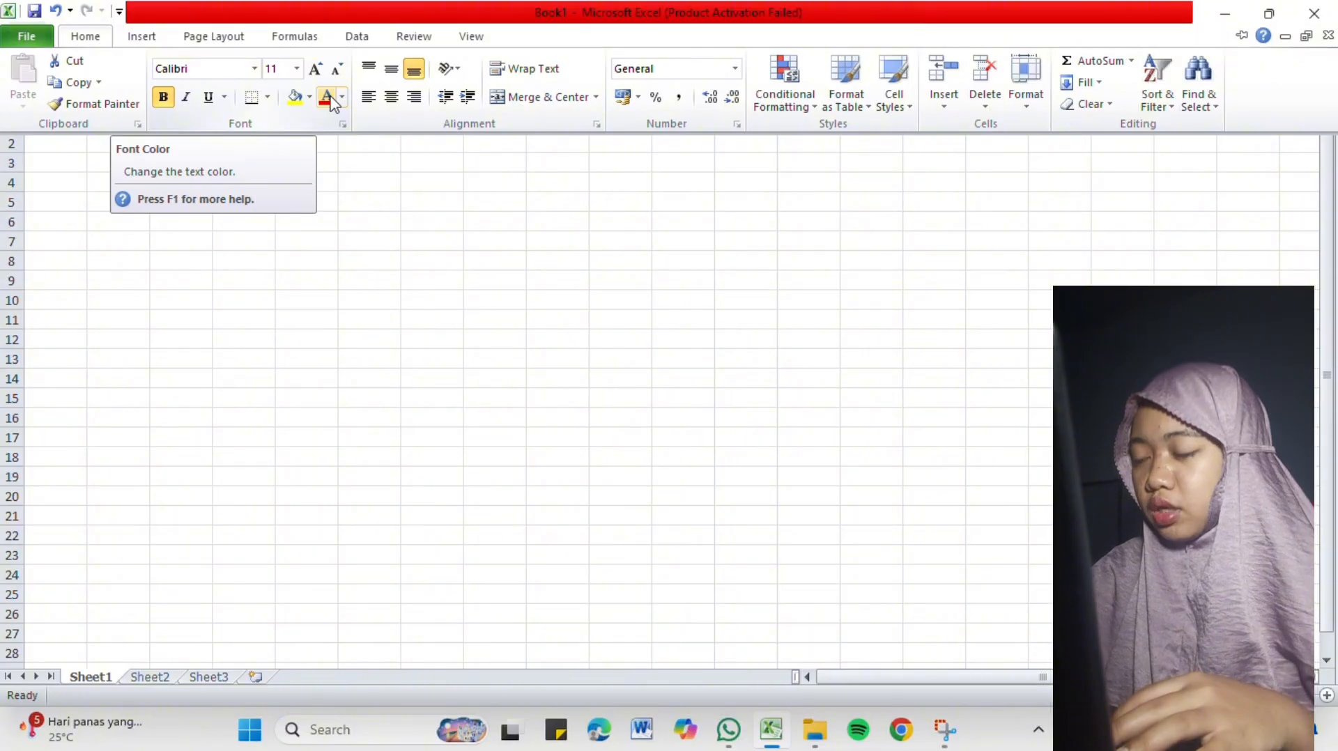
key(ctrl+F1)
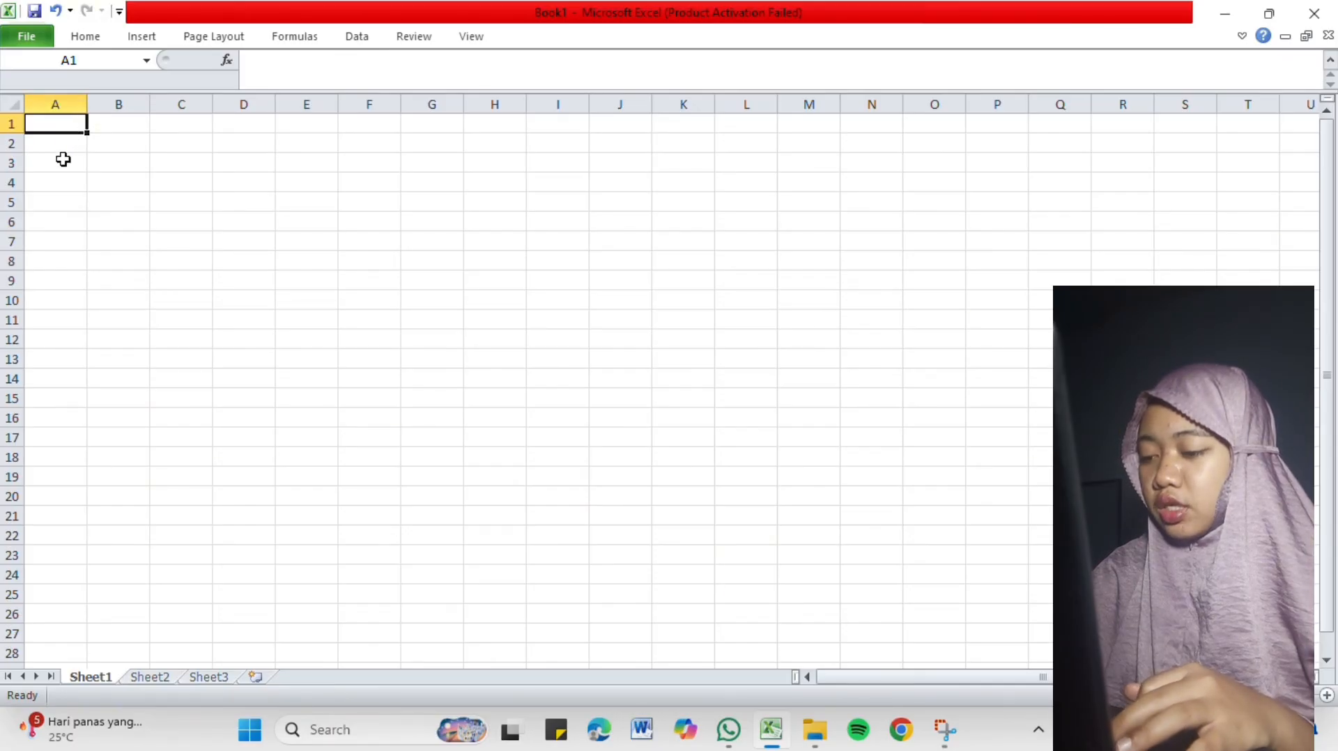
Select cells A3, A1, A2, B1 and V2 in turn to inspect how cell references relate to columns and rows.
key(Down)
key(Down)
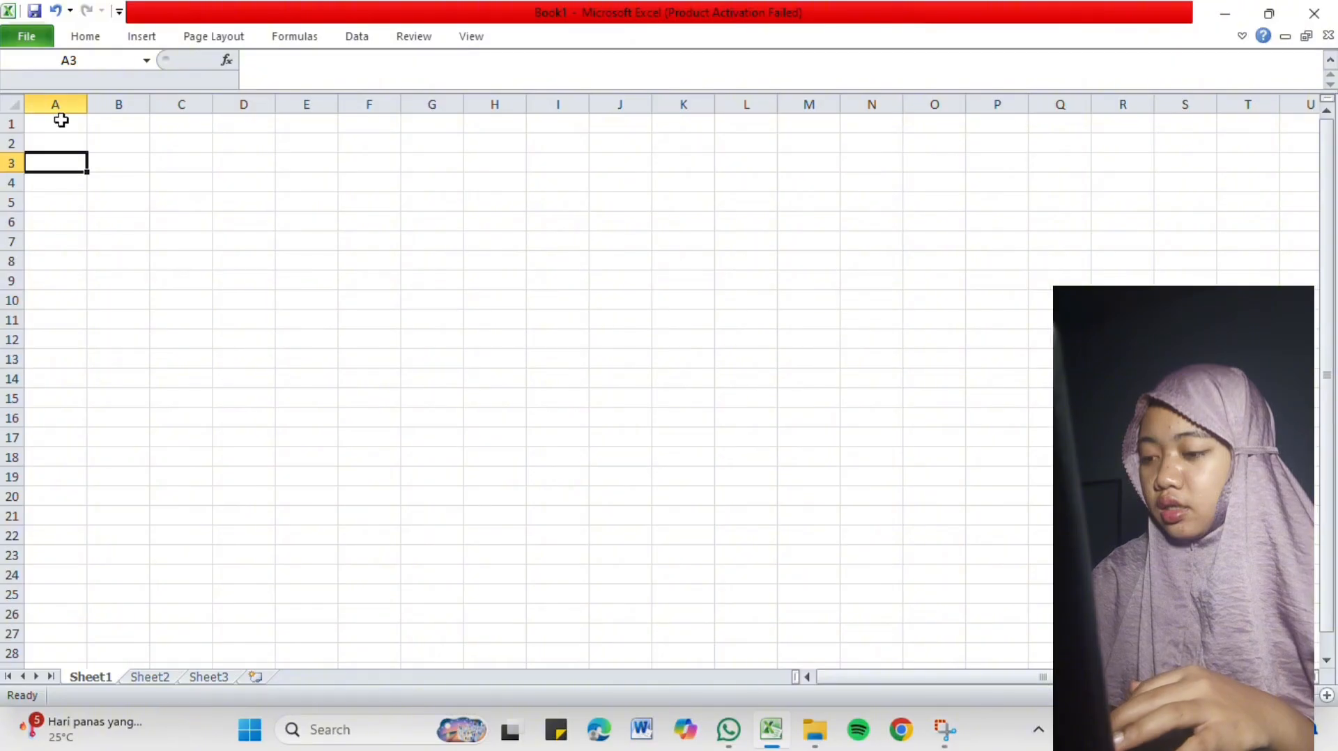
click(62, 131)
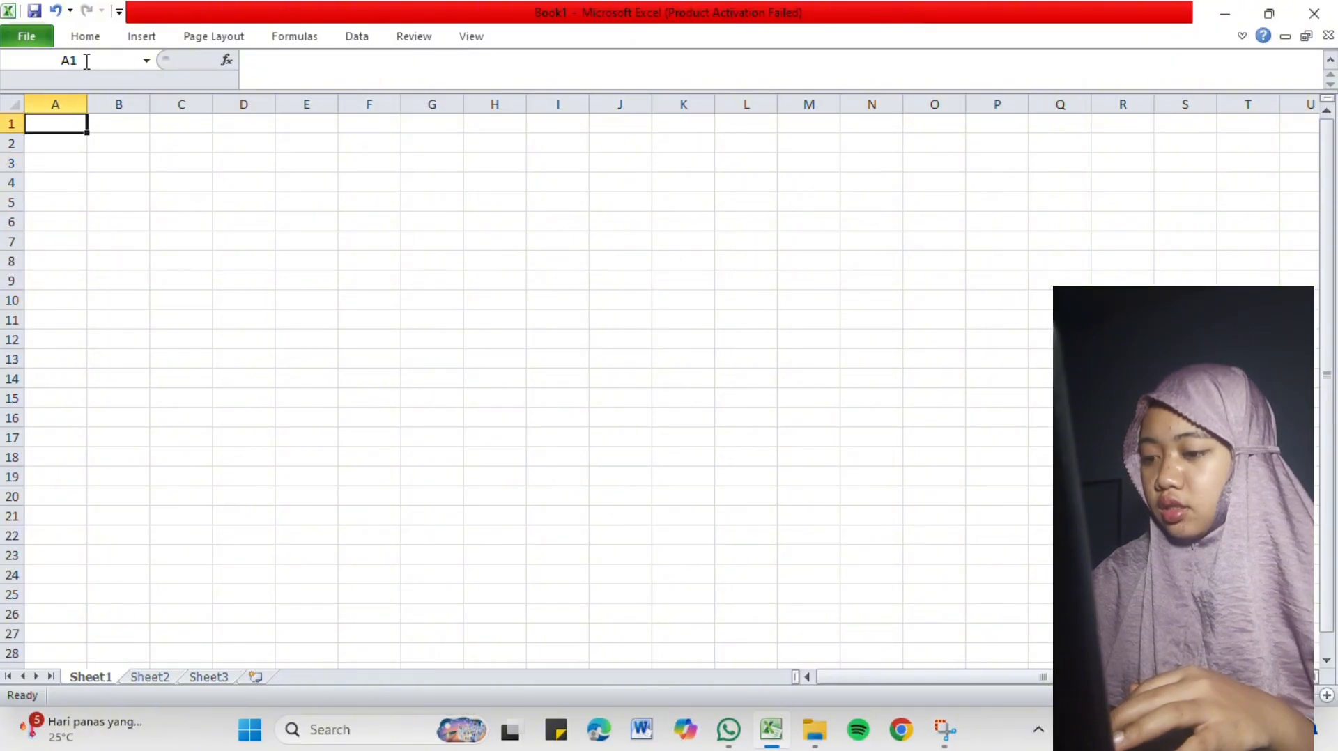
click(67, 146)
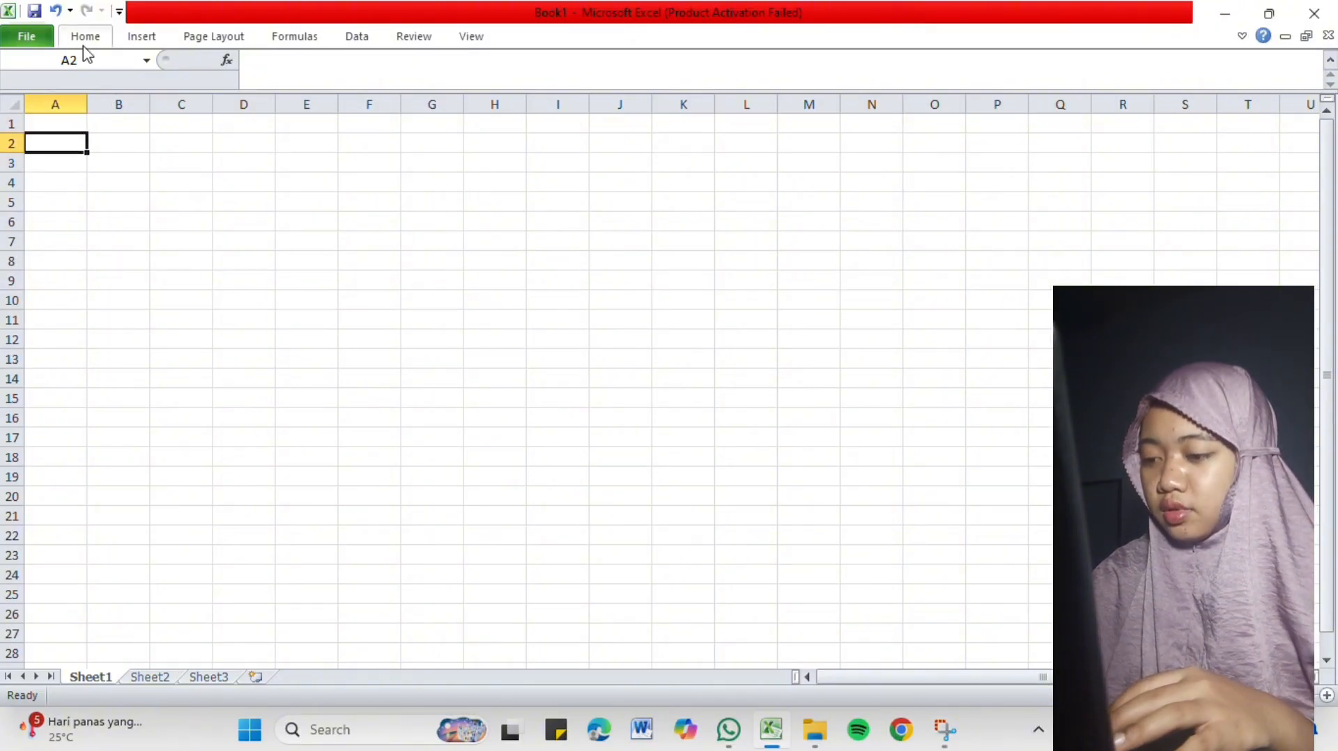
click(133, 125)
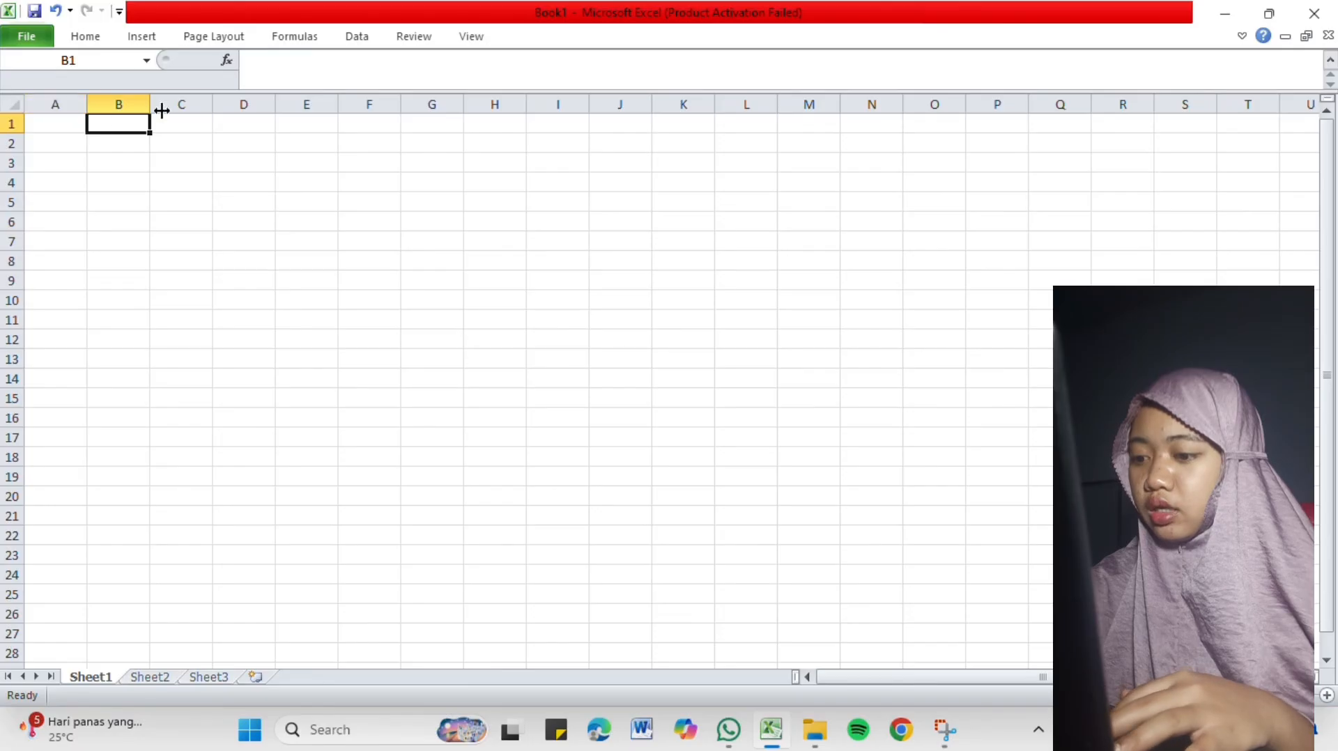
scroll(1090, 132, right, 1)
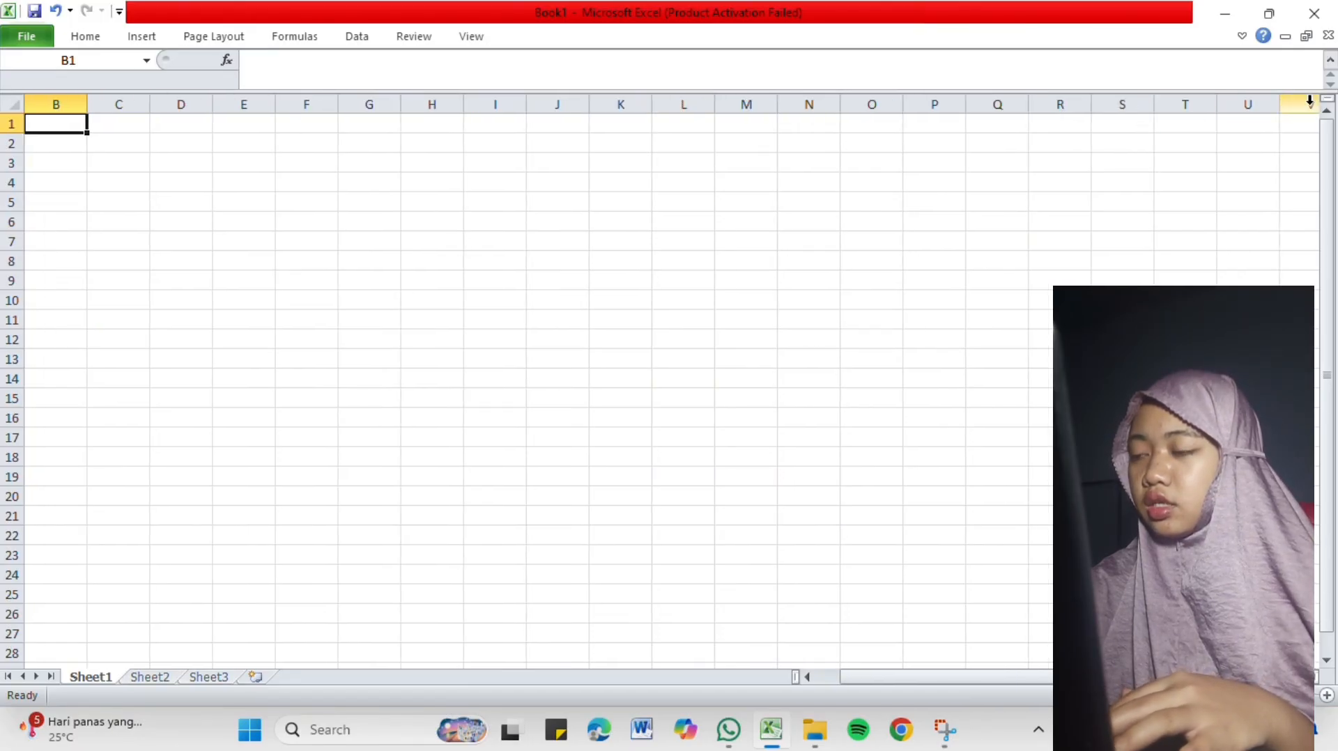
click(1286, 144)
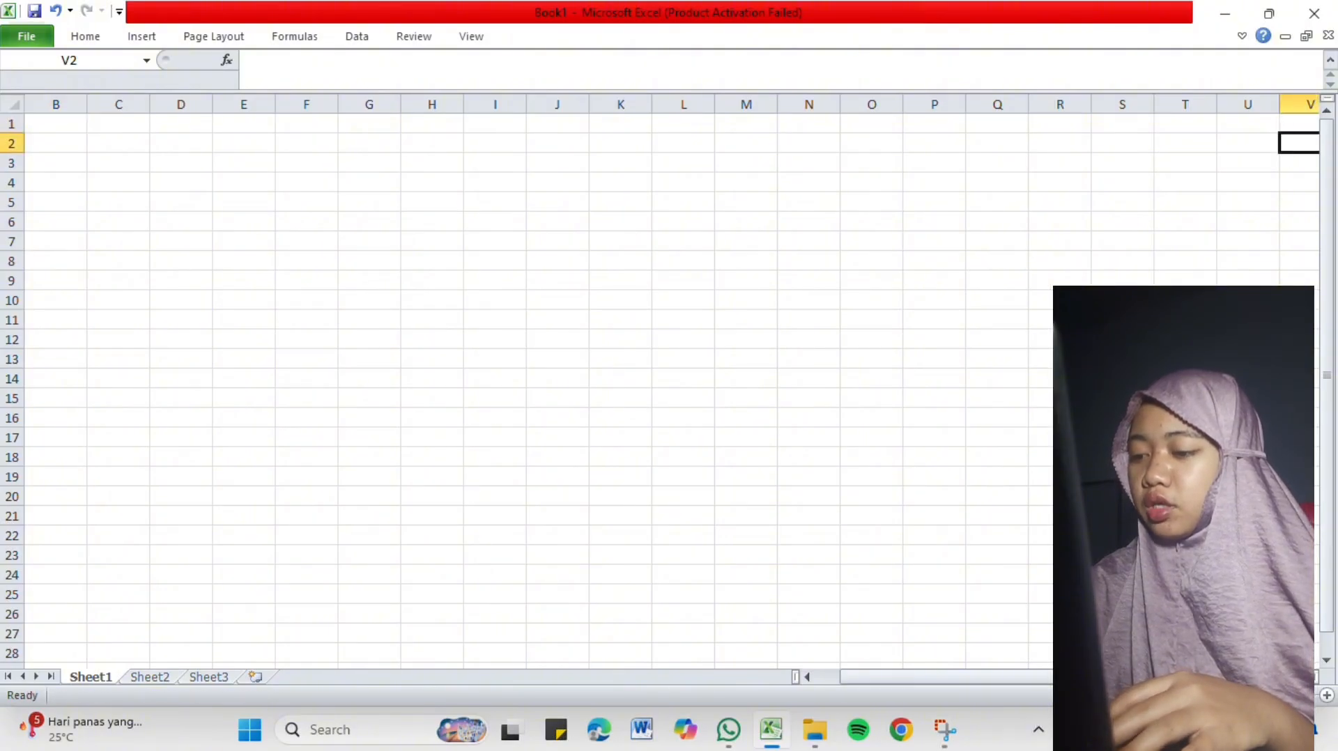
Examine the column headings back to column A and the numbered rows down to about row 31.
drag(1178, 677, 1146, 677)
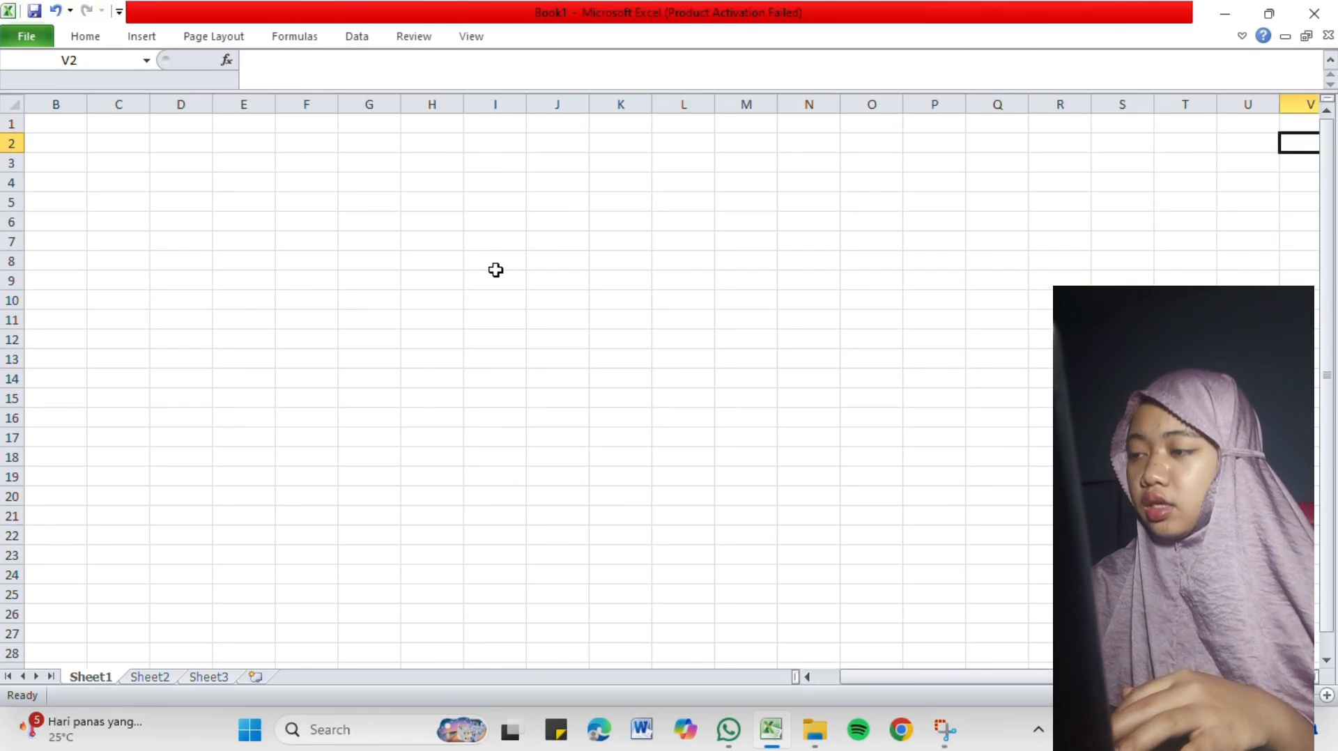
scroll(496, 270, left, 1)
drag(879, 677, 835, 675)
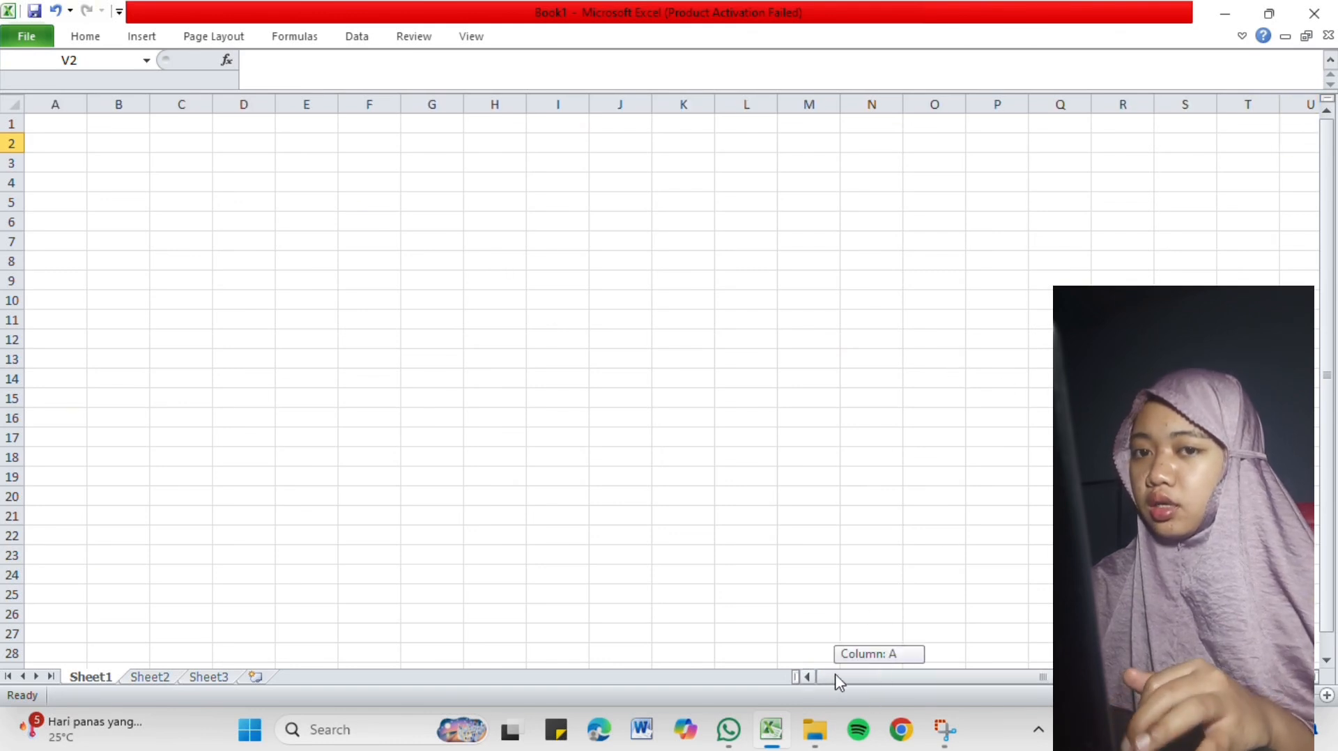
drag(750, 682, 786, 707)
scroll(287, 351, down, 1)
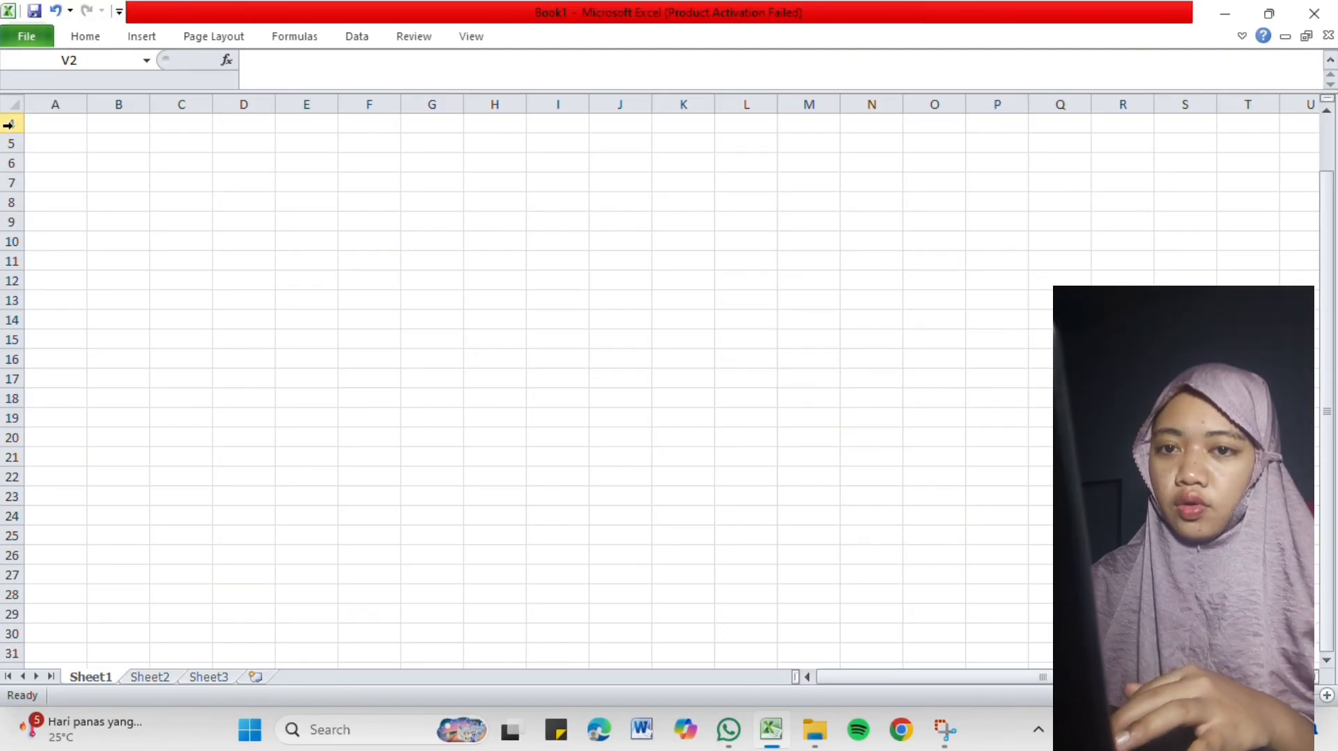
scroll(19, 197, up, 1)
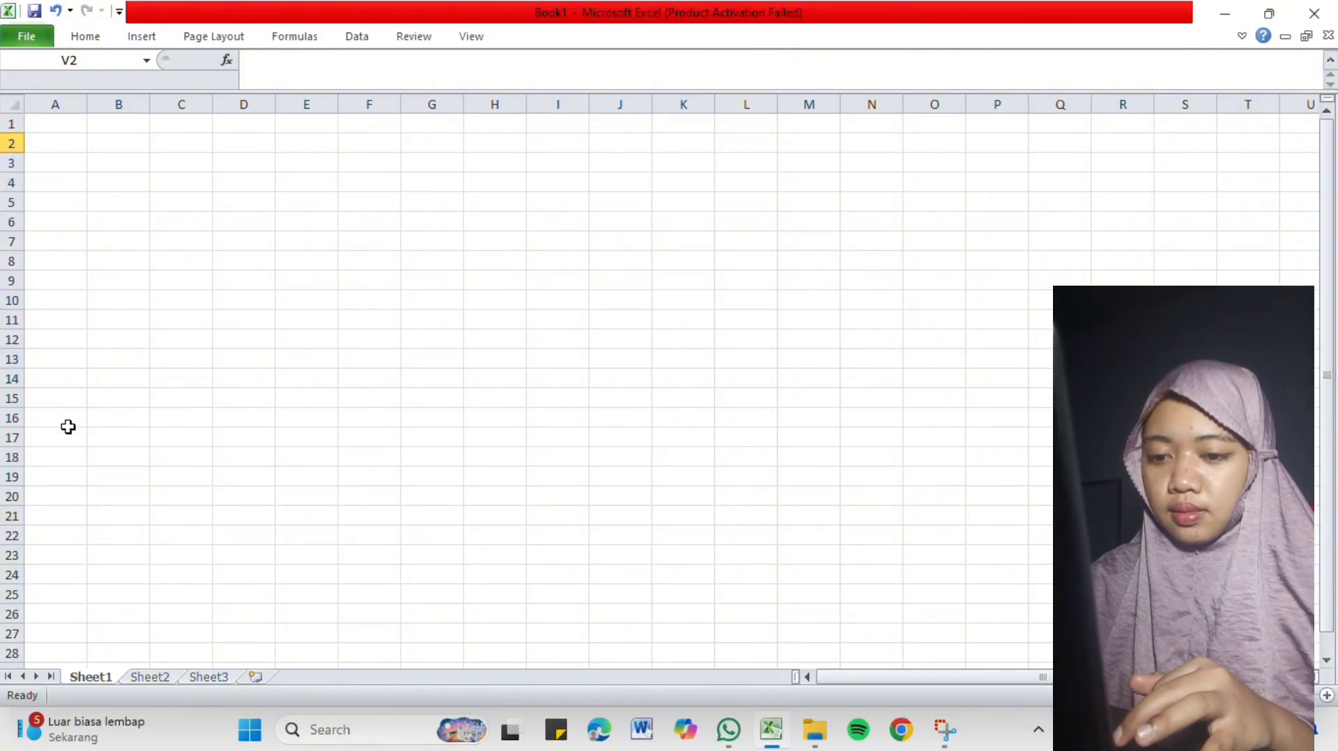
scroll(118, 267, down, 1)
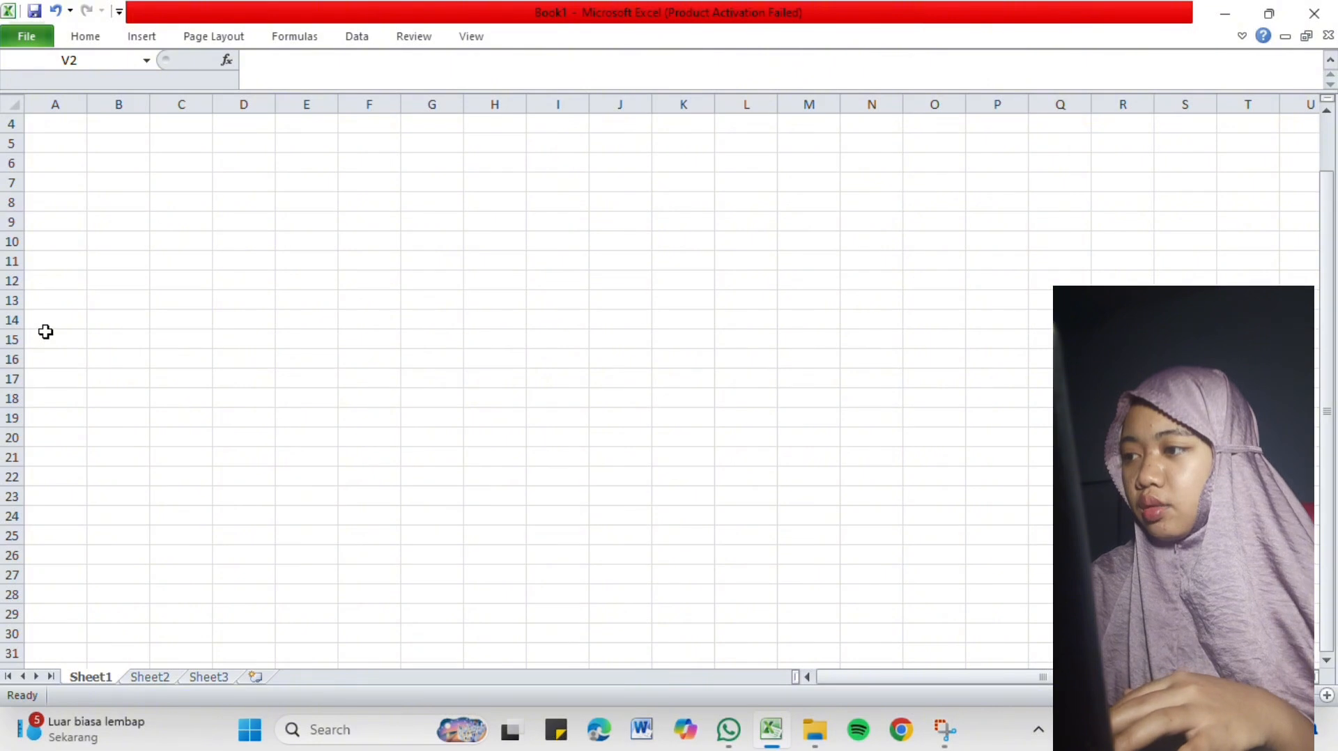
scroll(98, 300, up, 1)
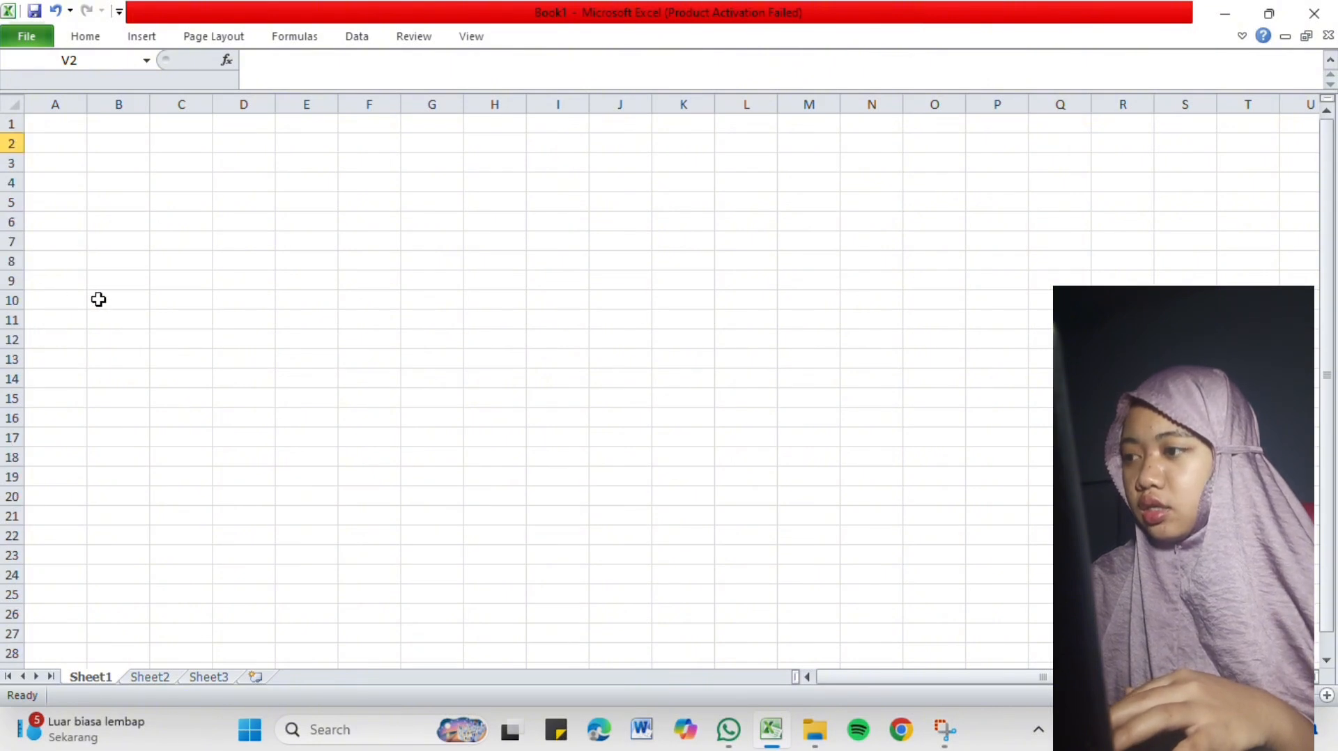
Select cell A1, extend the selection across to B1 and down, and finish on cell B7.
click(57, 129)
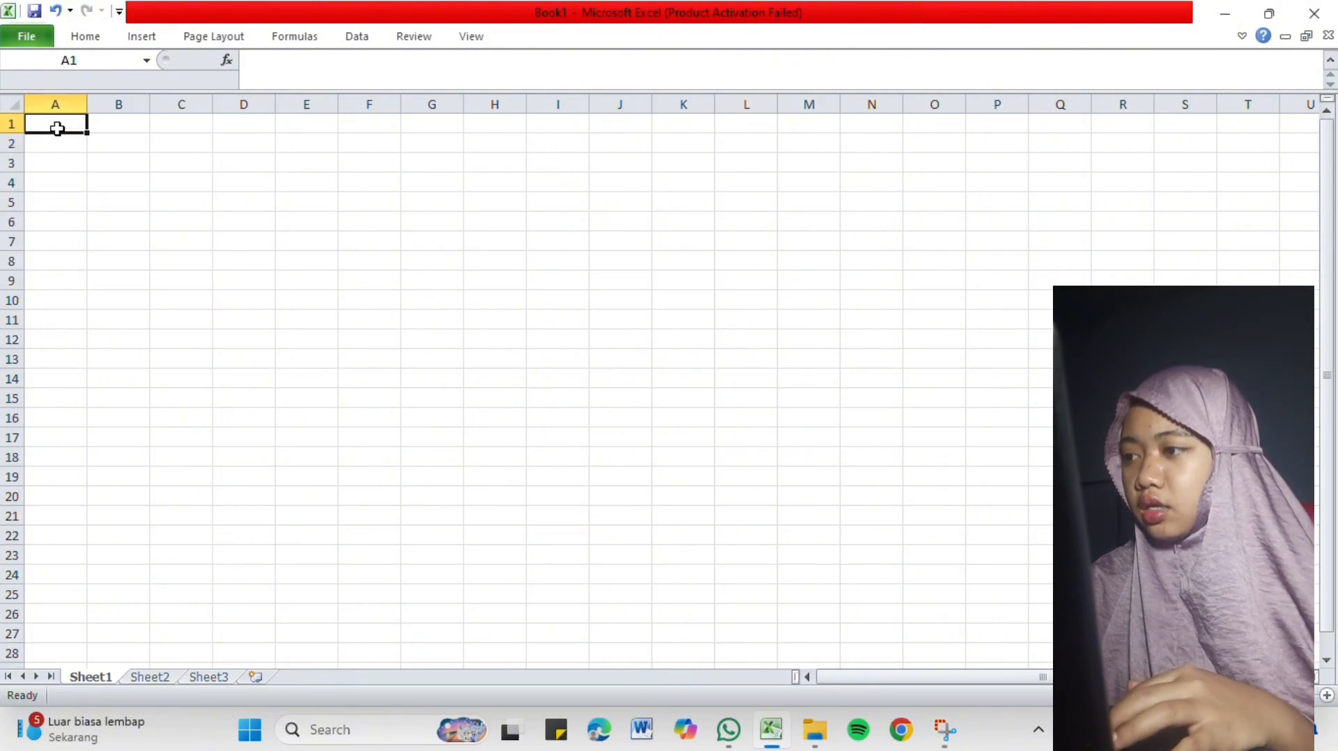
drag(57, 128, 95, 129)
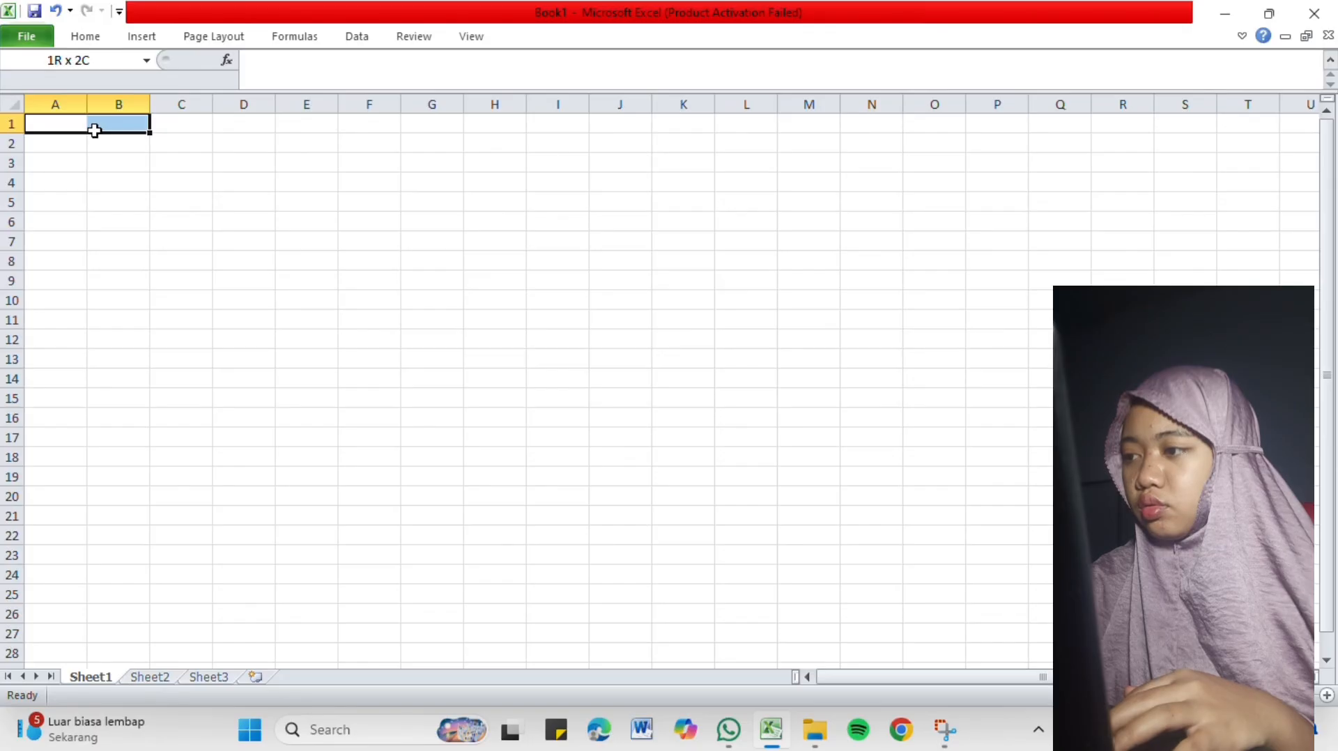
drag(94, 133, 98, 168)
click(99, 244)
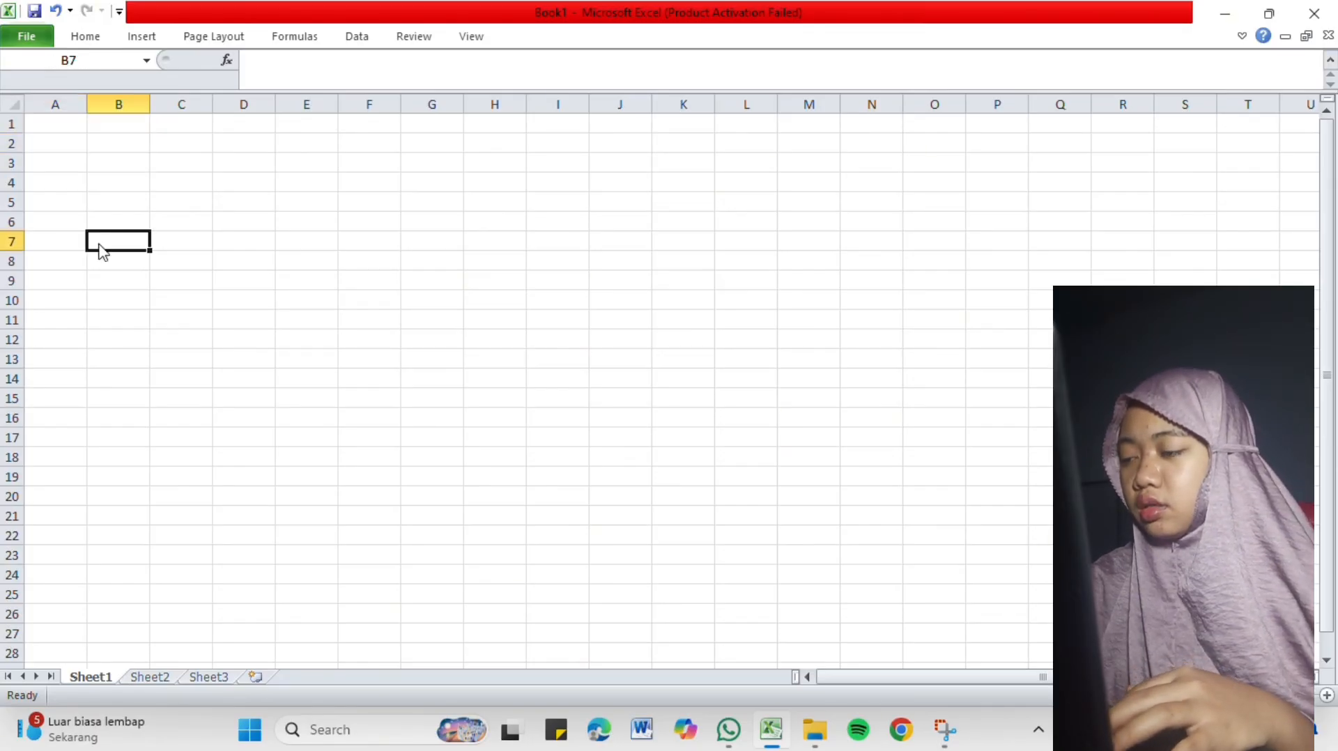
Widen column A and column B freehand to nearly double their original width.
click(85, 105)
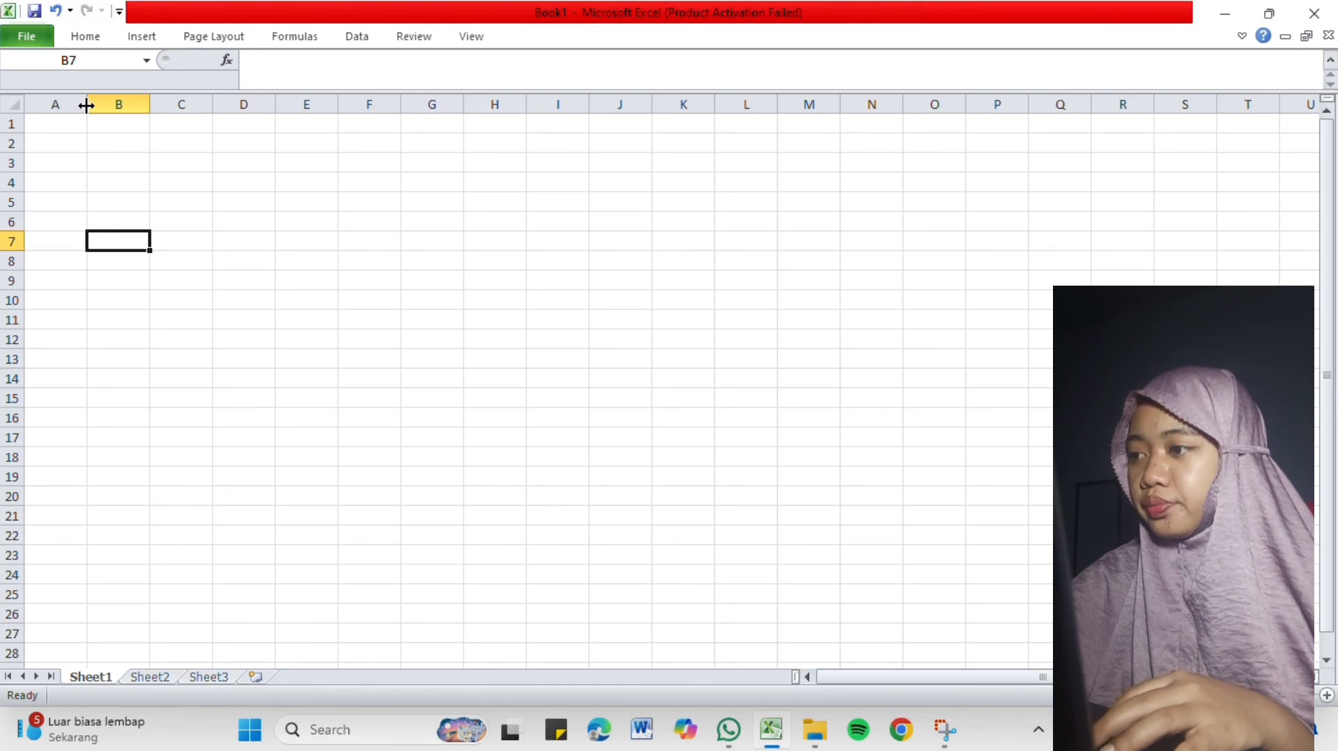
drag(86, 105, 130, 108)
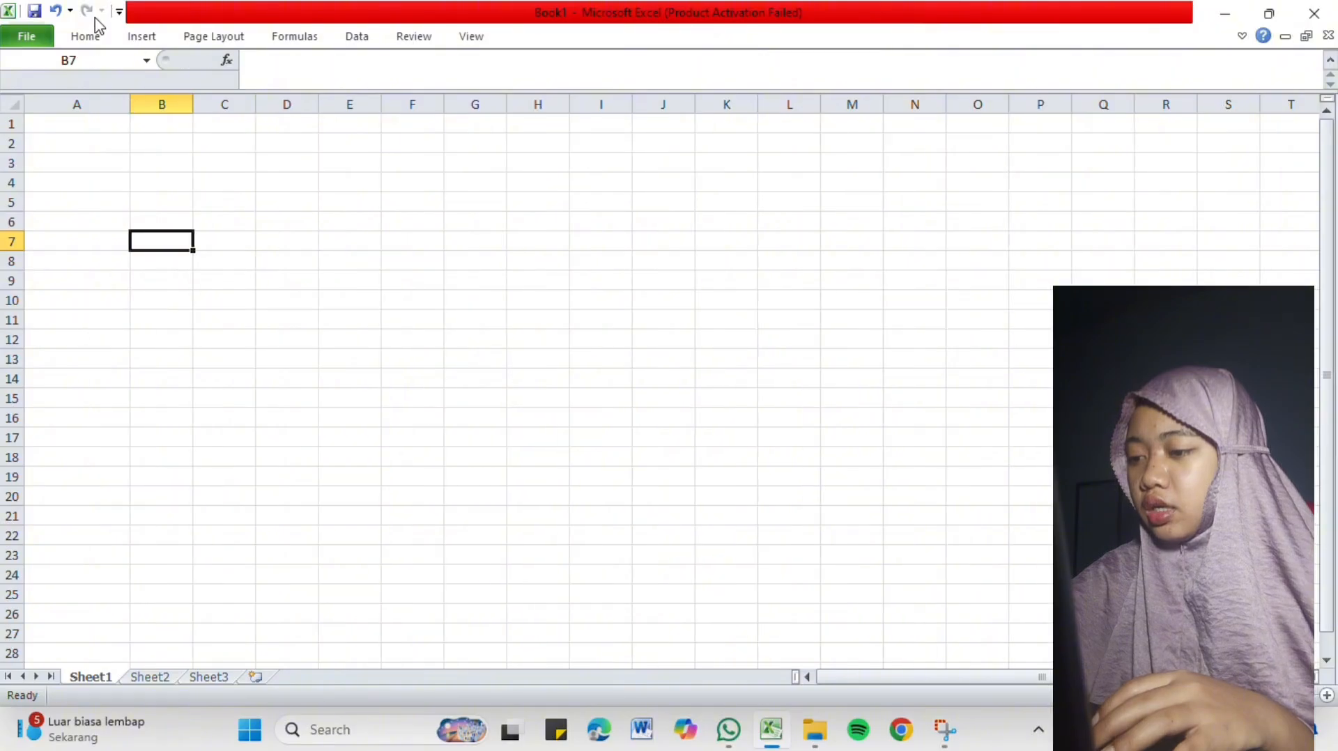
click(85, 36)
click(142, 174)
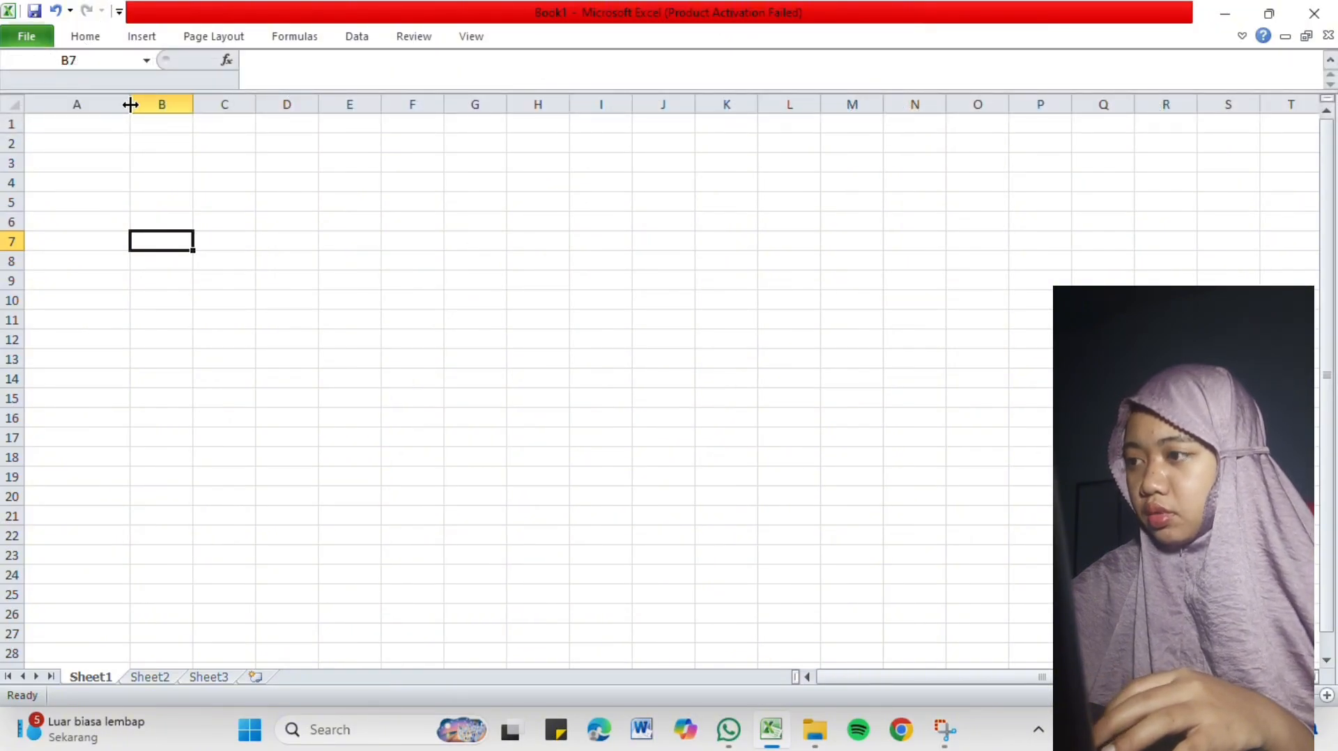
drag(130, 105, 249, 104)
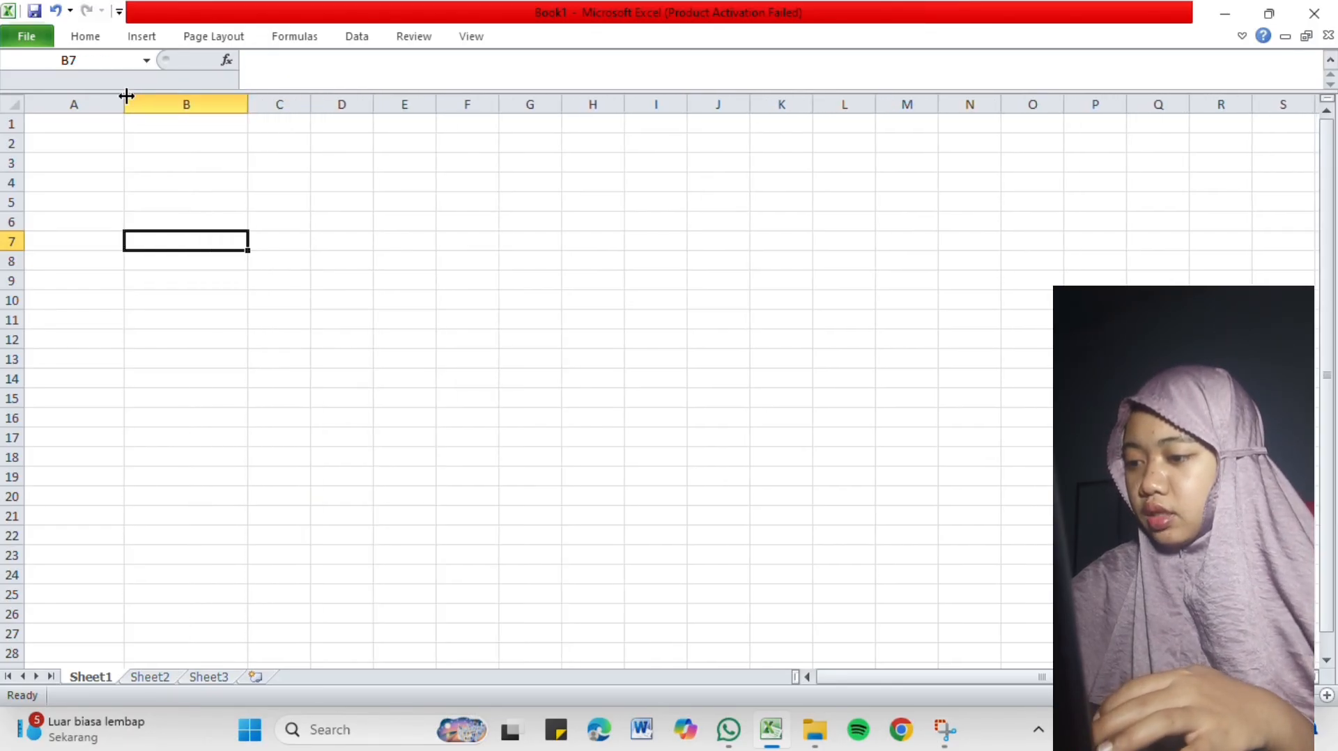
Undo the freehand width changes to columns A and B.
key(ctrl+z)
key(ctrl+z)
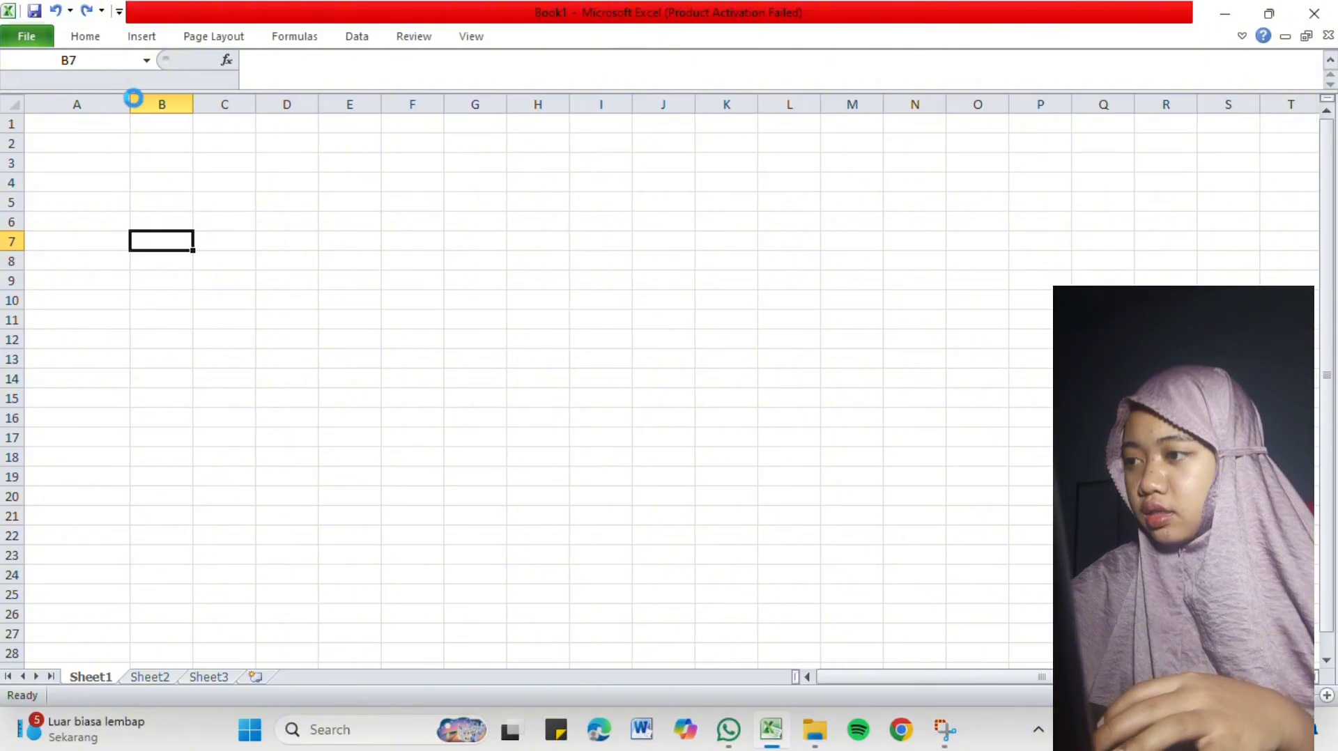
key(ctrl+z)
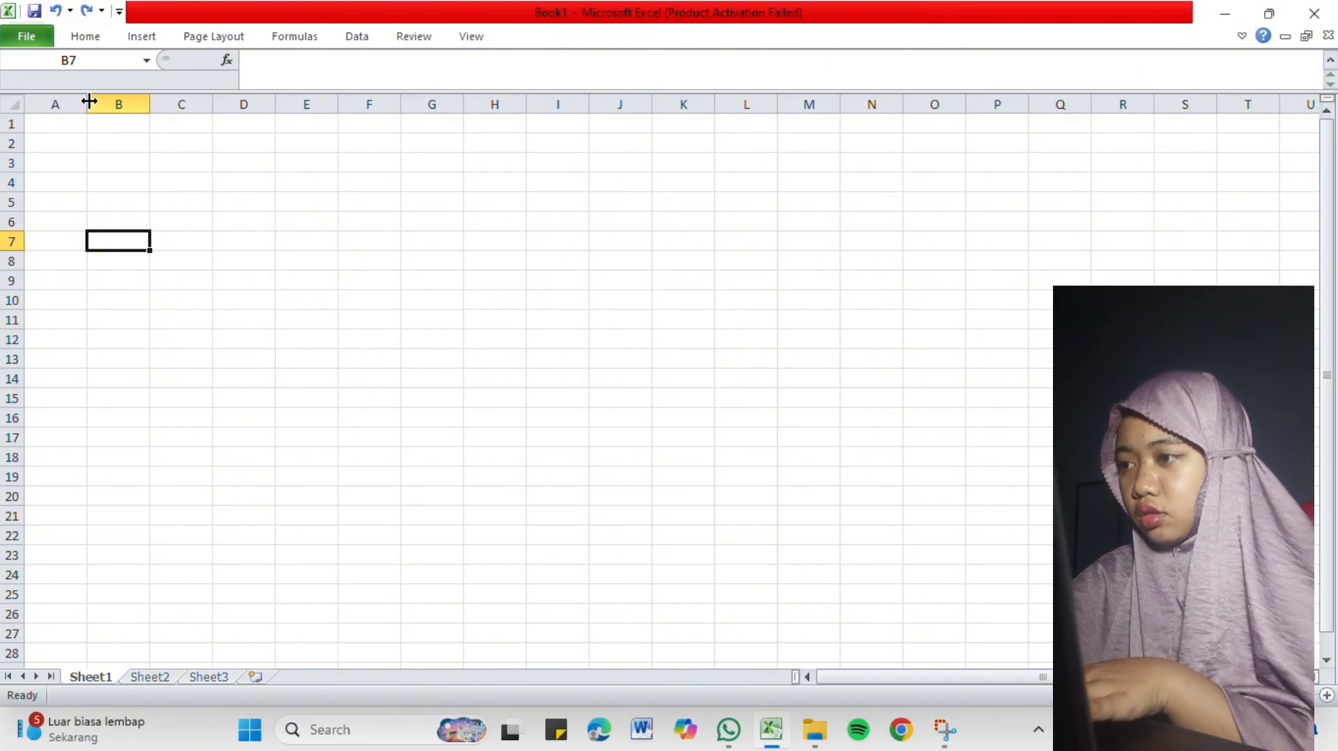
Widen column A by entering a larger exact column width, inspect it from cell A1, and undo the change.
click(85, 103)
right_click(88, 103)
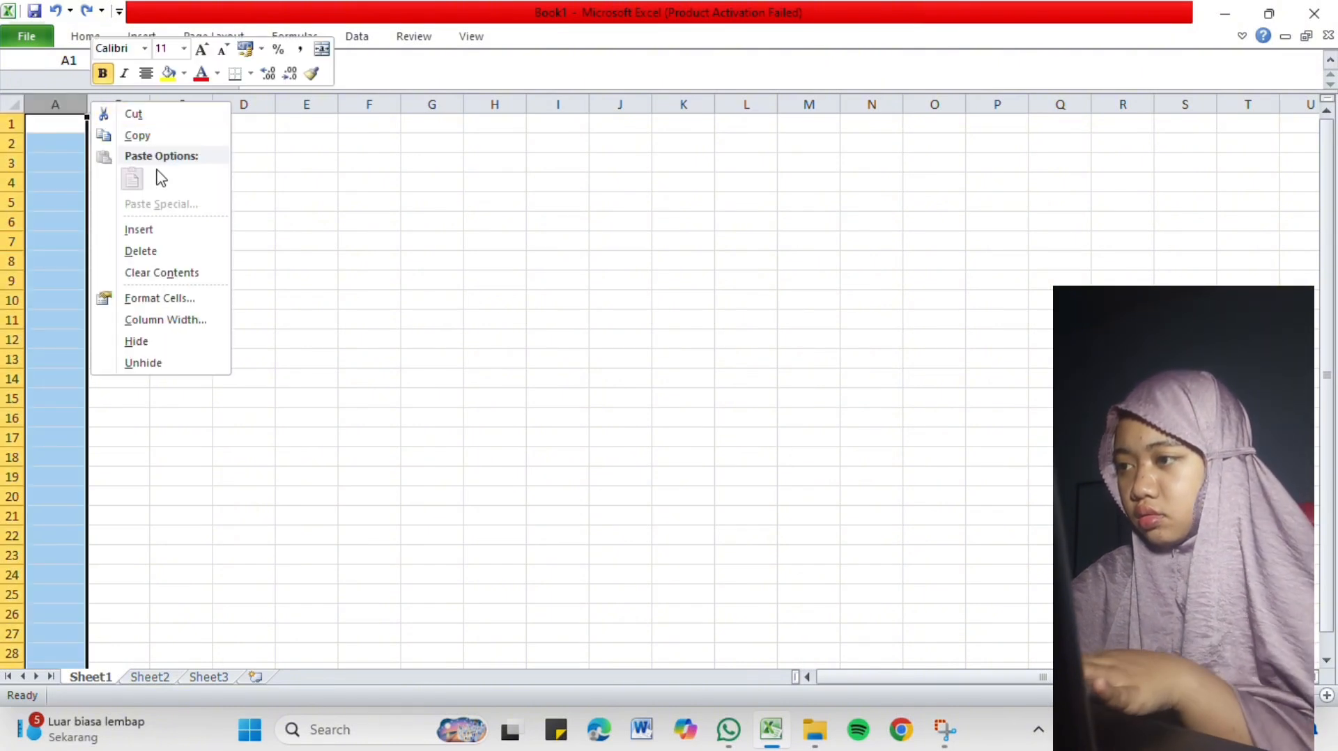
click(165, 322)
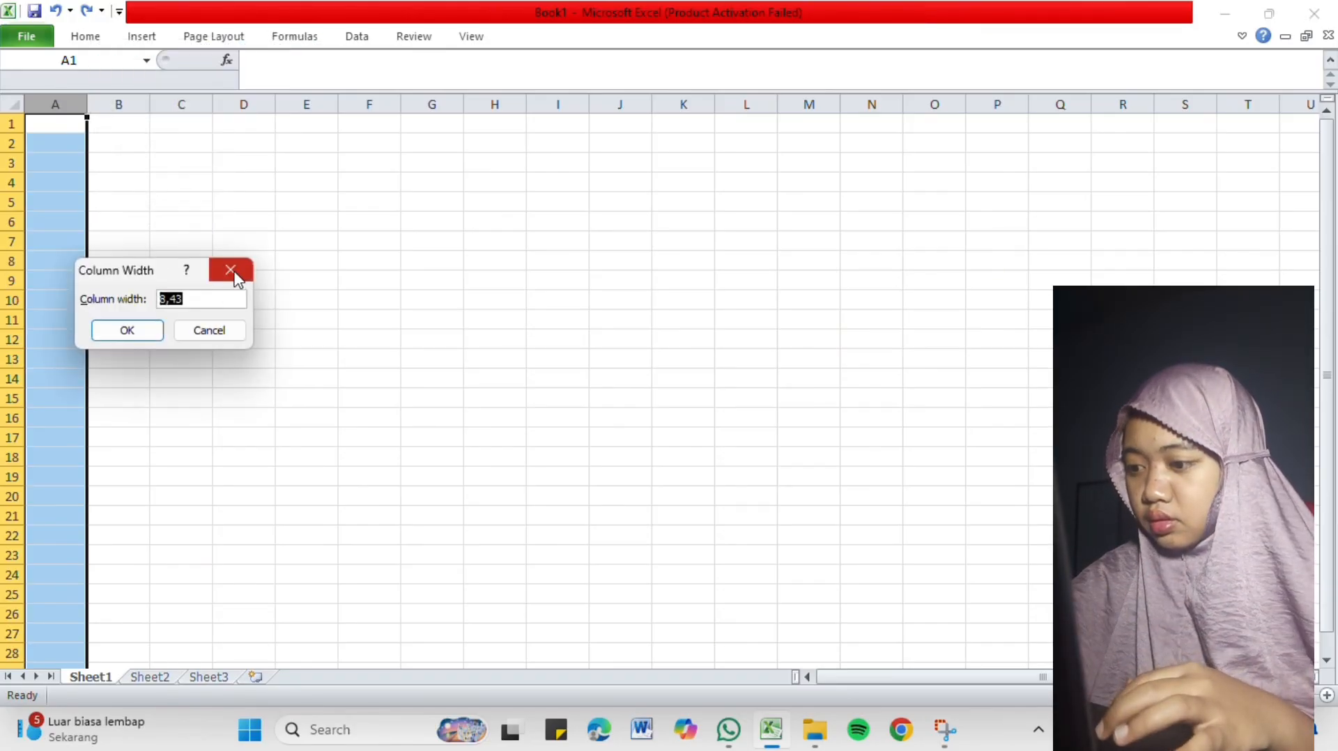
text(30)
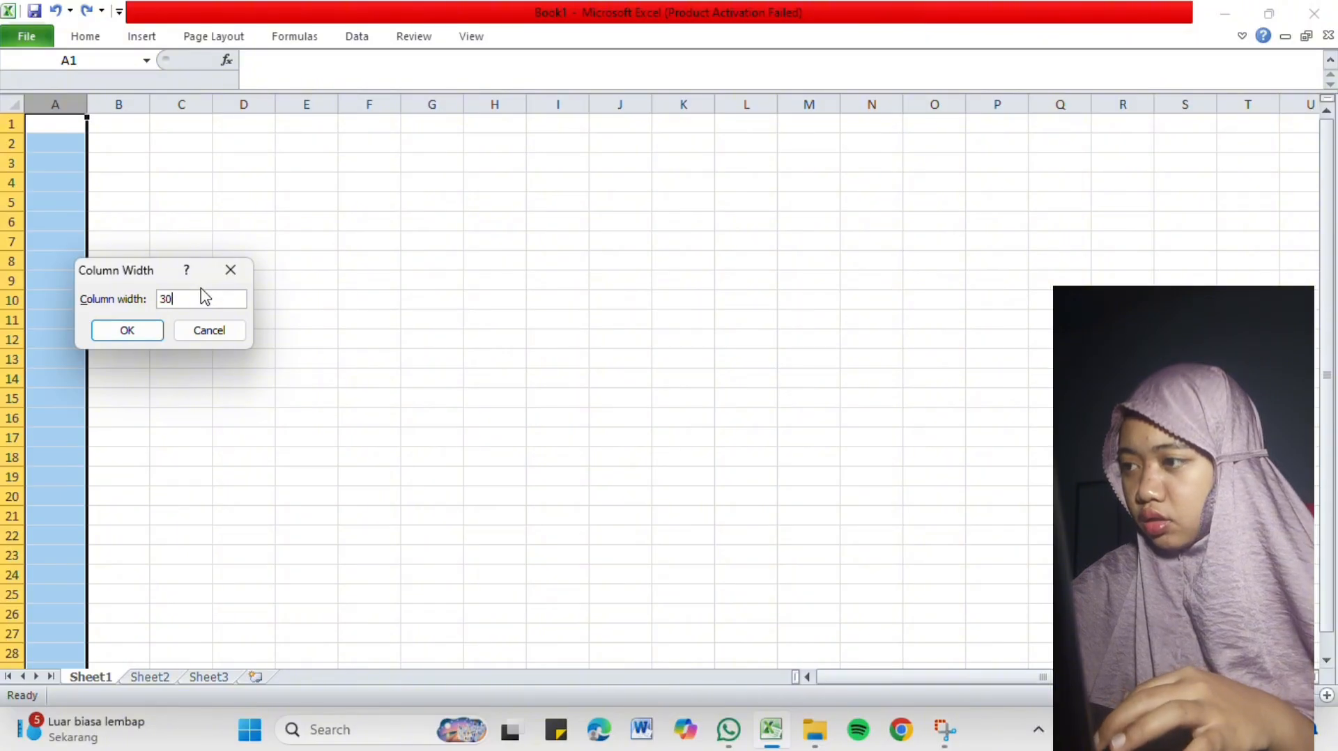
key(Return)
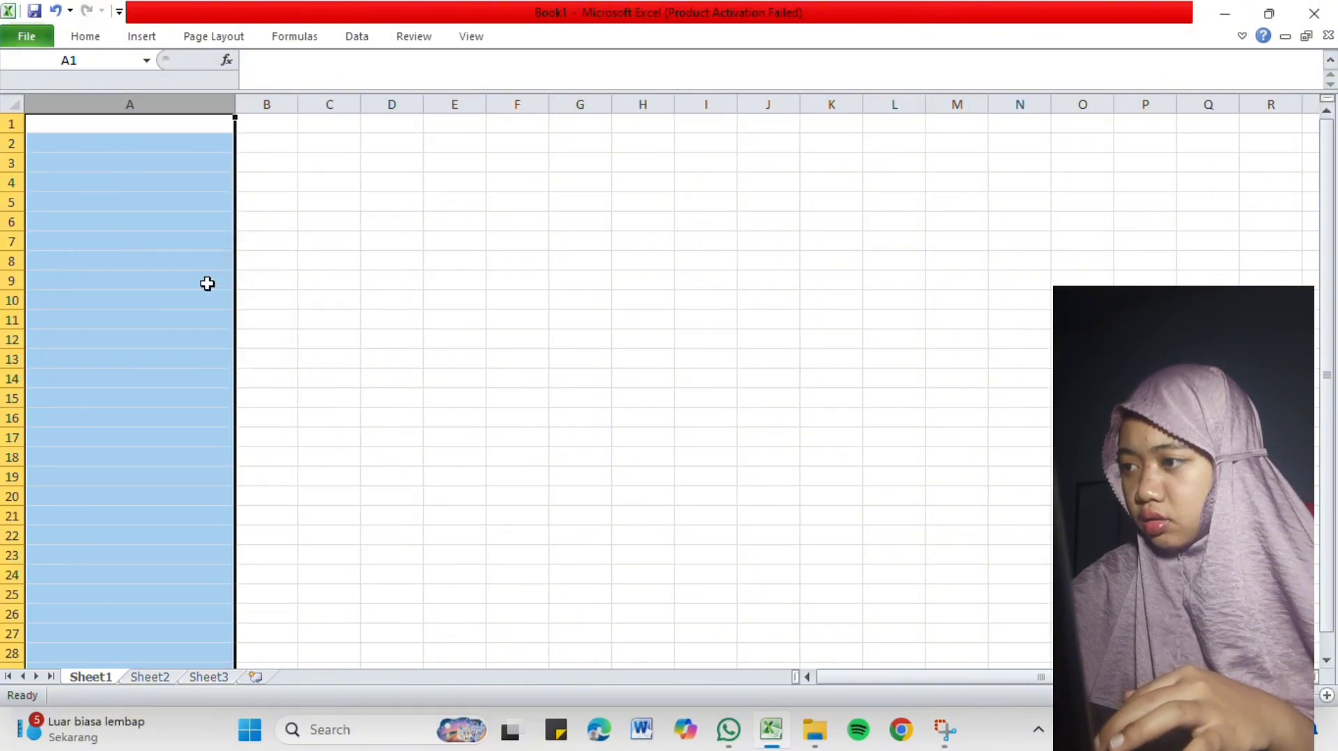
click(264, 141)
click(190, 125)
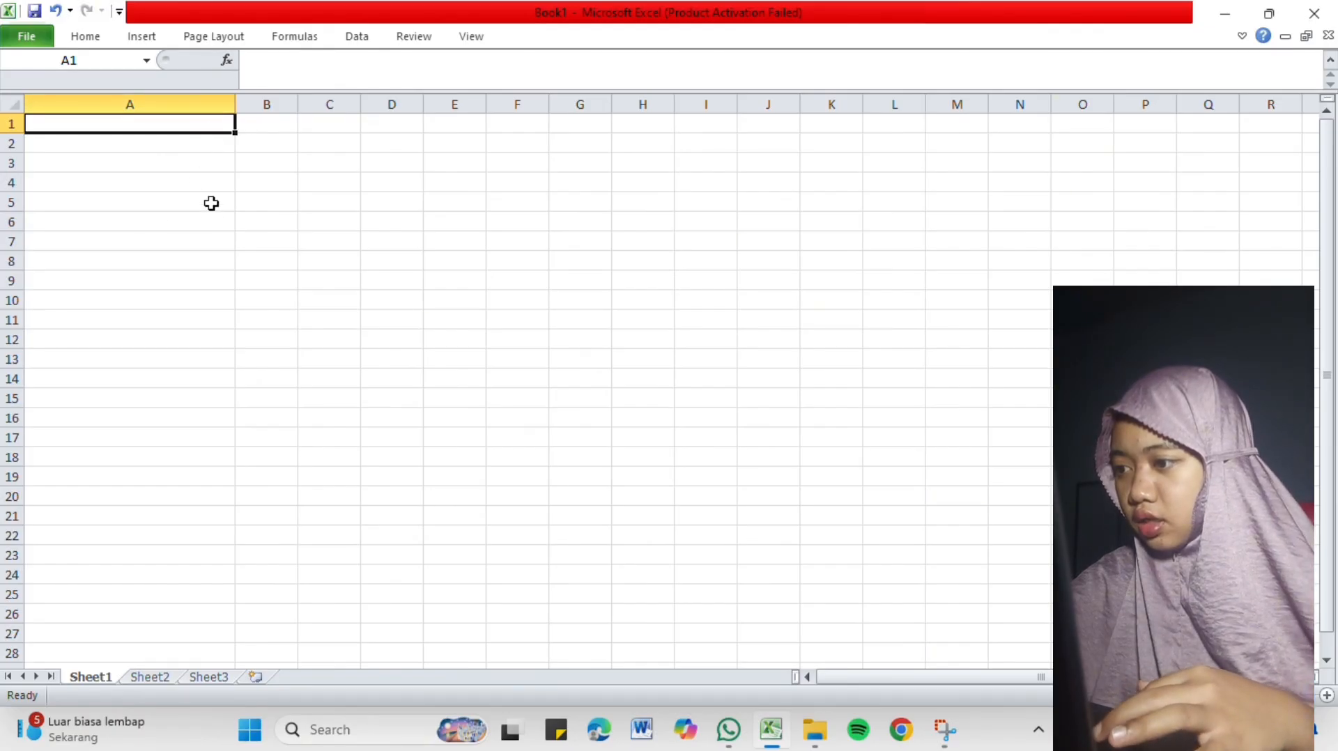
key(ctrl+z)
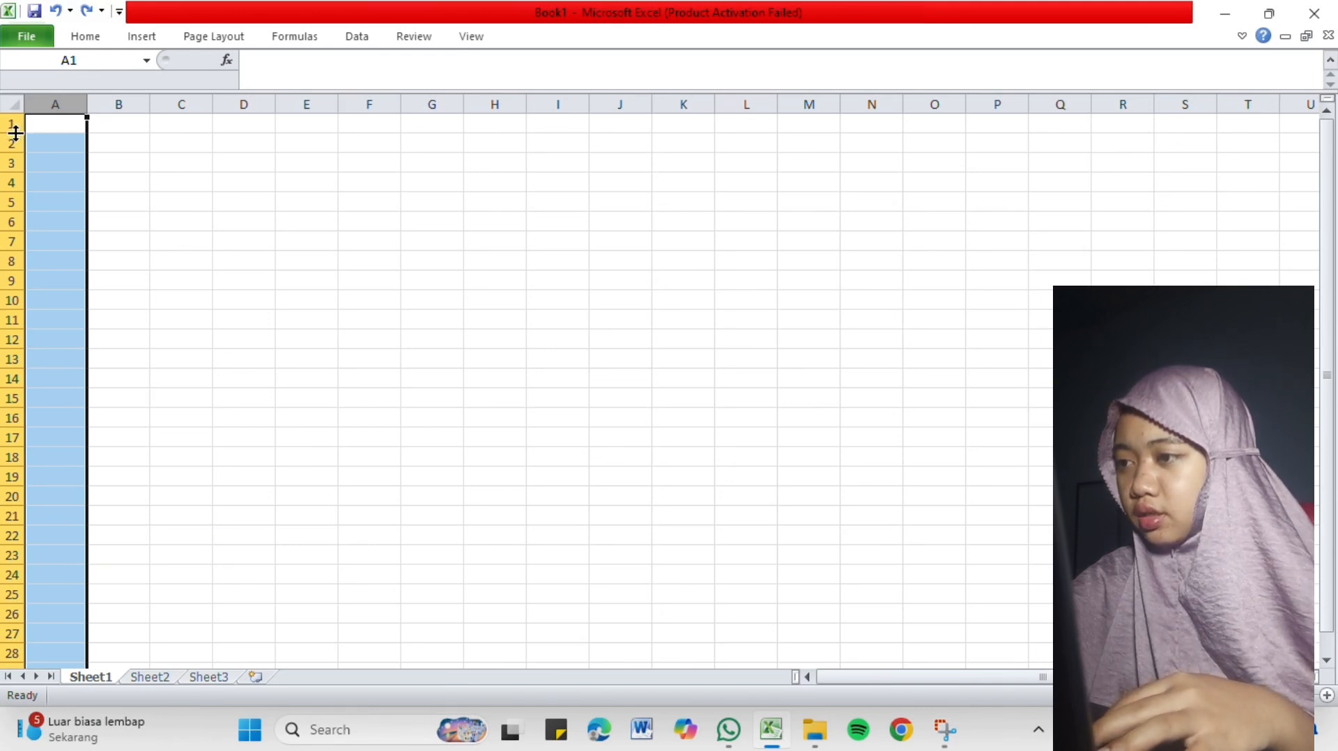
Increase the height of row 1 freehand to about 67.5 and undo the change.
drag(16, 132, 9, 202)
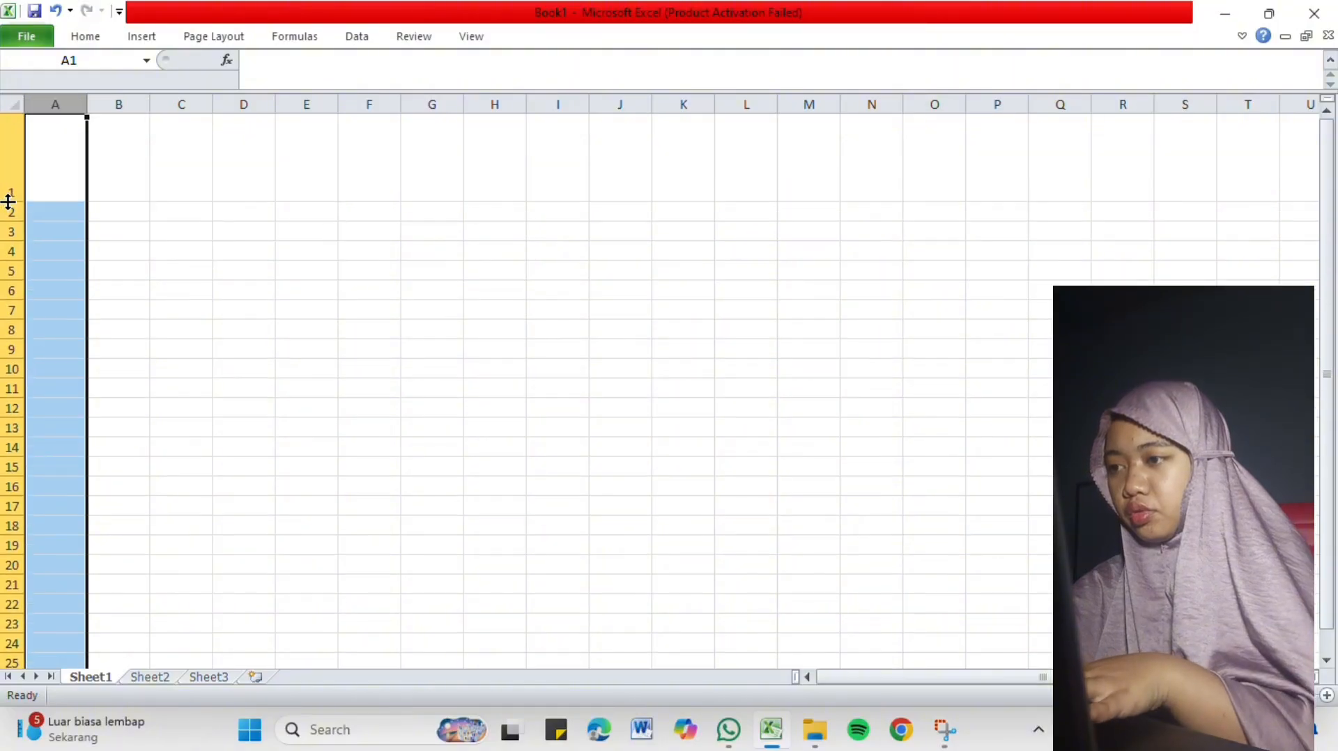
double_click(15, 201)
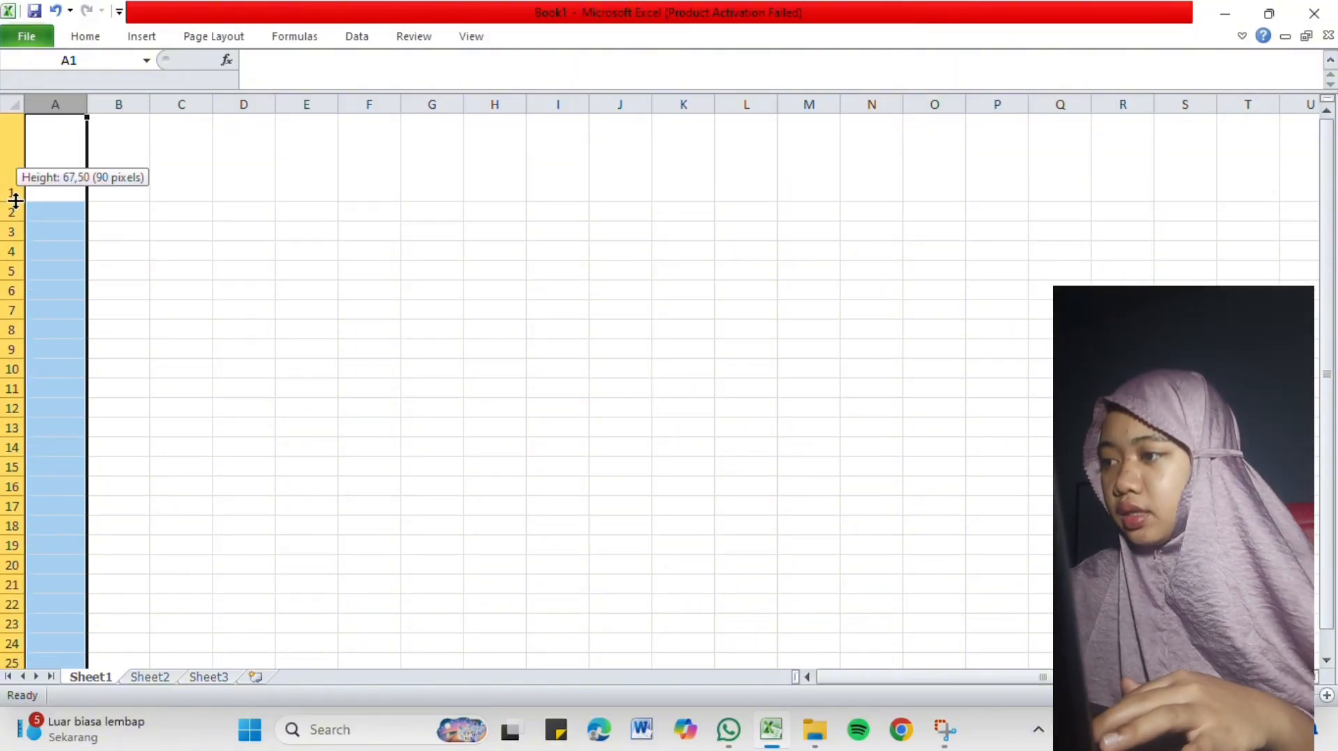
key(ctrl+z)
double_click(15, 200)
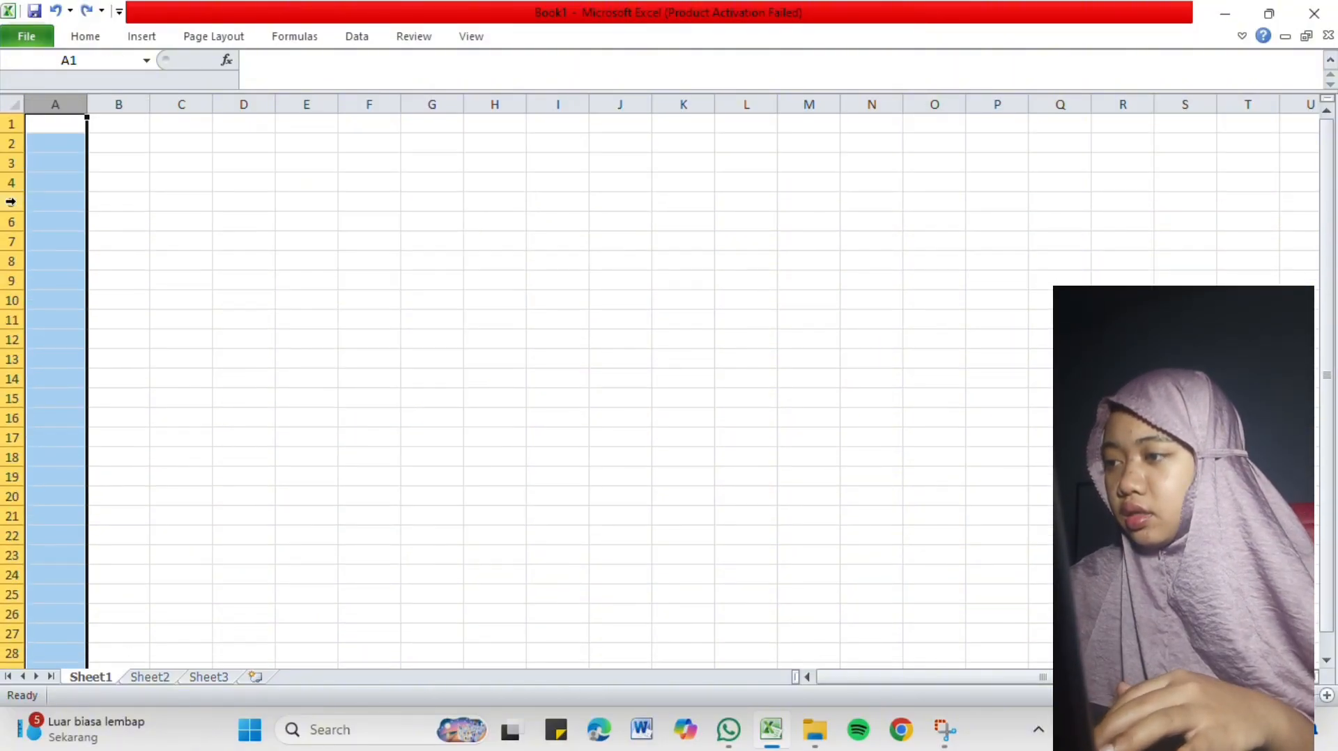
Set the height of row 1 to exactly 30.
click(14, 125)
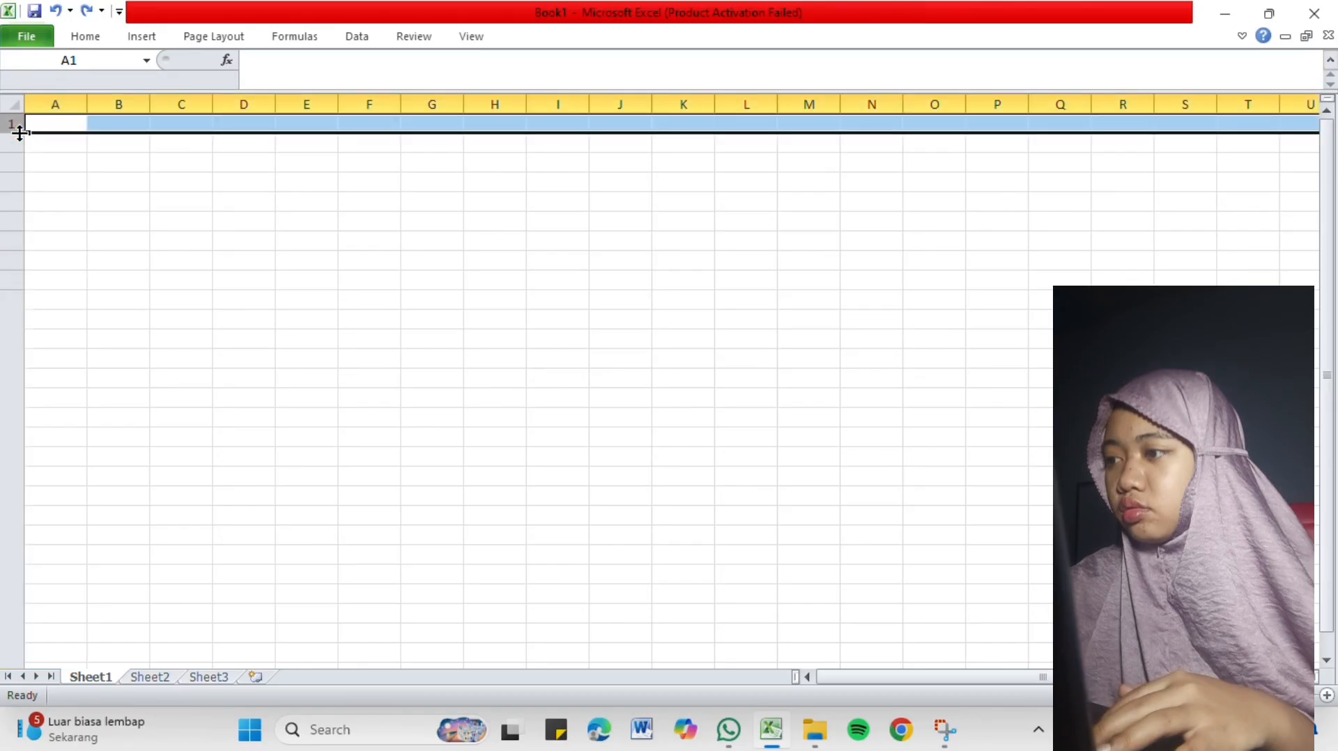
right_click(17, 129)
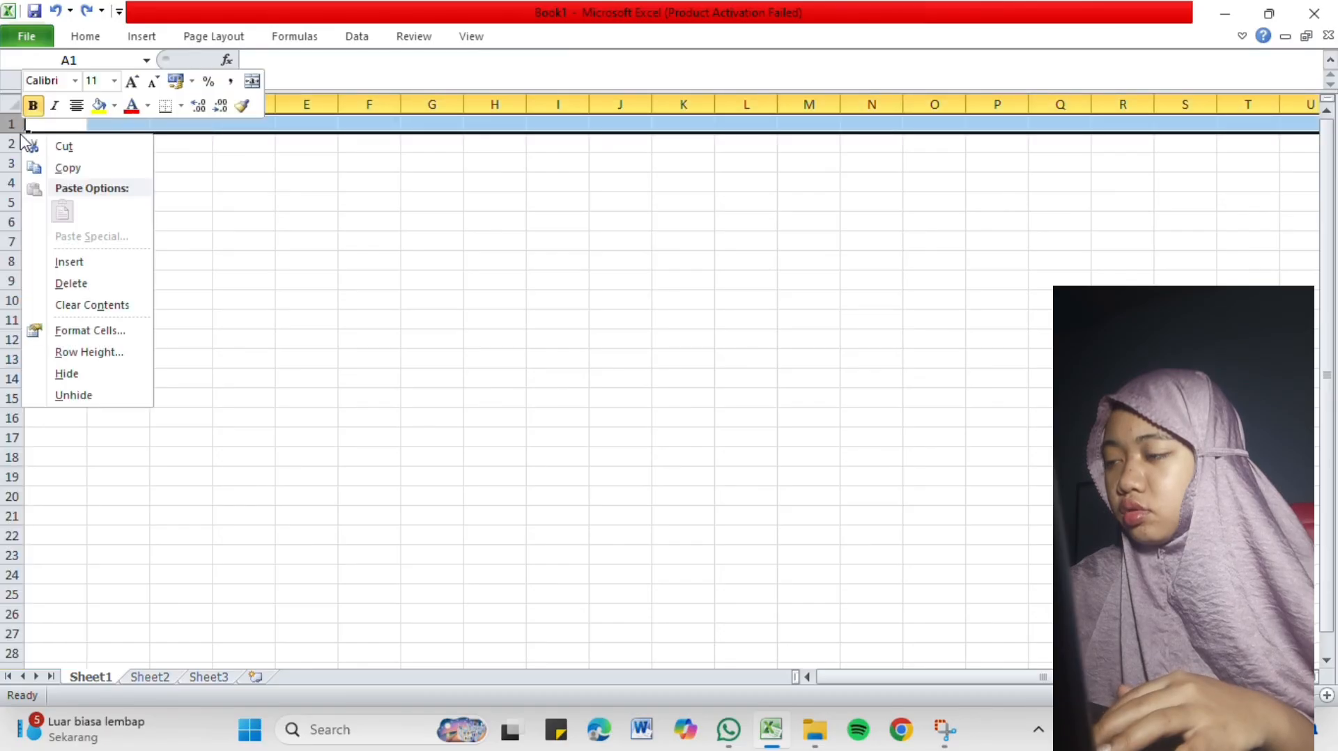
click(89, 352)
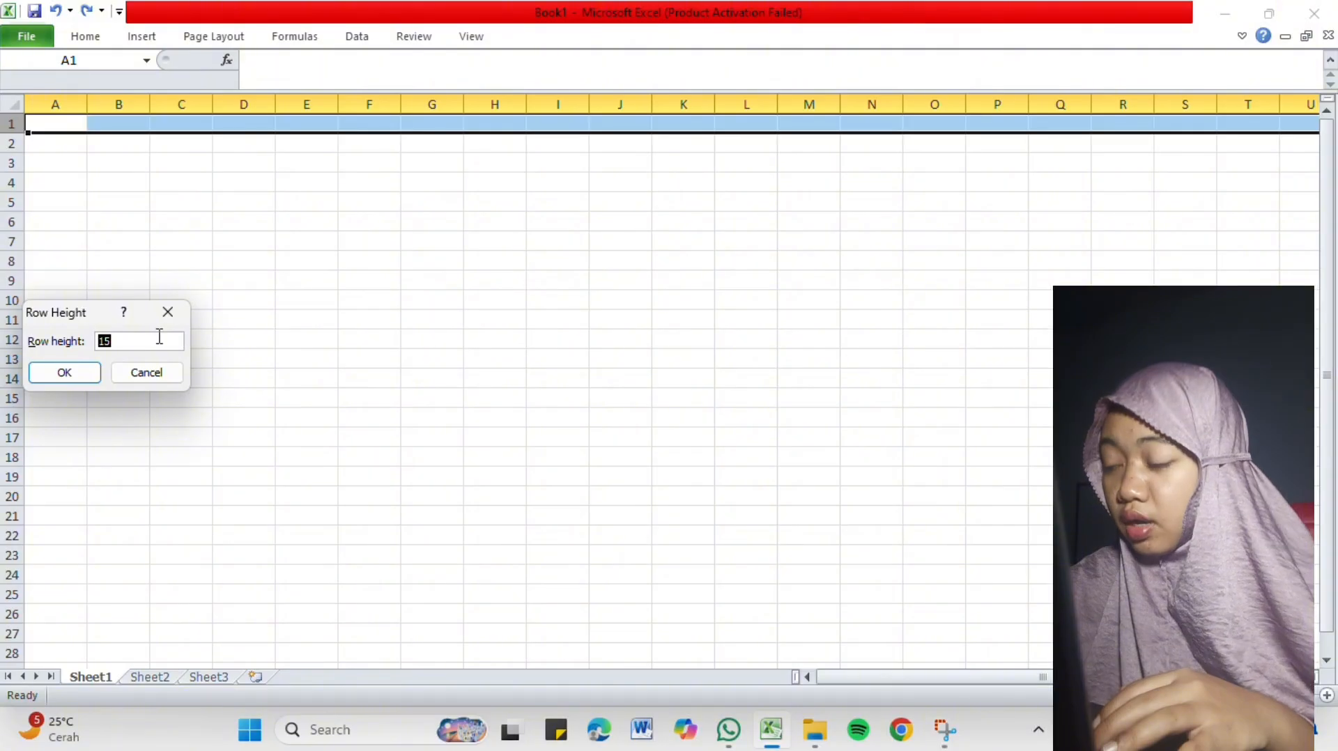
text(30)
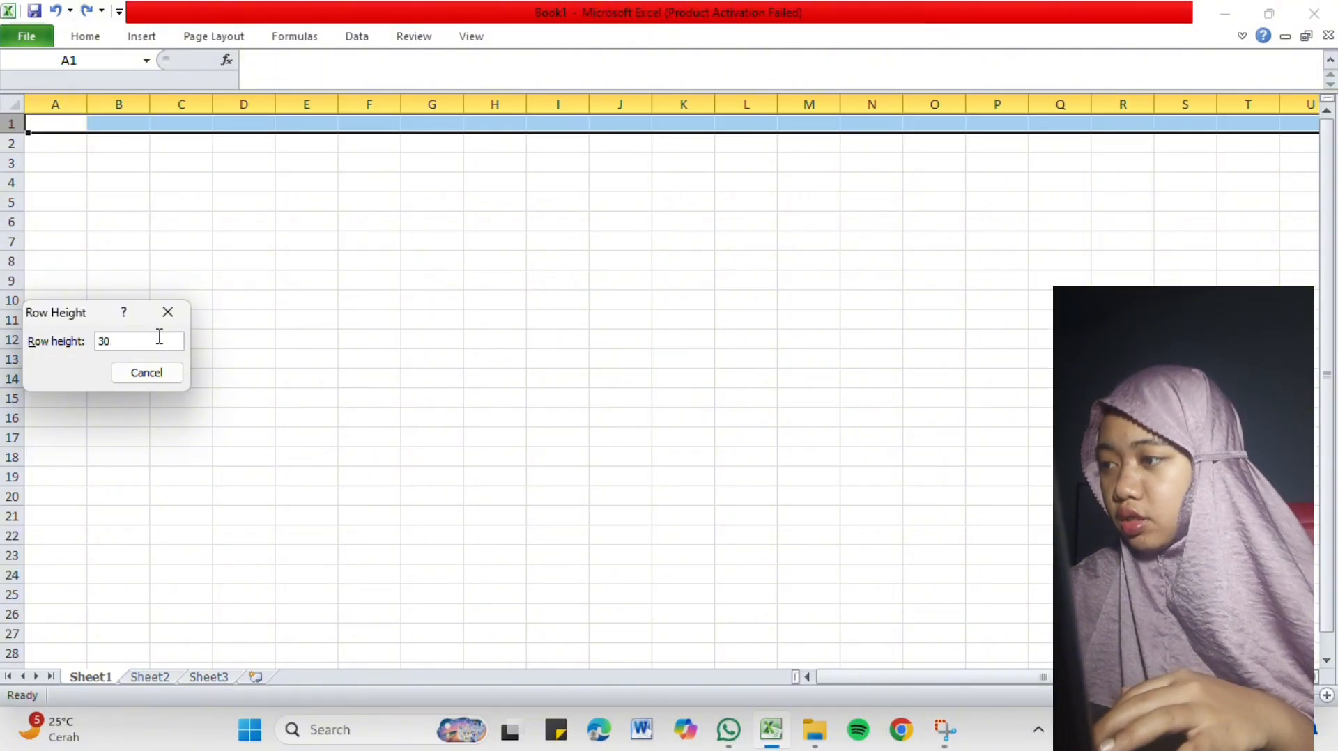
key(Return)
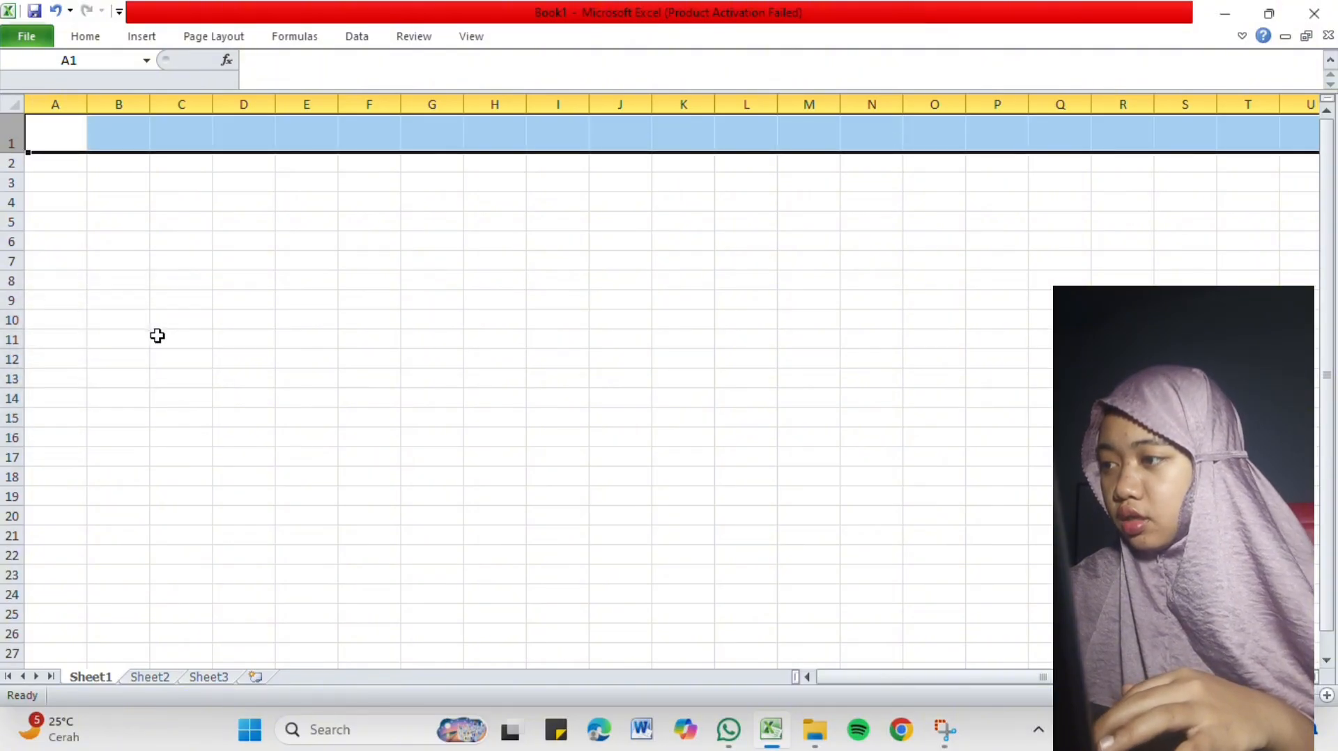
Widen all columns equally by entering a larger exact column width, and clear the row selection by selecting cell A3.
right_click(86, 112)
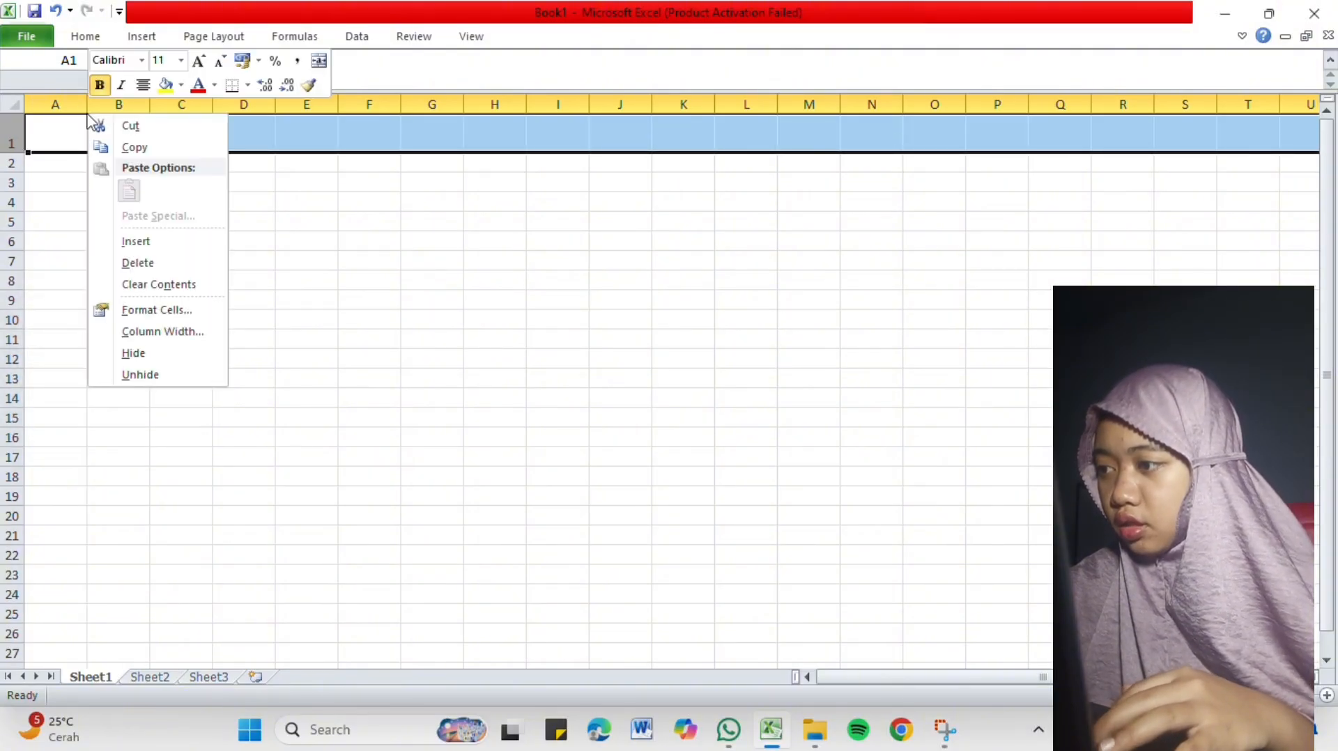
click(181, 334)
key(BackSpace)
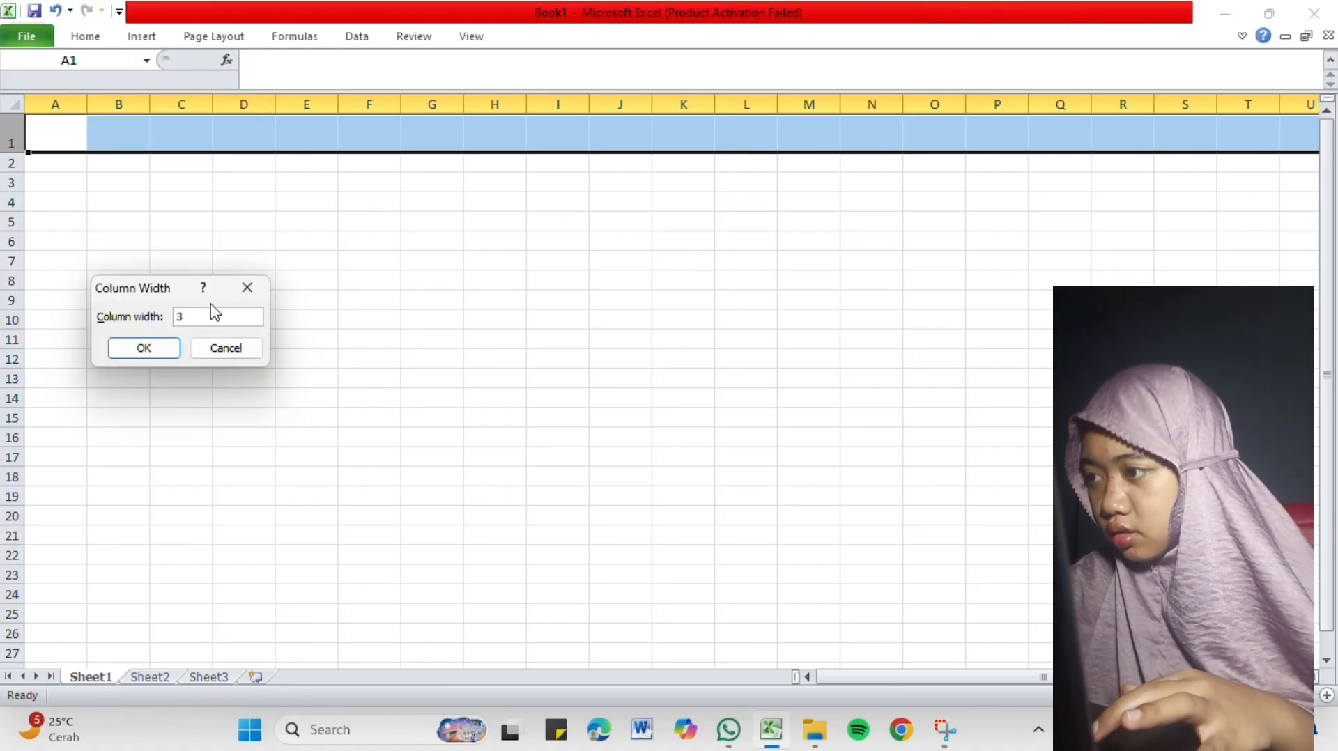
key(Return)
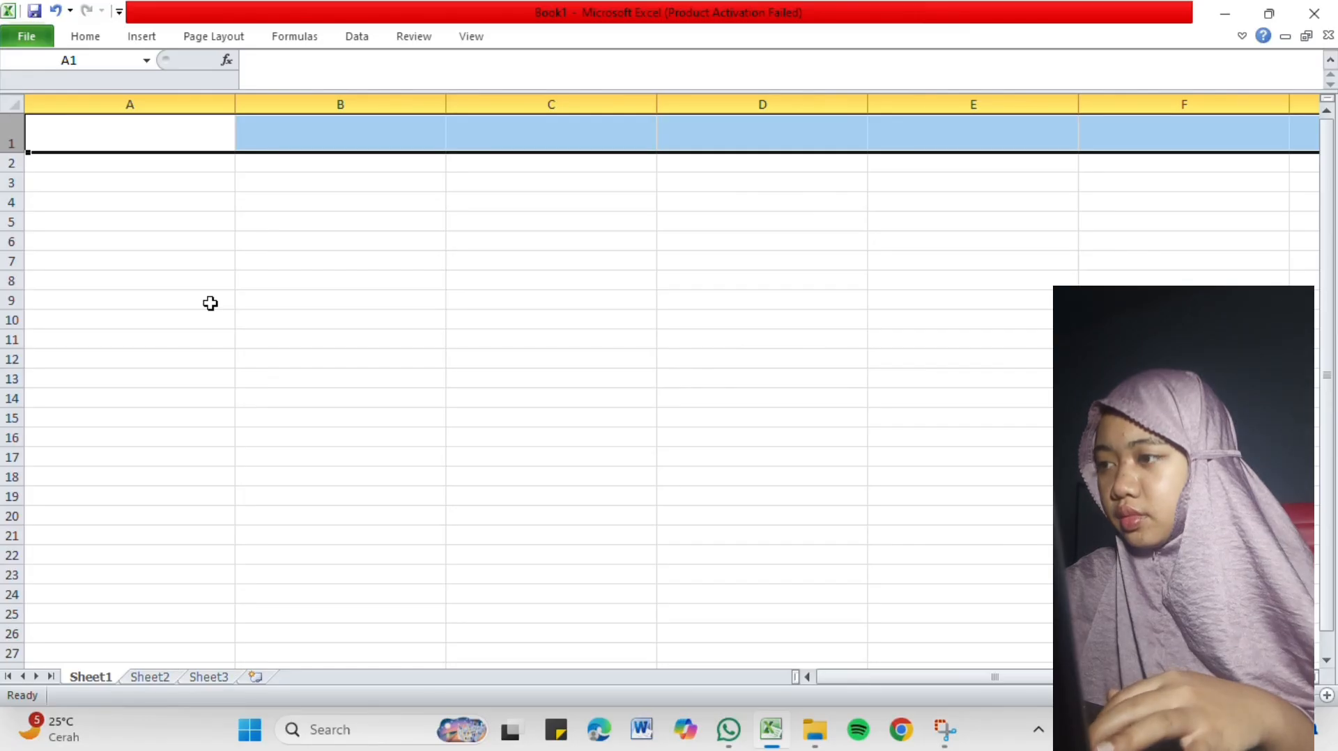
click(106, 180)
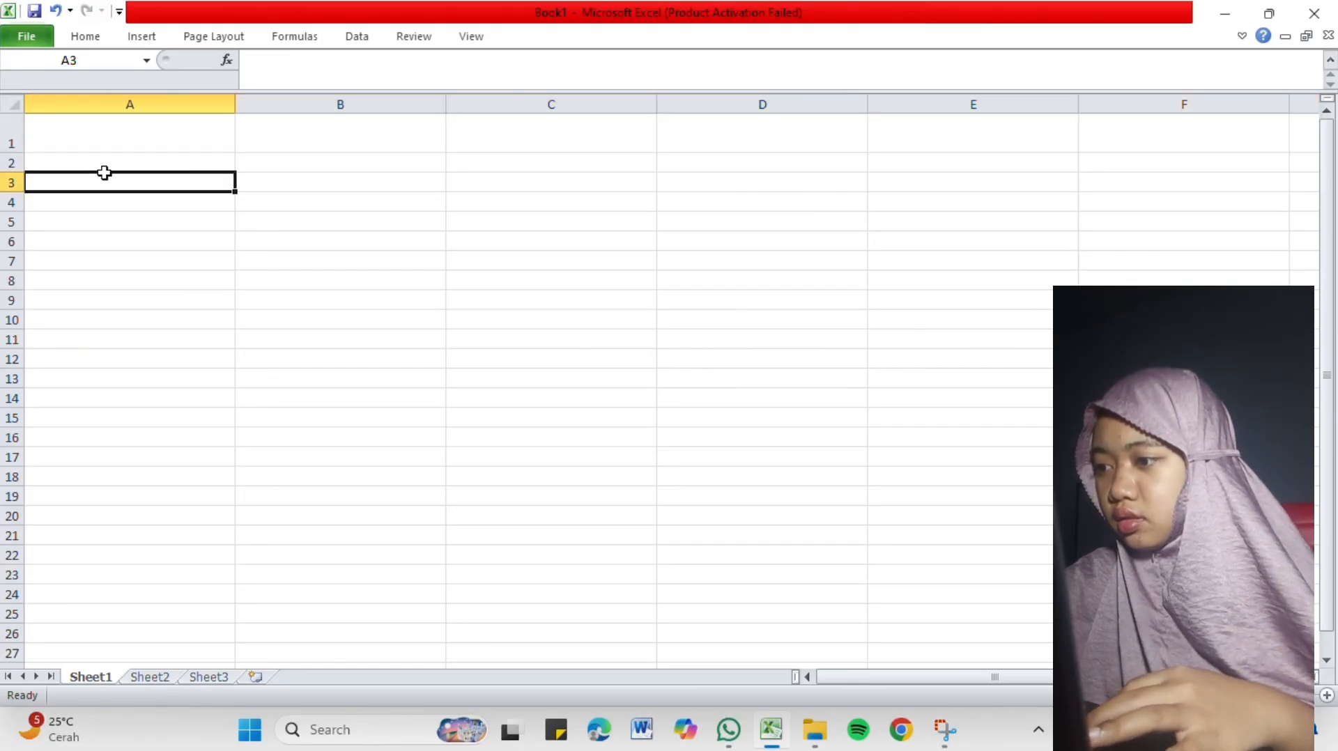
click(220, 148)
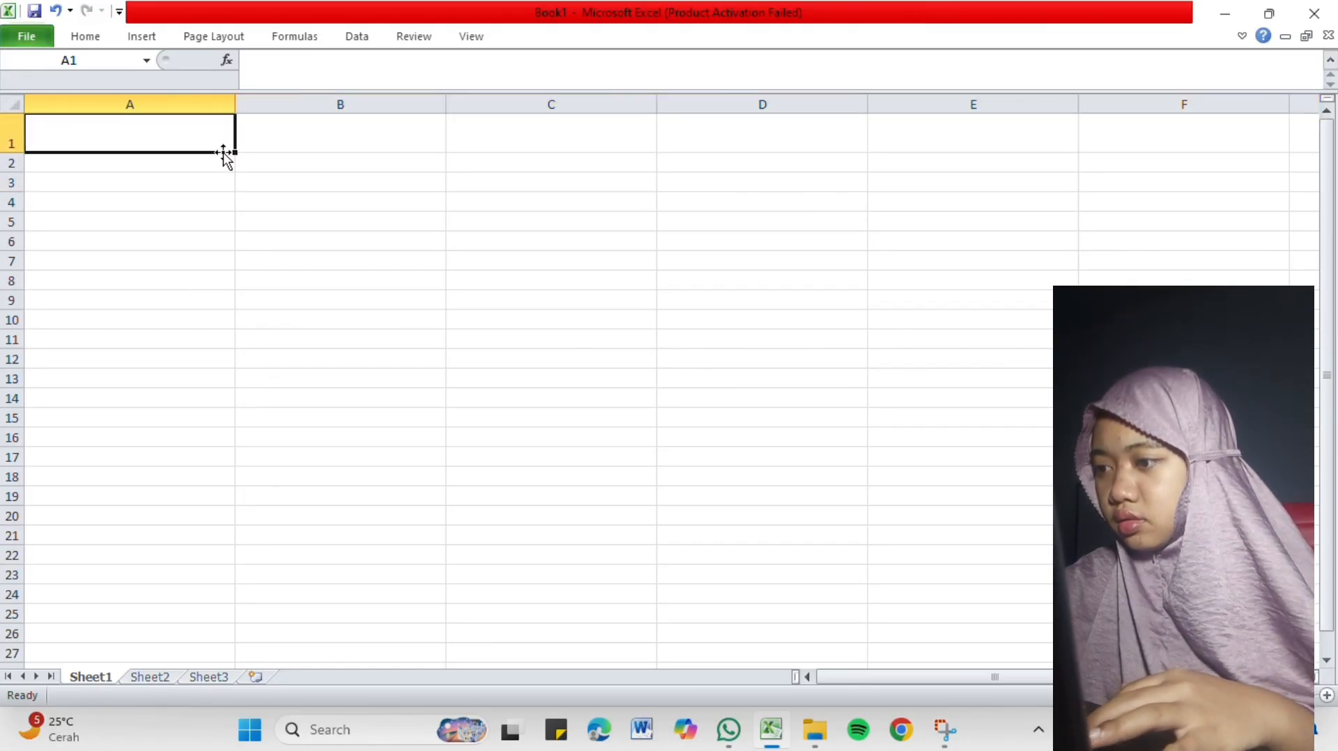
click(83, 36)
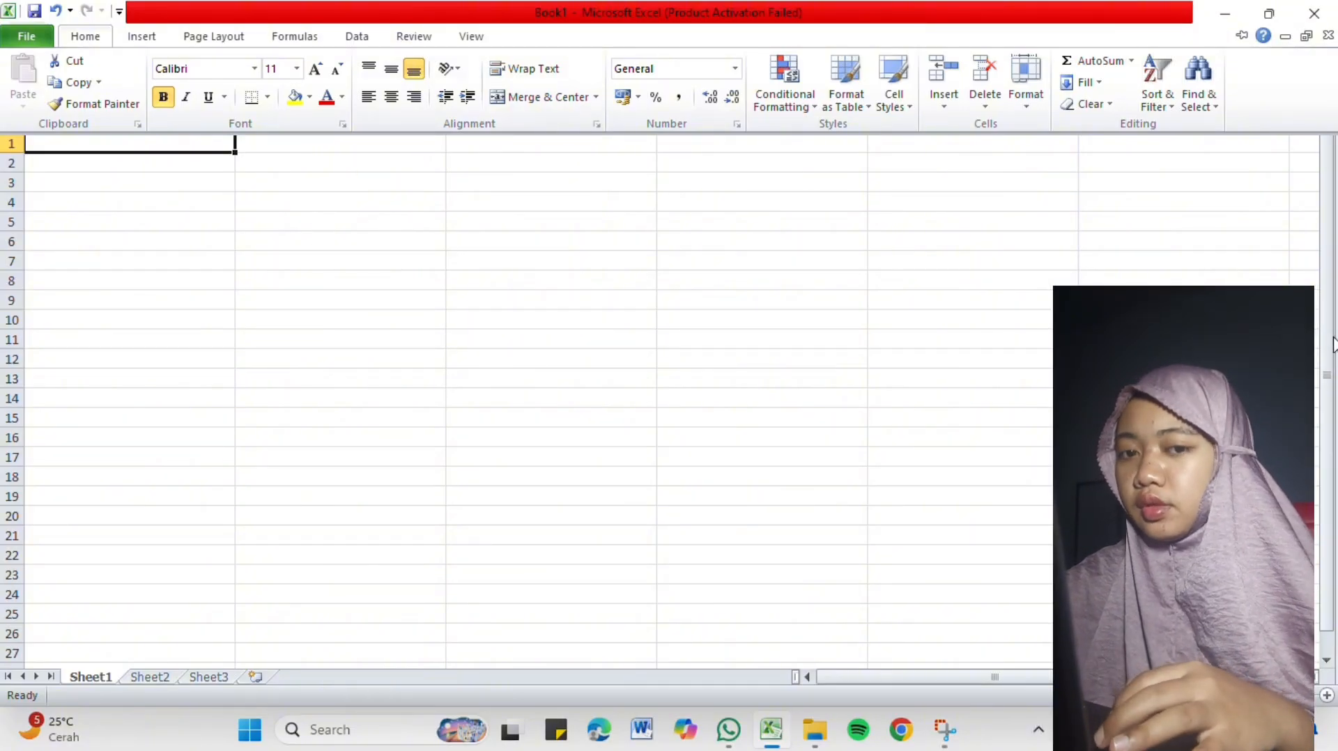
click(1330, 302)
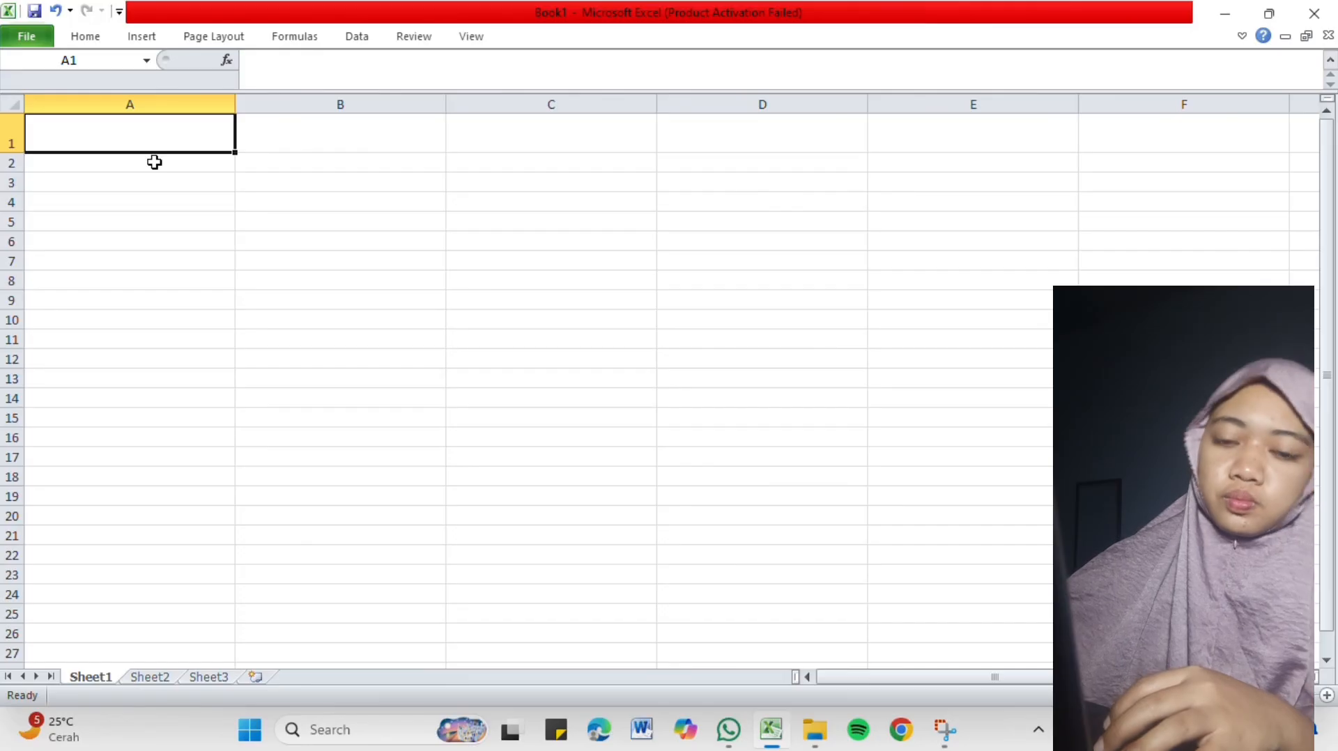
click(244, 165)
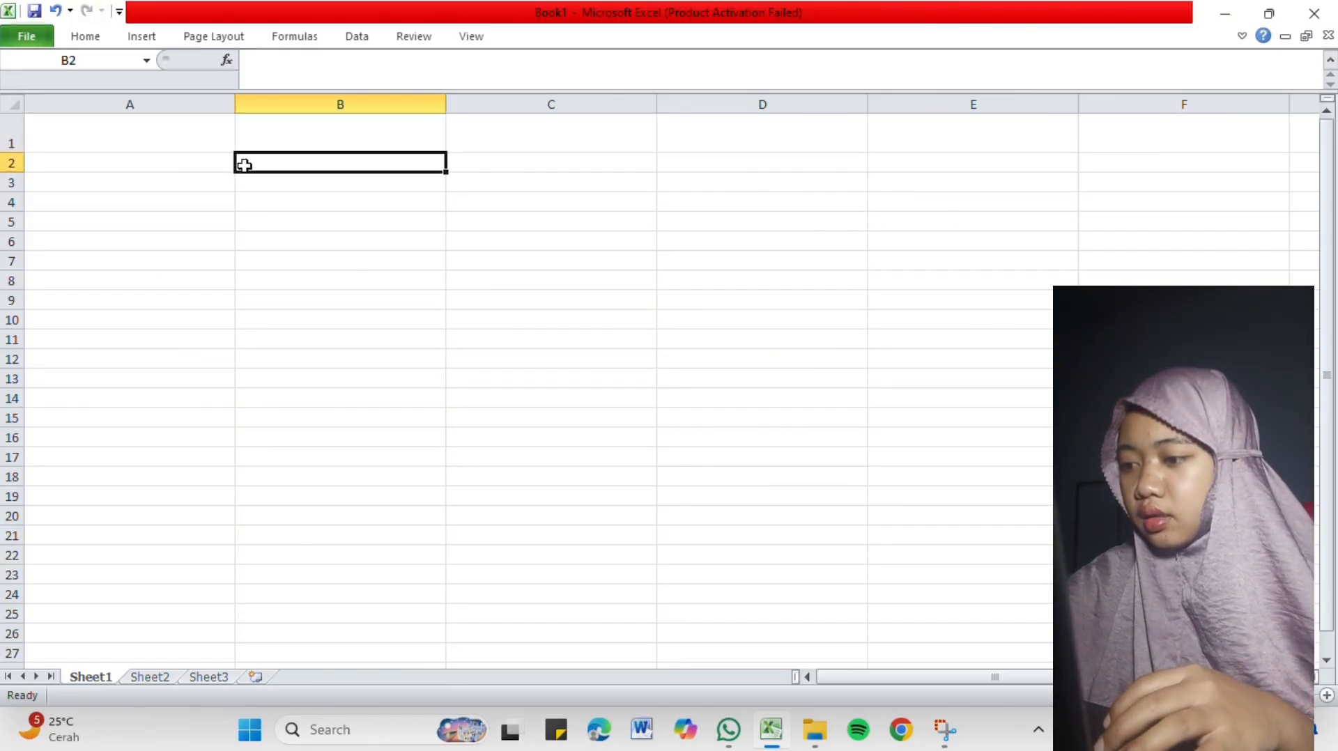
drag(244, 166, 204, 170)
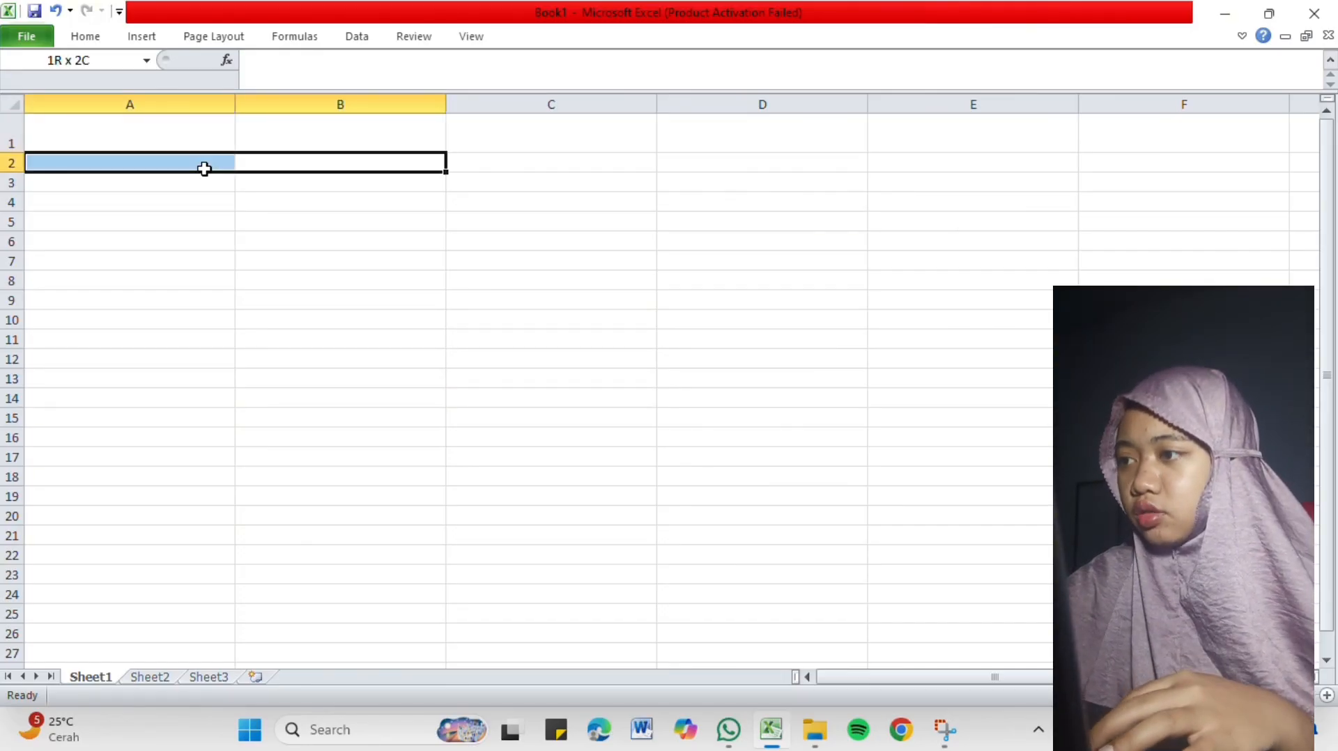
Enter the text "Mahasiswa" in cell A1.
drag(204, 169, 172, 132)
click(247, 247)
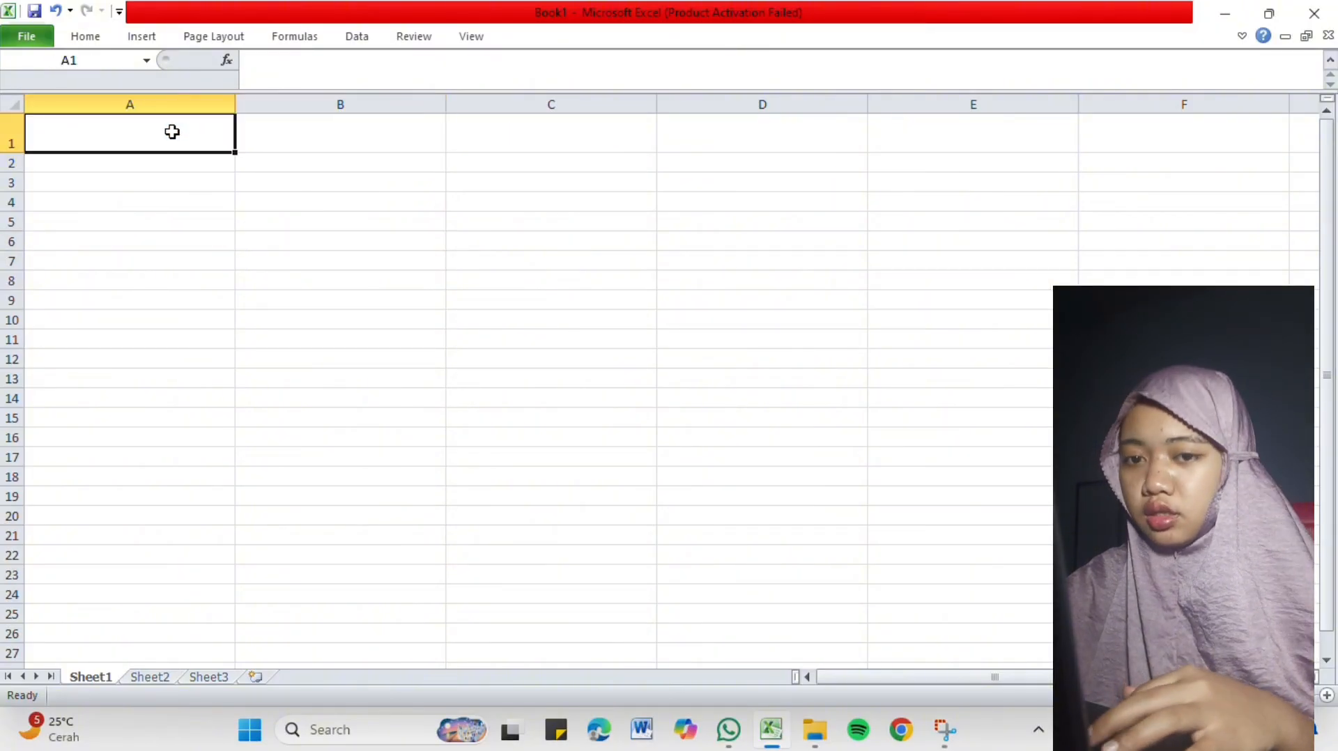
key(Caps_Lock)
text(M)
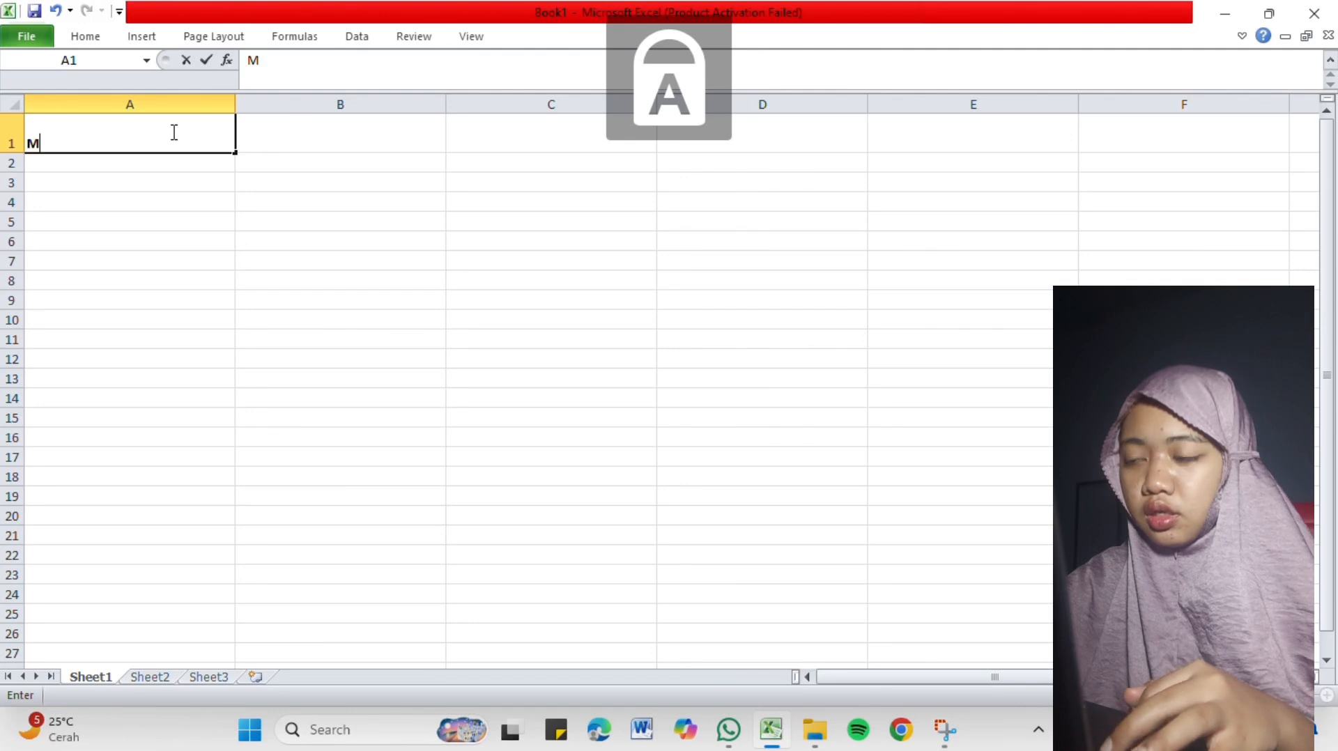
key(Caps_Lock)
text(ahasi)
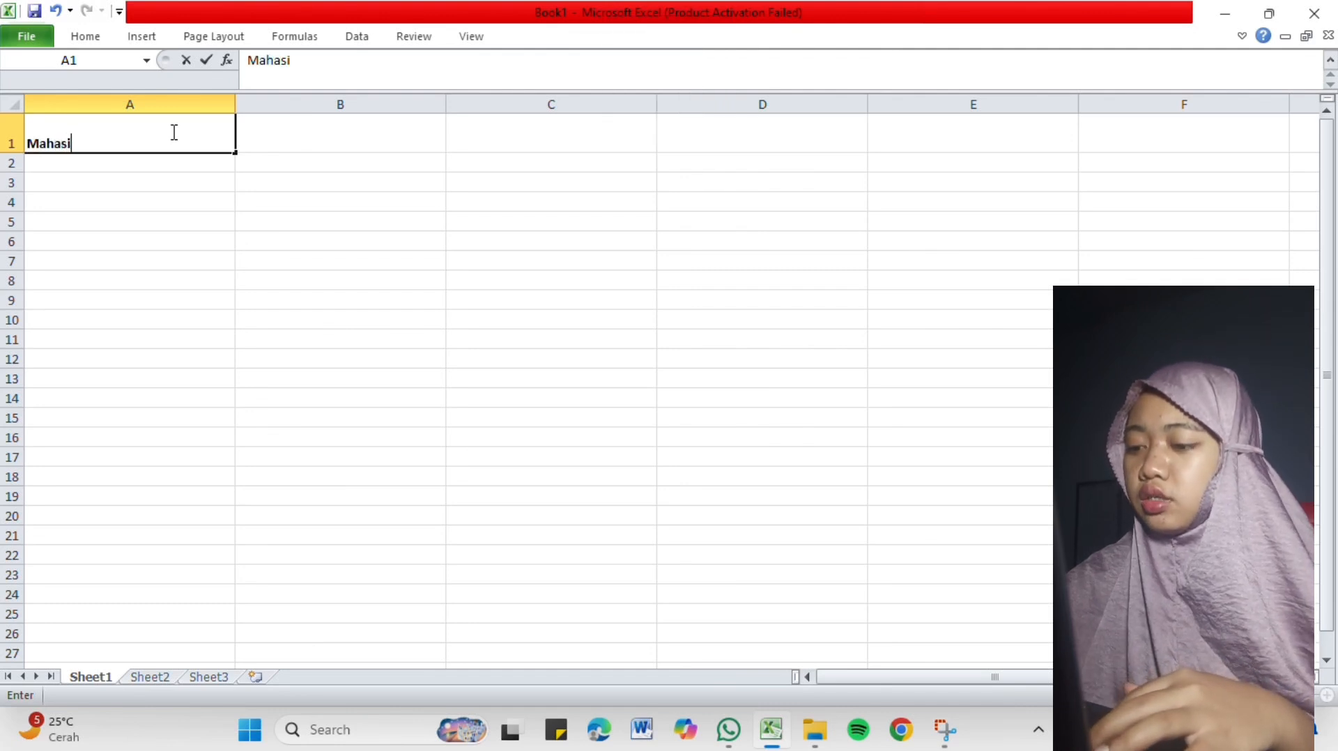
text(swa)
key(Caps_Lock)
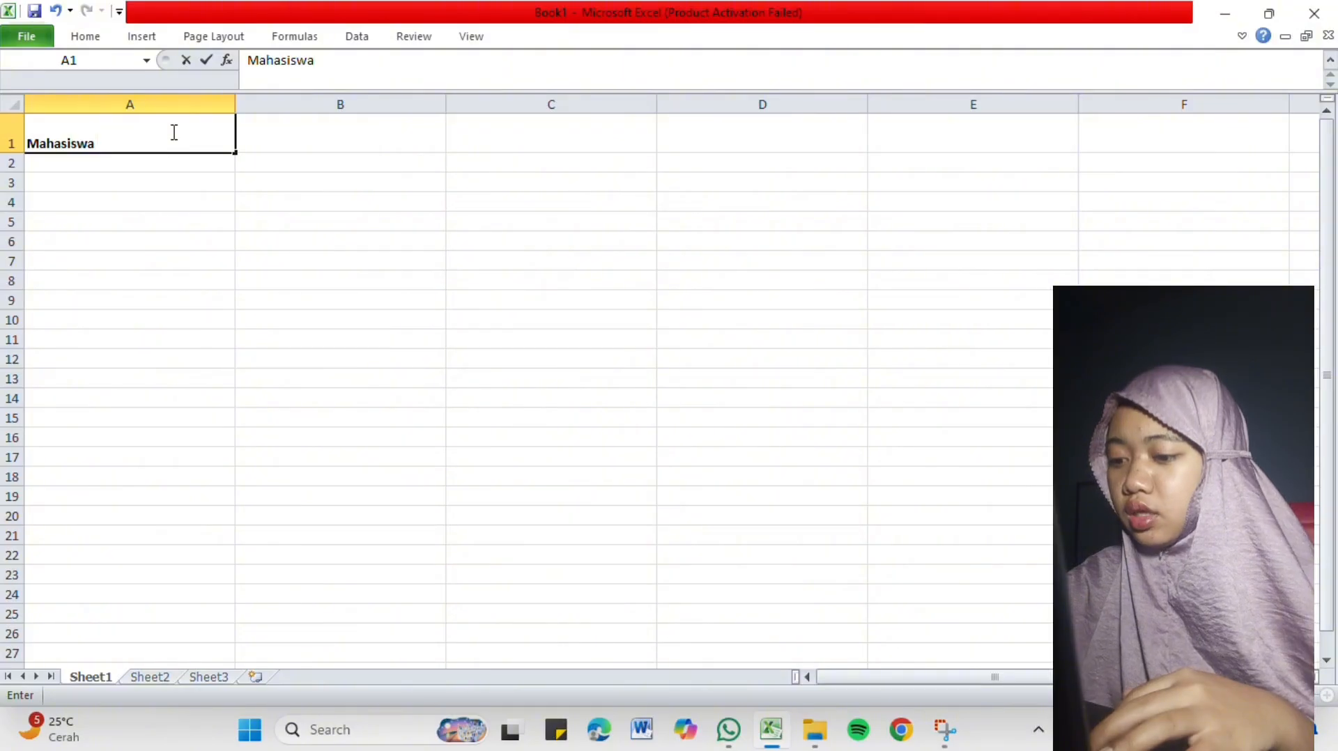
key(Caps_Lock)
Merge and center the "Mahasiswa" heading across cells A1 and B1, and clear the selection.
drag(352, 138, 202, 137)
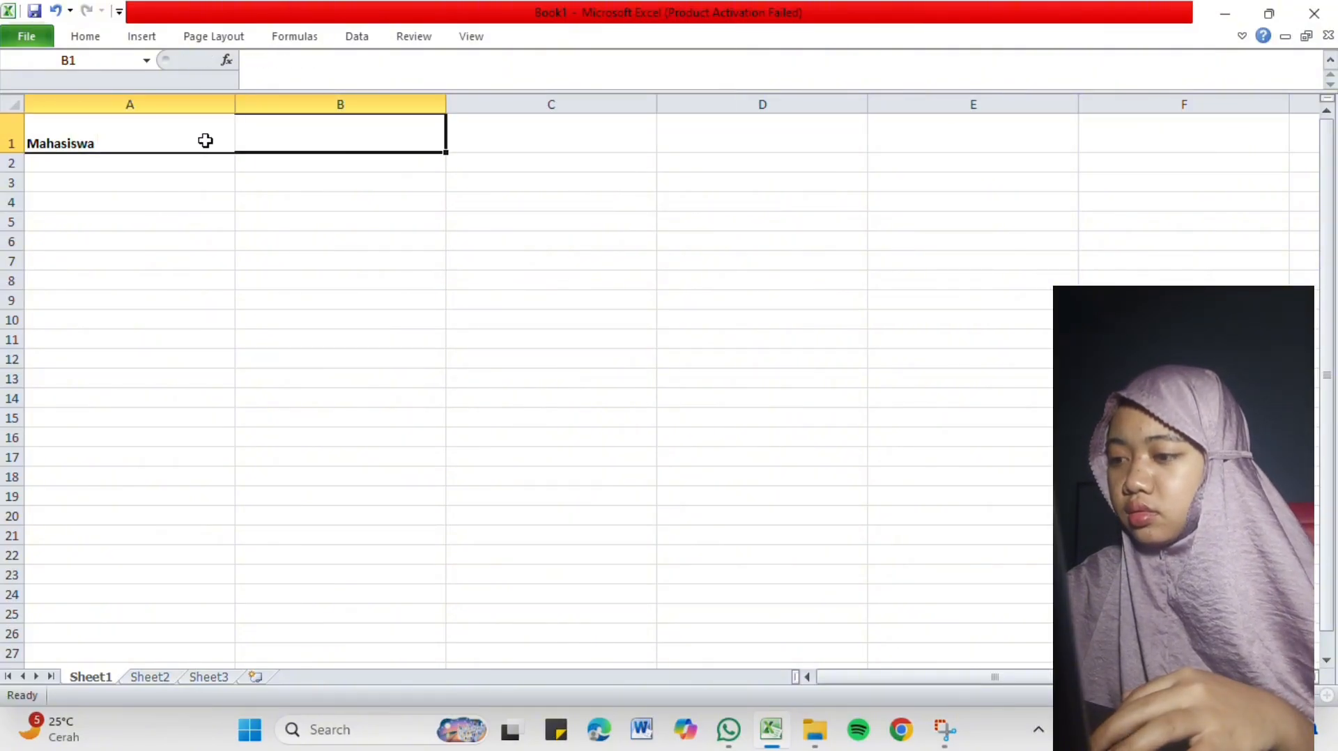
click(97, 43)
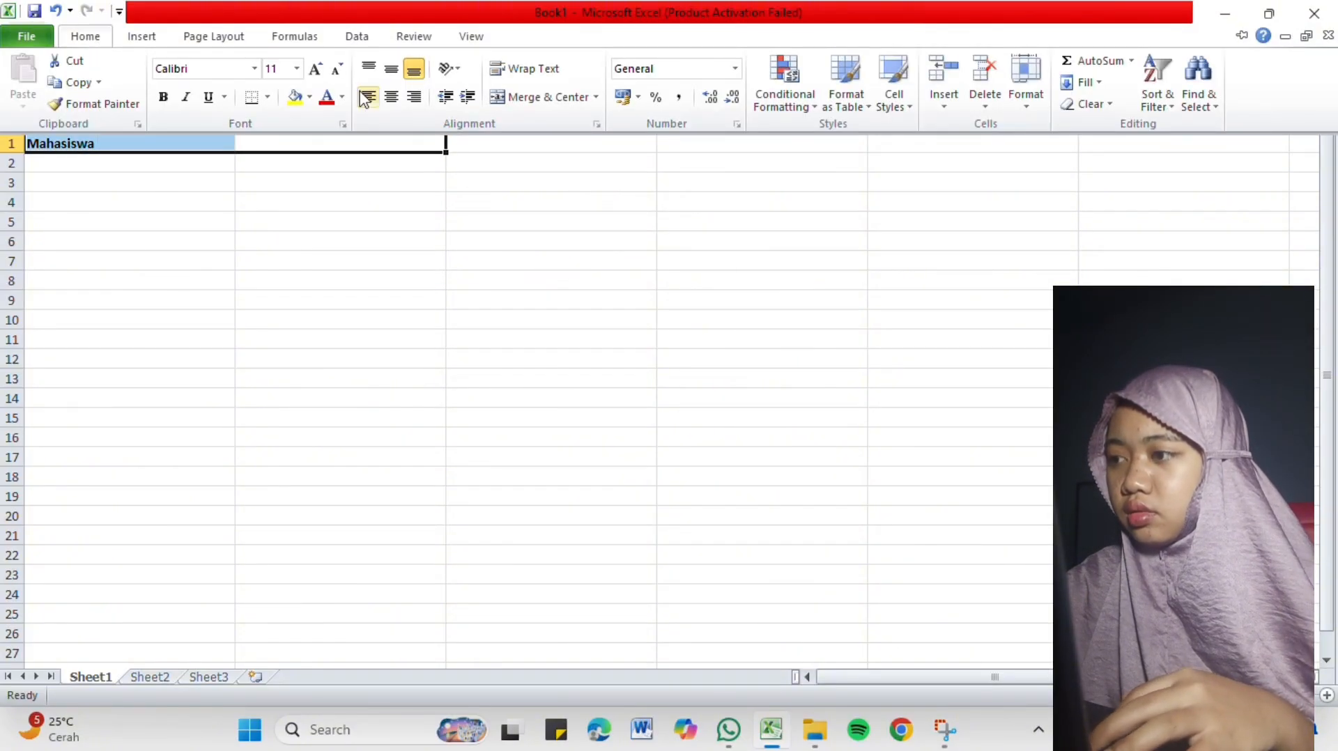
click(543, 101)
click(375, 180)
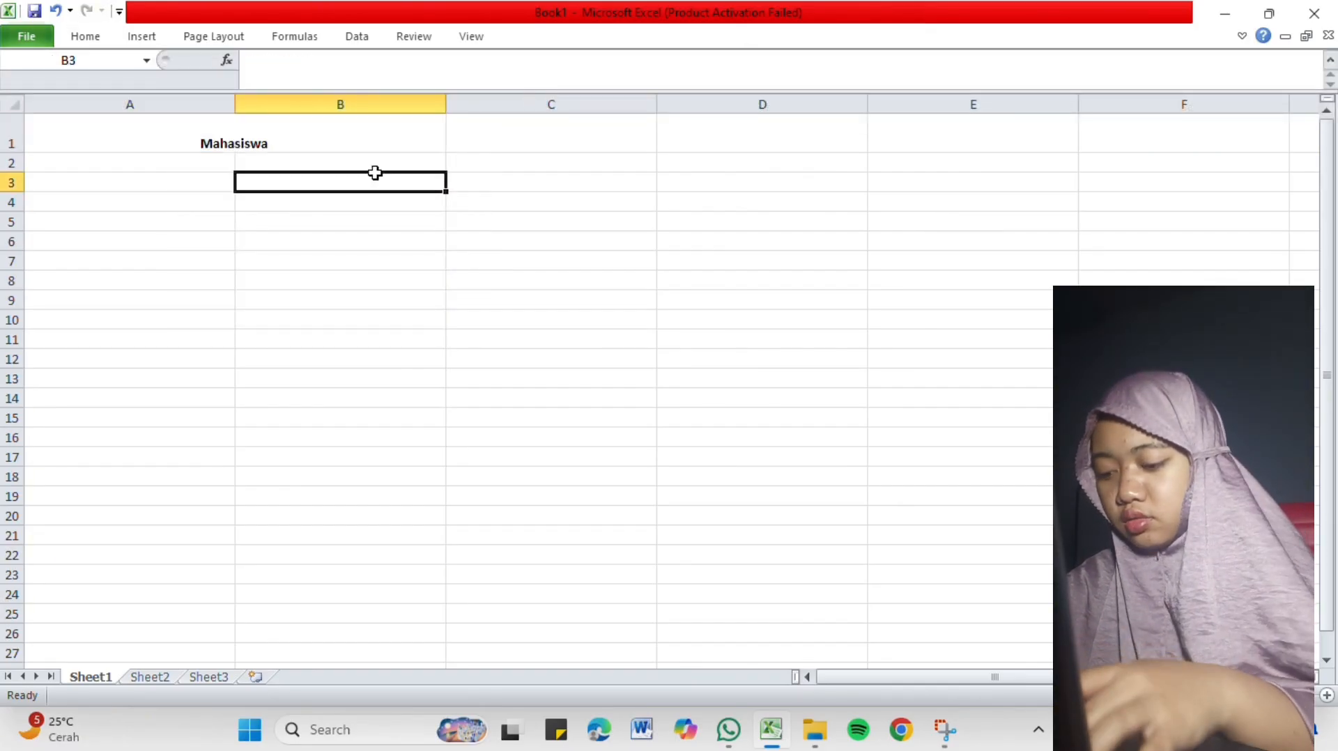
Align the merged "Mahasiswa" heading to the vertical middle of its cell.
click(314, 146)
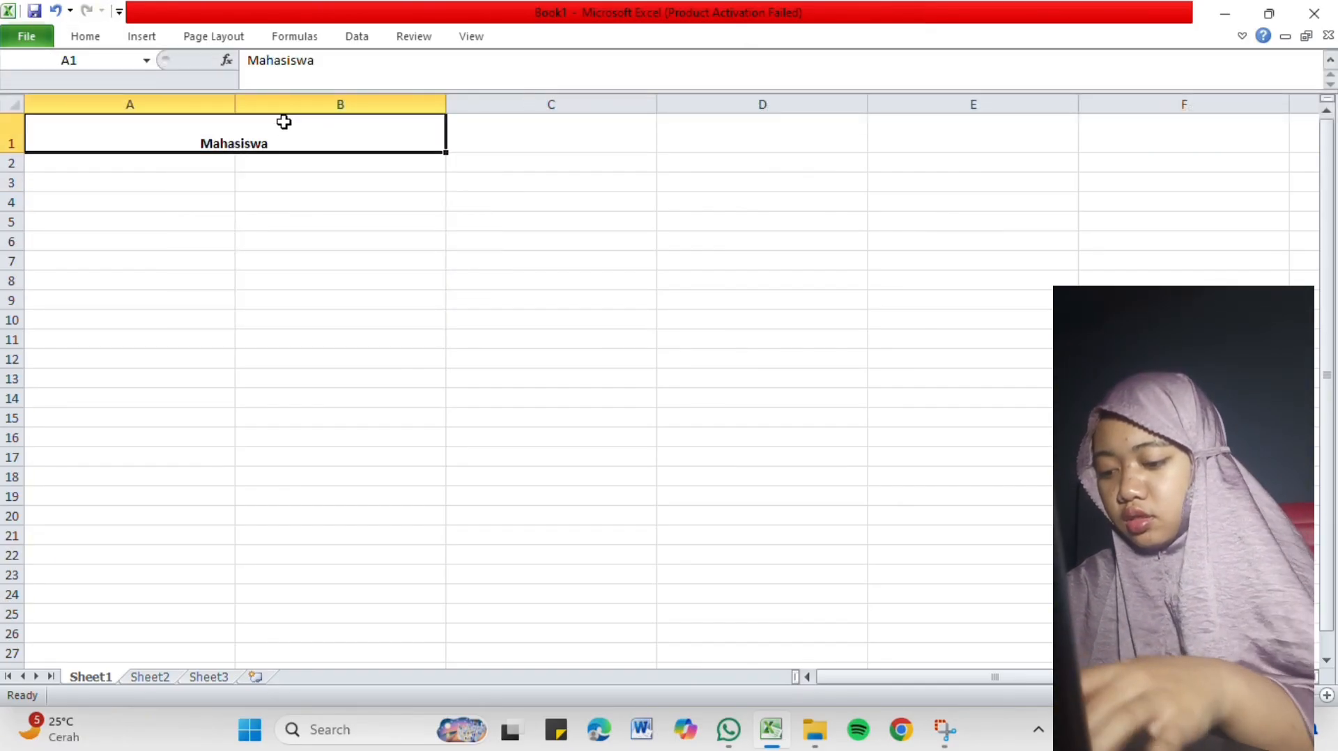
click(103, 39)
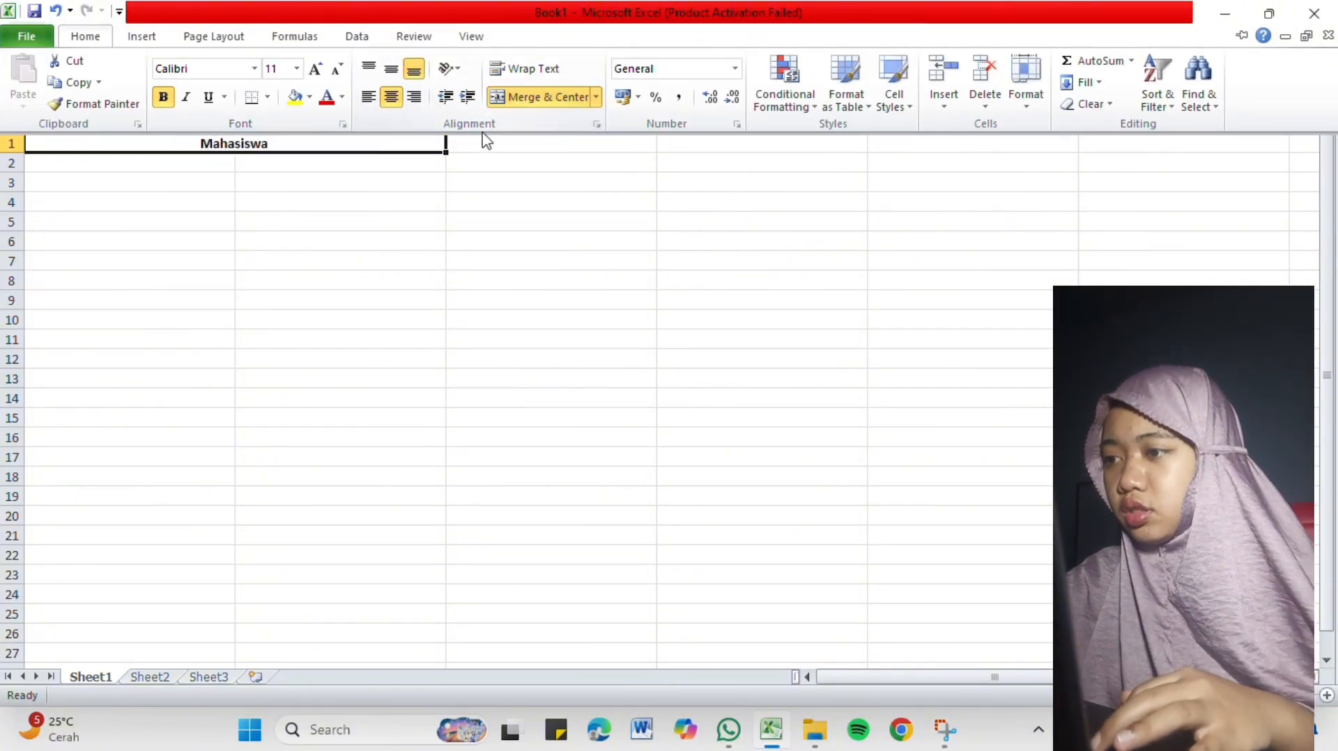
click(391, 68)
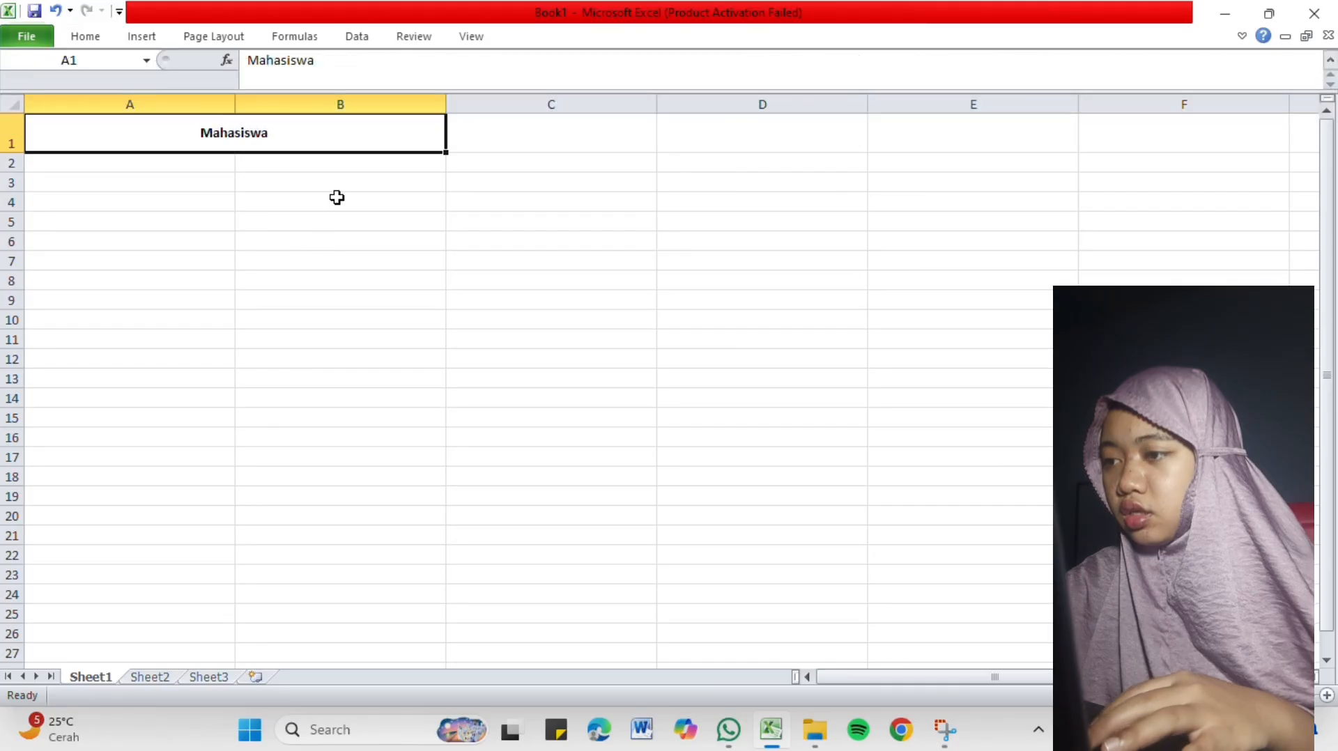
click(311, 237)
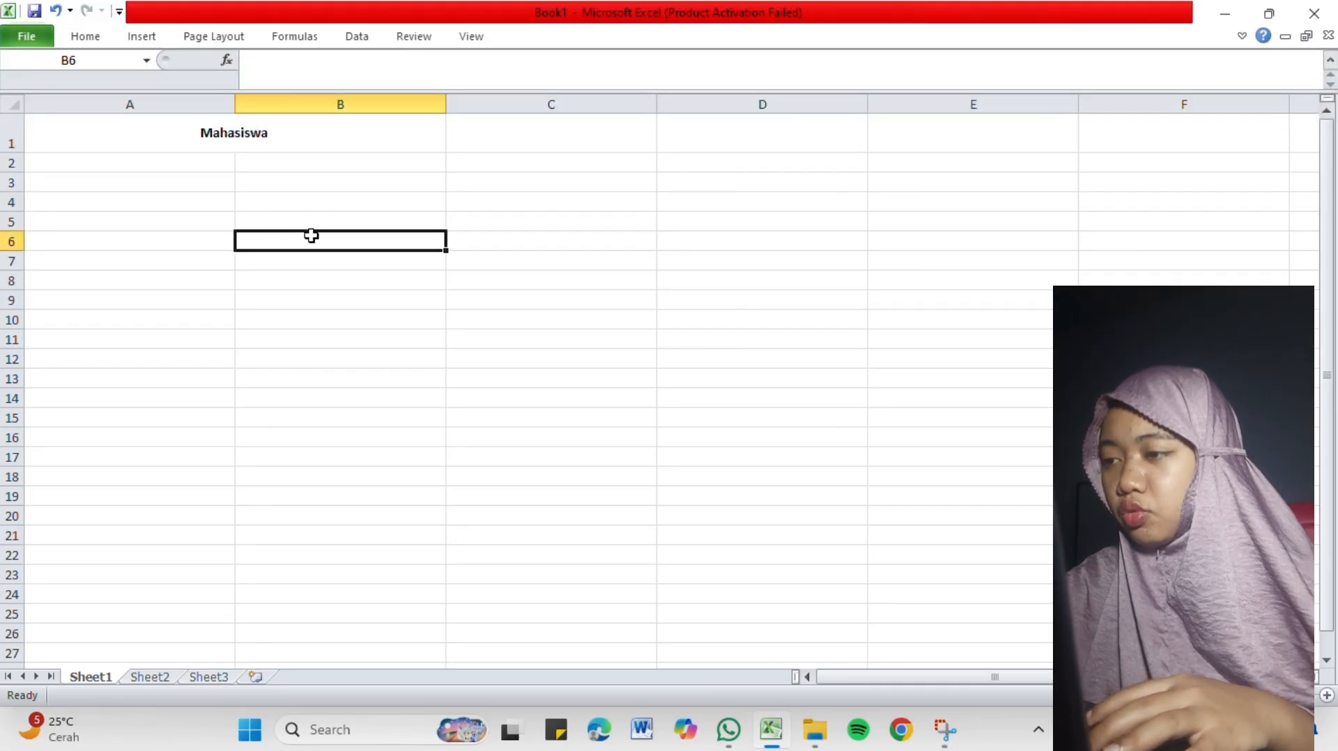
click(279, 154)
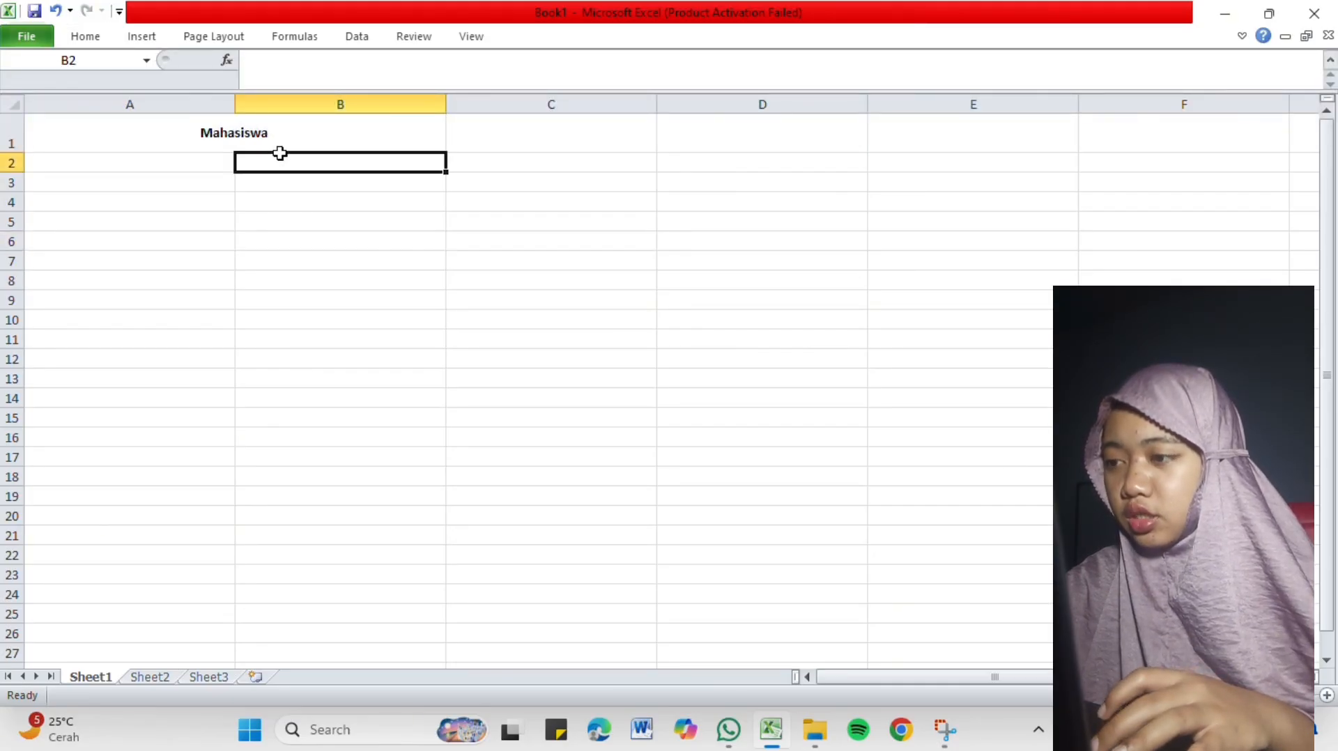
click(278, 141)
Enter the partial text "Akunta" in cell C1, beside the merged heading.
click(509, 147)
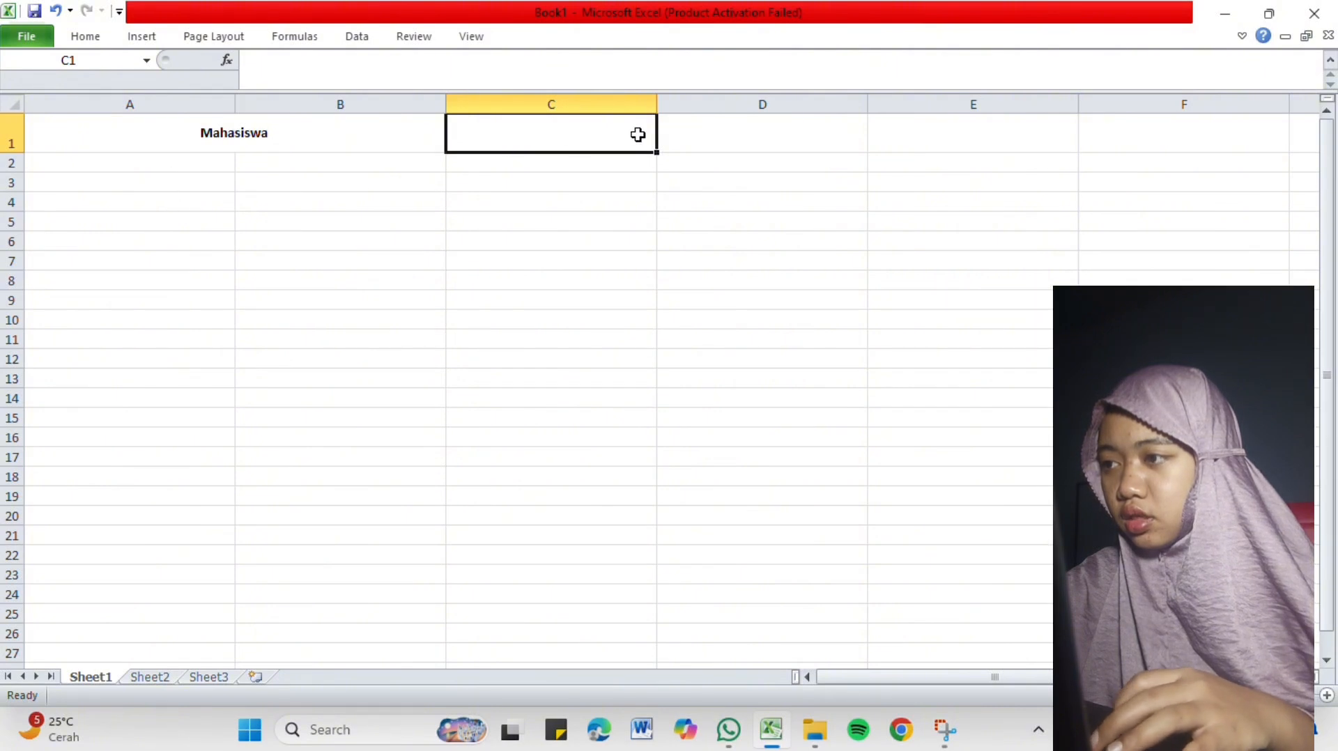
key(Caps_Lock)
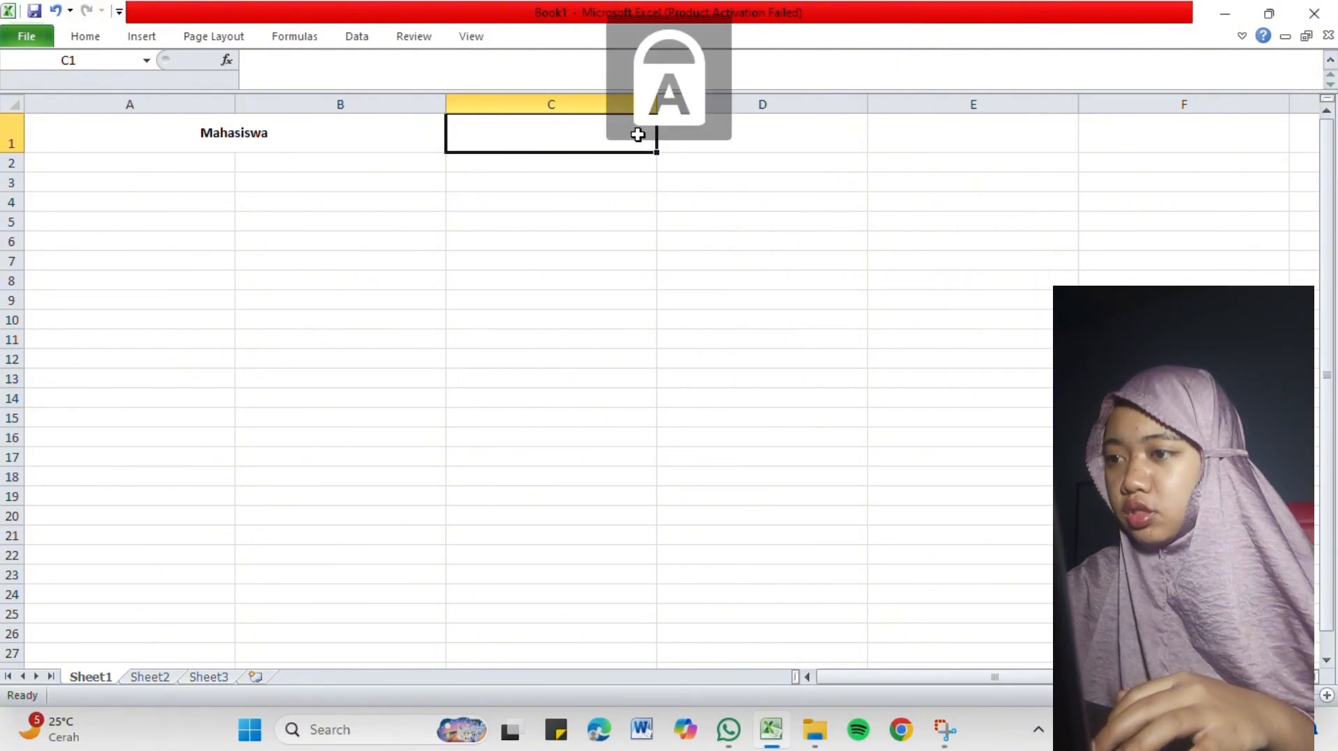
text(A)
key(Caps_Lock)
text(kunta)
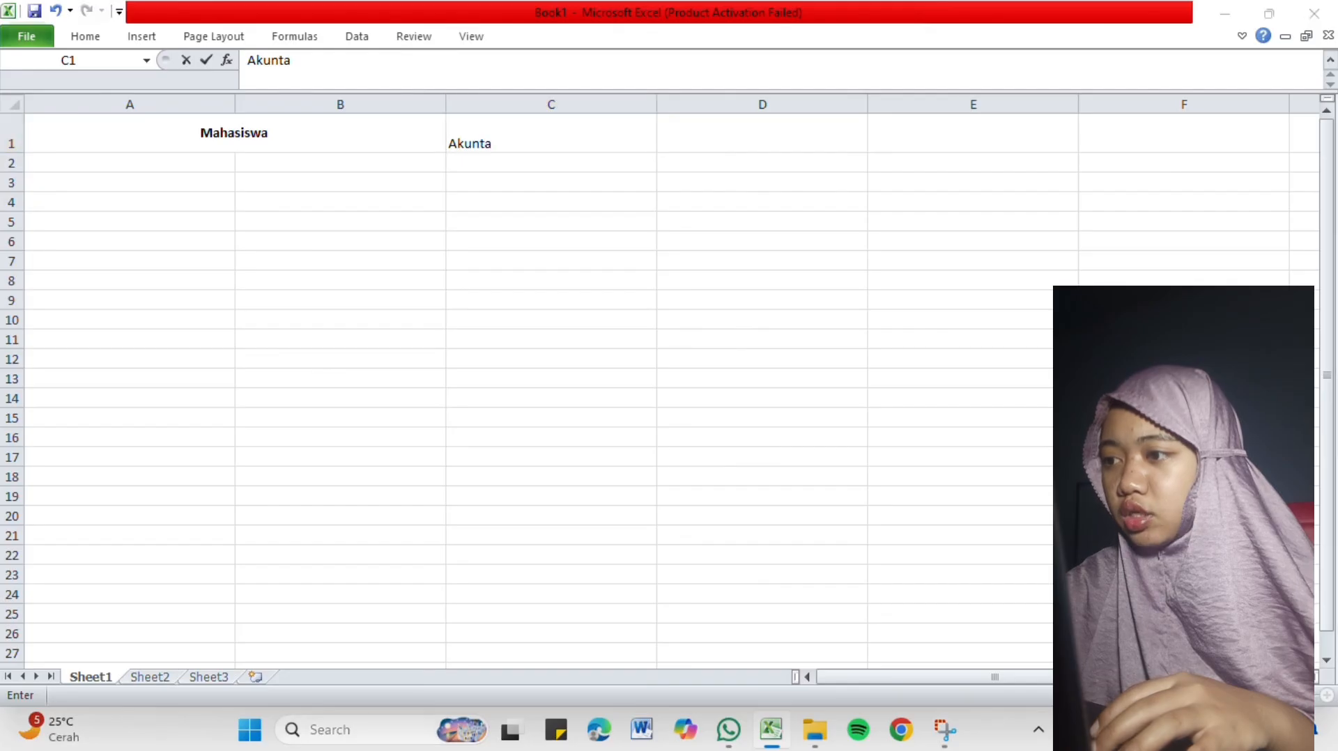
key(super)
text(ns)
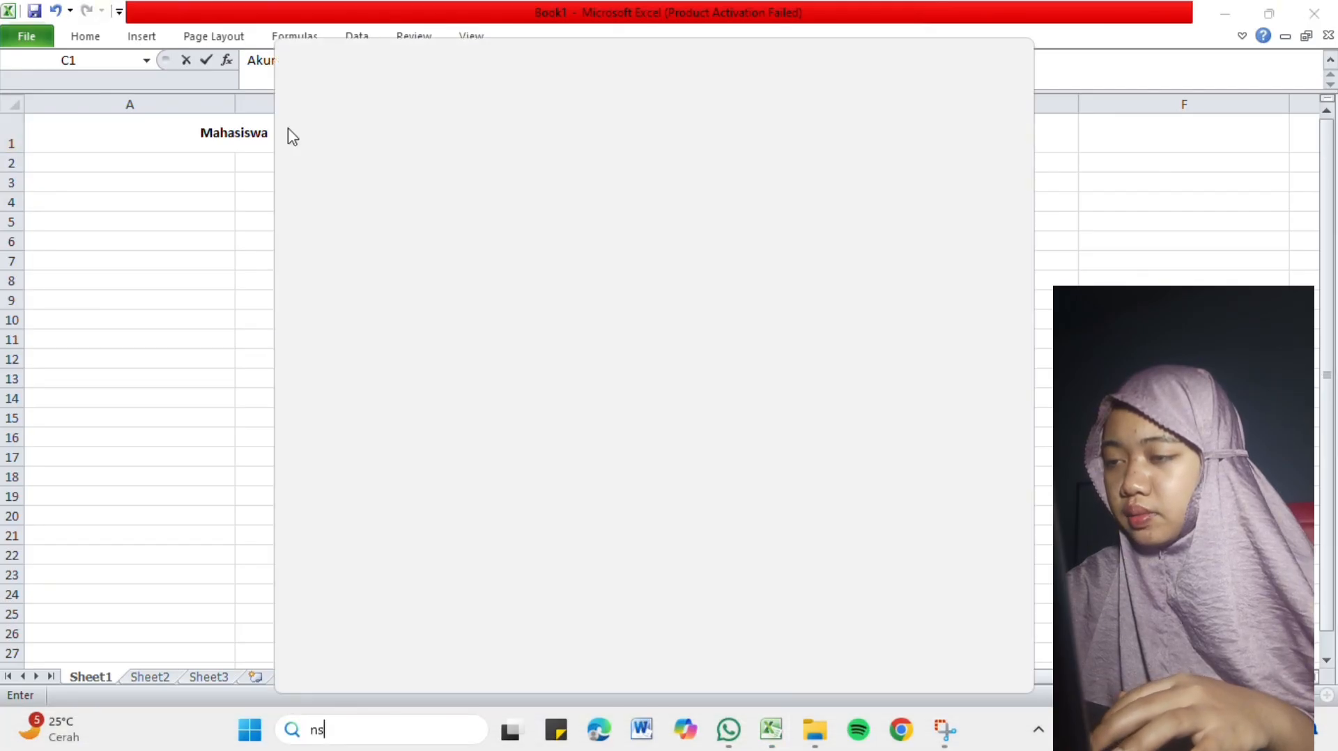
click(179, 224)
click(179, 221)
Complete the text in cell C1 so that it reads "Akuntansi".
click(516, 139)
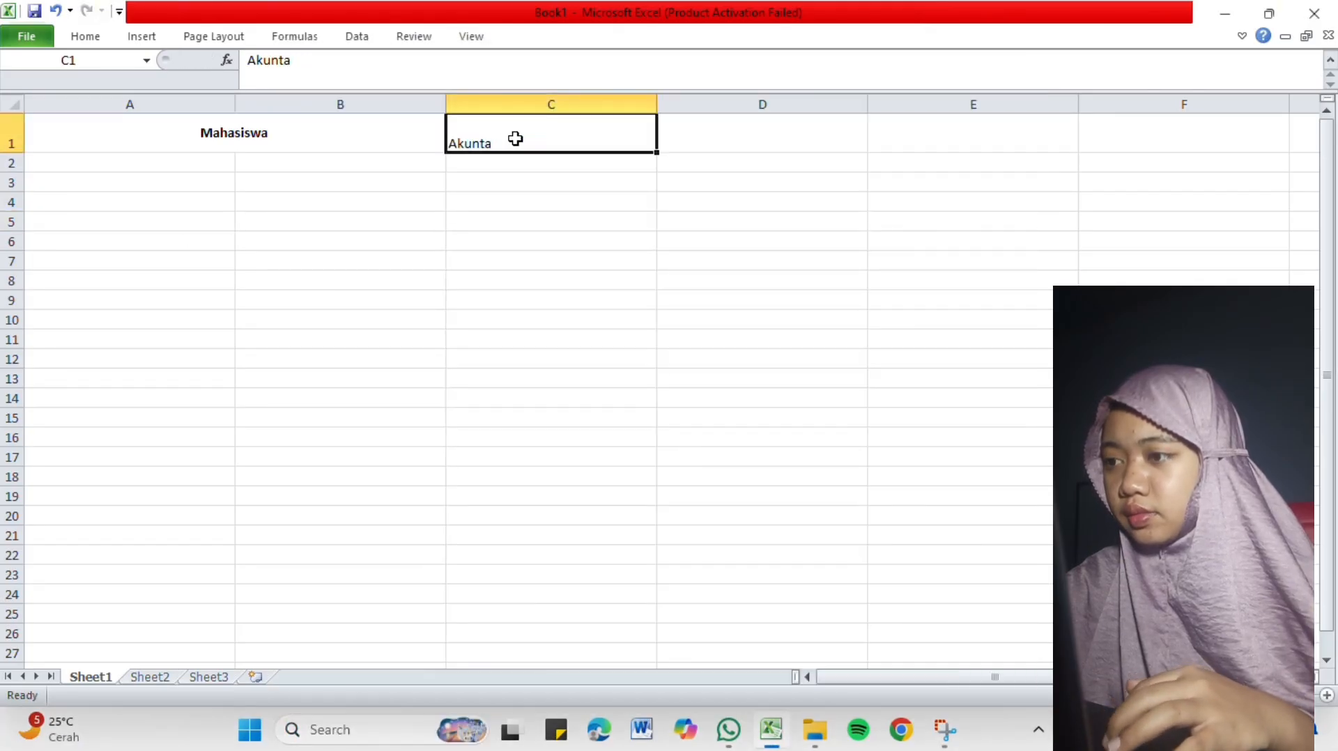
double_click(516, 140)
text(nsi)
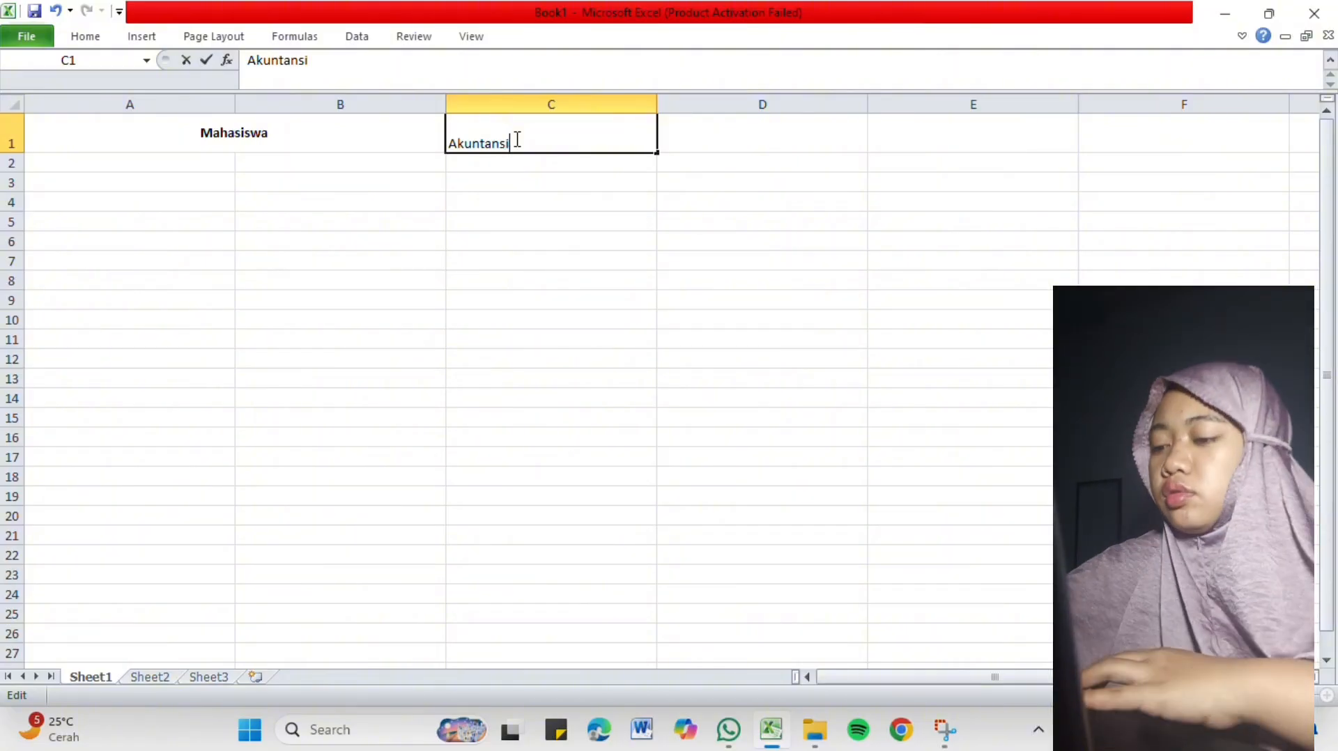
Merge and center "Akuntansi" across cells C1 and D1, and align it to the vertical middle.
drag(691, 141, 587, 141)
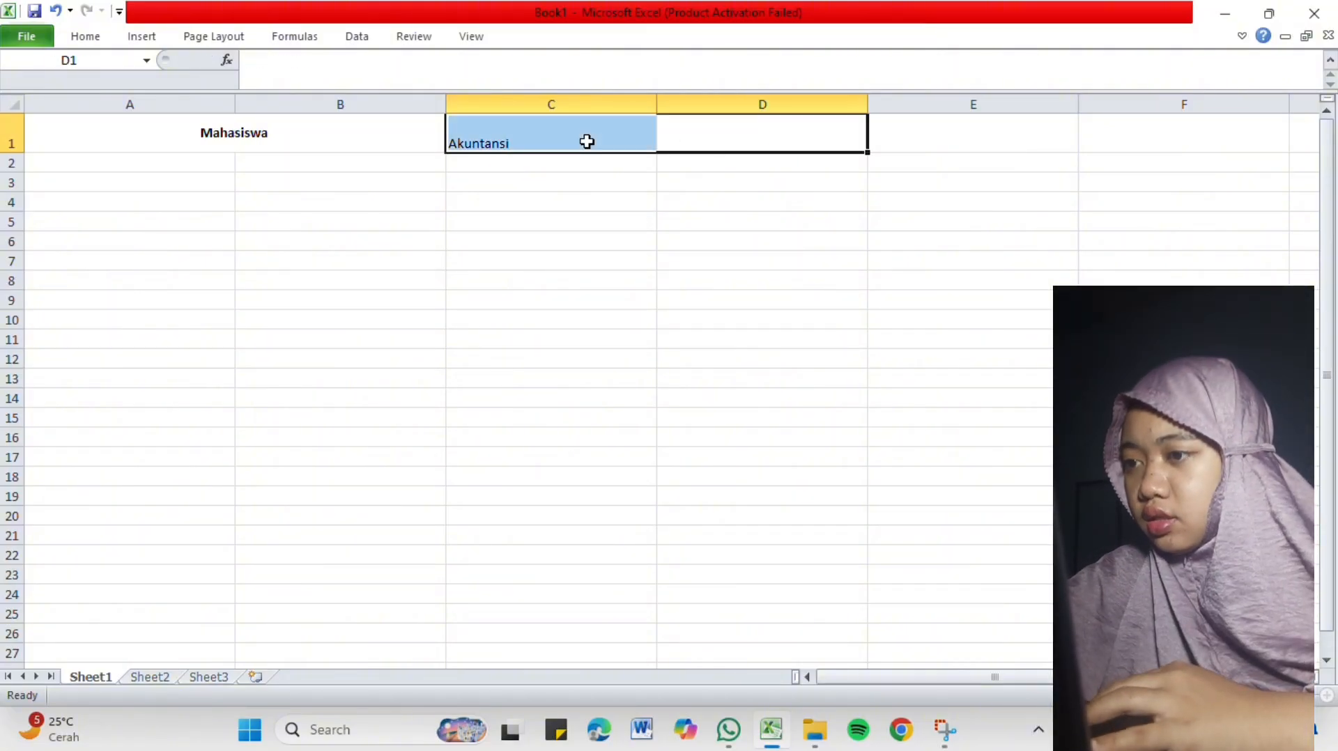
click(85, 36)
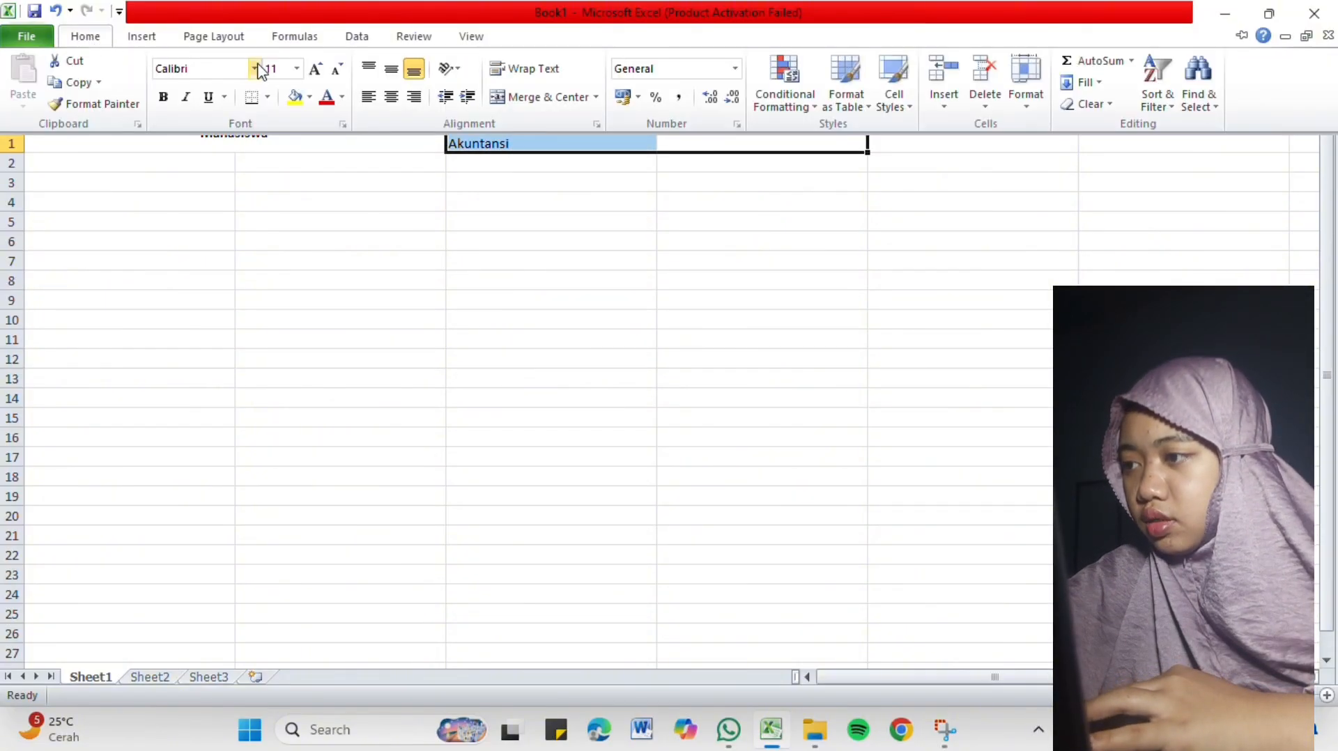
click(527, 97)
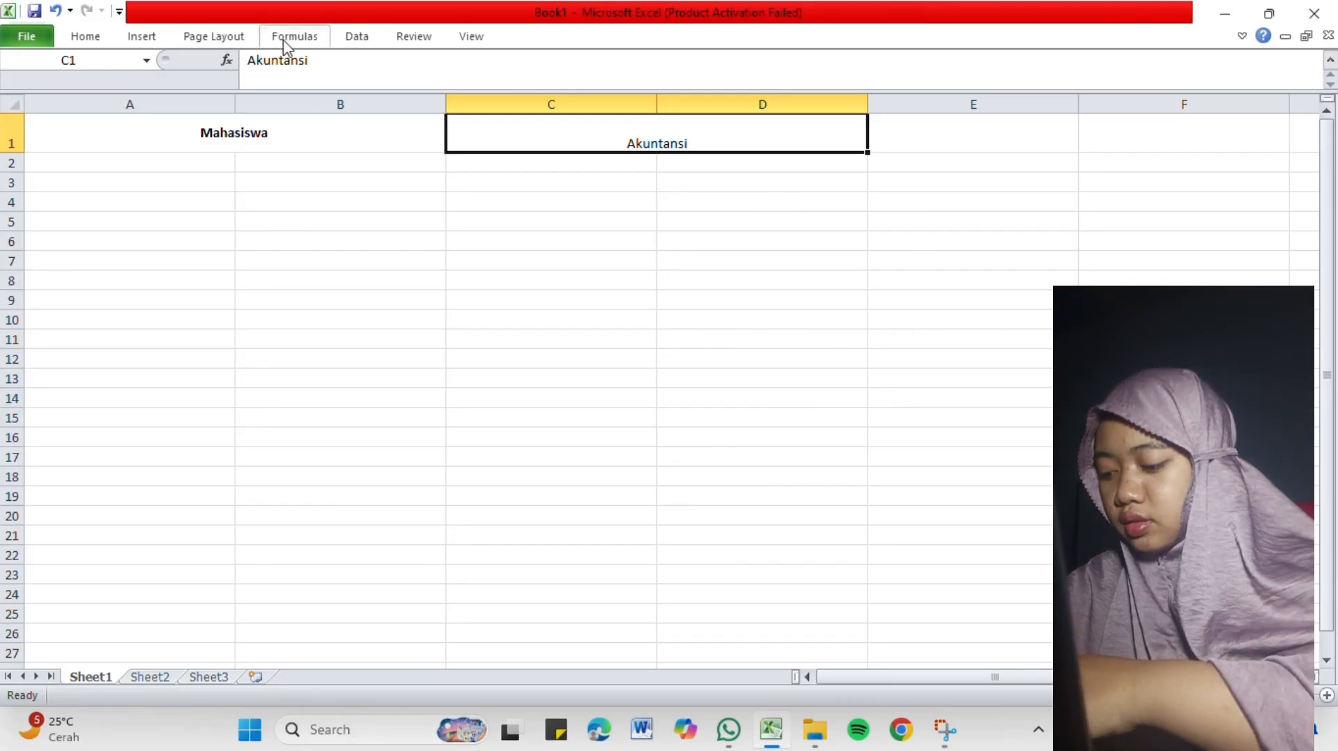
click(87, 36)
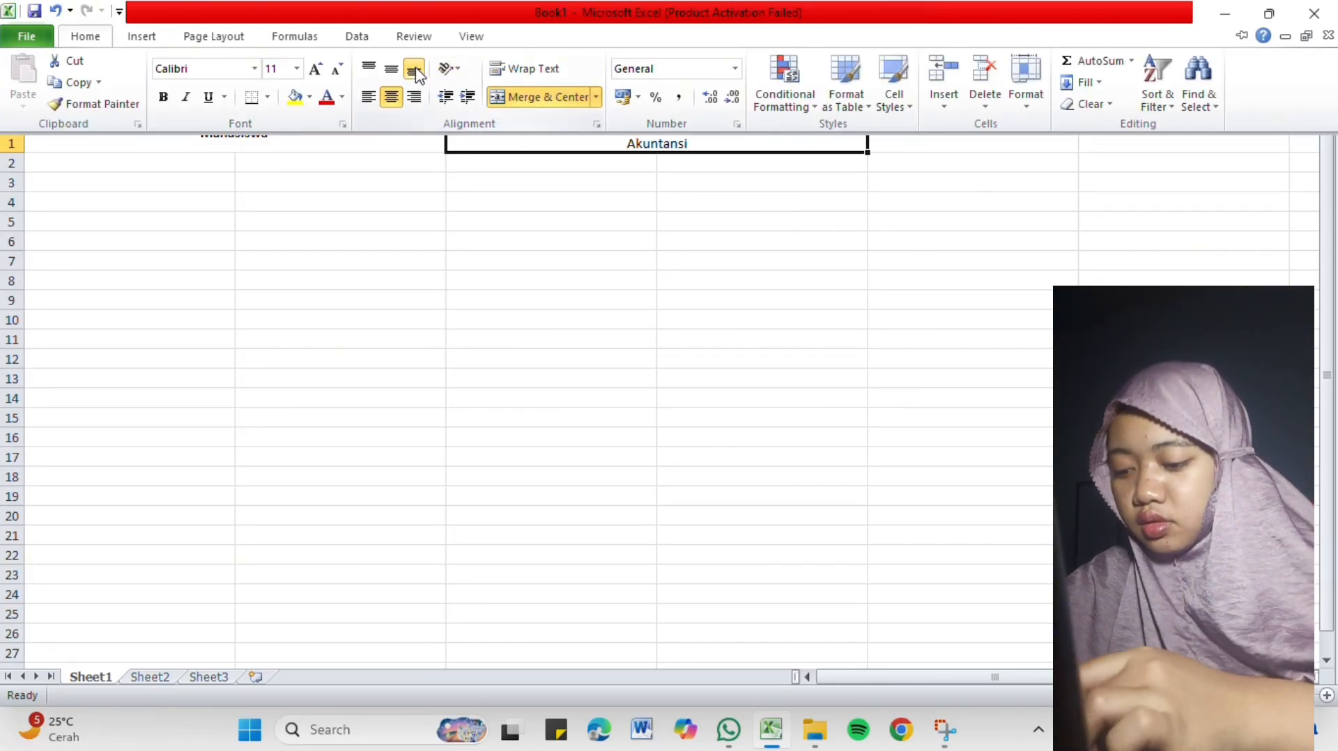
click(405, 74)
click(488, 205)
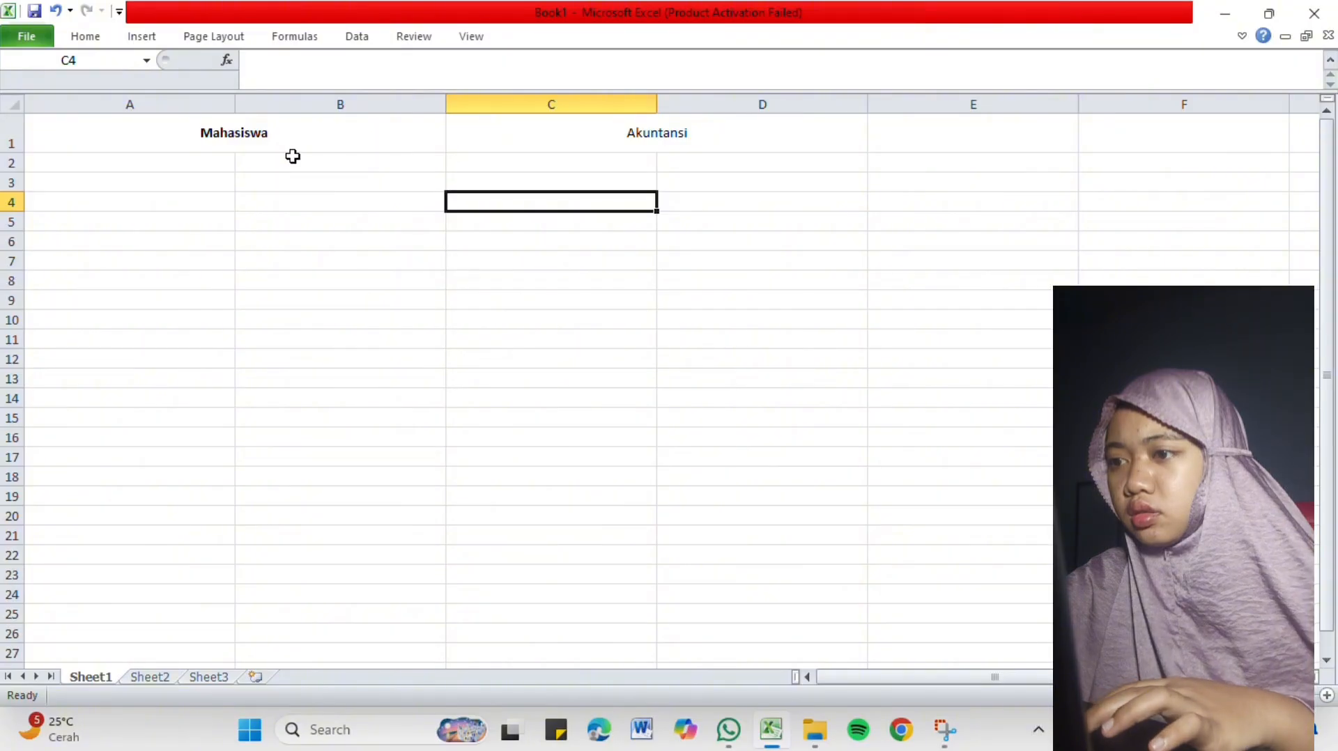
click(227, 162)
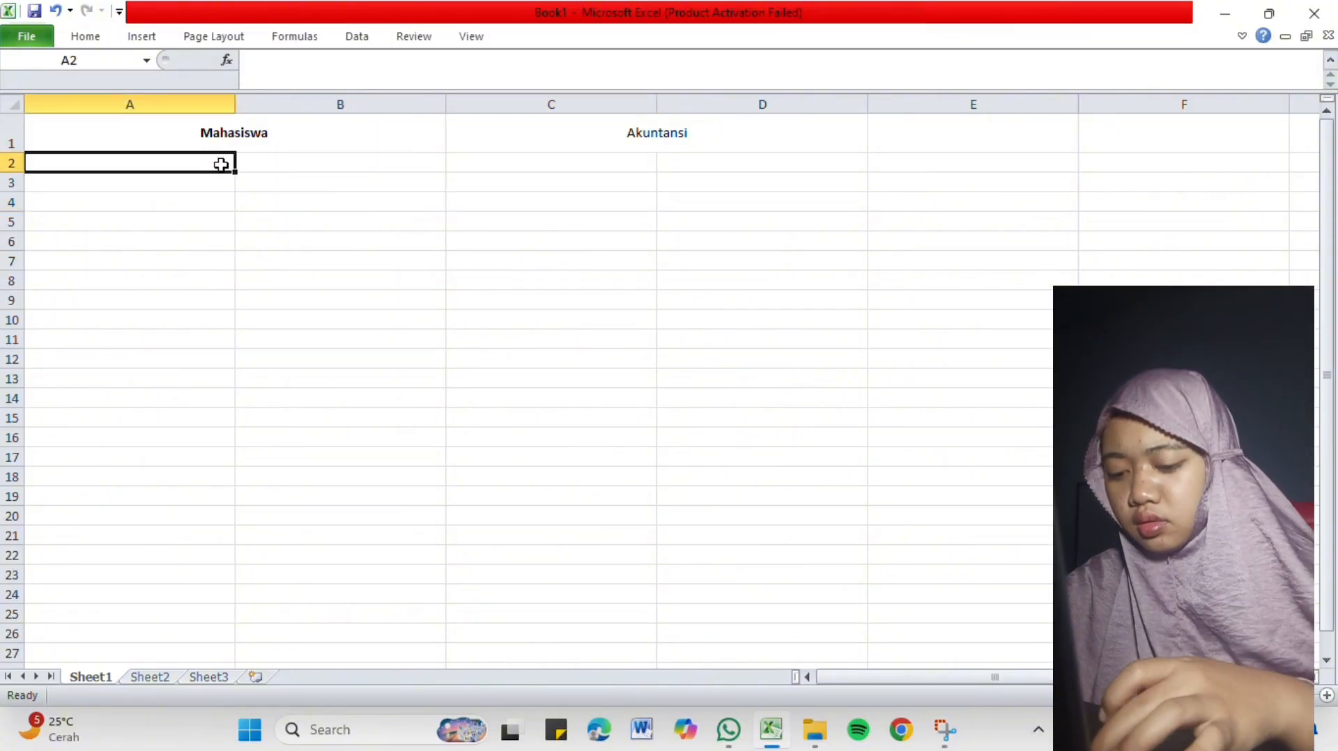
scroll(223, 163, down, 1)
scroll(221, 164, up, 1)
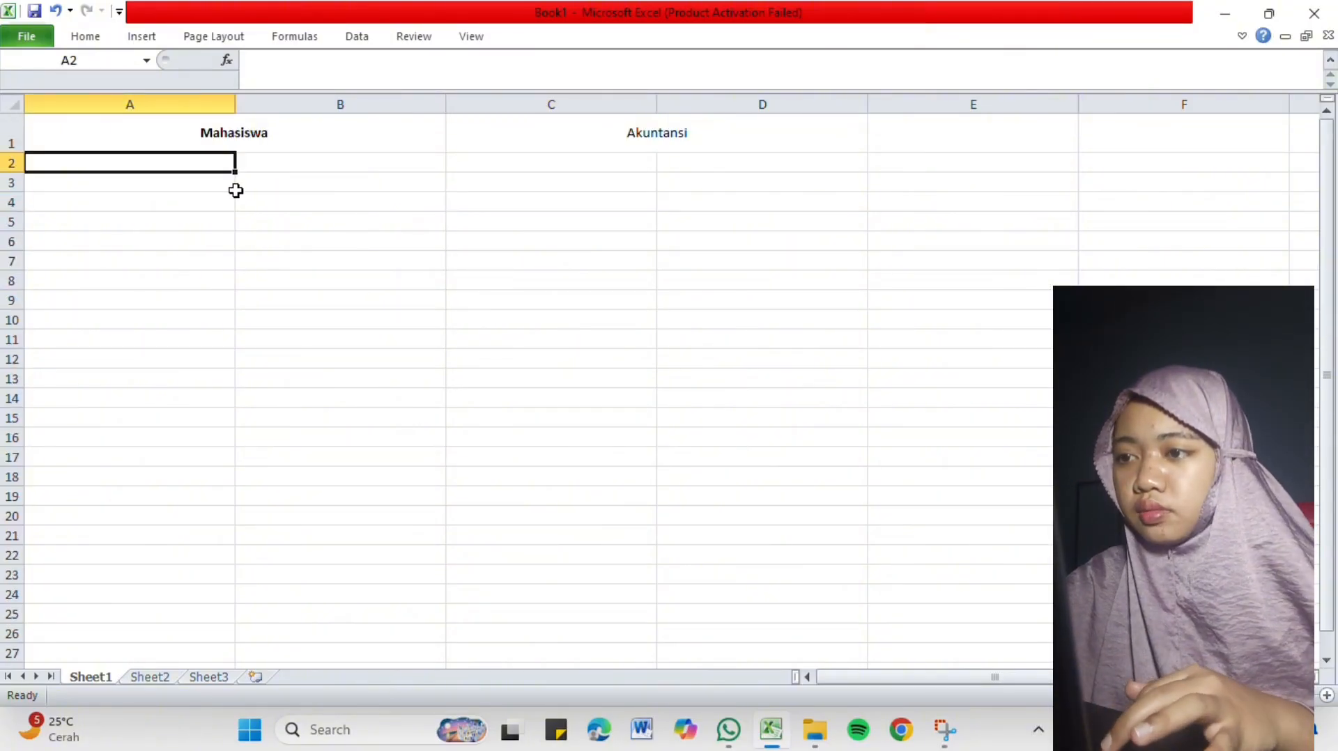
click(340, 159)
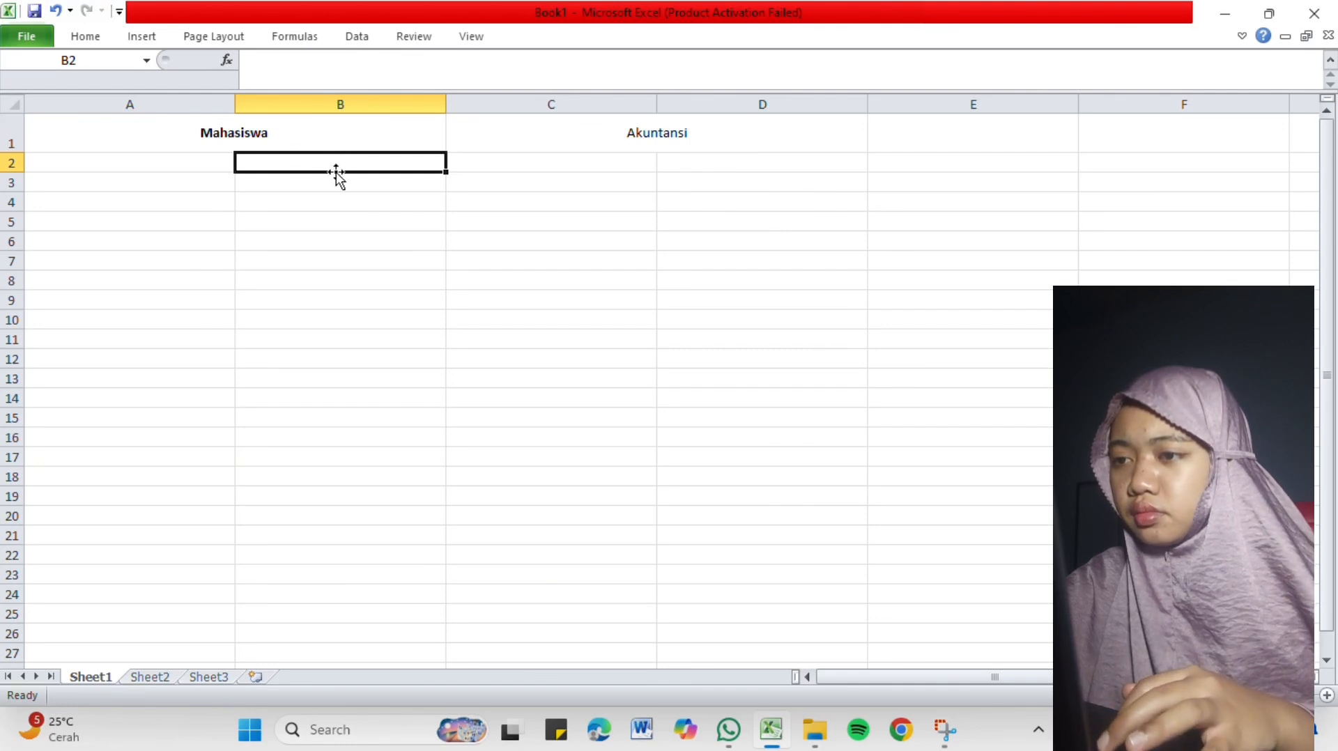
click(216, 159)
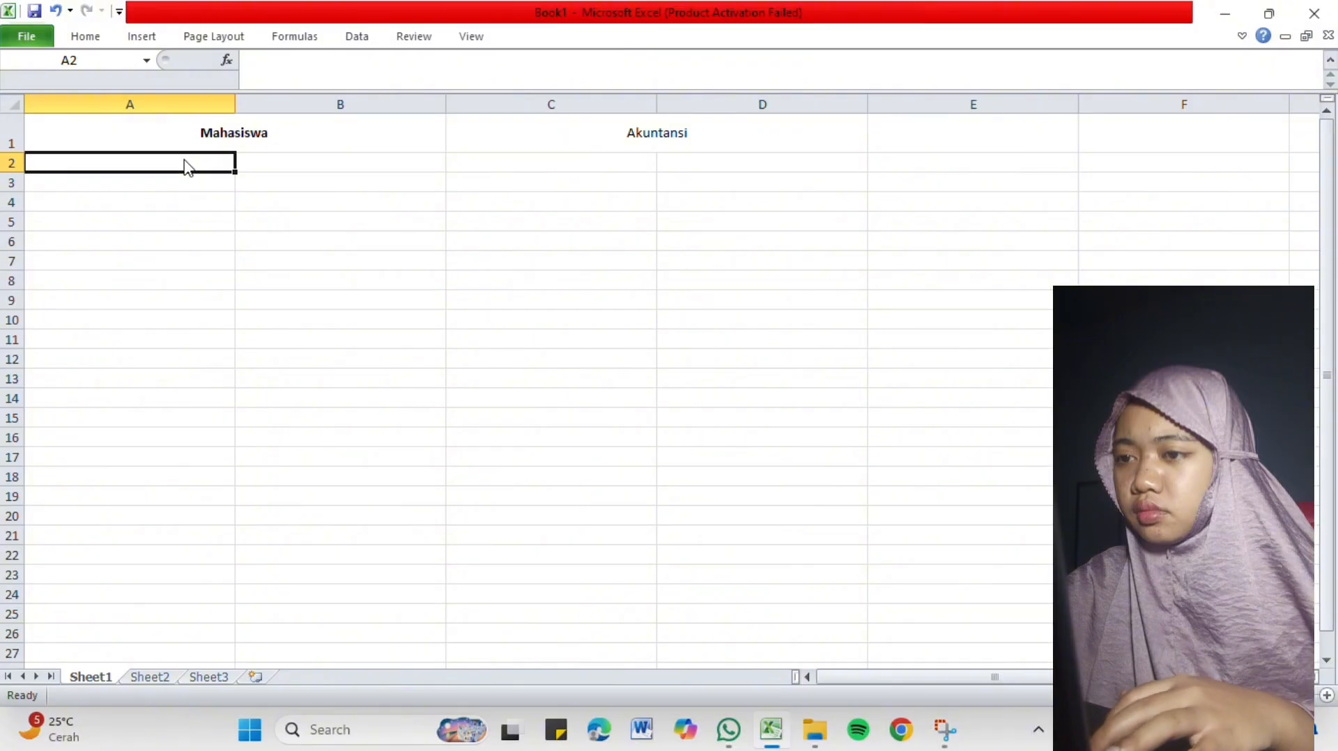
Extend the merged heading in cell A1 so that it reads "Mahasiswa Jurusan Akuntansi".
click(268, 139)
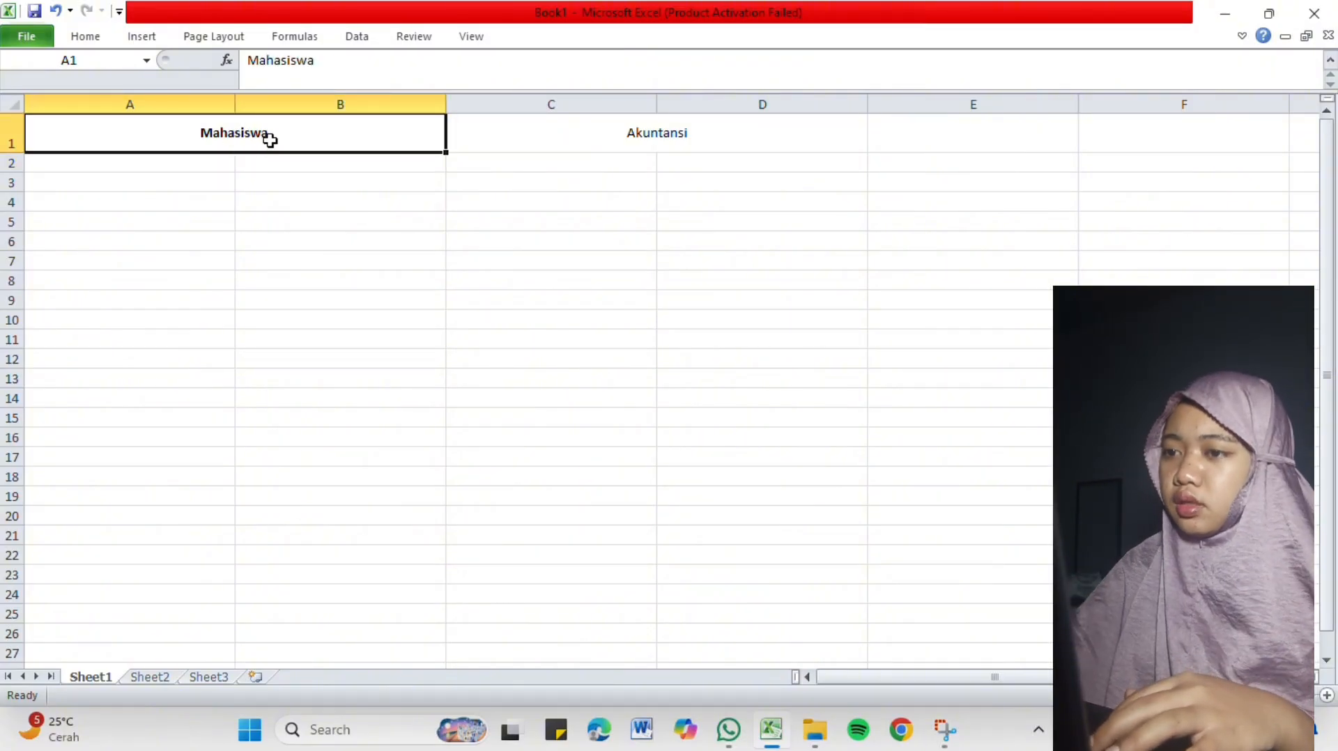
double_click(272, 138)
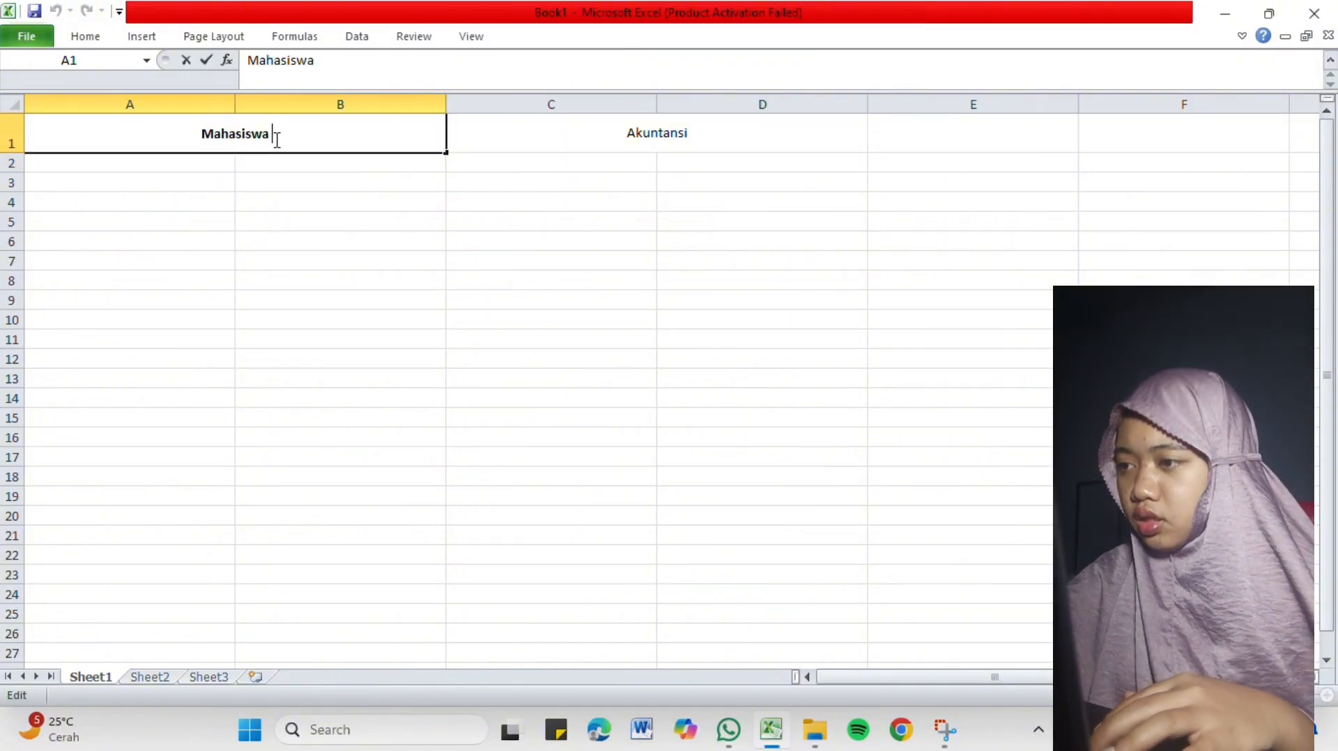
key(Caps_Lock)
text(J)
key(Caps_Lock)
text(u)
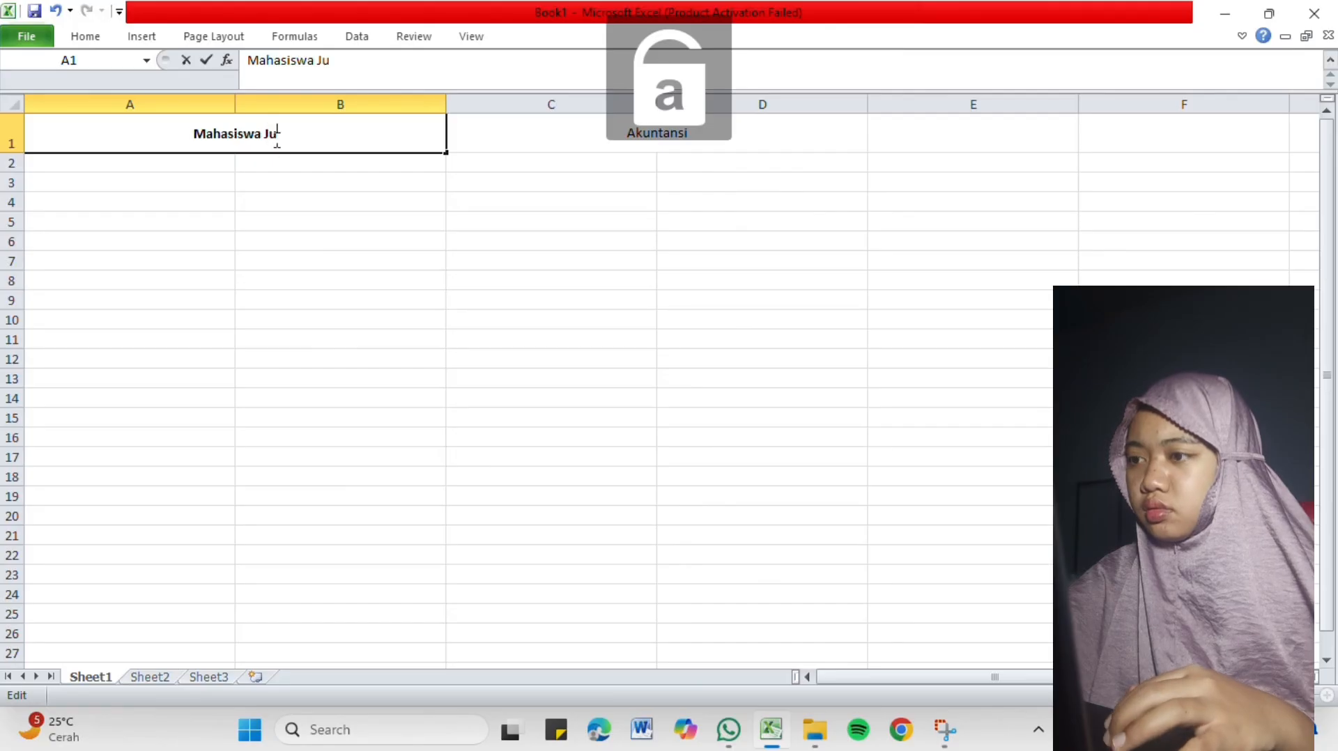
text(rusan)
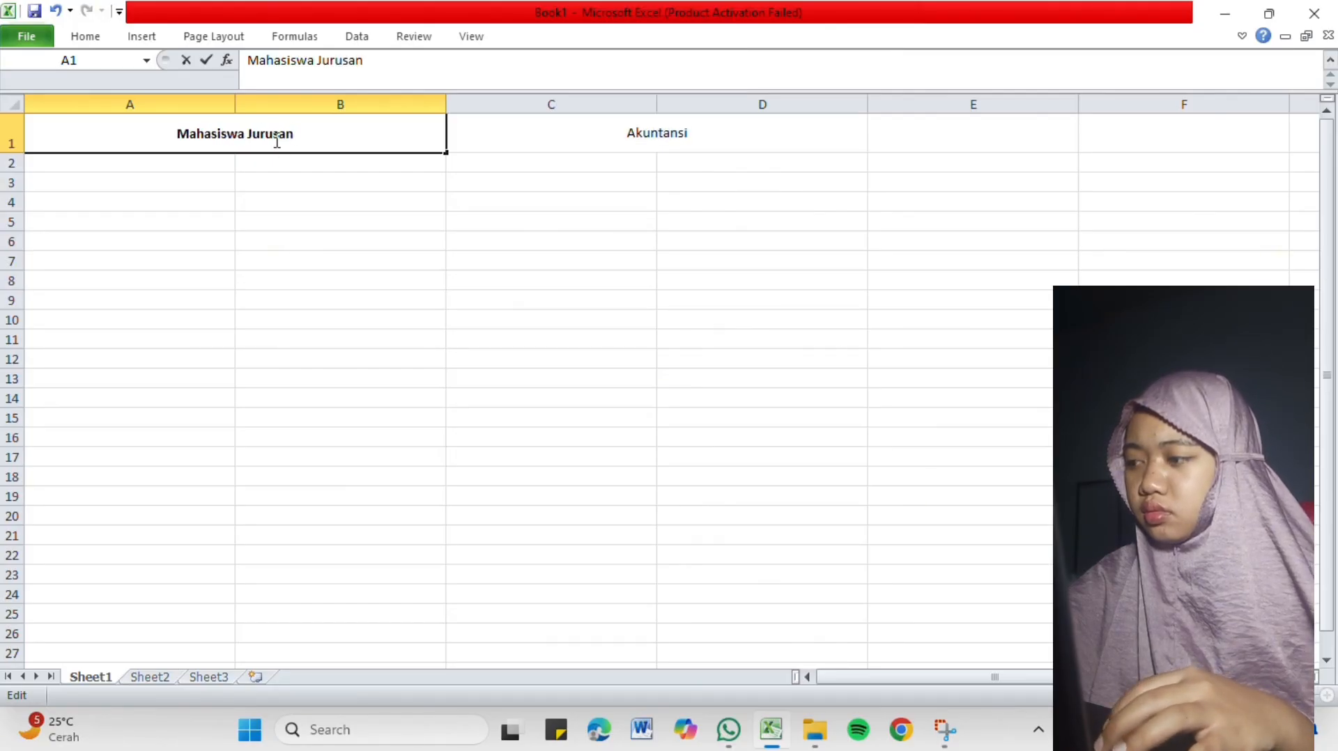
key(Caps_Lock)
text(A)
key(Caps_Lock)
text(kunt)
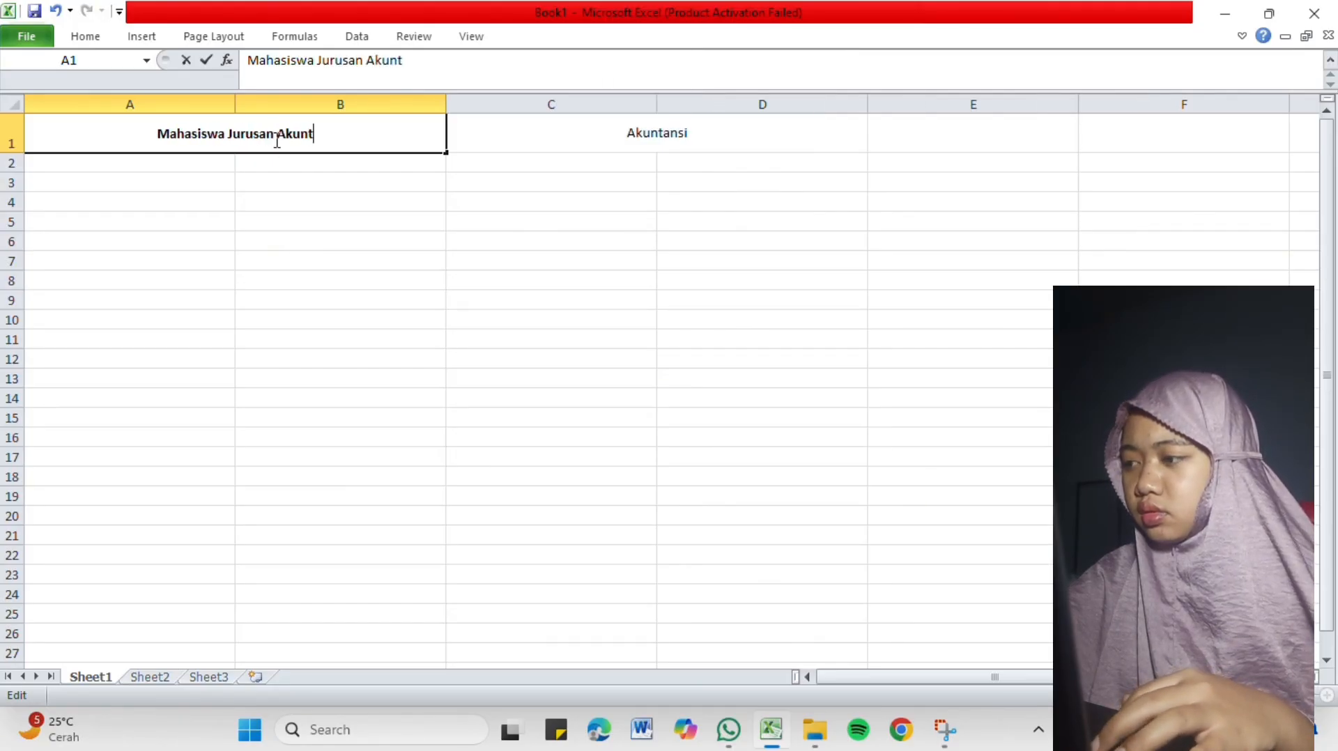
text(a)
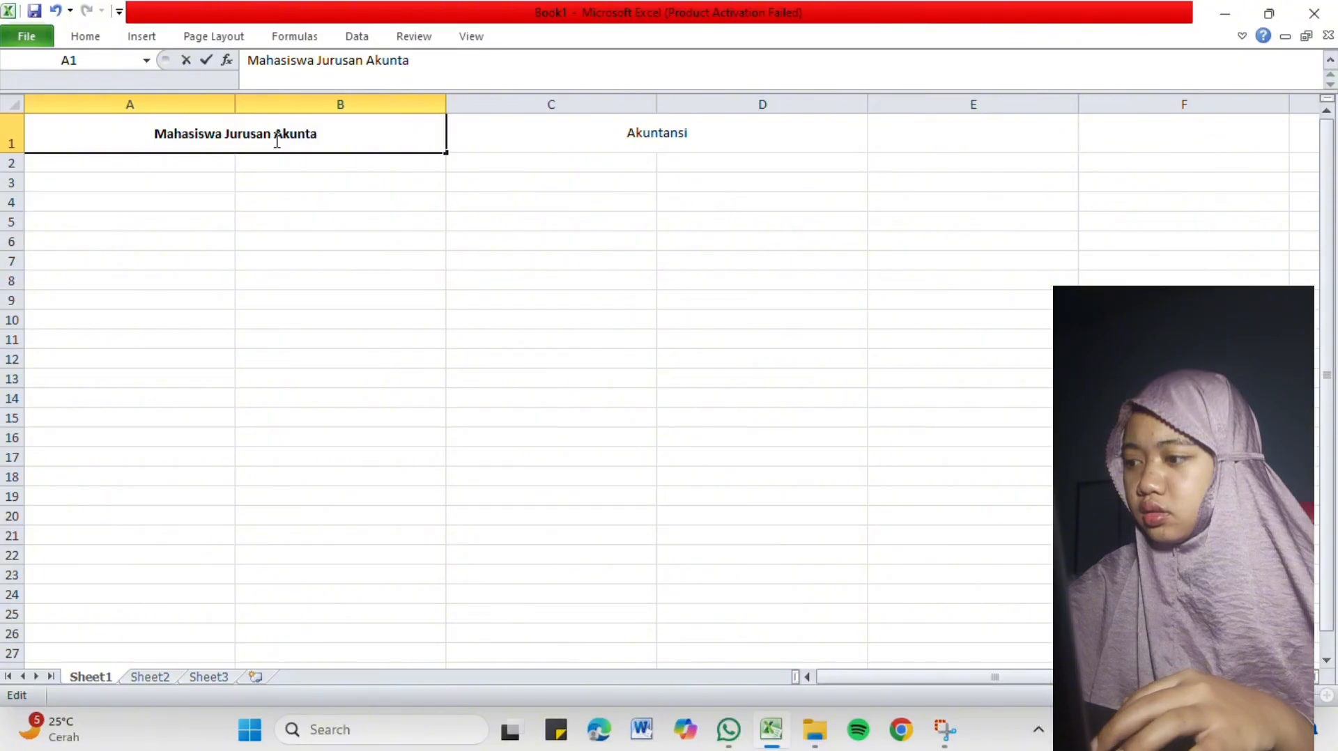
text(nsi)
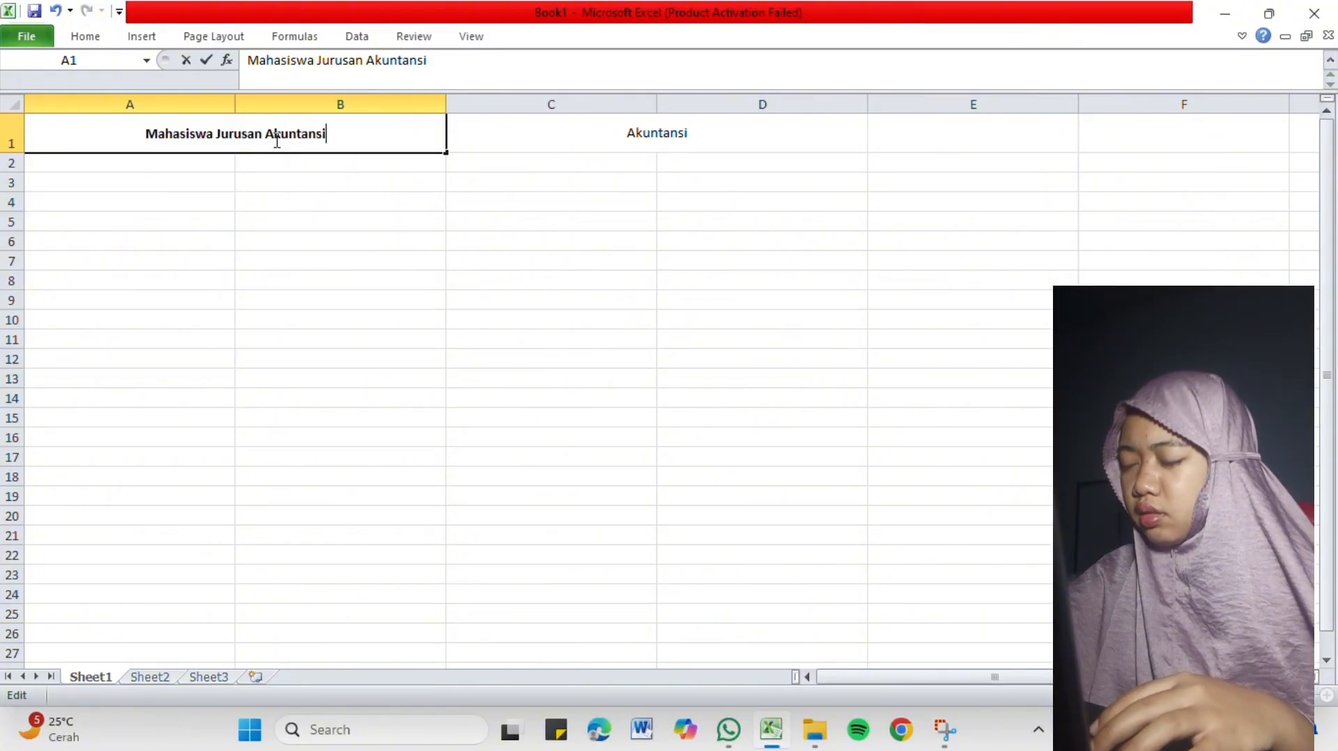
click(332, 178)
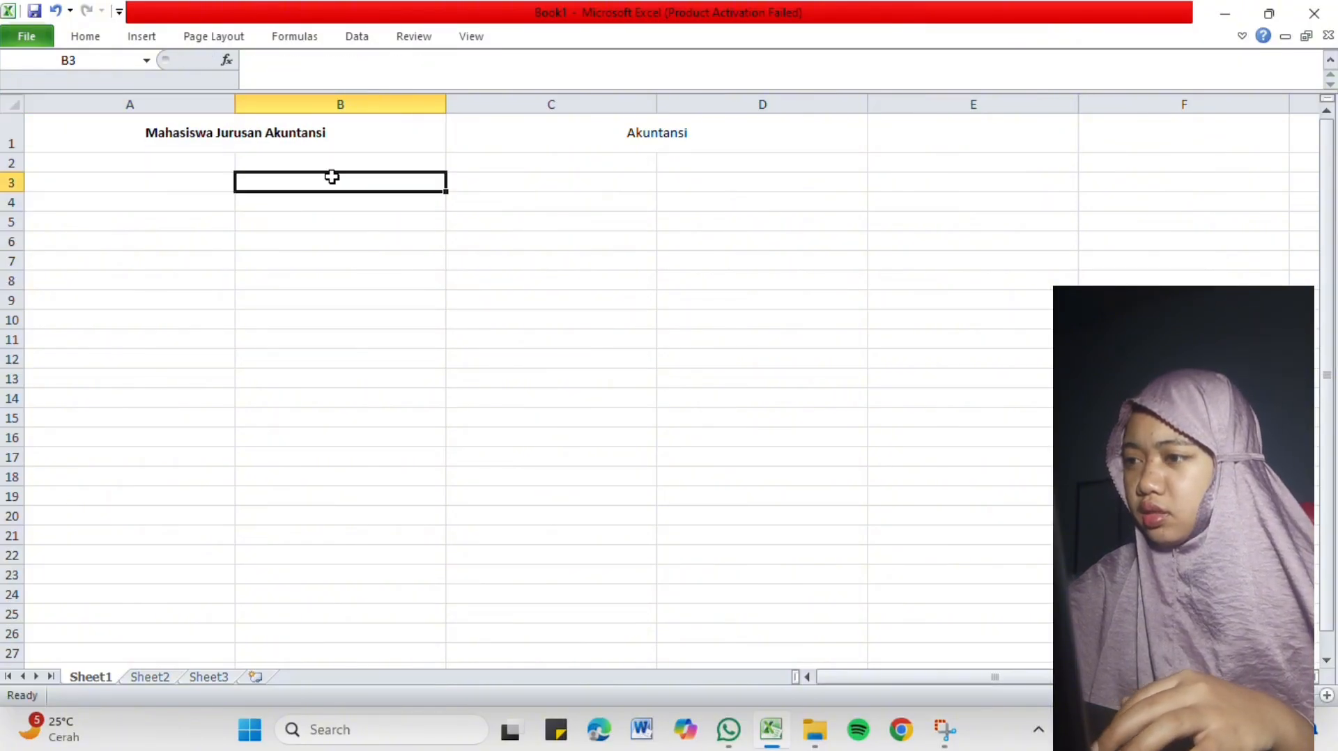
Apply text wrapping to the merged heading "Mahasiswa Jurusan Akuntansi" in A1.
click(361, 124)
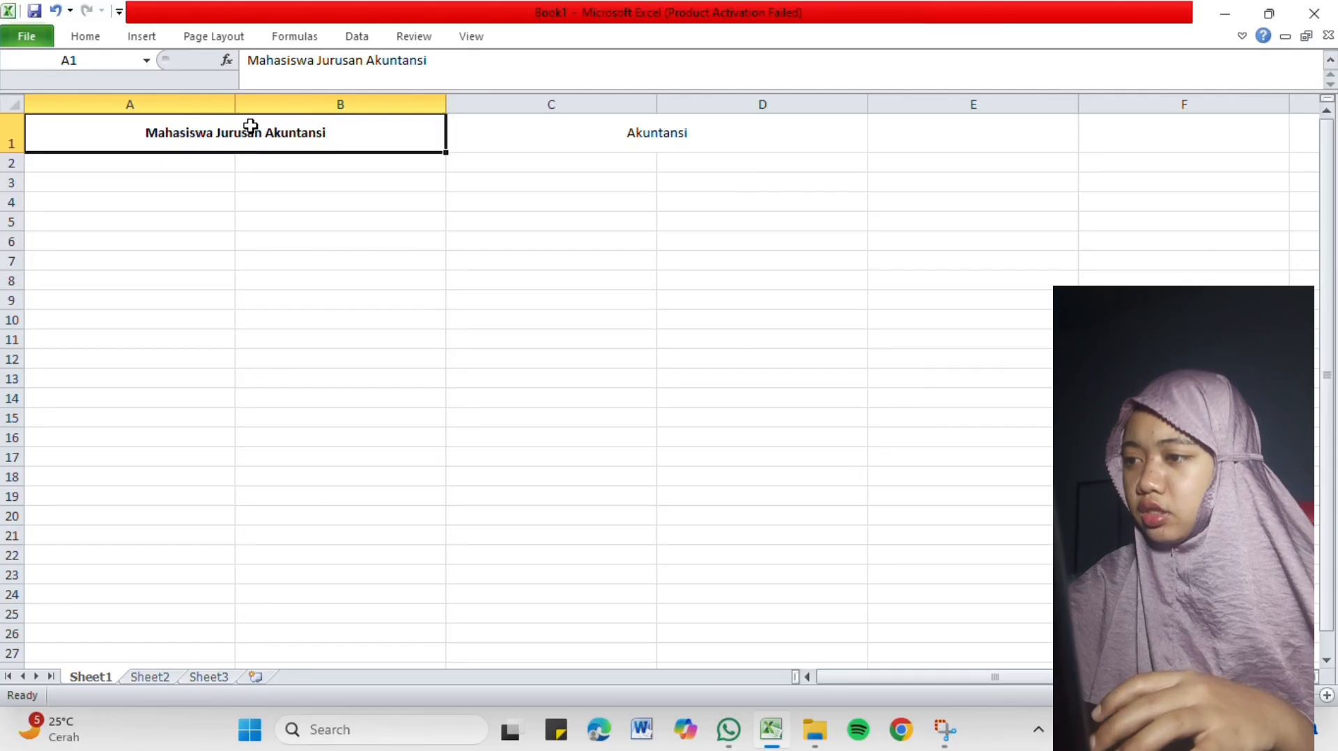
click(97, 39)
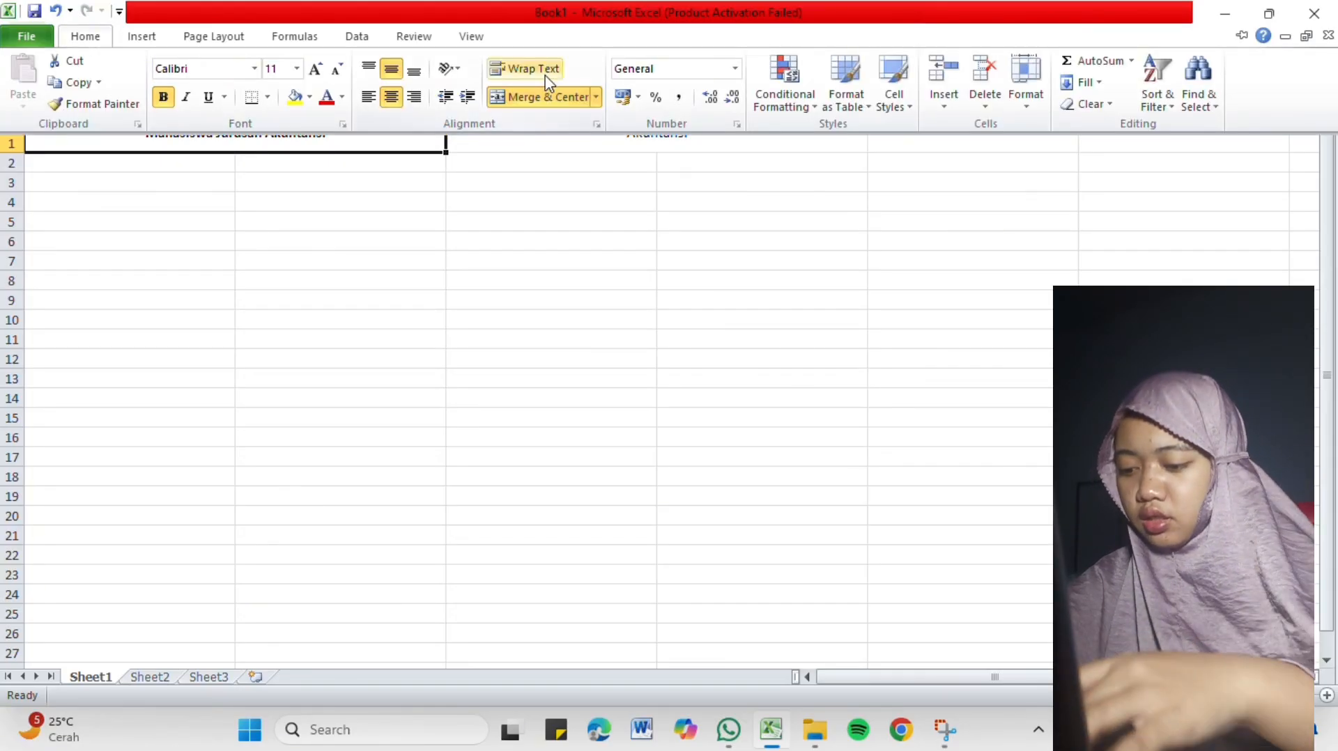
click(541, 70)
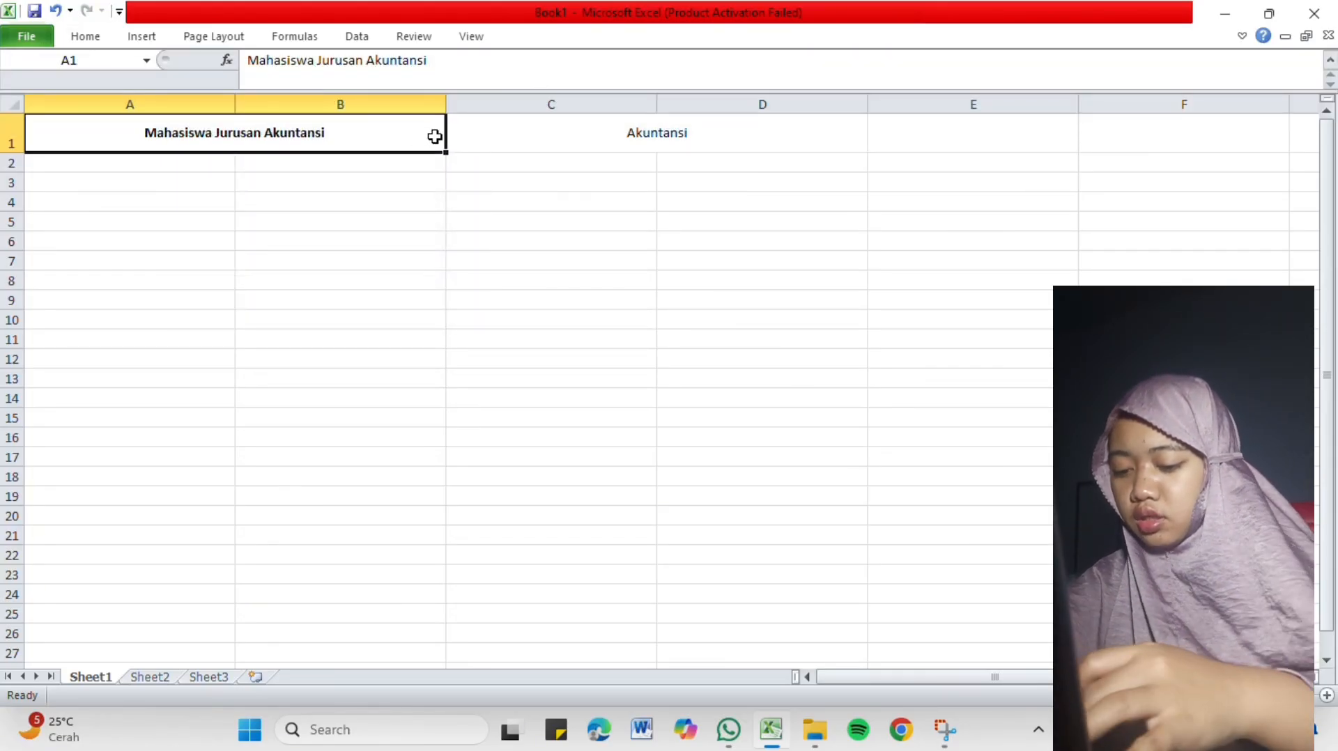
Narrow columns A and B until the merged heading wraps onto two lines.
drag(446, 104, 357, 105)
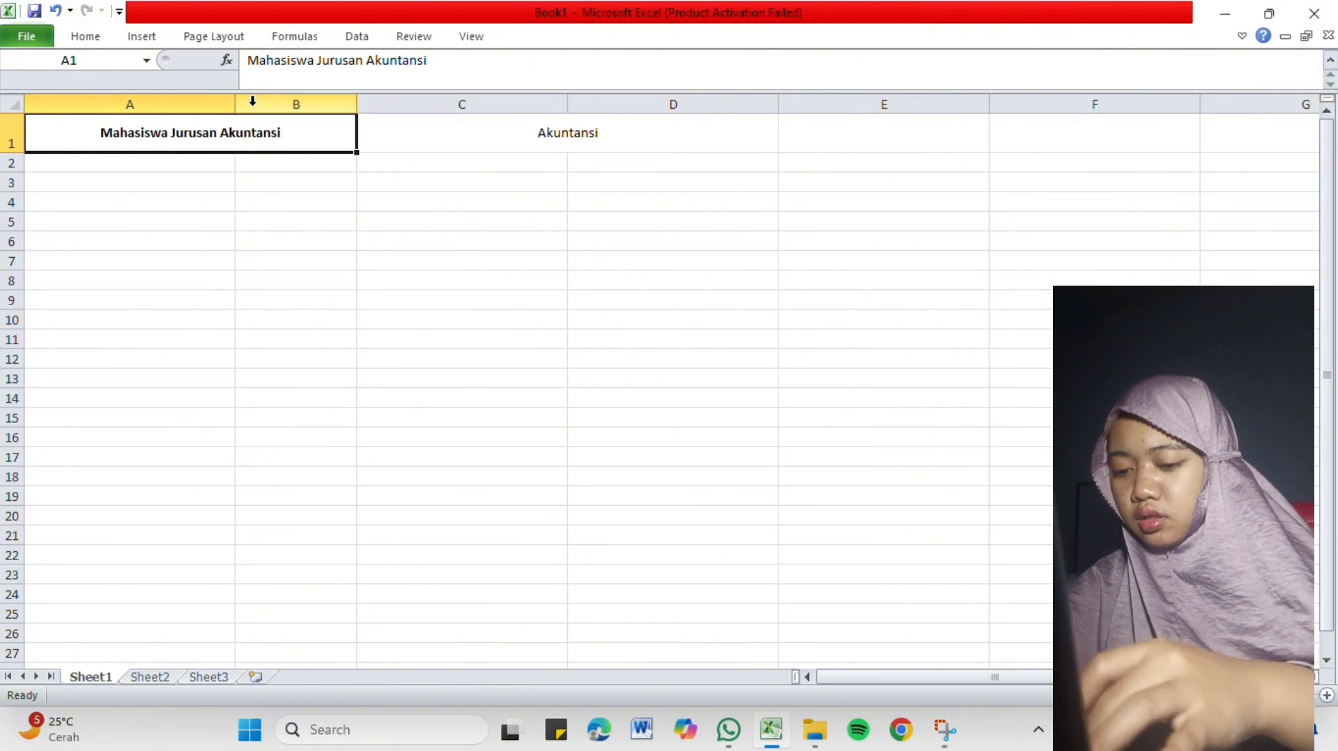
drag(237, 104, 104, 105)
drag(227, 105, 172, 104)
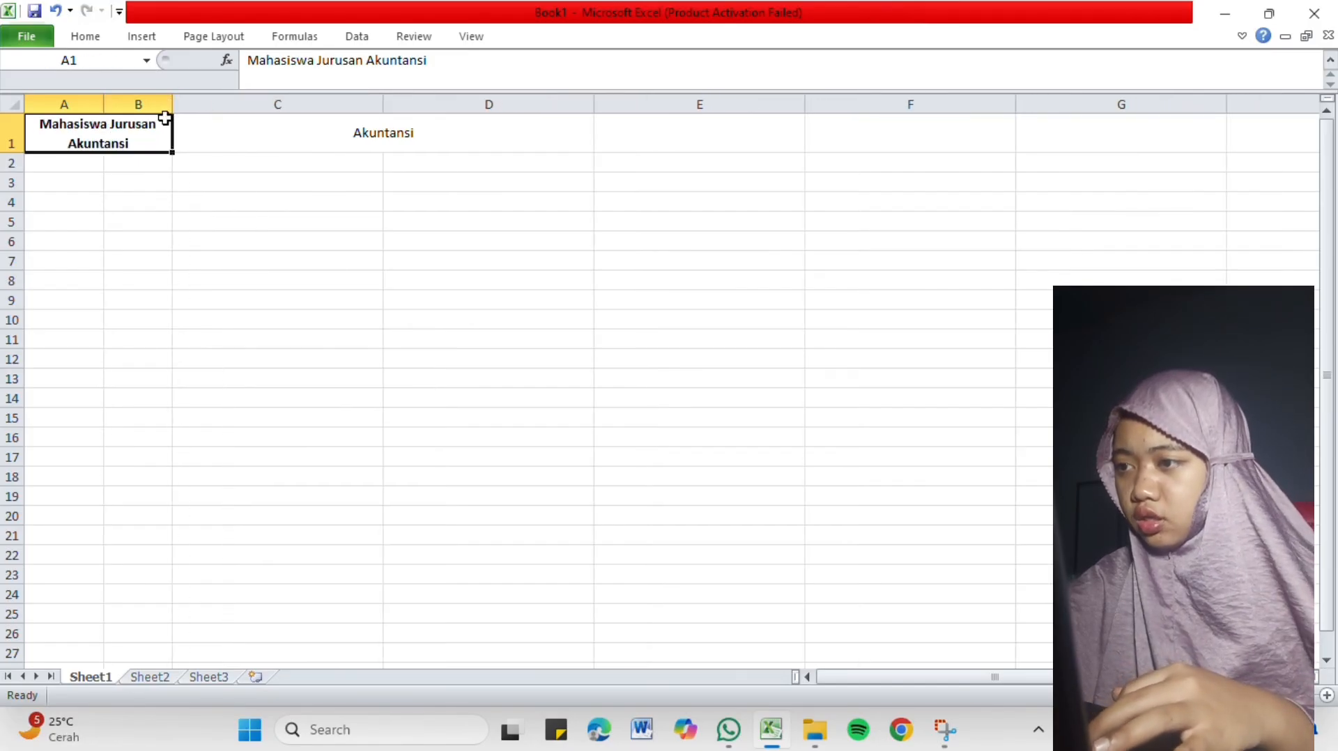
click(175, 201)
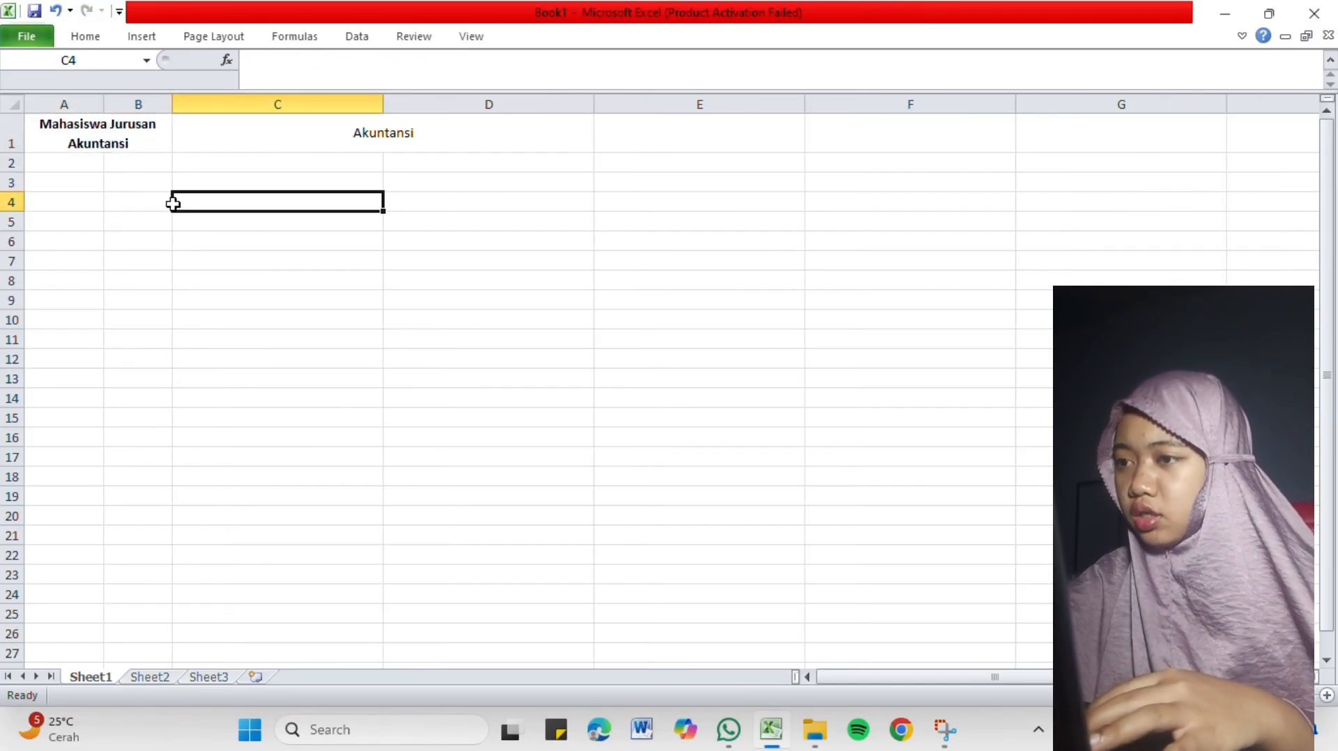
click(141, 136)
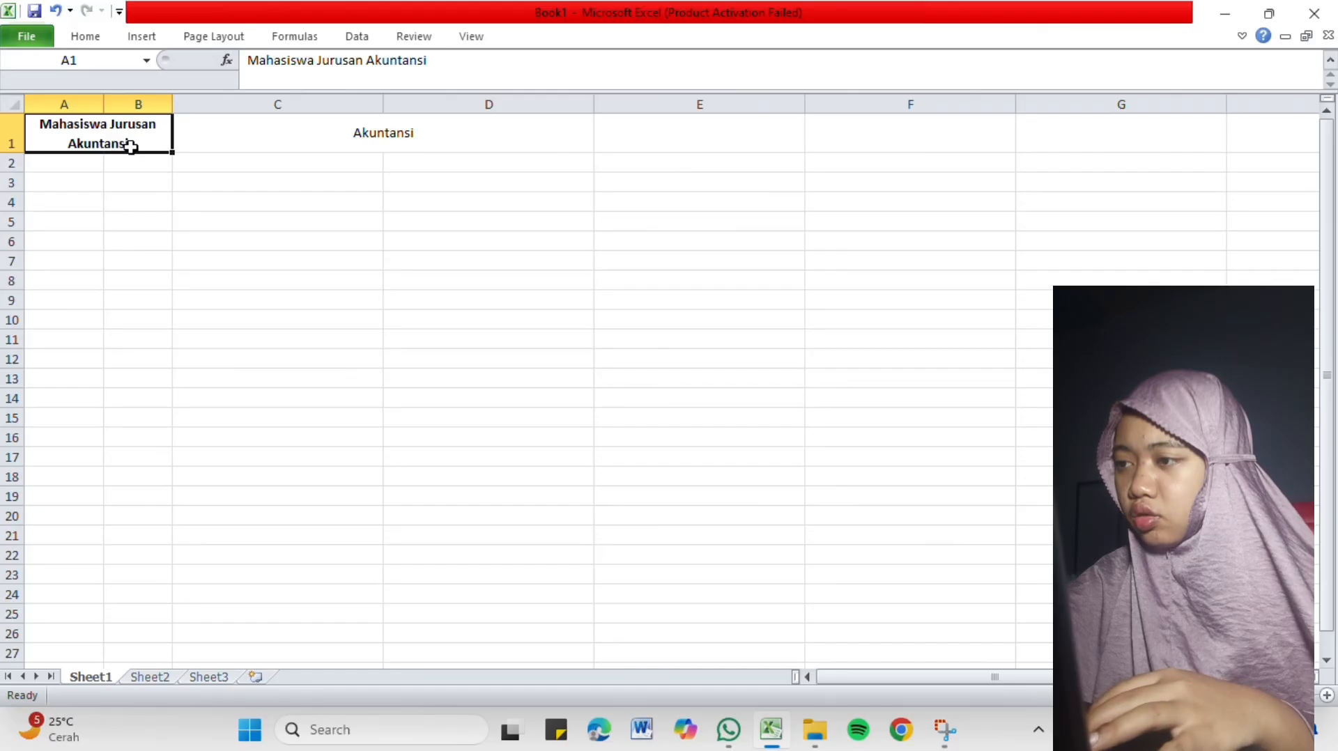
double_click(132, 147)
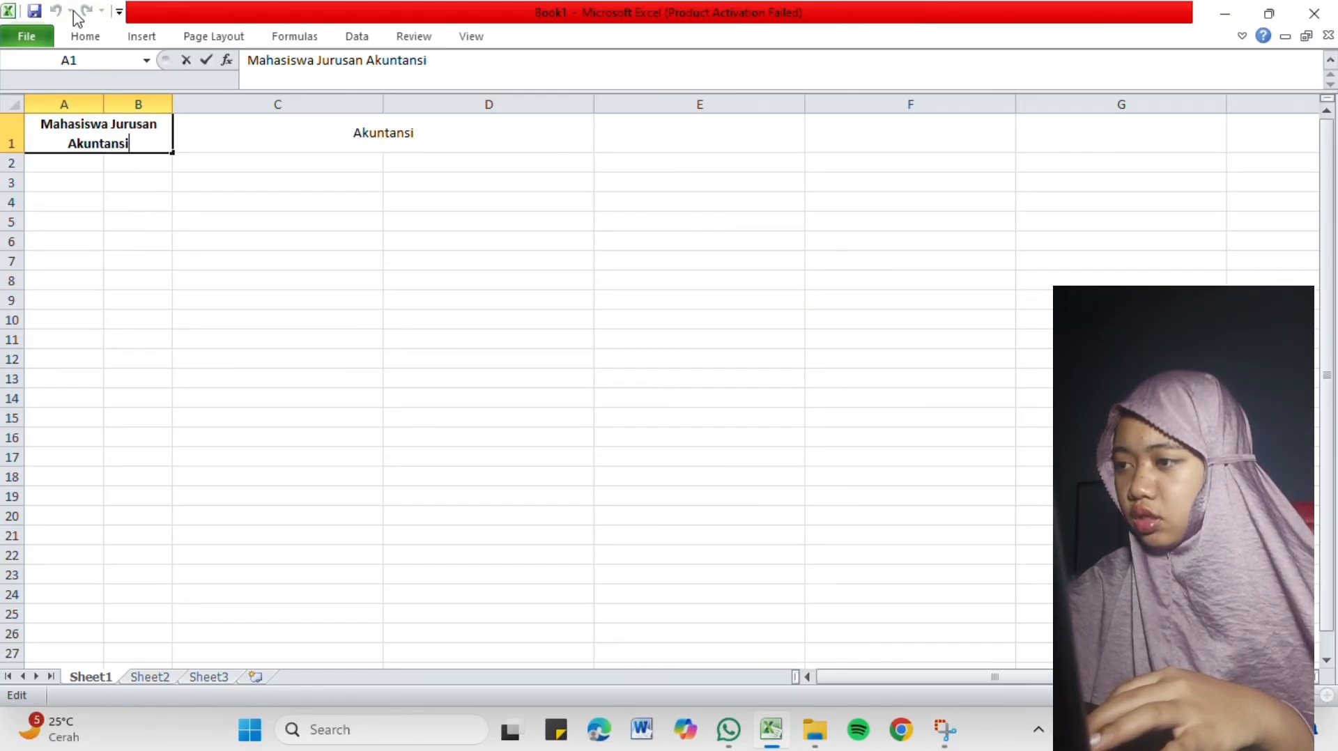
click(84, 35)
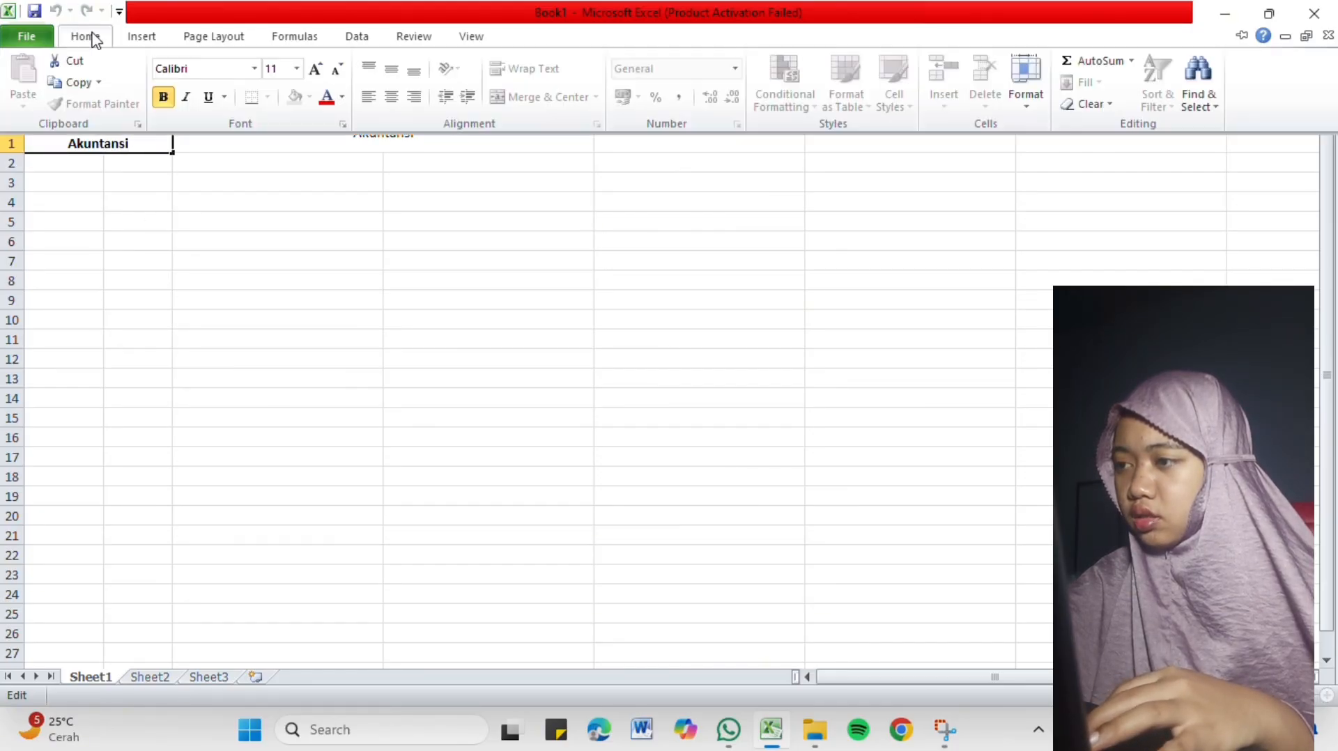
click(234, 186)
click(216, 204)
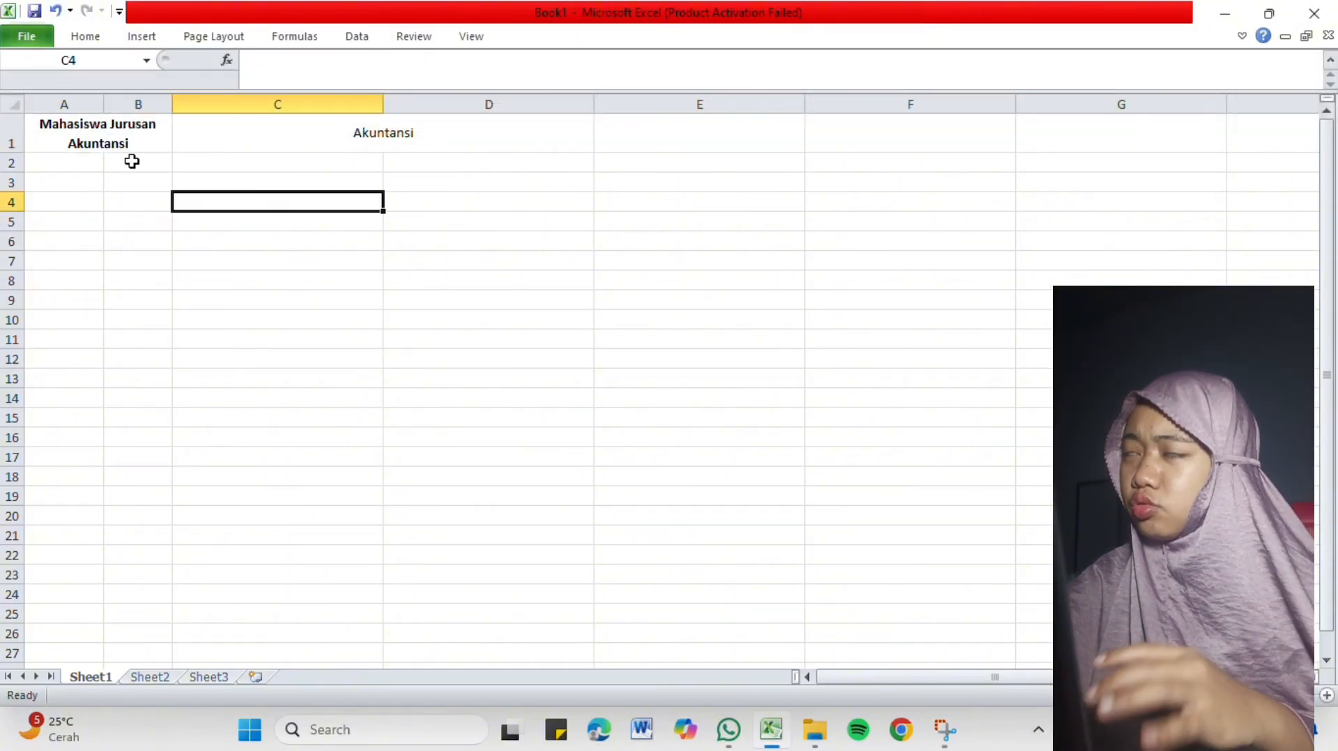
Turn off text wrapping for the merged heading in A1, and turn it back on.
click(128, 136)
click(101, 39)
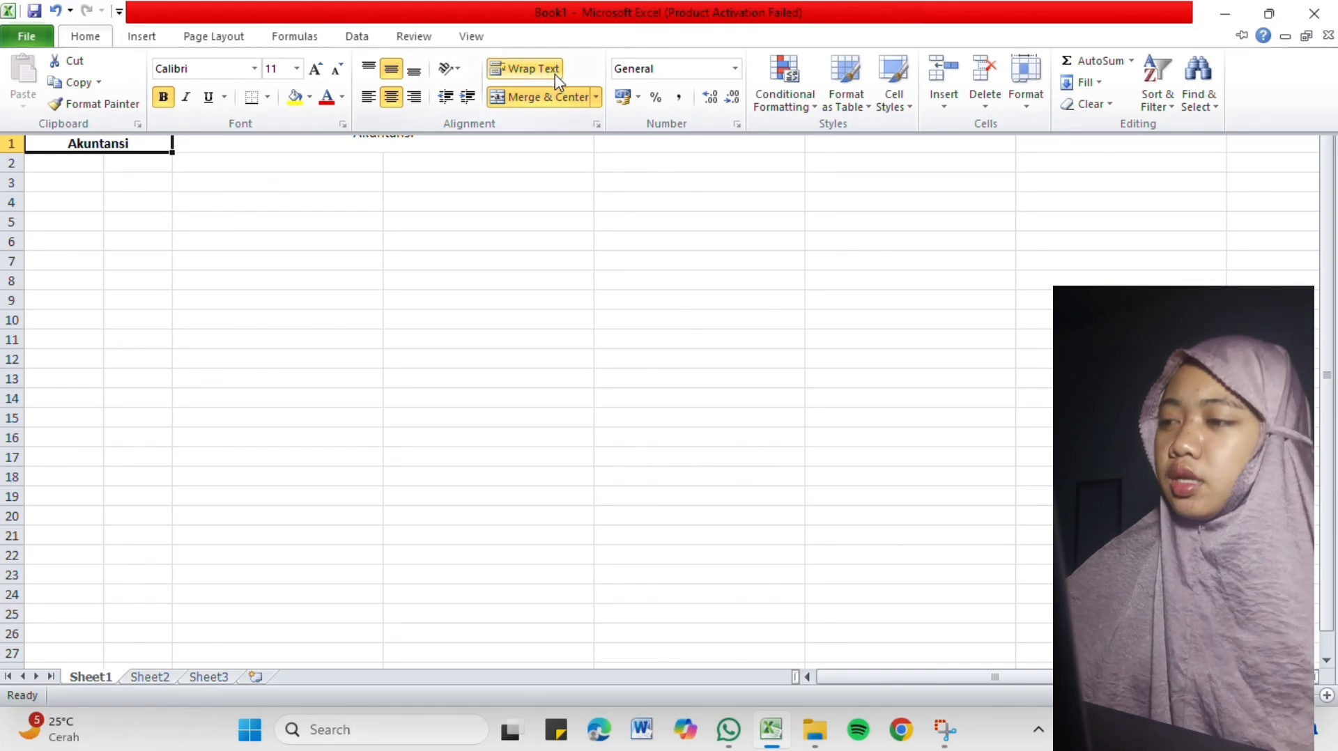
click(534, 68)
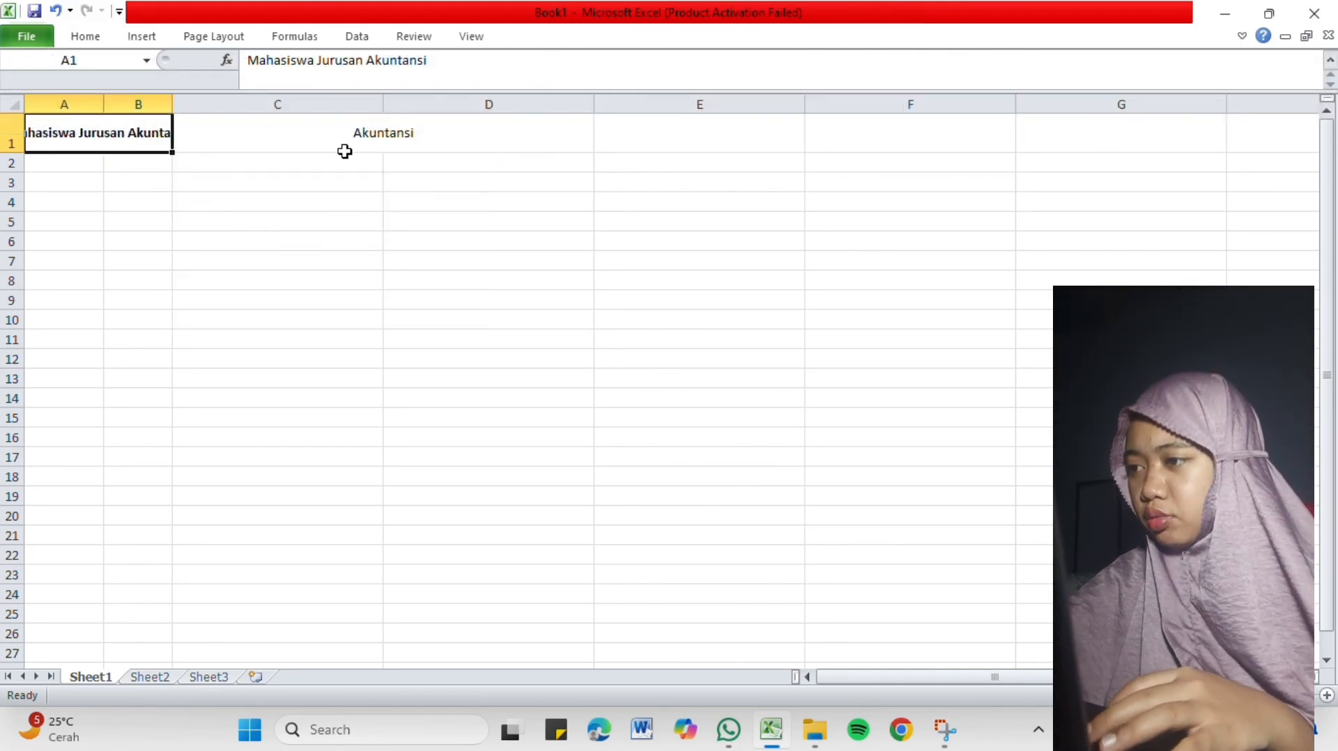
click(97, 41)
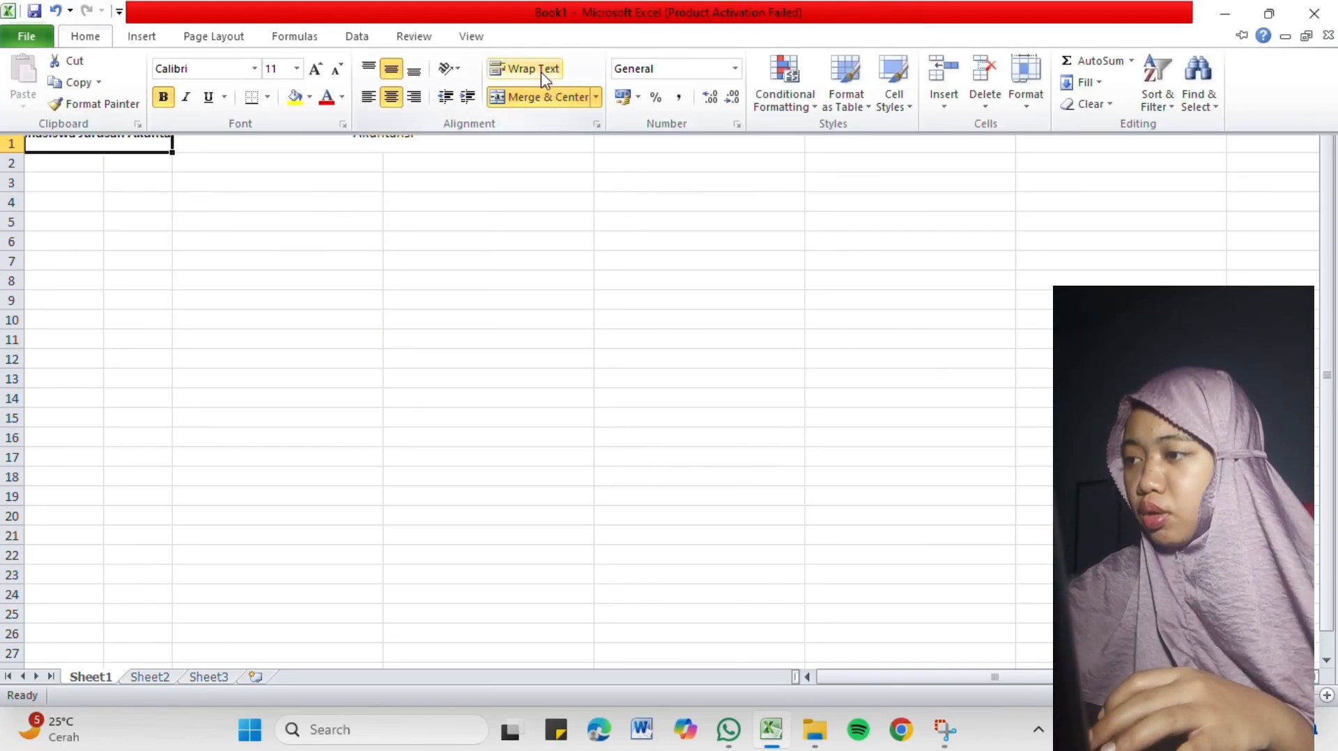
click(541, 72)
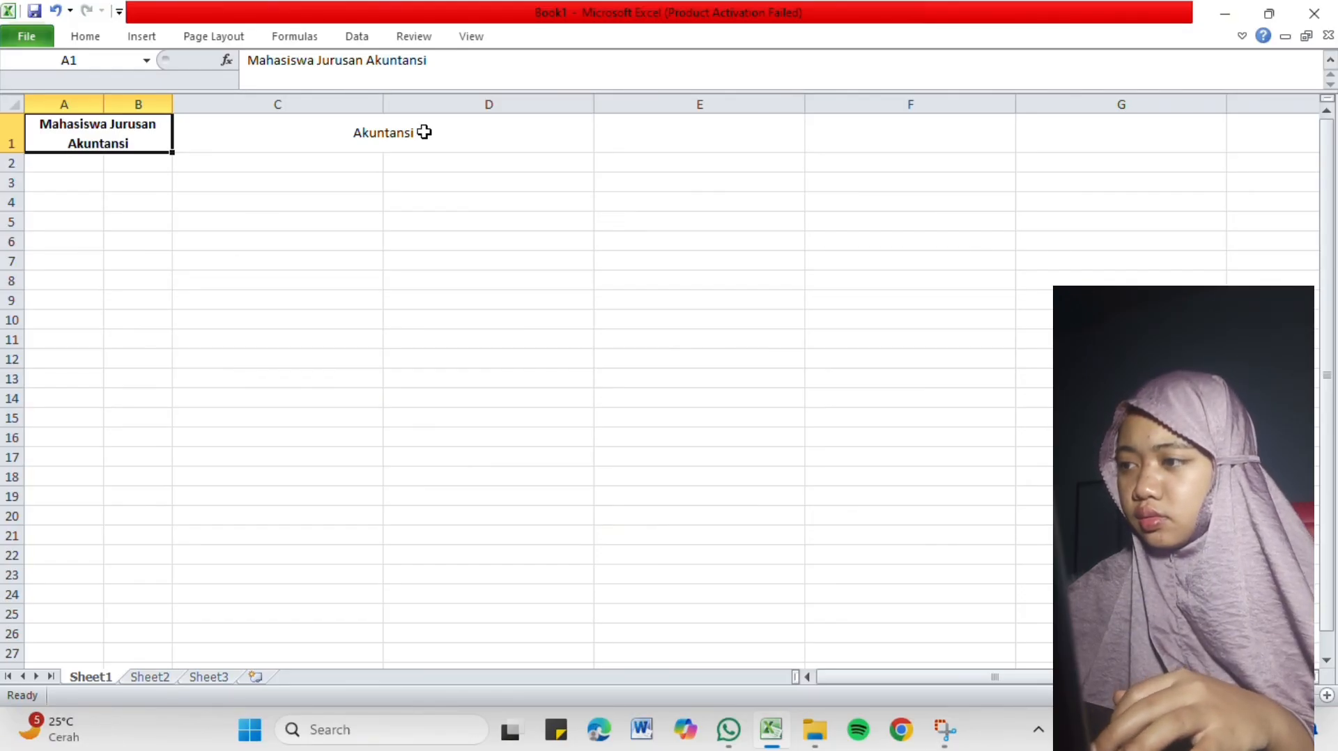
Open the Format Cells dialog for the merged heading and examine the General, Number, Currency, Time and Date format categories.
click(163, 160)
click(165, 136)
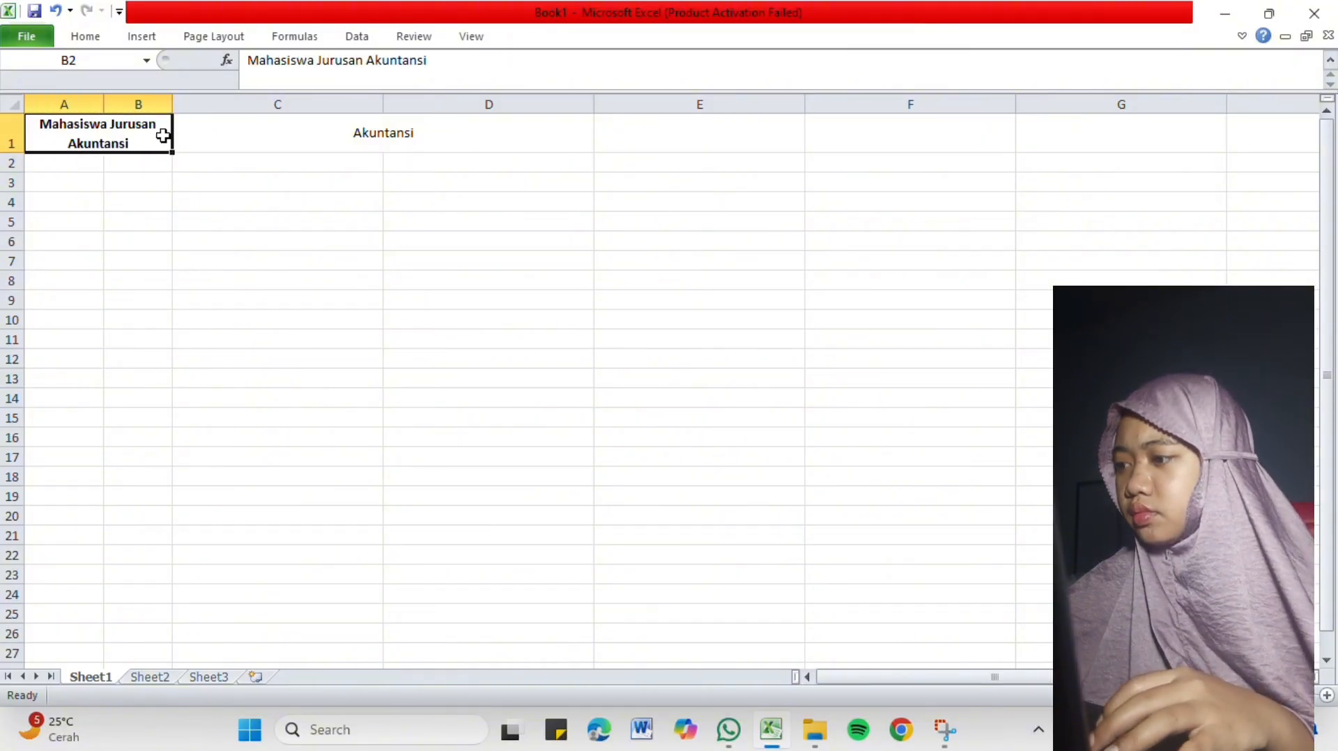
drag(168, 135, 171, 137)
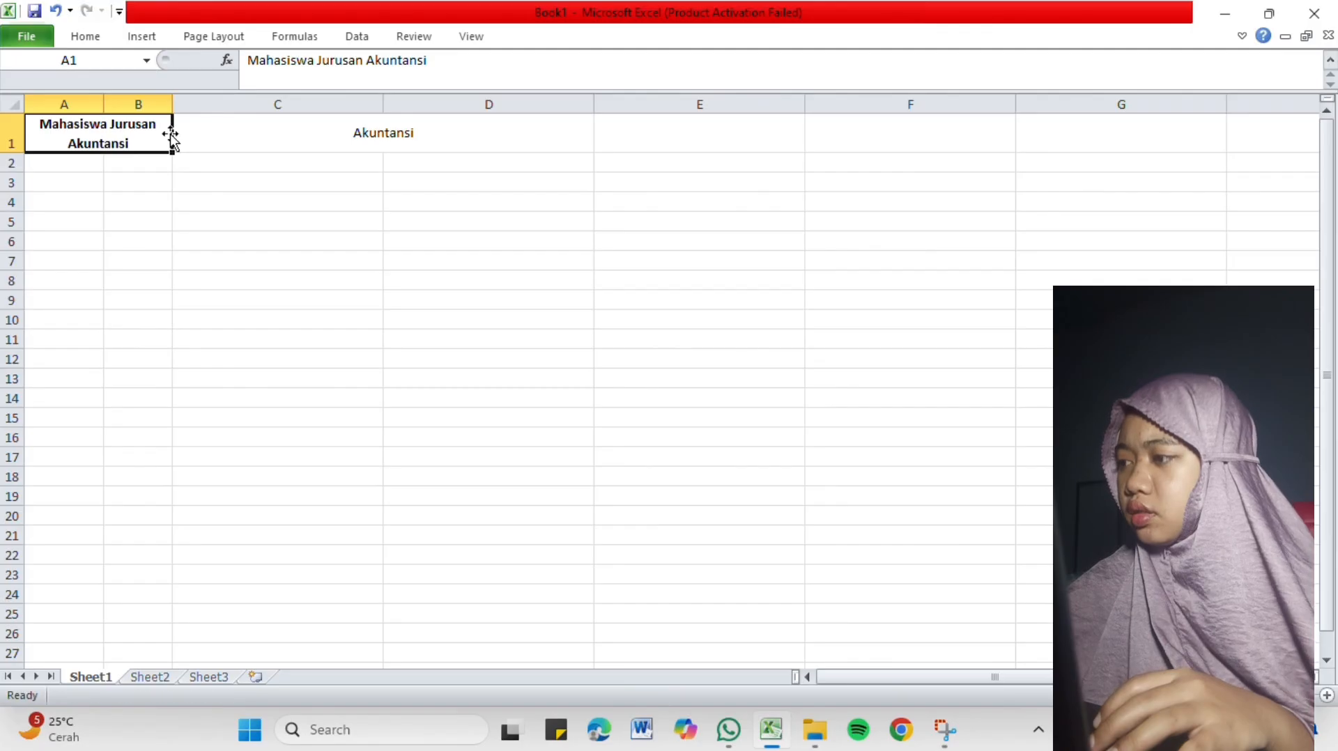
right_click(165, 134)
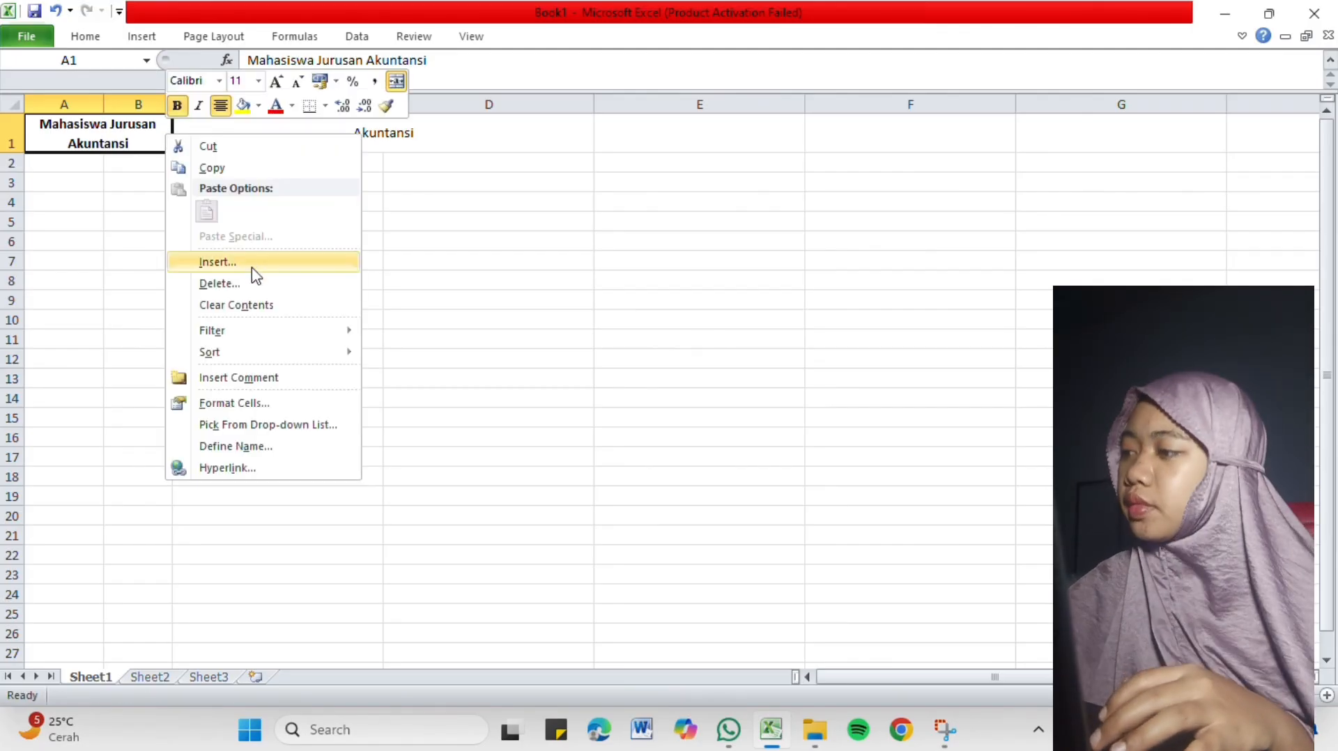
click(273, 404)
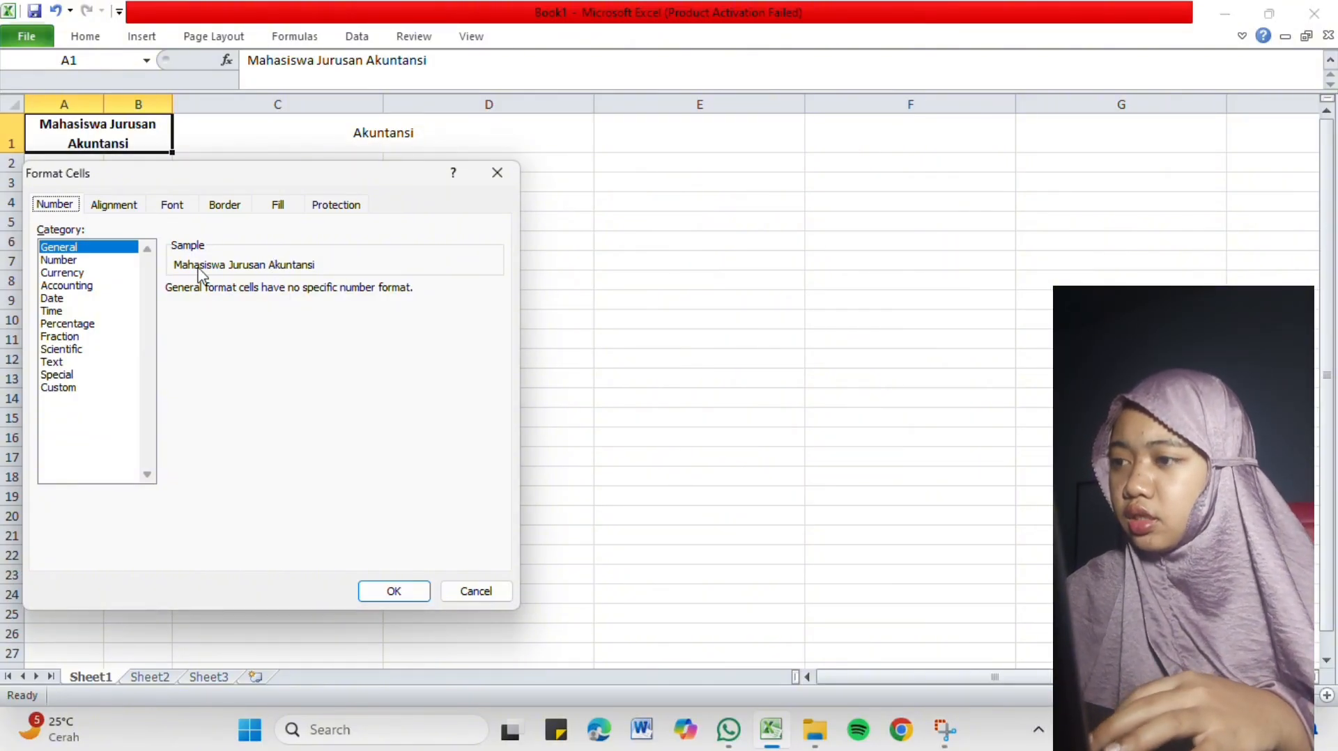
click(88, 261)
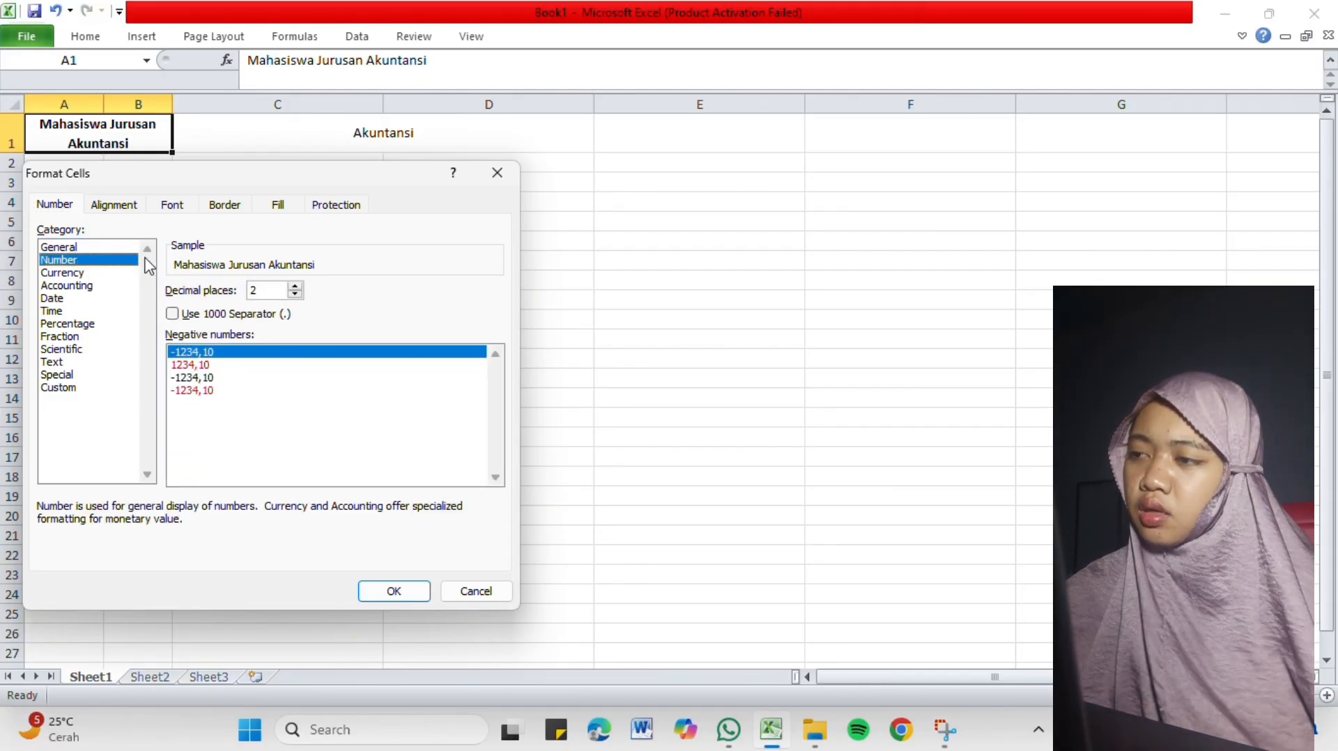
click(81, 276)
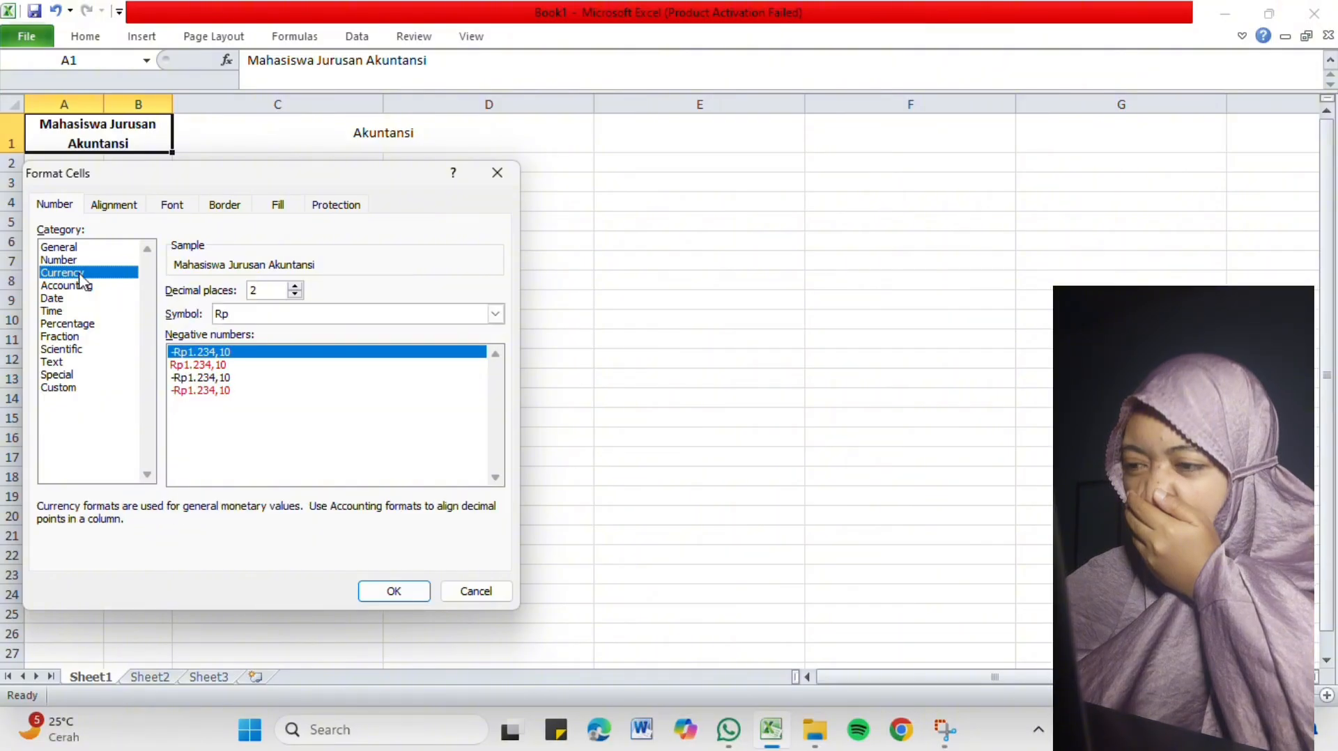
click(81, 262)
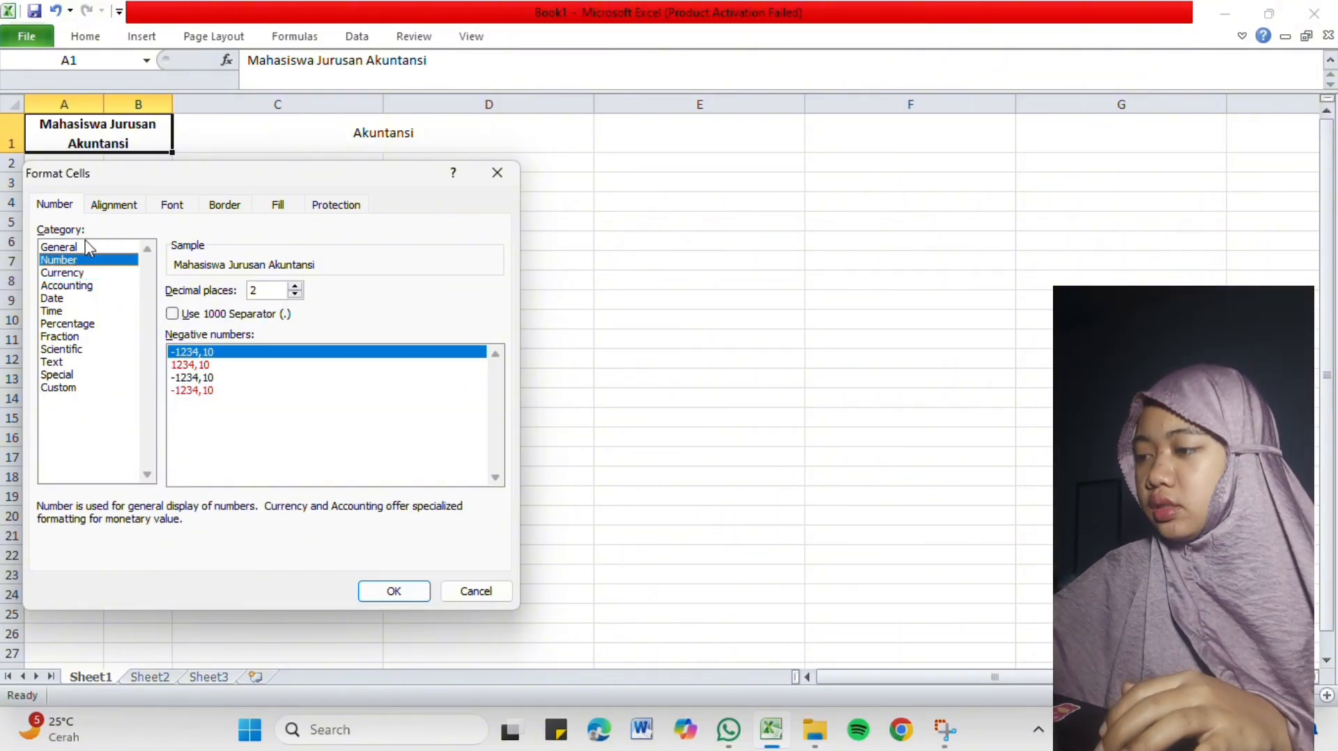
click(85, 246)
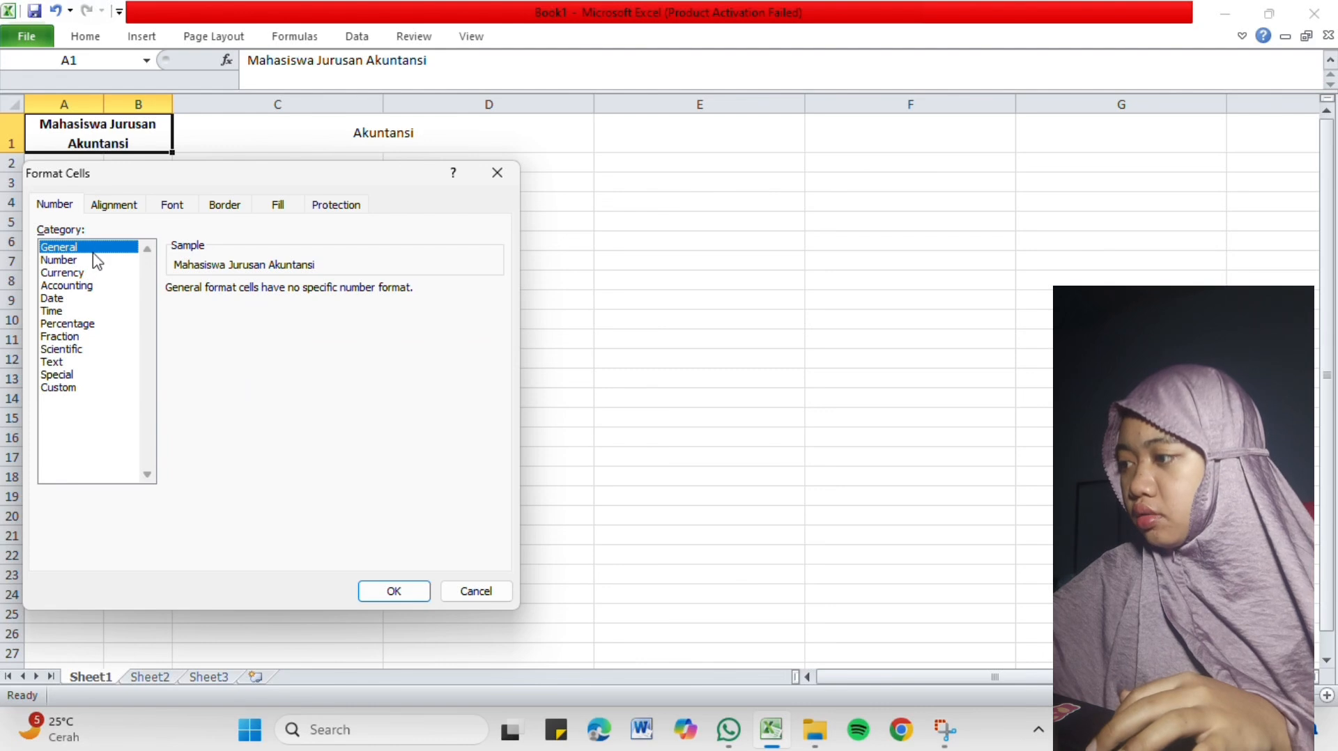
click(94, 260)
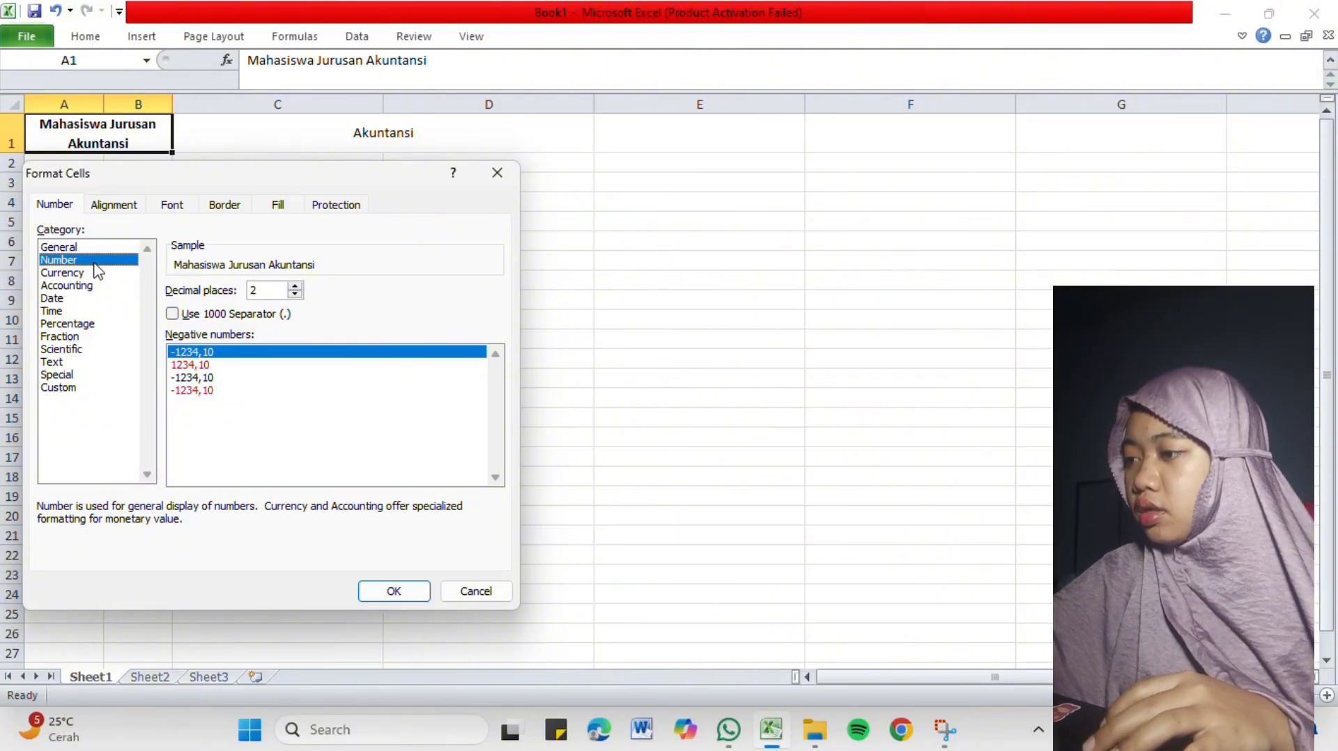
click(70, 247)
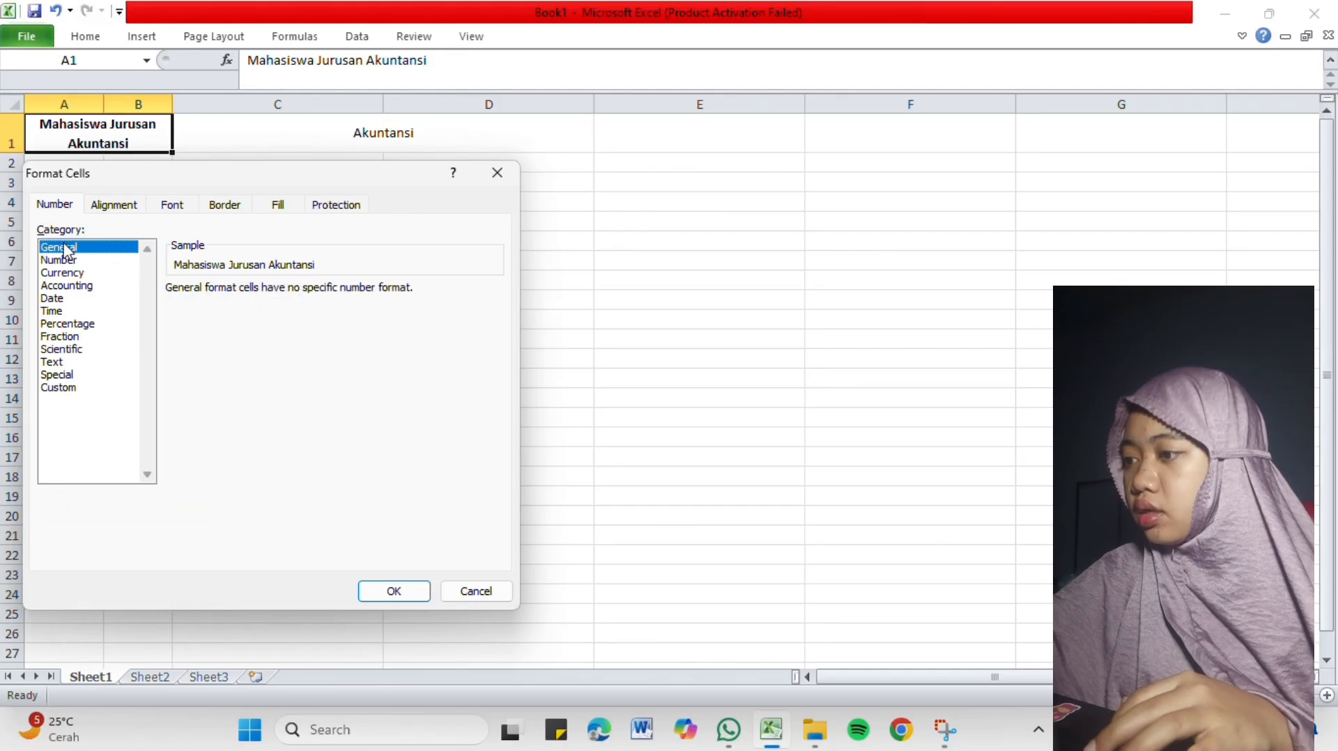
click(77, 262)
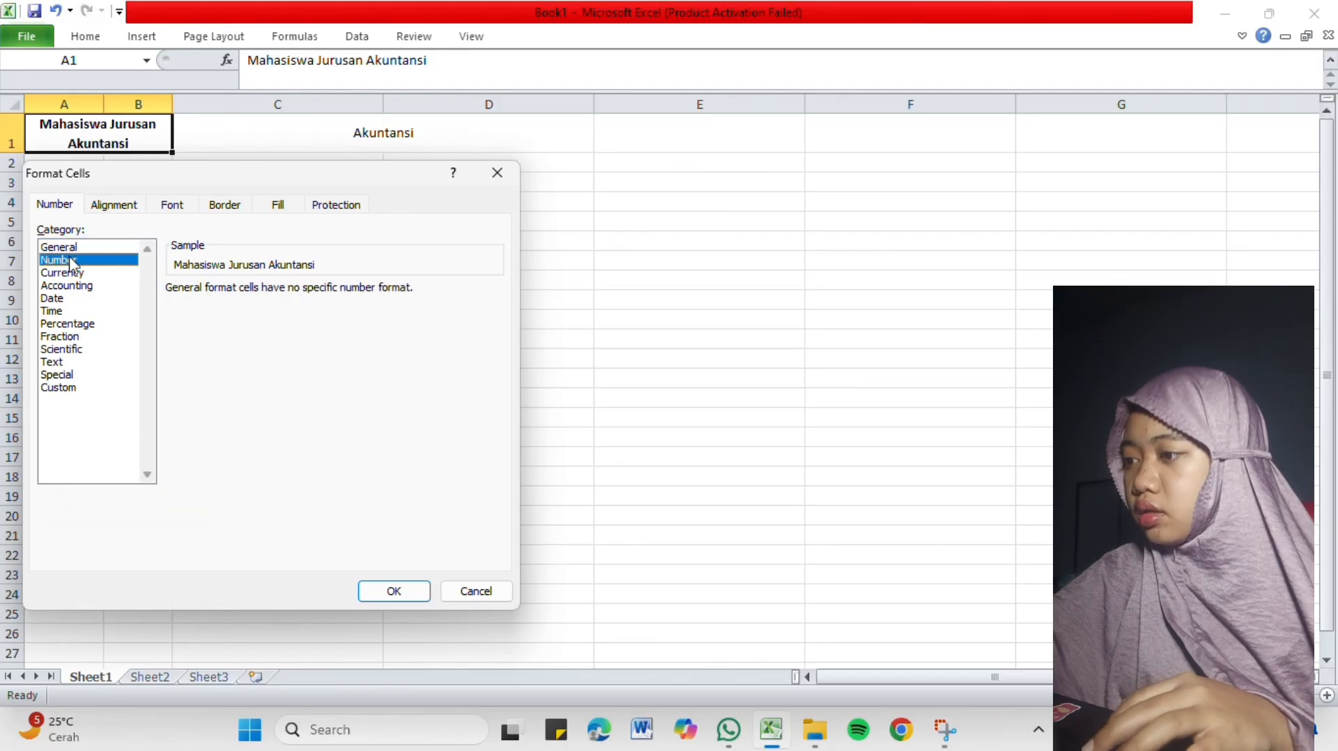
click(87, 311)
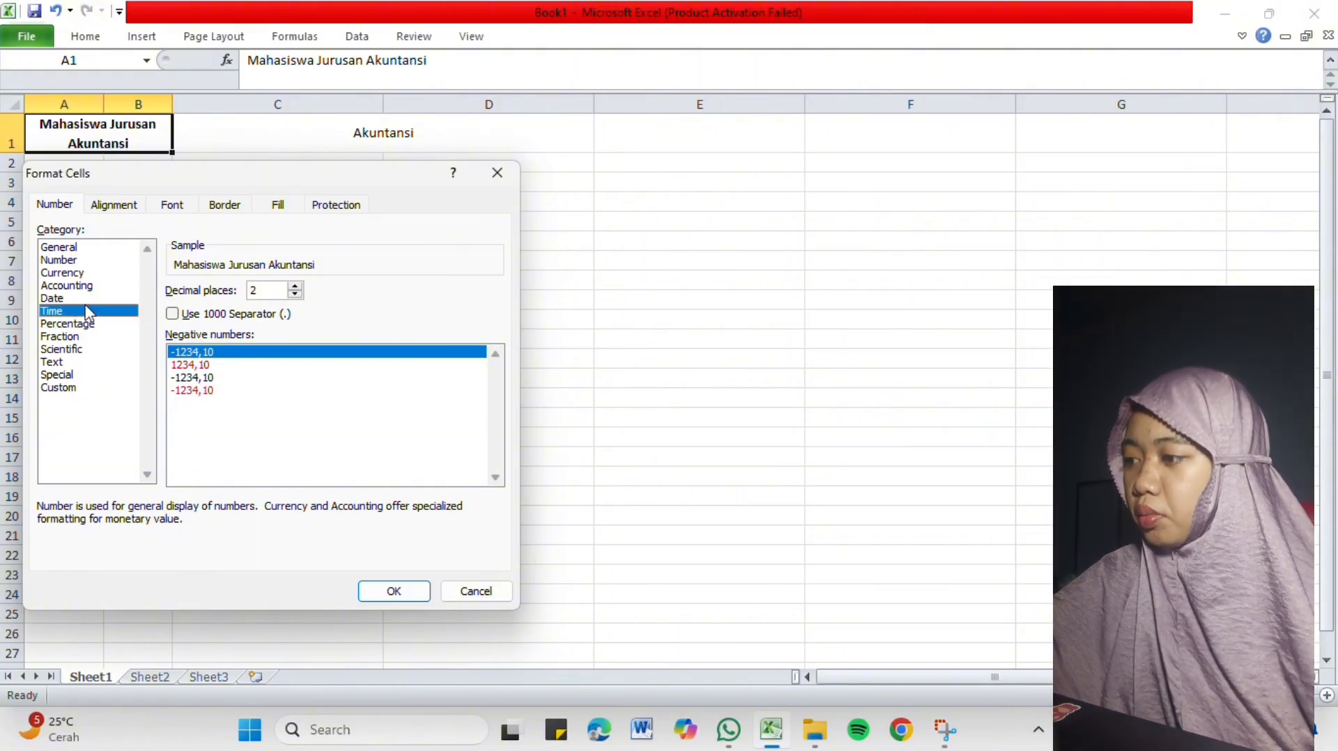
click(88, 299)
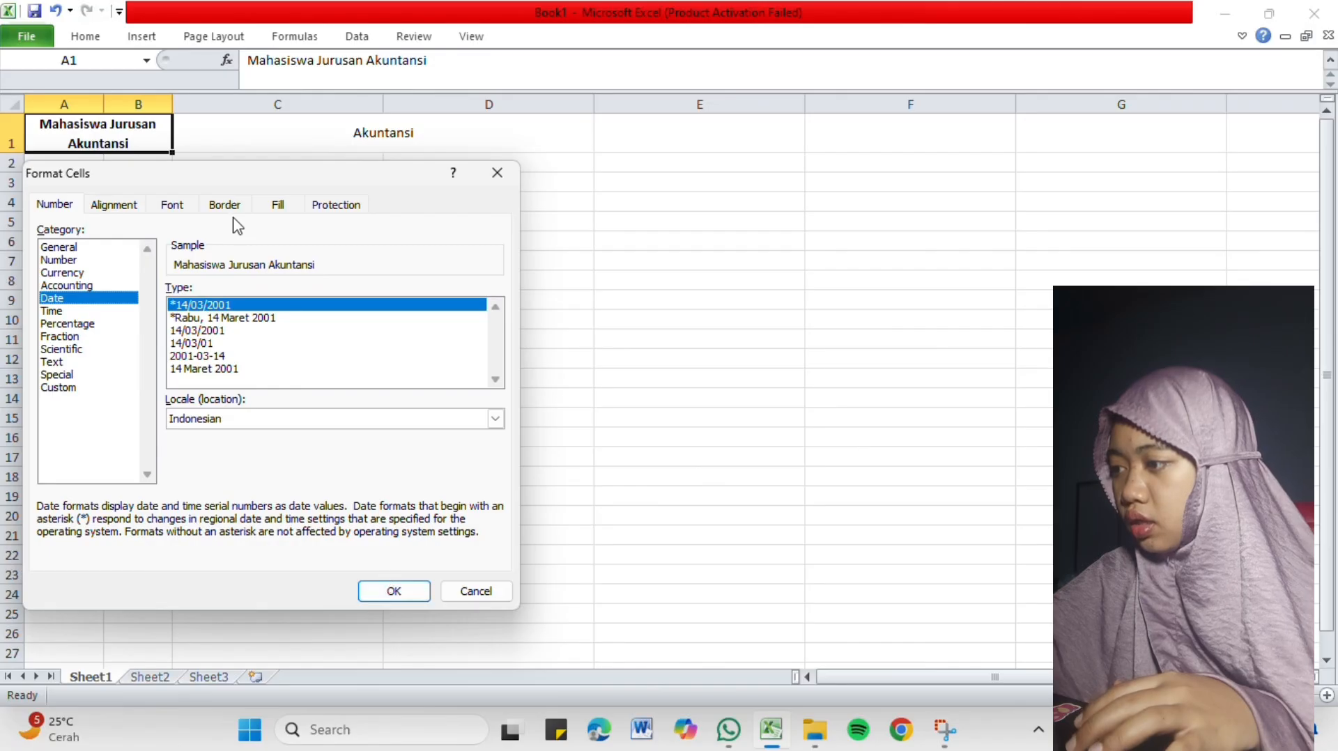
Try aligning the merged heading in A1 with Left (Indent) horizontally and Top vertically, and undo the alignment change.
click(117, 199)
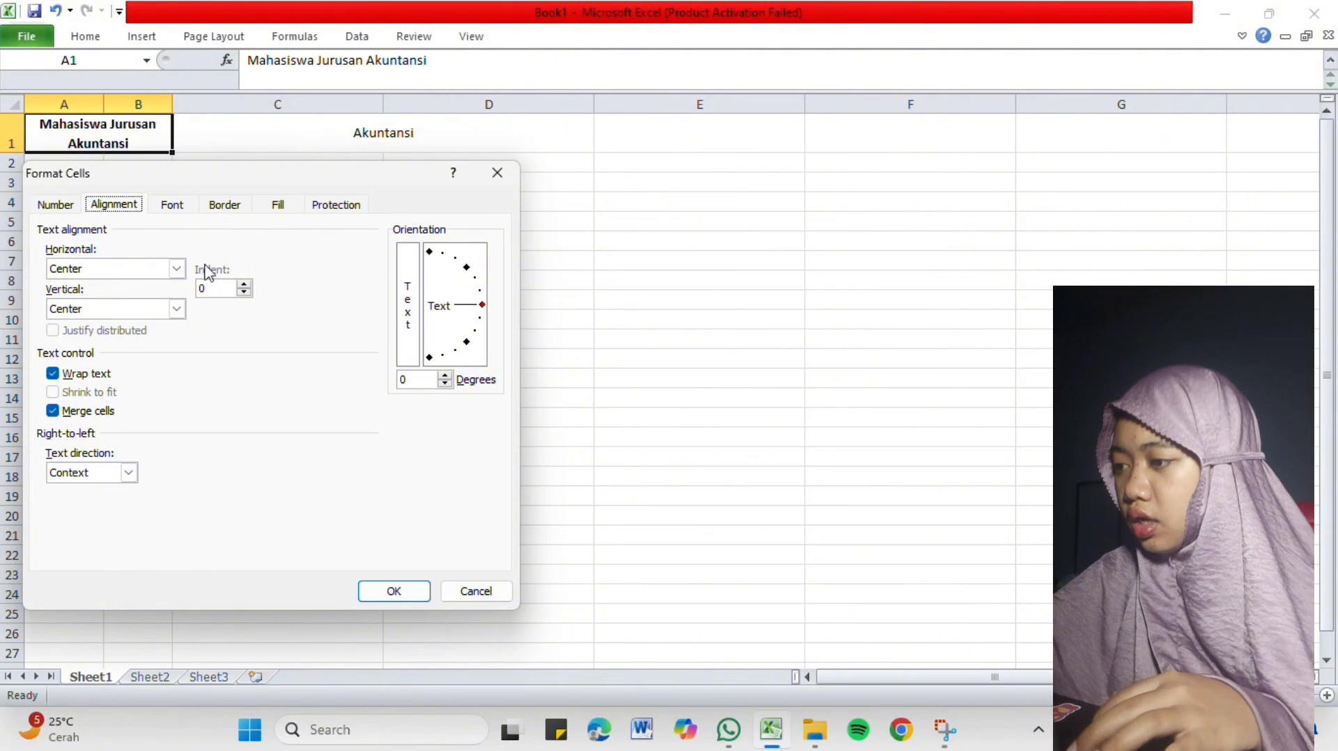
click(177, 269)
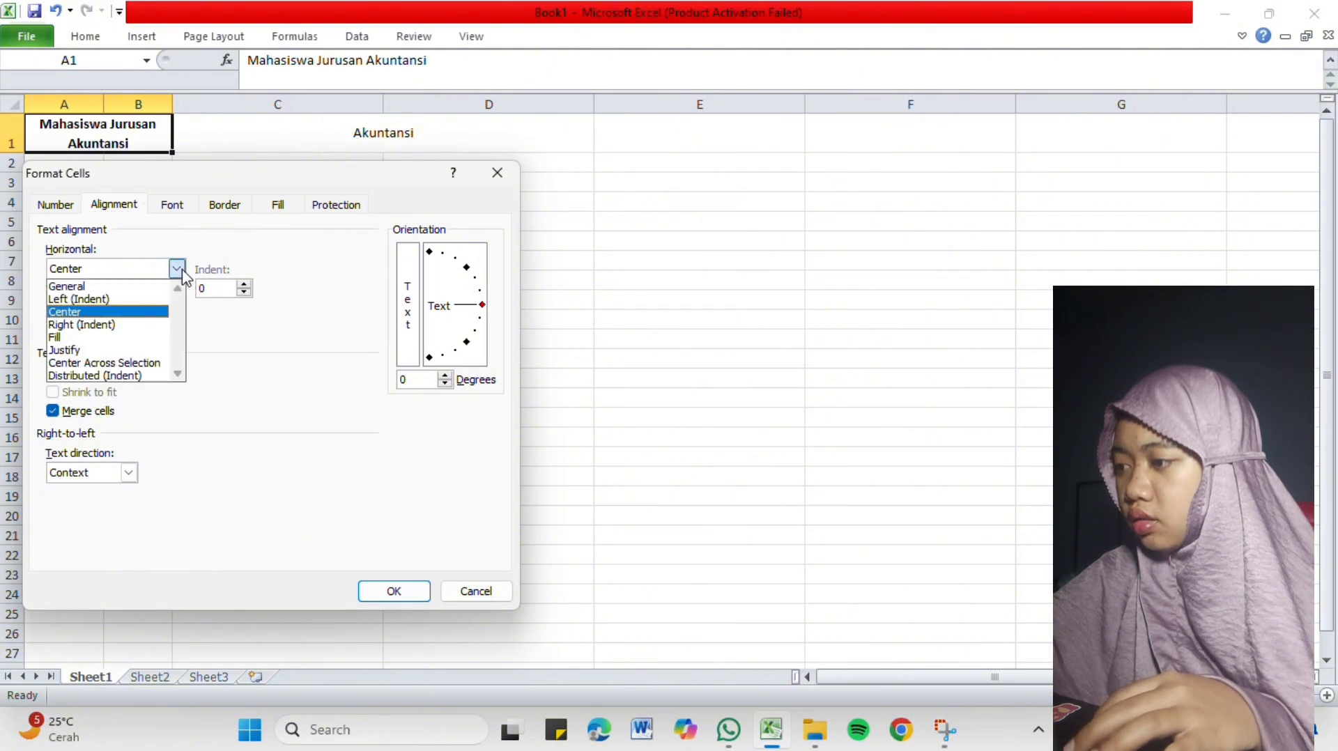
click(144, 300)
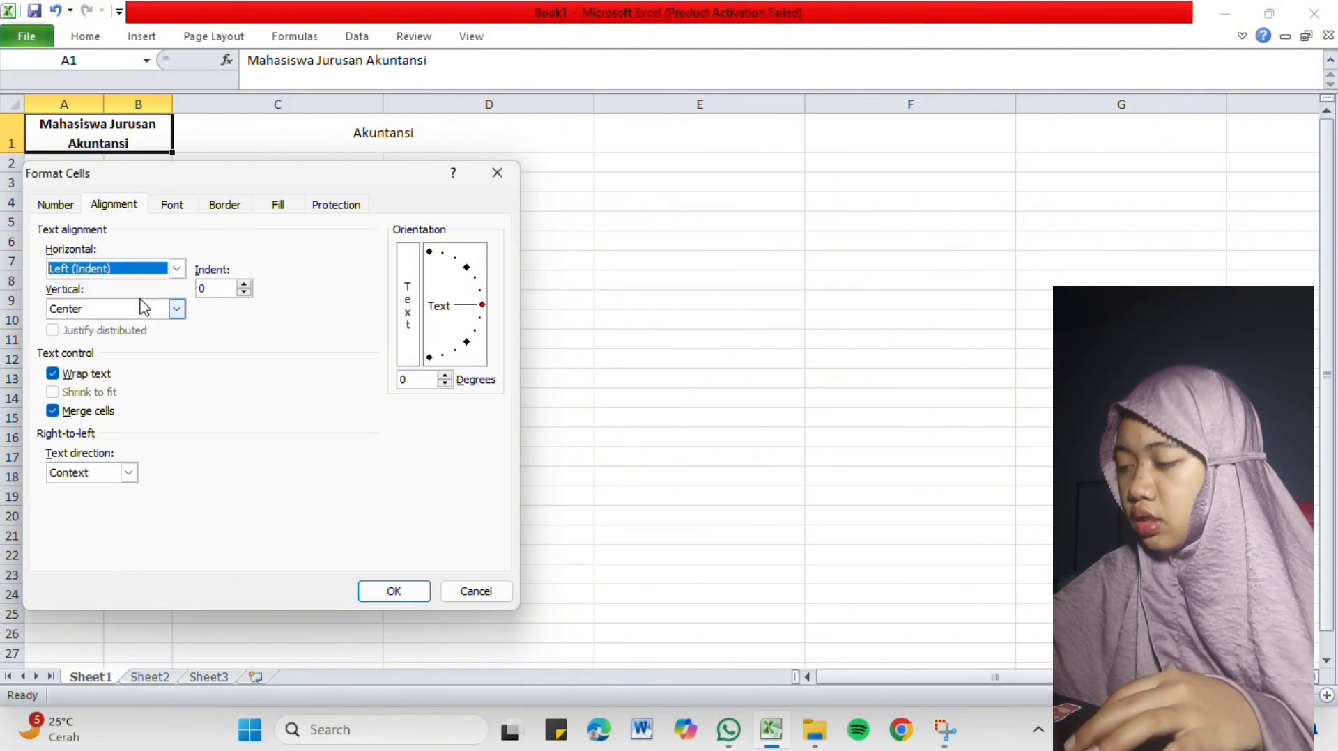
click(175, 310)
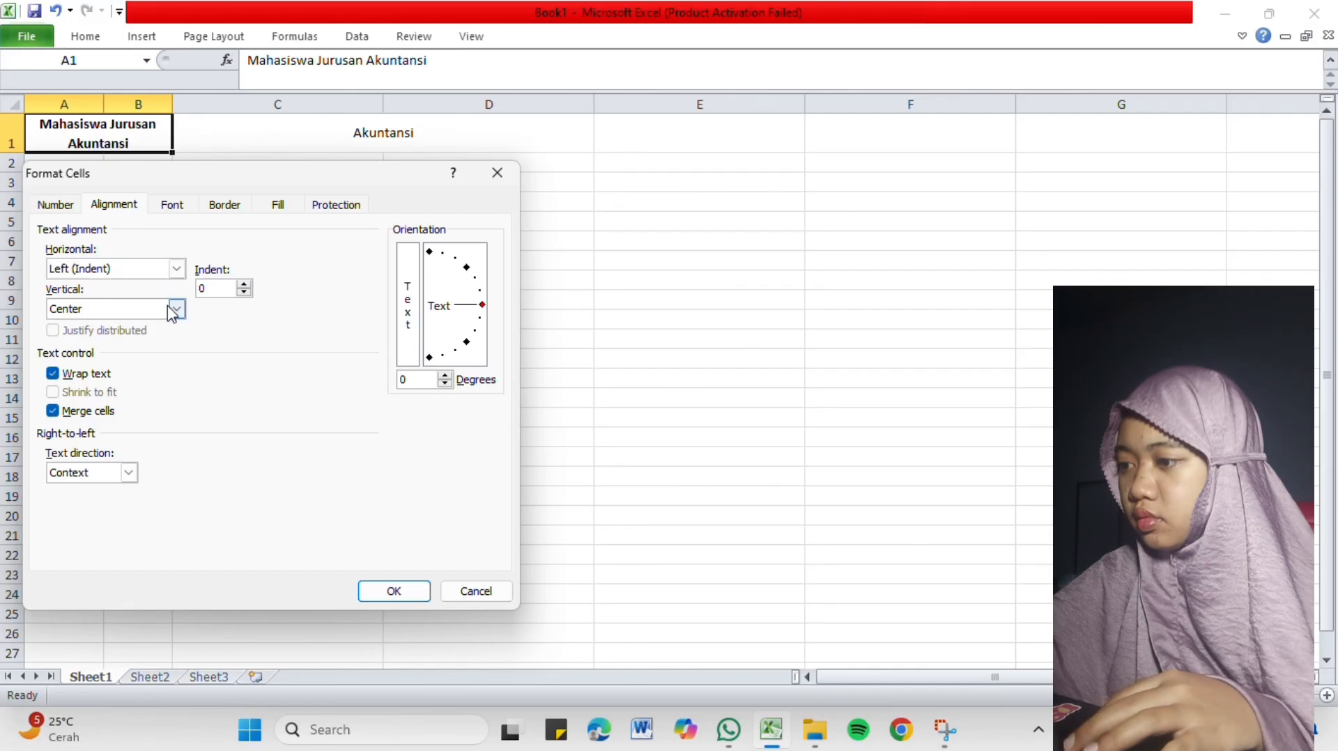
click(174, 310)
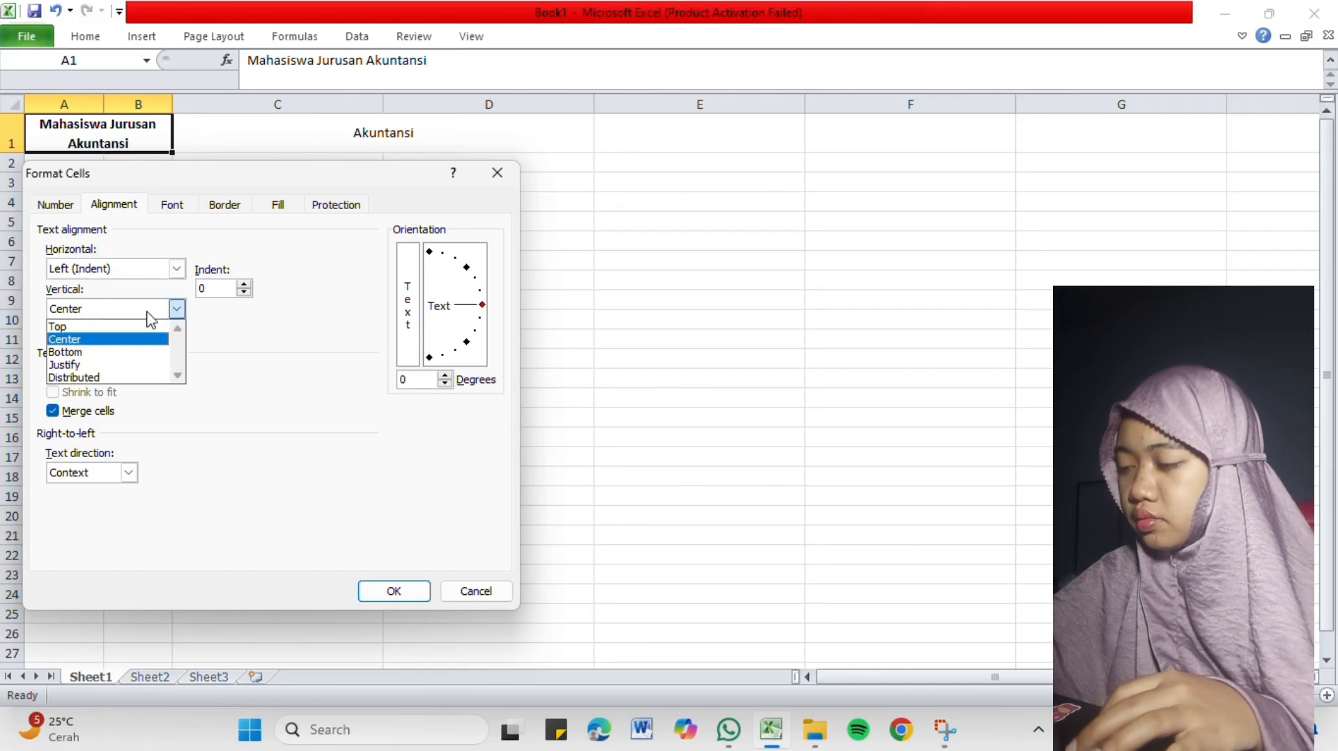
click(120, 330)
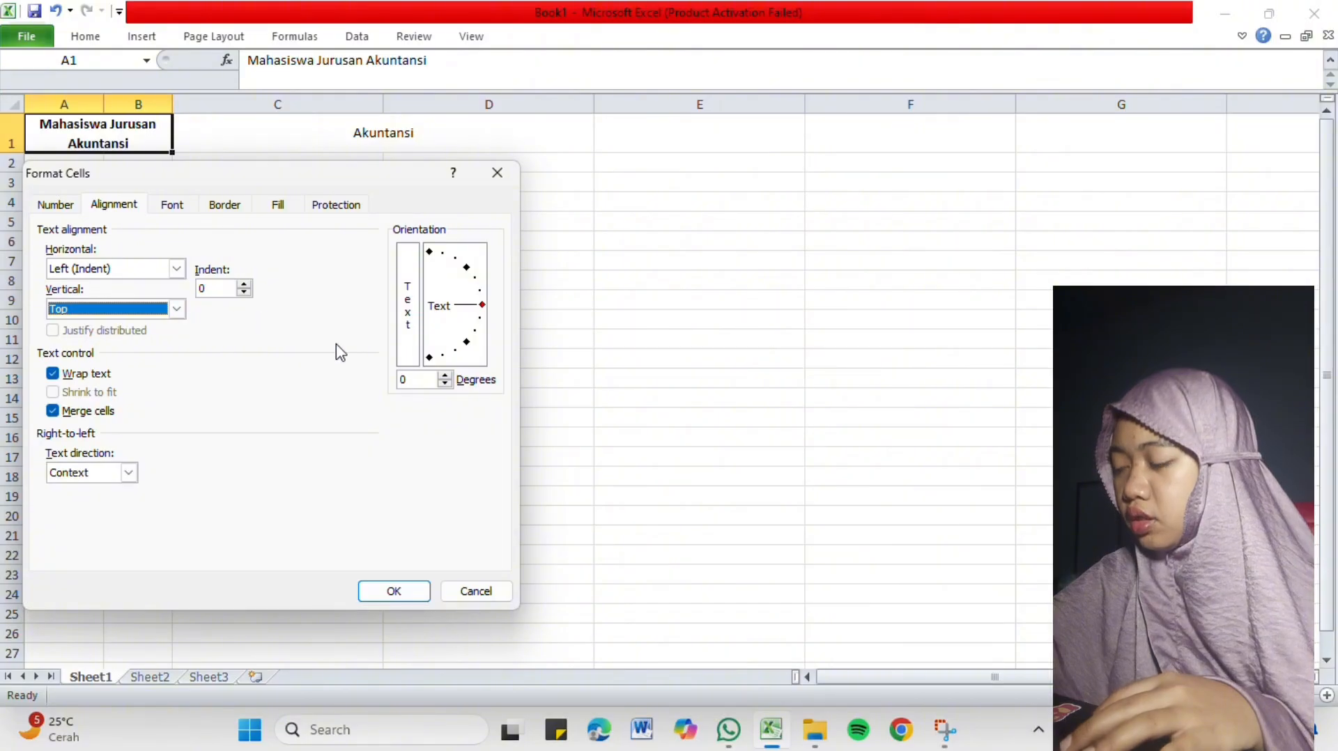
click(388, 590)
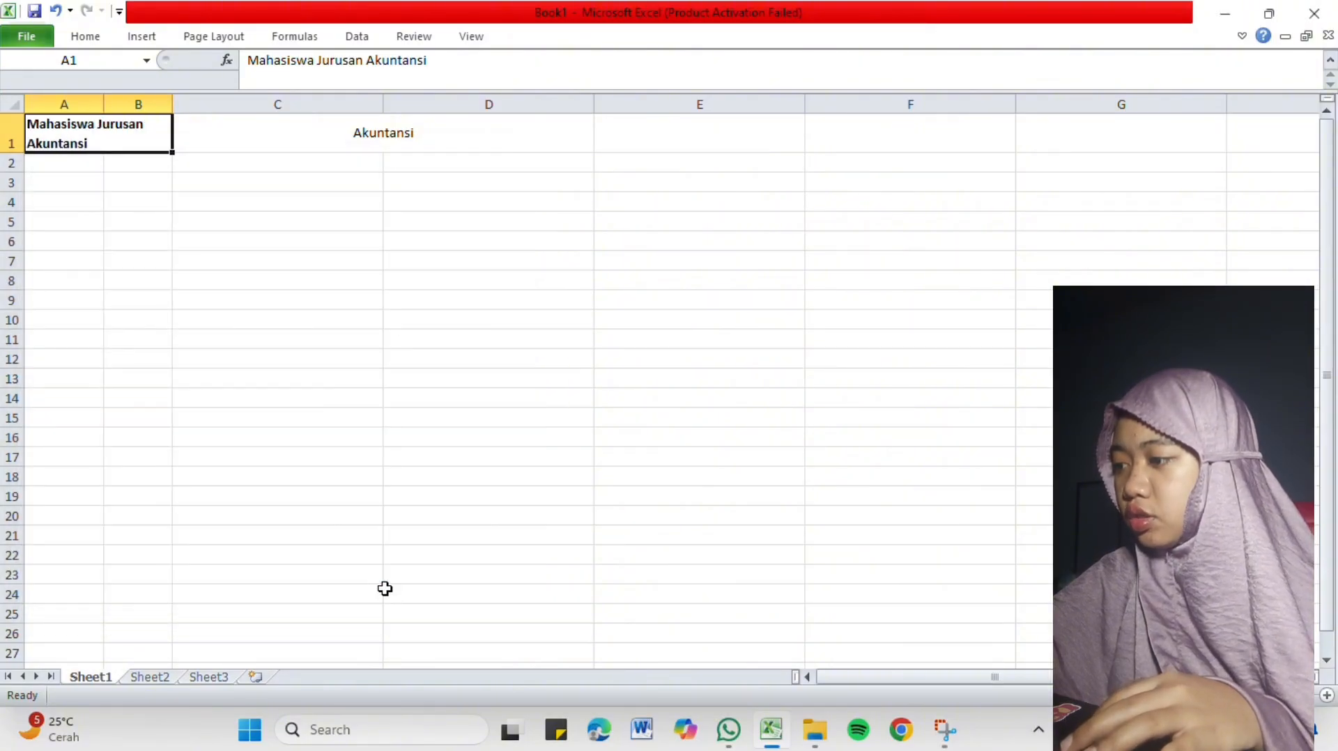
key(ctrl+z)
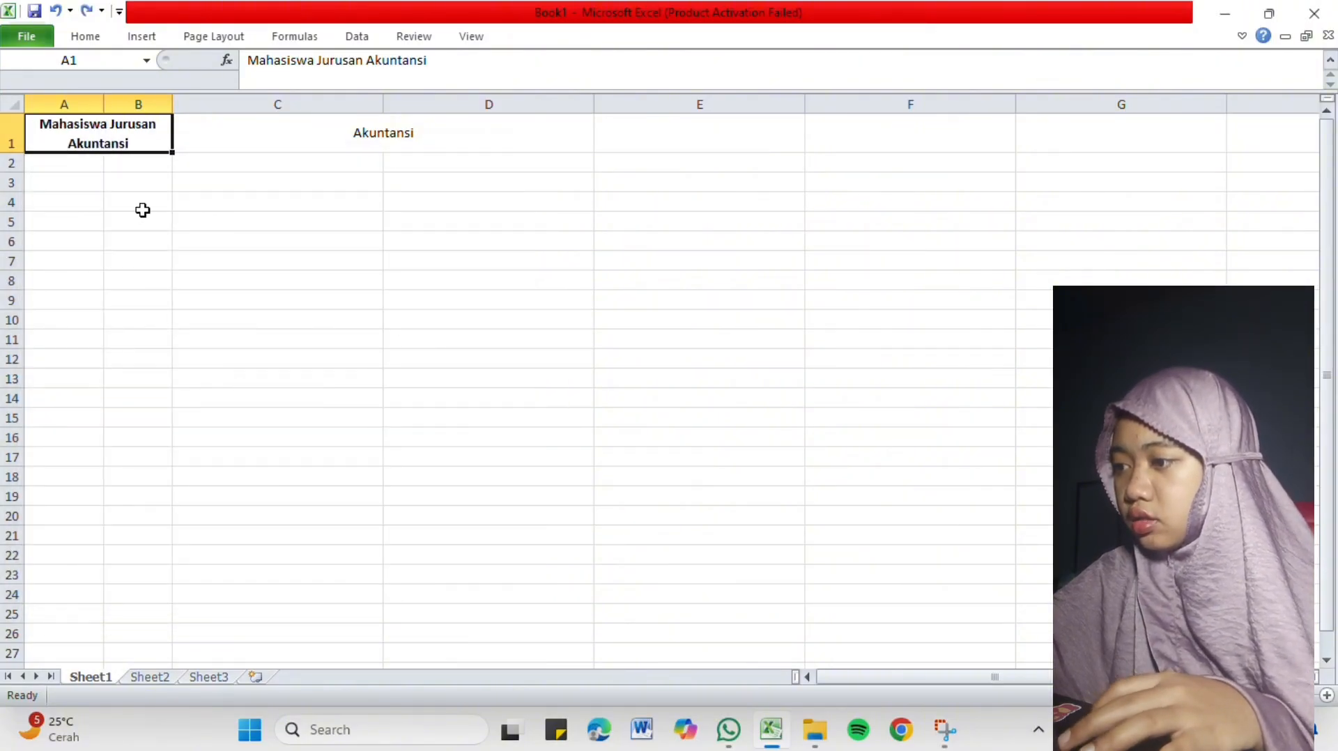
Open Format Cells for the merged heading, try the Bold Italic and Italic font styles, and choose Regular.
right_click(157, 128)
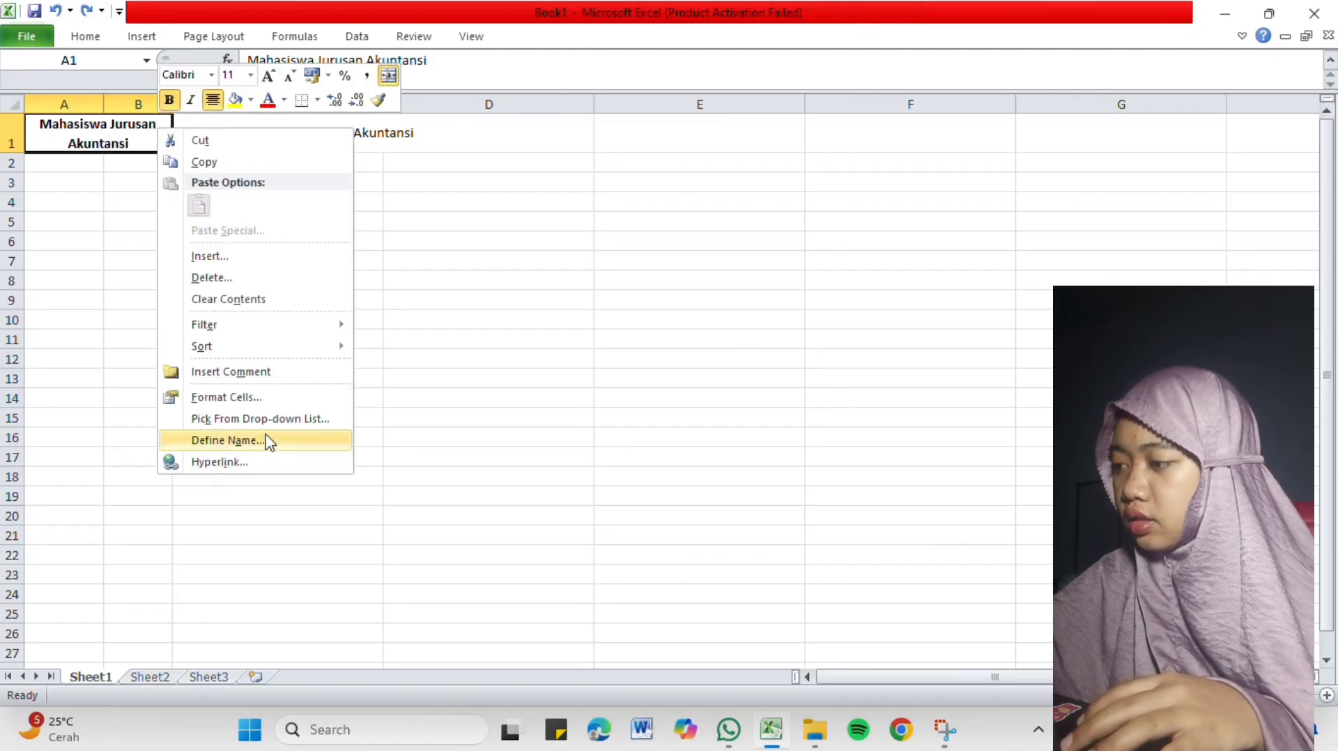
click(262, 403)
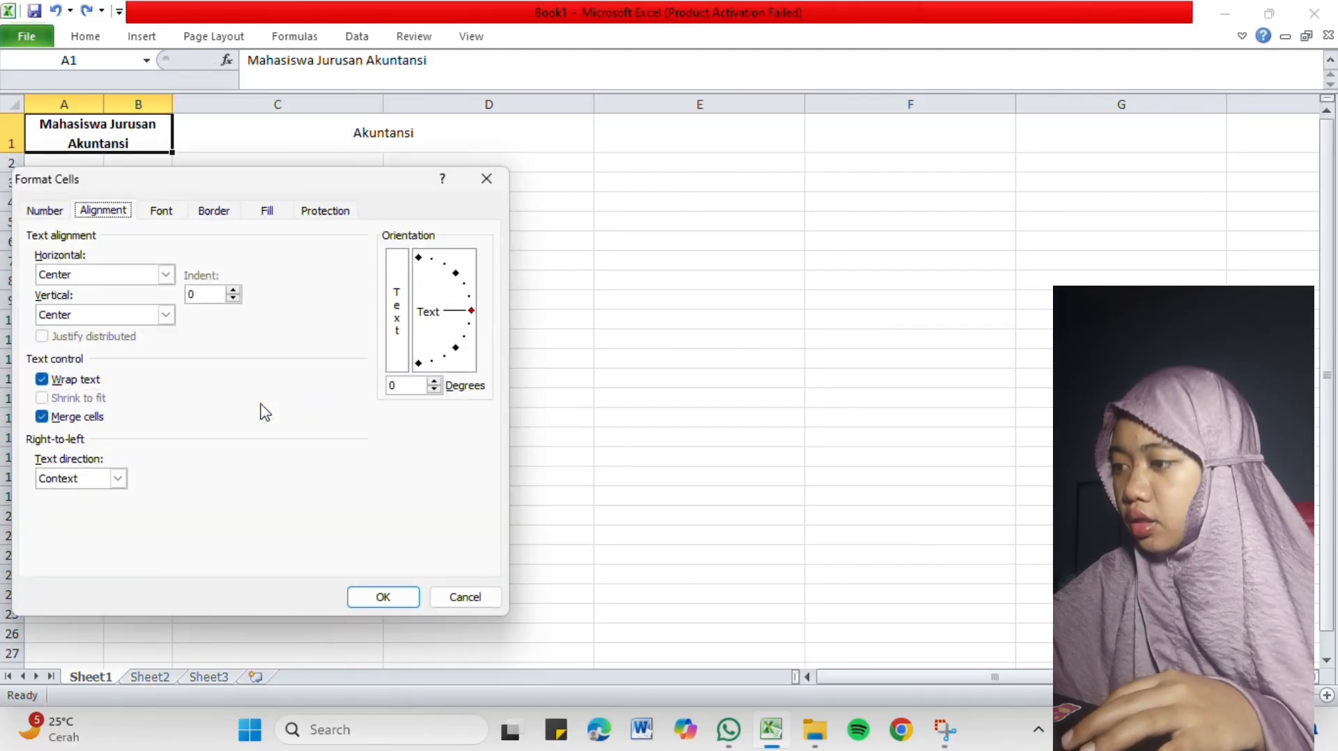
click(169, 214)
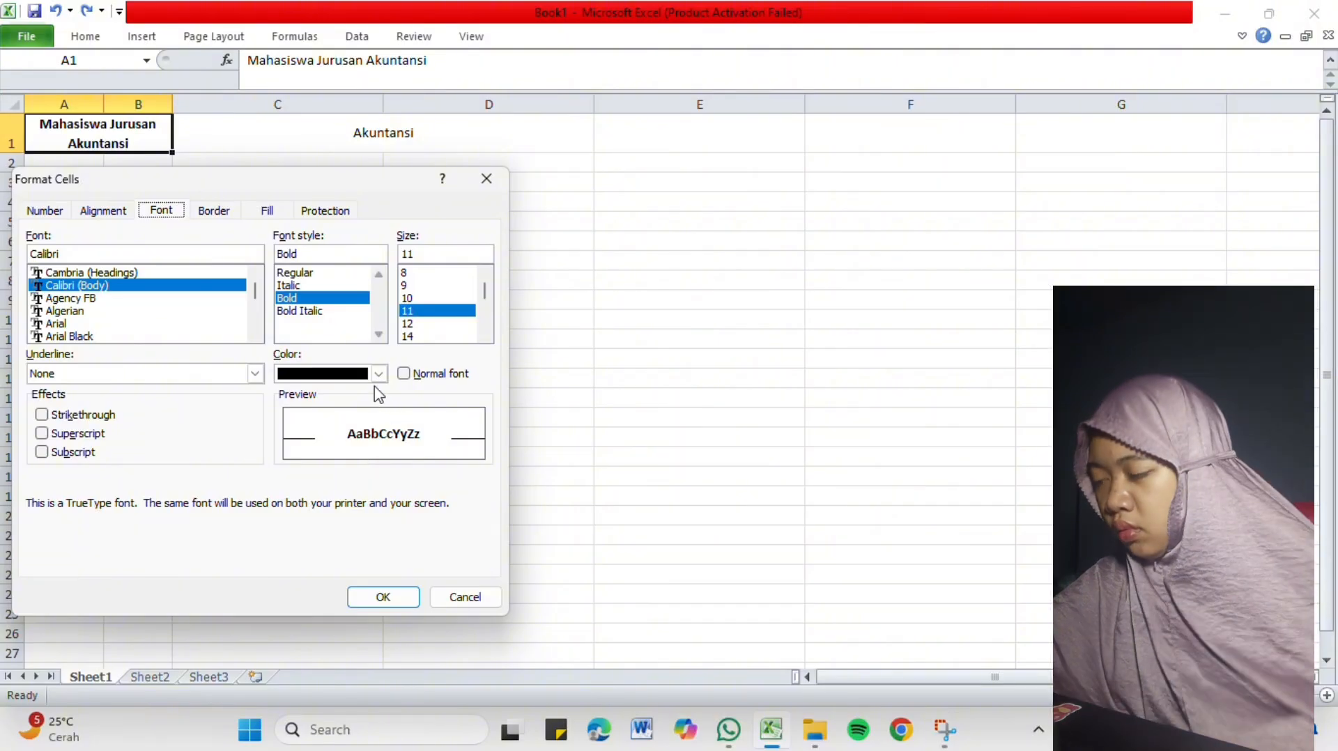
click(333, 311)
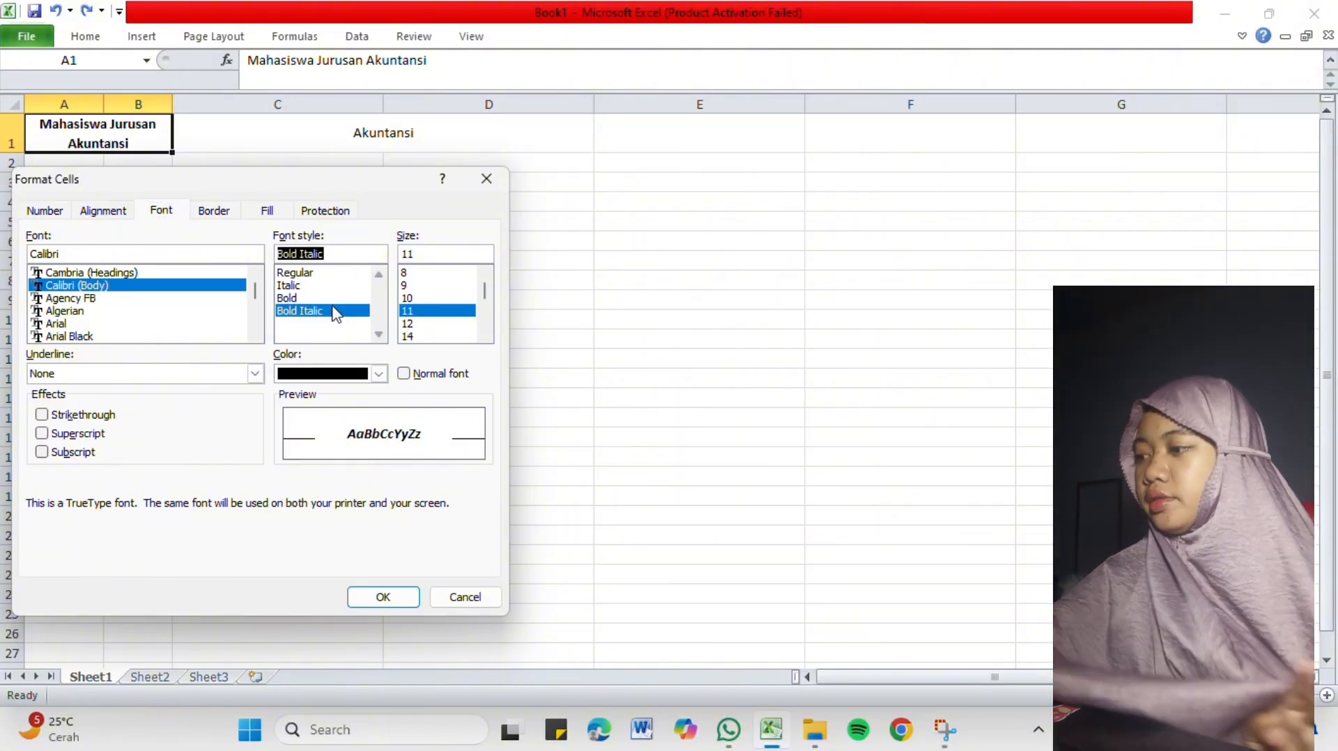
click(329, 287)
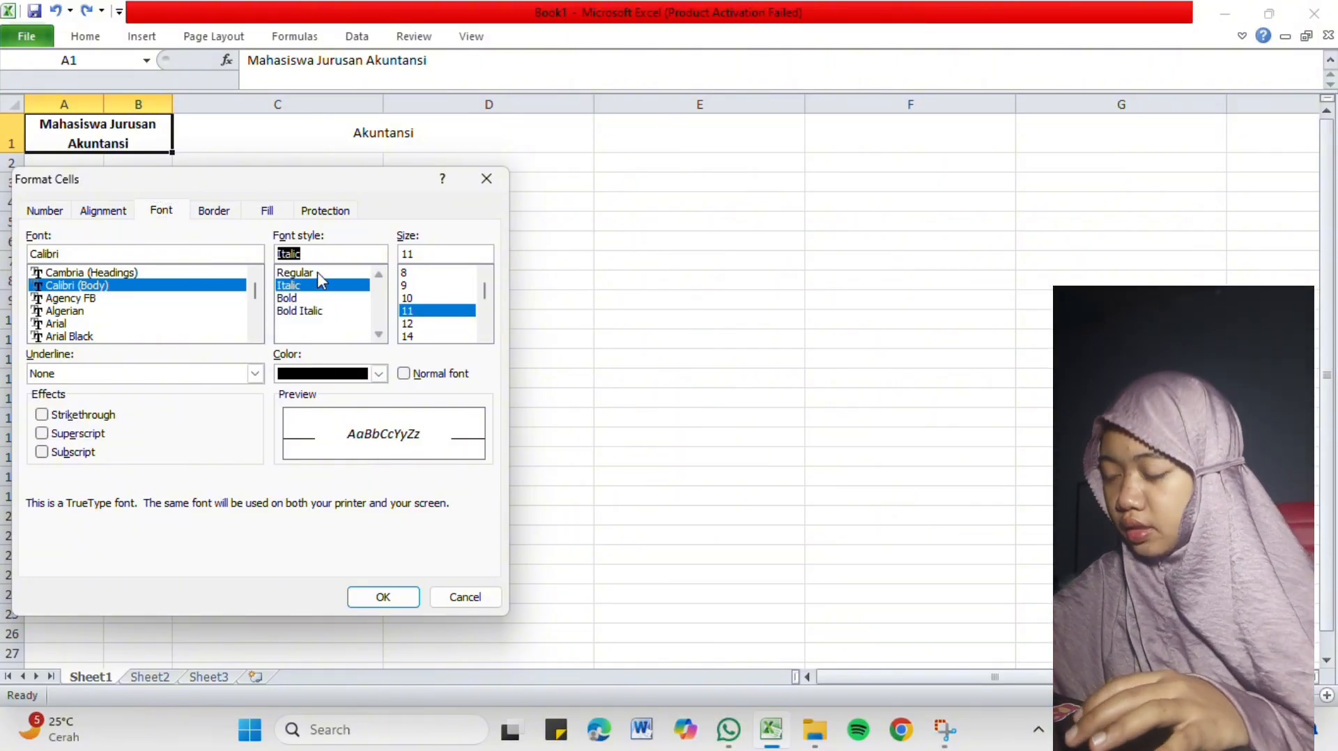
click(317, 272)
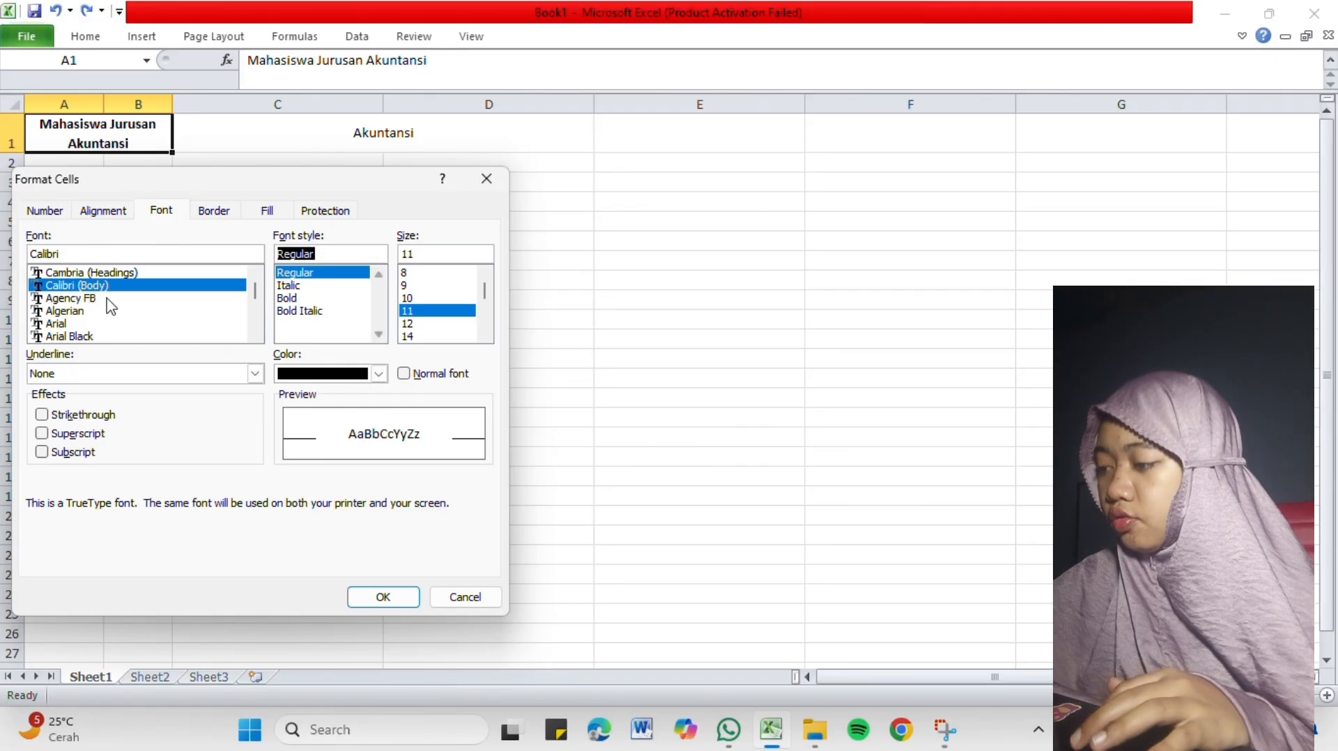
Try the Century font for the heading, choose Century Gothic instead, and browse the available font sizes.
drag(255, 291, 256, 297)
click(143, 311)
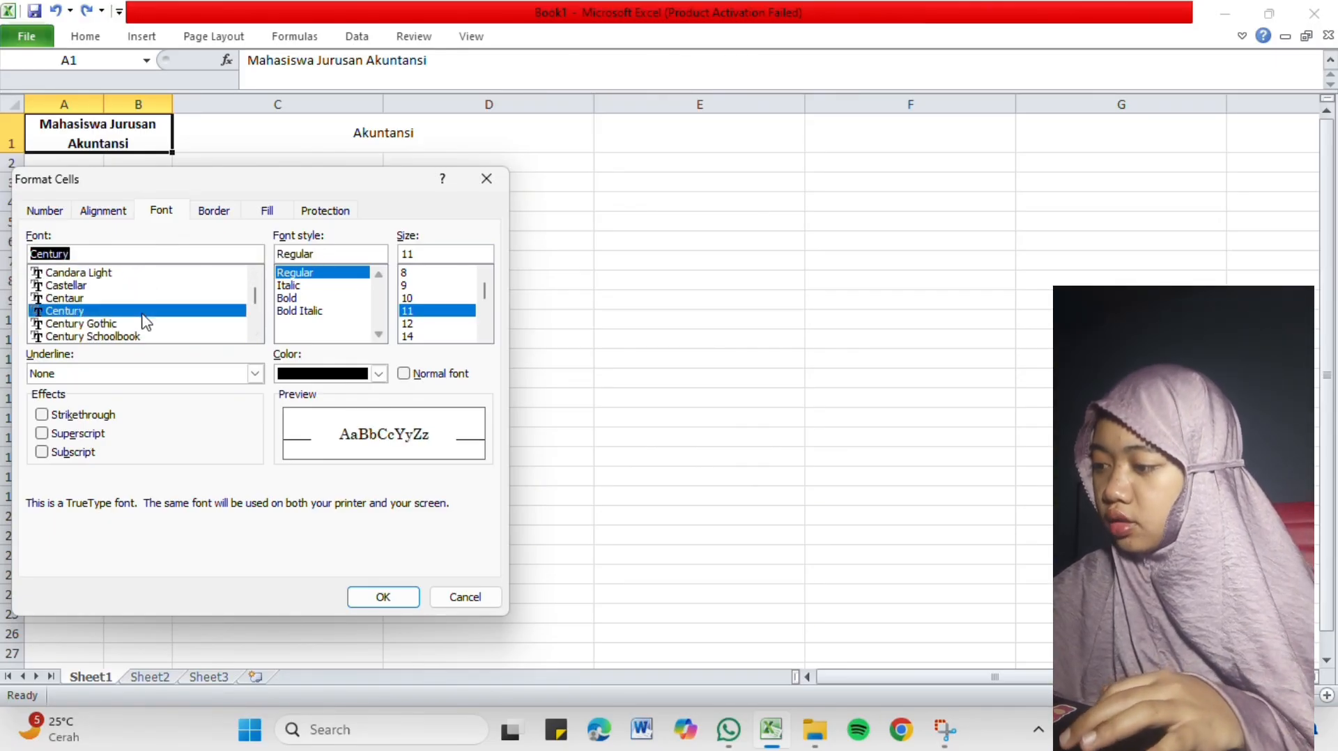
click(142, 325)
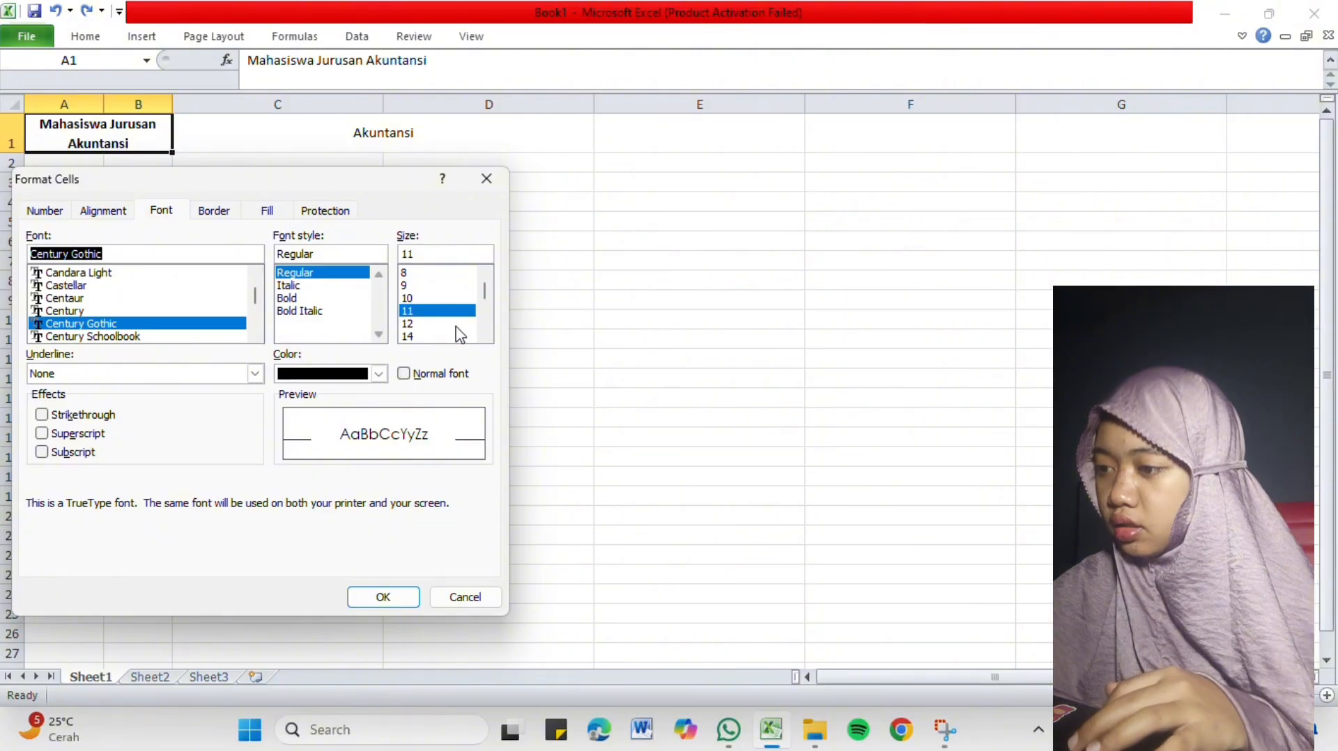
drag(485, 298, 485, 308)
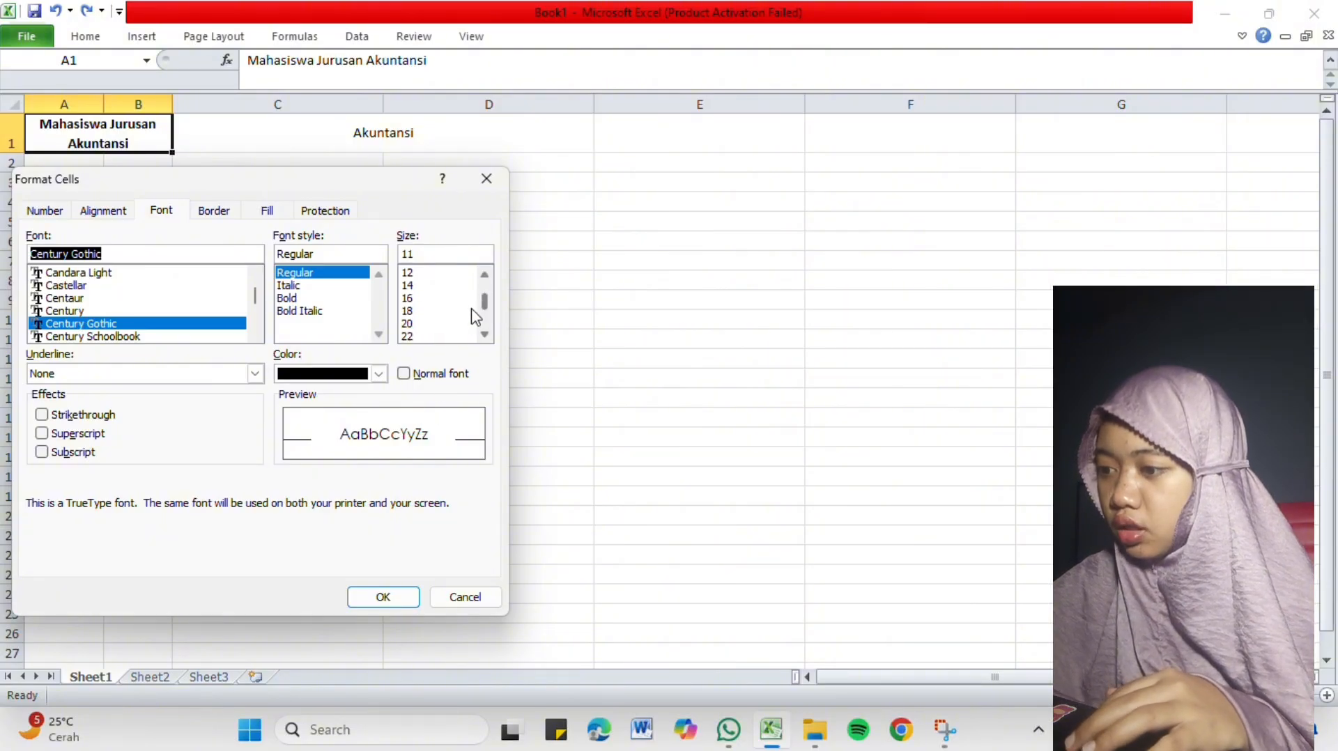
Try a Double underline on the heading font and set the underline back to None.
click(255, 374)
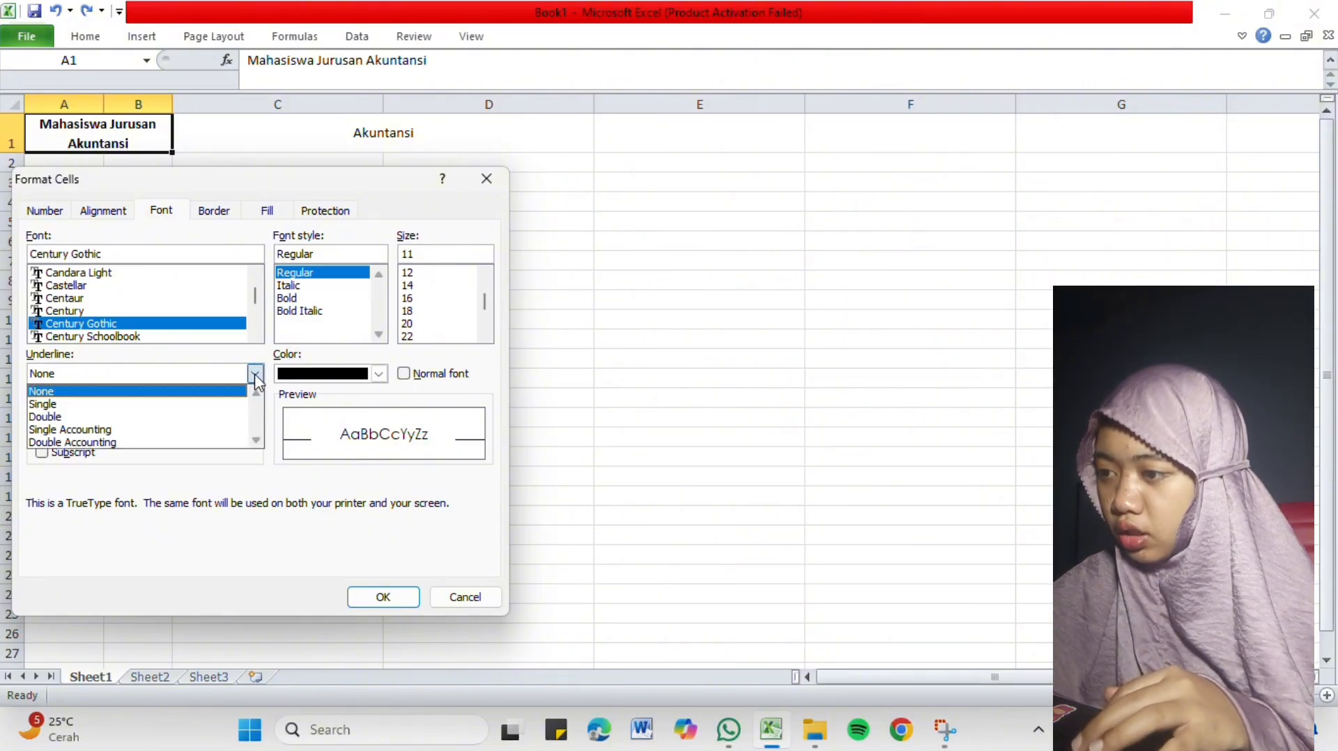
click(149, 417)
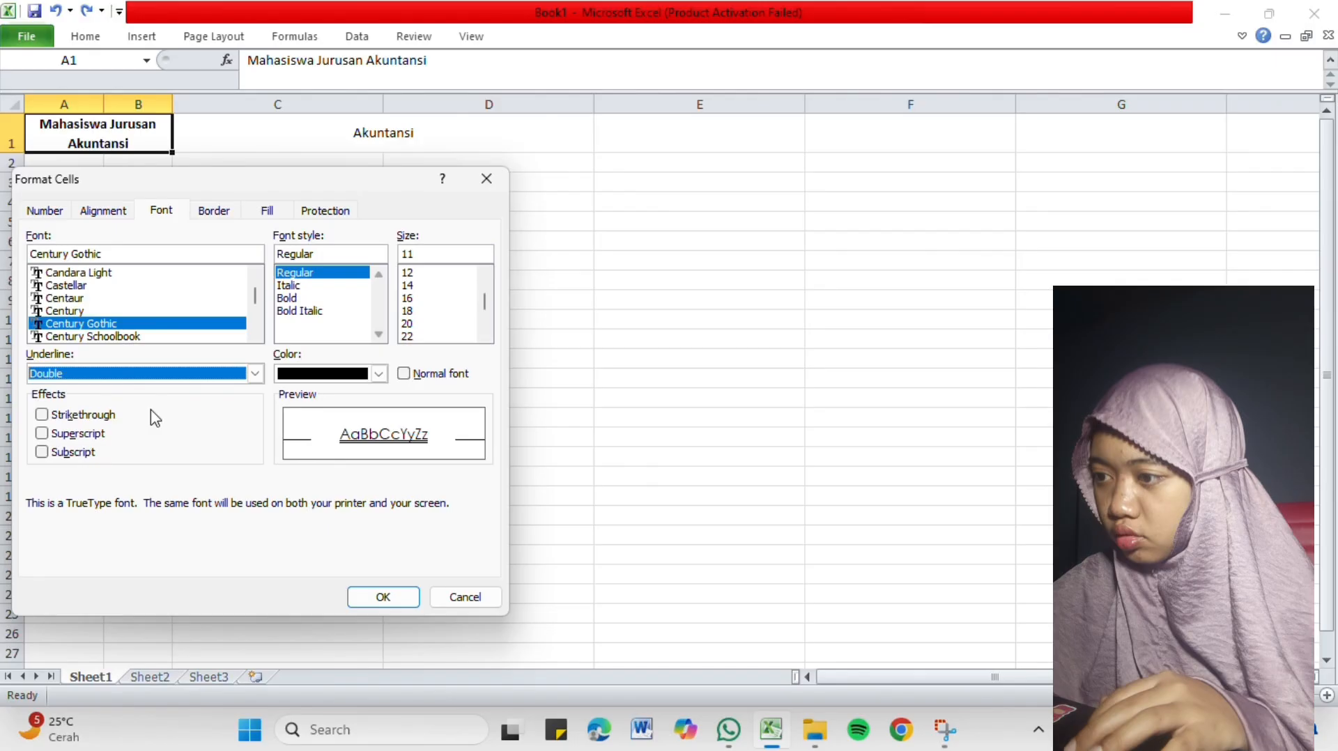
click(252, 376)
click(205, 391)
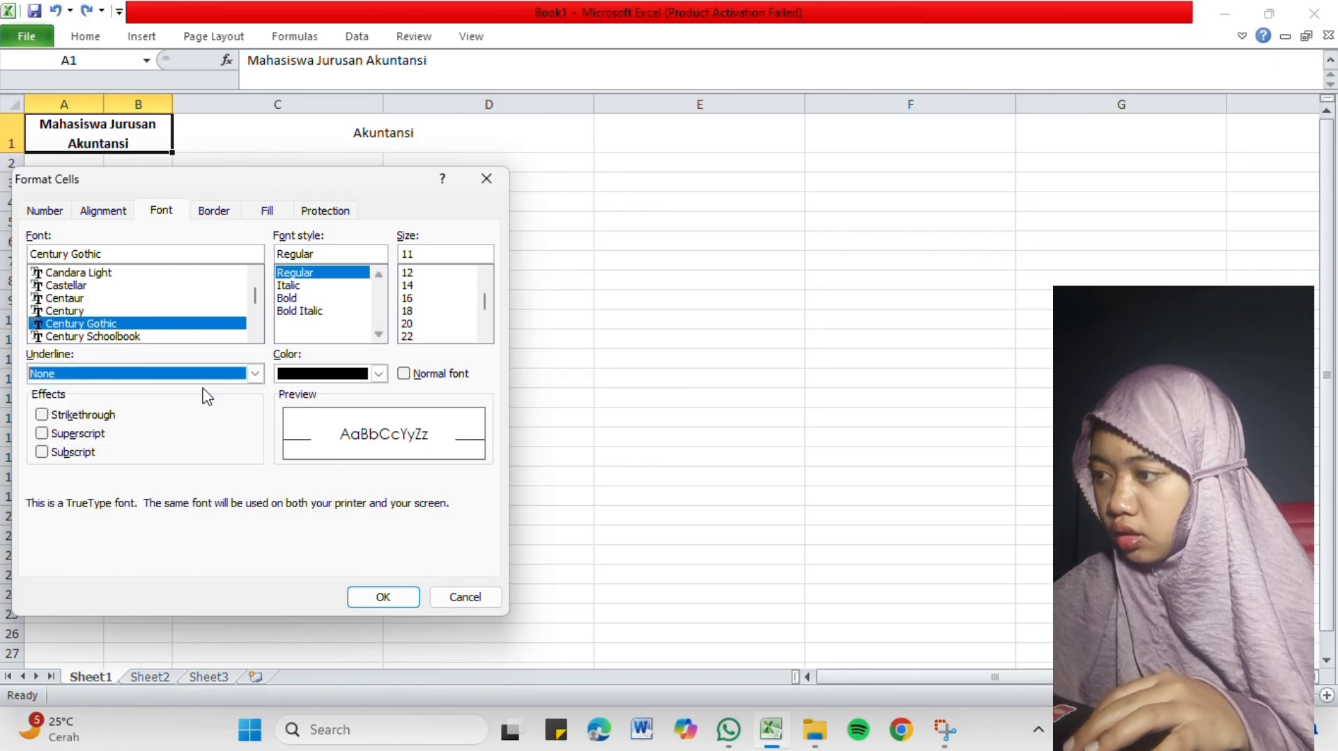
Turn the Strikethrough, Superscript and Subscript font effects on and off one after another.
click(42, 416)
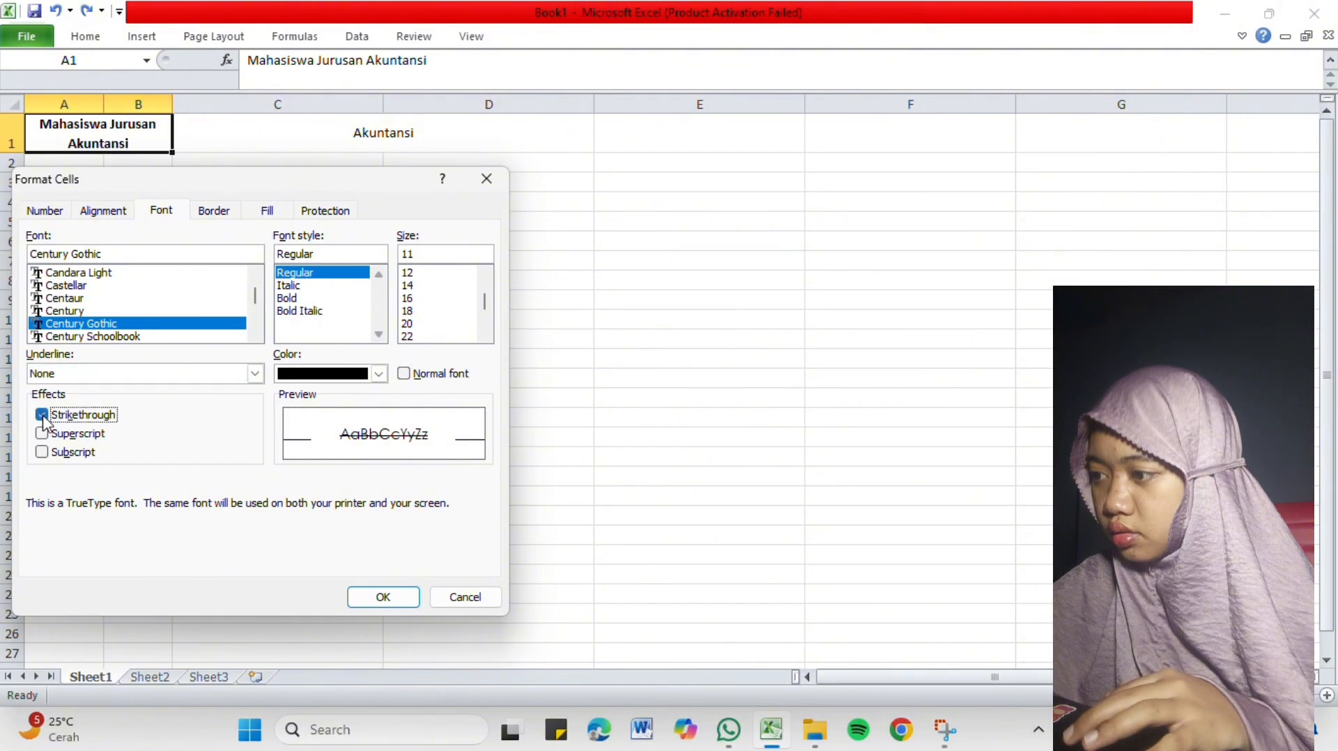
click(43, 417)
click(43, 434)
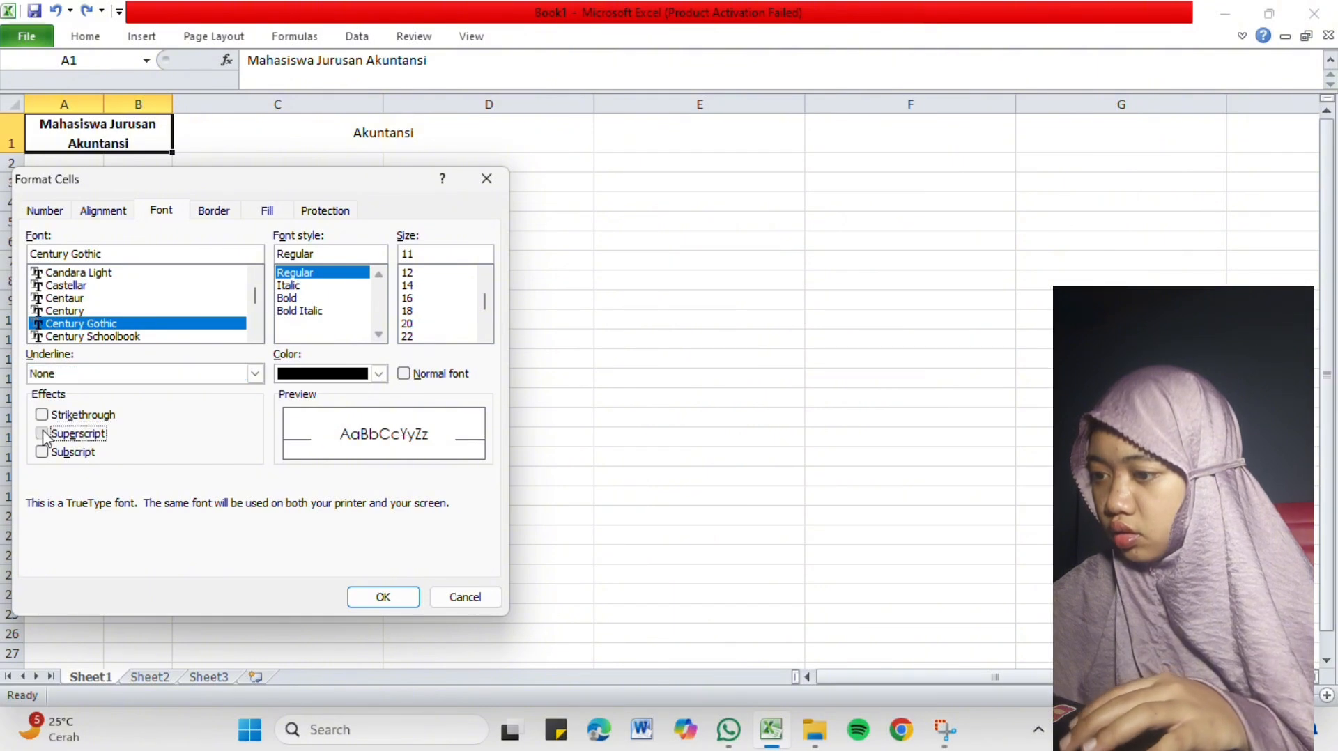
click(43, 435)
click(42, 453)
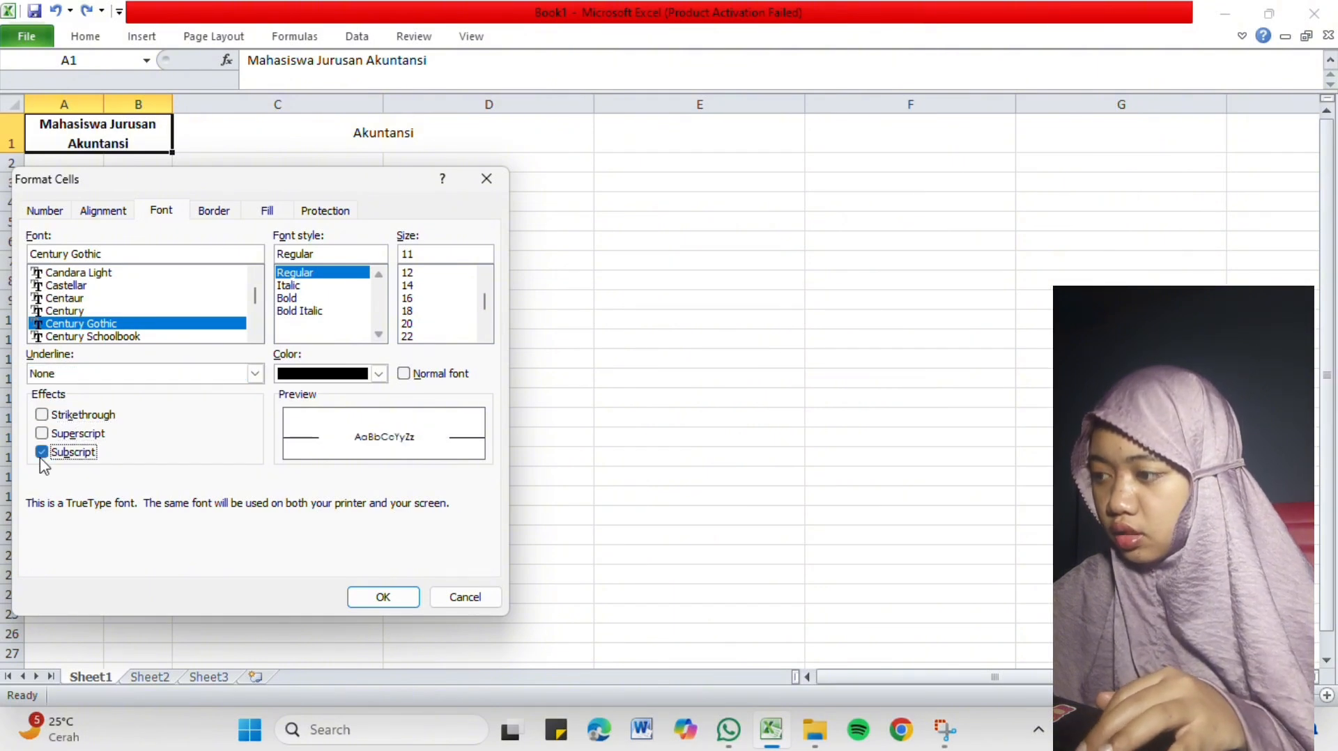
click(44, 454)
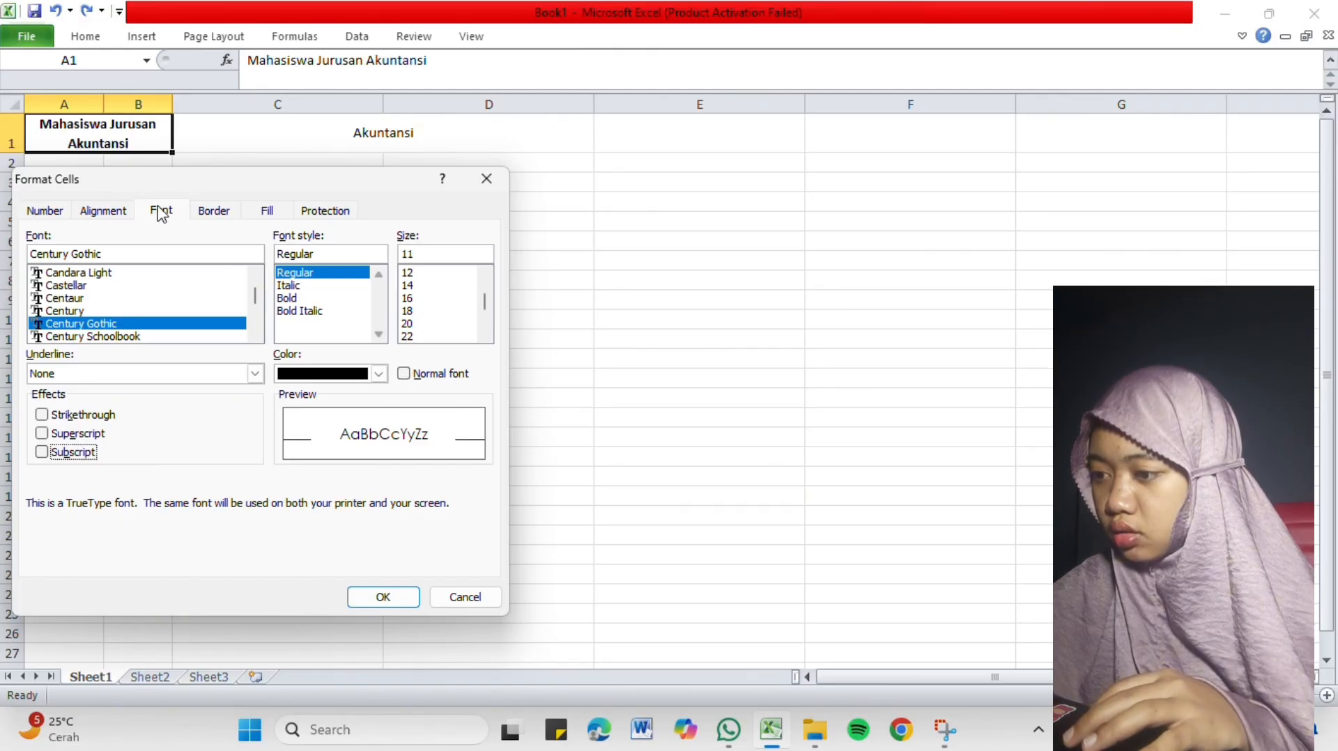
Try top, right, bottom and diagonal borders for the heading cell in Format Cells, and remove the diagonal and bottom lines.
click(230, 215)
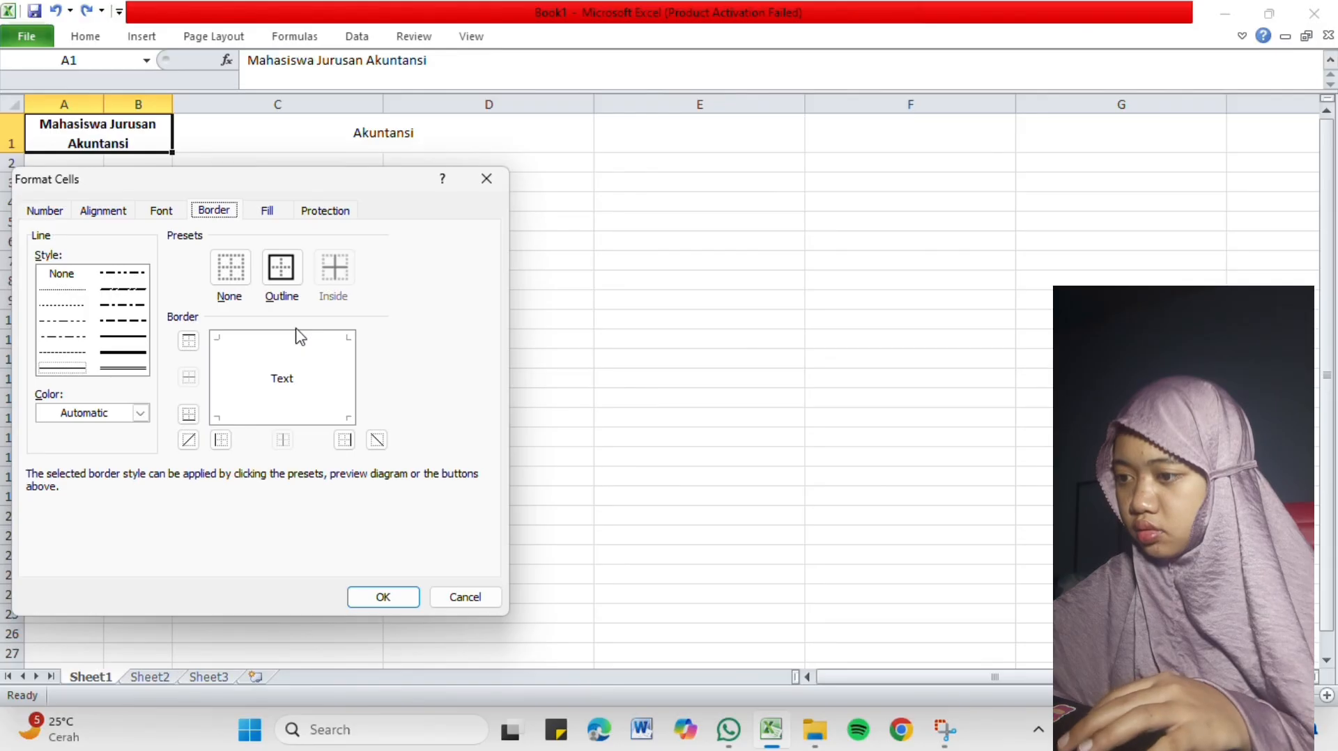
click(278, 341)
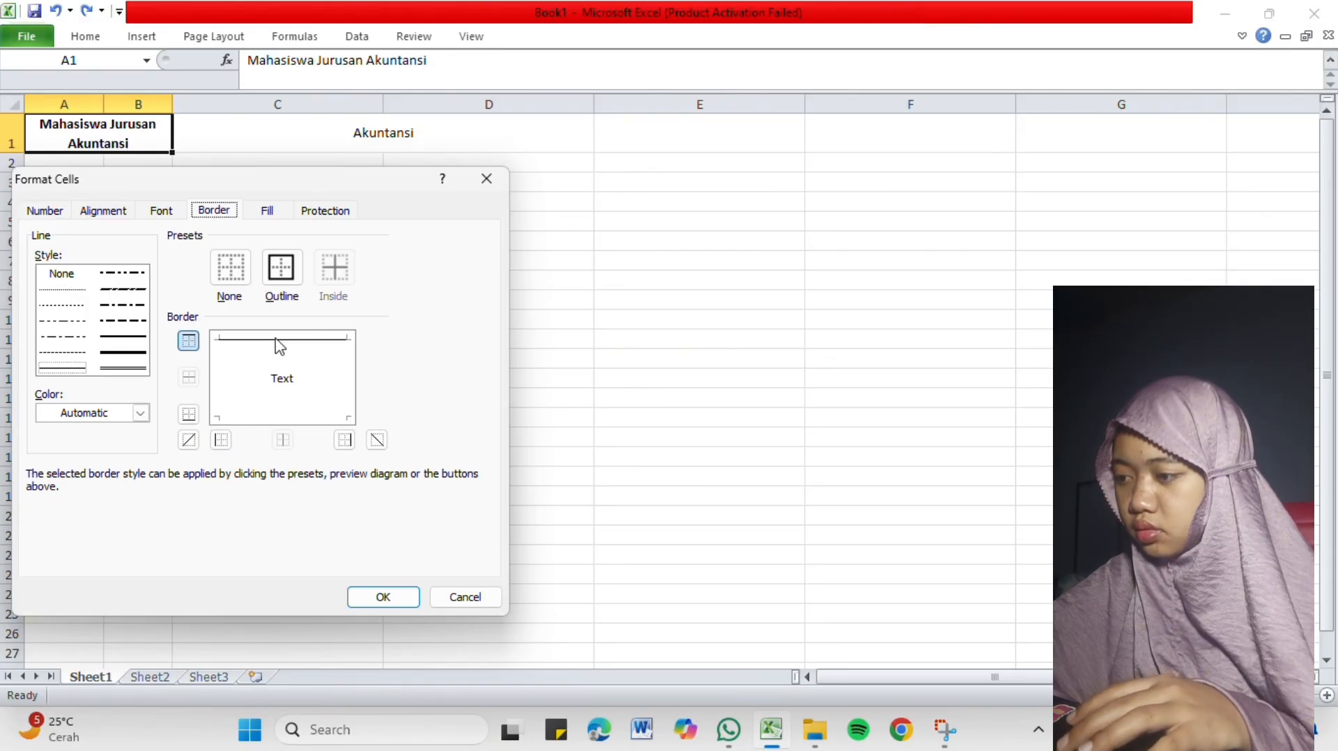
click(349, 397)
click(239, 394)
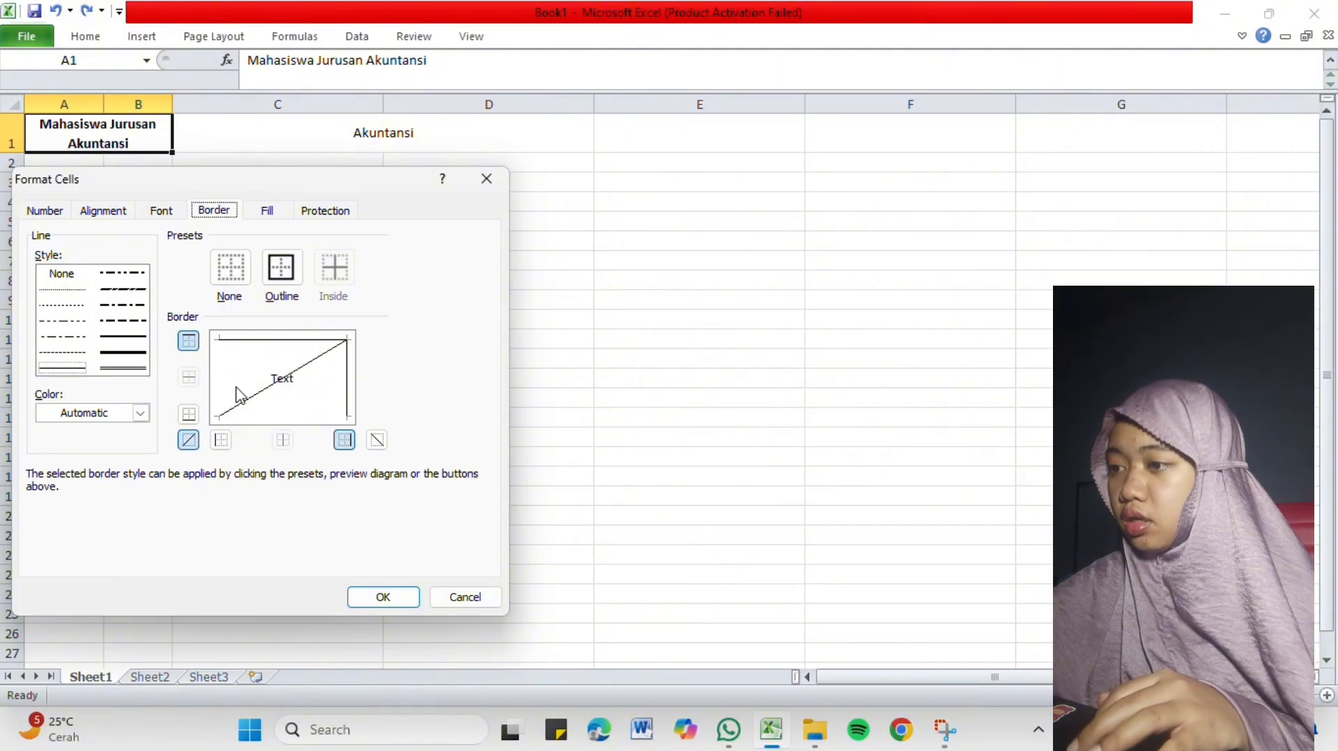
click(287, 416)
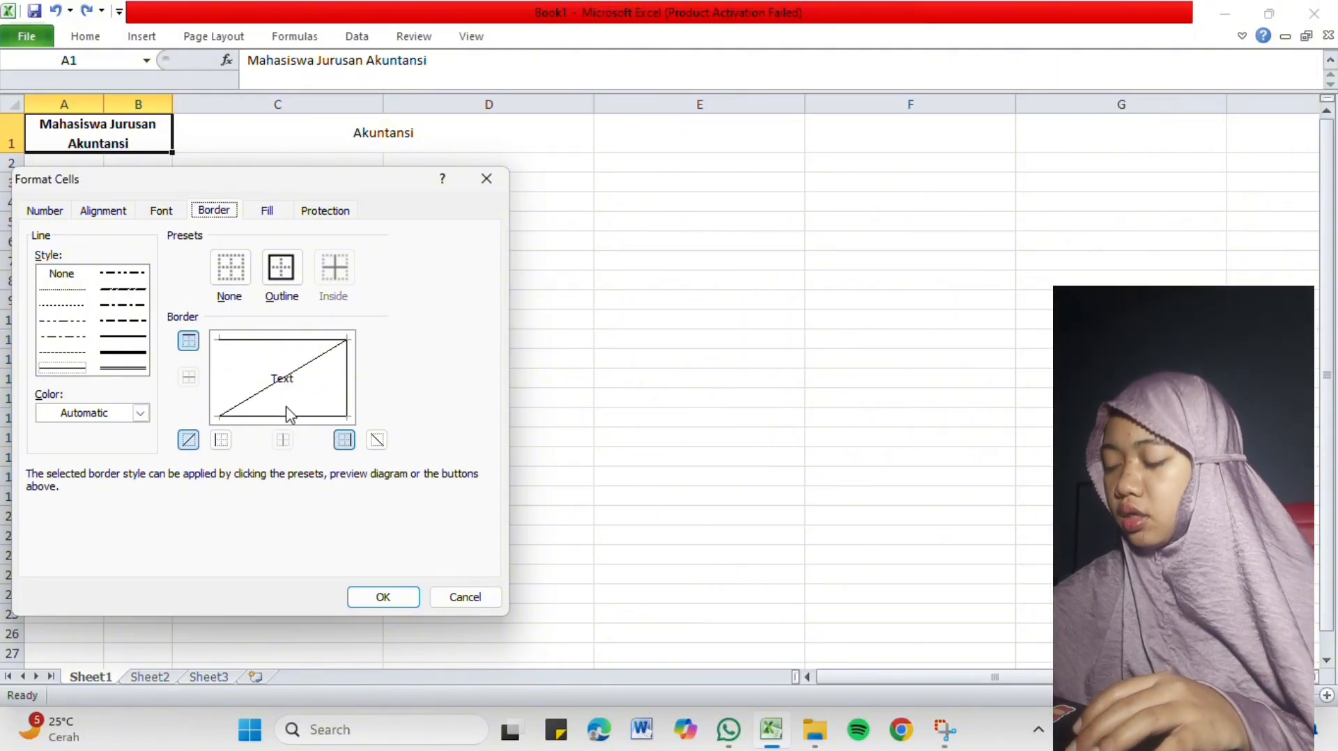
click(276, 366)
click(265, 371)
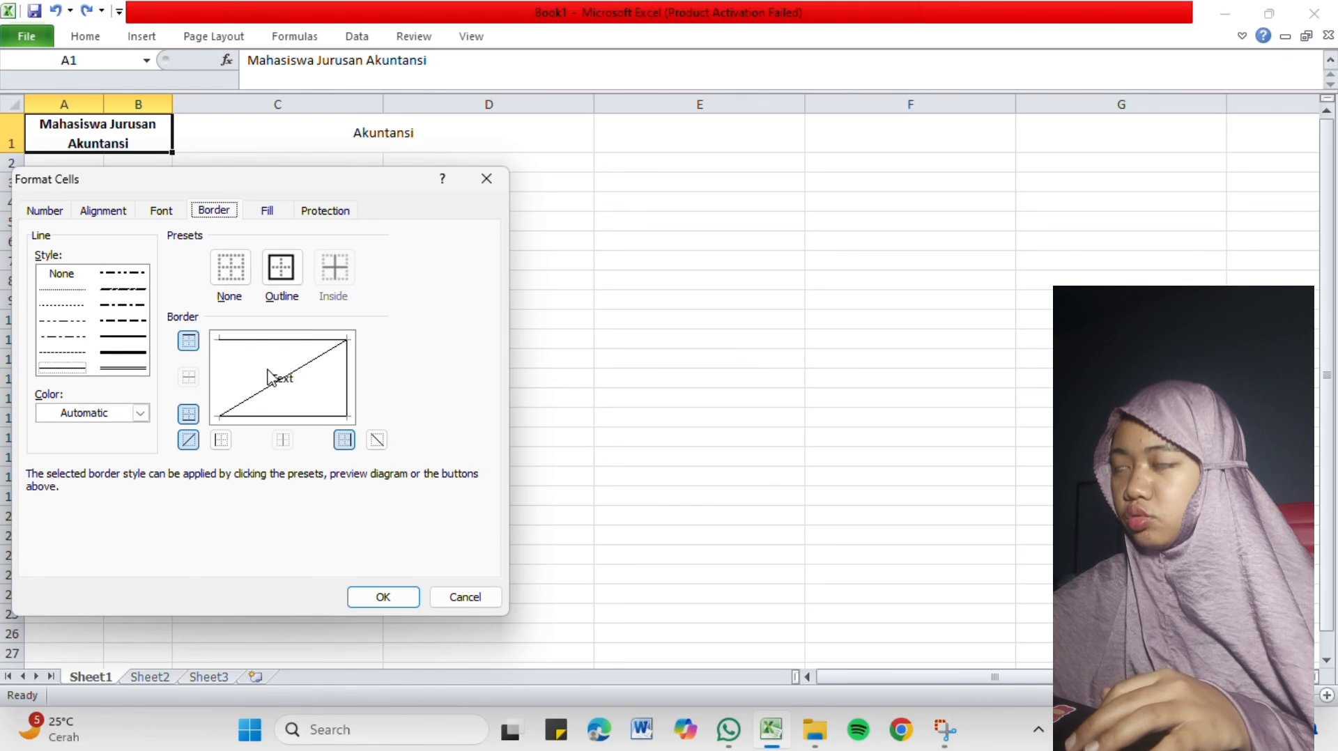
click(288, 382)
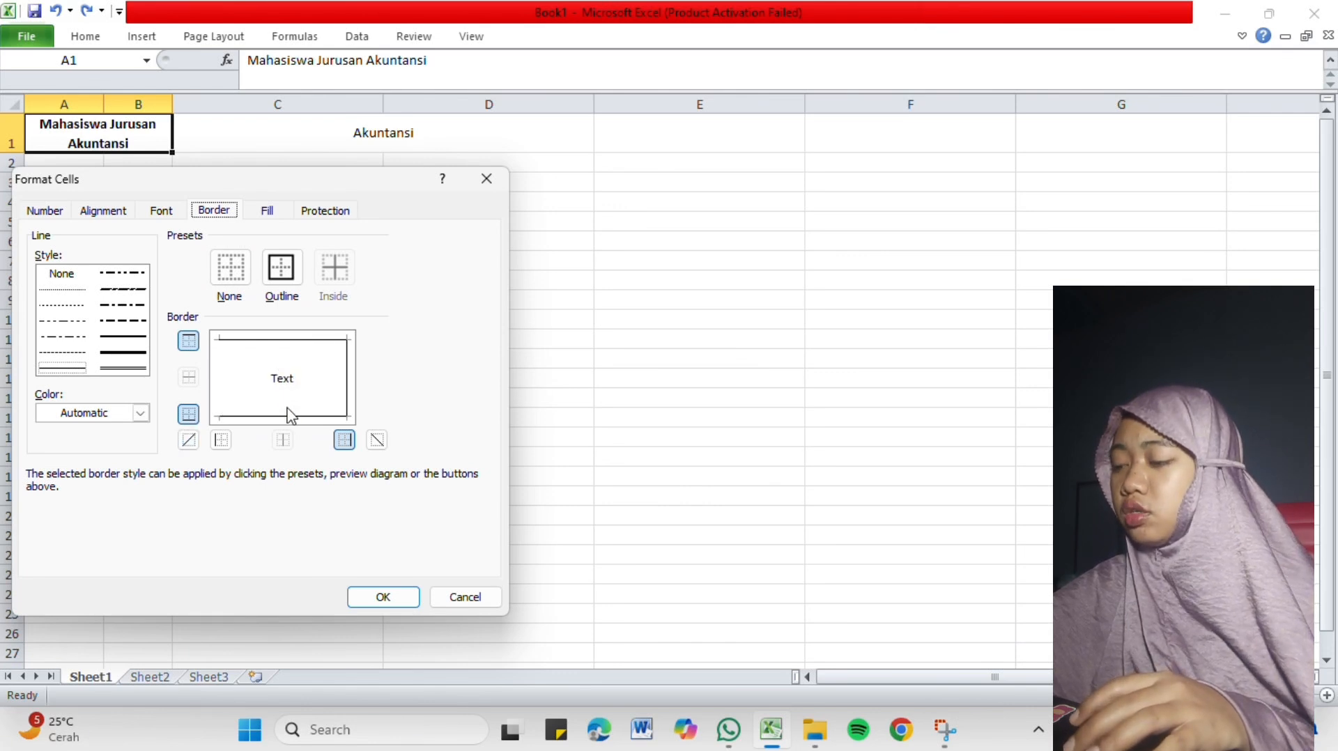
click(291, 416)
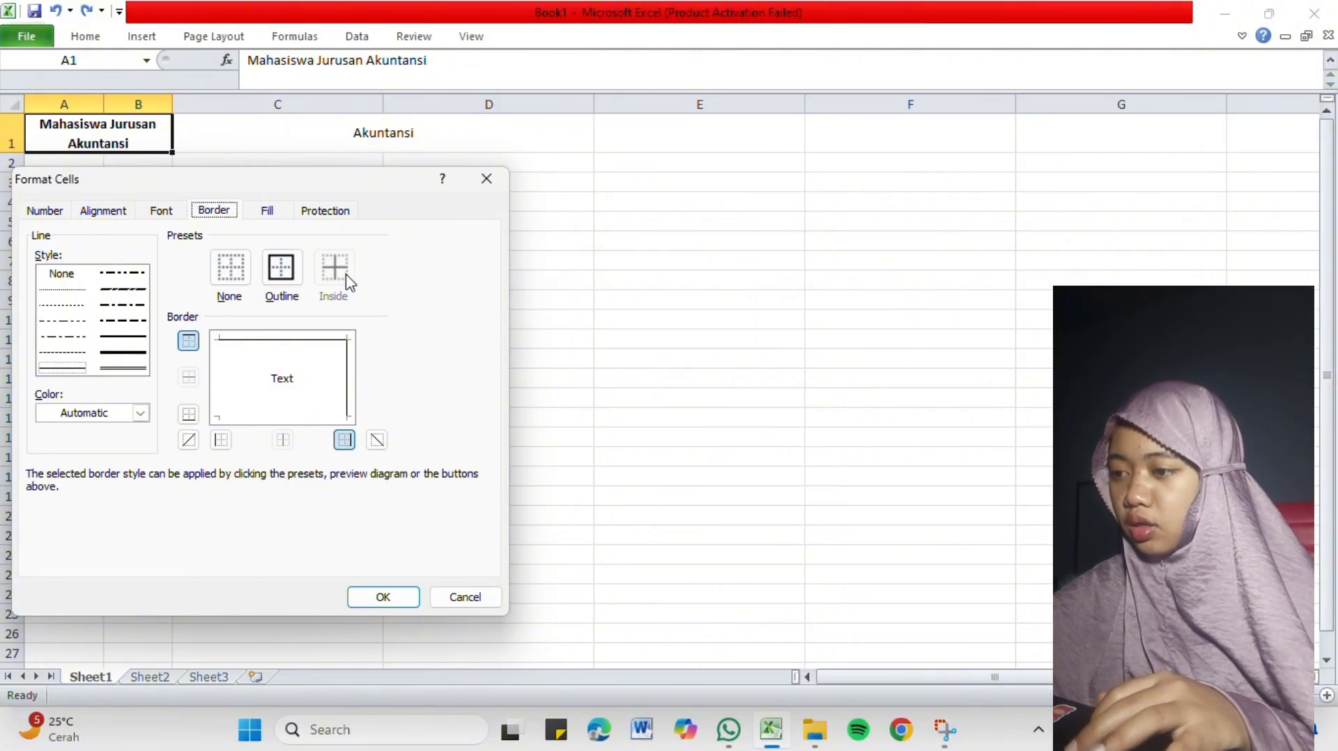
Try the Outline border preset on the heading cell and clear all its borders with the None preset.
click(270, 279)
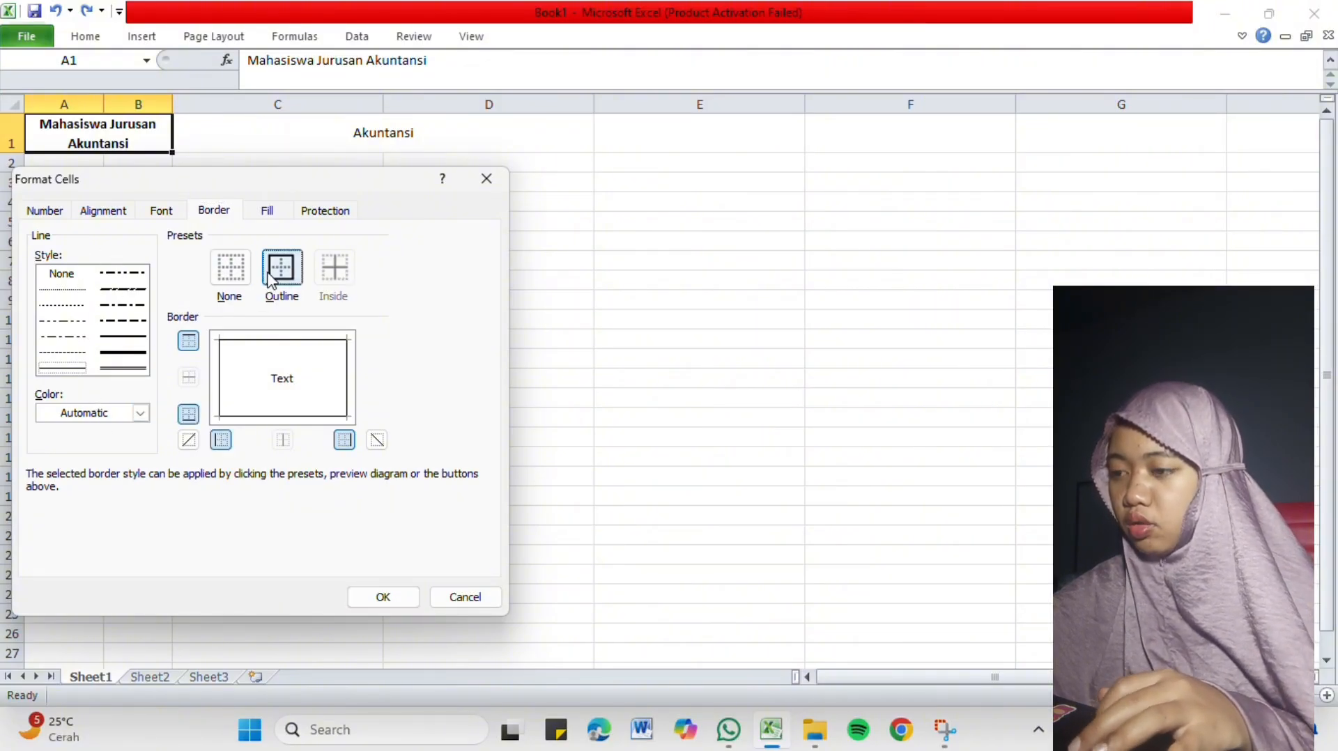
click(228, 277)
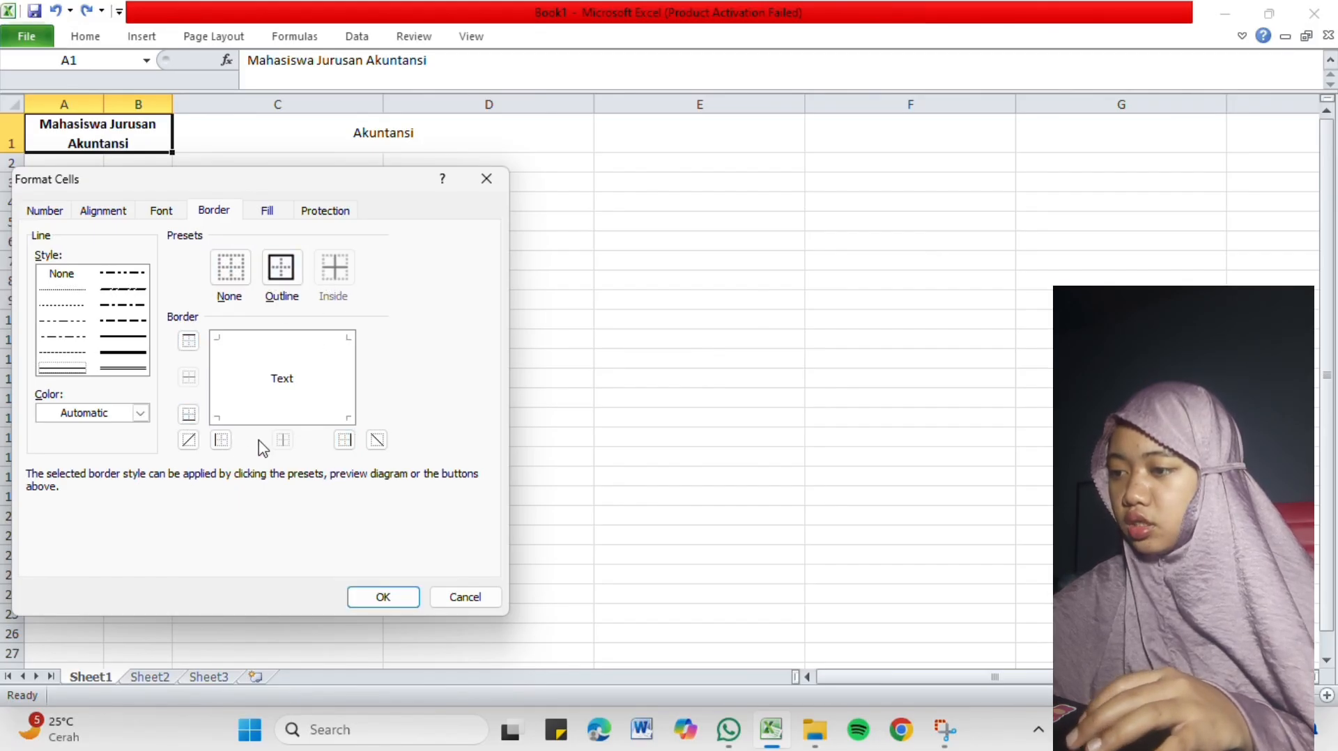
Fill the heading cell A1 with a light purple background and apply the Format Cells settings.
click(282, 212)
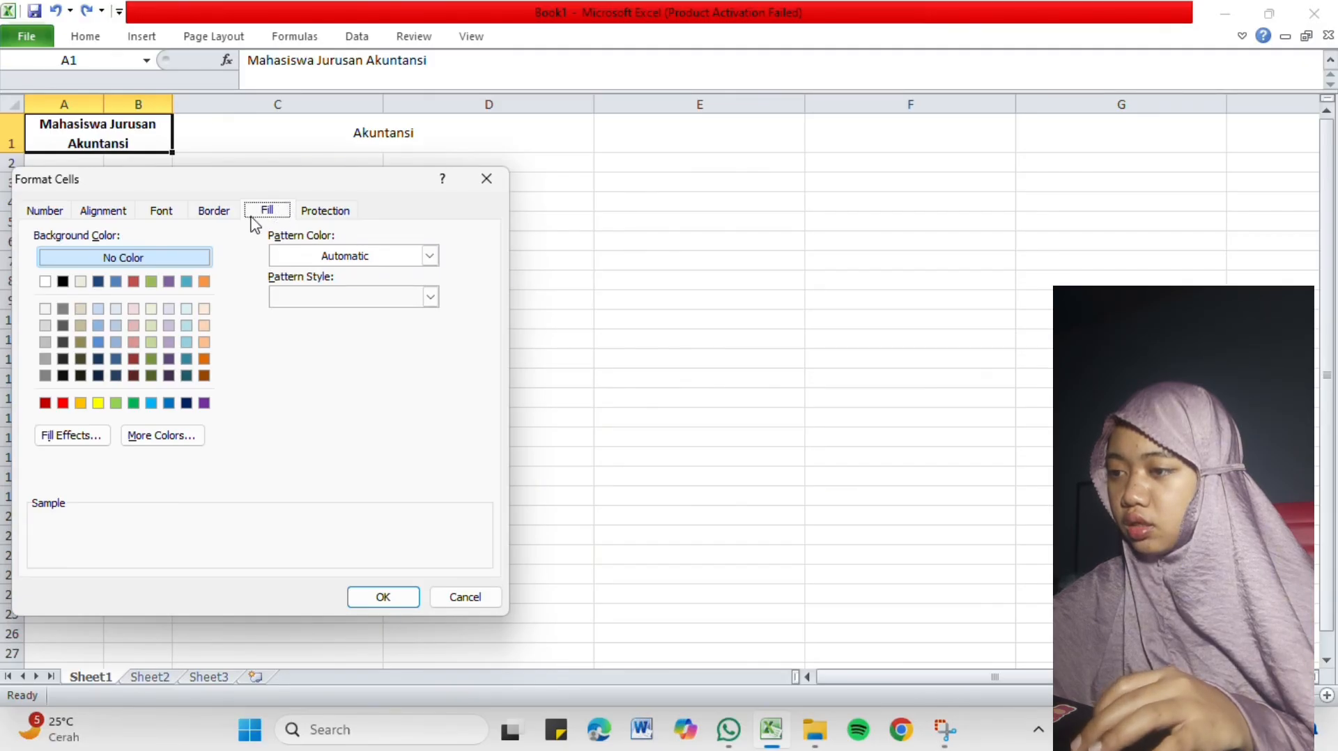
click(63, 281)
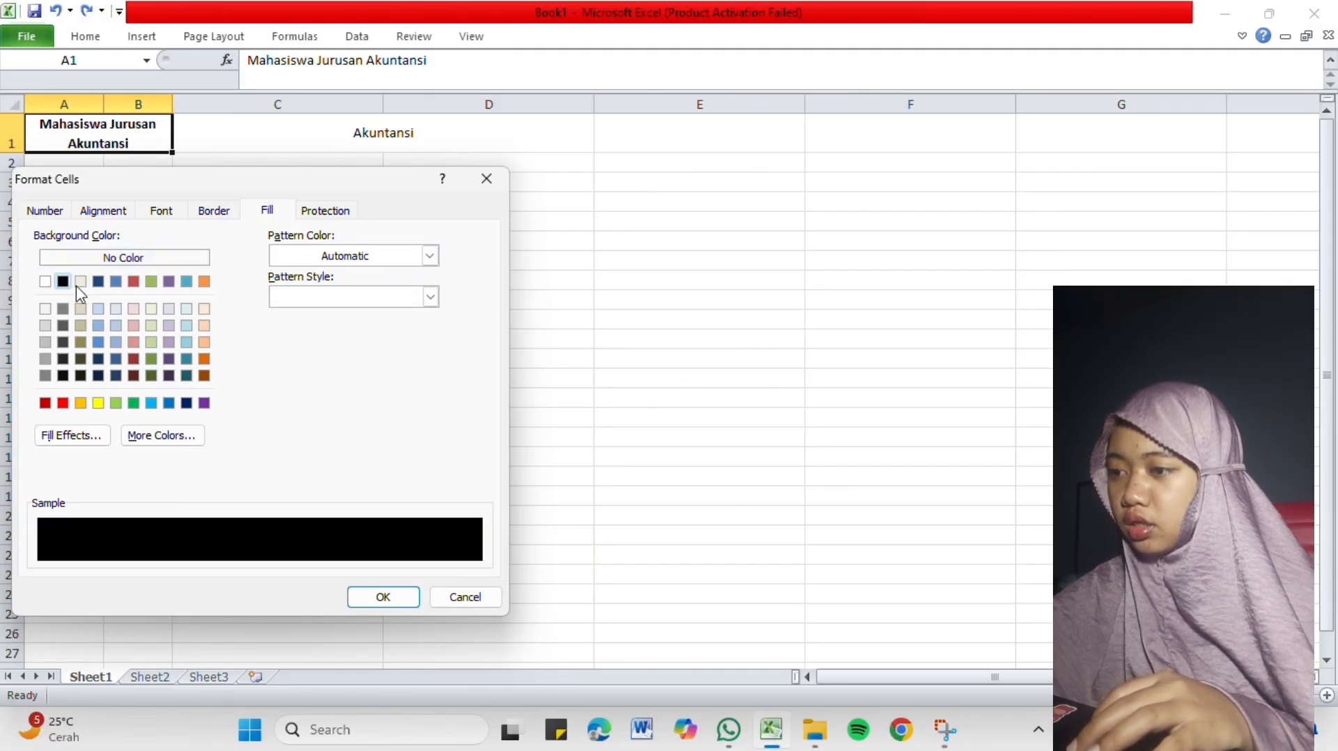
click(173, 330)
click(370, 597)
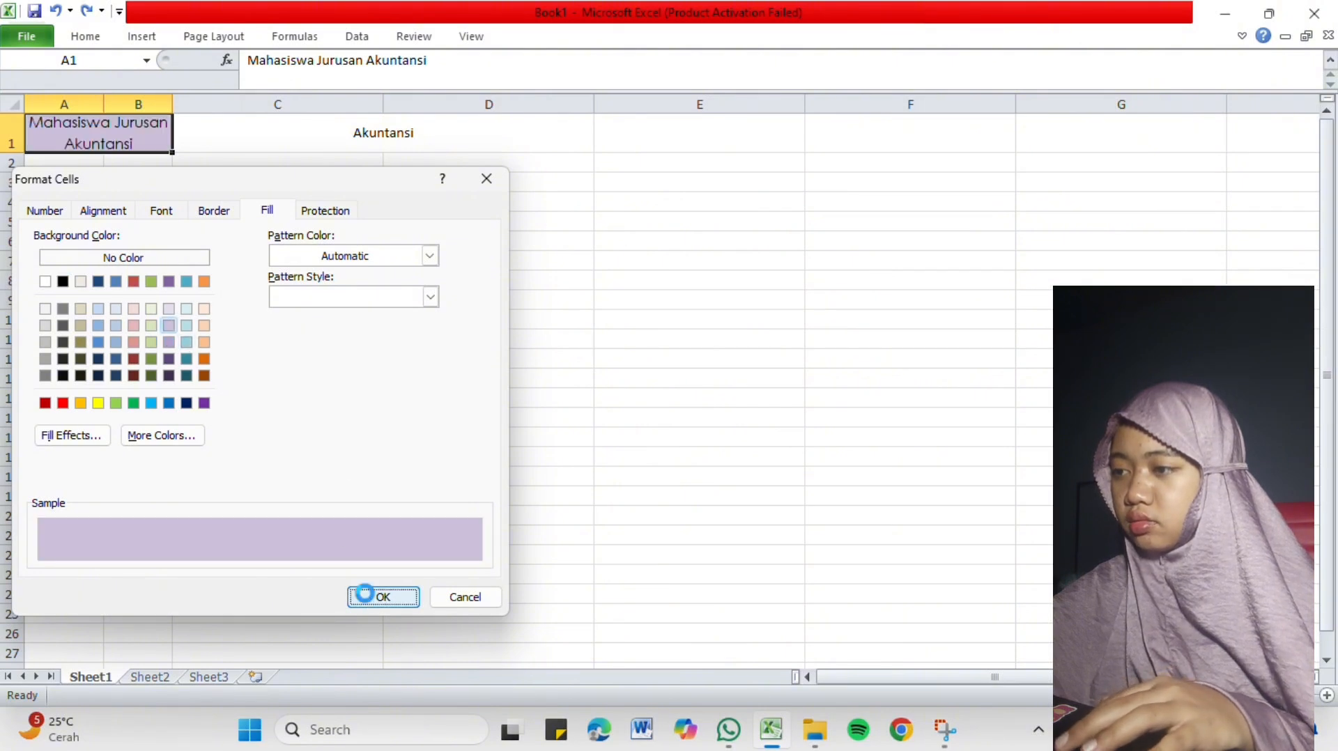
click(201, 189)
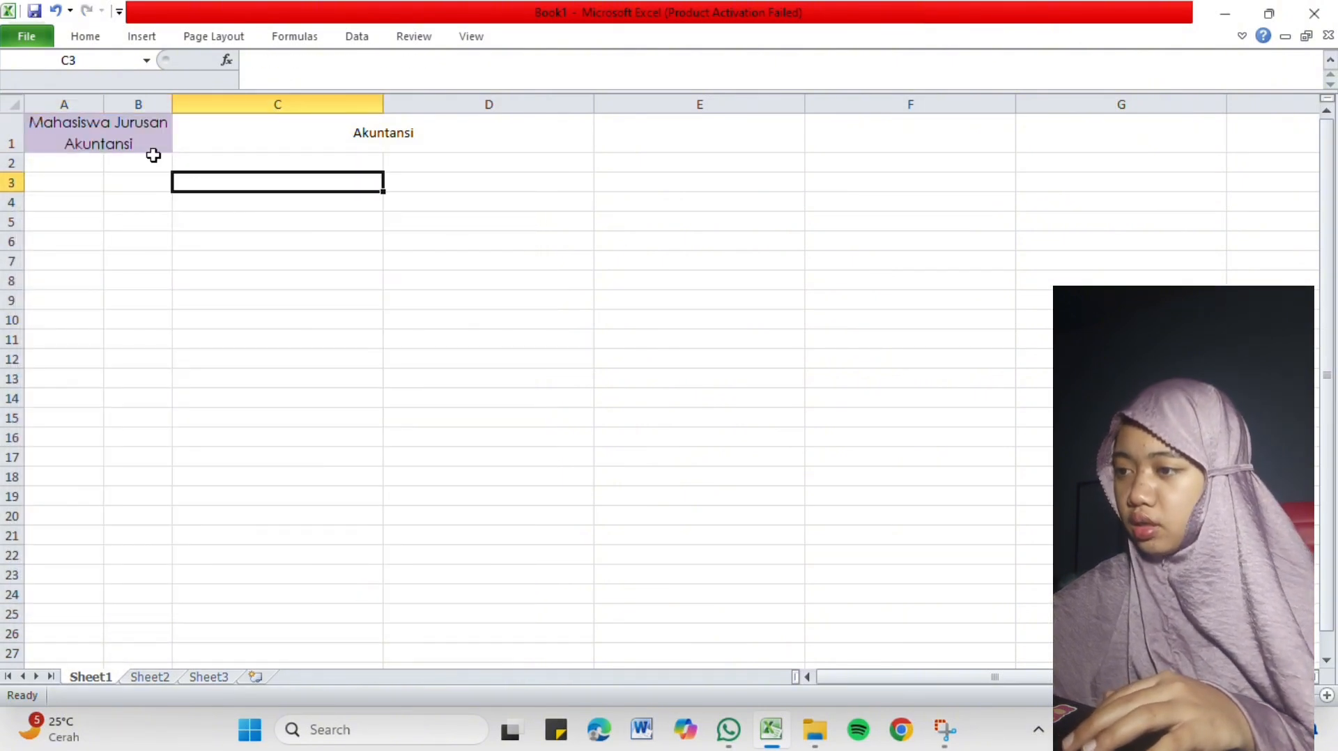
Examine the Protection options for the heading cell in Format Cells and close the dialog without changes.
click(97, 117)
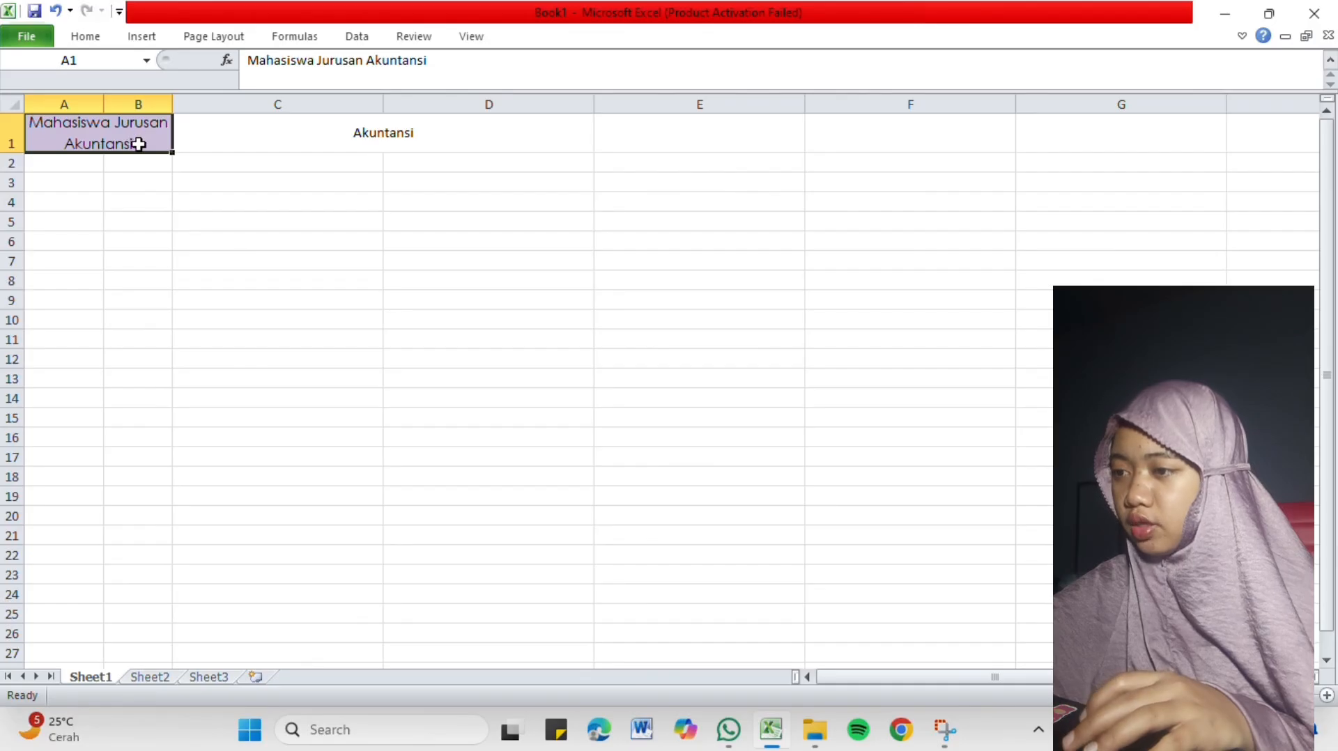
right_click(139, 144)
click(272, 413)
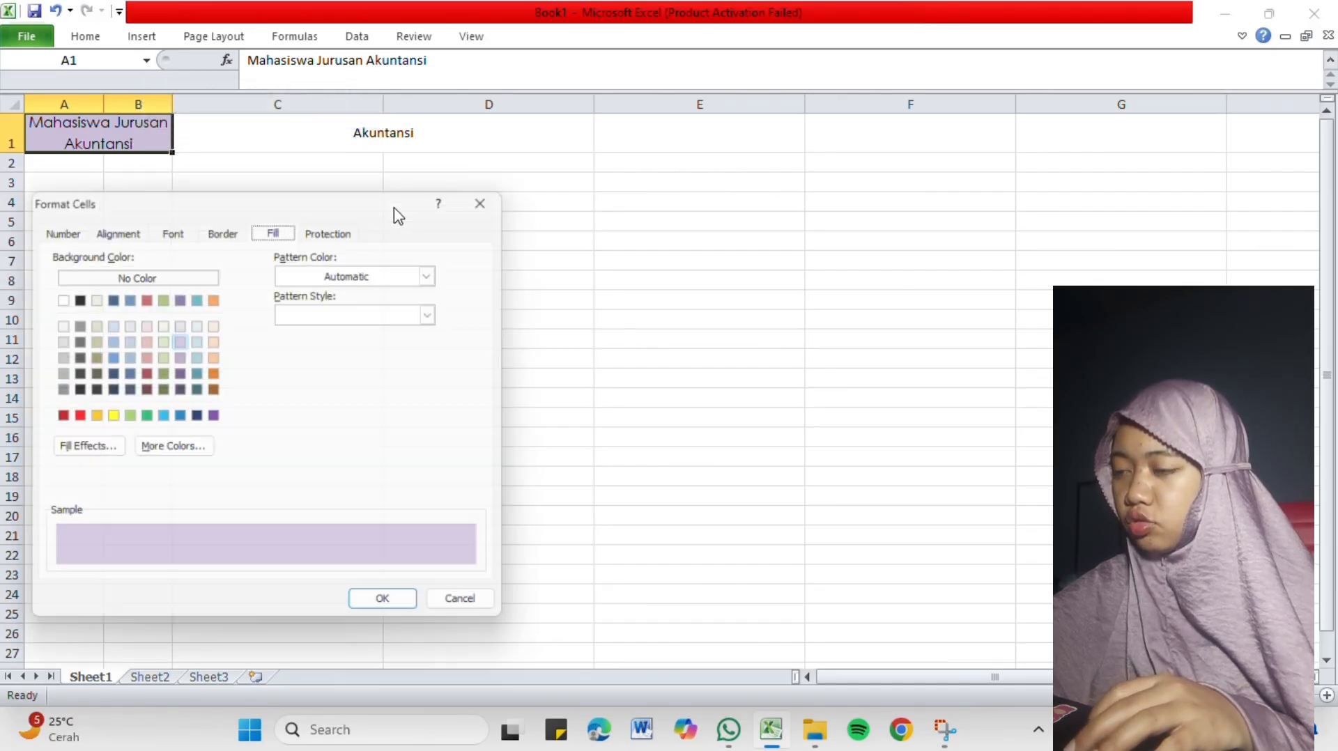
click(341, 228)
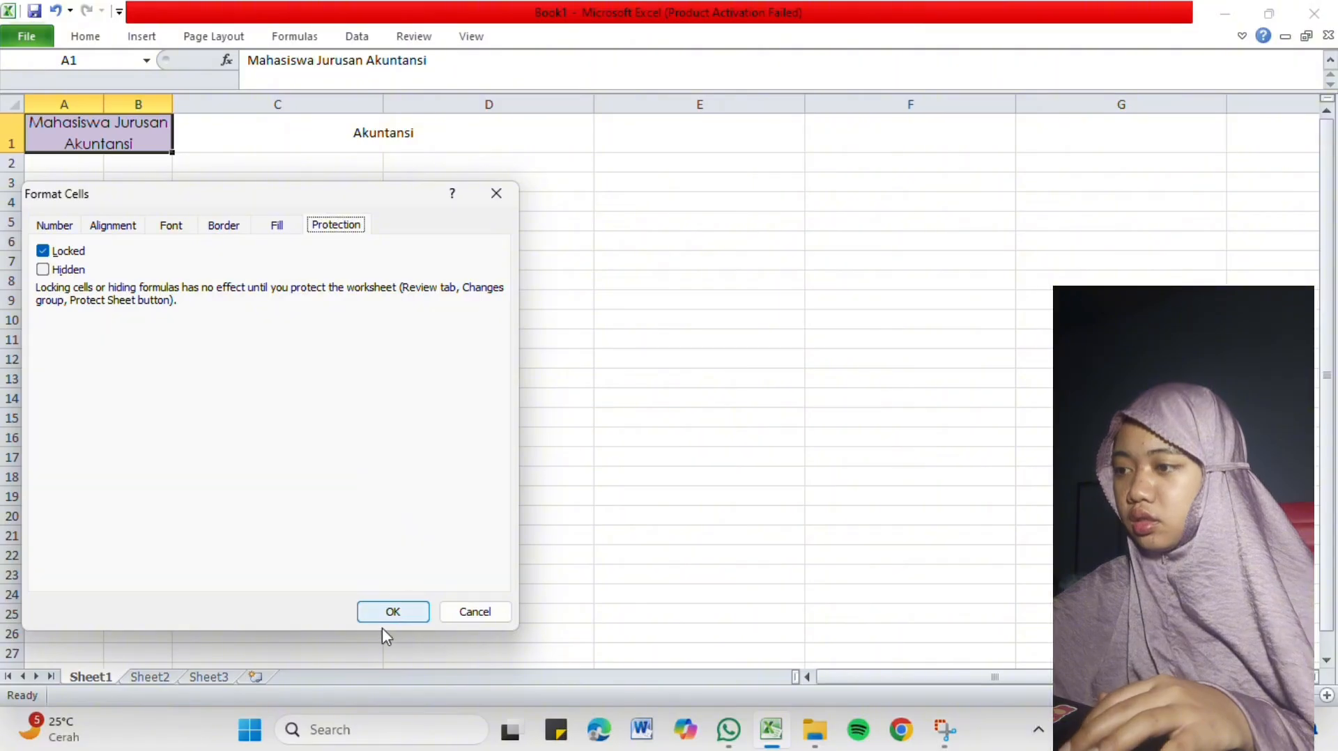
click(483, 204)
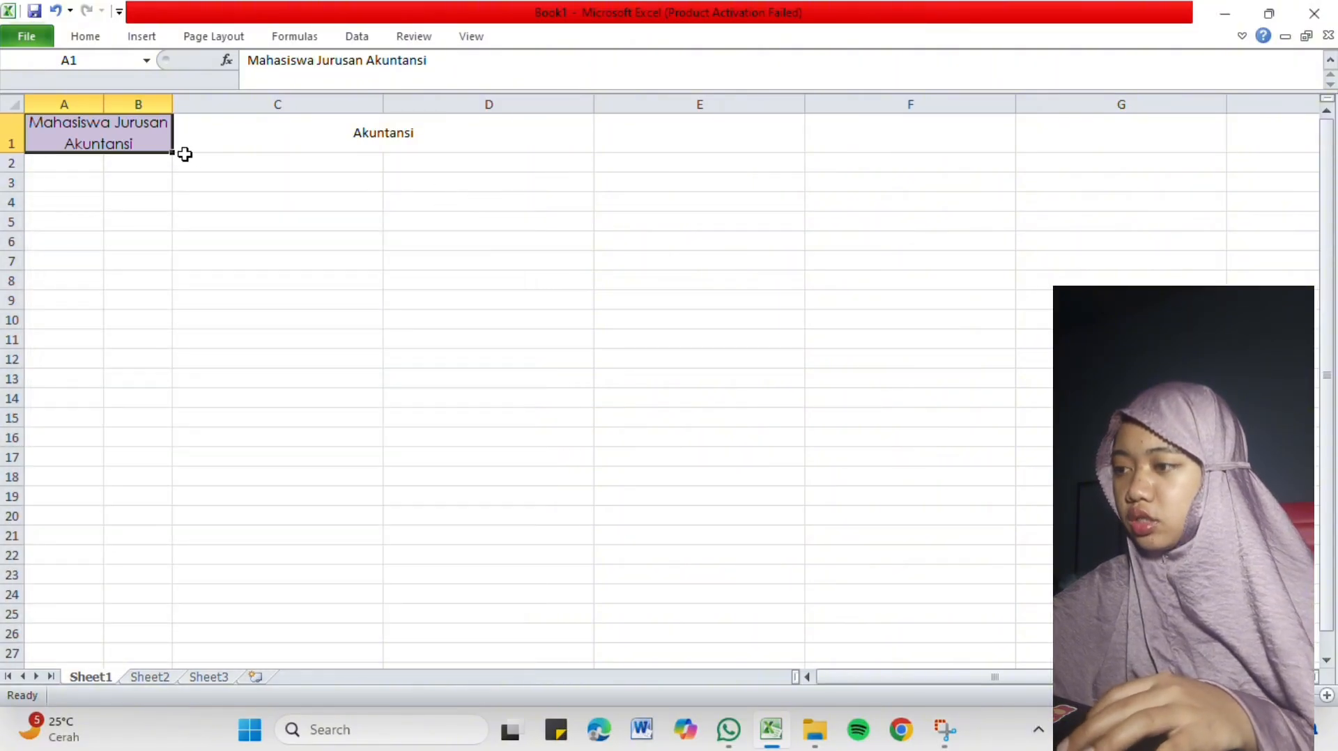
click(110, 168)
click(100, 171)
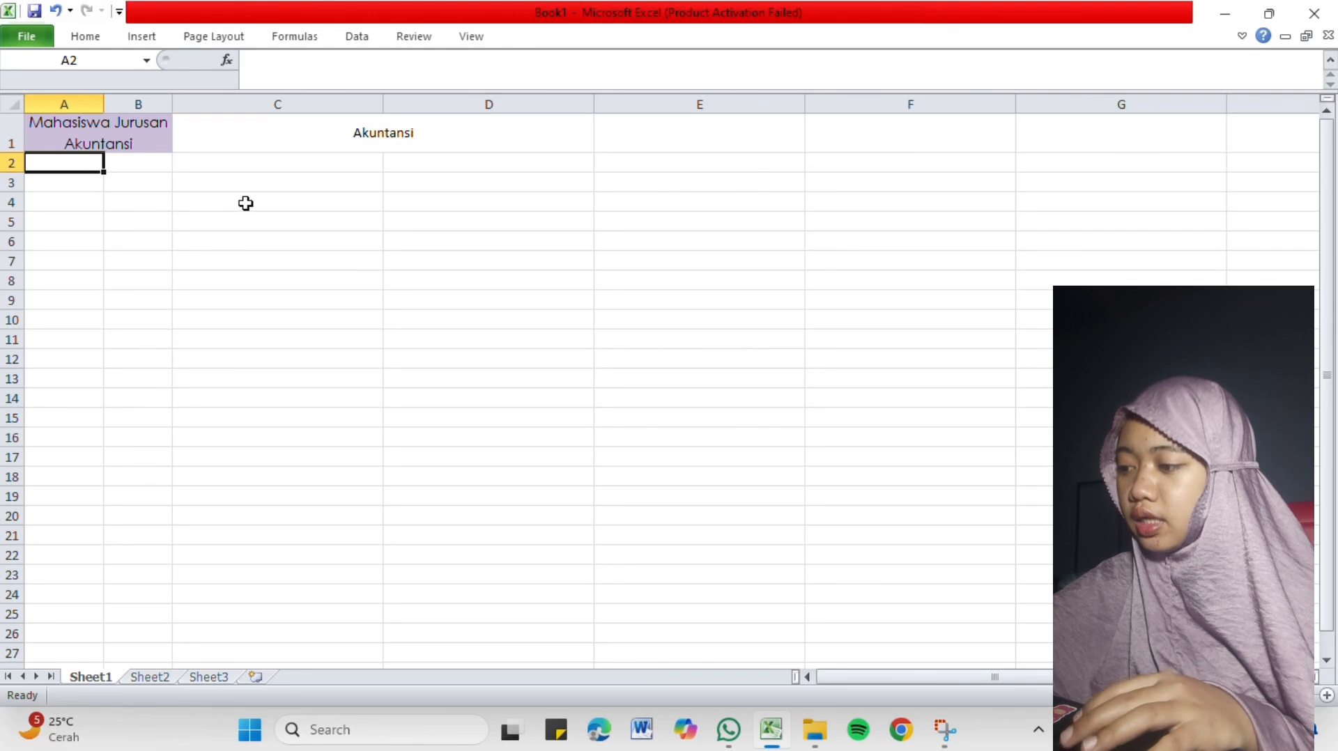
Replace the text in the merged cell C1 with "Mangga".
click(286, 134)
key(BackSpace)
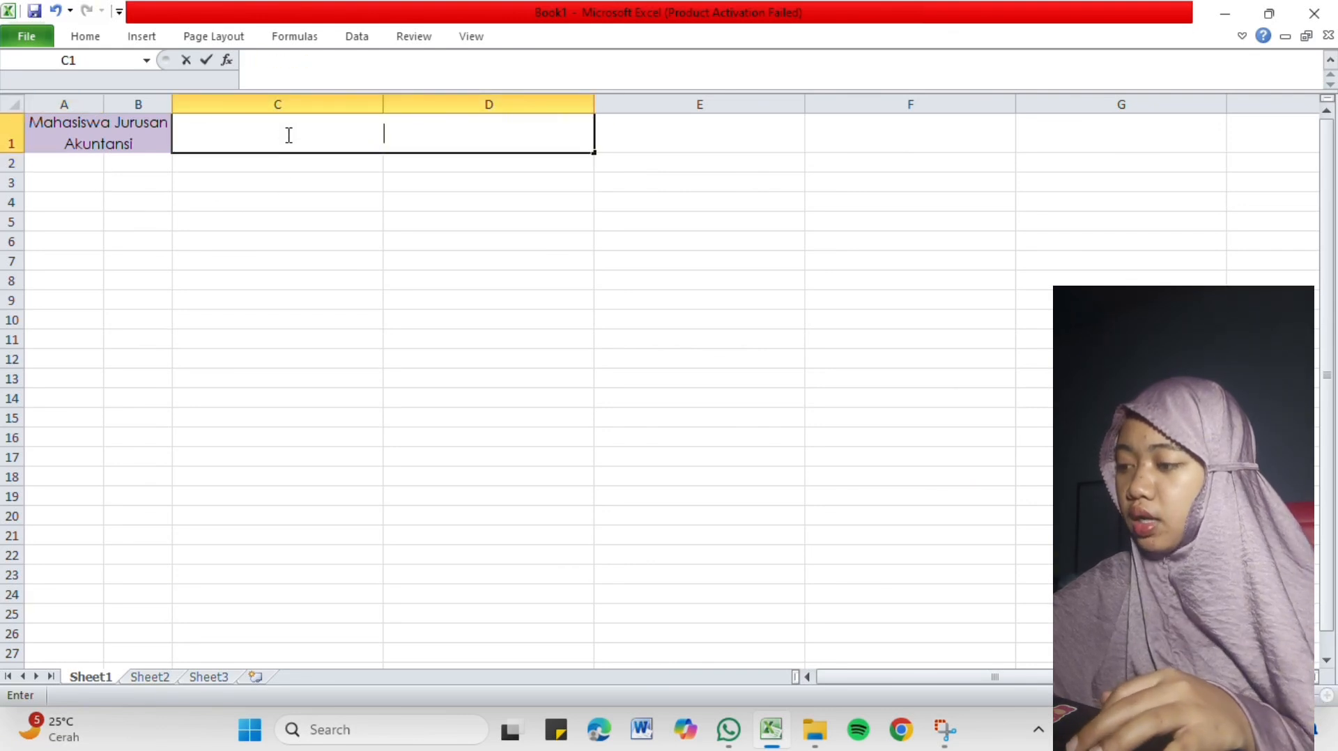
key(Caps_Lock)
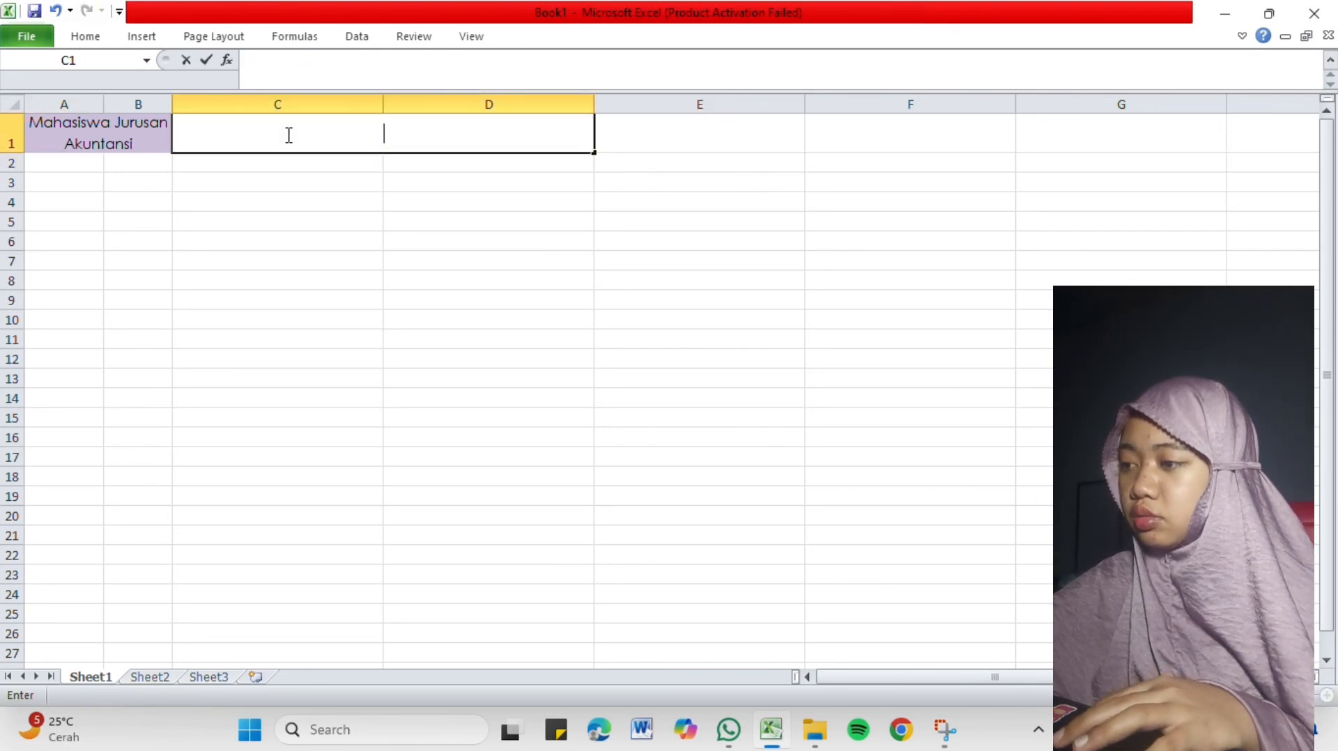
text(M)
key(Caps_Lock)
text(a)
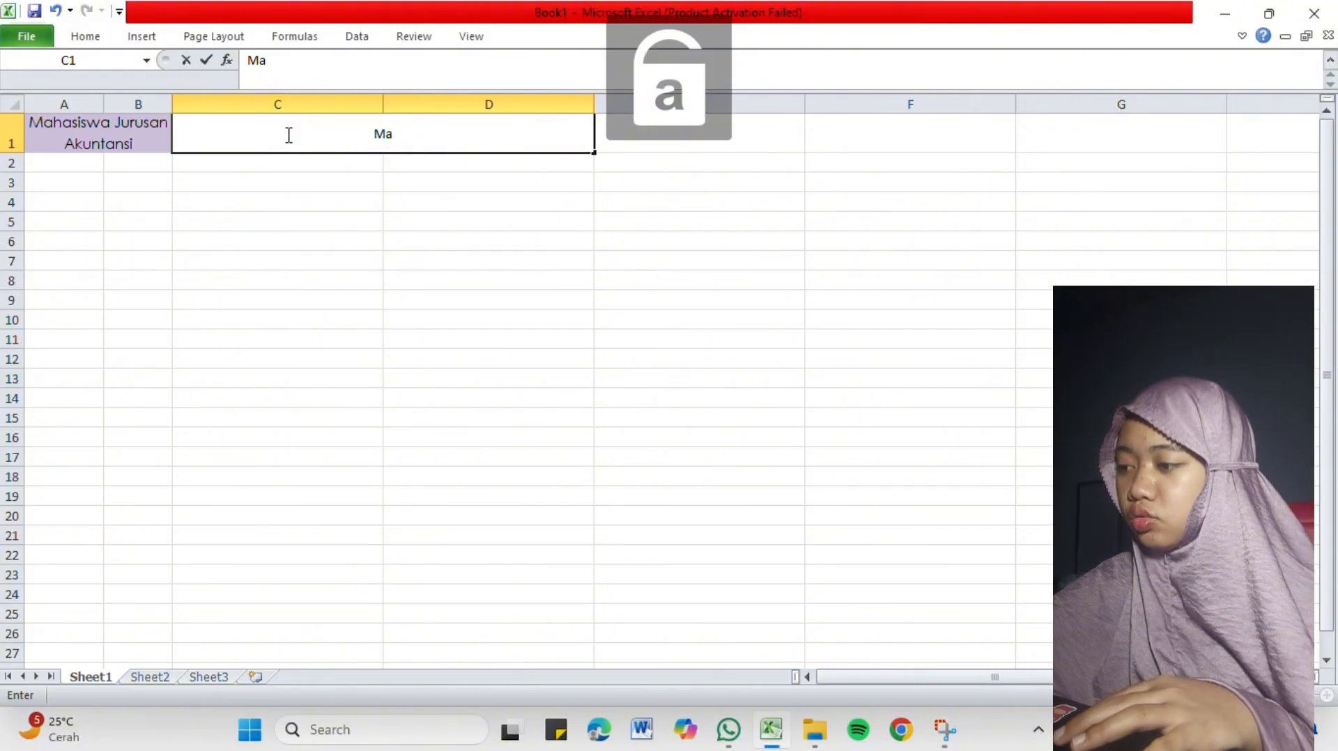
text(ngga)
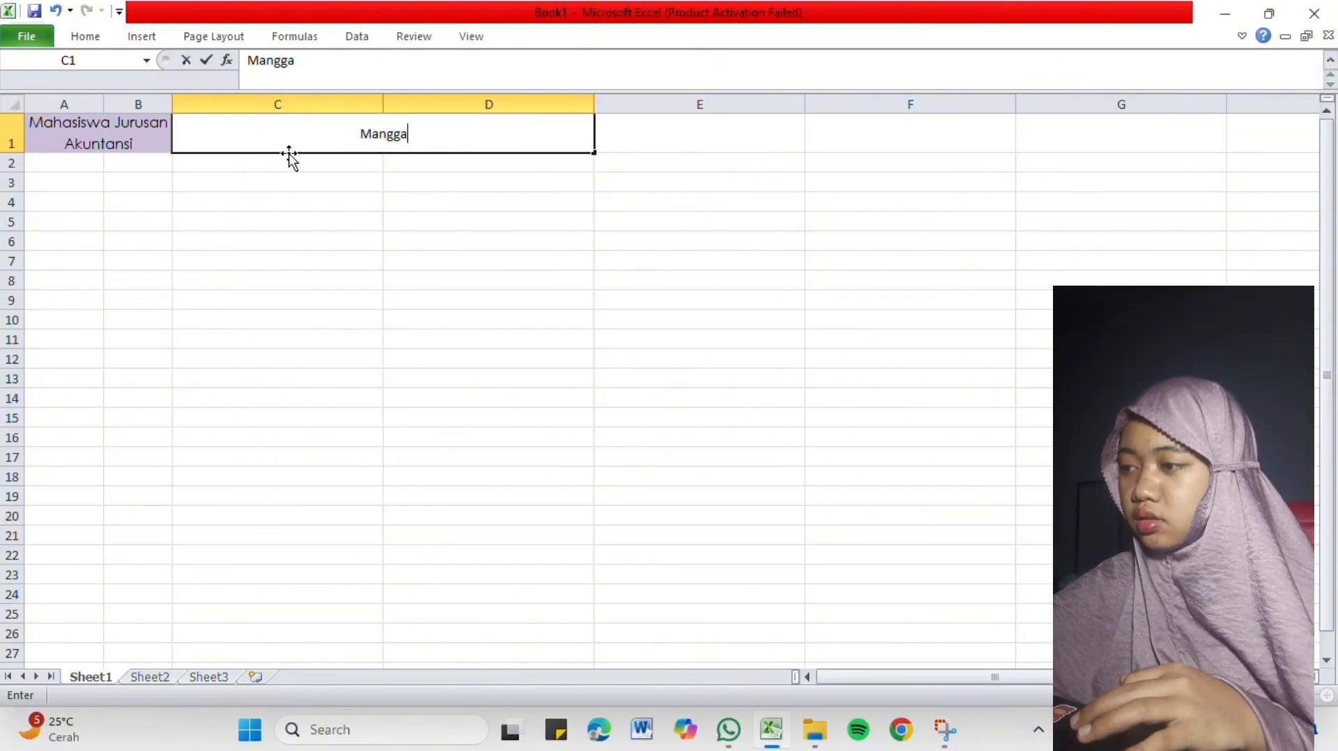
Enter 500000 in cell C2 below the Mangga heading.
click(288, 163)
text(5)
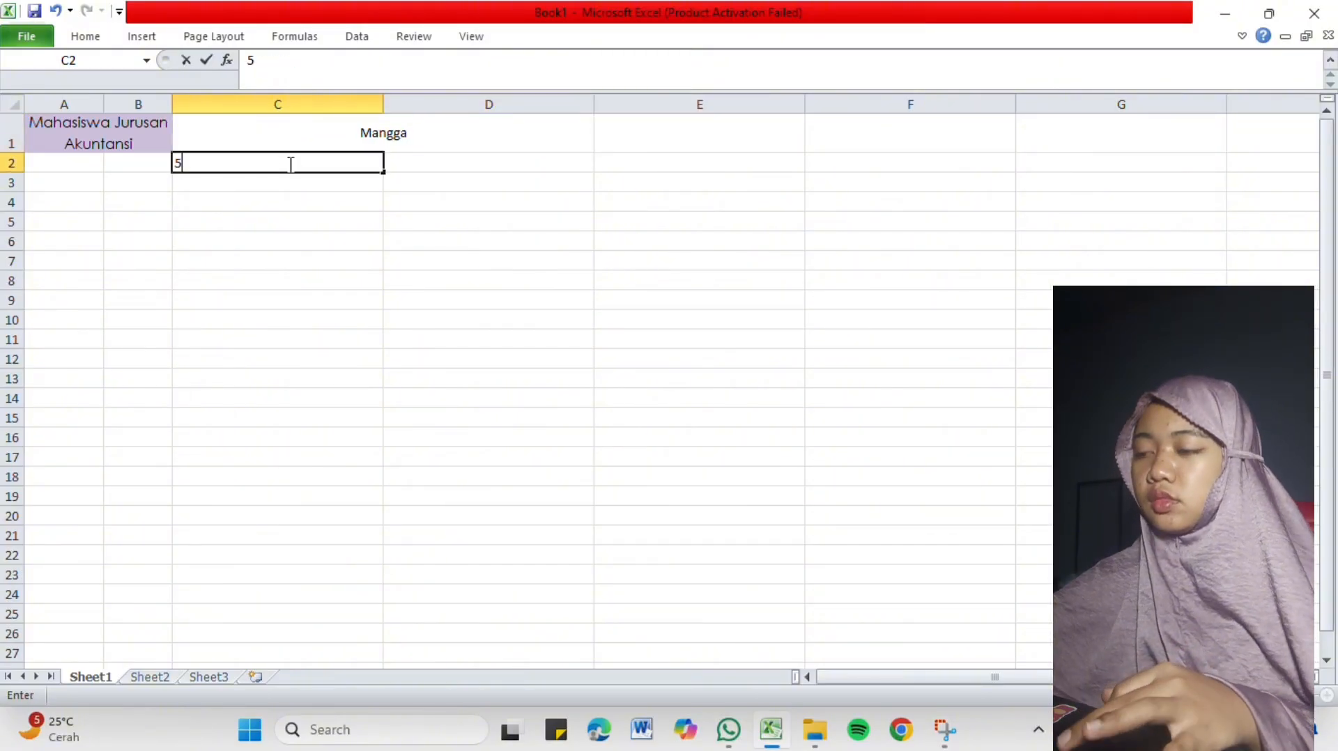
text(00000)
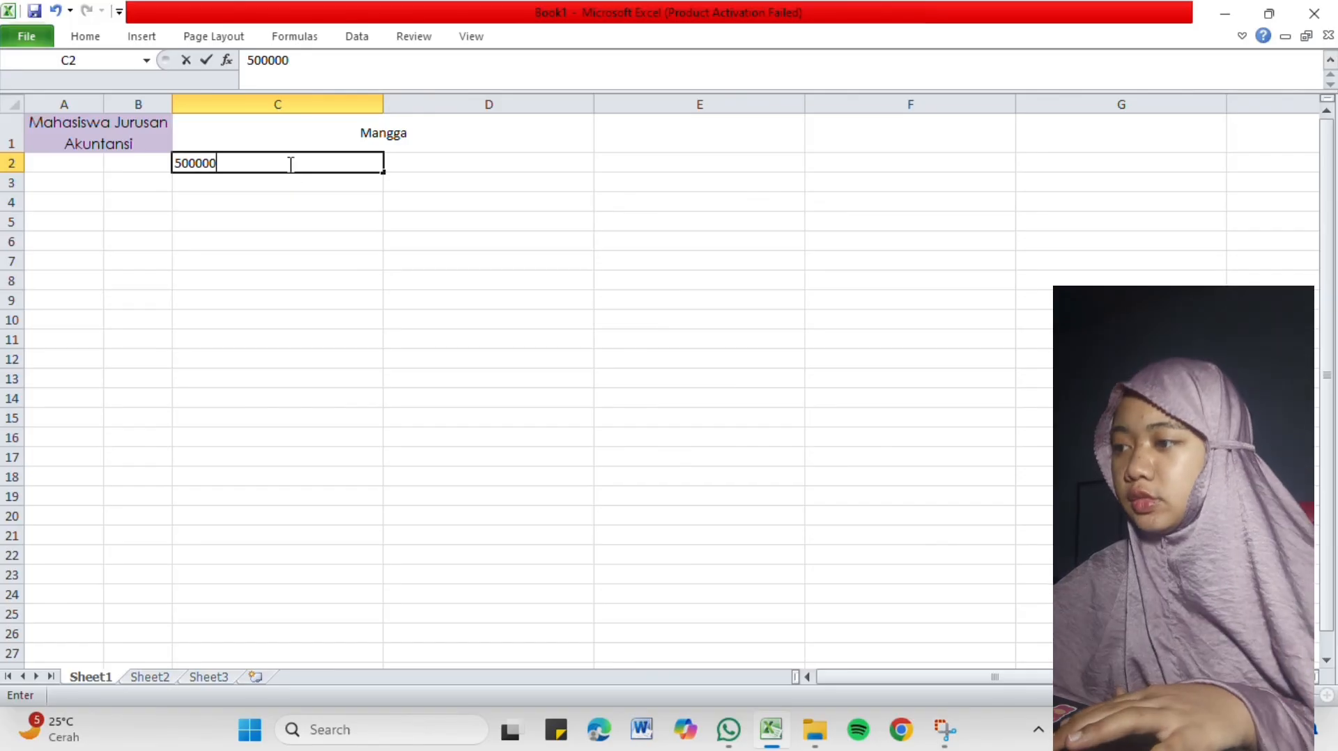
key(Return)
Try the Accounting number format on cell C2 and undo it.
click(289, 163)
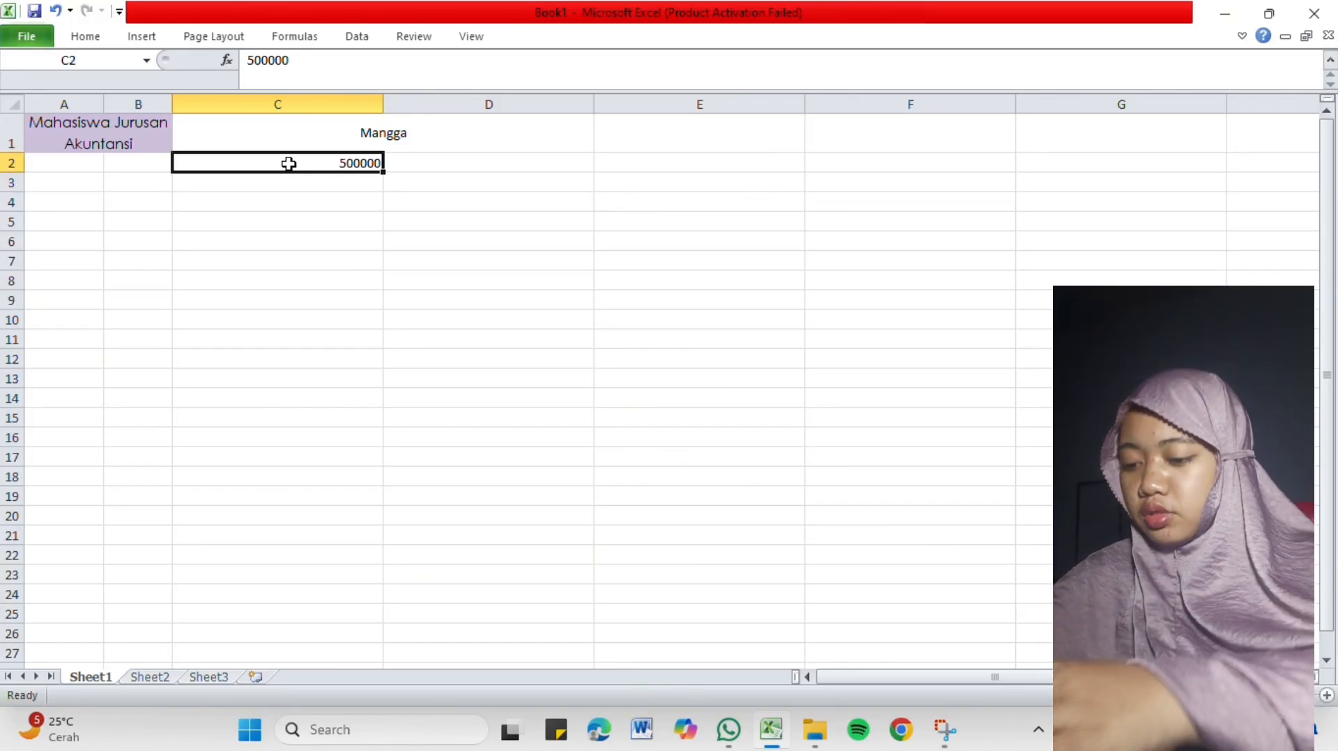
click(104, 39)
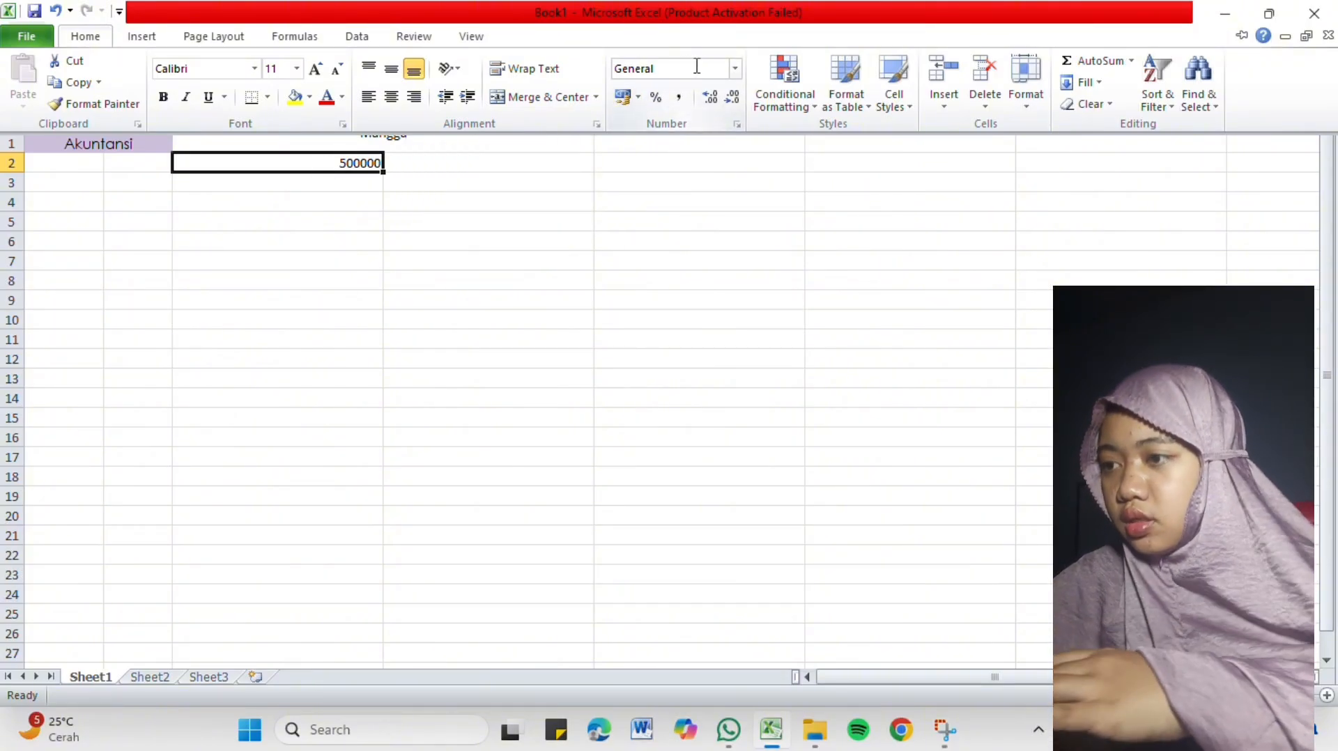
click(736, 68)
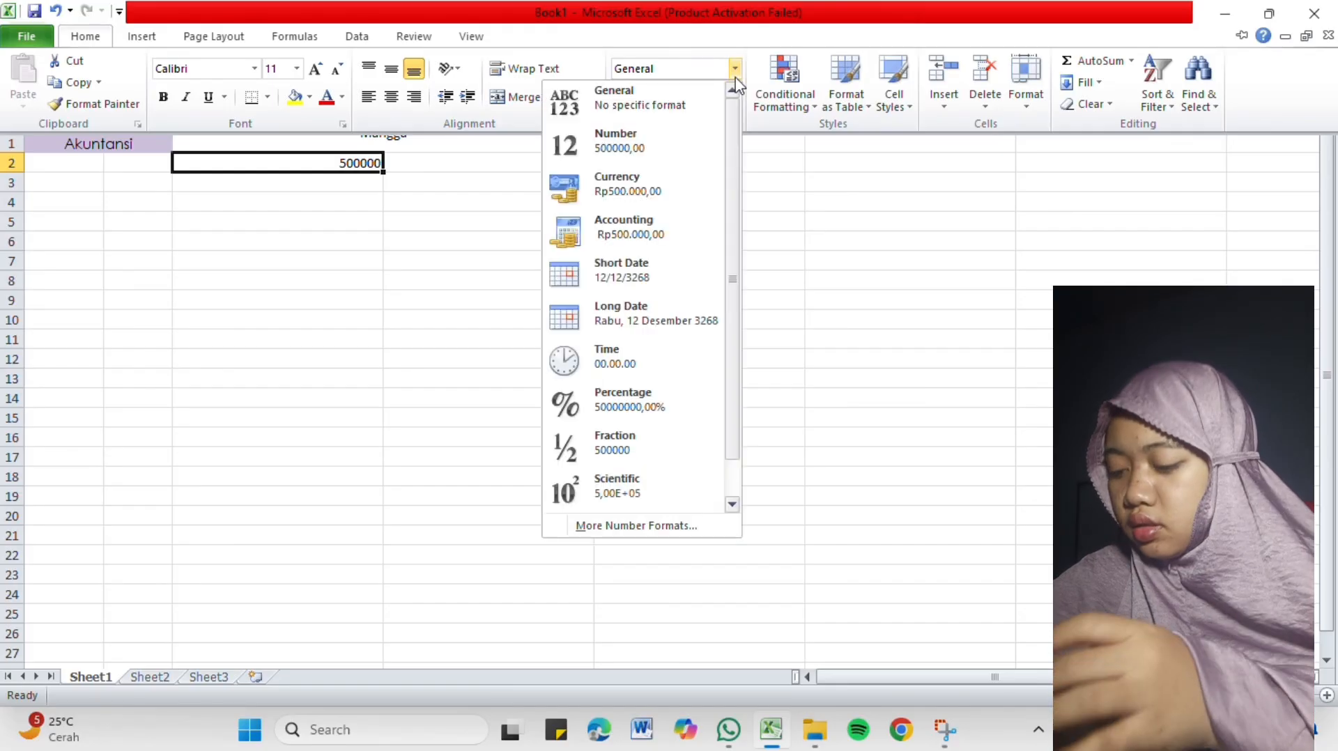
click(626, 237)
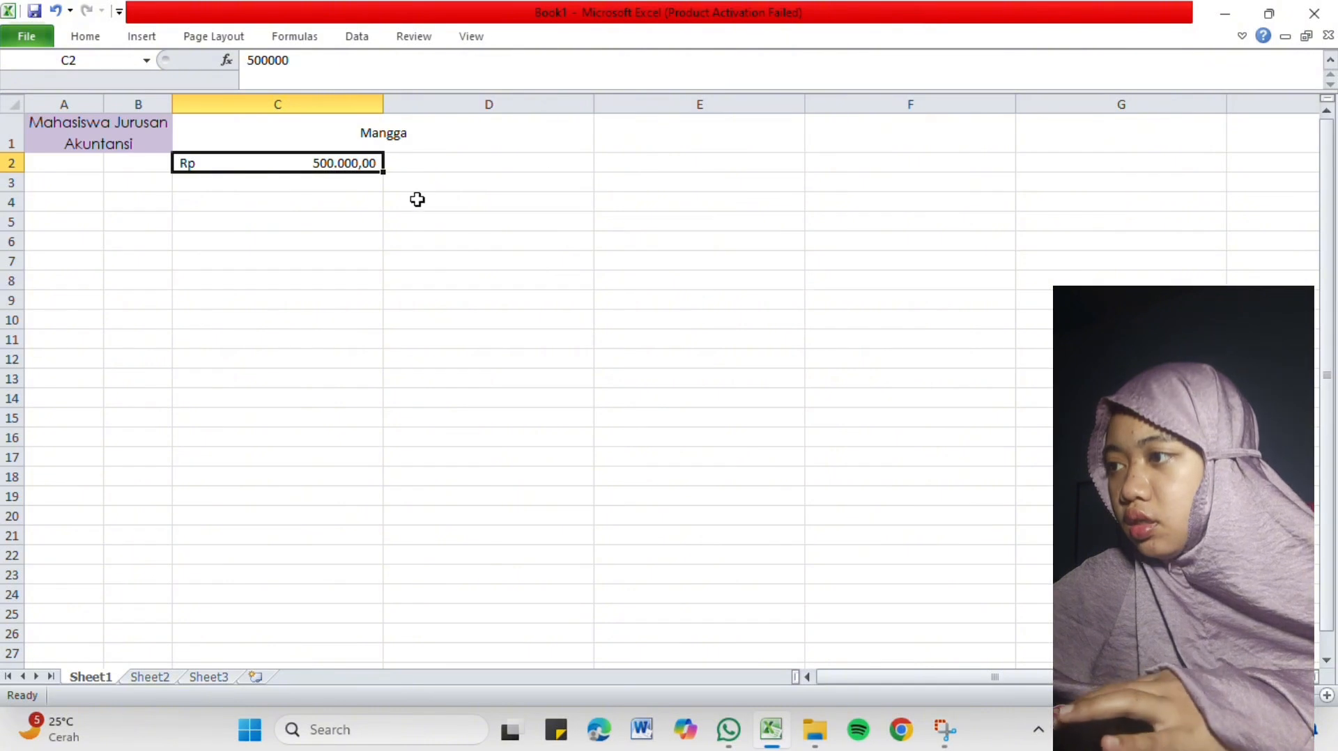
click(439, 182)
click(326, 168)
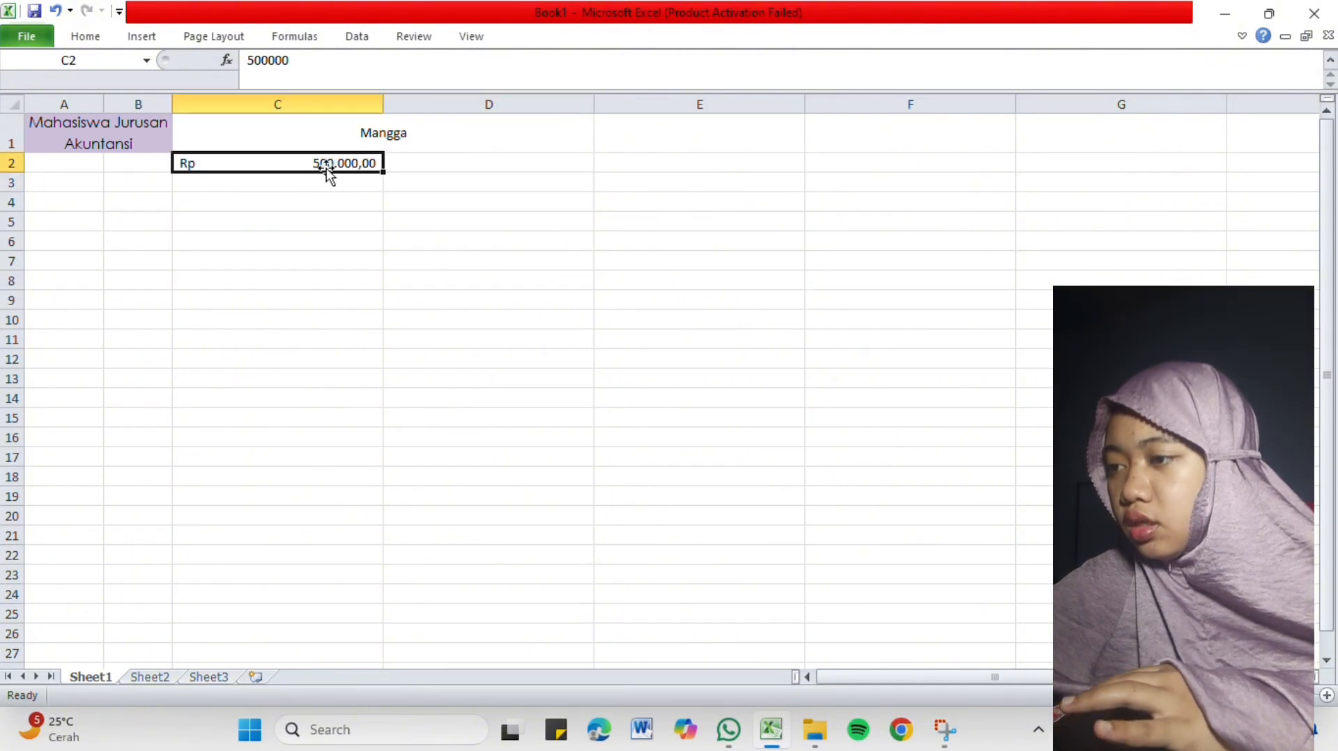
key(ctrl+z)
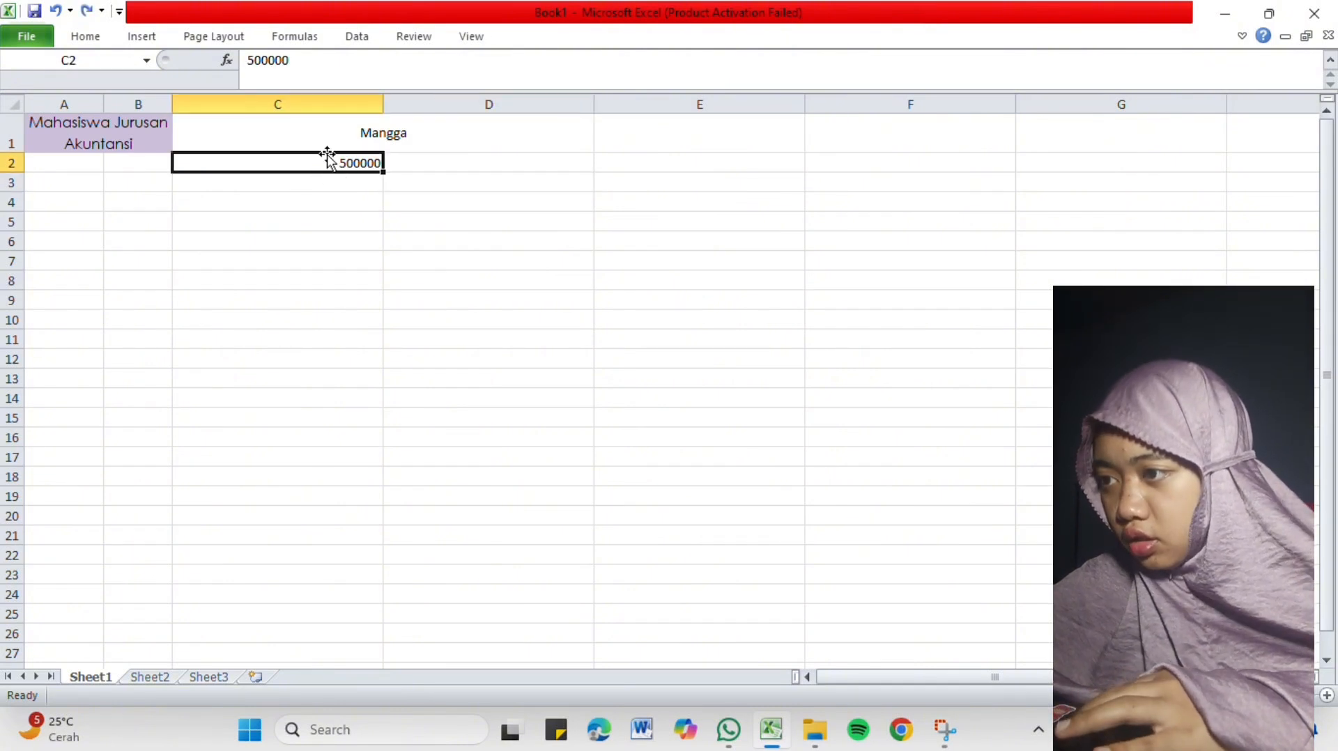
Format cell C2 as Currency with the IDR symbol in Format Cells and check the value stored in the cell.
right_click(277, 161)
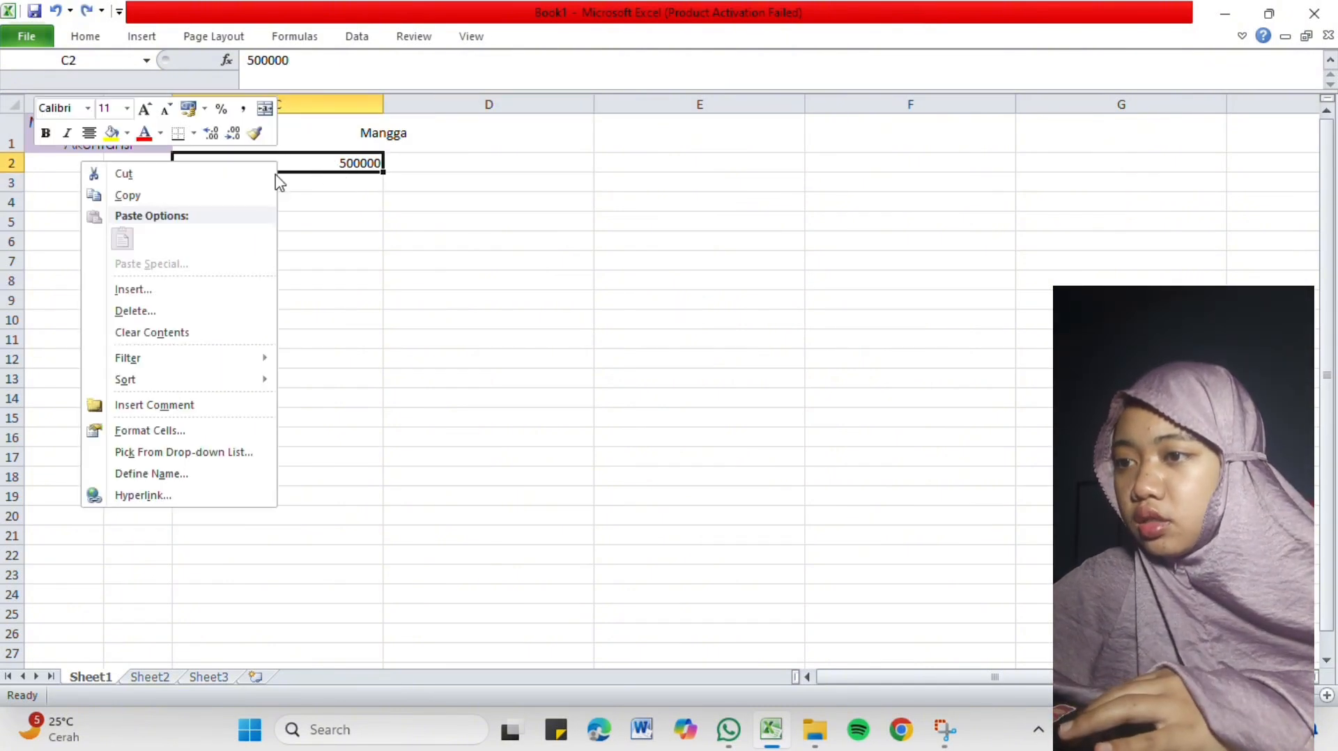
click(157, 430)
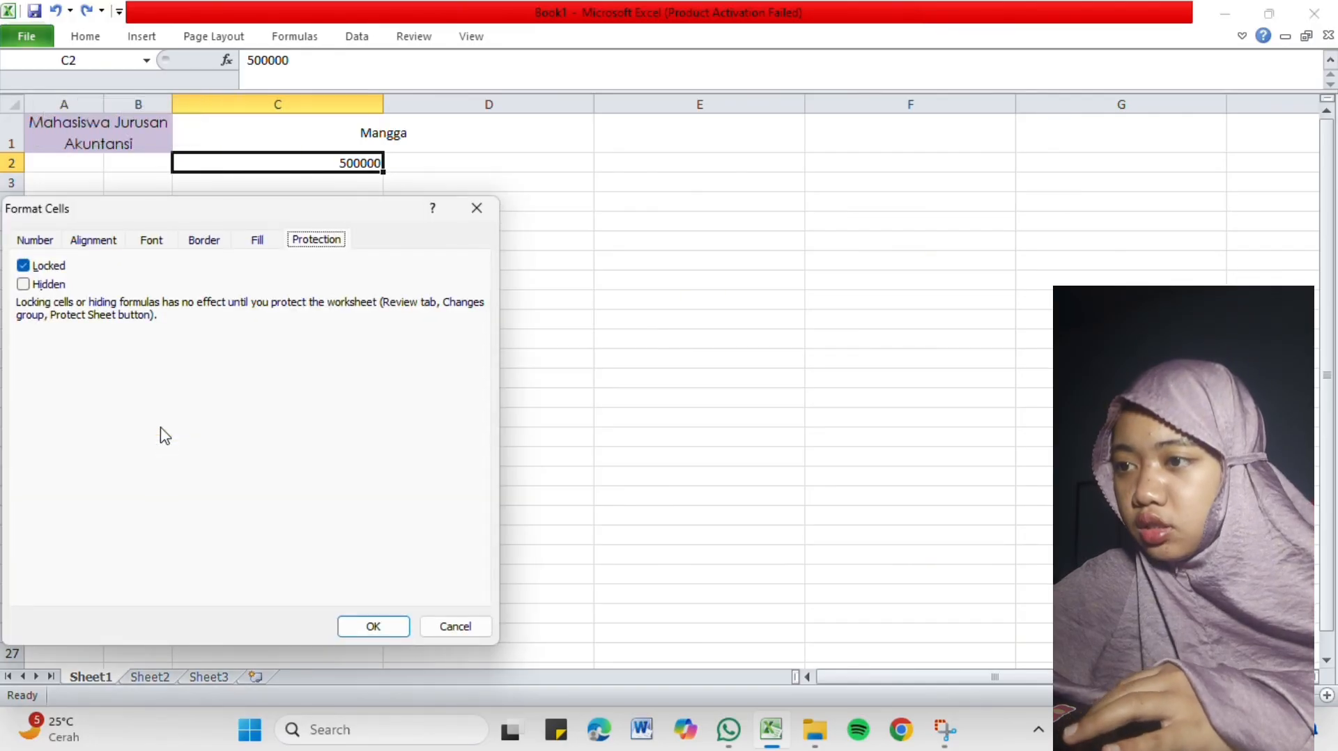
click(35, 240)
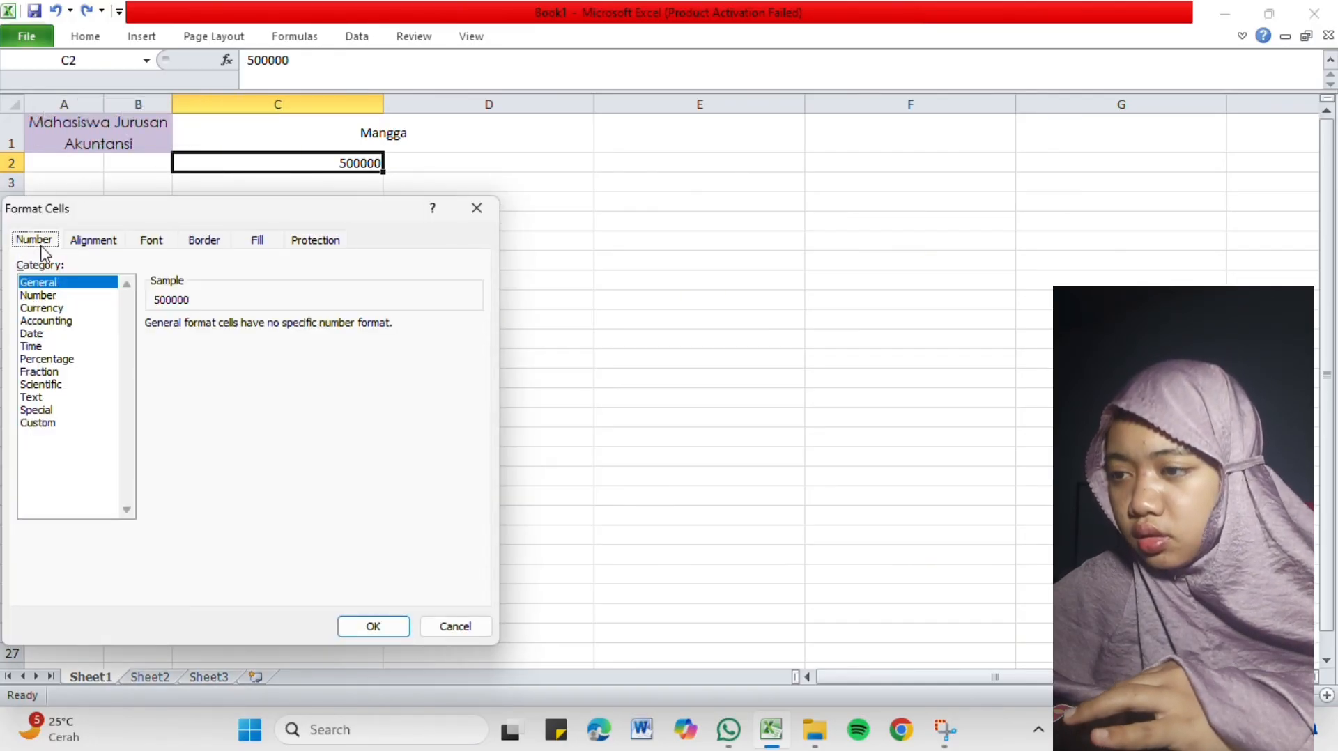
click(77, 308)
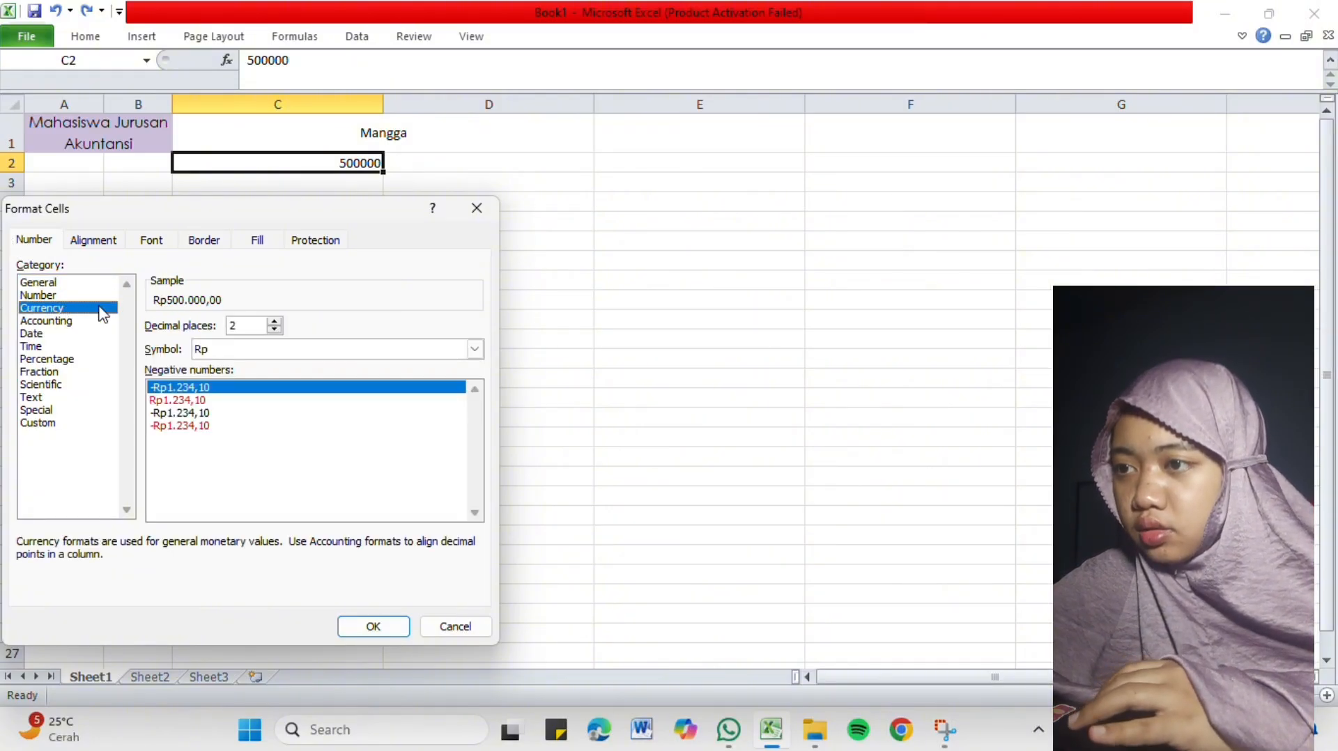
click(293, 350)
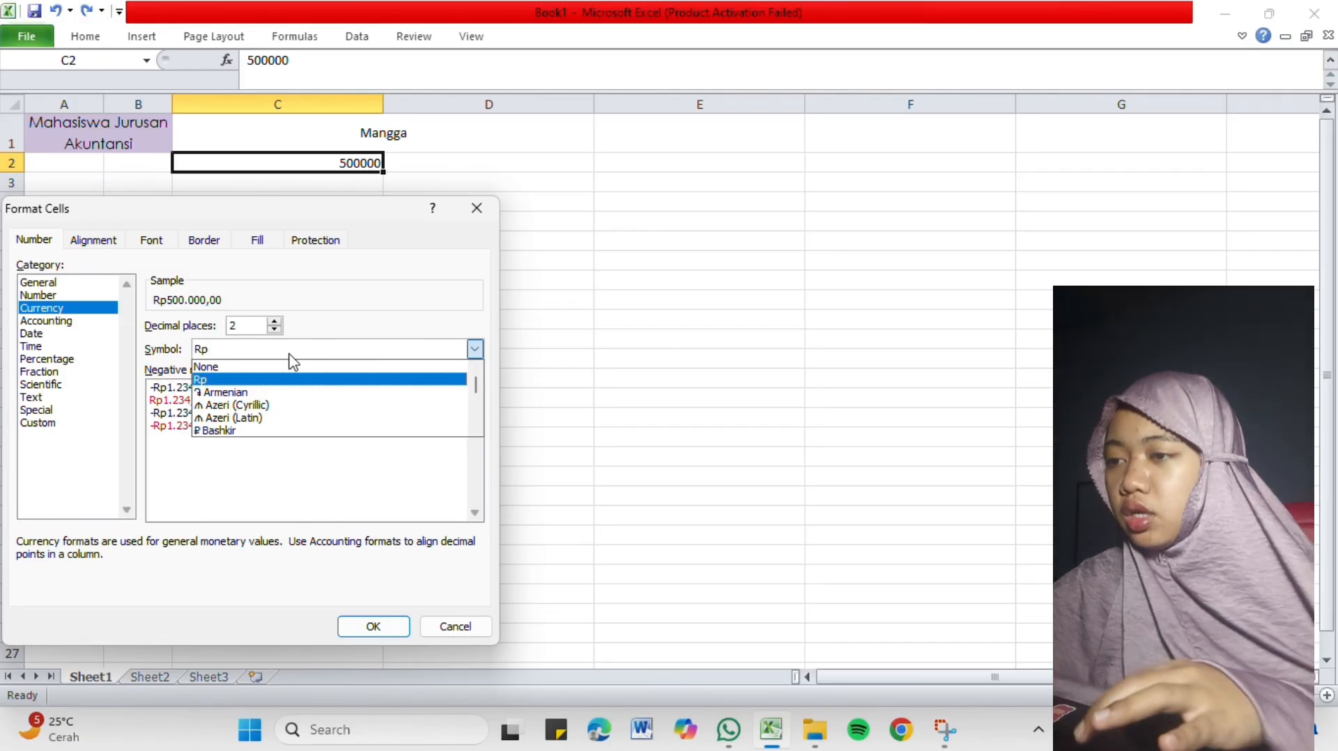
click(264, 350)
click(265, 352)
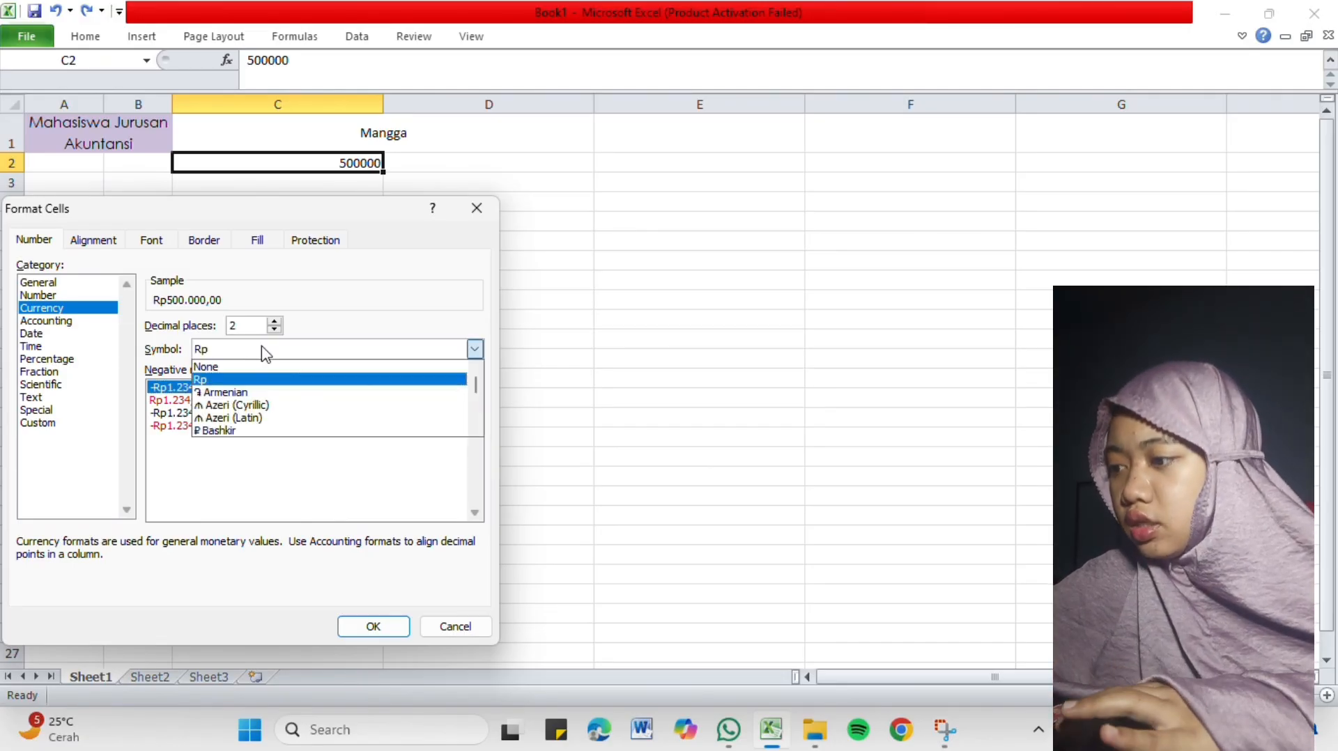
key(i)
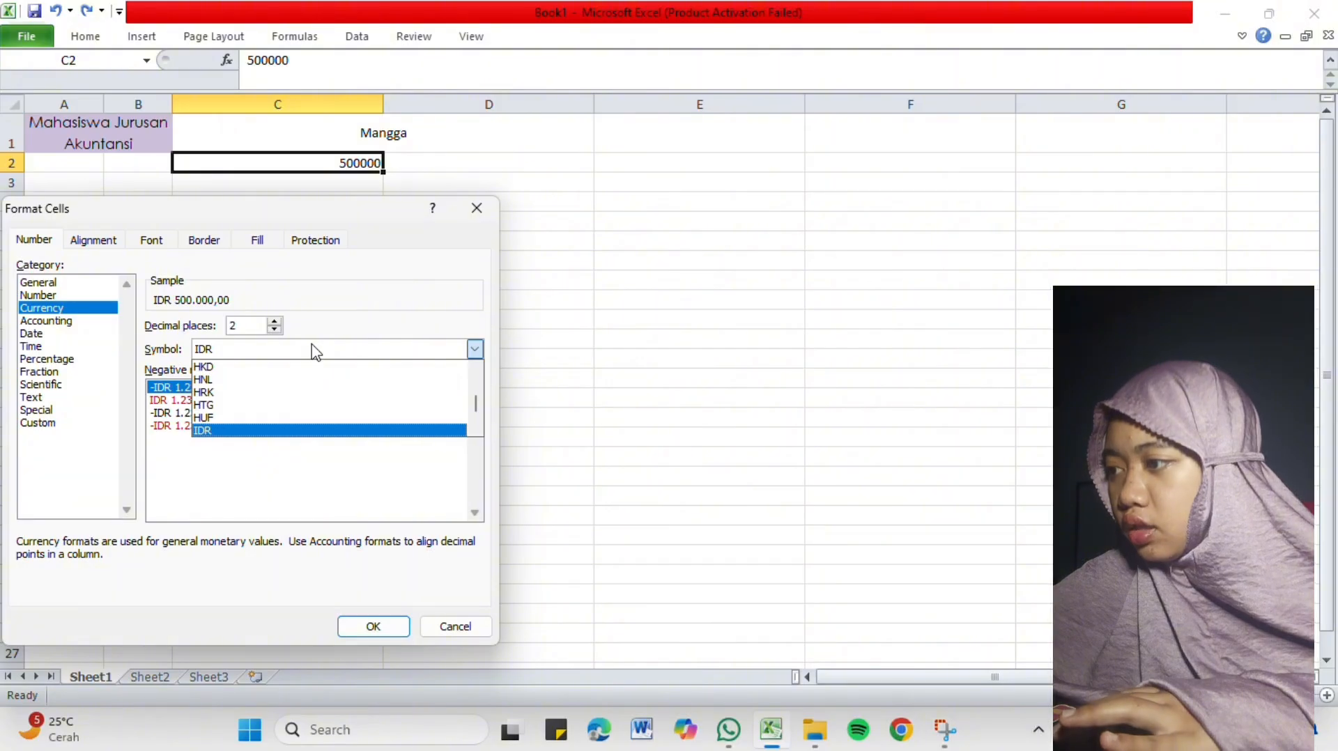
click(334, 435)
click(370, 626)
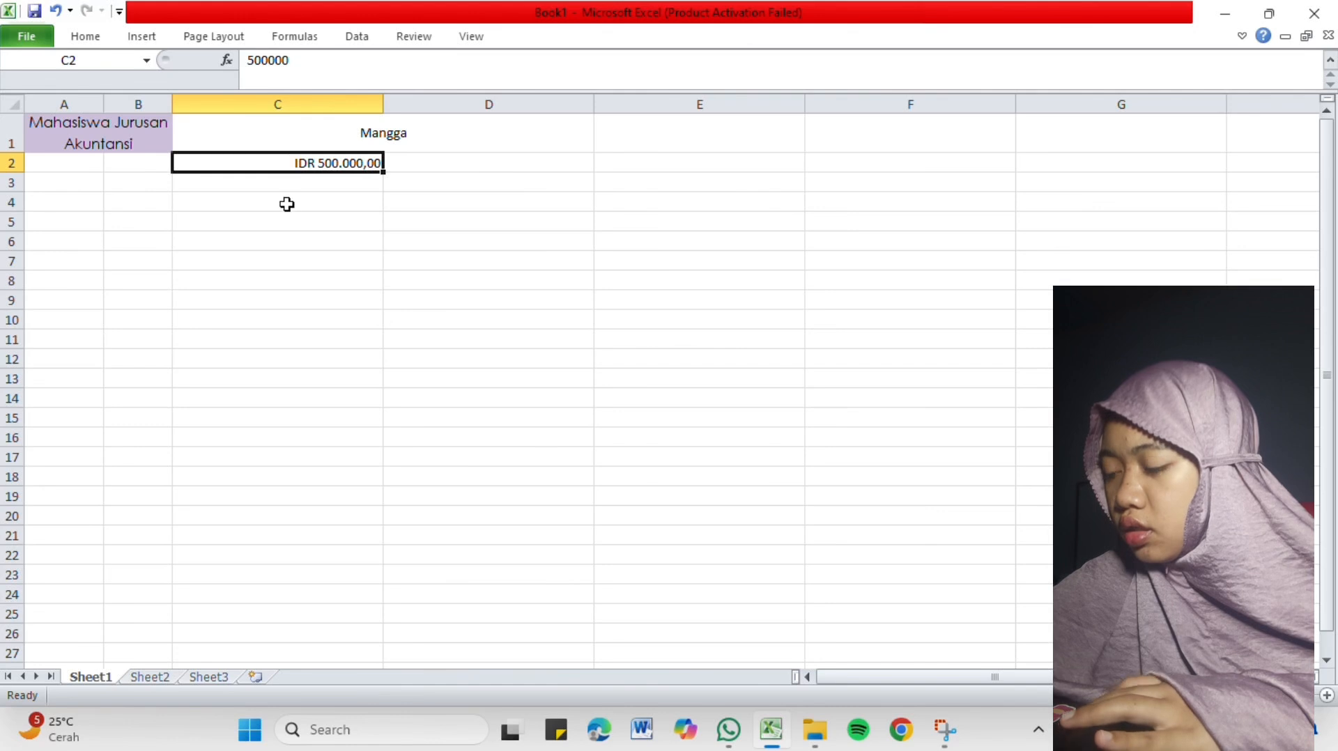
double_click(290, 163)
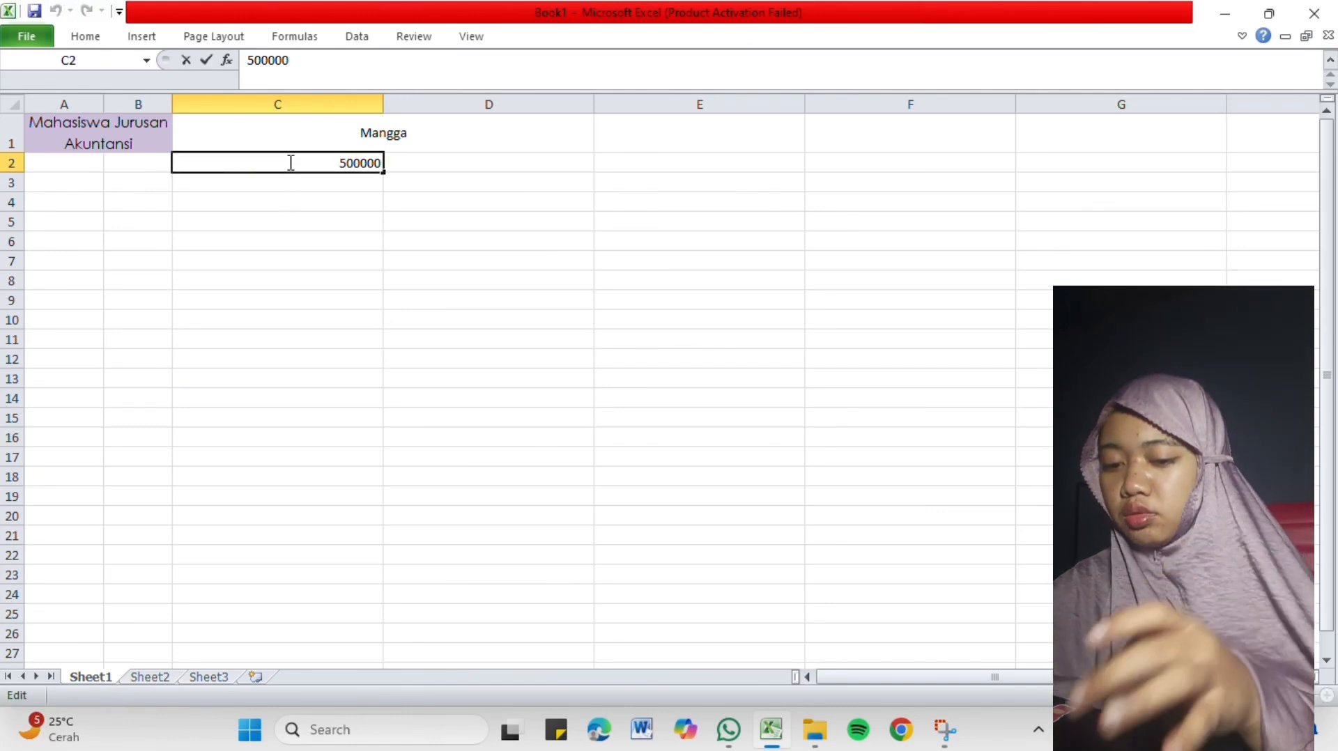
click(305, 202)
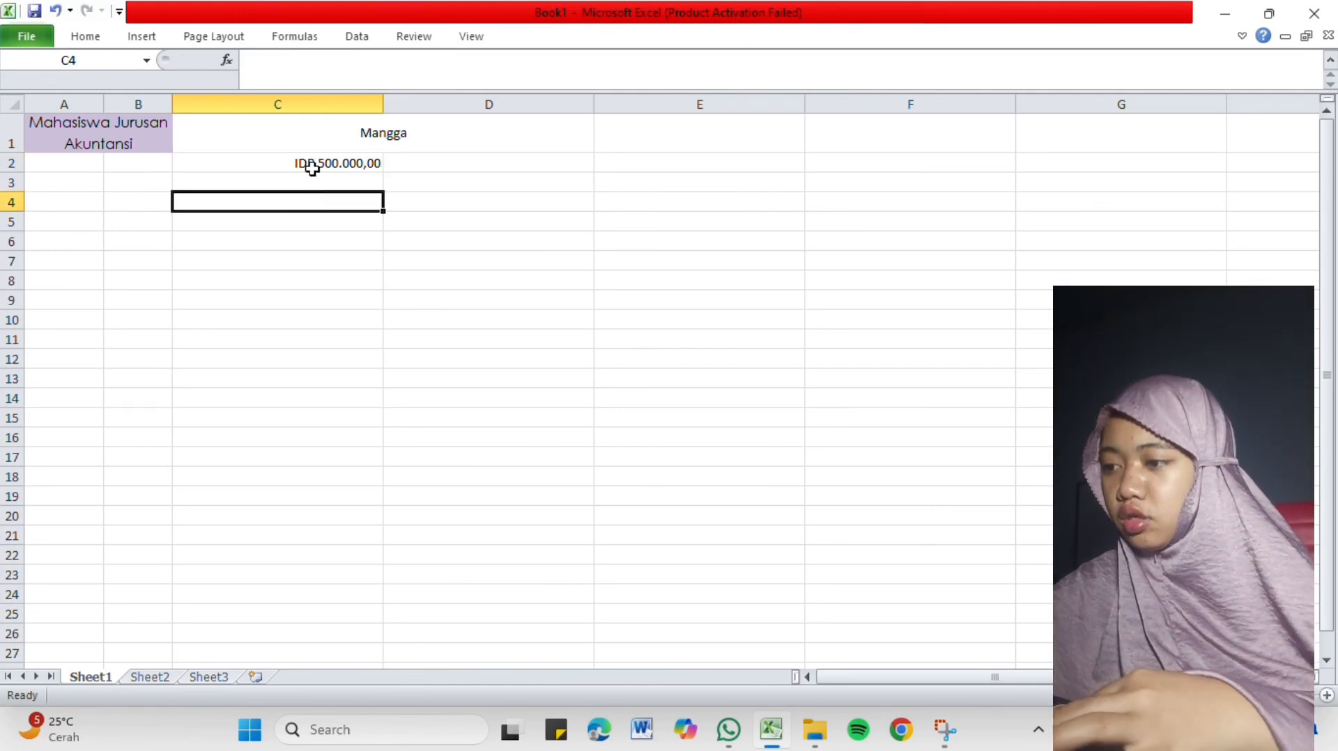
Look over the available accounting currency formats for cell C2 and apply the Percent style to it.
click(307, 163)
click(96, 41)
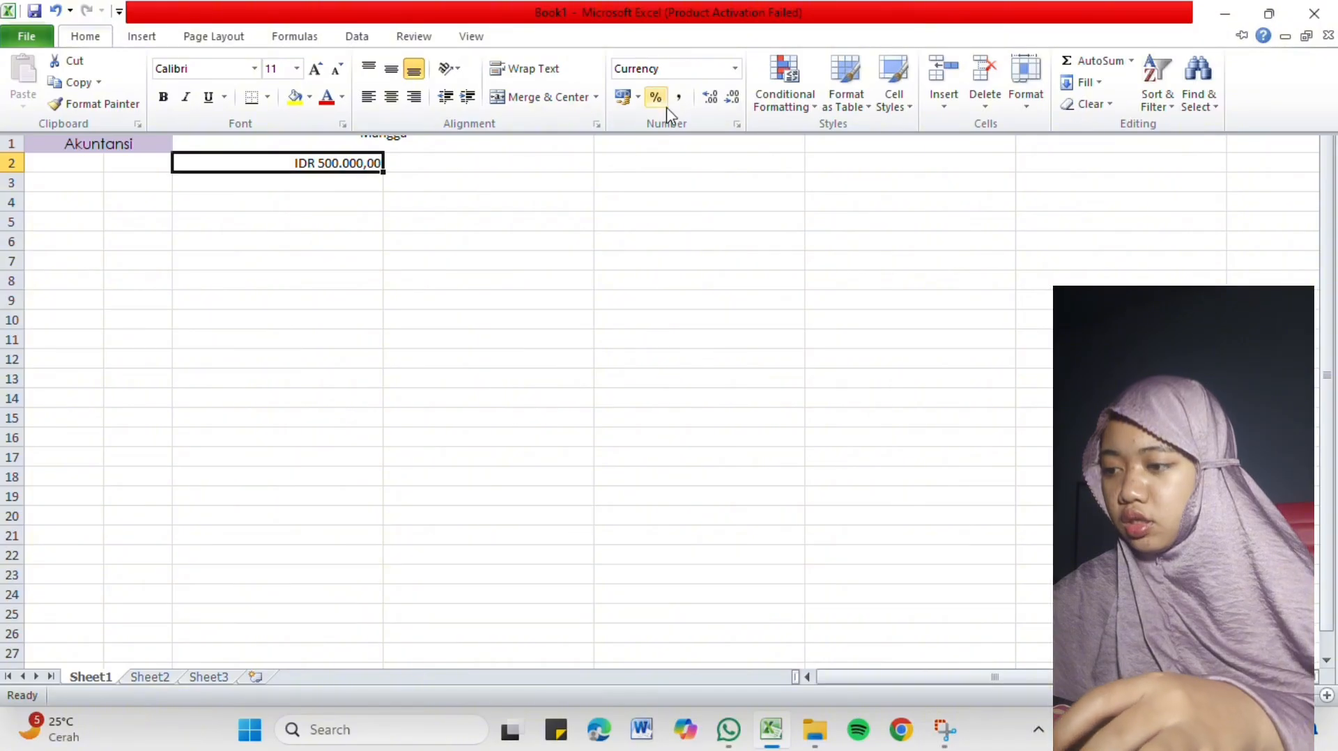
click(640, 100)
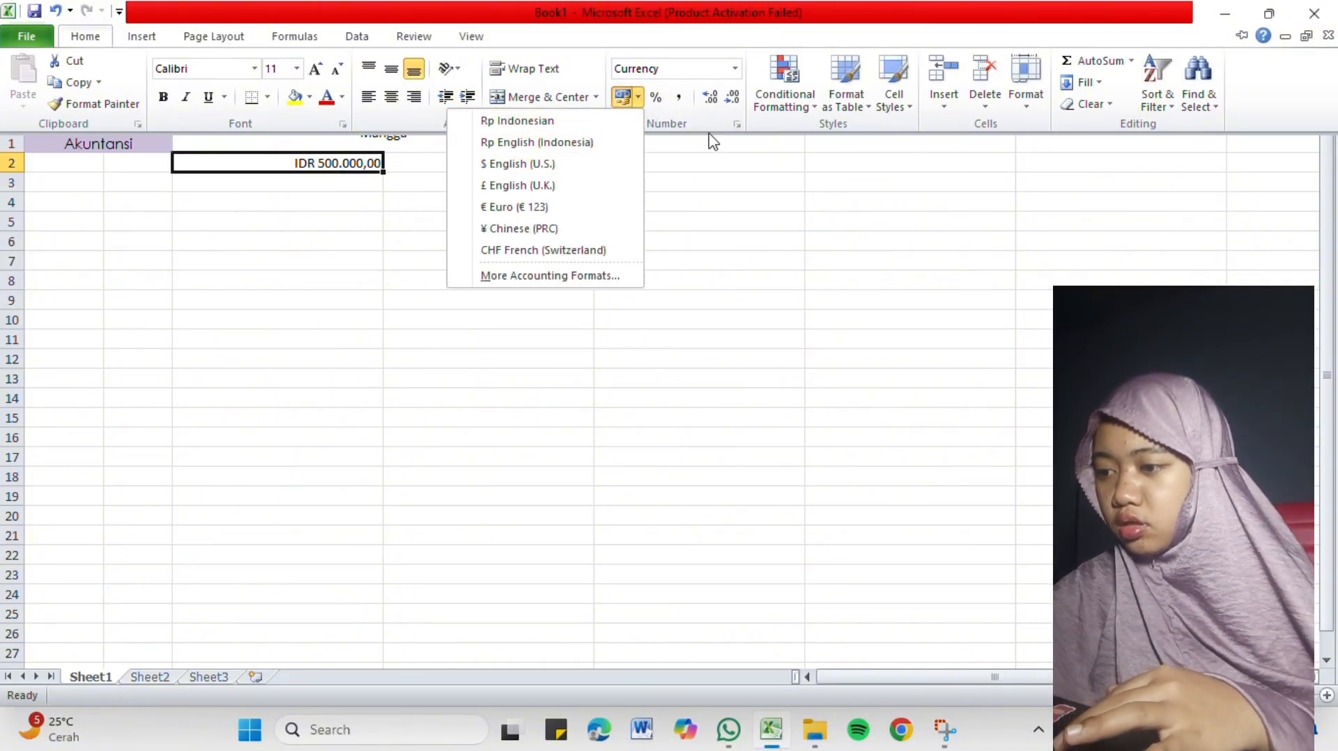
click(694, 123)
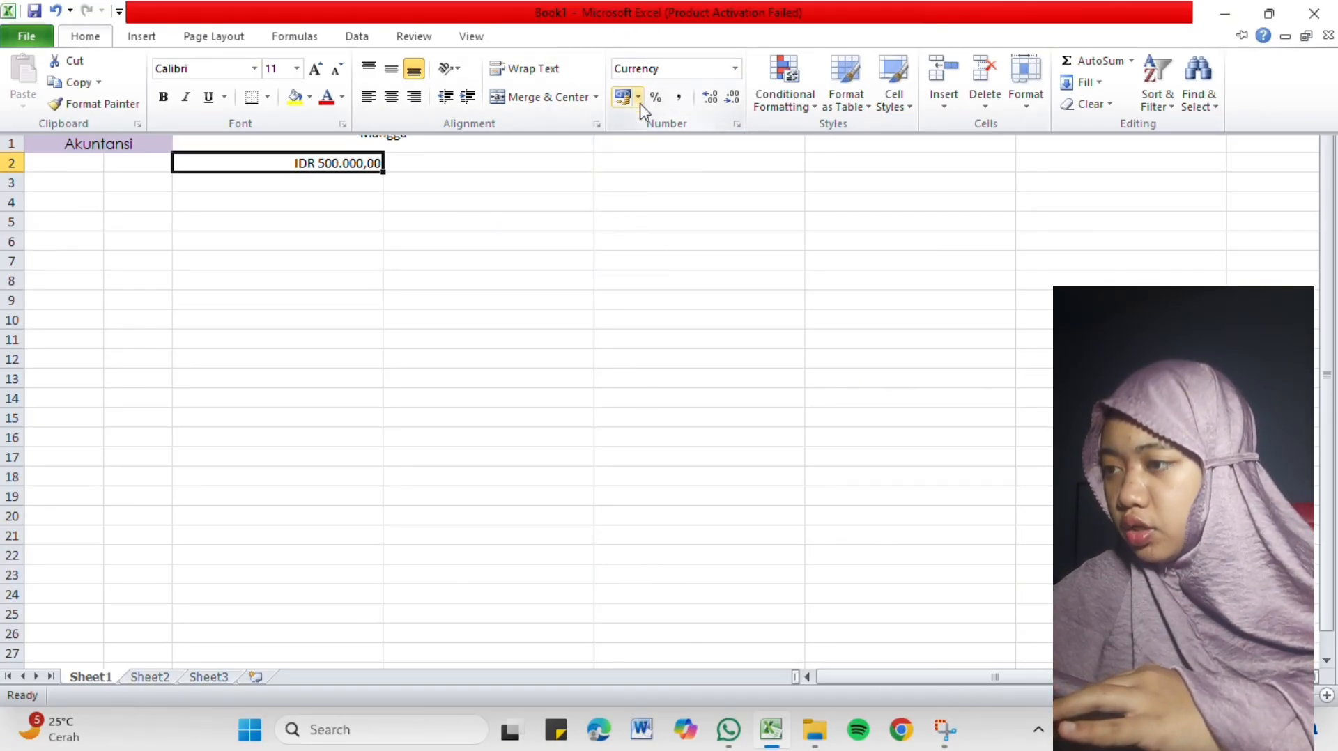
click(655, 98)
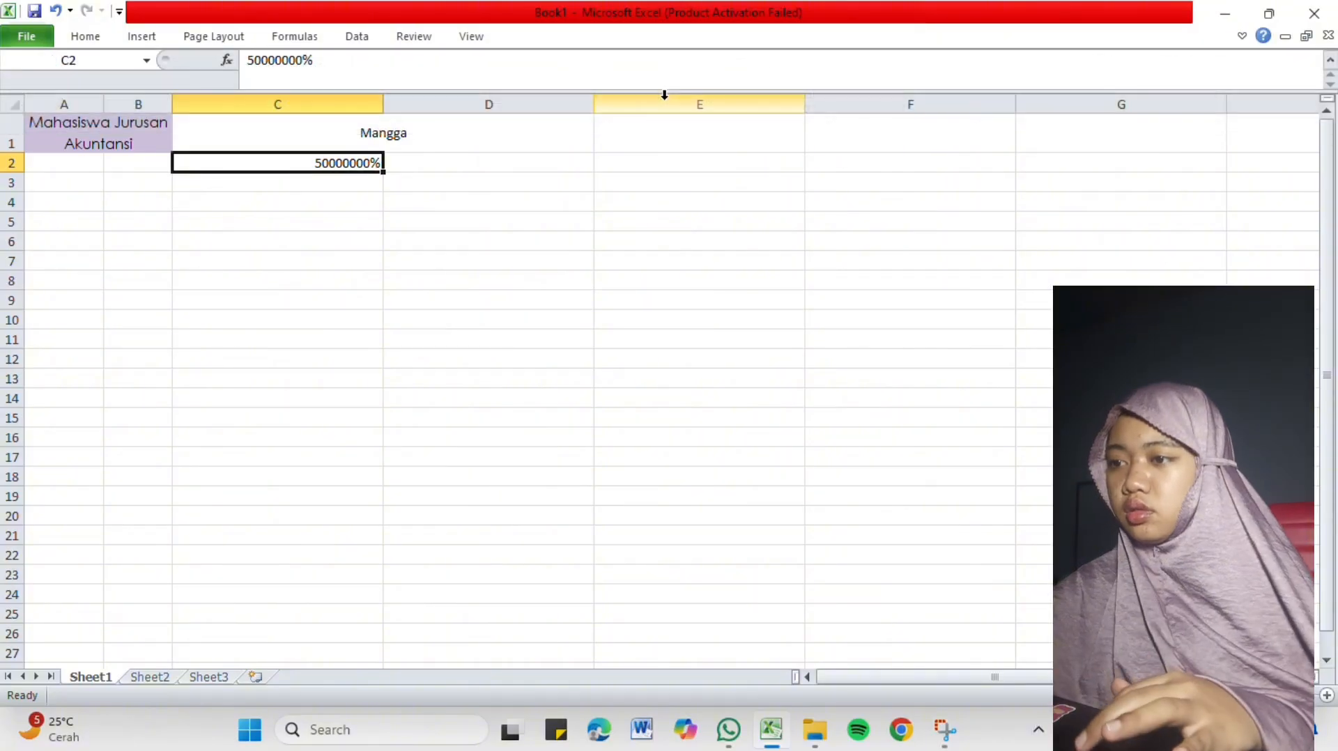
Apply the Comma style to cell C2, try adding one decimal place and undo that addition.
click(108, 36)
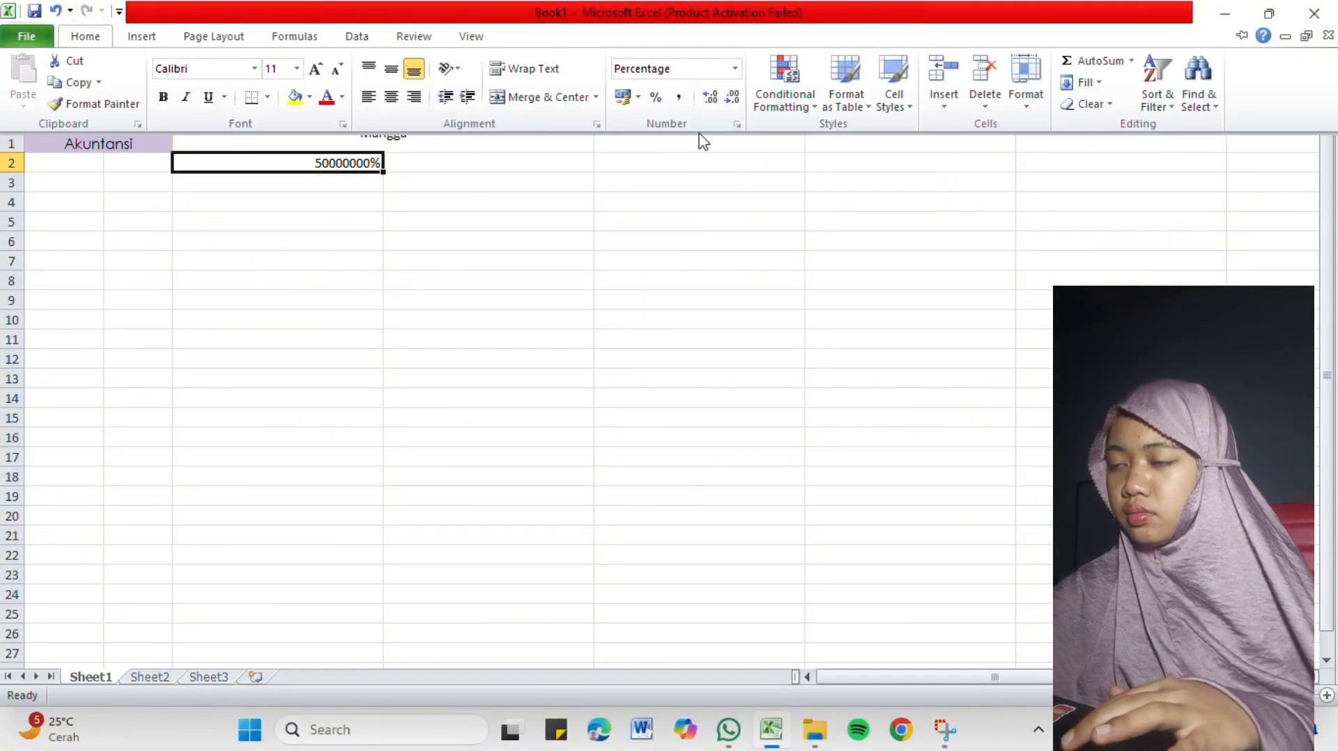
click(678, 98)
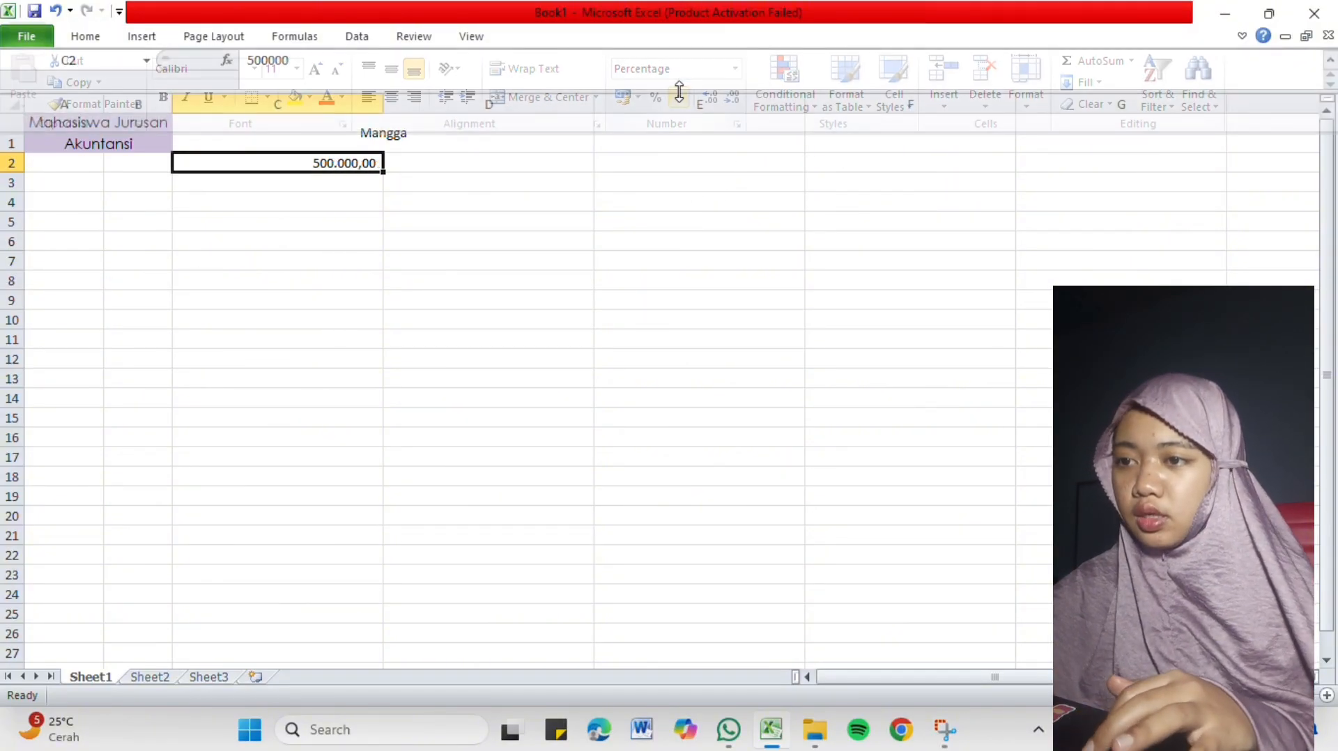
click(106, 42)
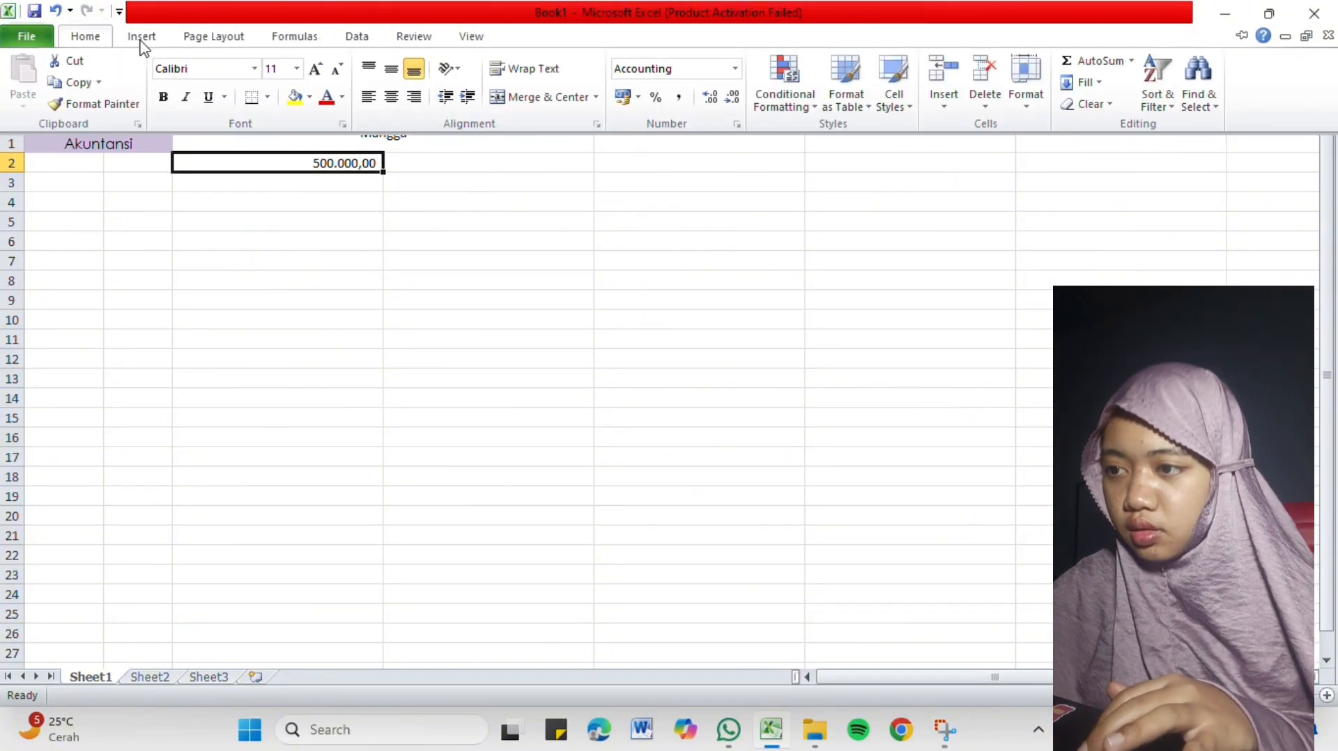
click(710, 97)
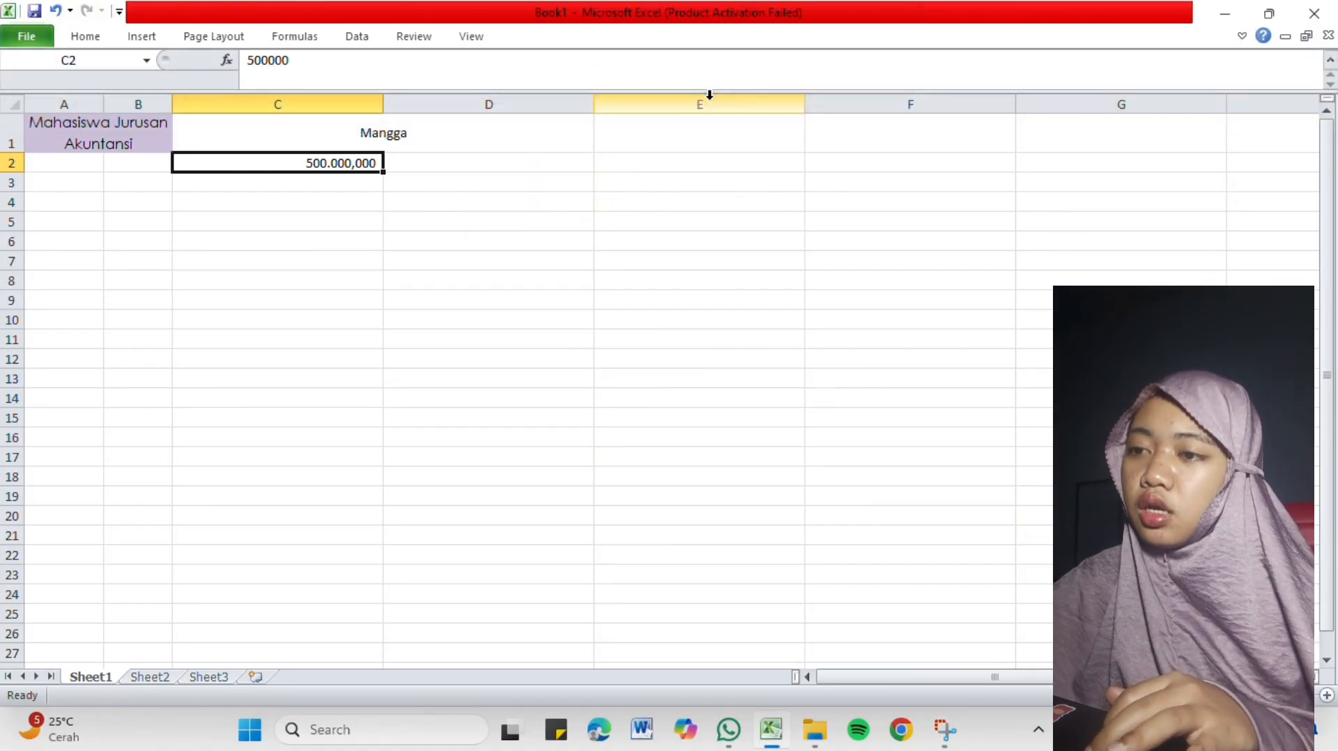
click(55, 10)
Apply the Rp Indonesian accounting format to cell C2.
click(85, 36)
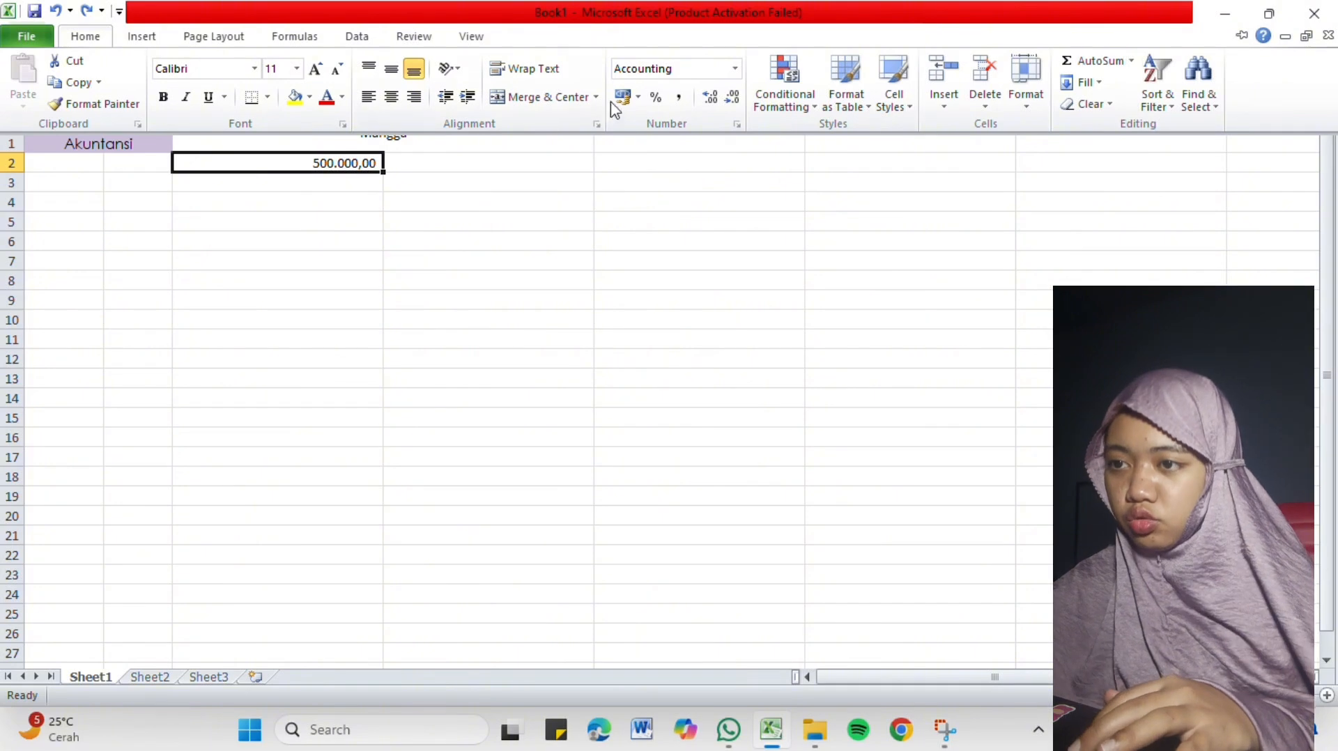
click(637, 101)
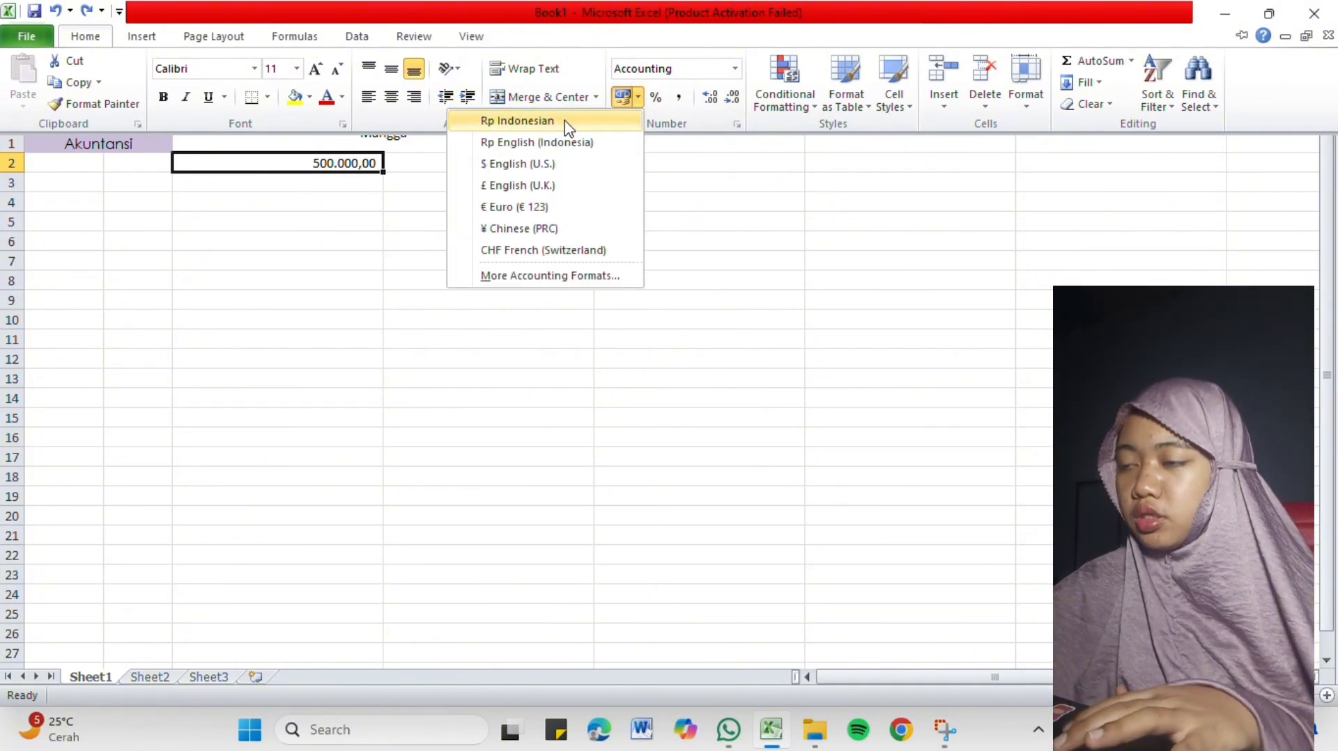
click(566, 121)
click(358, 199)
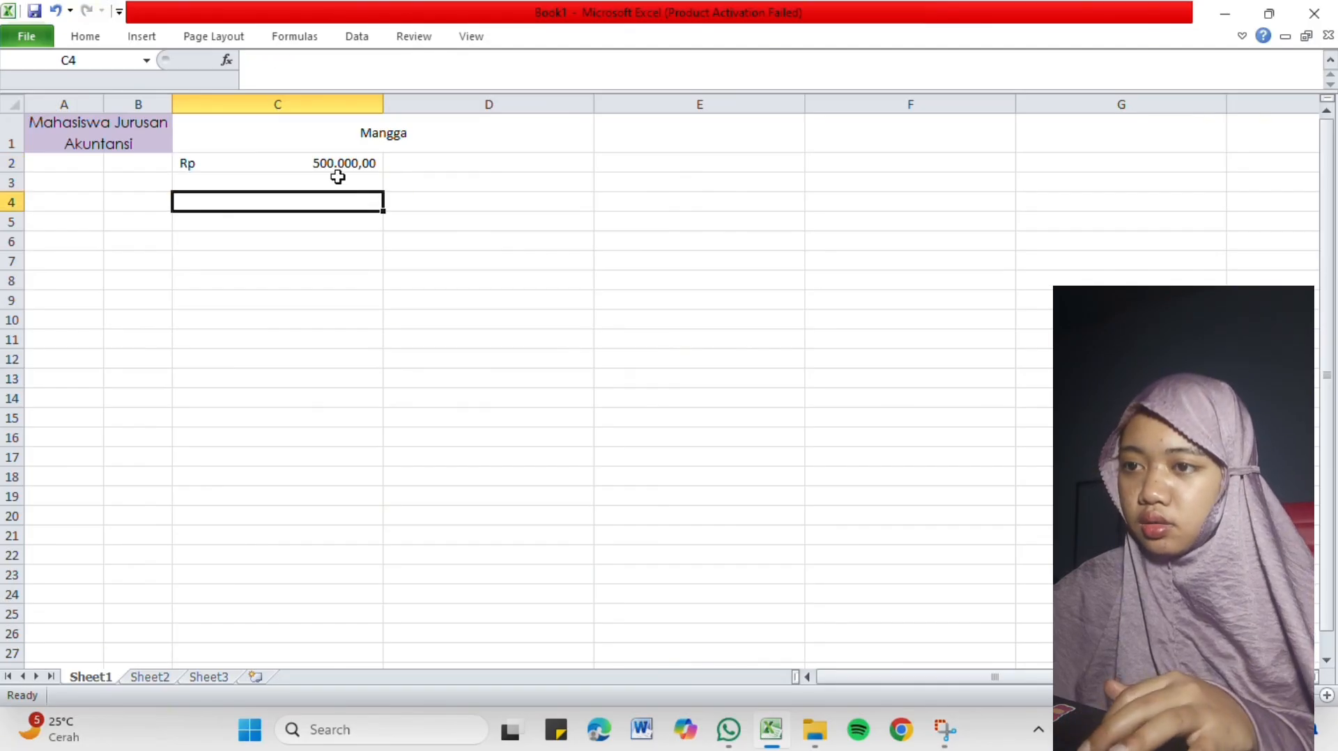
Fill the amount in C2 down to row 7 and across into column D, covering C2:D7.
click(289, 163)
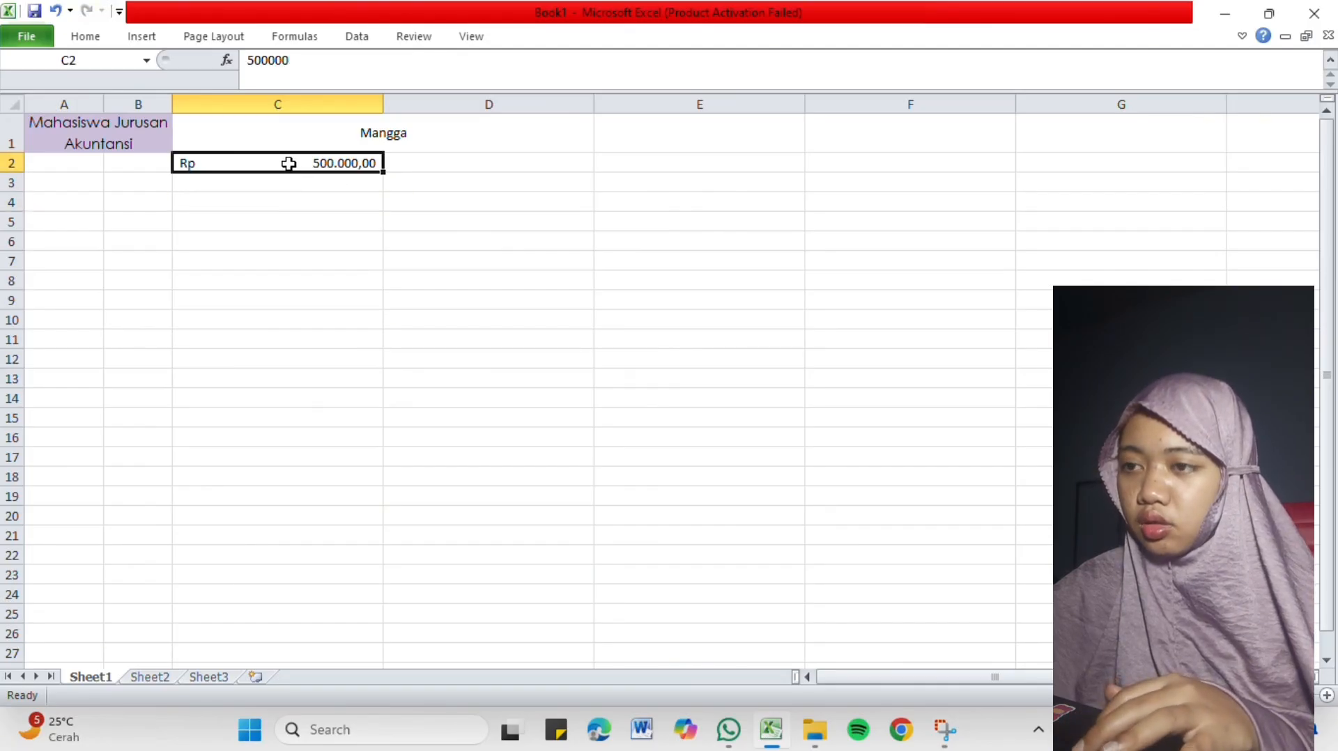
click(428, 164)
click(362, 164)
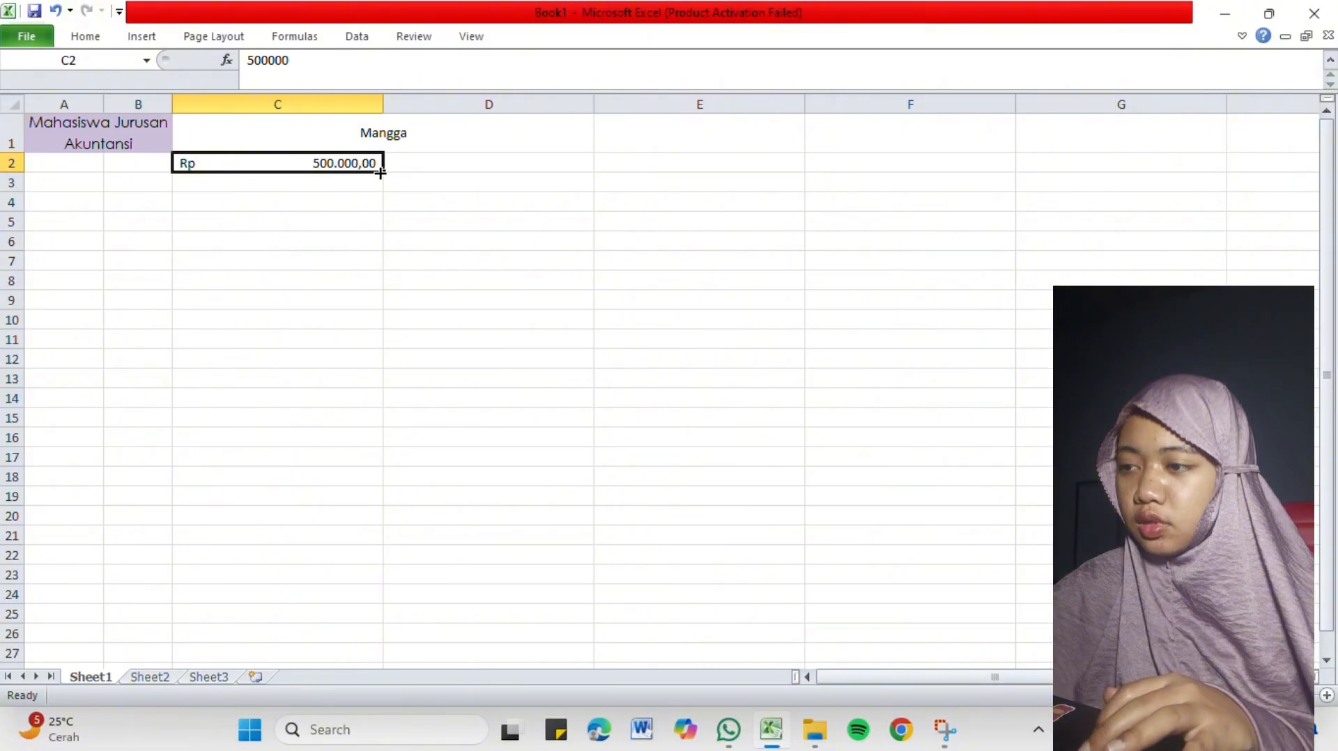
drag(385, 173, 385, 173)
drag(465, 170, 386, 270)
drag(478, 266, 509, 263)
click(487, 307)
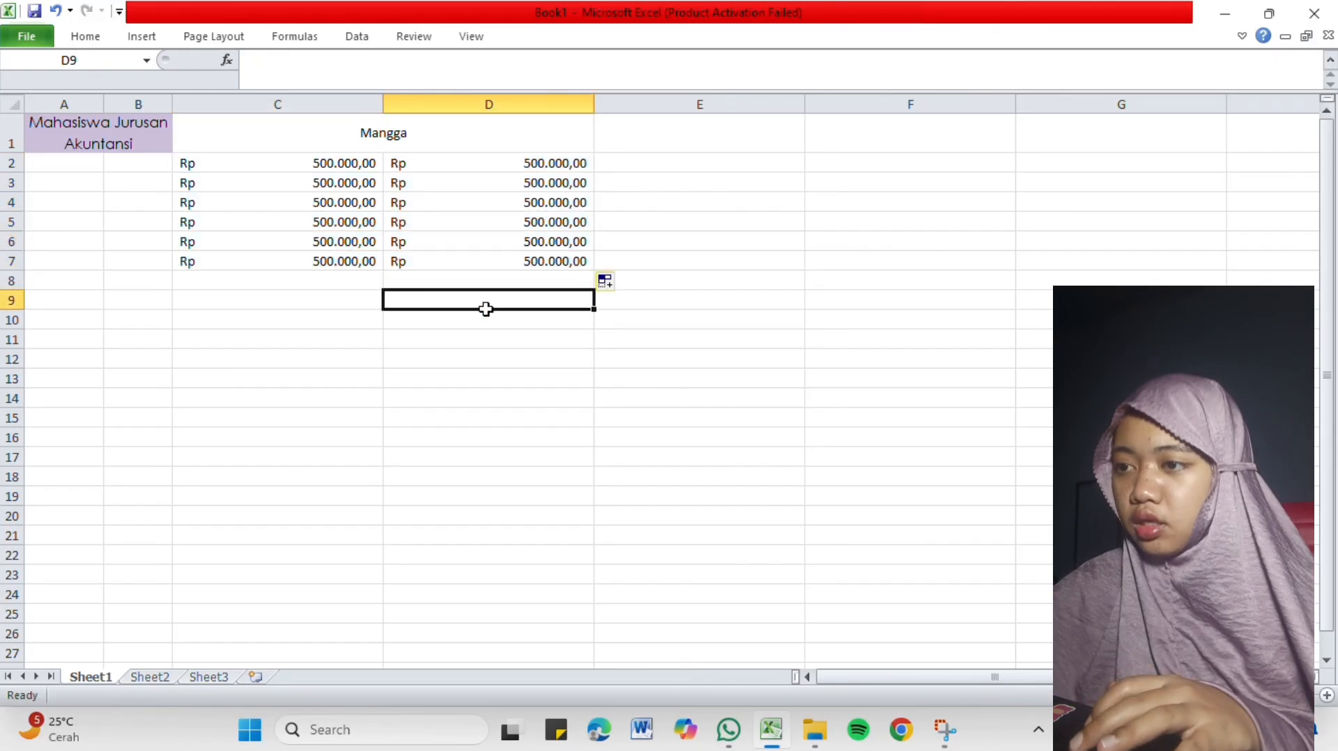
Look over the Data, Review and View commands and examine how the headings move when the sheet scrolls vertically and horizontally.
click(329, 144)
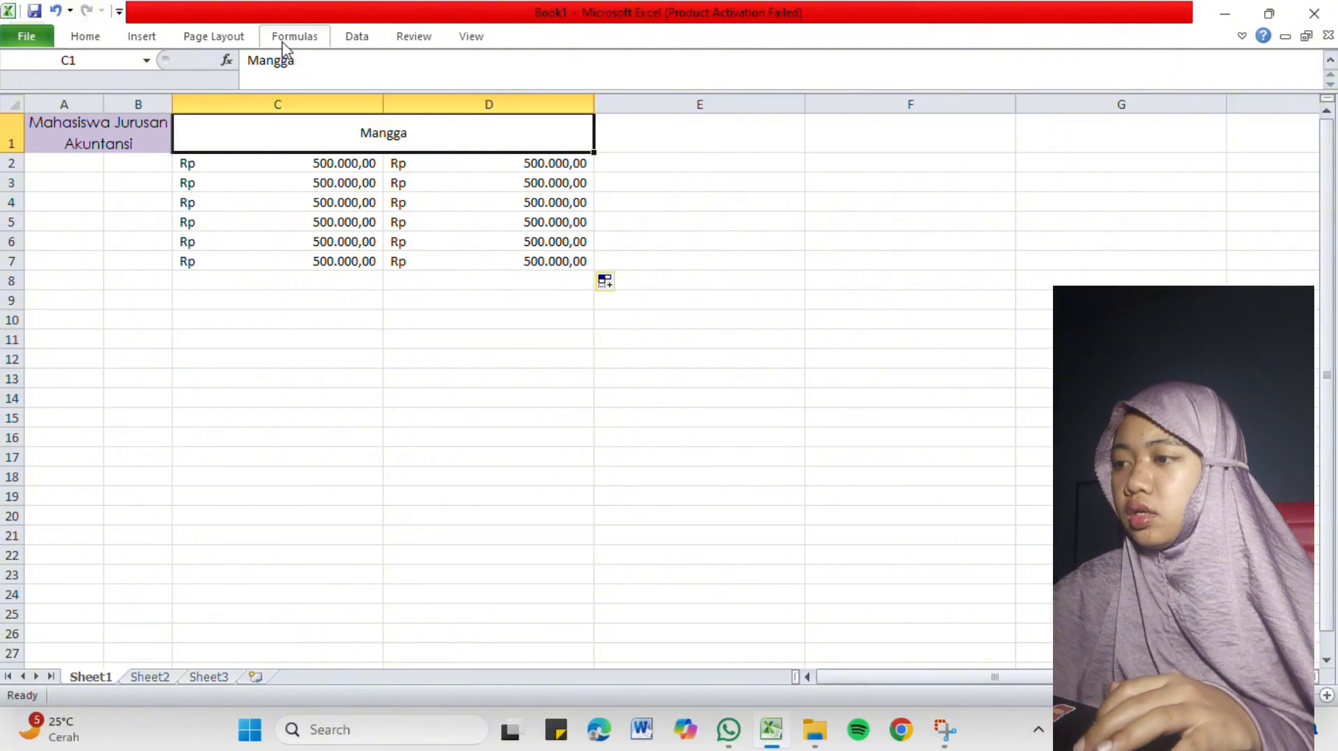
click(352, 42)
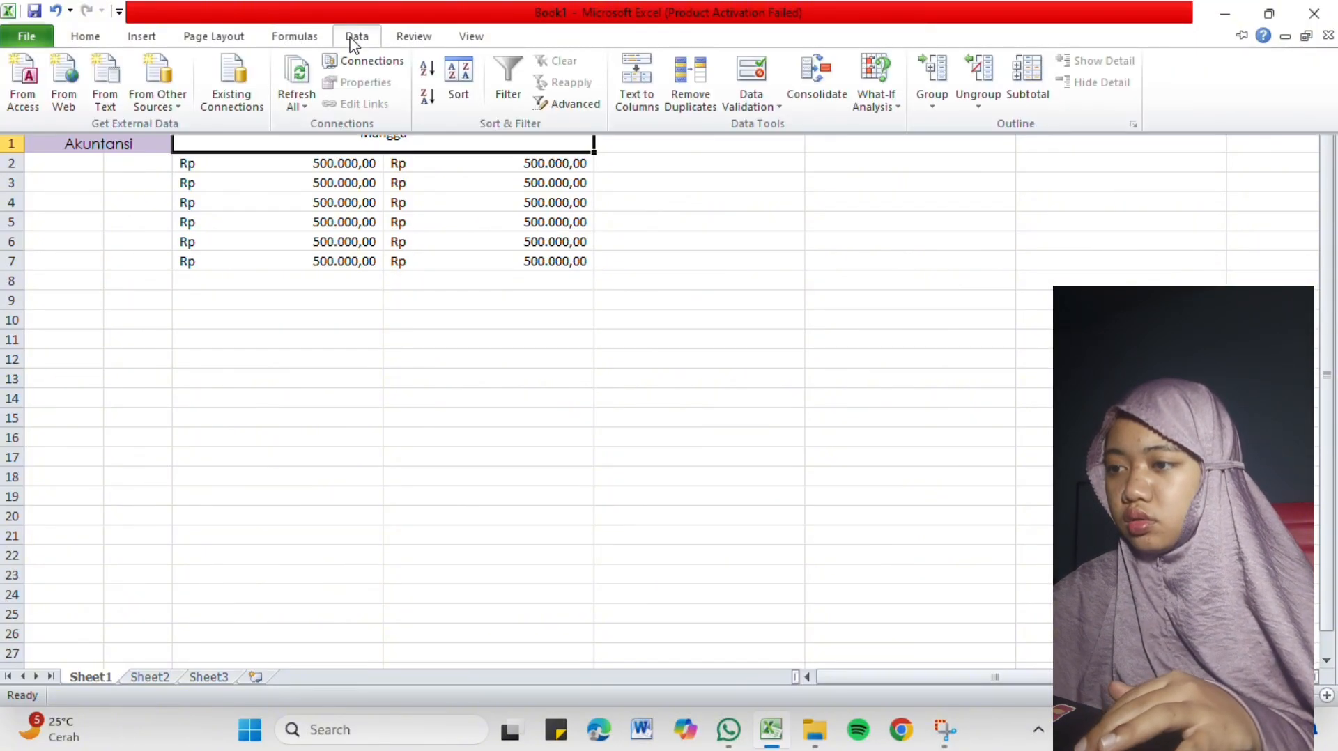
click(414, 43)
click(458, 42)
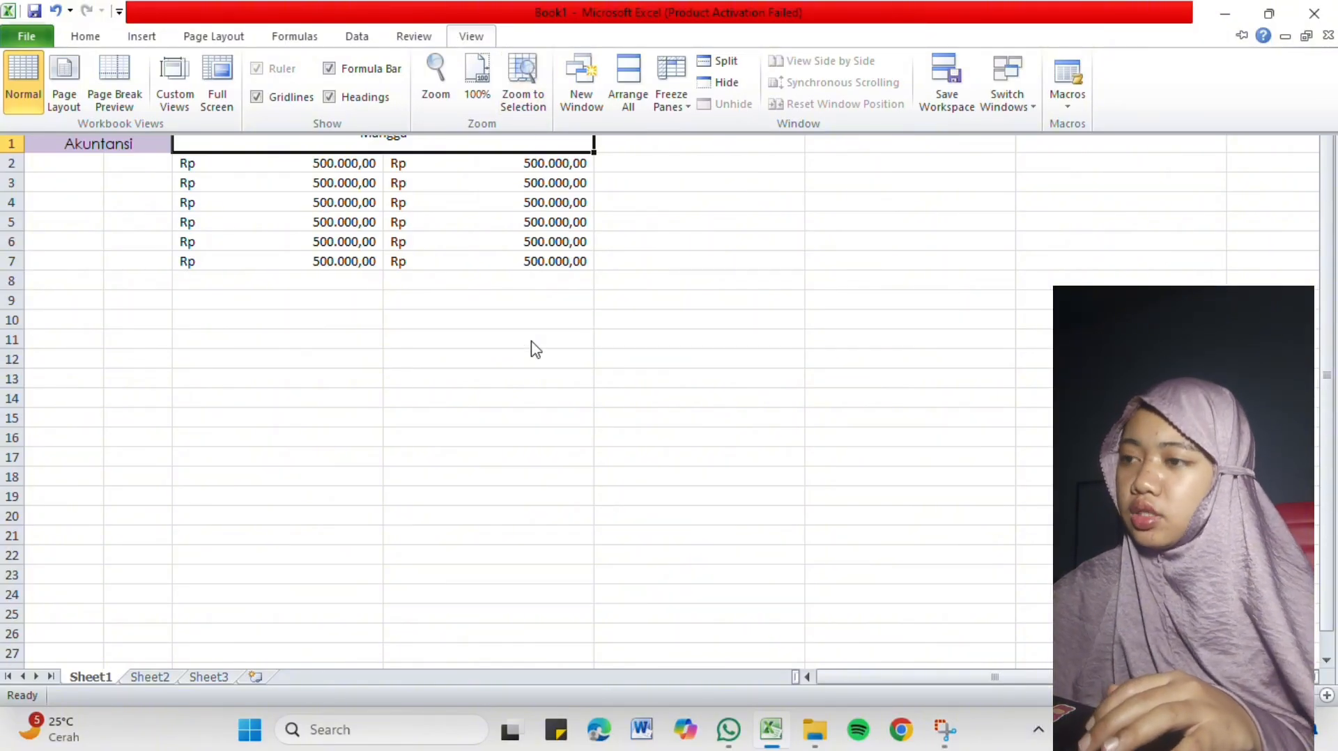
click(568, 324)
scroll(567, 314, down, 1)
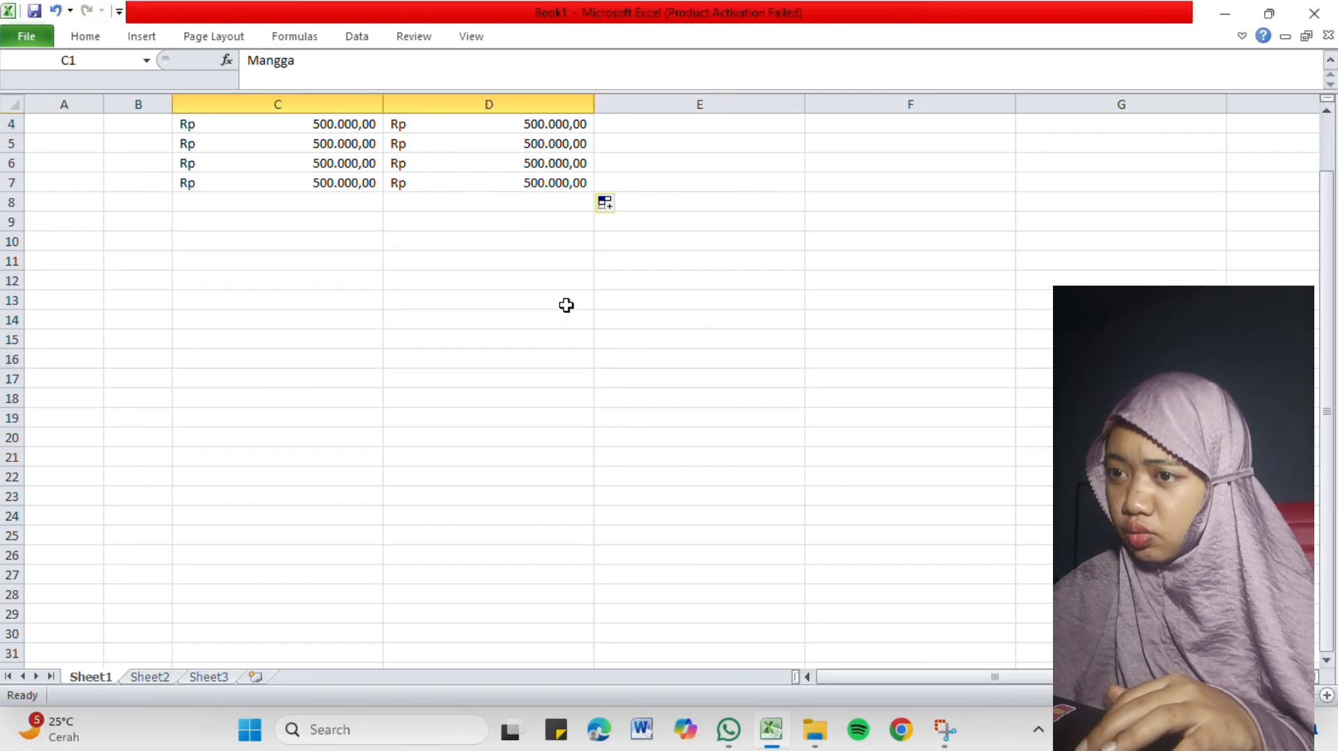
scroll(566, 305, down, 3)
scroll(566, 305, up, 4)
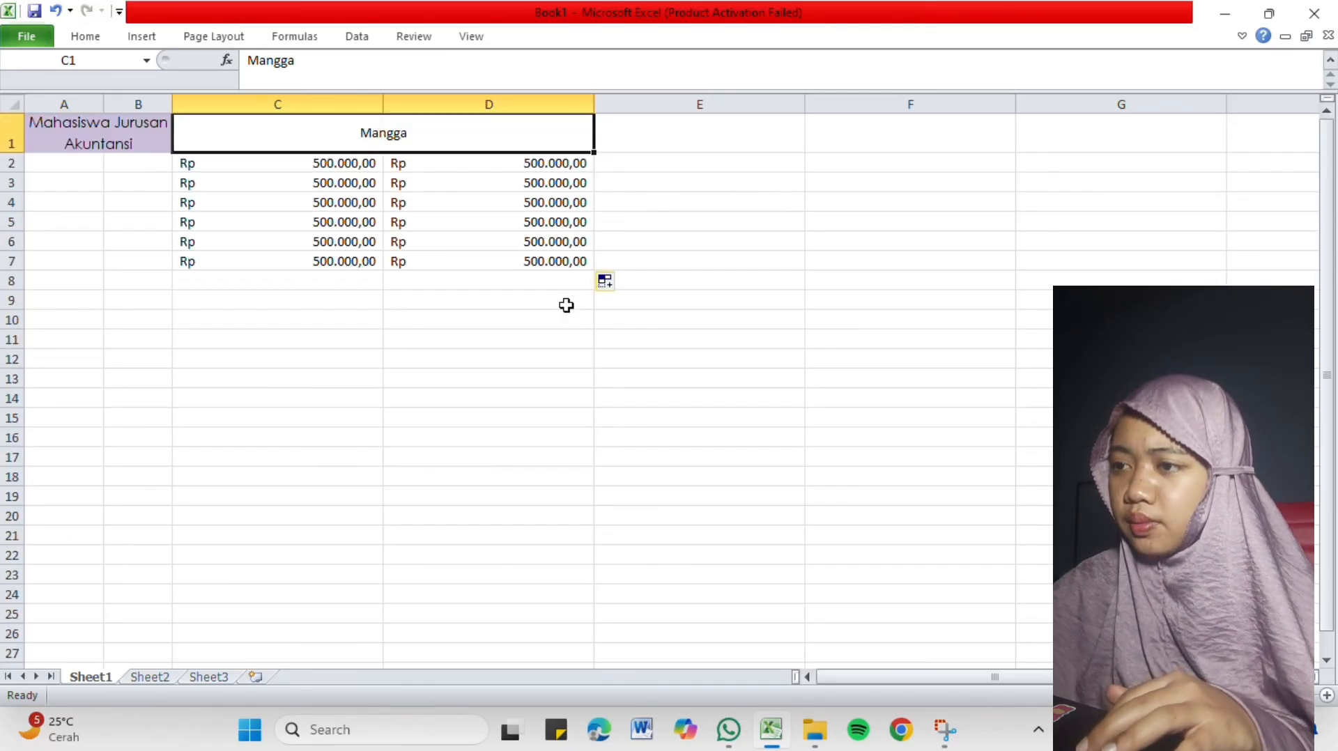
scroll(566, 306, down, 4)
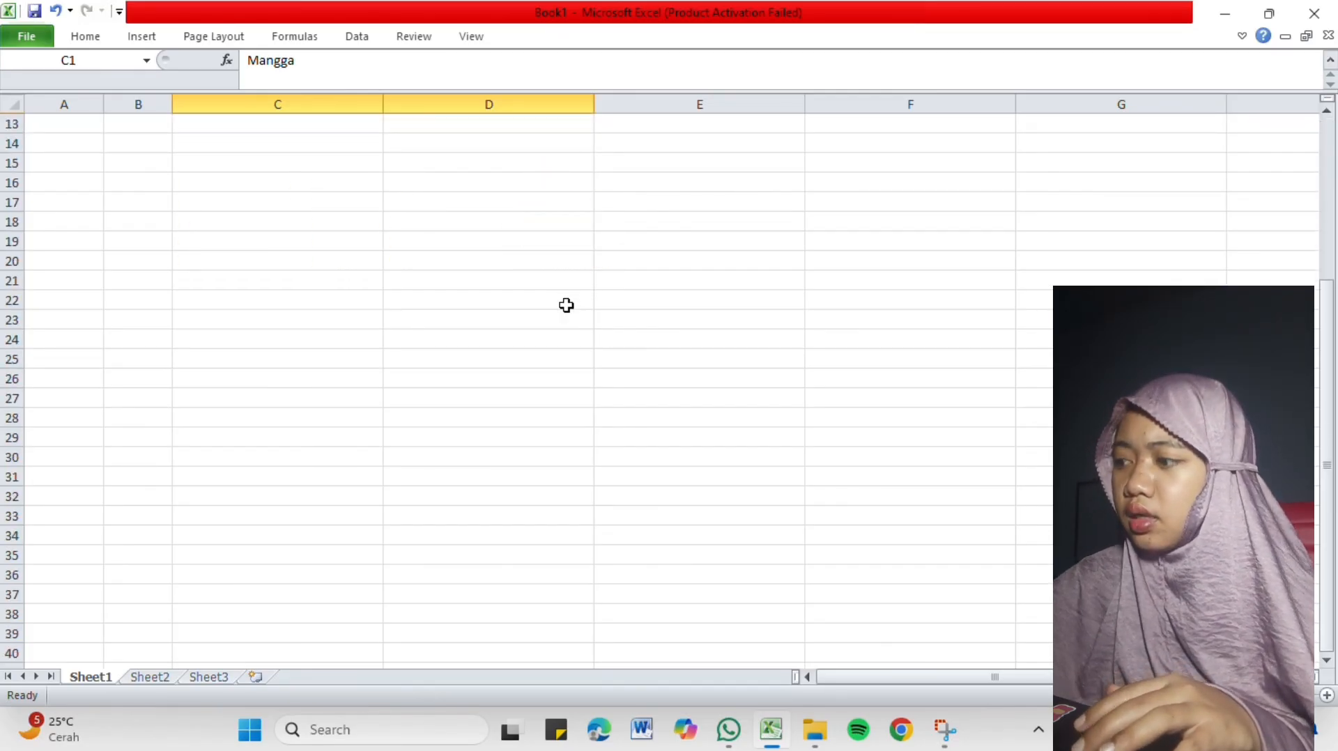
scroll(566, 305, up, 4)
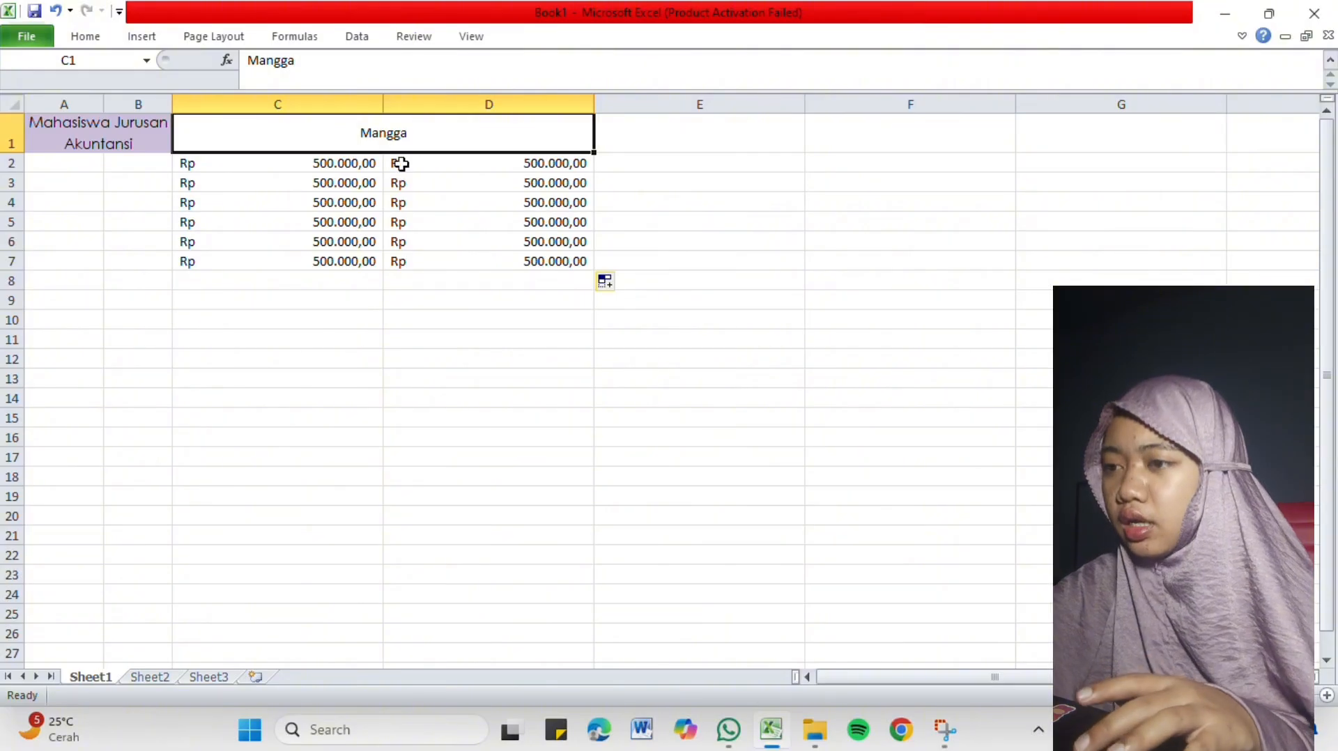
scroll(498, 298, right, 2)
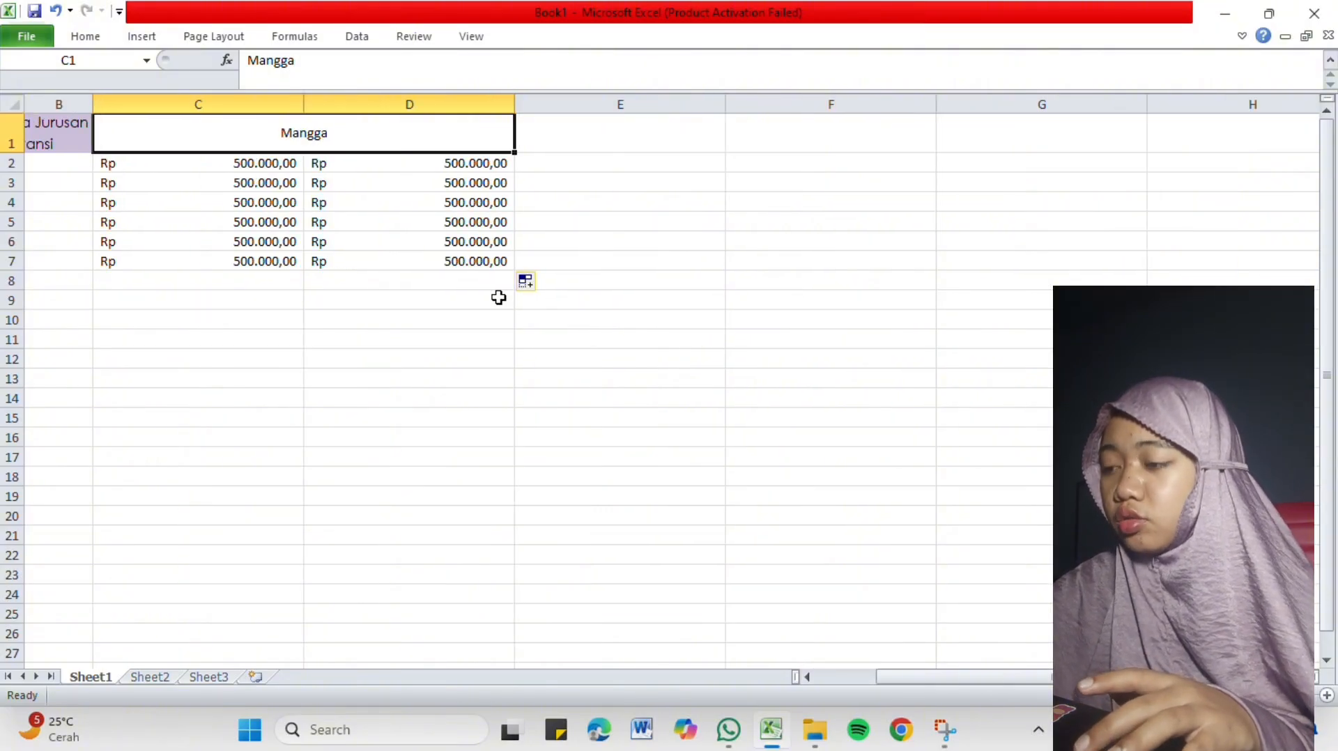
scroll(498, 298, left, 2)
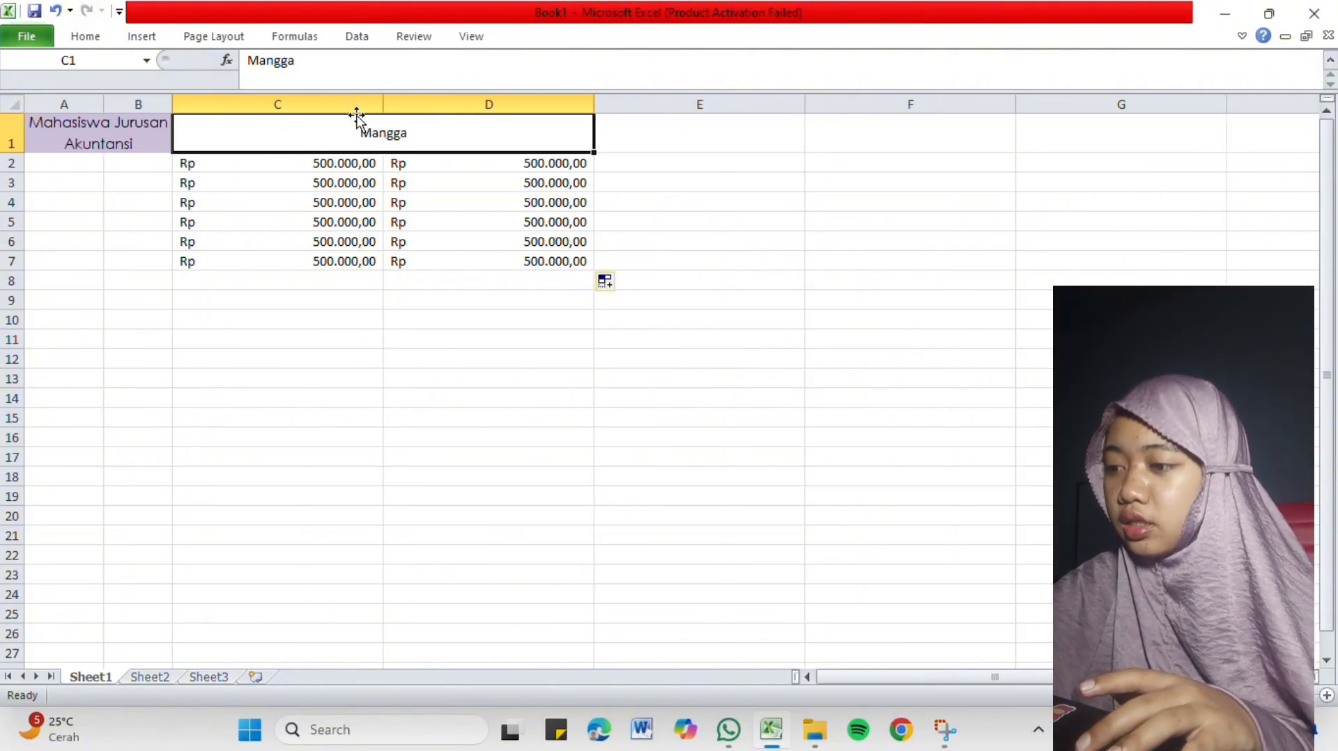
key(F2)
click(474, 39)
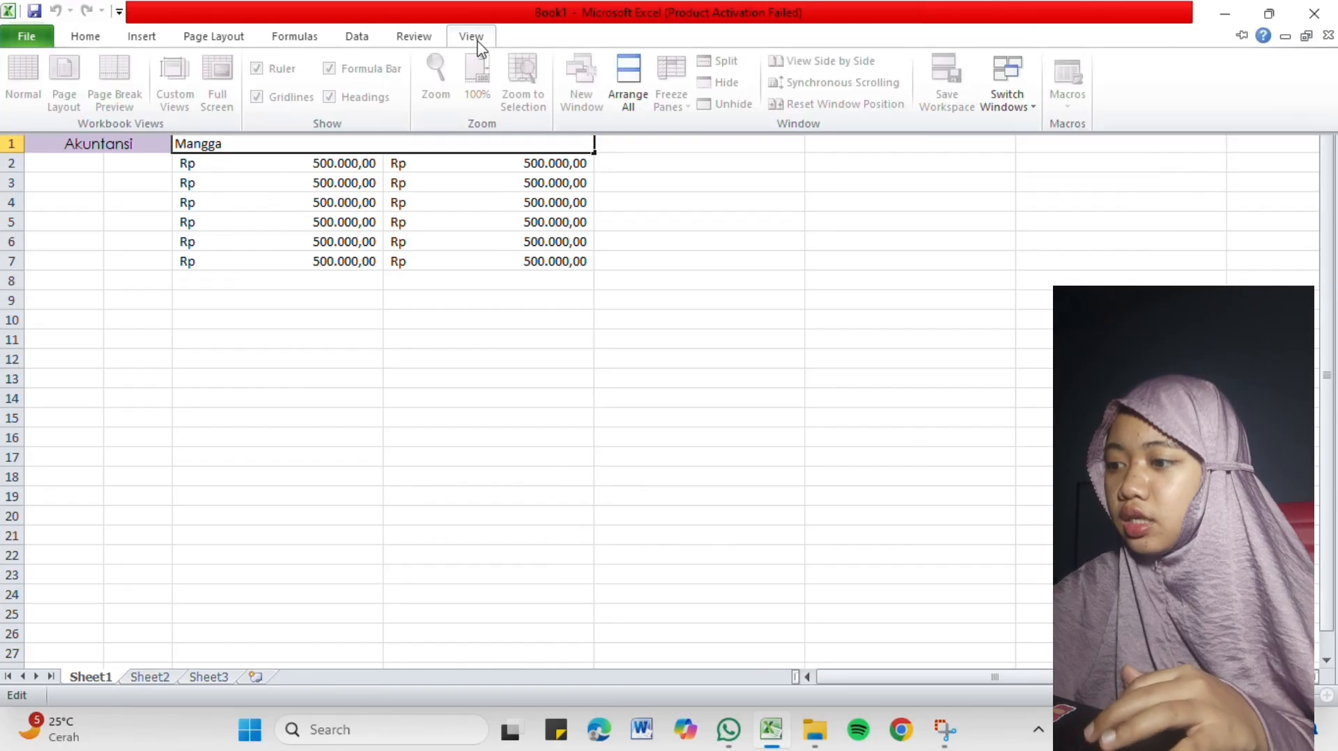
click(407, 195)
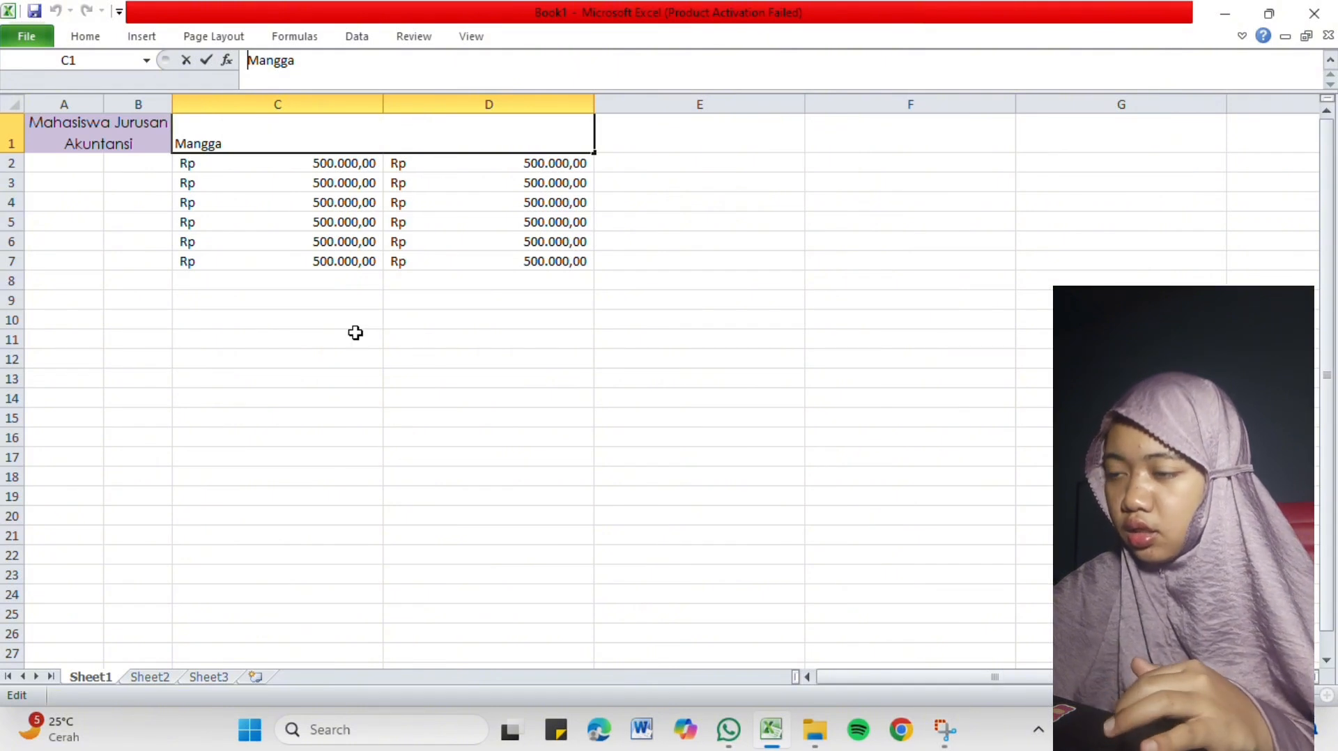
click(474, 48)
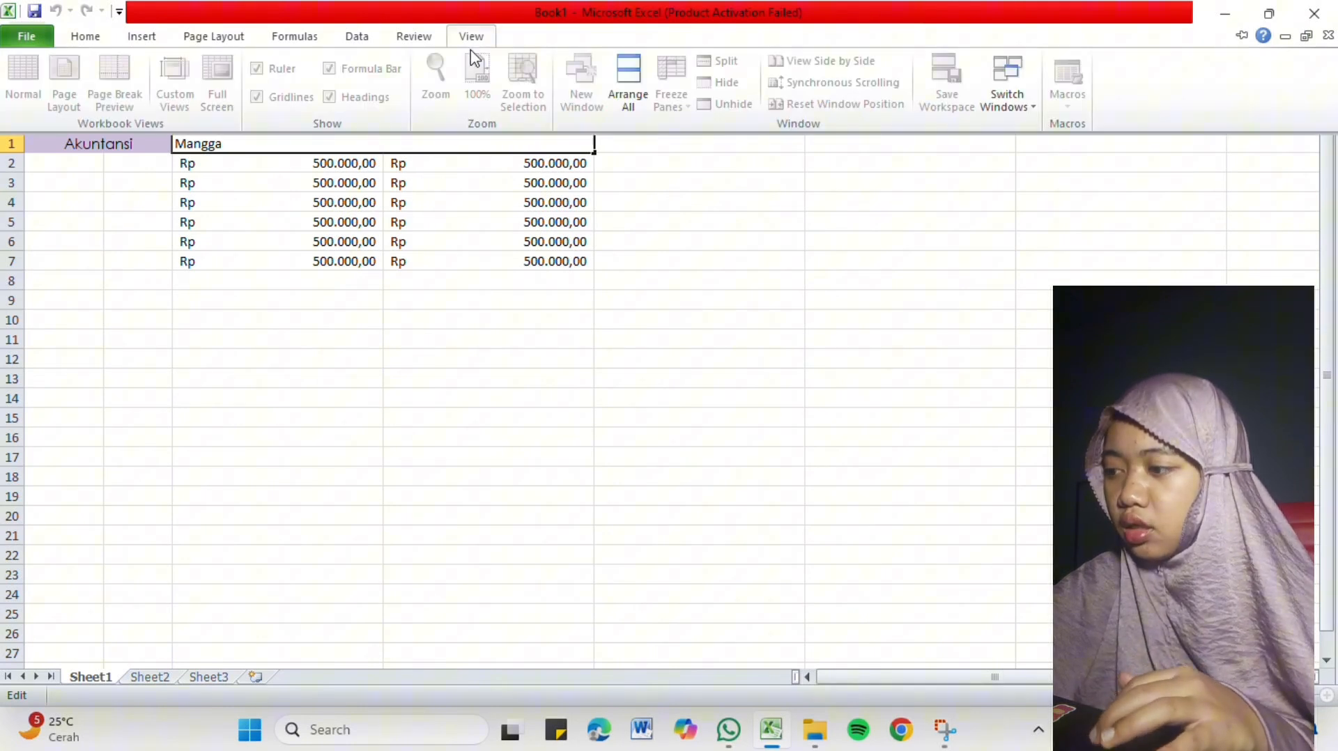
click(478, 173)
key(Escape)
click(302, 197)
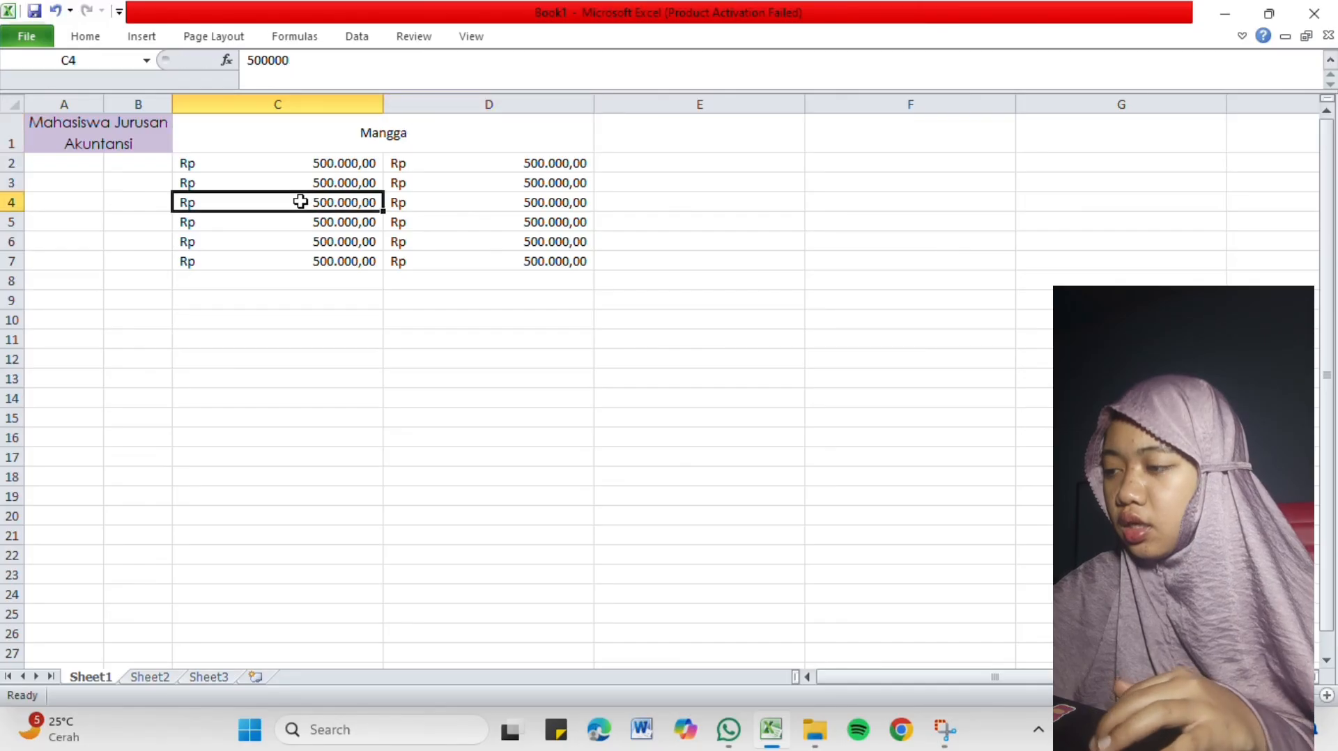
Freeze the panes based on the merged Mangga heading cell C1.
click(344, 133)
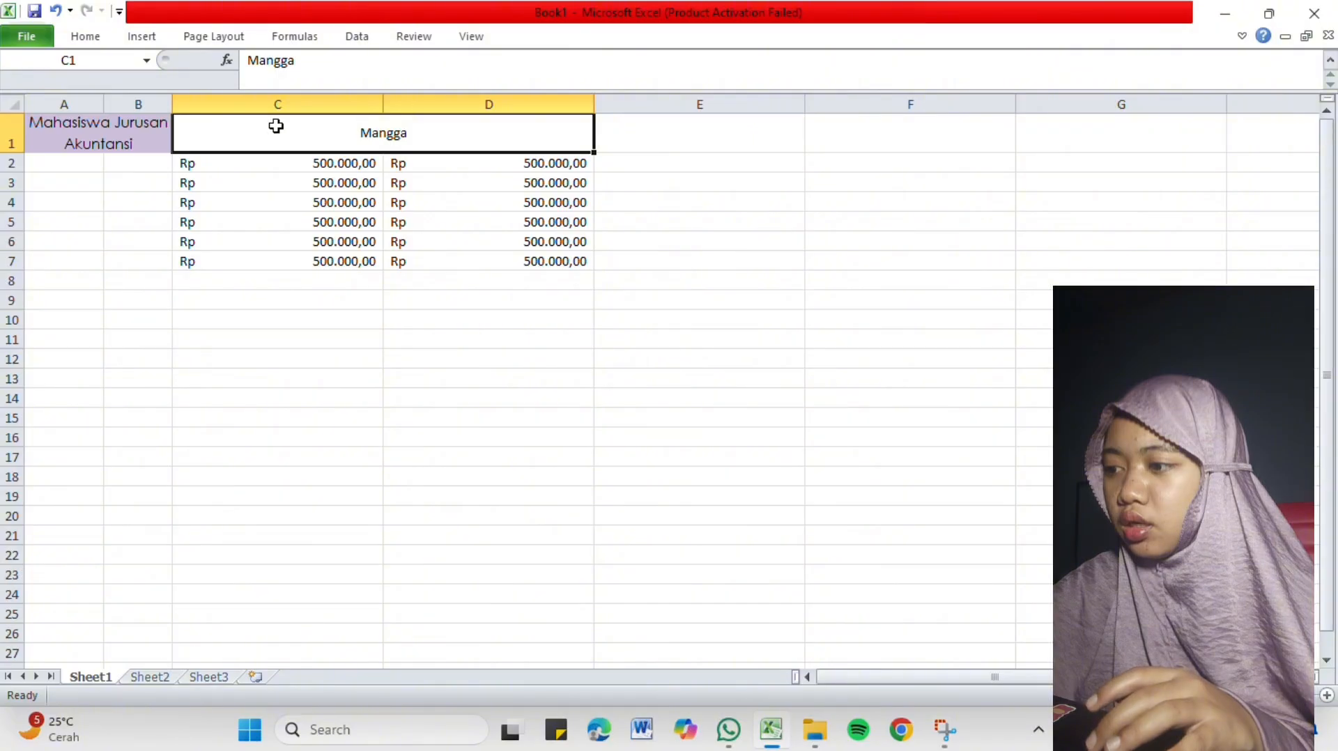
click(414, 37)
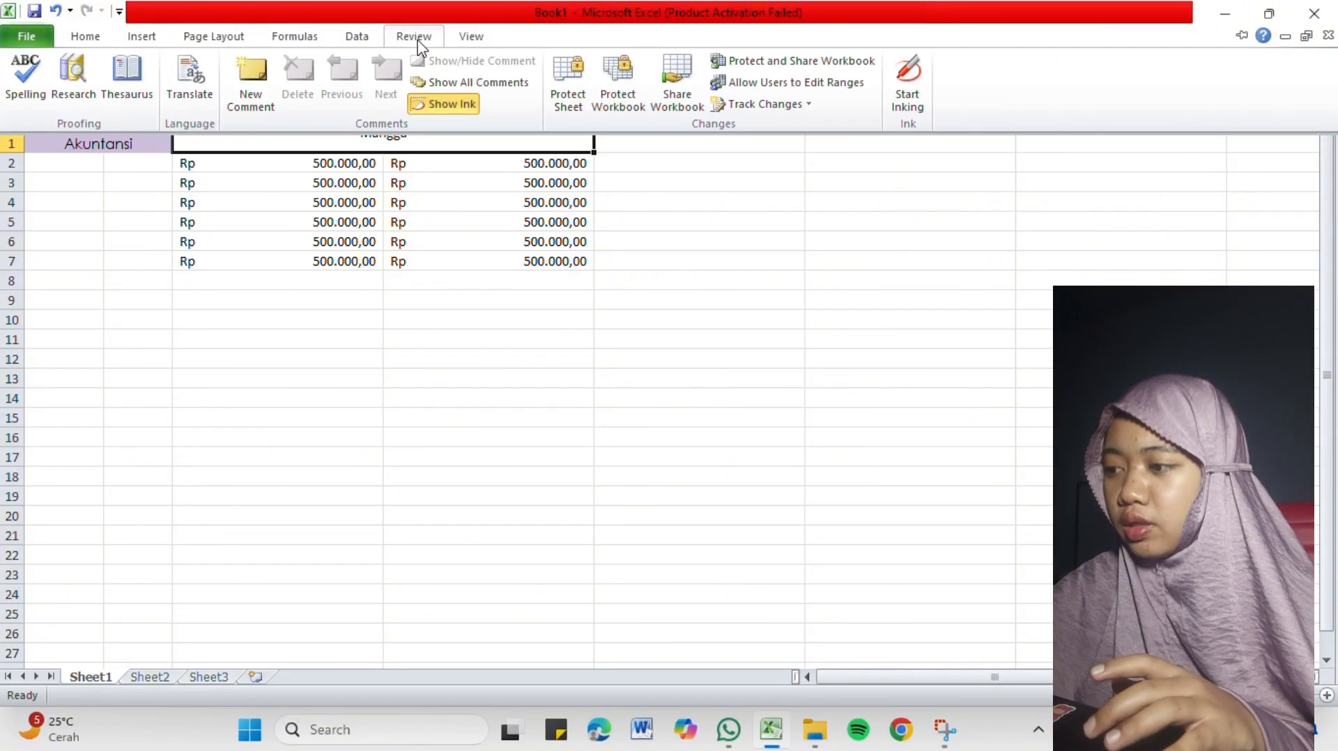
click(472, 38)
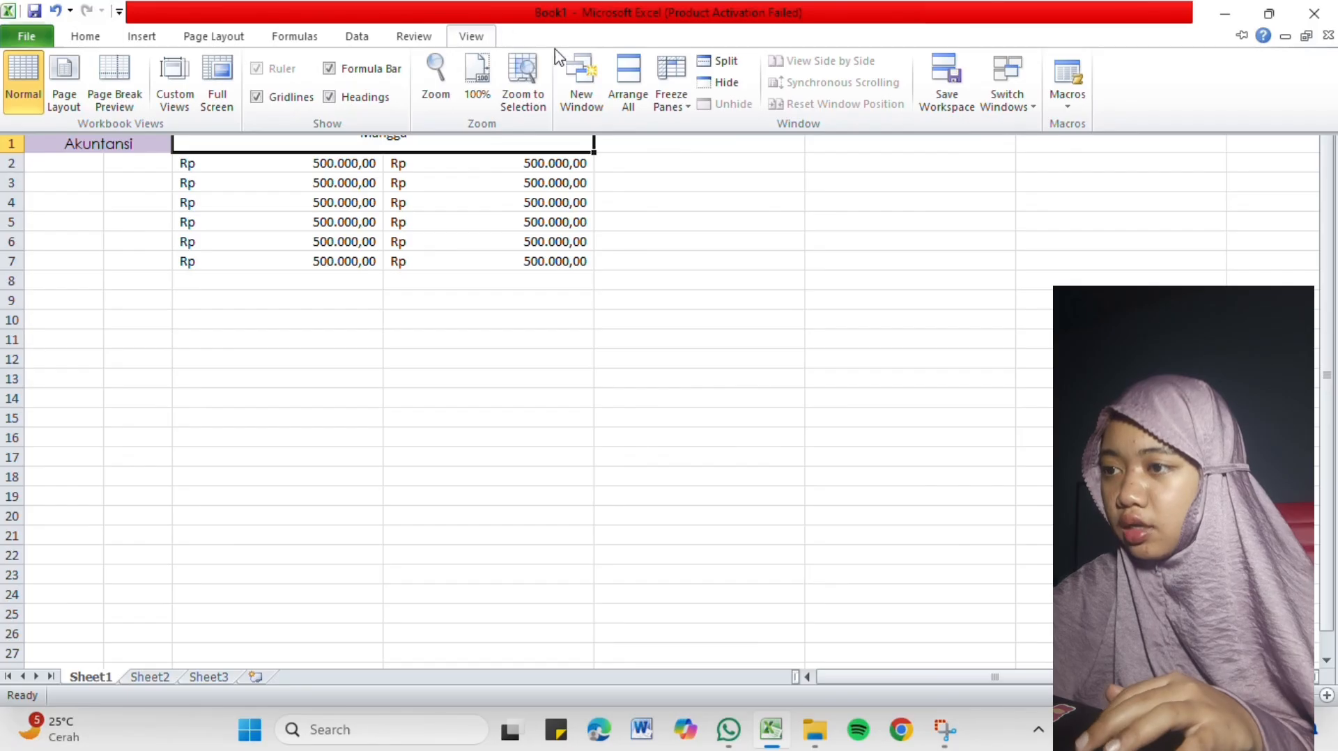
click(673, 105)
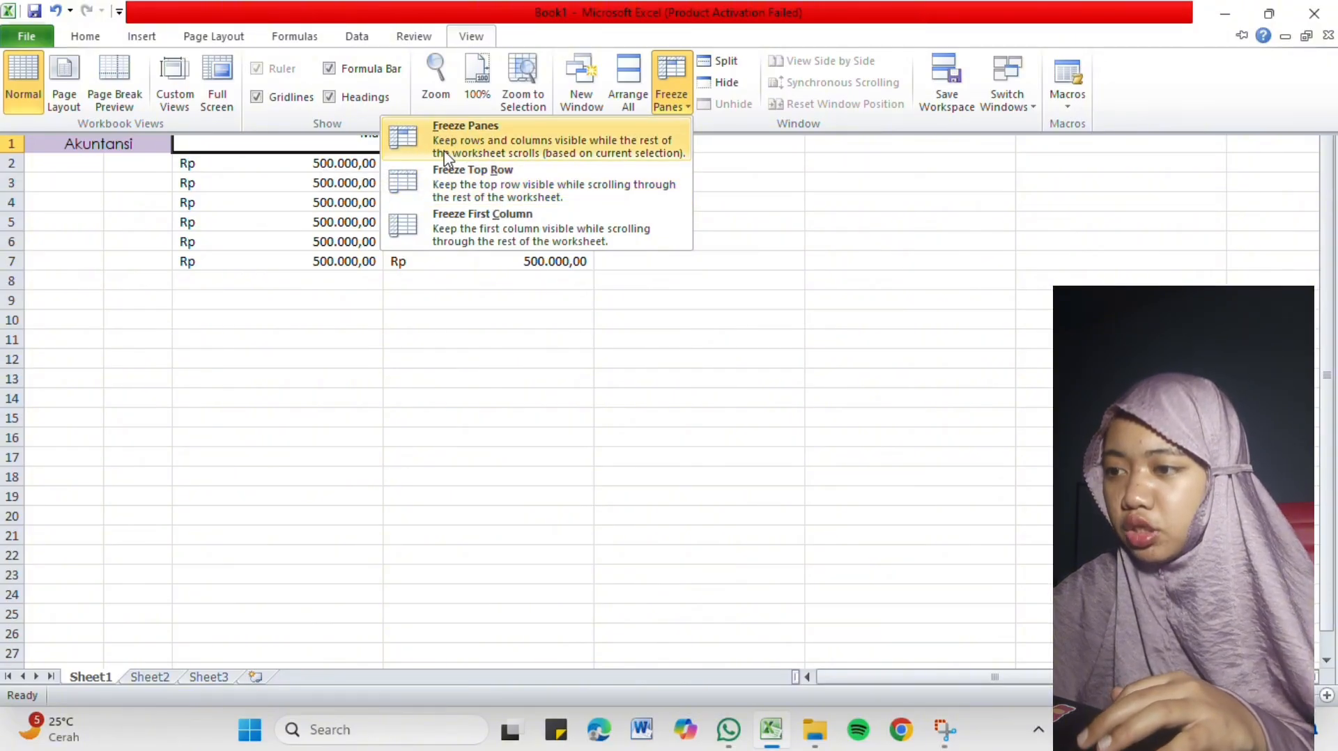
click(481, 148)
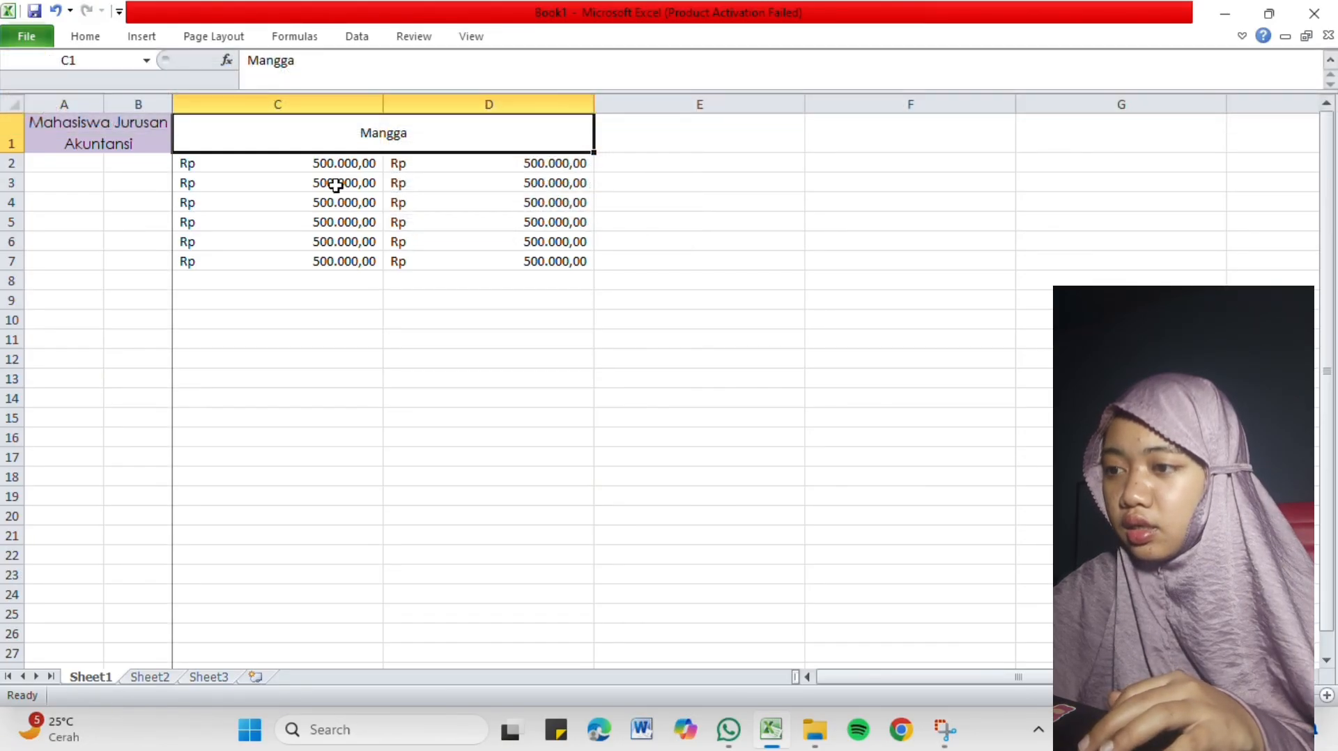
click(356, 263)
click(488, 288)
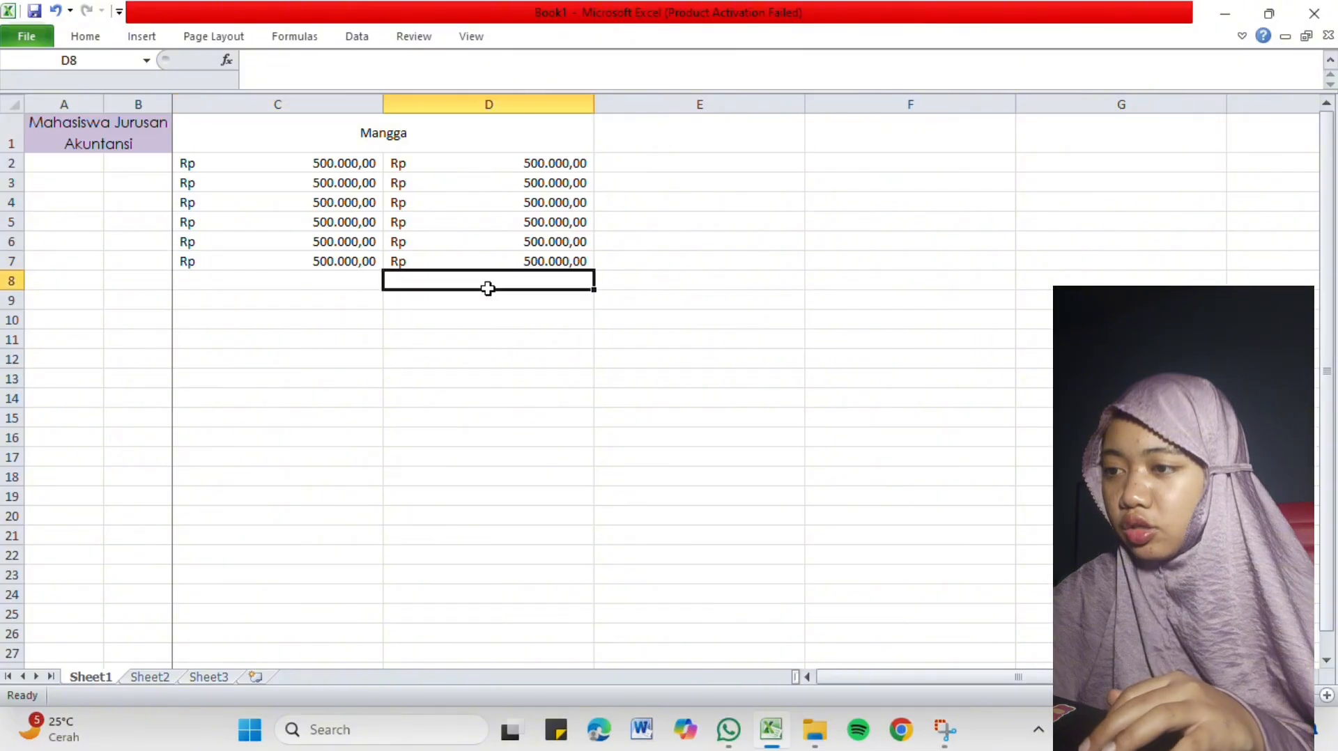
drag(608, 303, 582, 312)
click(770, 337)
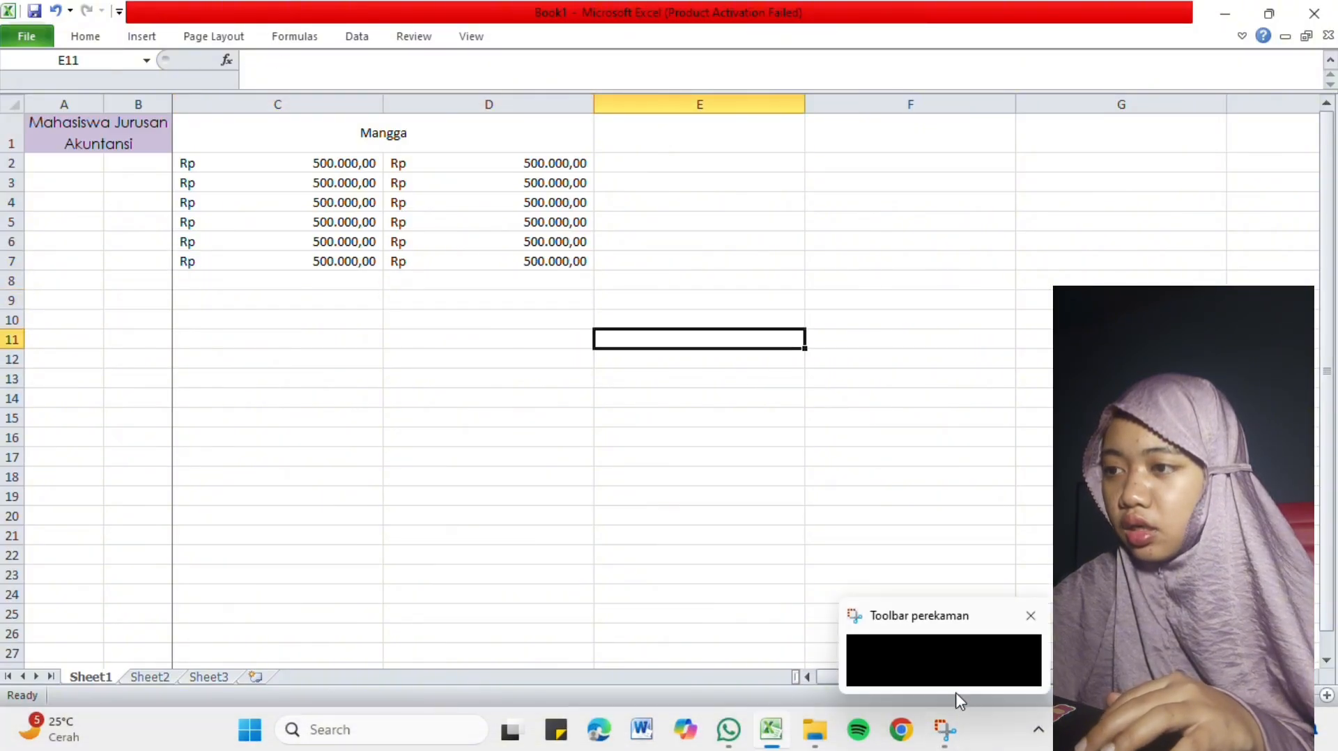
mouse_move(851, 689)
mouse_down()
mouse_move(1008, 681)
mouse_move(843, 681)
mouse_up()
Select the row 1 headings A1:D1 and unfreeze the panes.
click(284, 129)
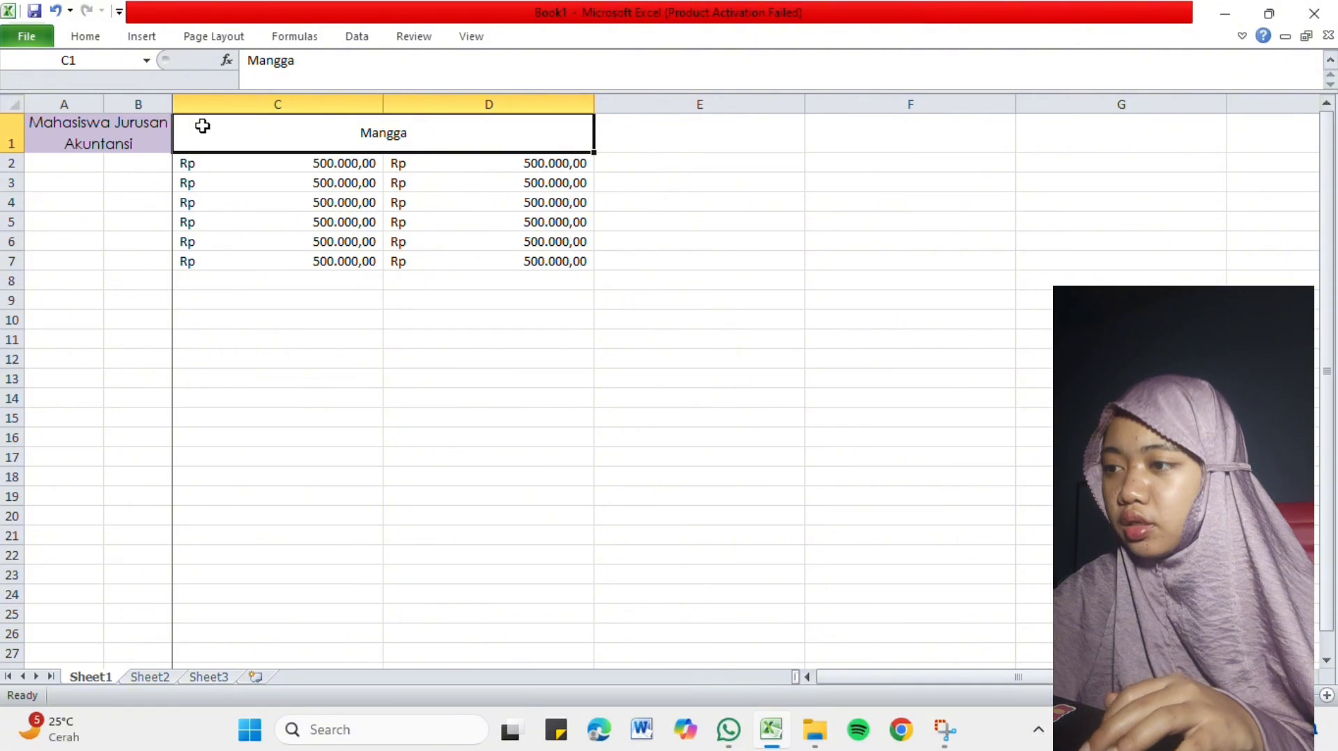
drag(202, 126, 165, 122)
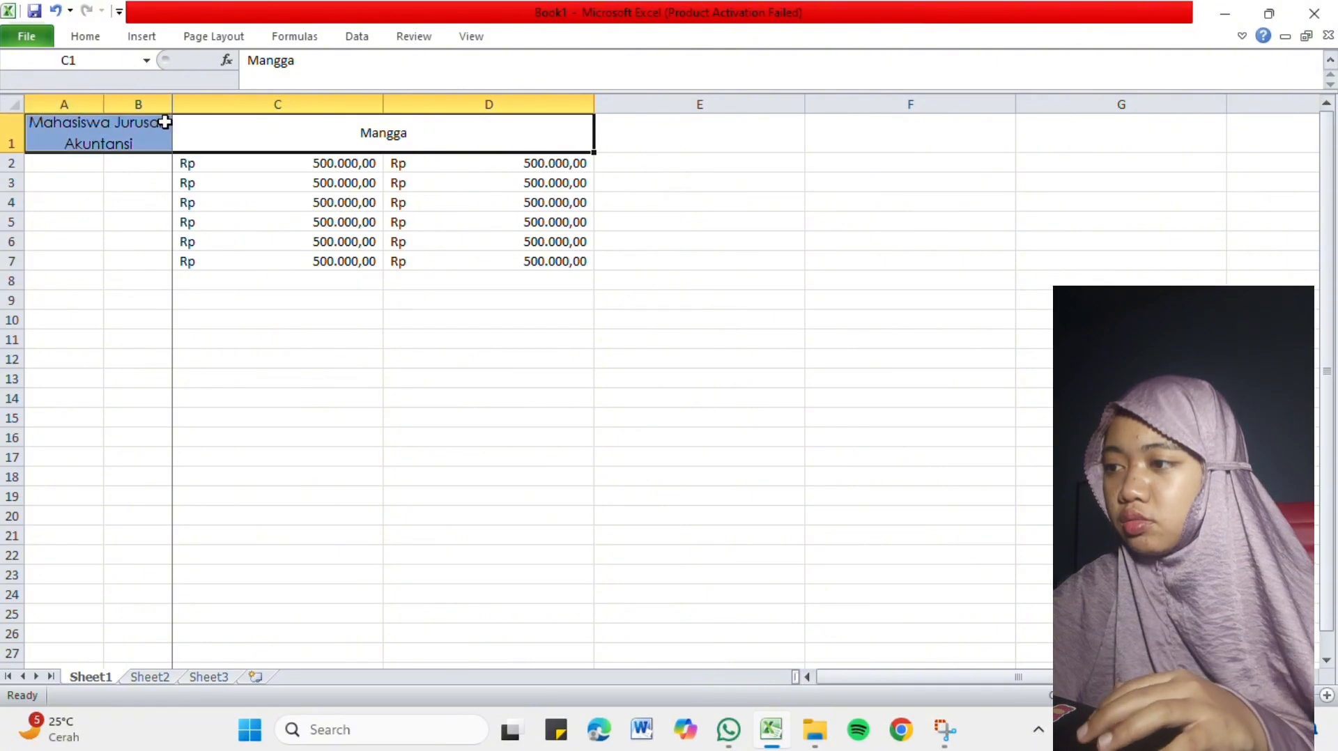
click(468, 36)
click(656, 94)
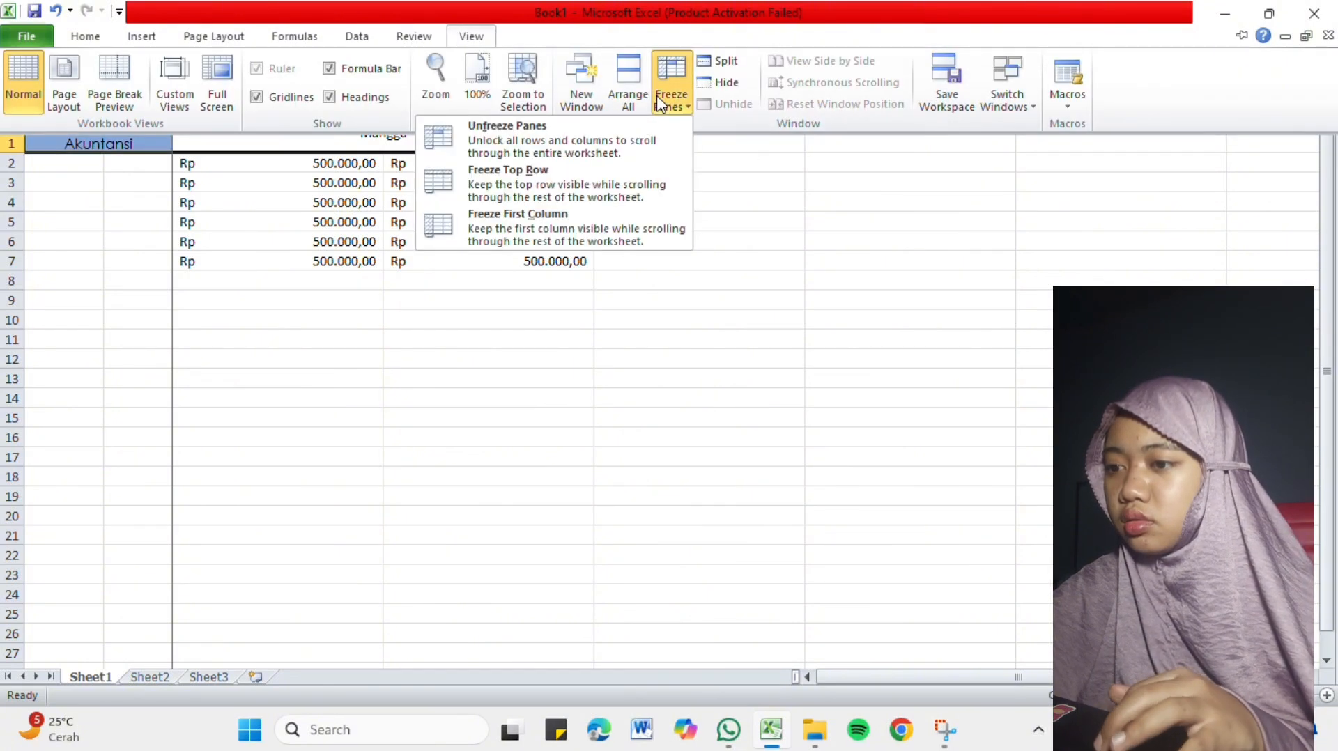
click(551, 136)
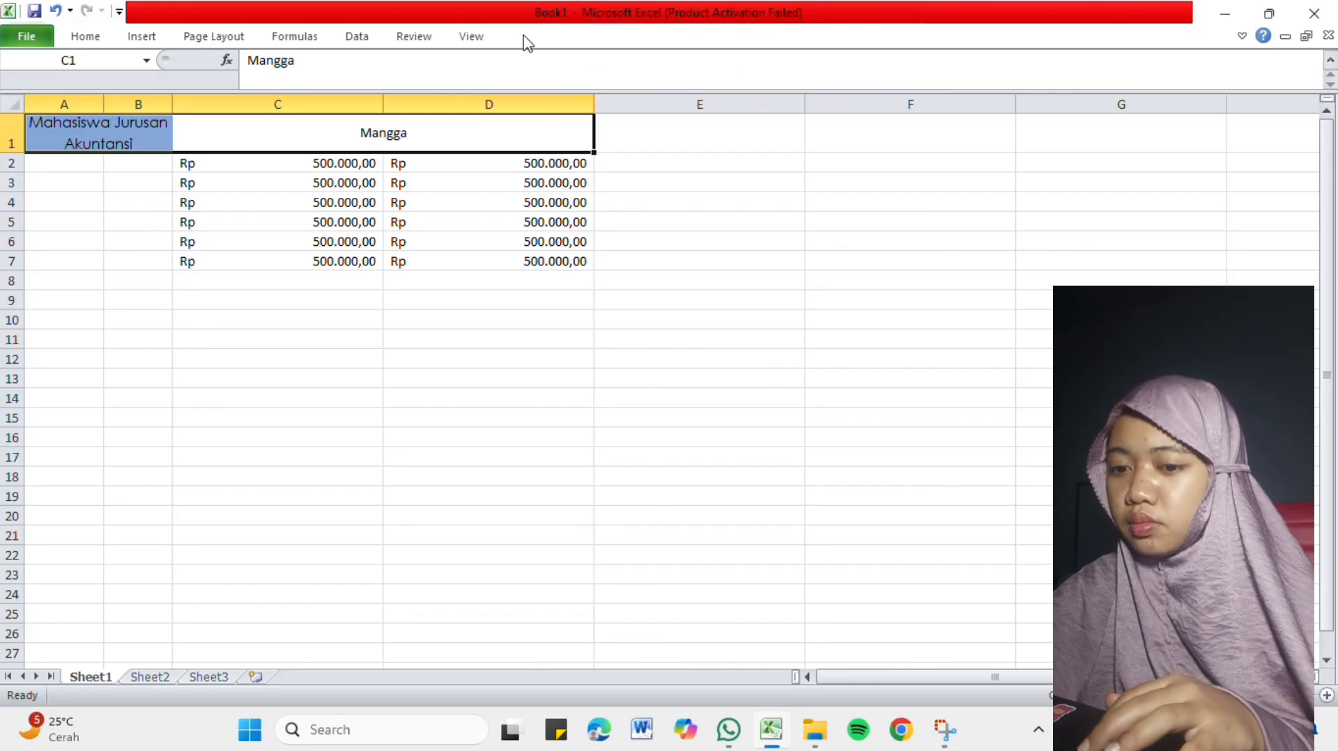
Try freezing the panes based on the selected row 1 headings A1:D1 and check how the sheet scrolls horizontally.
click(473, 38)
click(670, 98)
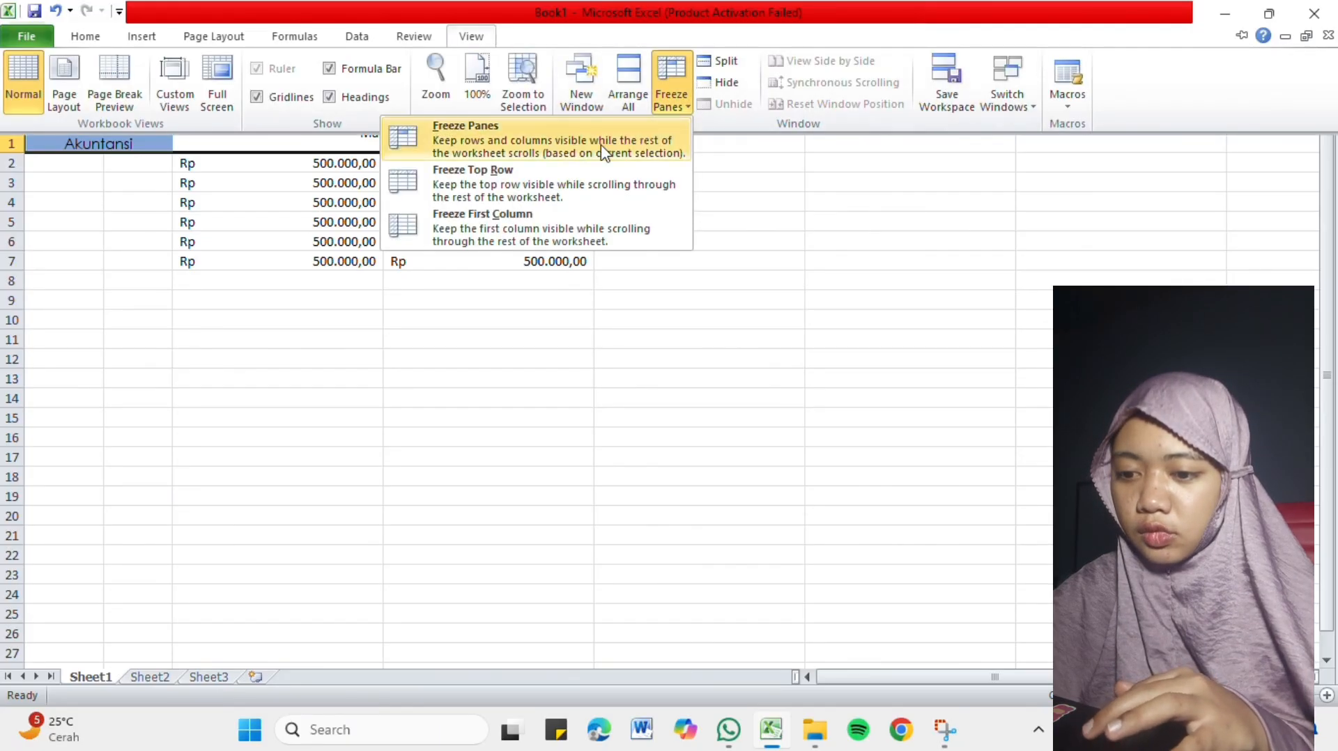
click(542, 145)
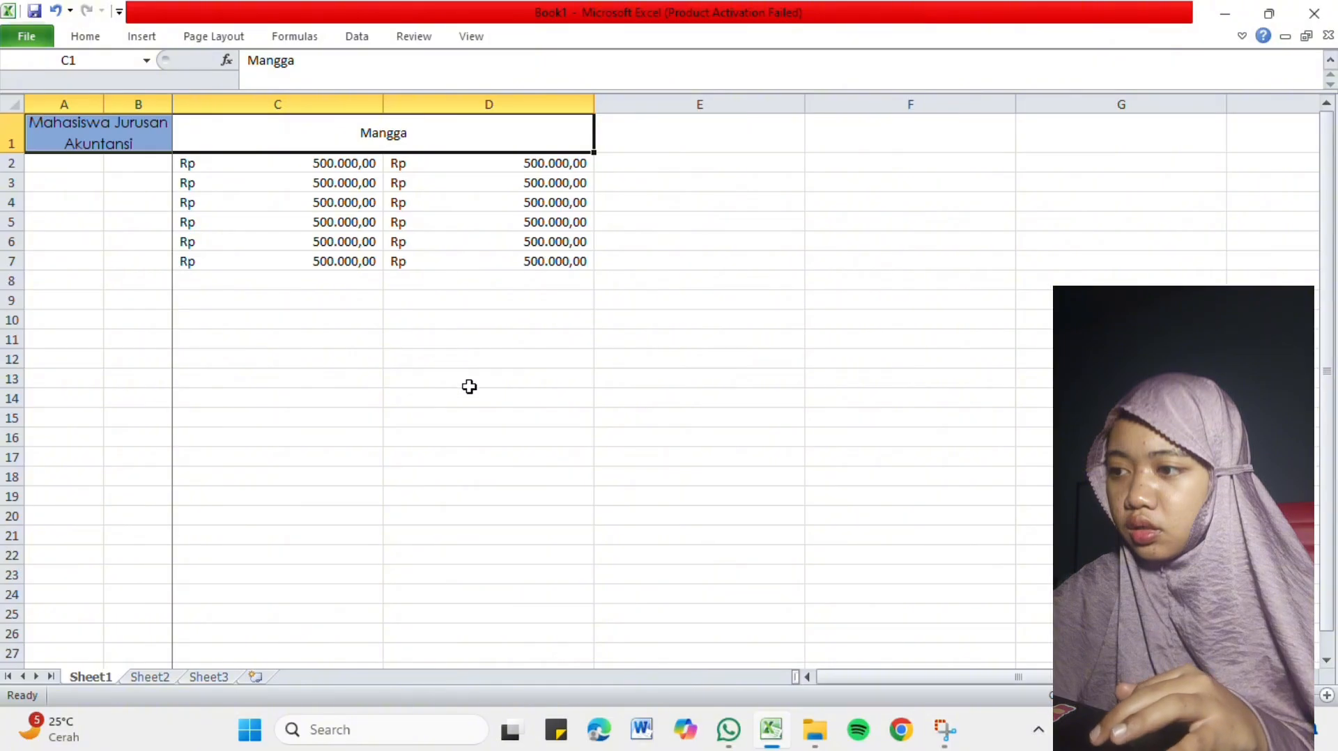
drag(842, 681, 608, 680)
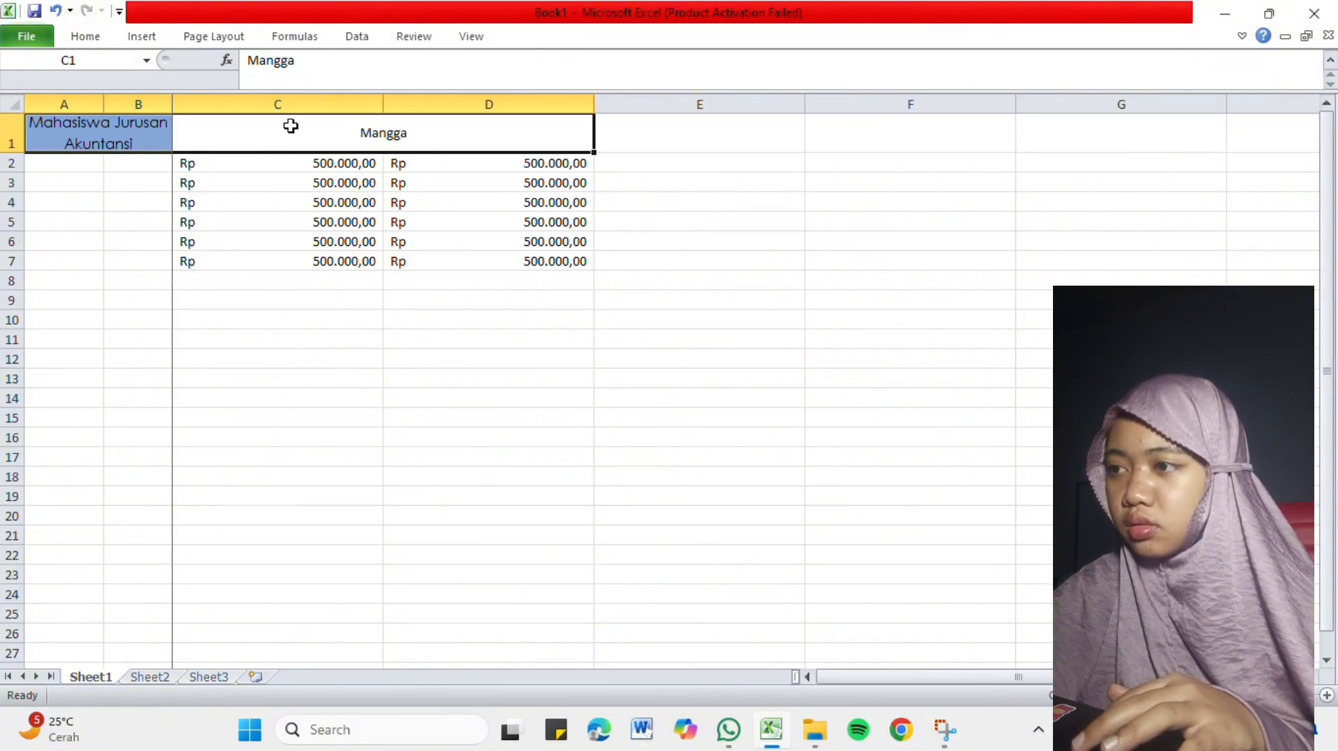
Select the merged Mangga heading cell C1 and unfreeze the panes.
click(220, 179)
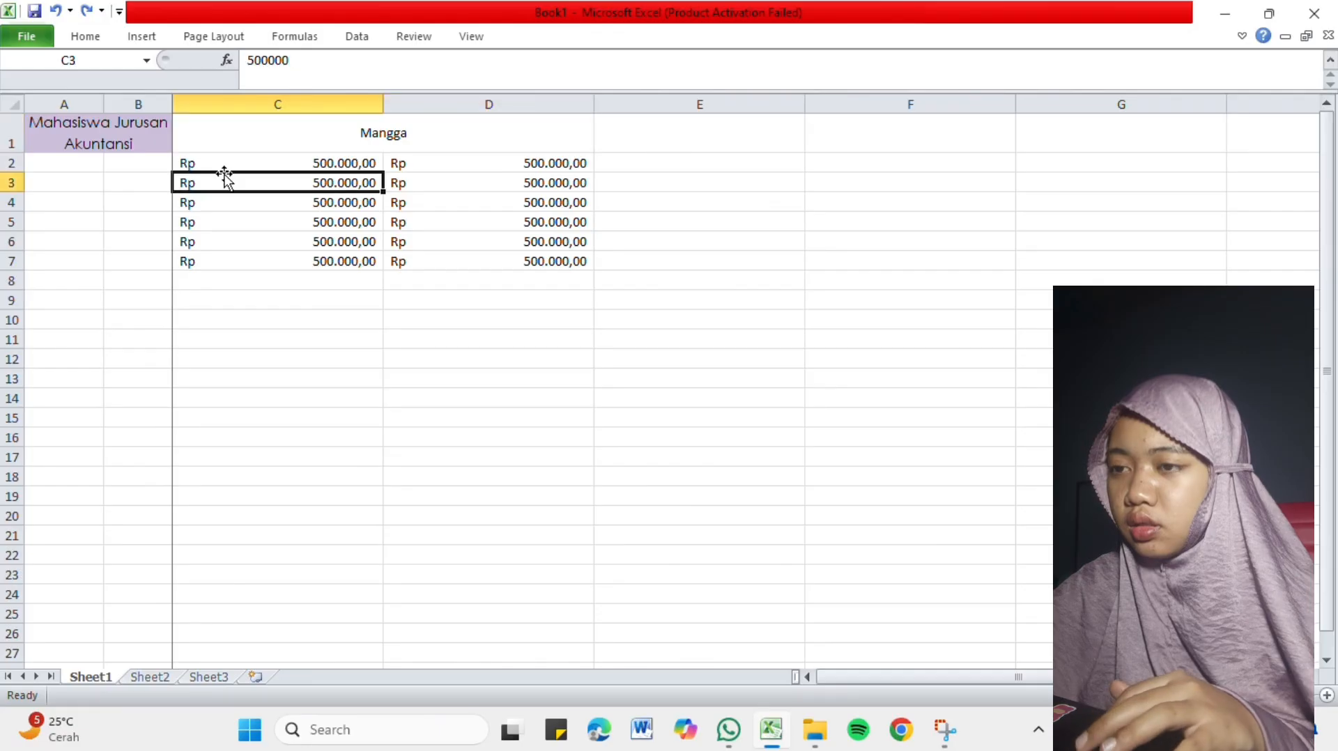
click(220, 125)
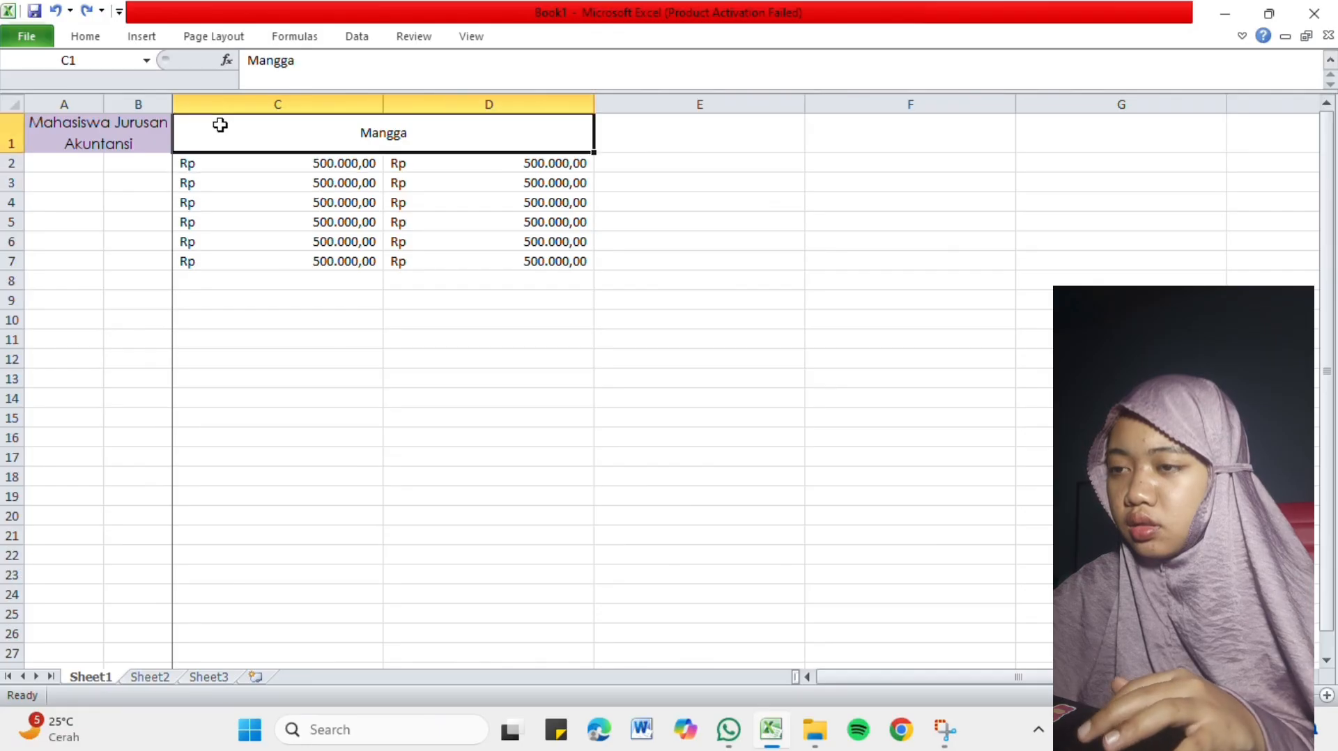
click(472, 36)
click(662, 90)
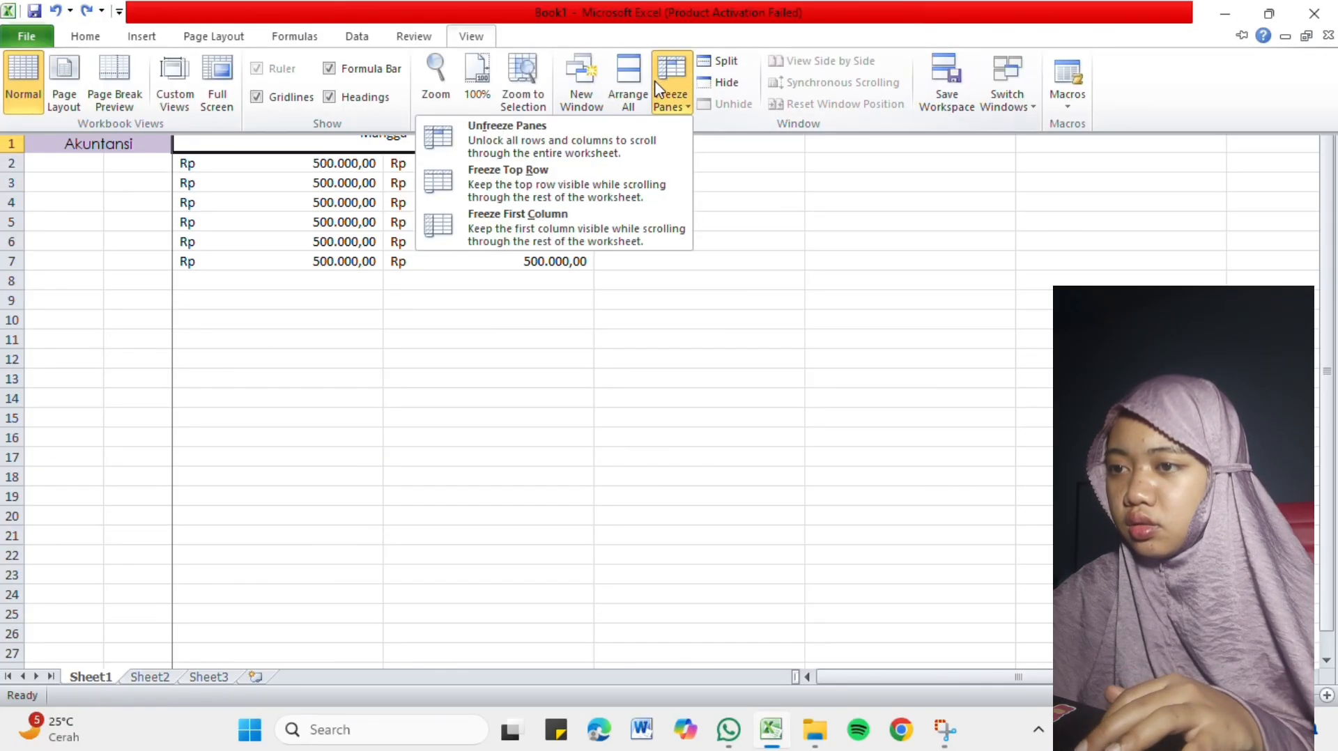
click(604, 139)
click(460, 244)
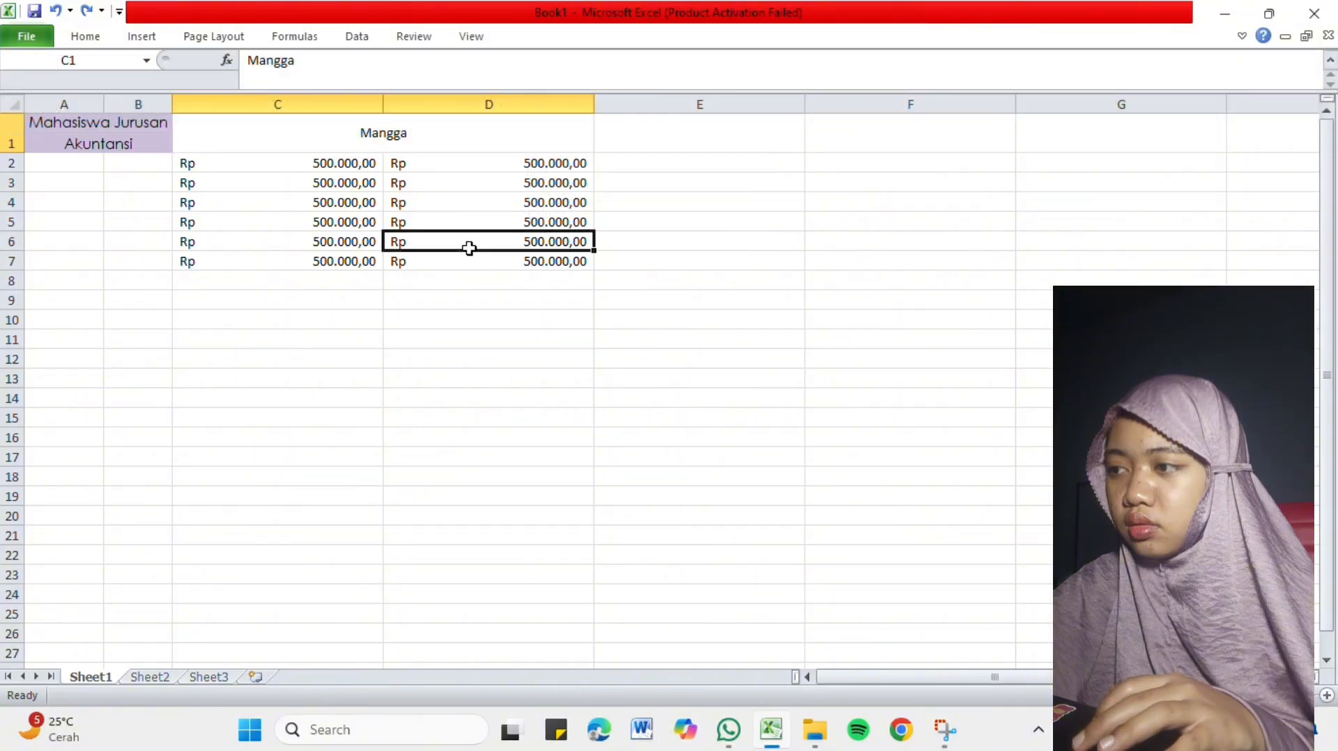
Freeze the top row of the sheet and check that it holds during vertical scrolling.
click(296, 124)
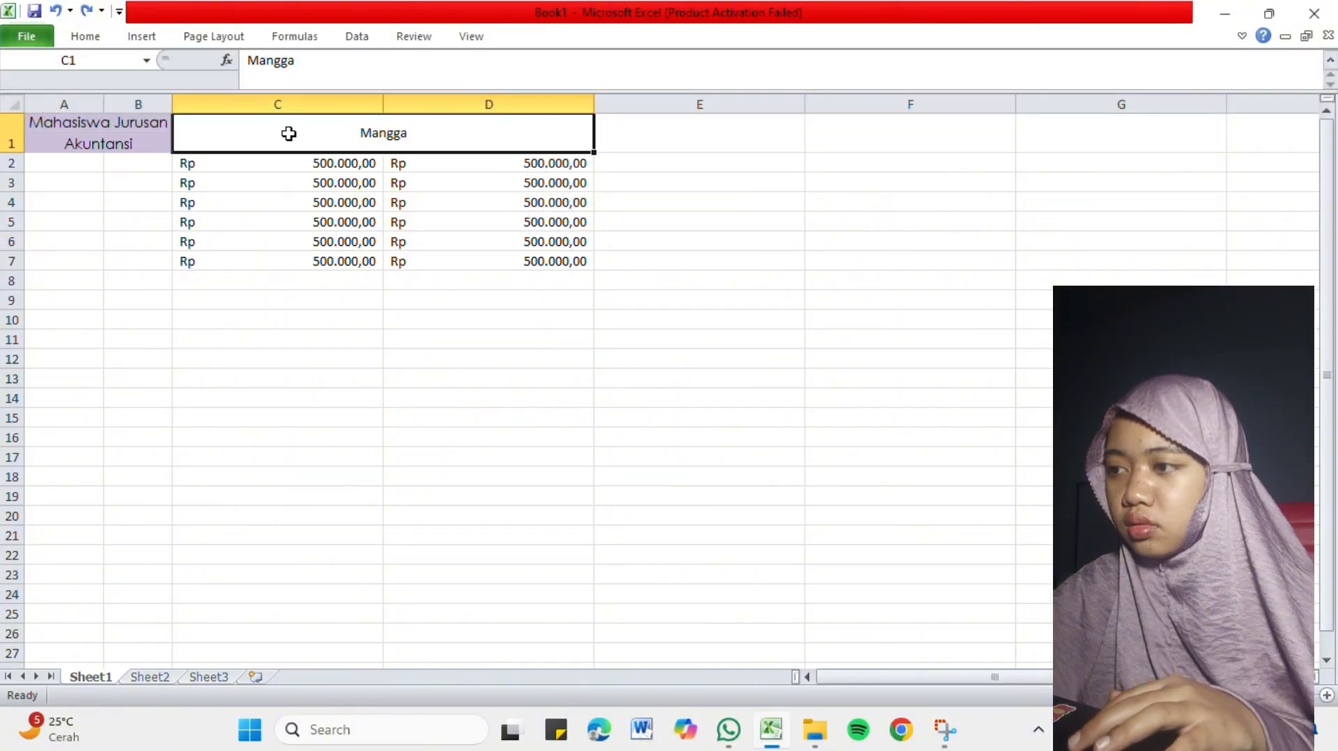
click(486, 41)
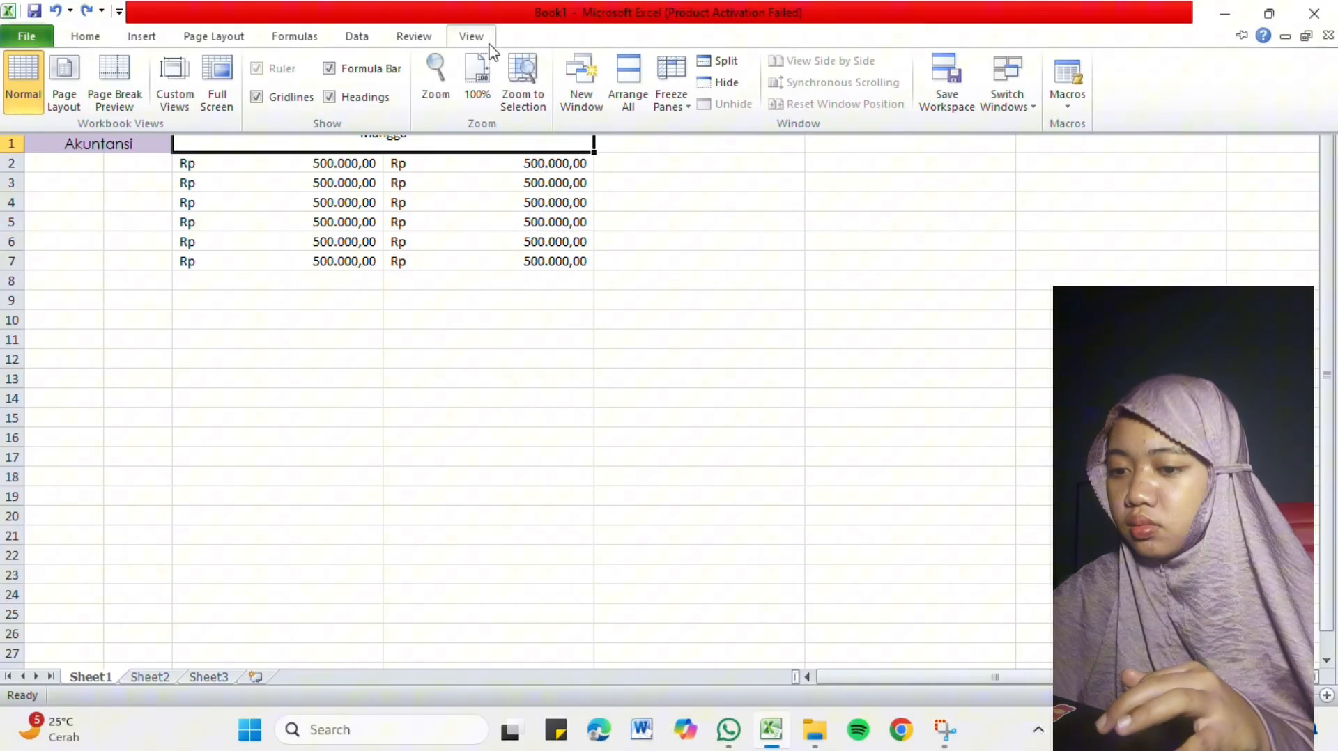
click(694, 103)
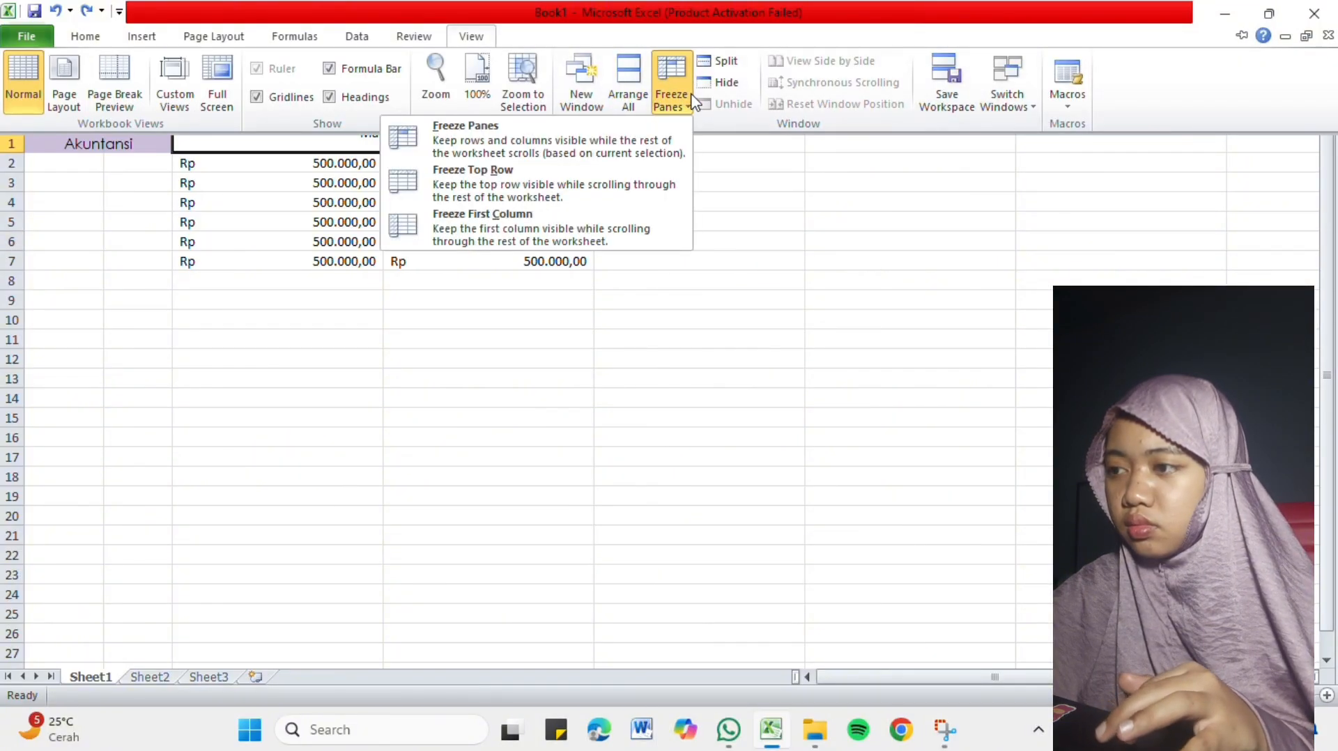
click(501, 182)
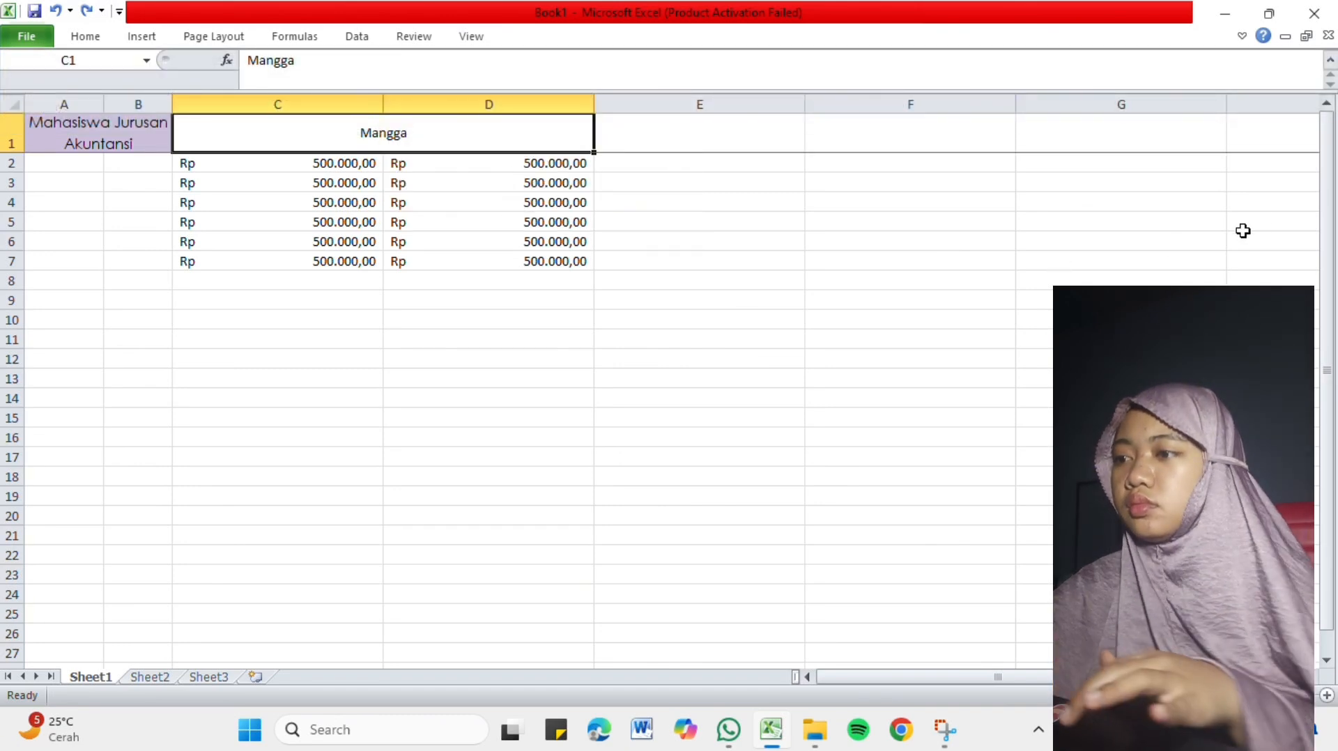
drag(1328, 227, 1331, 332)
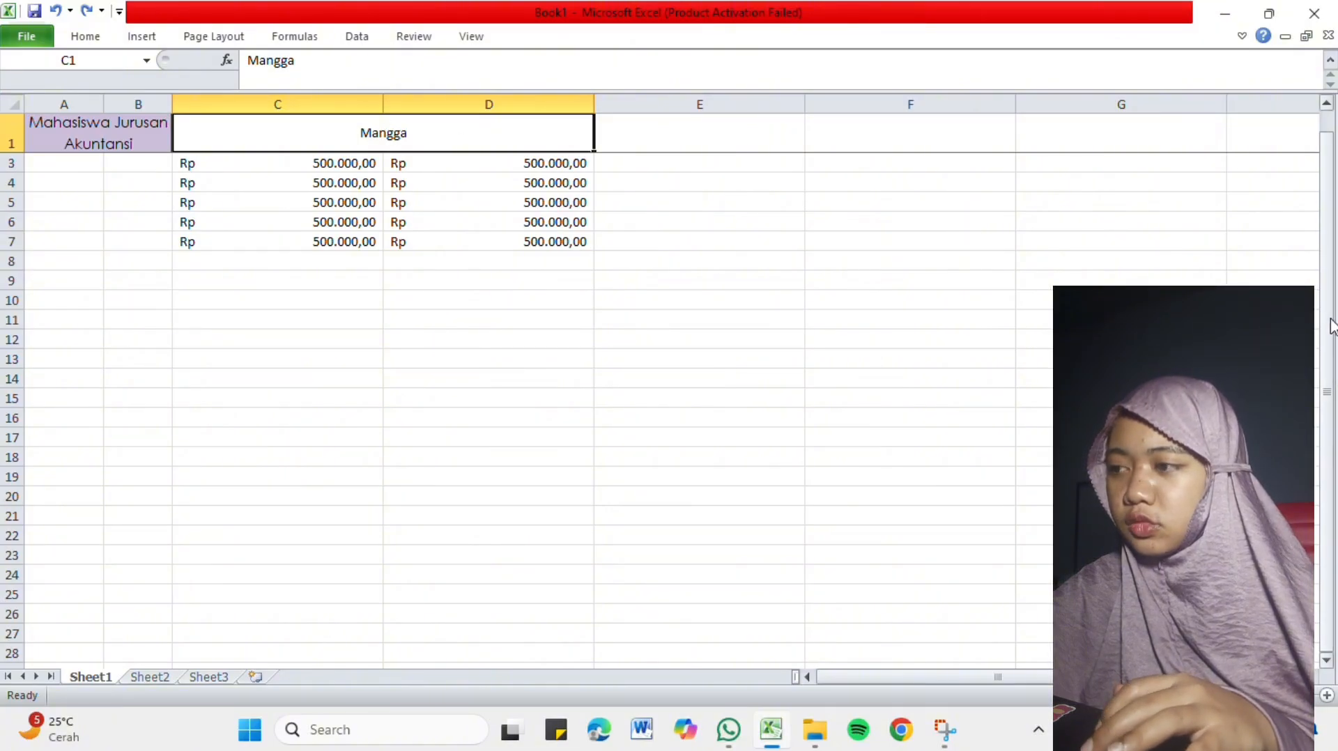
scroll(1326, 322, up, 1)
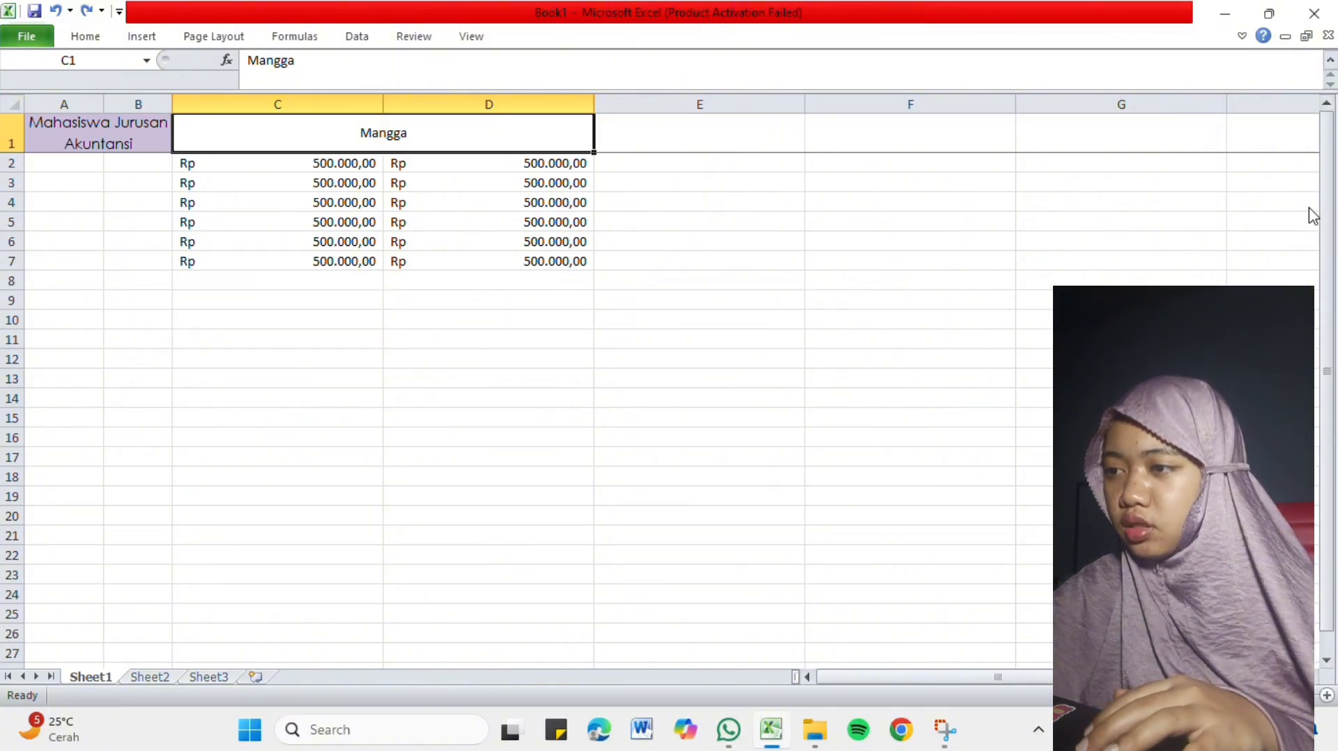
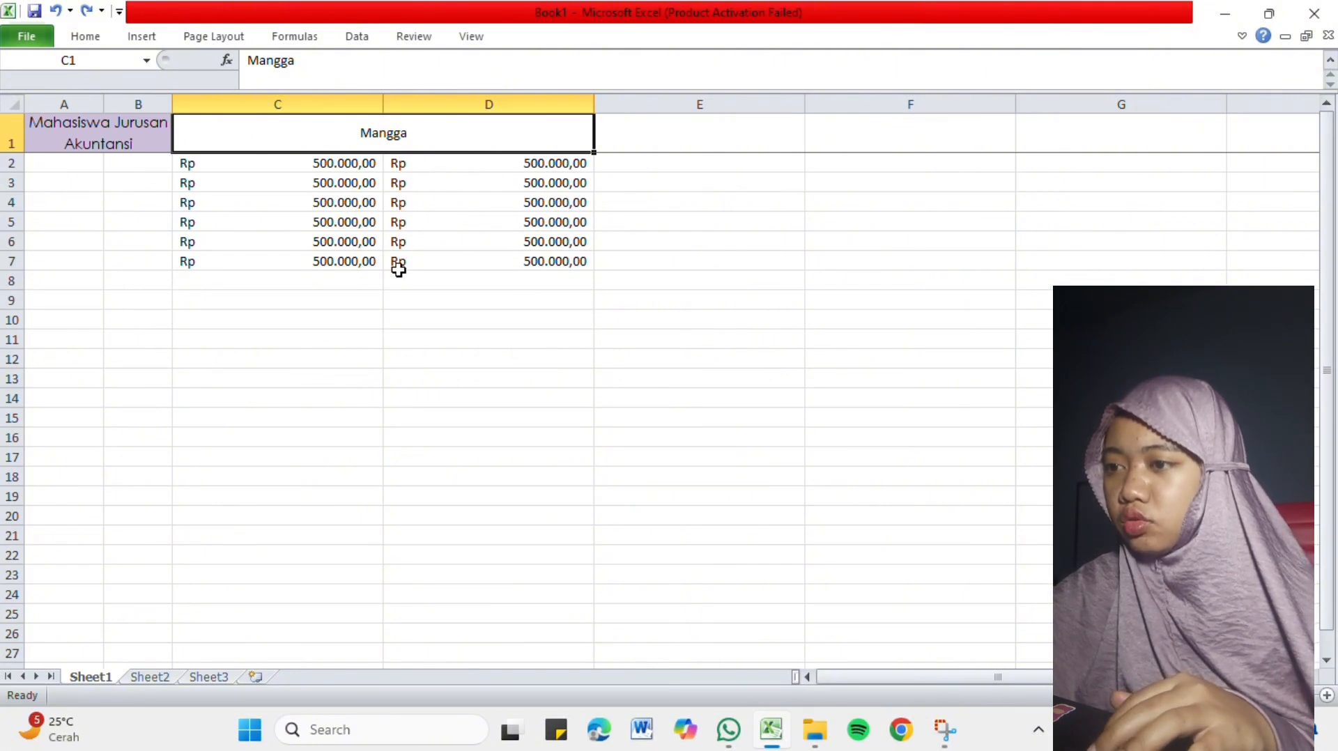
Unfreeze the panes so that the top row scrolls with the rest of the sheet.
click(305, 315)
click(305, 303)
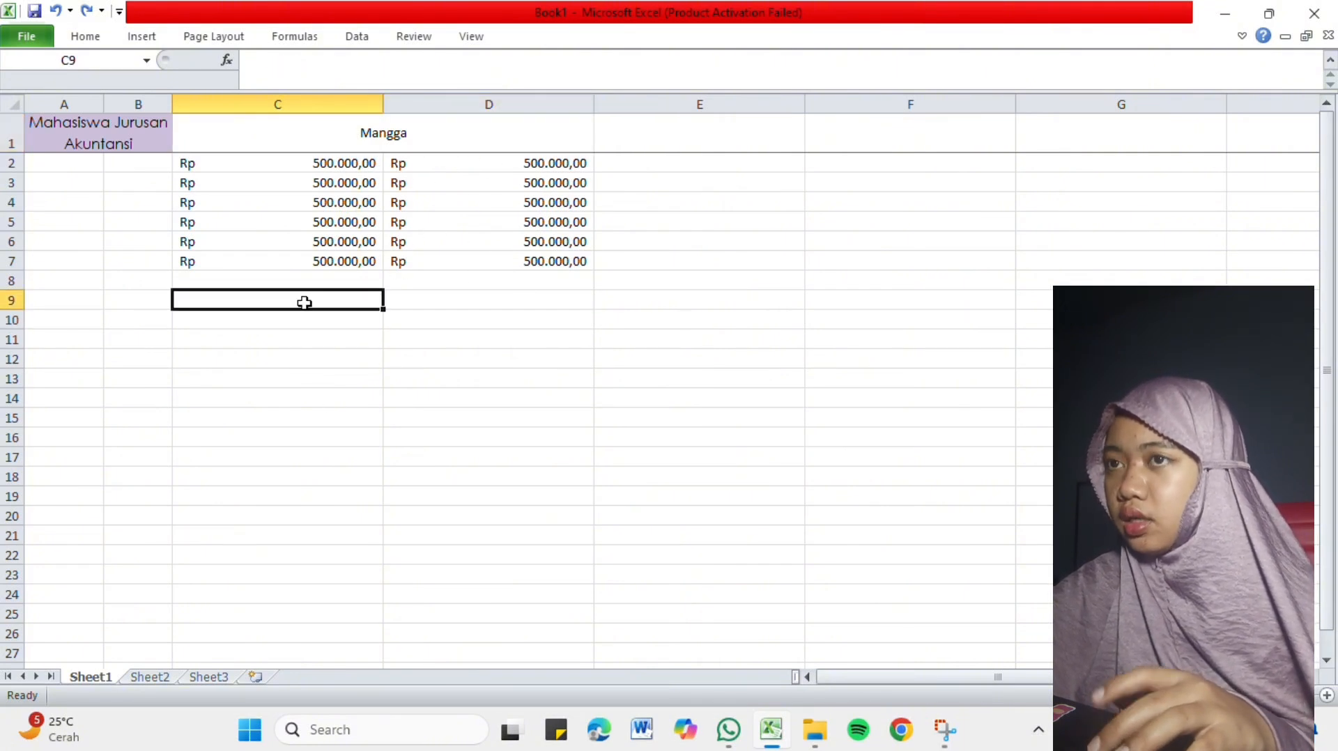
click(471, 37)
click(673, 77)
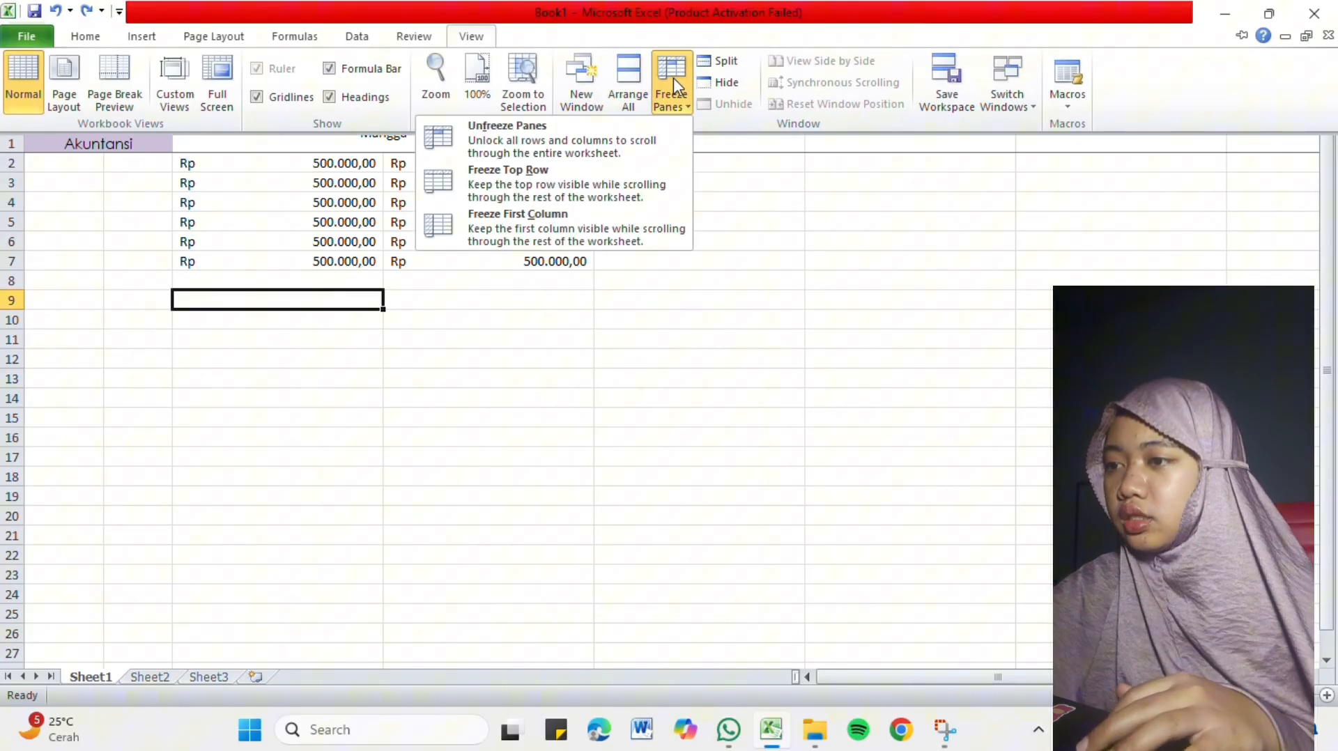
click(596, 146)
Enter the column heading Januari in cell C11, below the rupiah amounts.
click(319, 379)
click(314, 341)
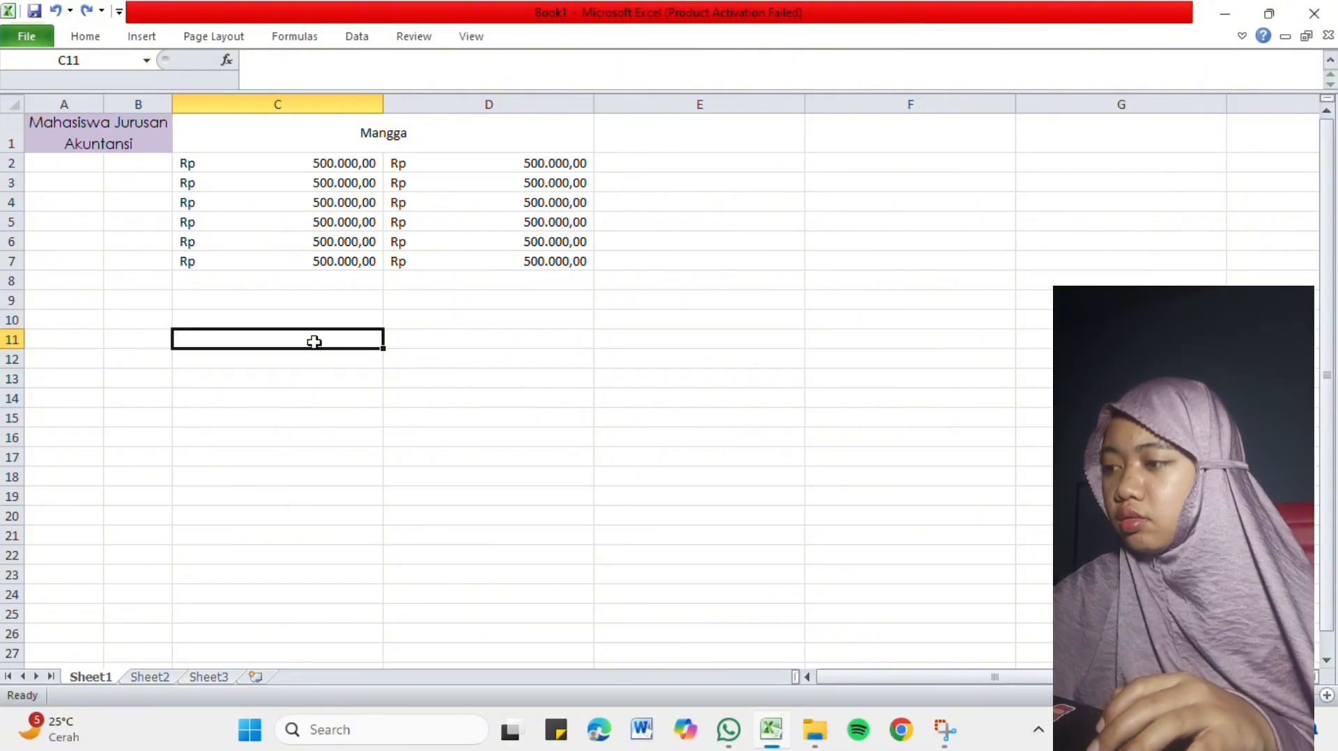
key(Caps_Lock)
text(J)
key(Caps_Lock)
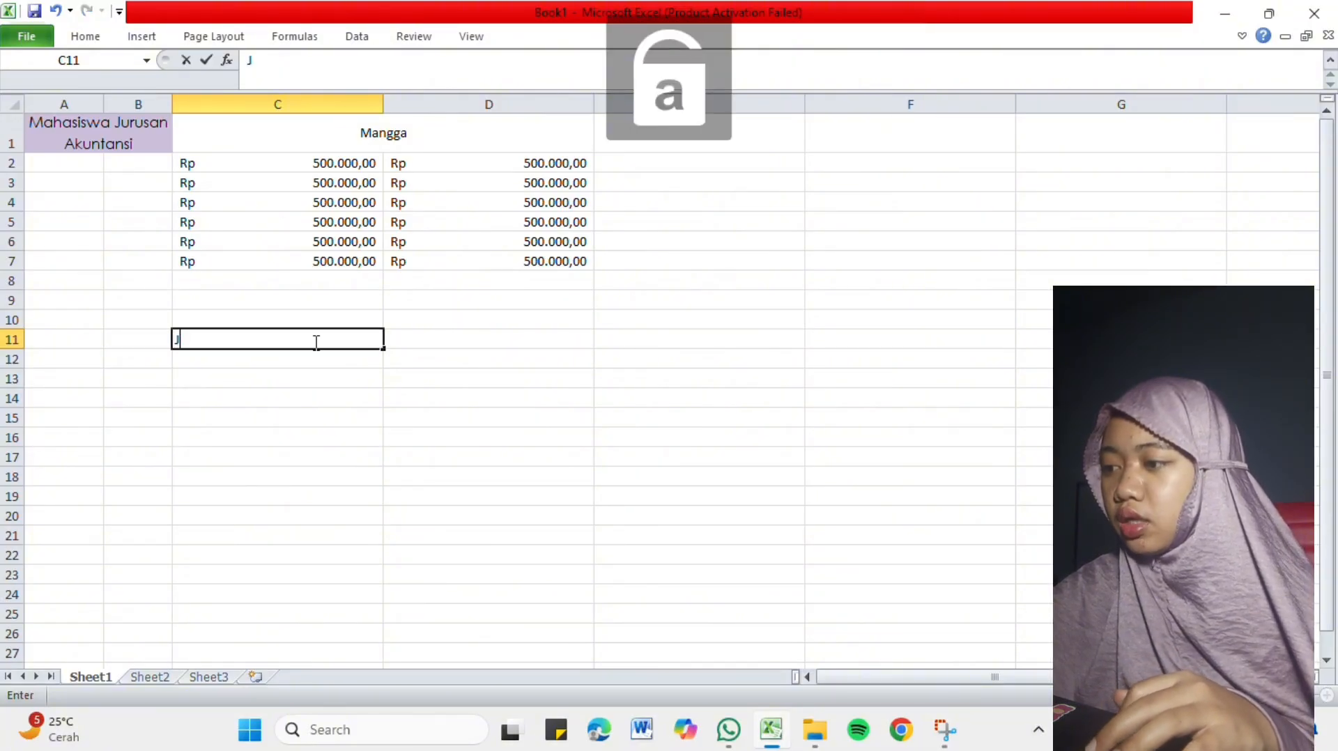
text(nuar)
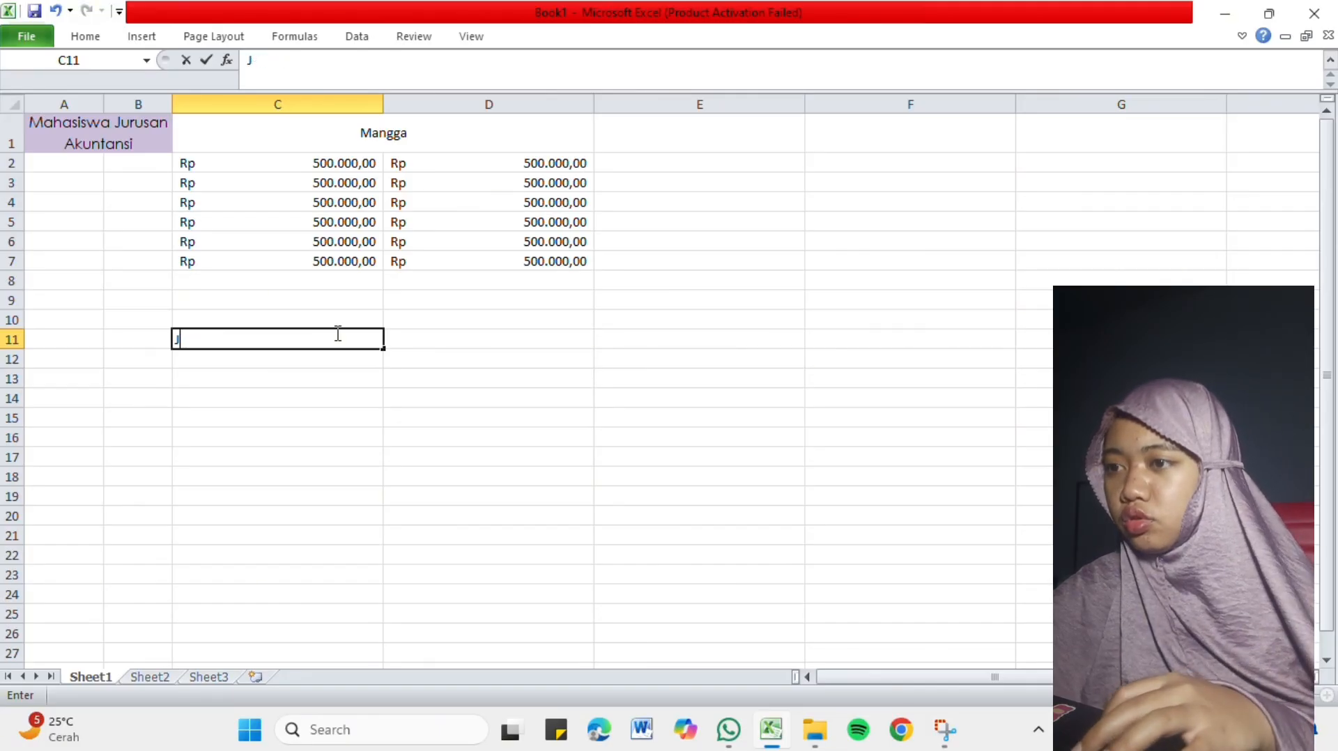
text(anuari)
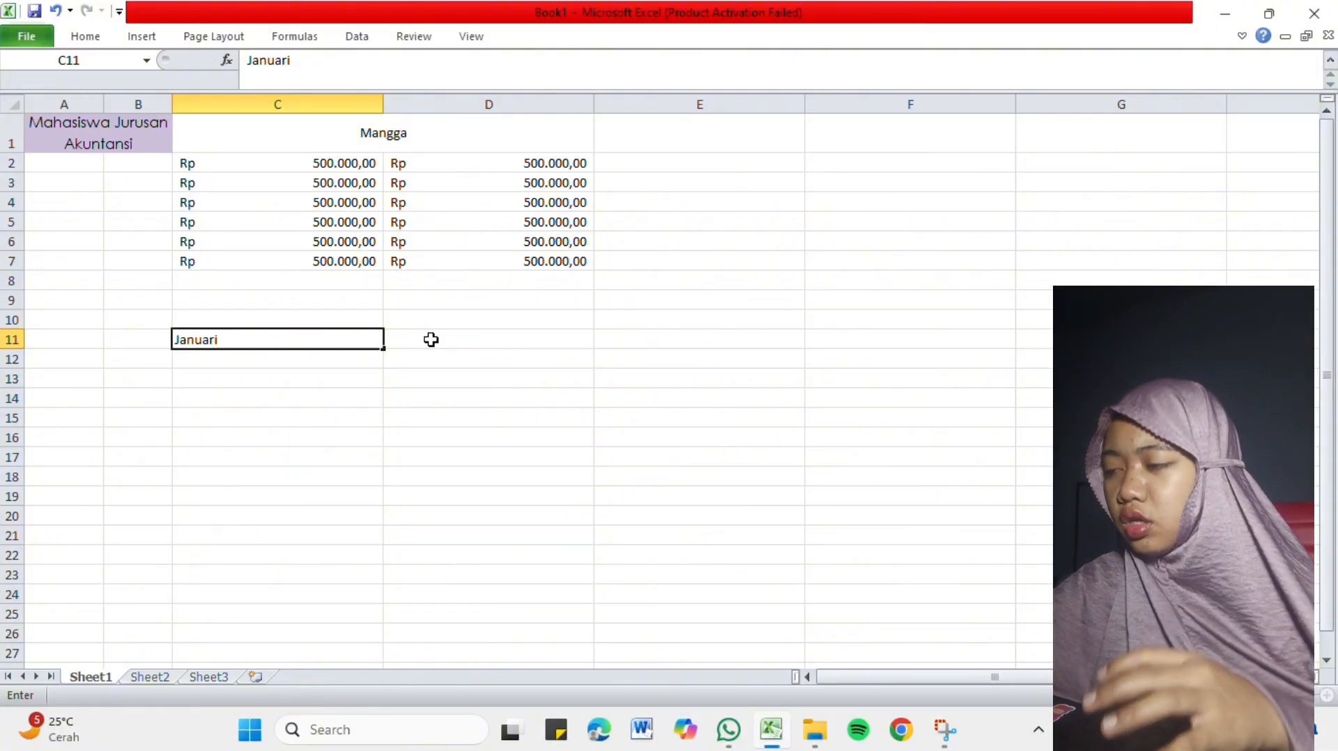
Enter the column heading Desember in cell D11.
click(431, 339)
key(Caps_Lock)
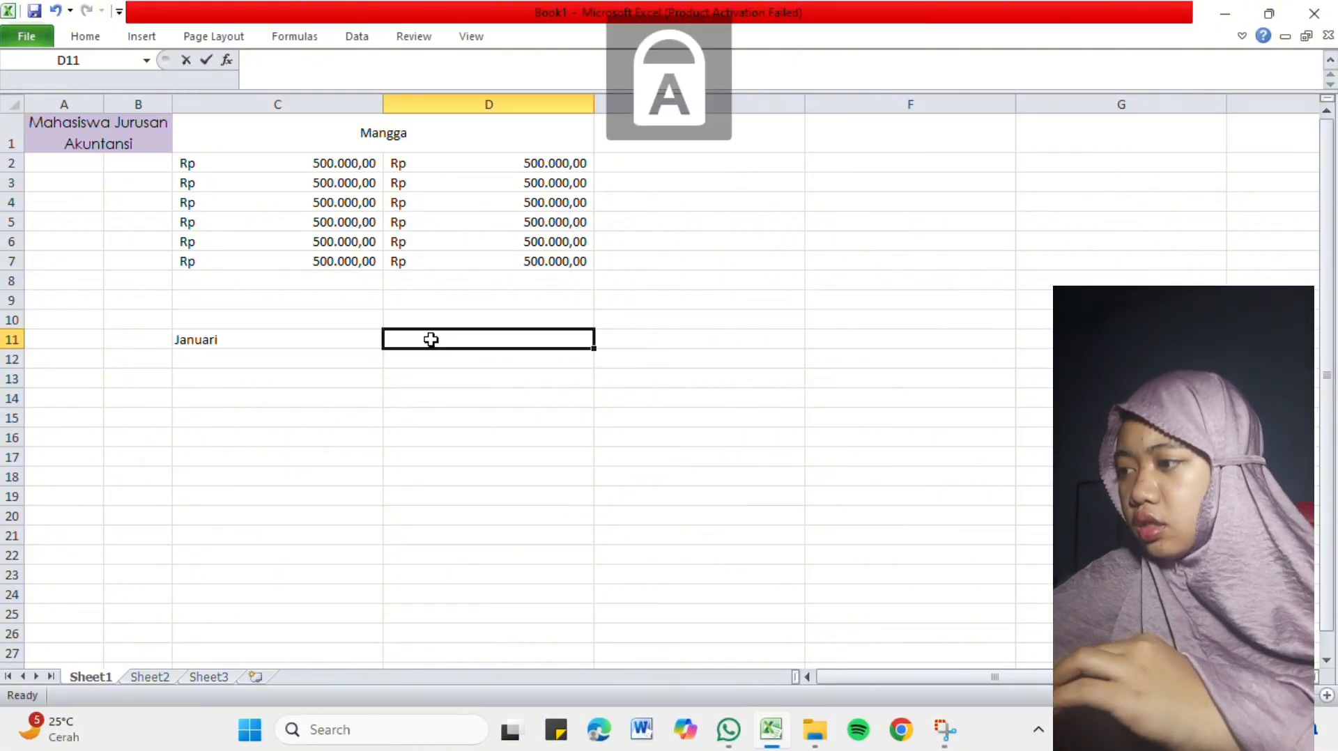
text(D)
key(Caps_Lock)
text(esember)
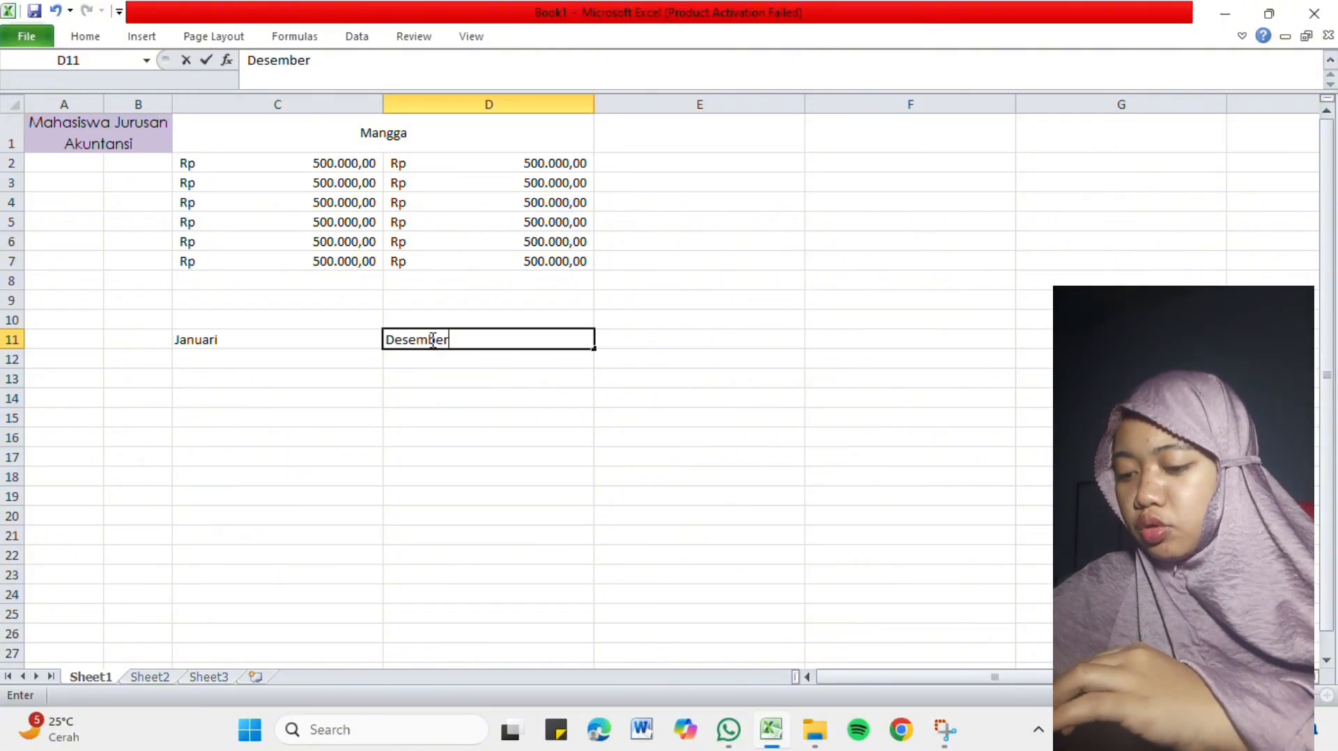
Fill cells C12 to C14 under Januari with the values 500, 800 and 700.
click(308, 367)
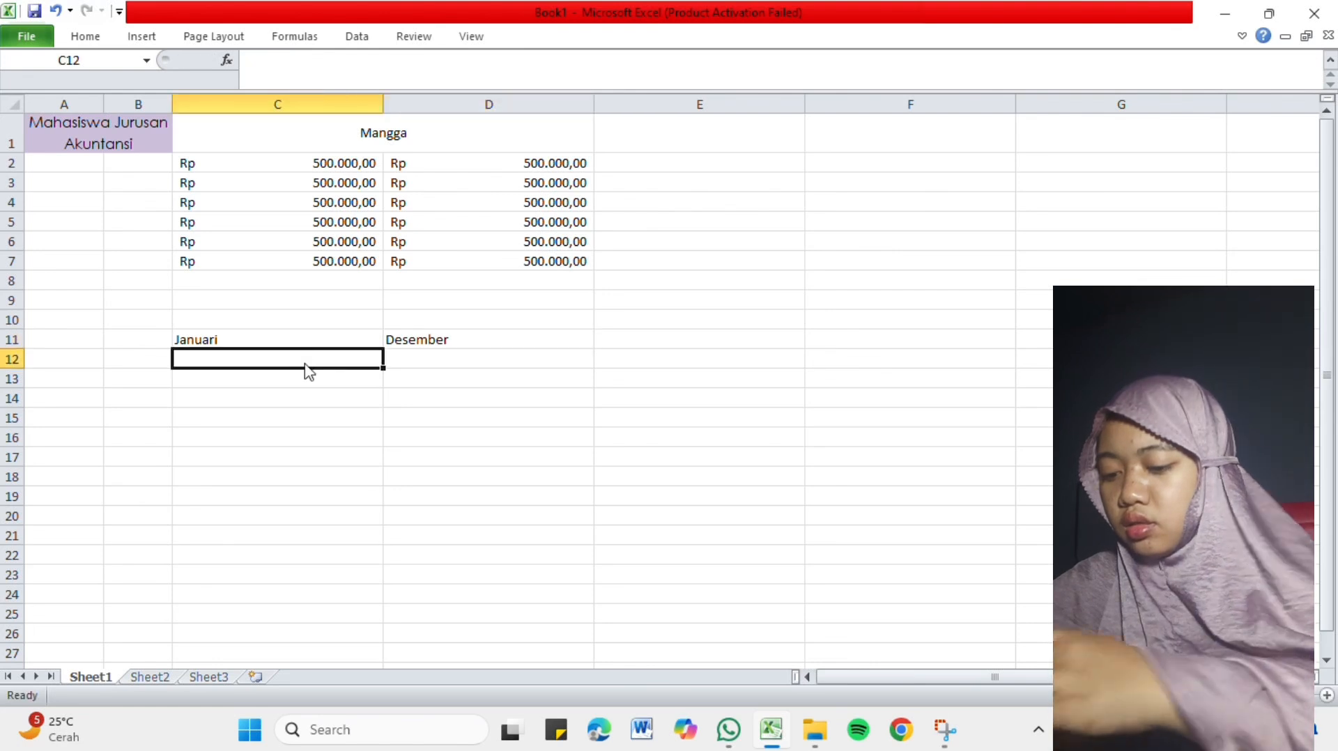
text(500)
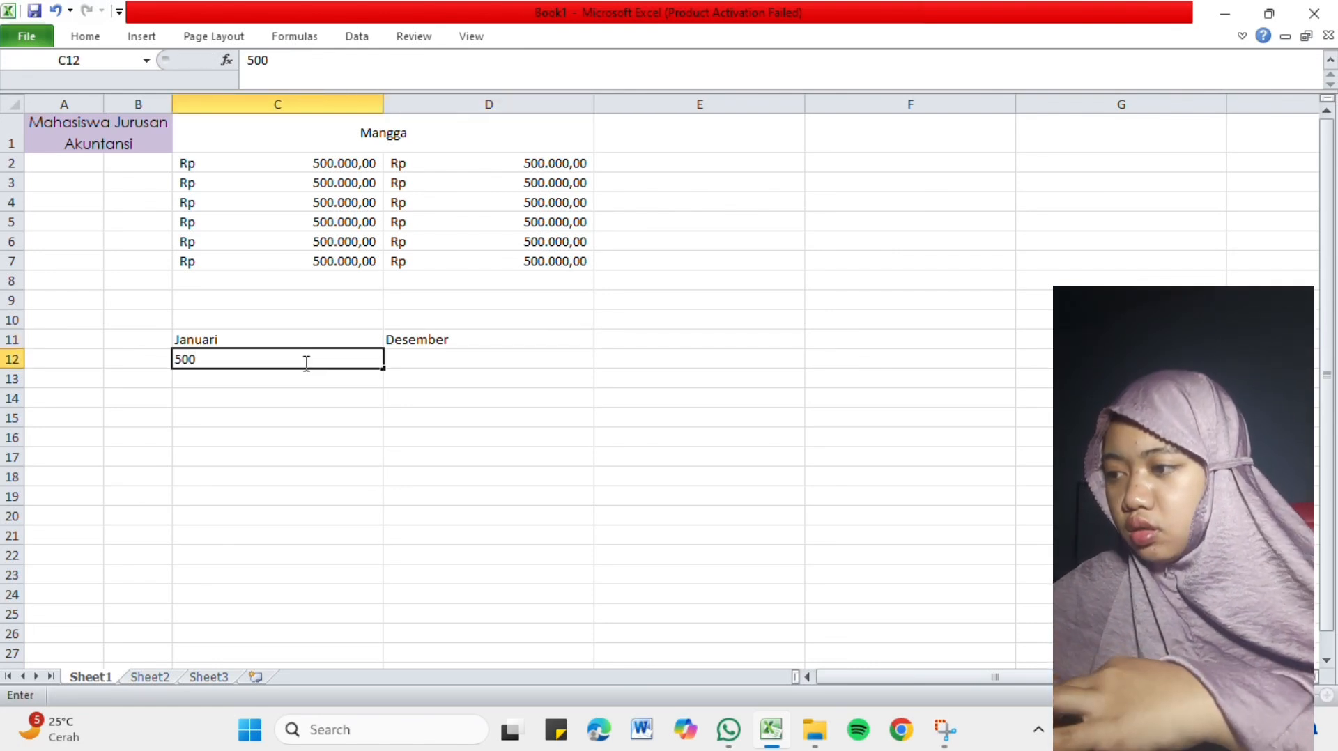
key(Return)
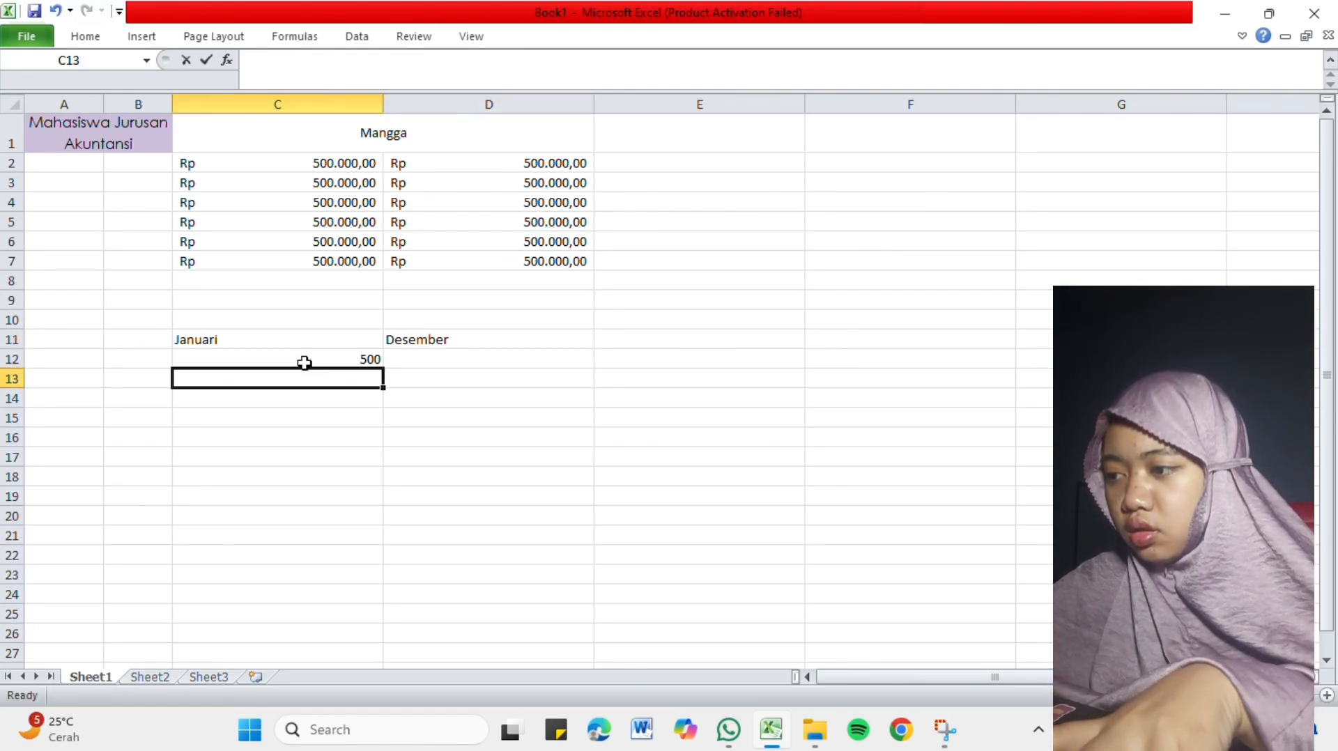
text(800)
key(Return)
text(7)
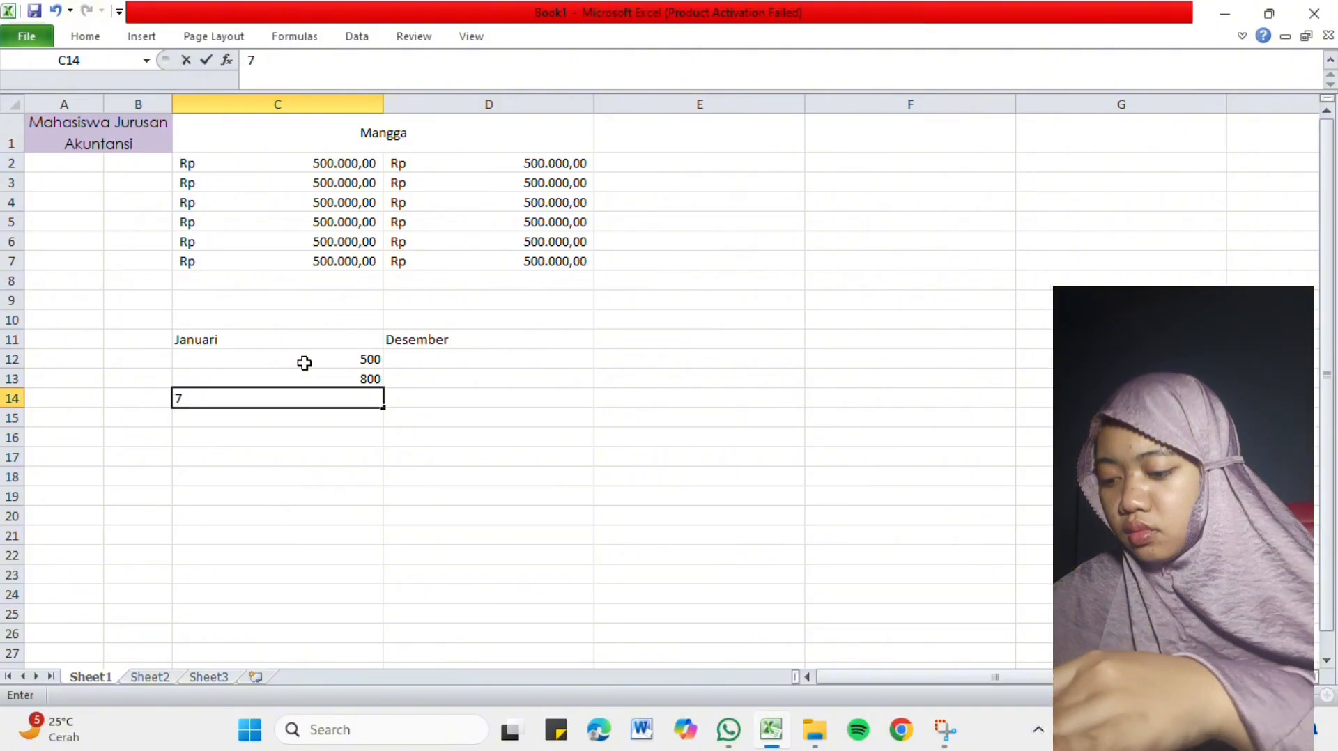
text(00)
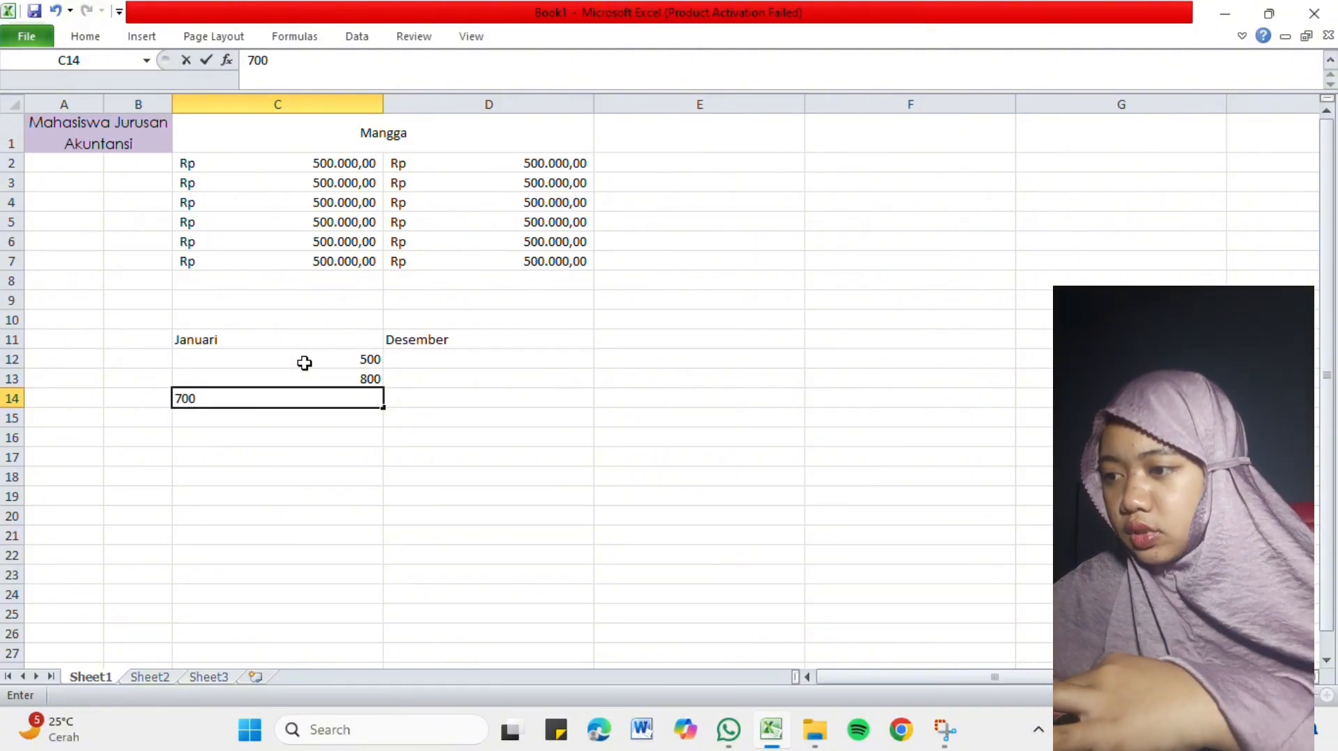
Fill cells D12 to D14 under Desember with the values 500, 900 and 800.
click(448, 368)
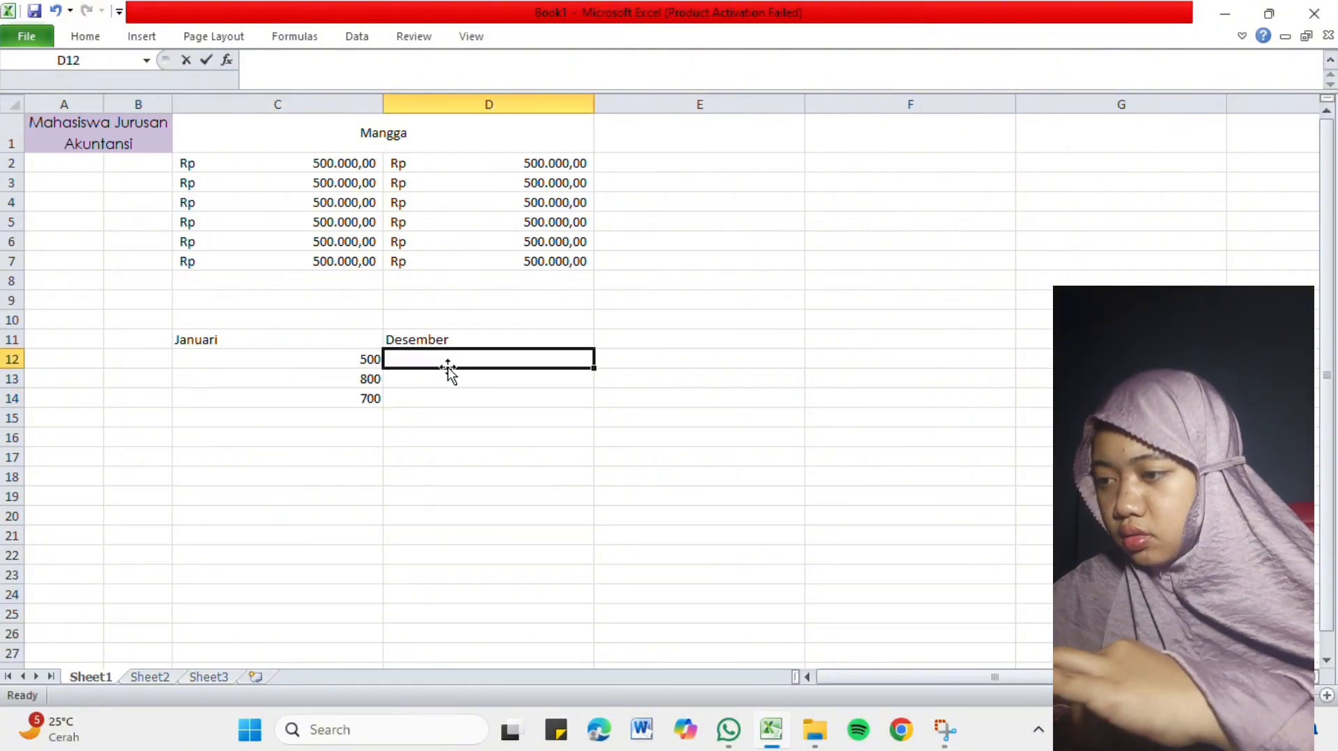
text(5)
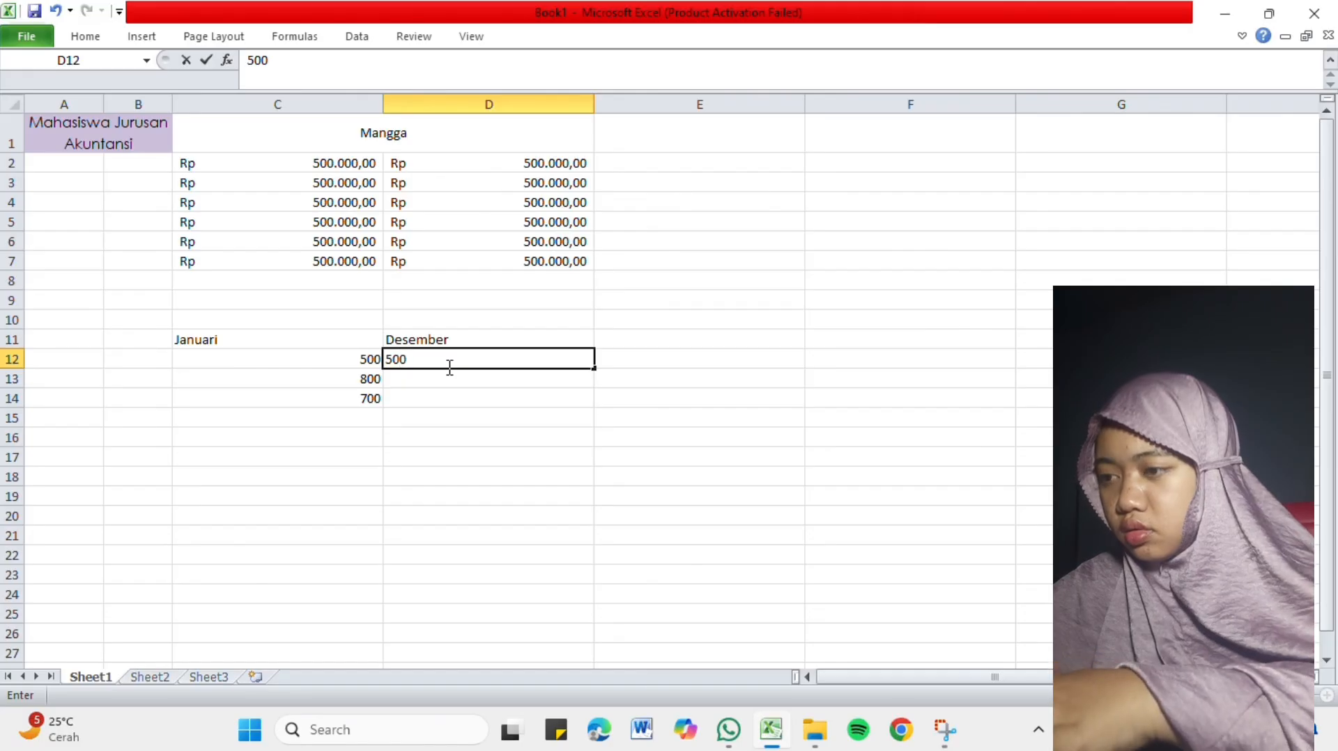
text(00)
key(Return)
text(900)
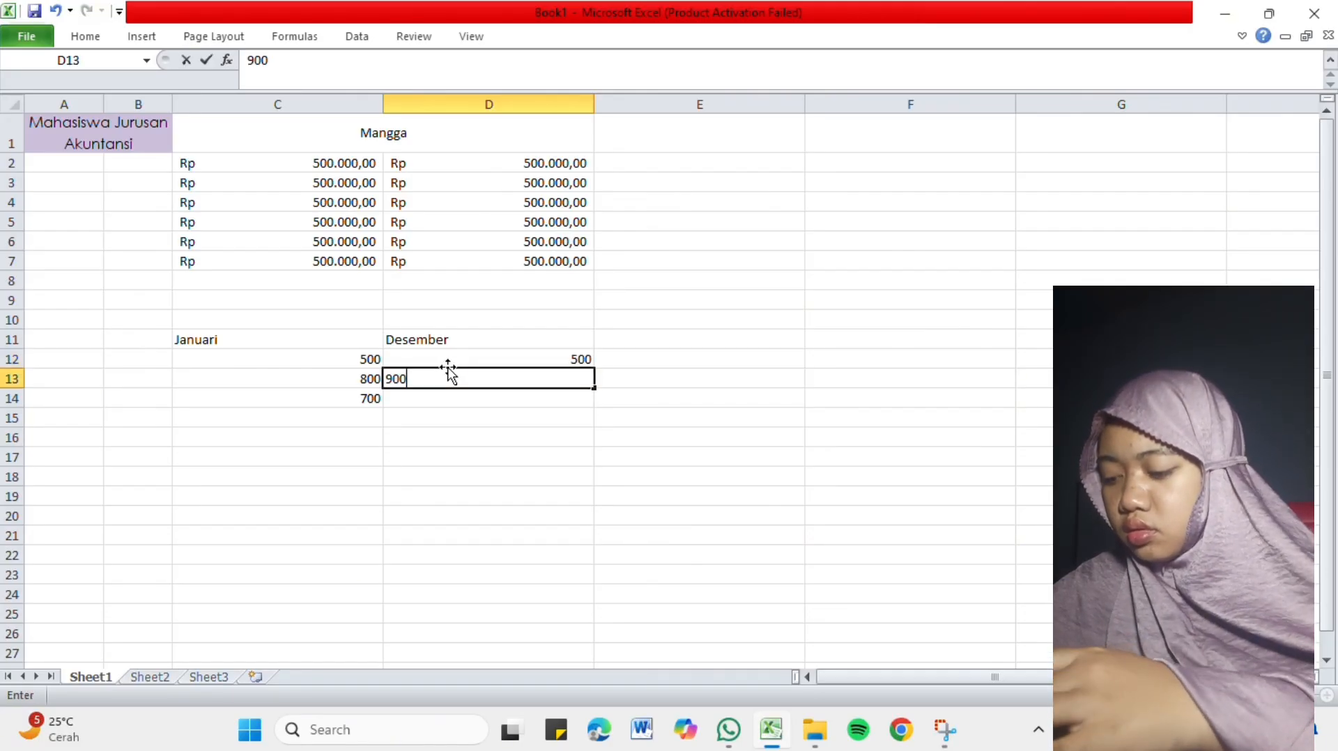
key(Return)
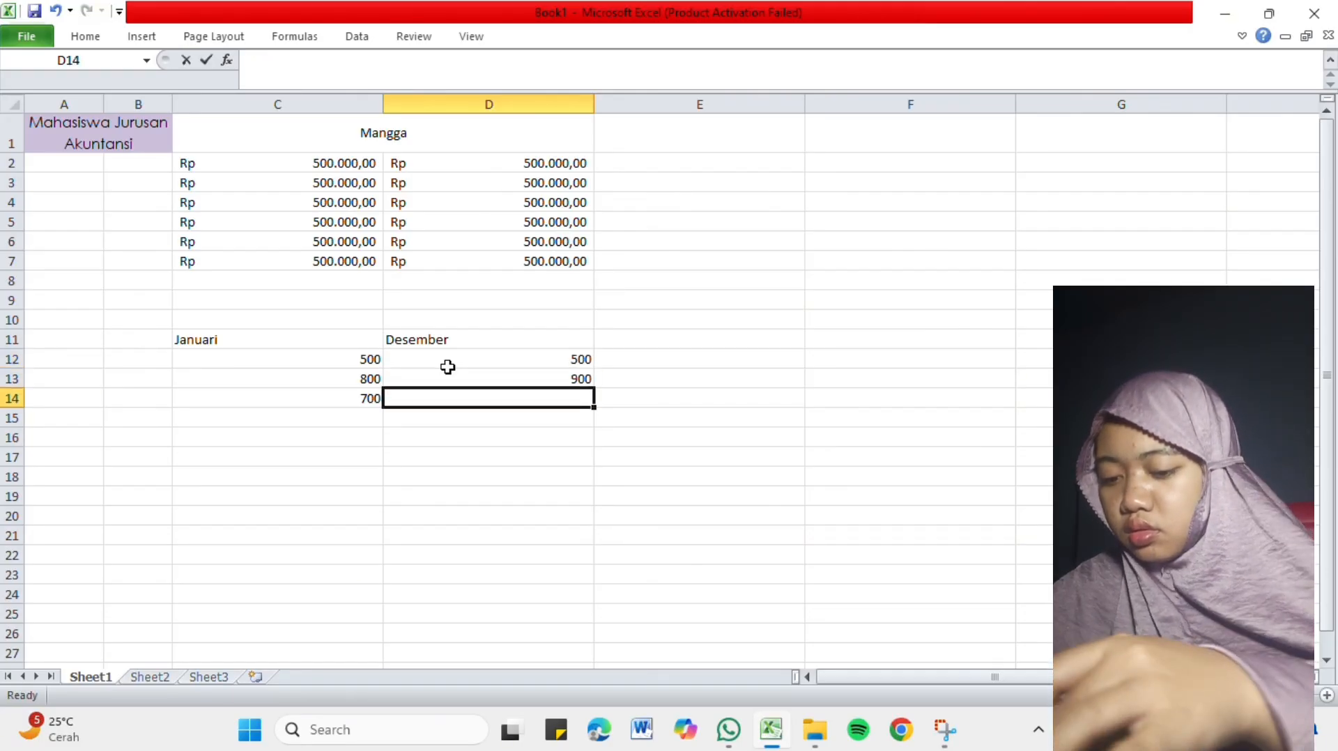
text(800)
key(Return)
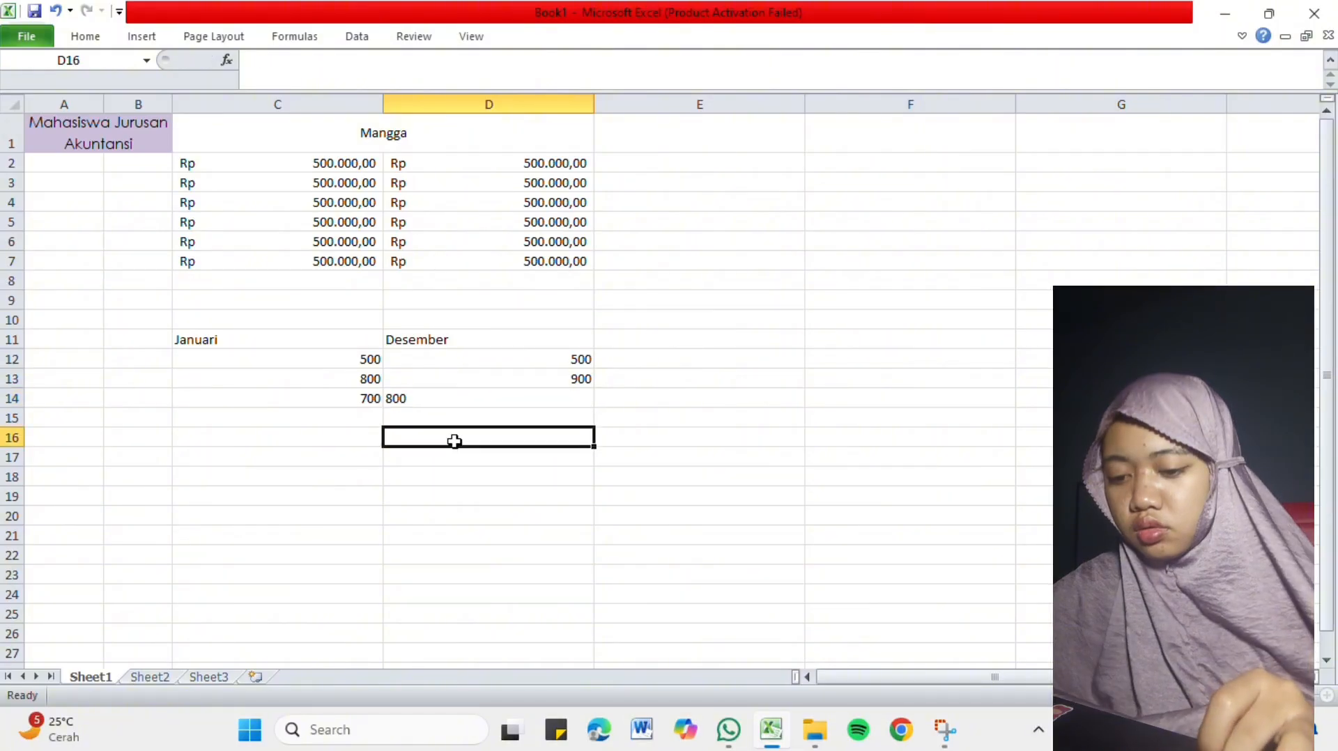
Center the contents of the Januari and Desember table in C11:D14 horizontally.
drag(334, 343, 592, 401)
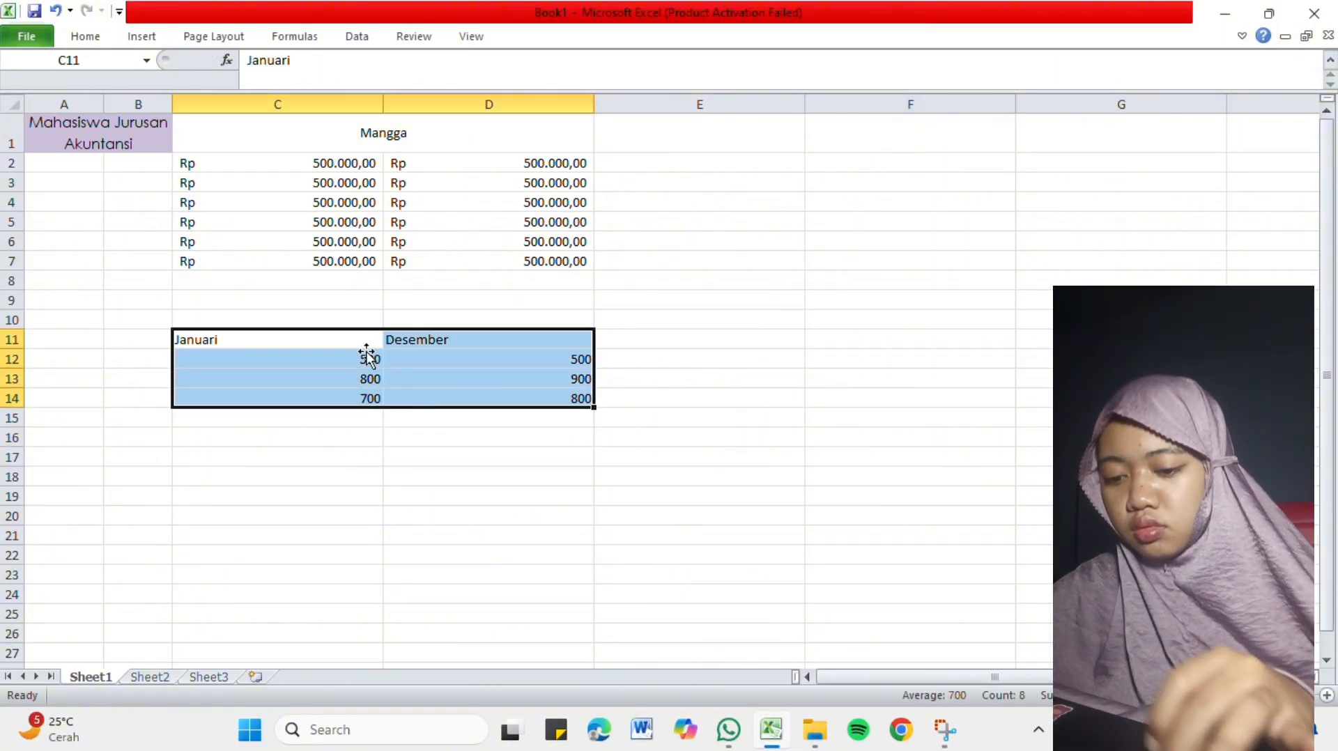
click(87, 39)
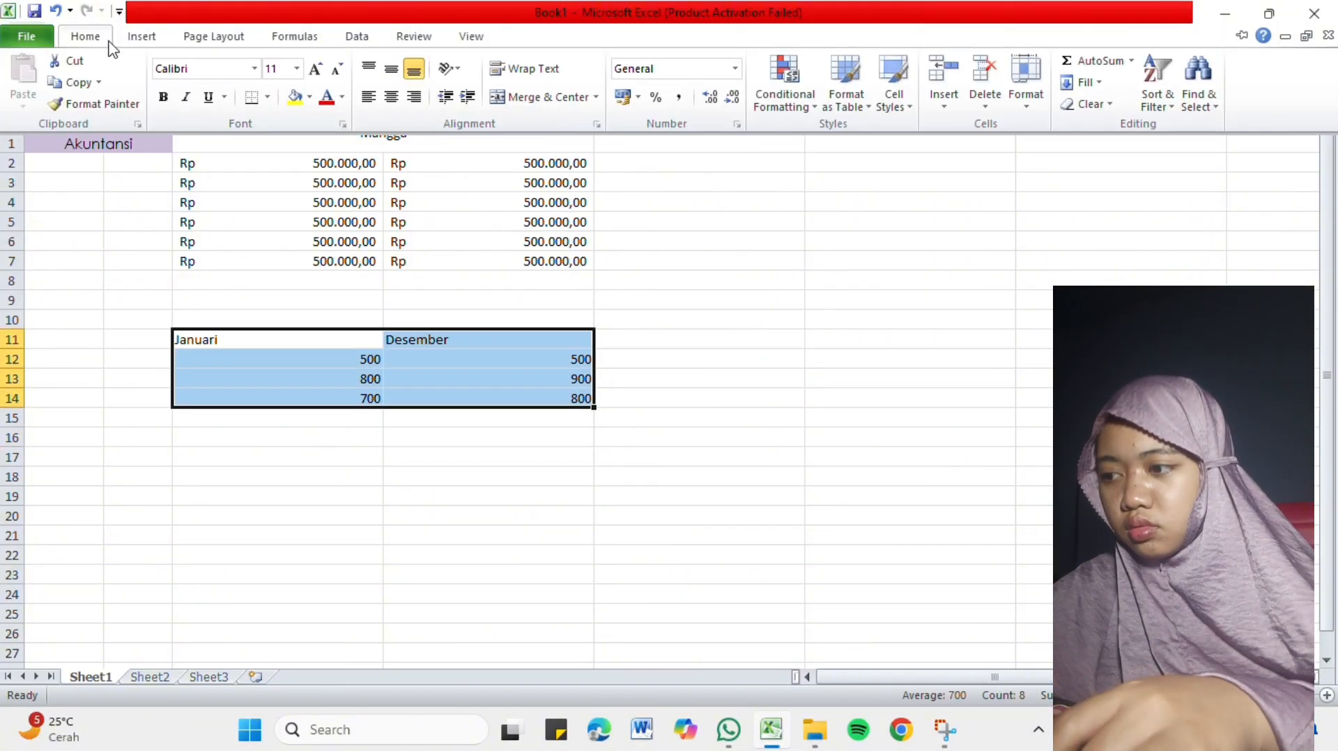
click(391, 97)
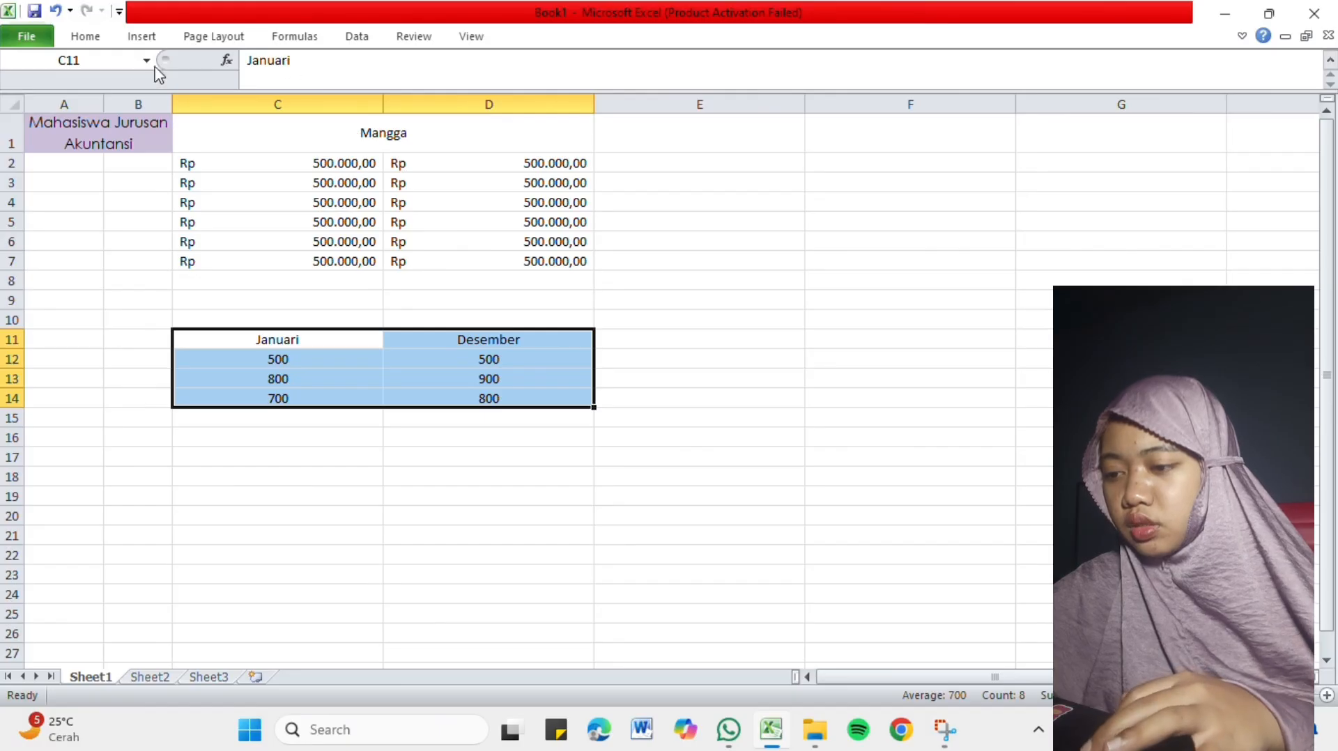
Apply All Borders to the Januari and Desember table in C11:D14.
click(87, 39)
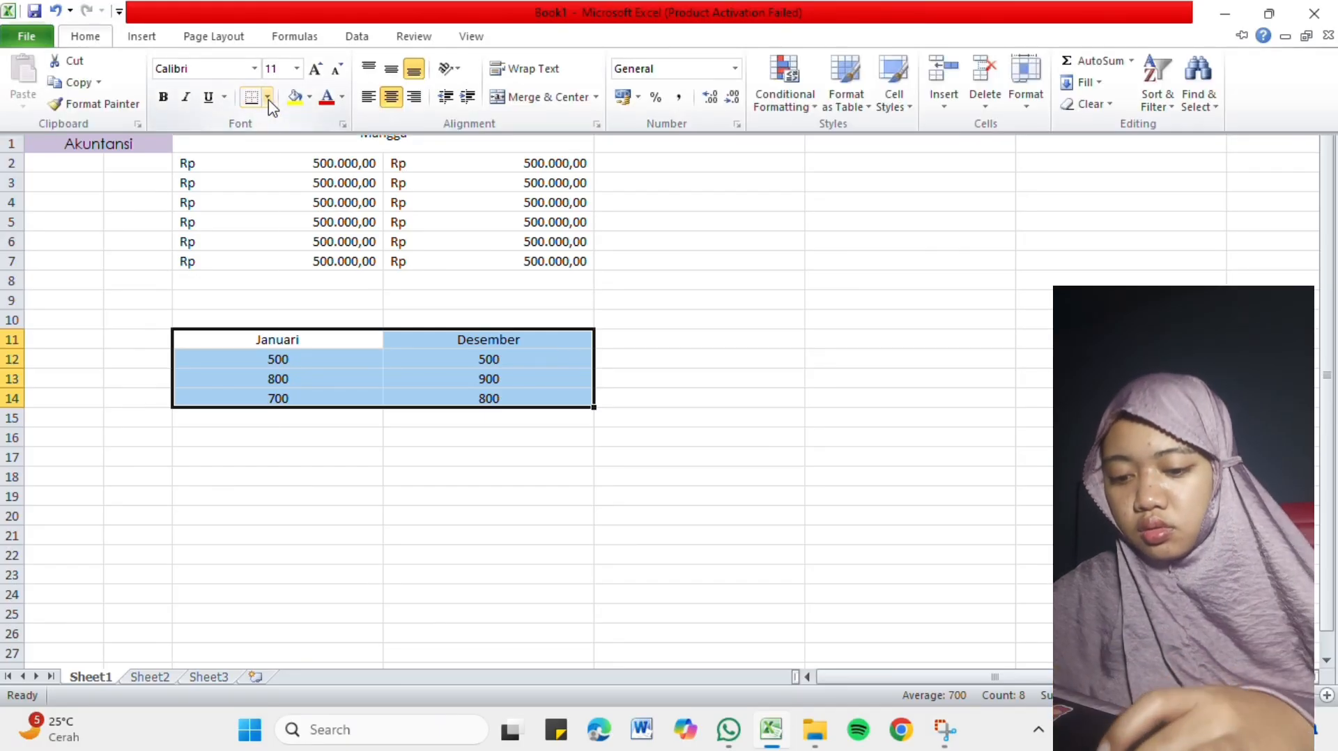
click(268, 98)
click(197, 255)
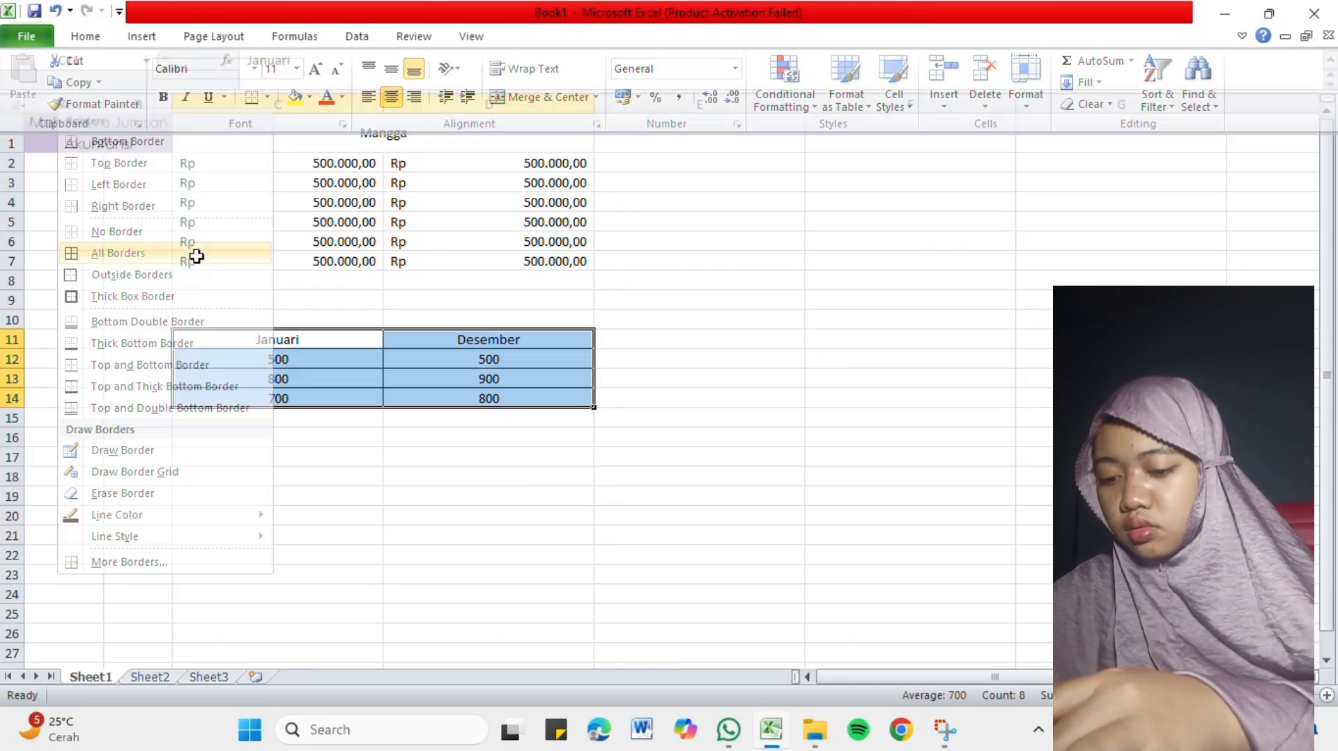
click(421, 437)
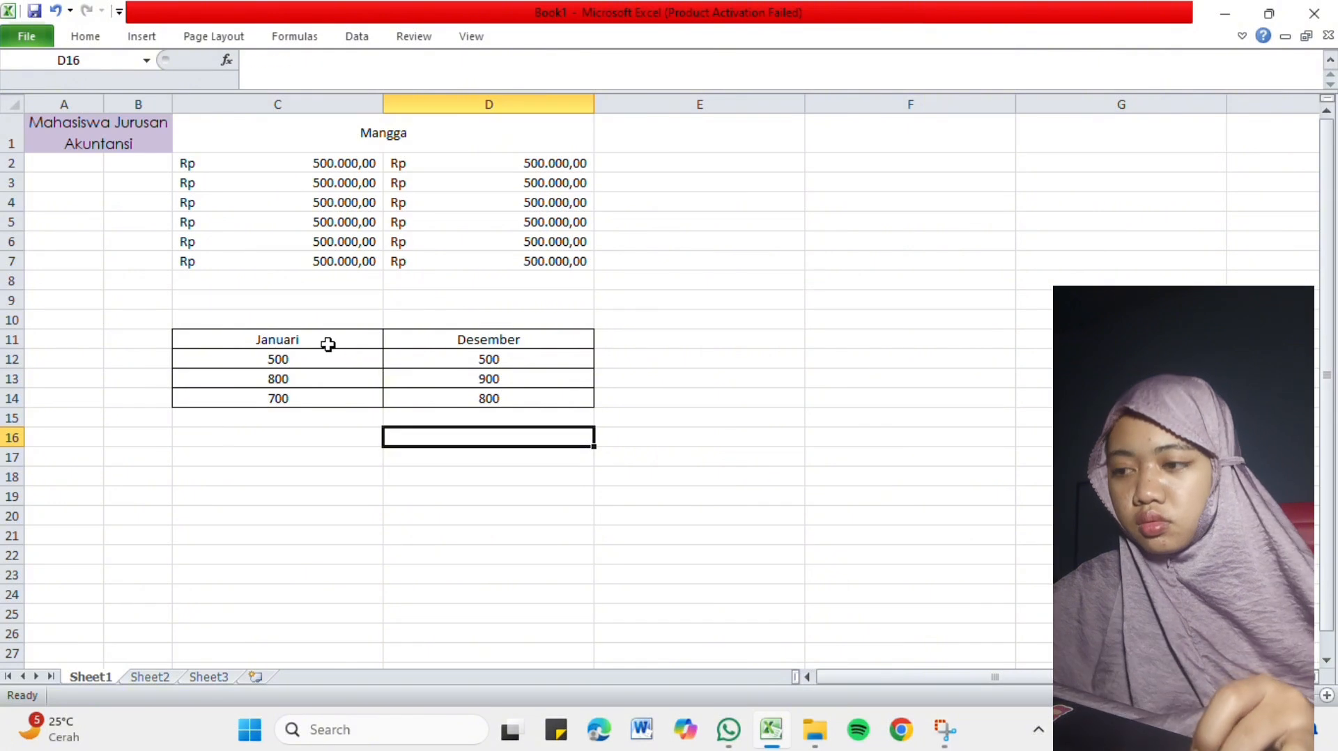
drag(327, 345, 419, 397)
click(415, 395)
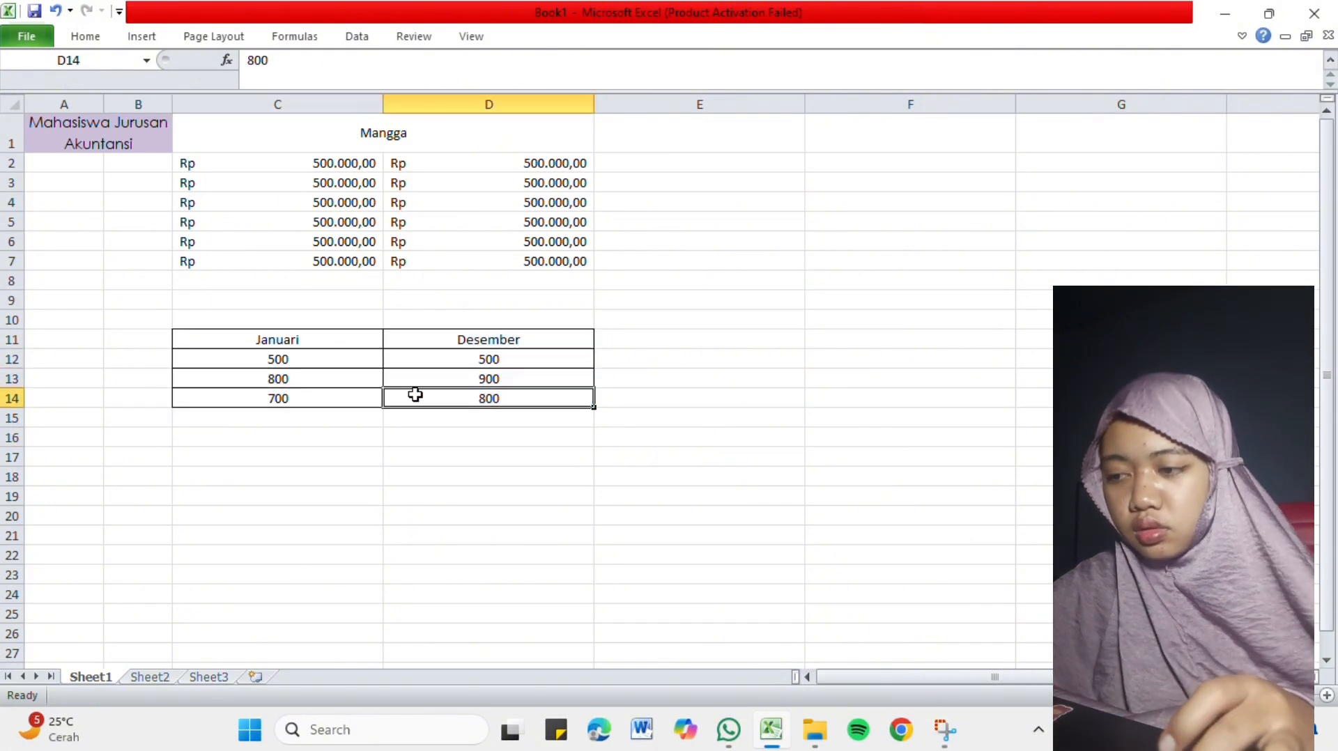
drag(361, 342, 392, 353)
click(402, 315)
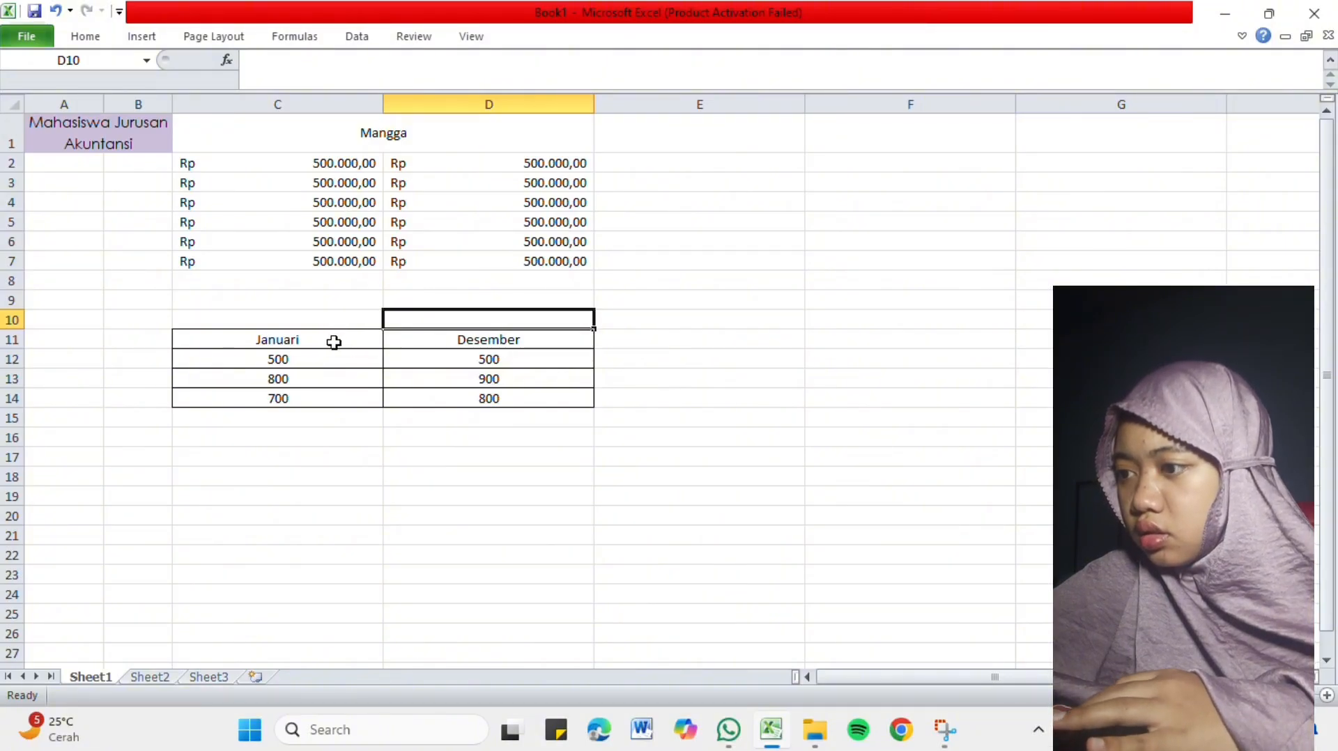
Select the Januari and Desember table in C11:D14 and look through the available column, line, pie, bar, area, scatter and other chart types.
drag(317, 343, 434, 402)
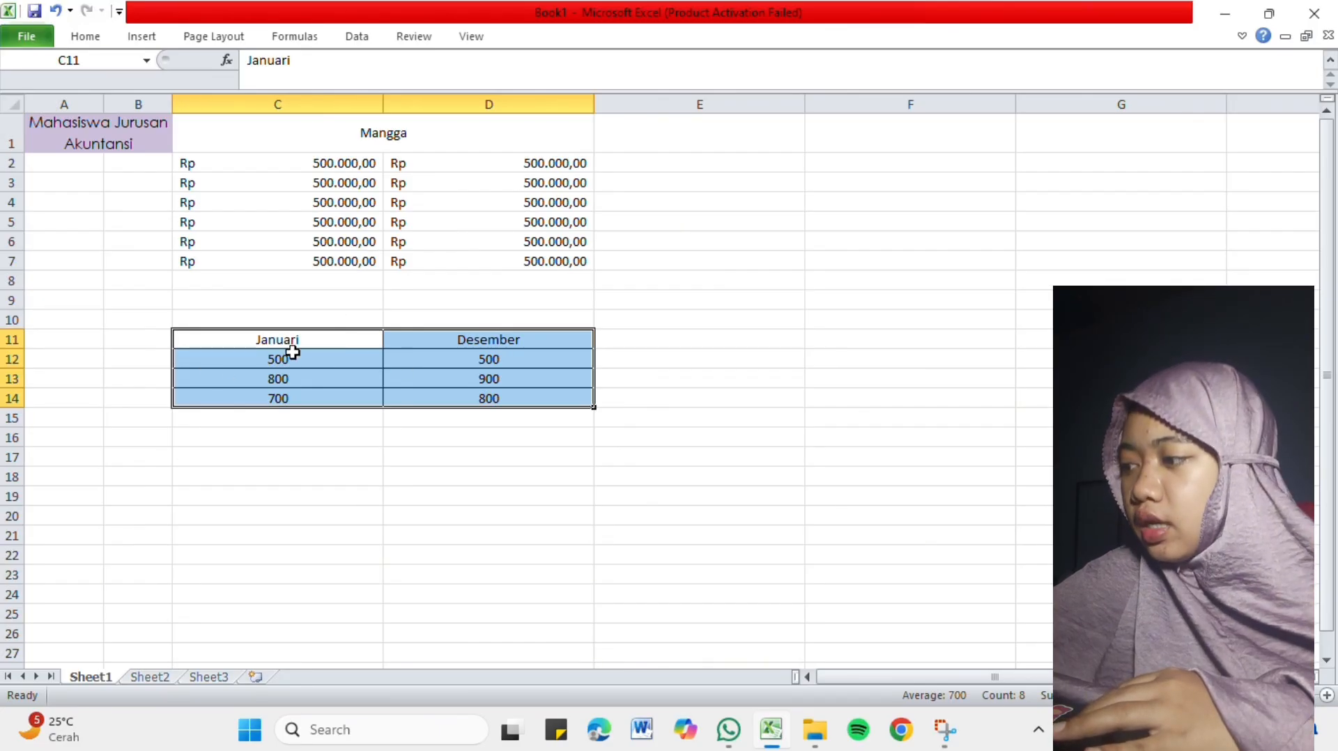
click(293, 39)
click(355, 39)
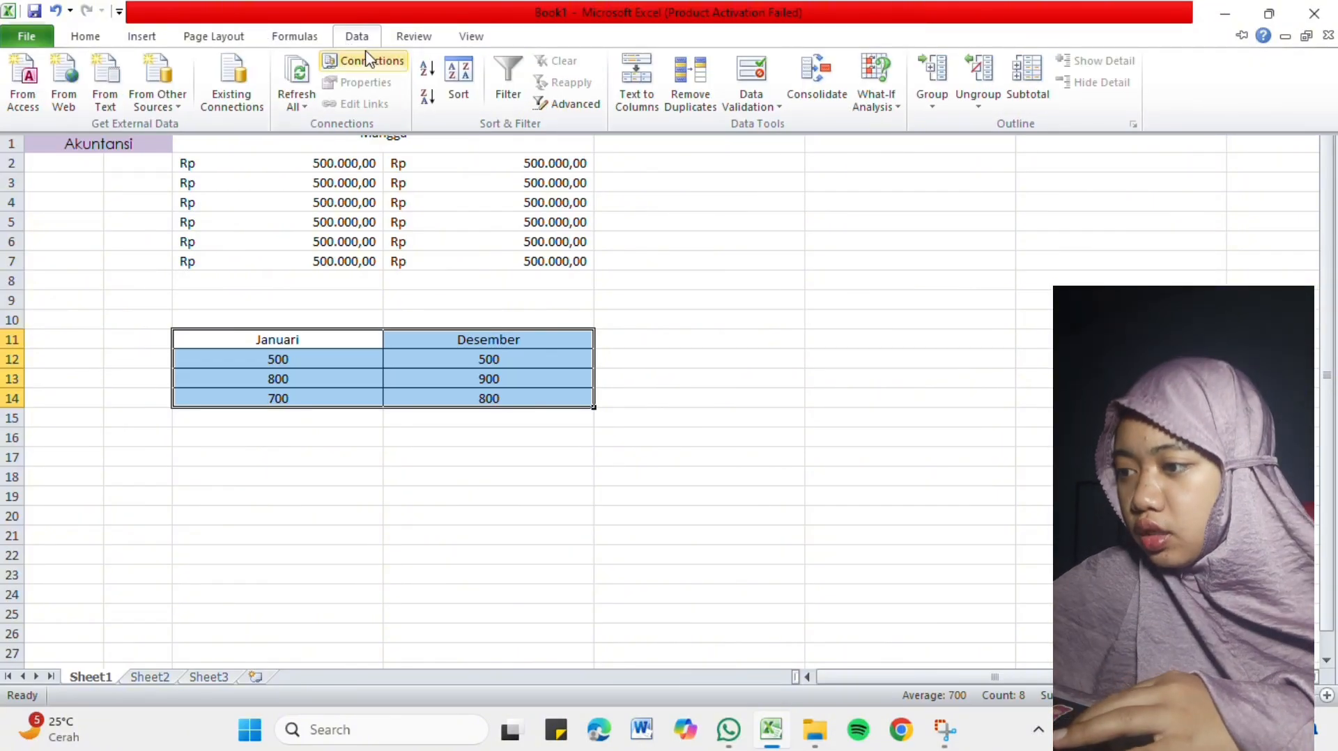
click(134, 39)
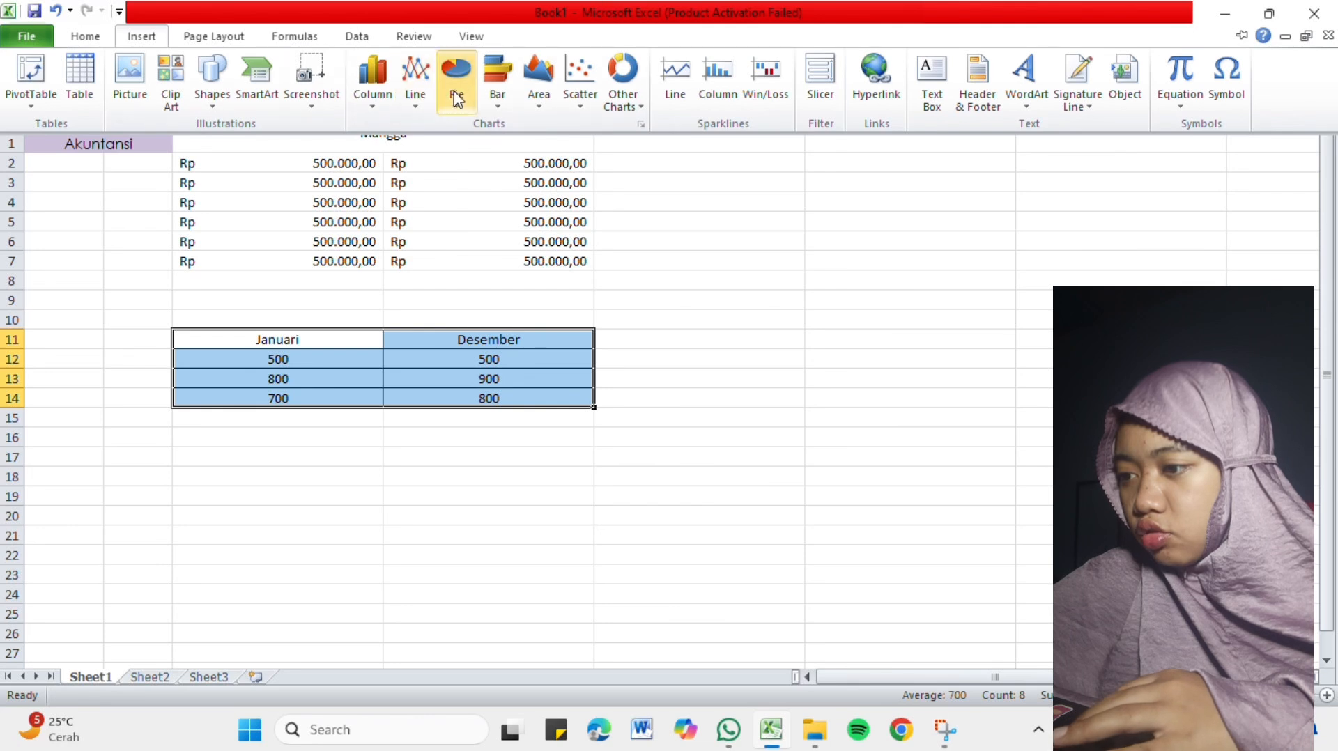
click(369, 108)
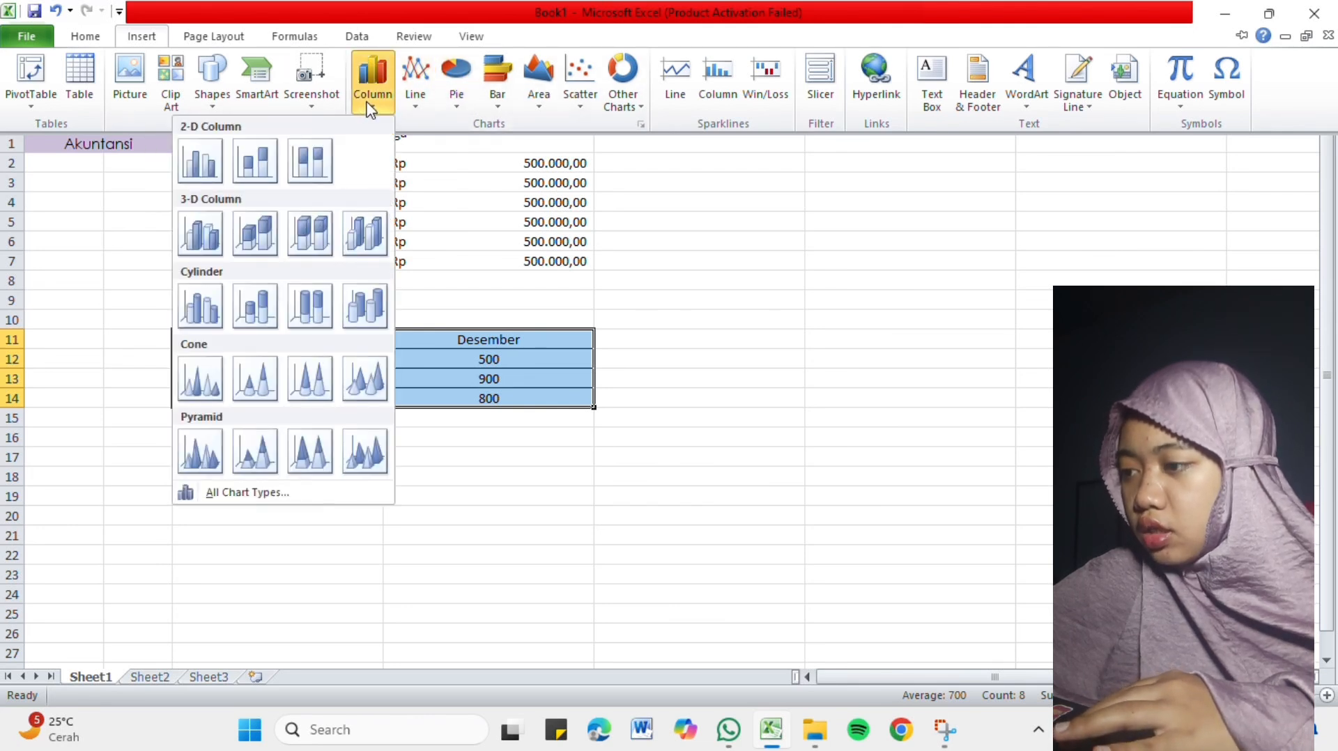
click(426, 104)
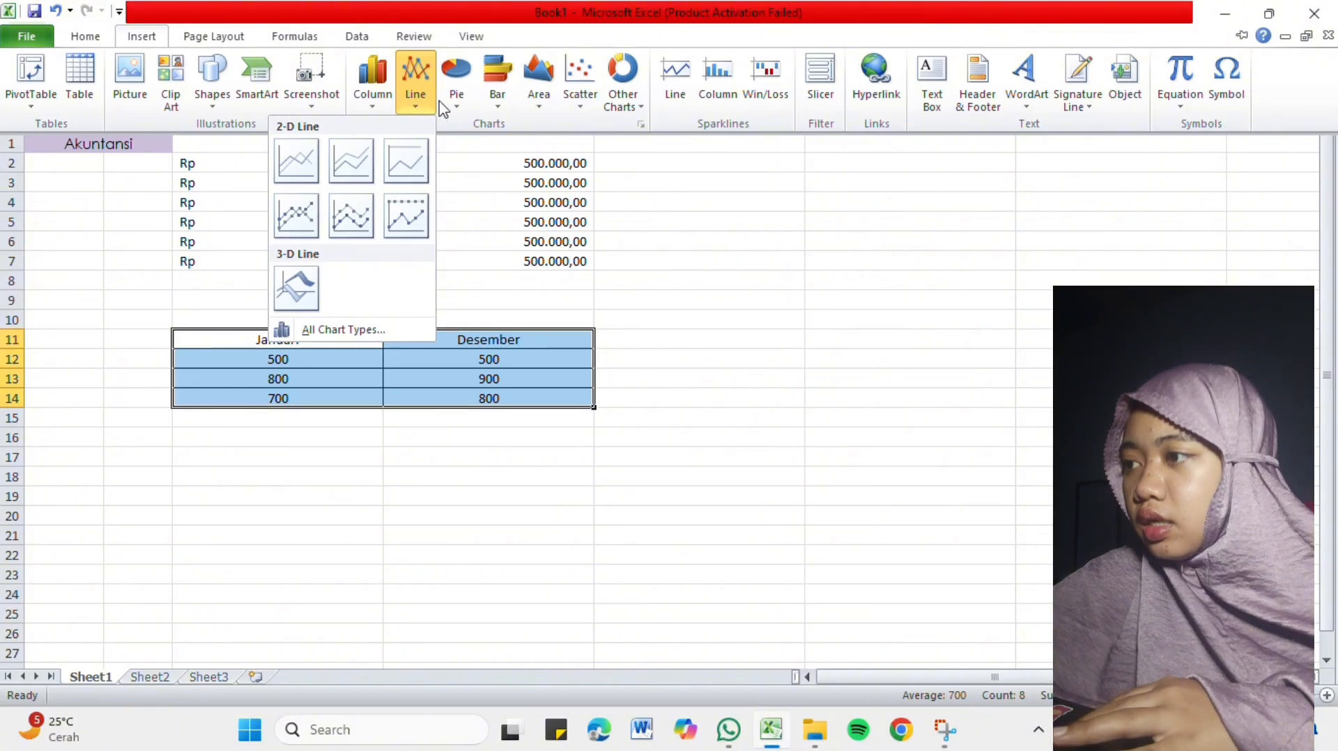
click(455, 108)
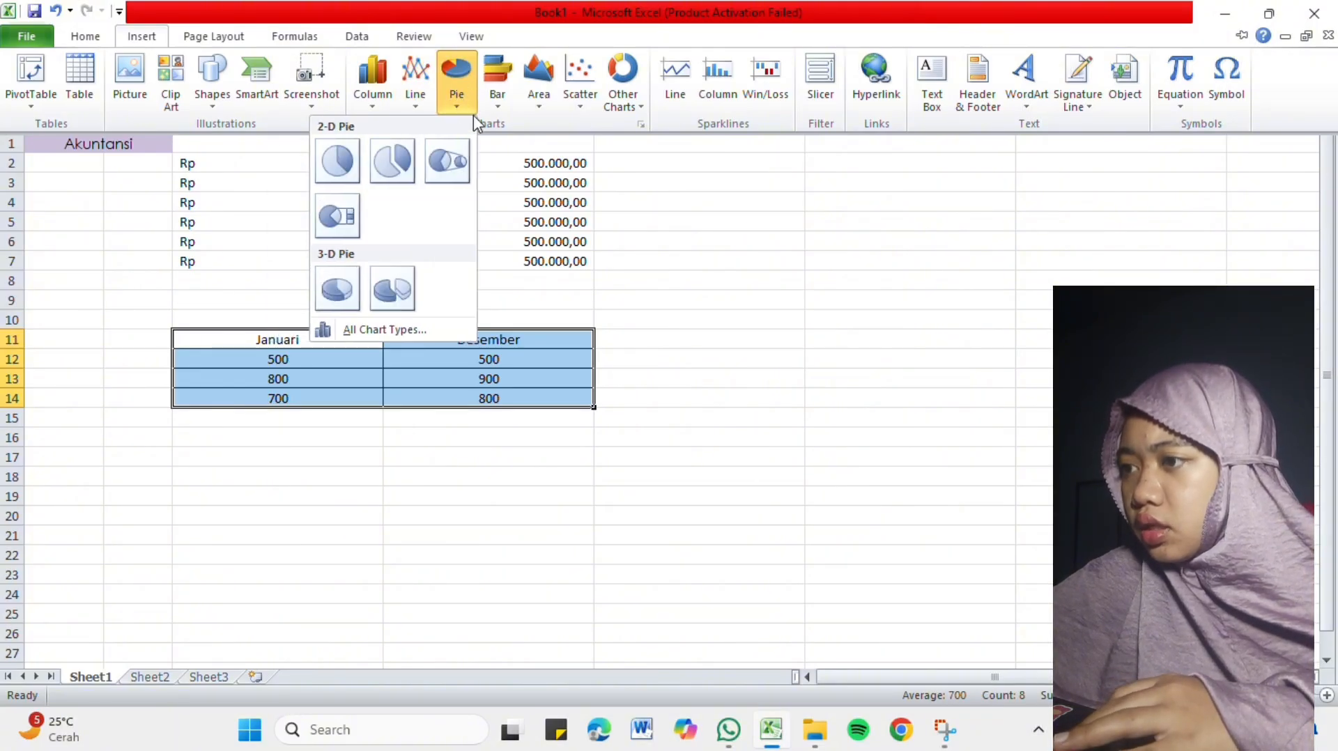
click(361, 93)
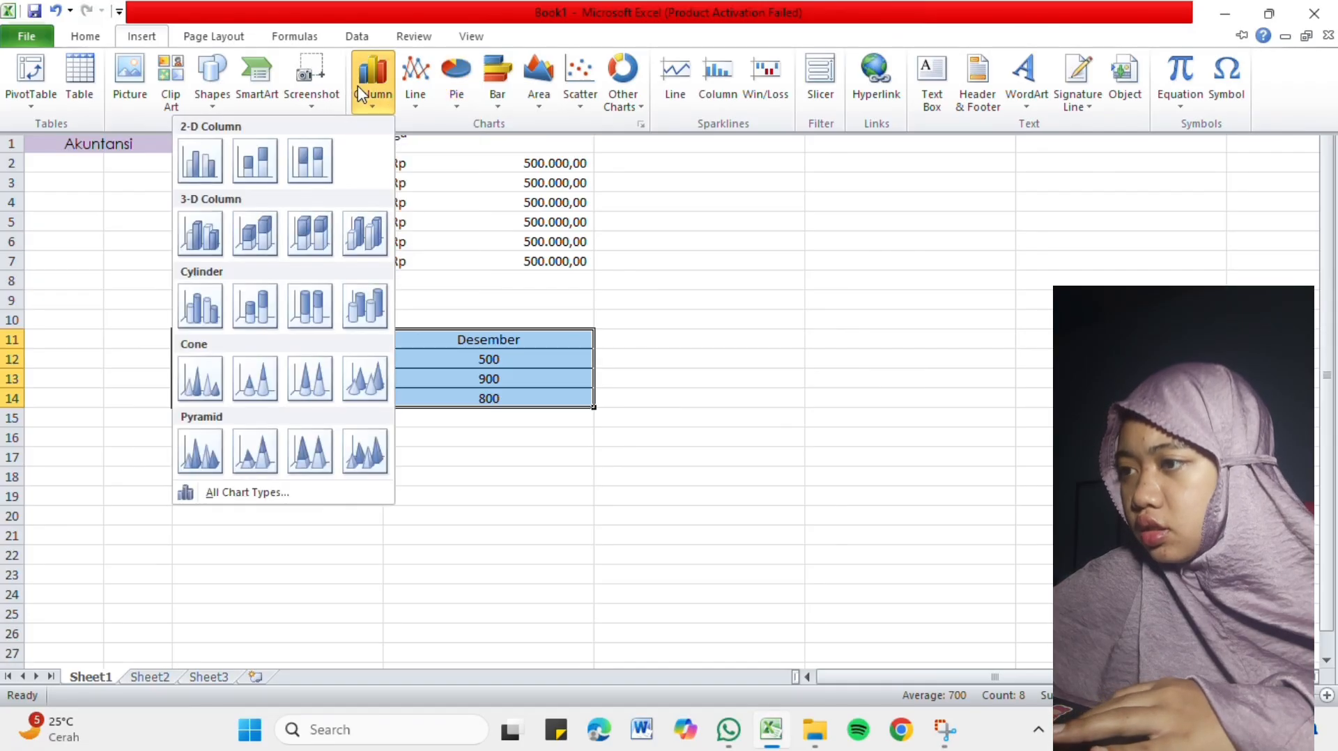
click(500, 106)
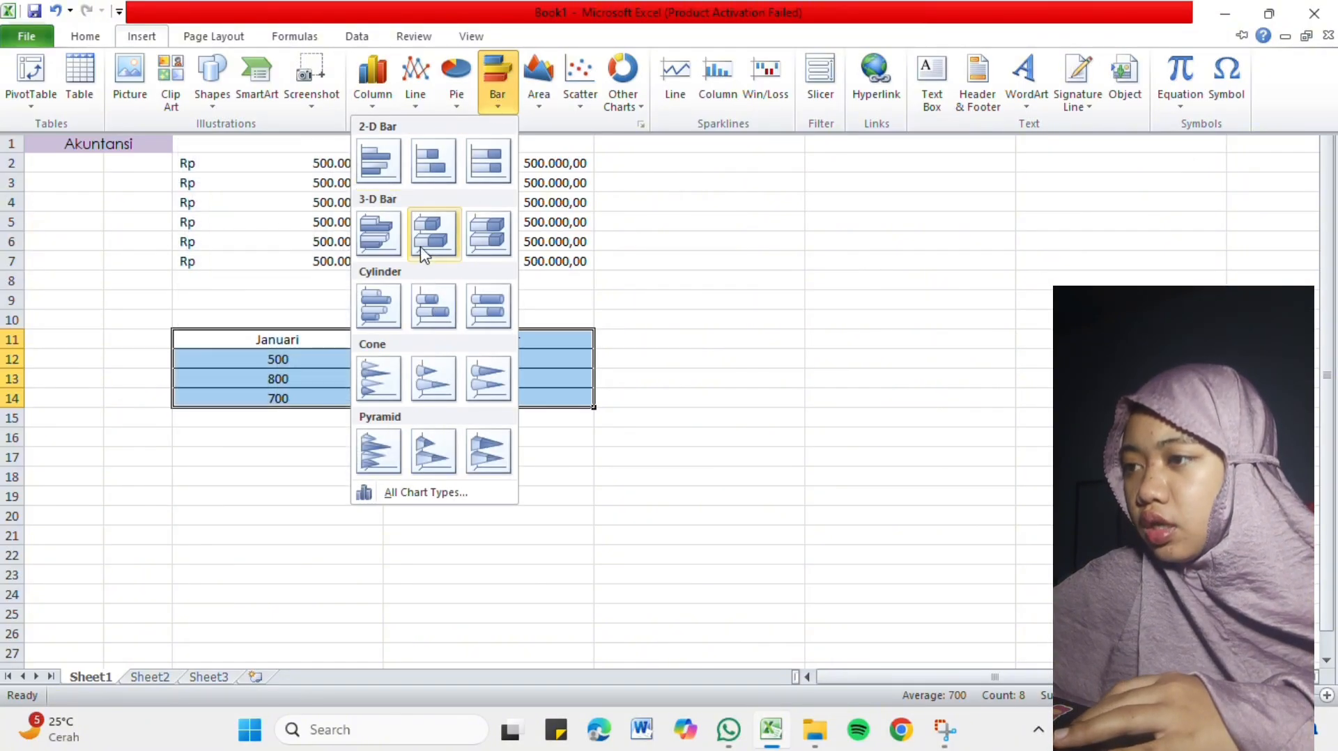
click(542, 108)
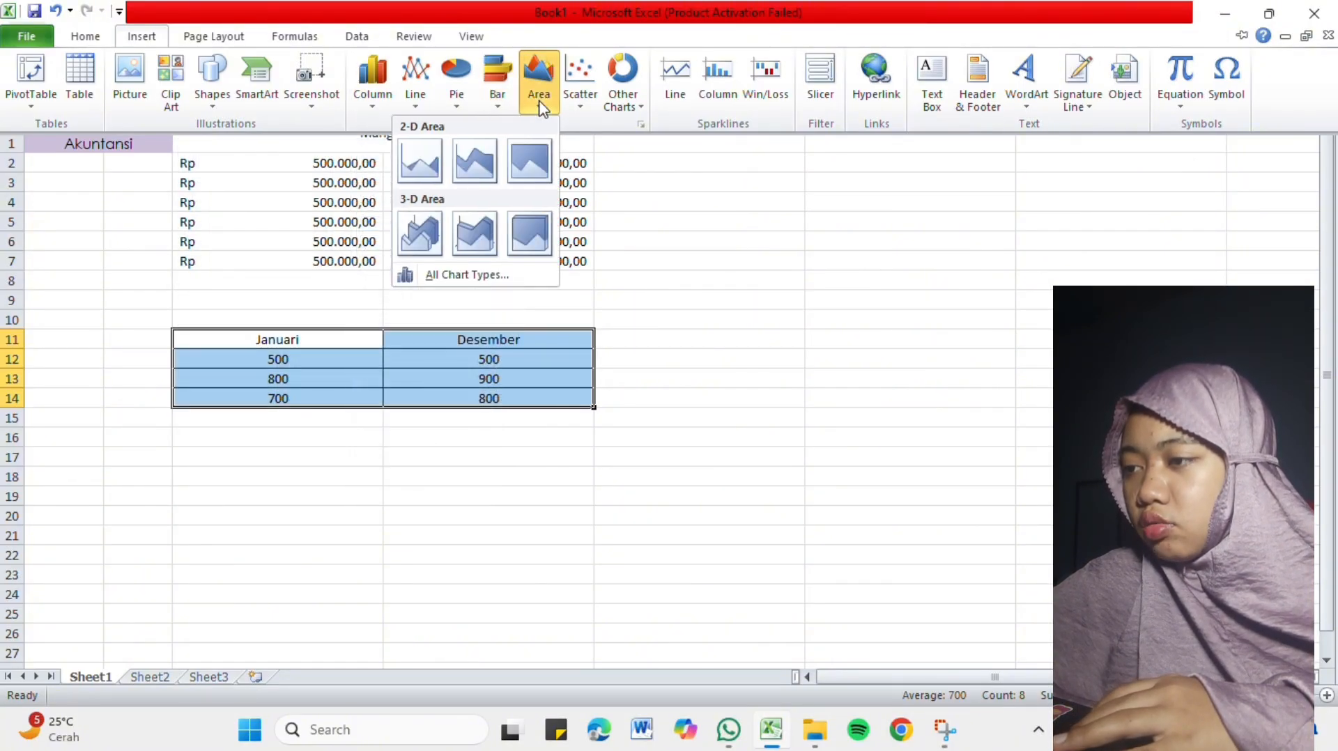
click(579, 104)
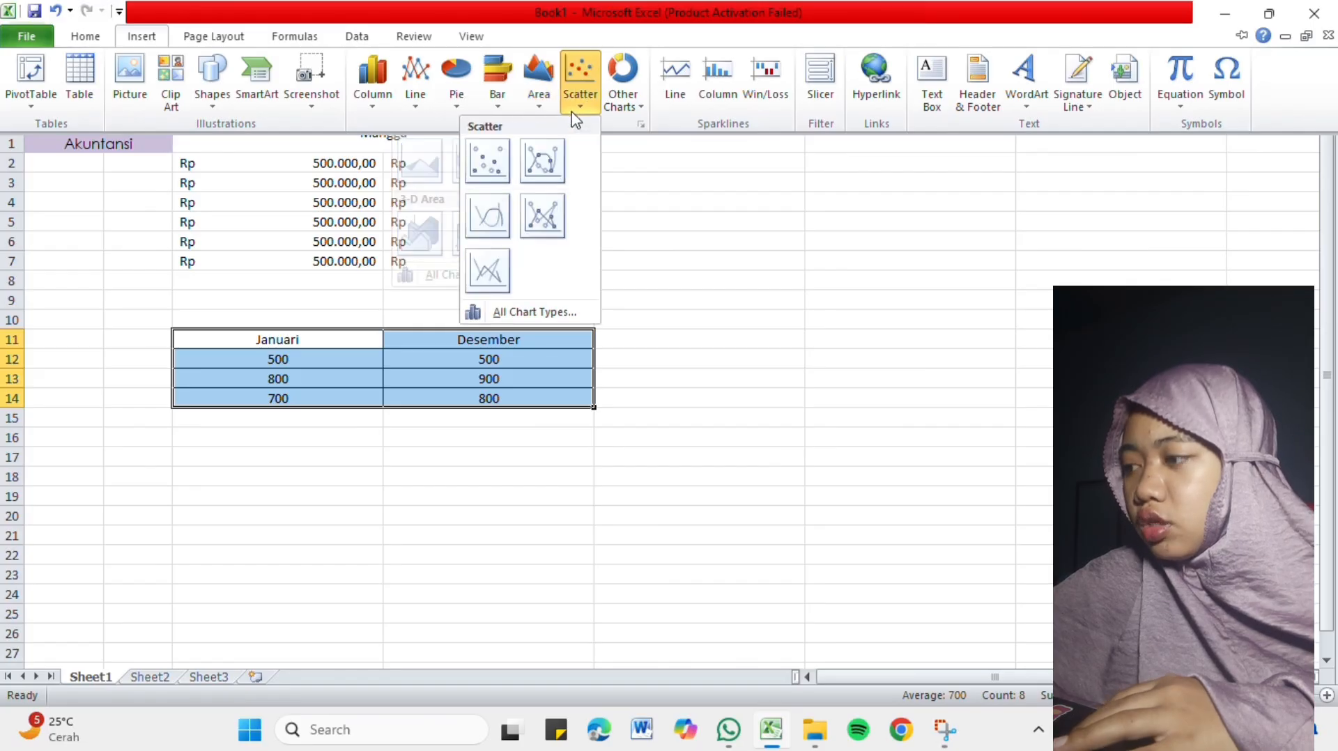
click(637, 111)
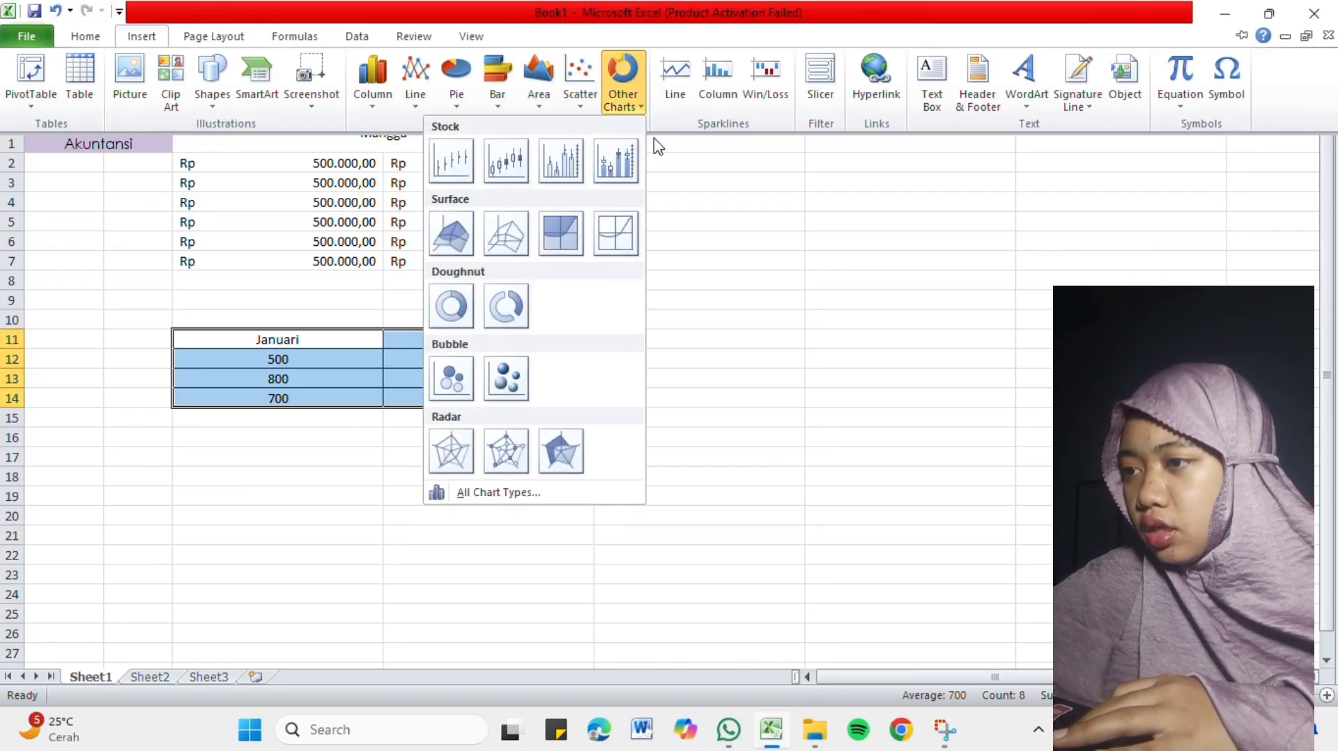
click(680, 121)
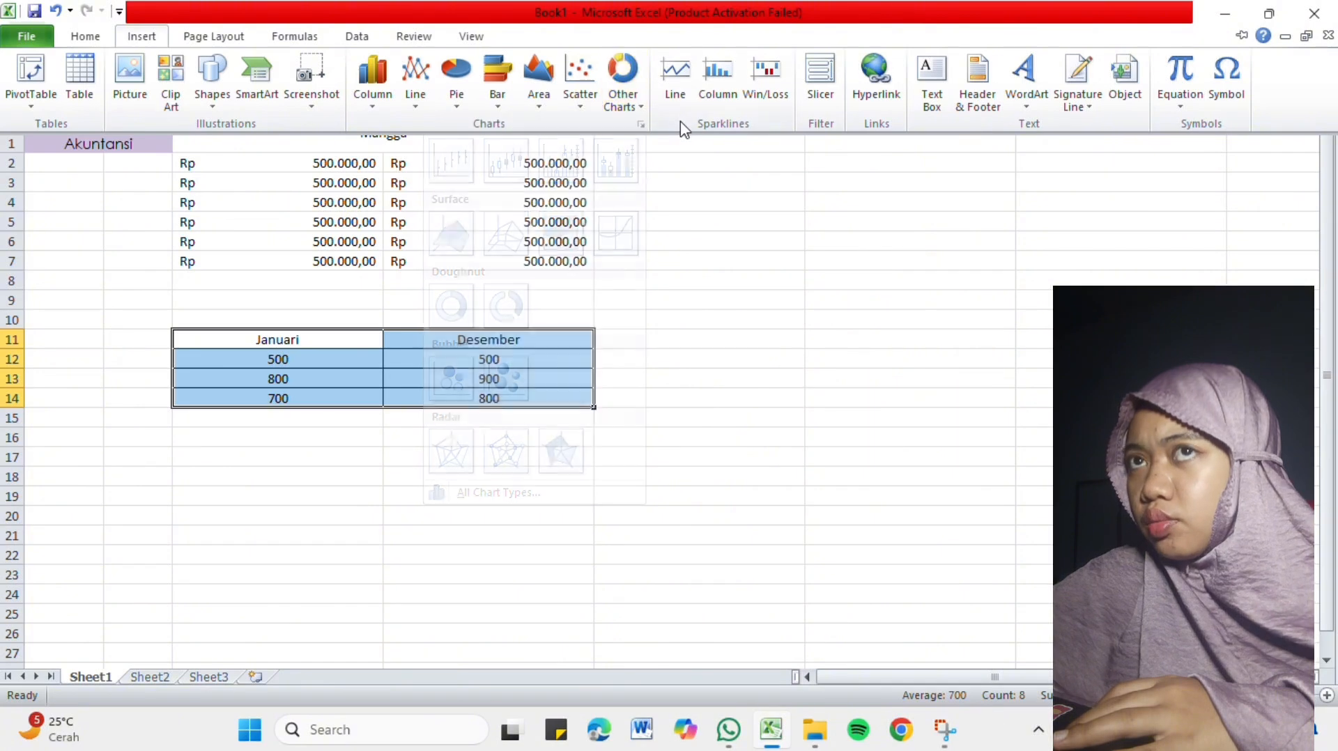
Insert a 3-D clustered bar chart from the selected Januari and Desember table.
click(497, 94)
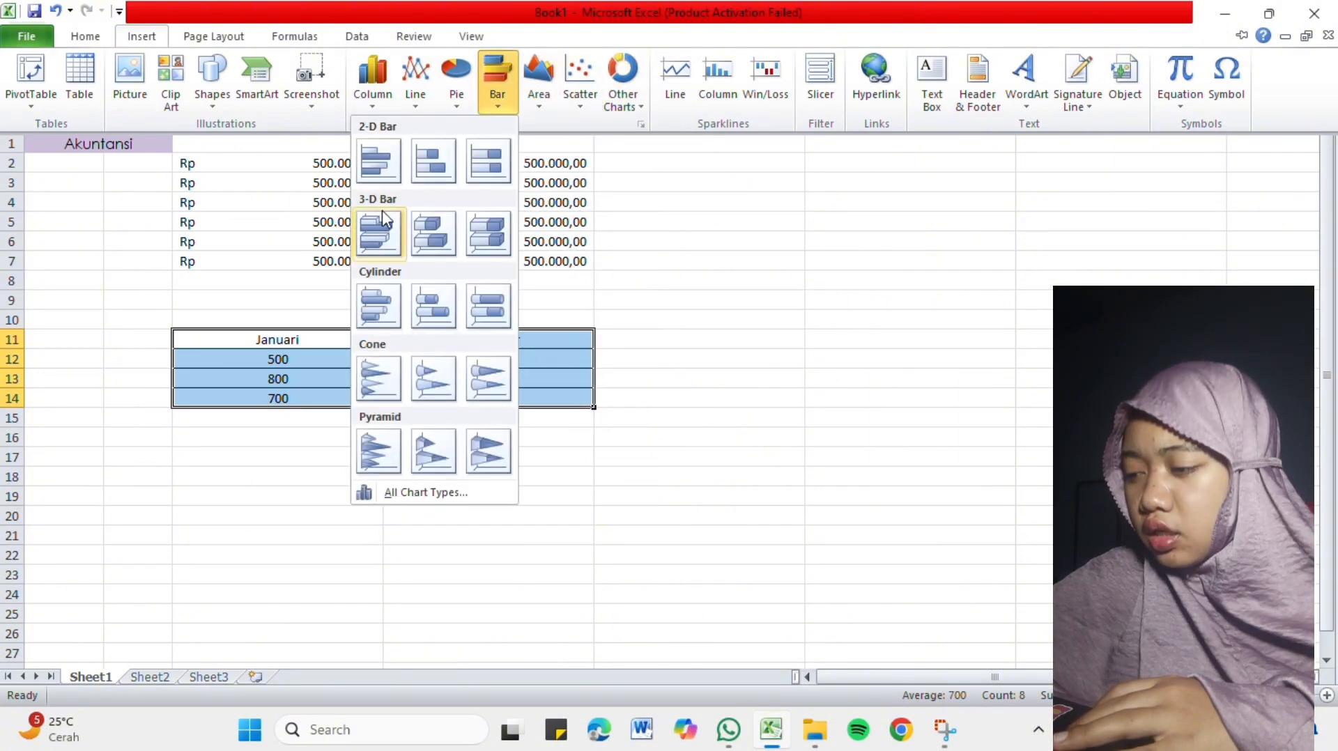
click(378, 243)
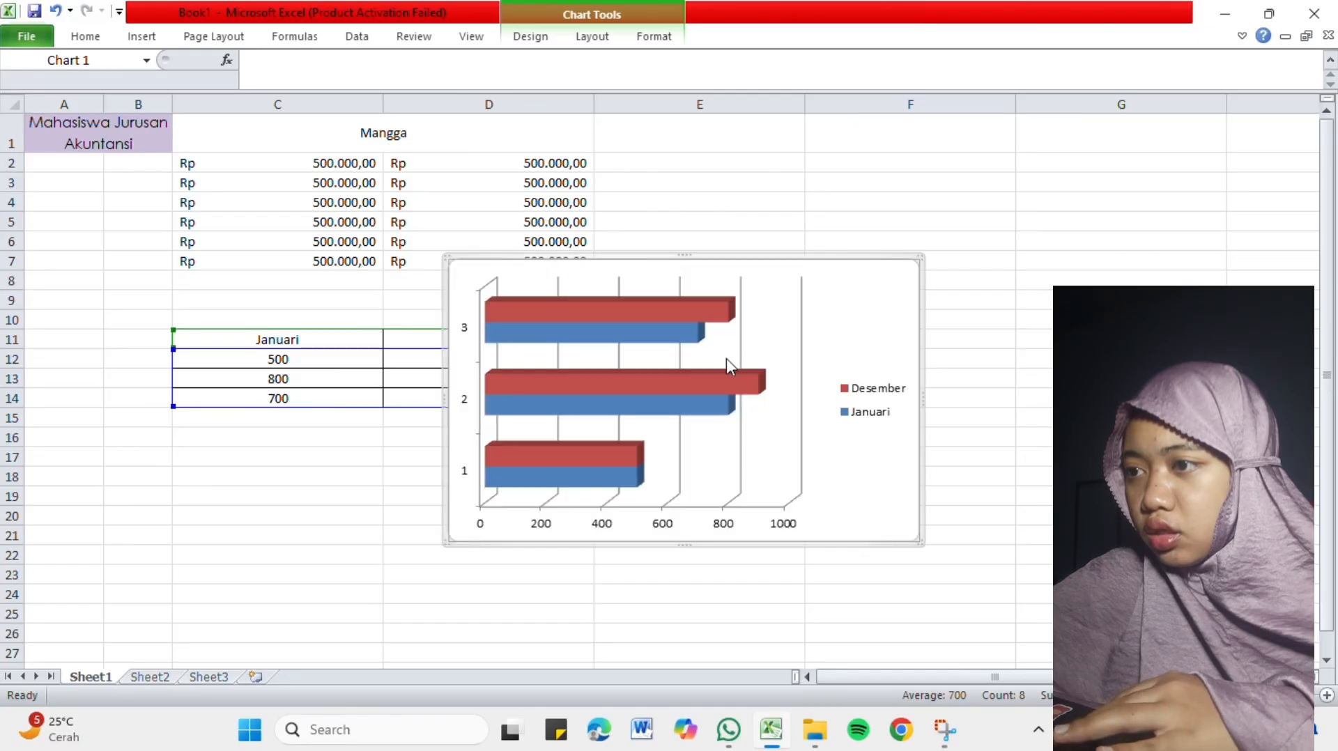
Shrink the bar chart and place it beside the Januari and Desember table, over roughly E10:F19.
drag(740, 260, 887, 281)
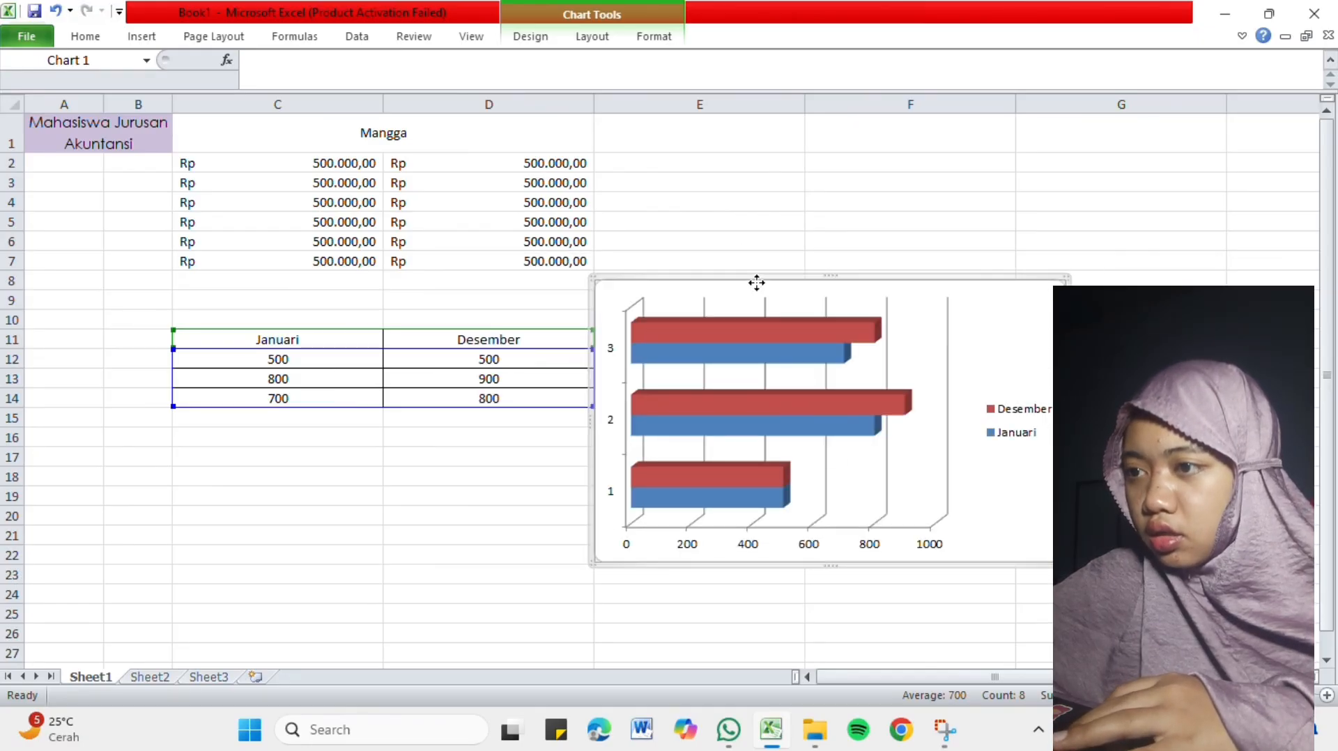
drag(757, 282, 749, 148)
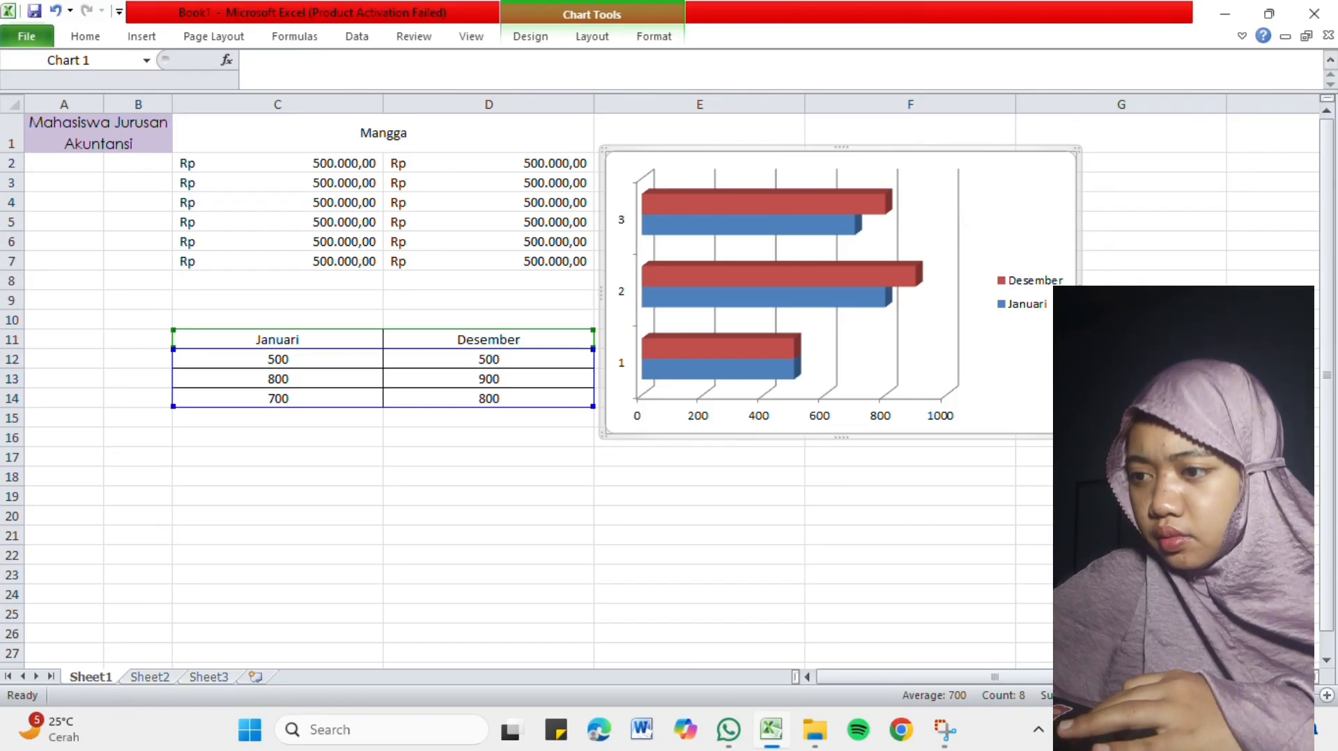
drag(1079, 436, 947, 335)
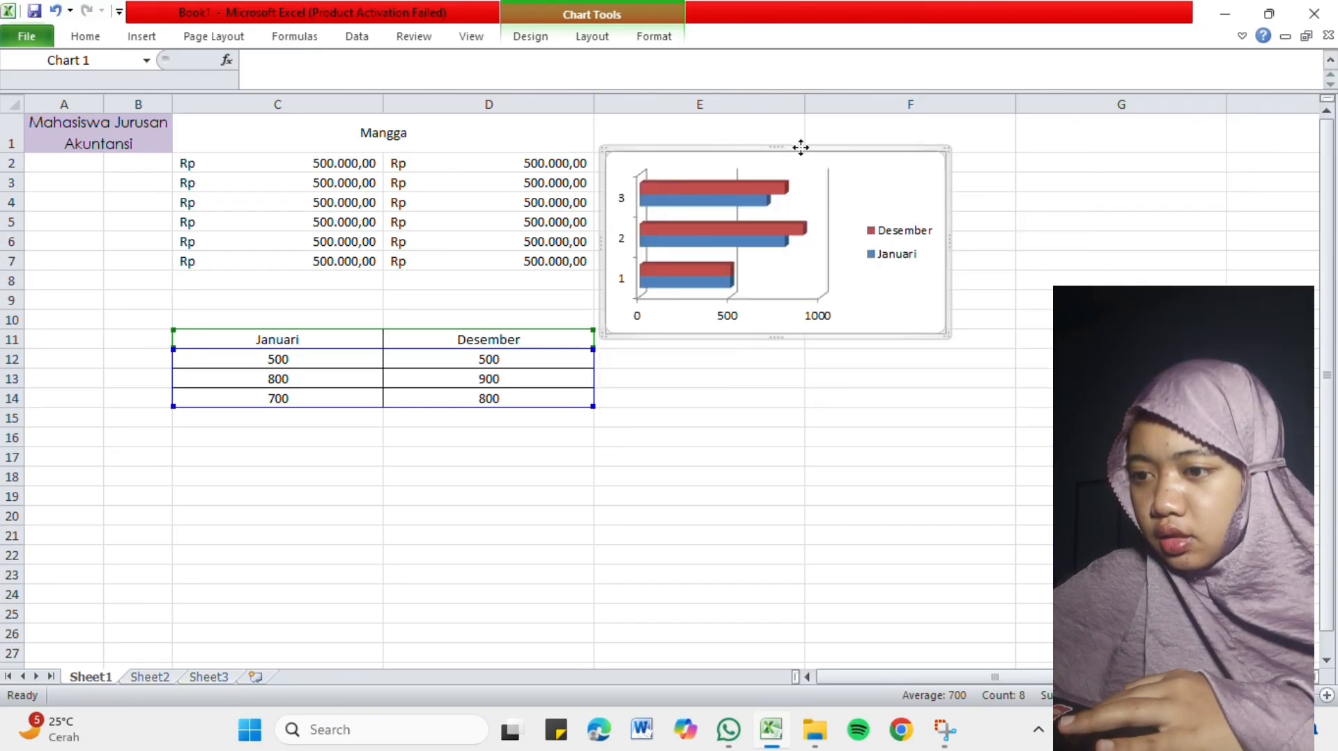
drag(801, 148, 810, 323)
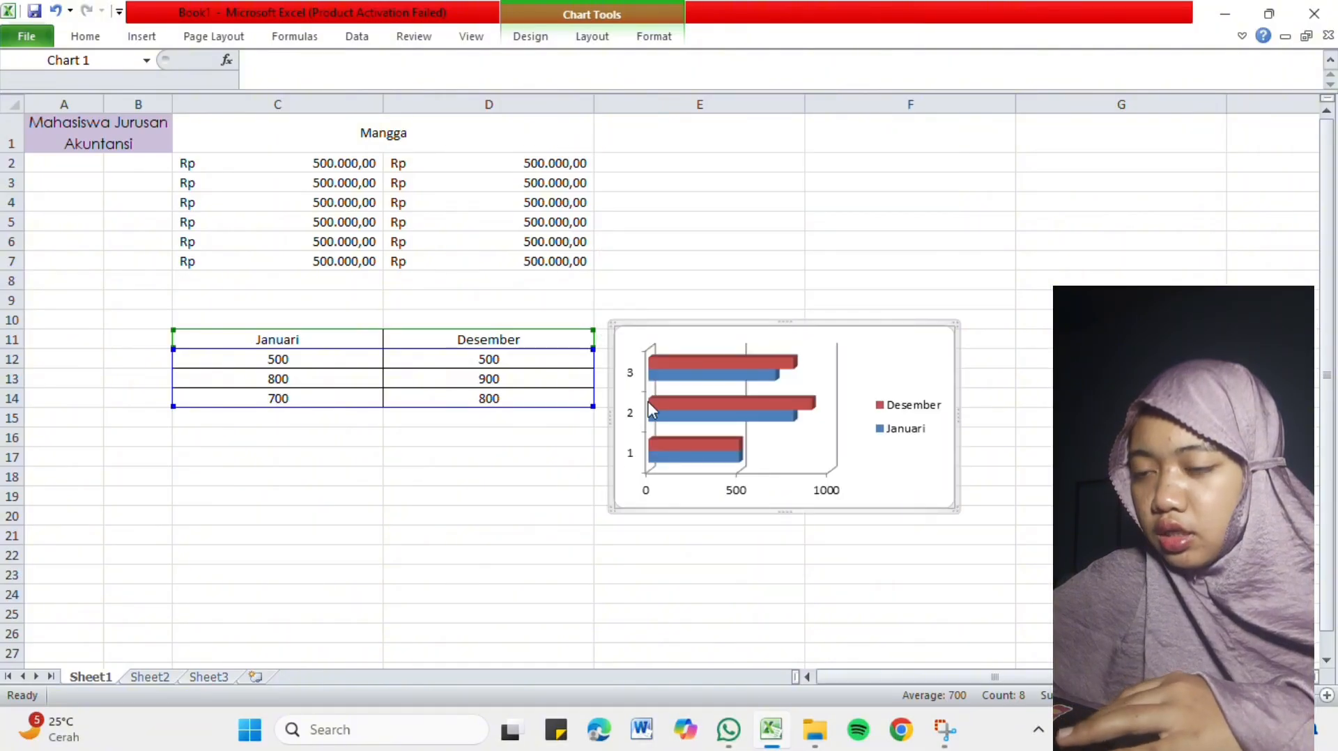
click(609, 517)
scroll(609, 519, down, 1)
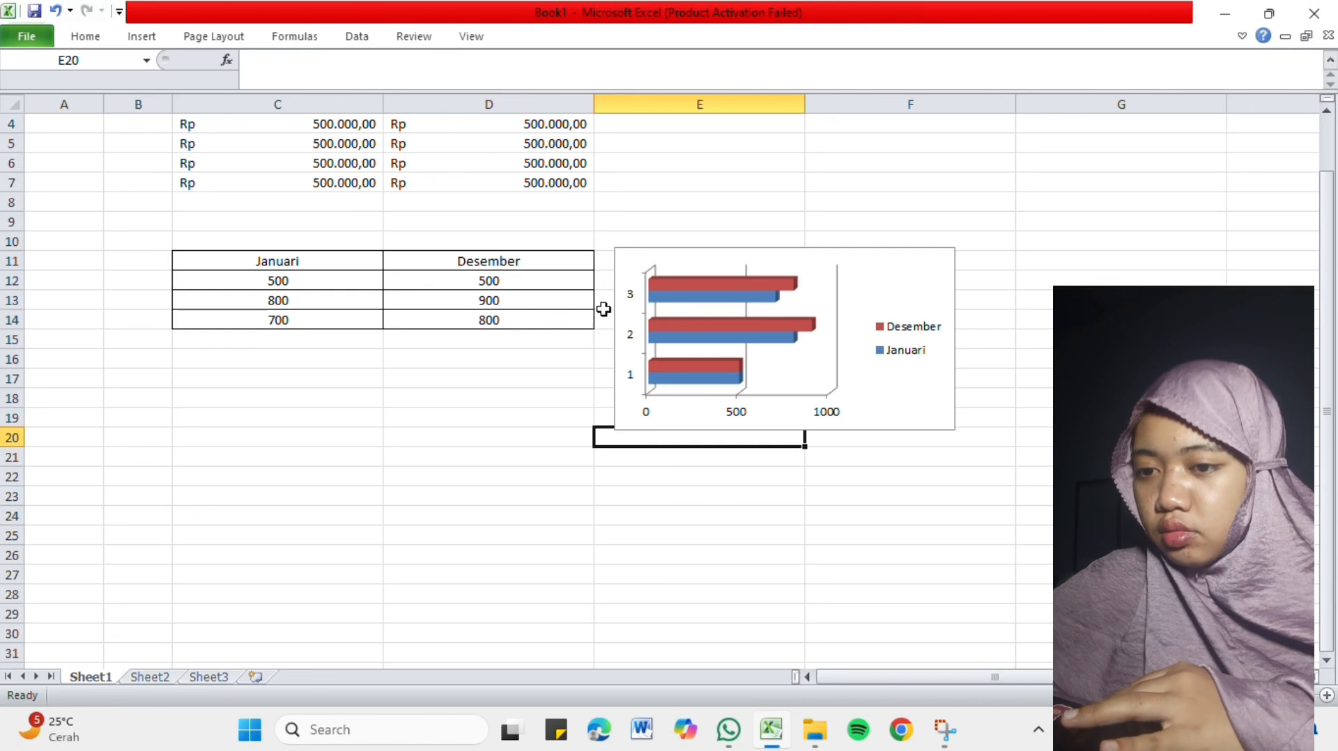
click(910, 336)
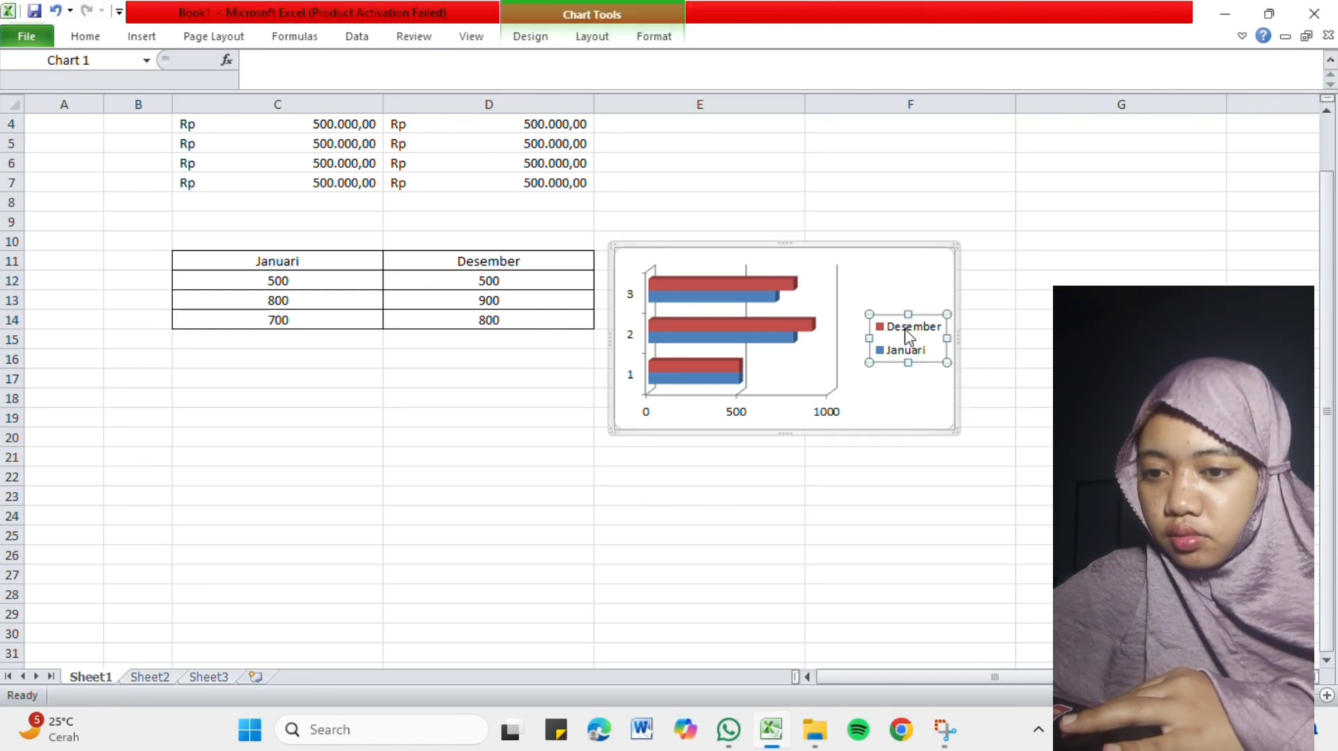
click(736, 262)
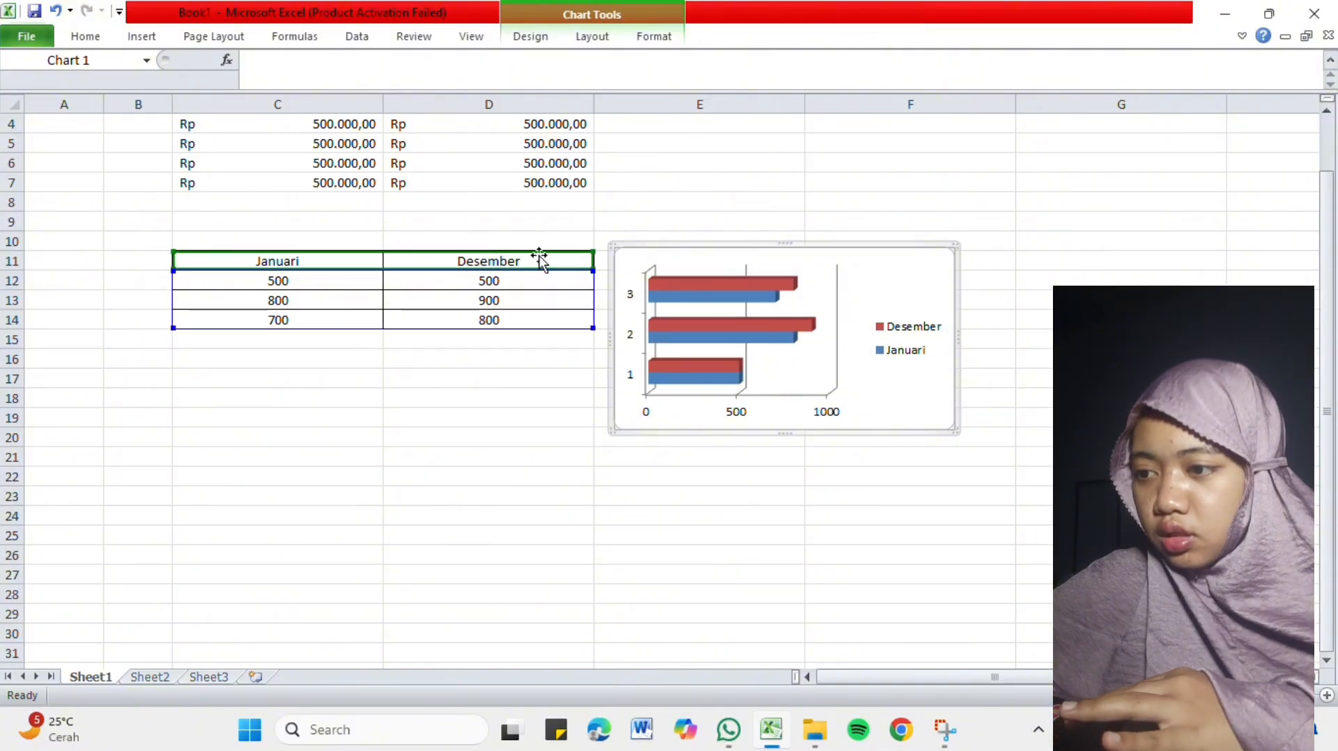
click(318, 263)
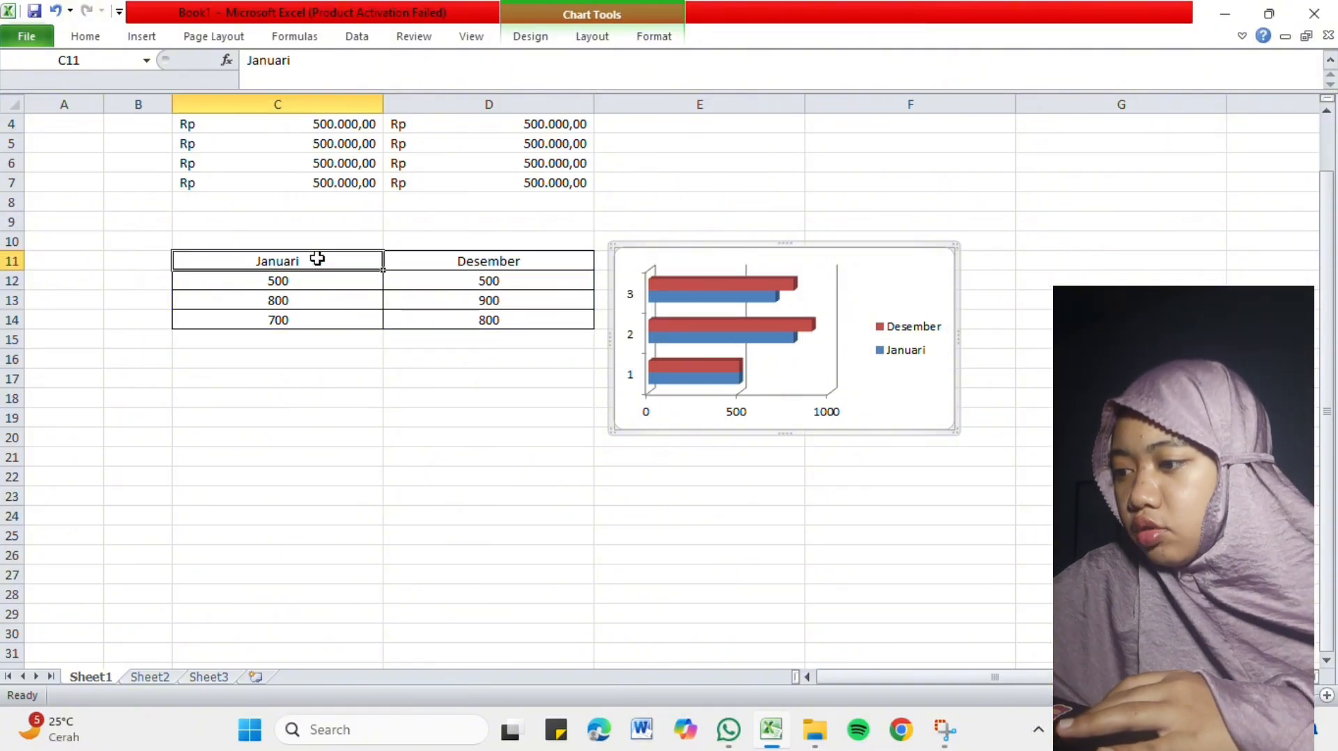
right_click(315, 262)
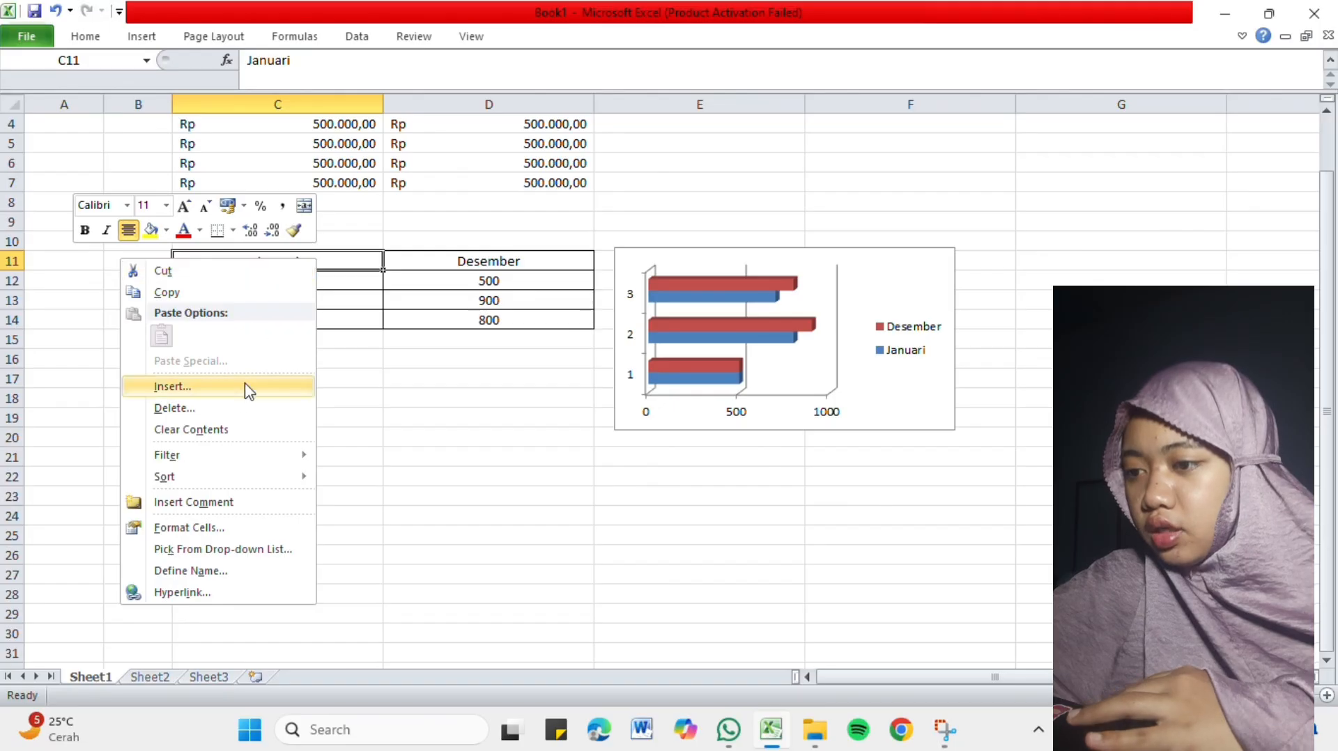
mouse_move(238, 454)
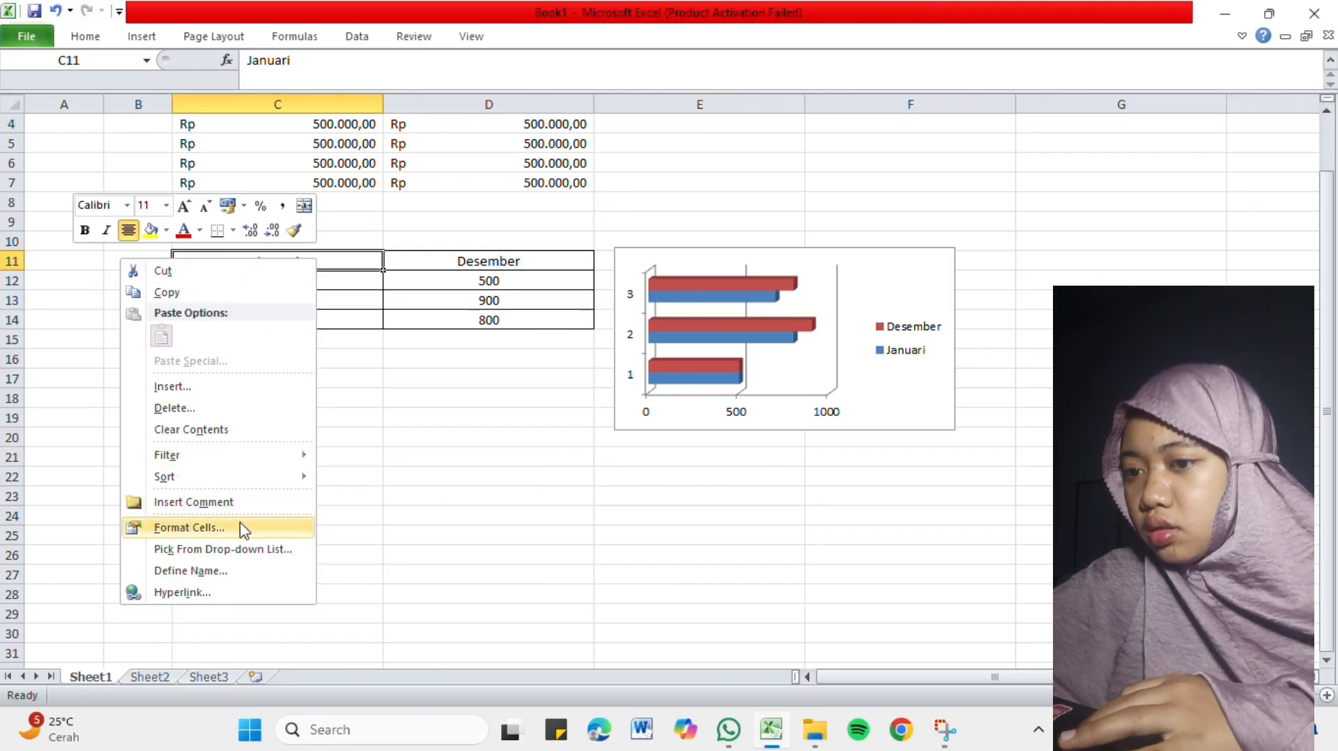
click(465, 484)
click(484, 262)
click(654, 323)
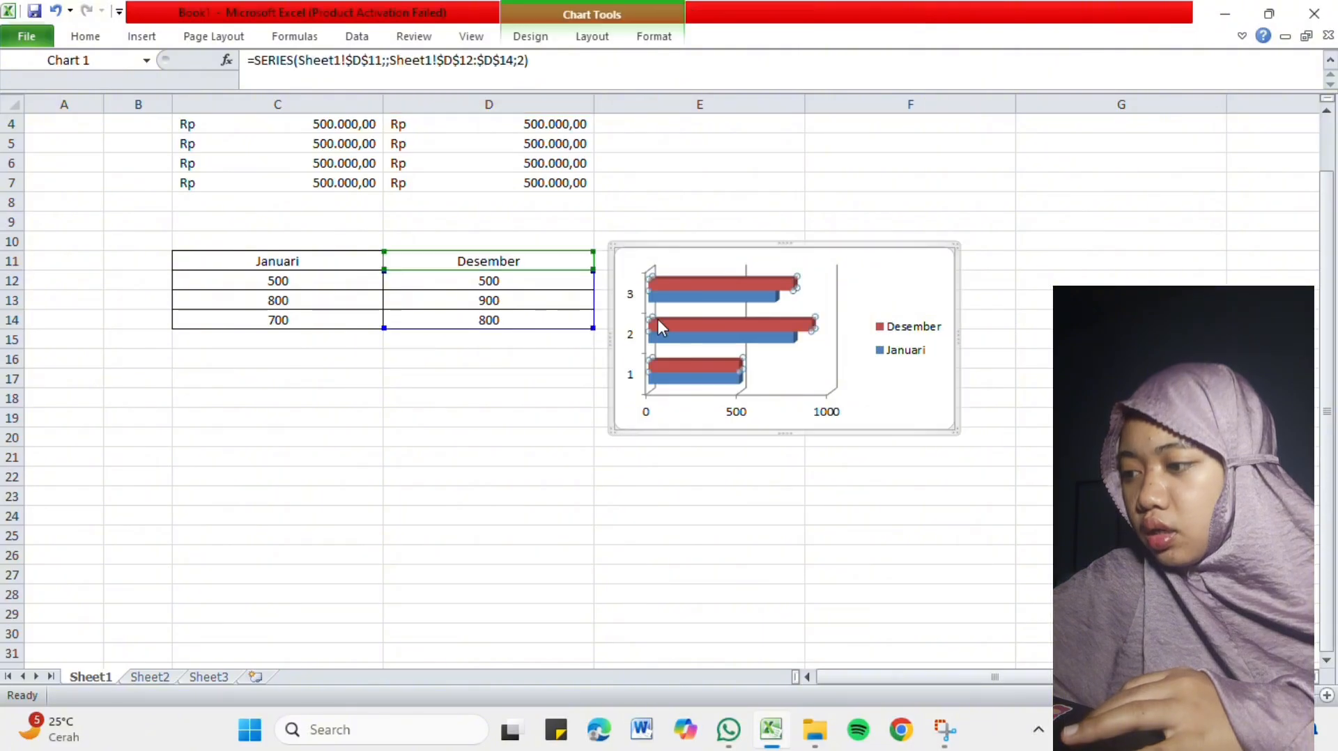
Try a red font color on the Desember heading in D11 and undo it.
click(557, 265)
right_click(556, 263)
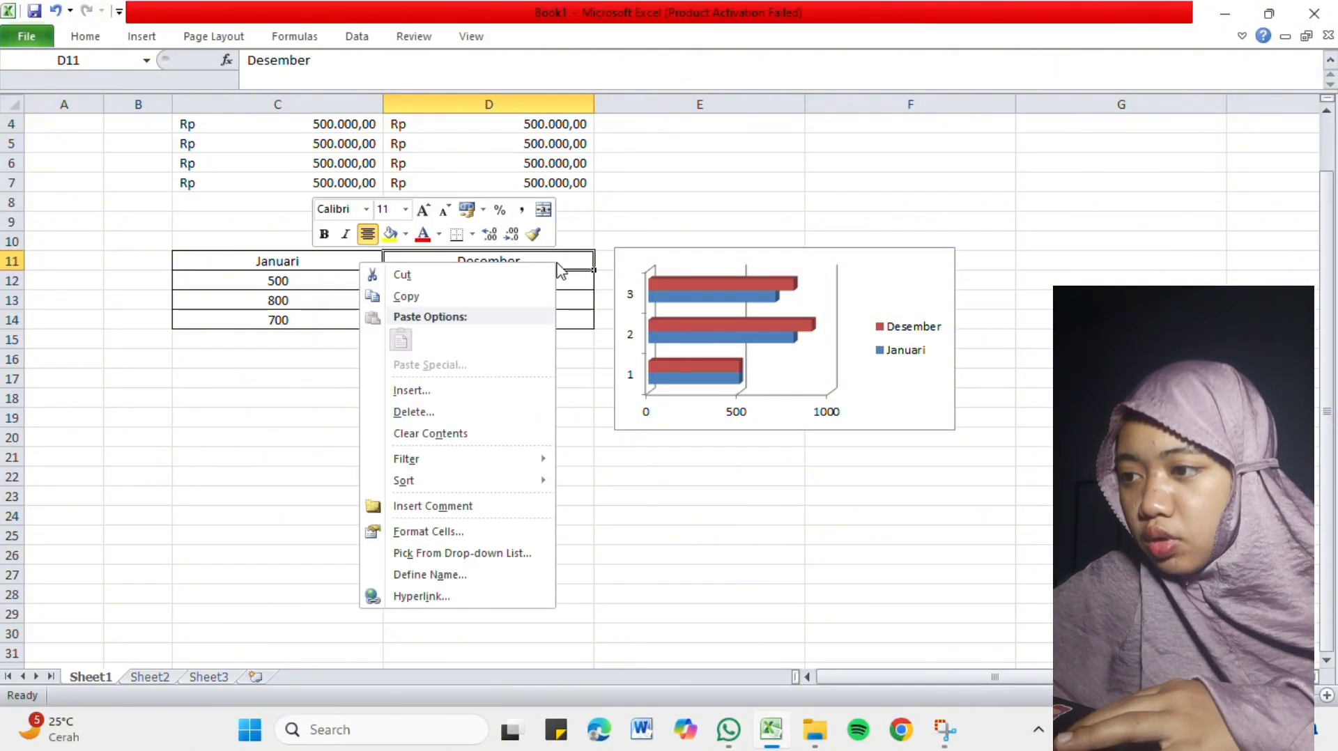
click(423, 234)
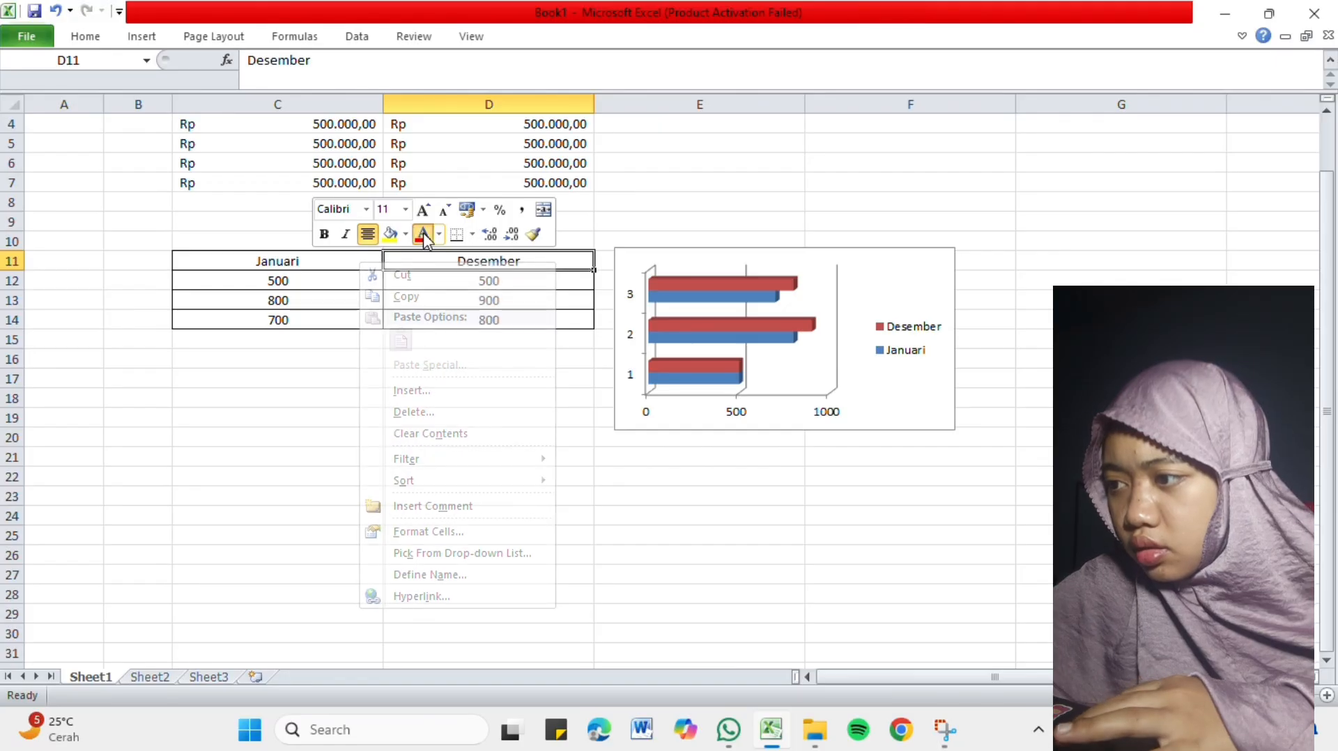
key(ctrl+z)
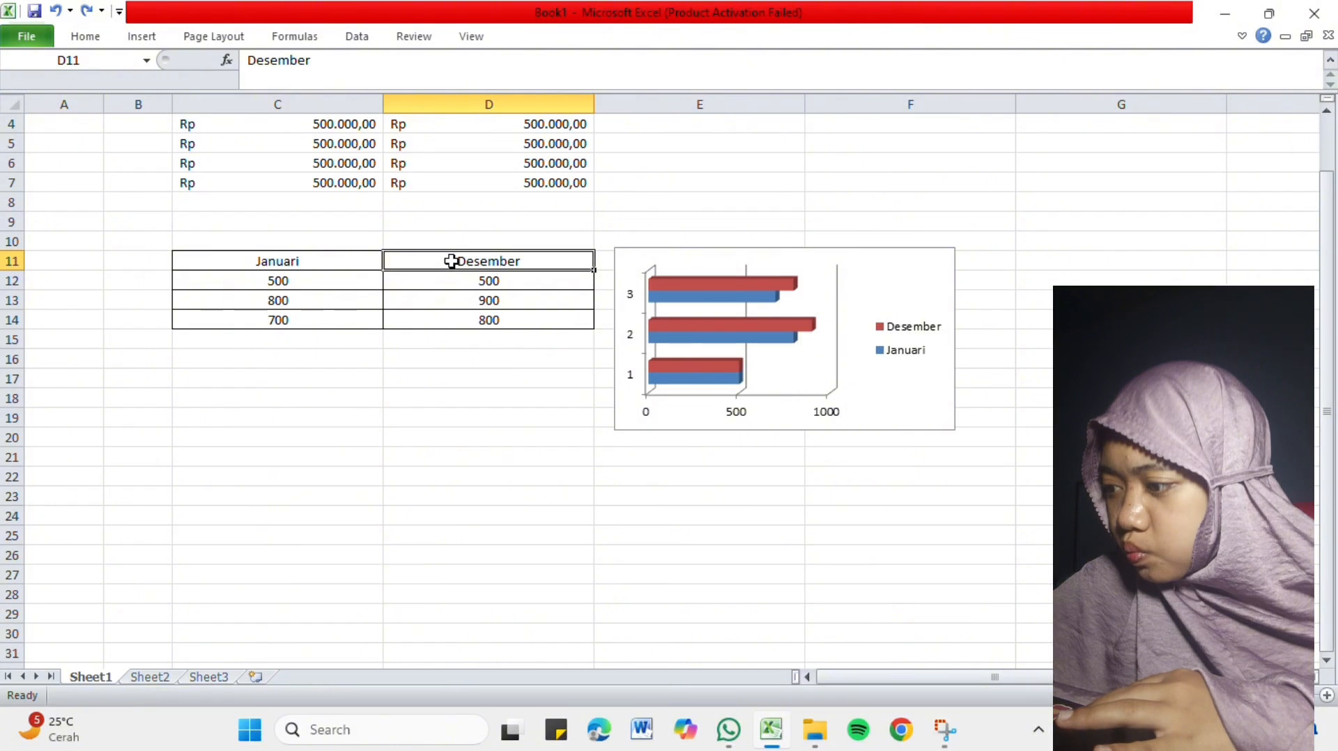
click(666, 345)
click(679, 285)
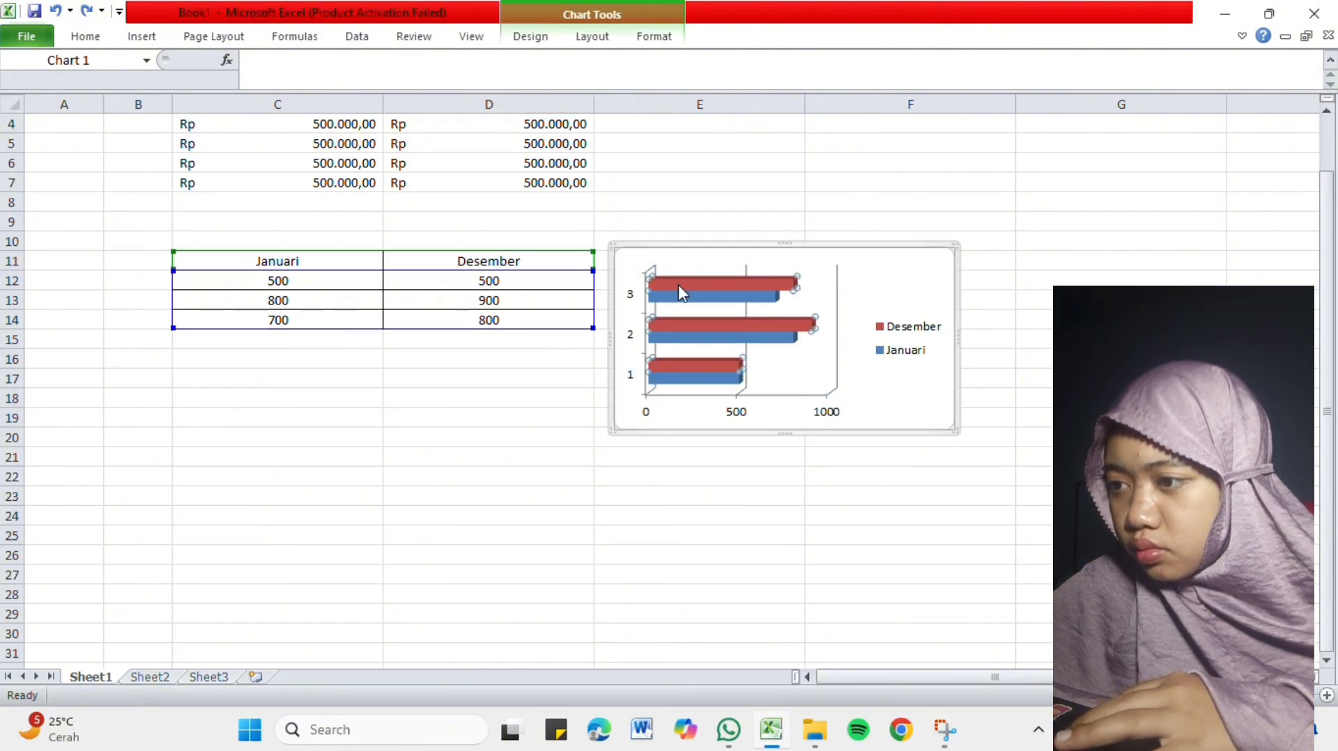
double_click(679, 284)
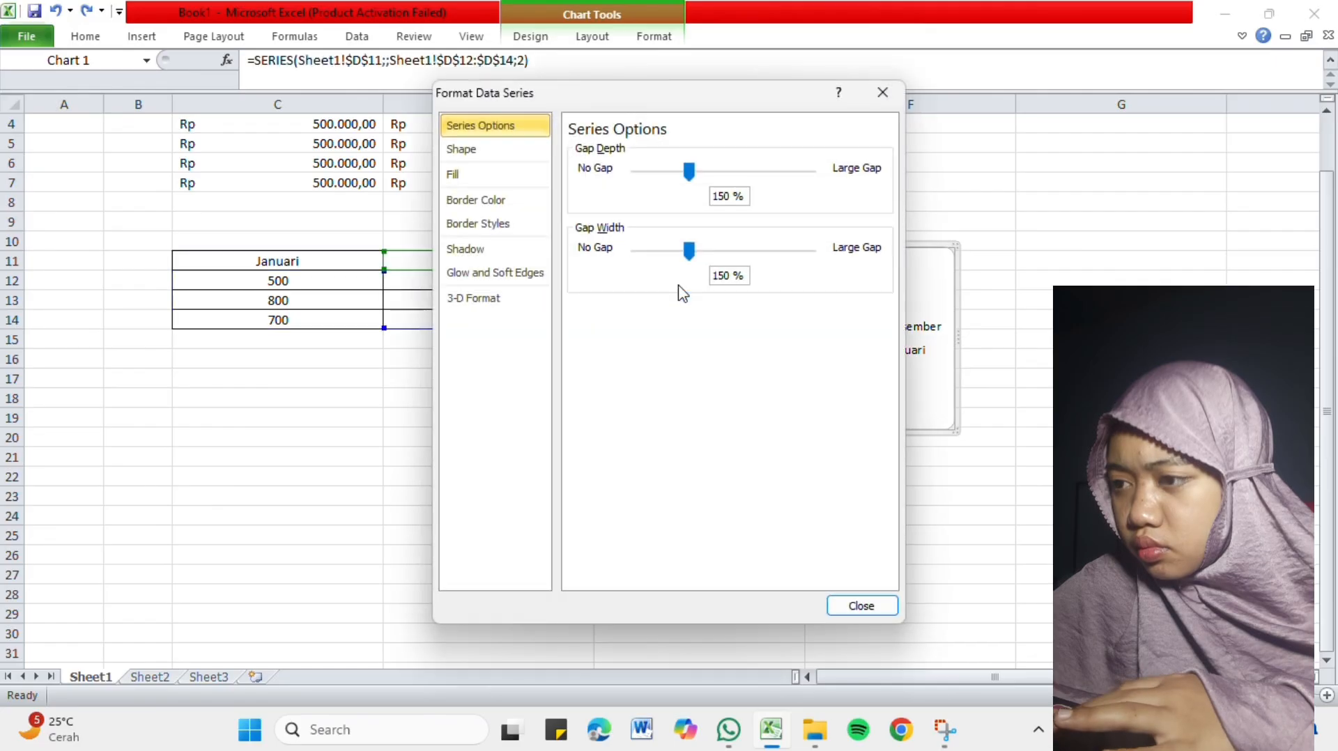
click(885, 94)
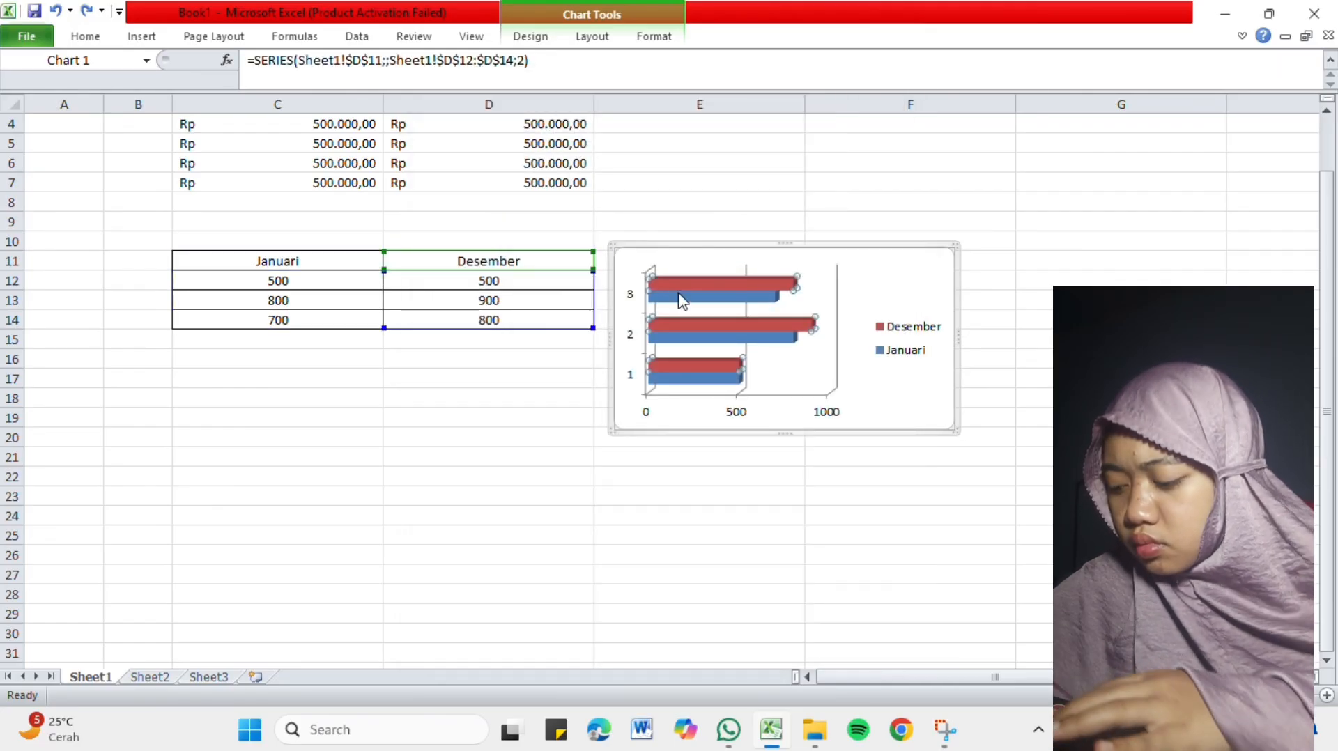
Fill the Desember series bars in the chart with the orange theme color.
right_click(715, 278)
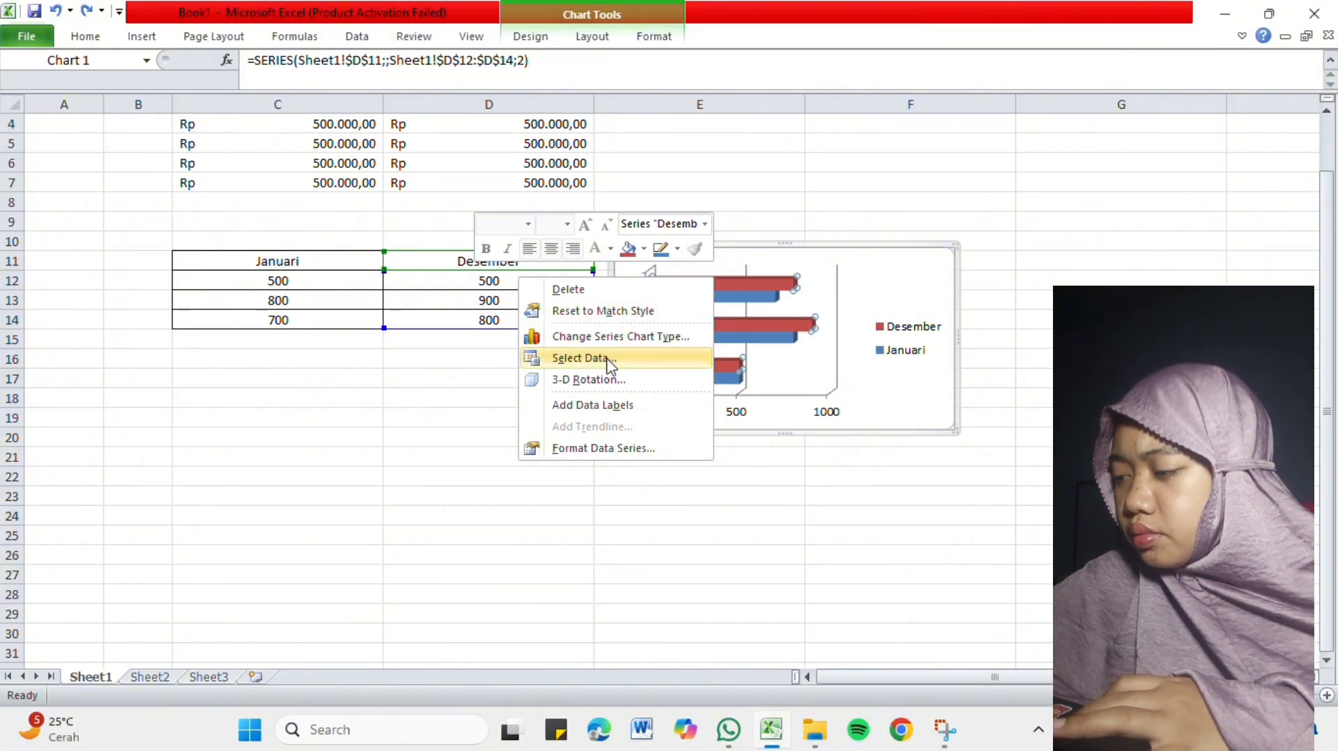
click(642, 248)
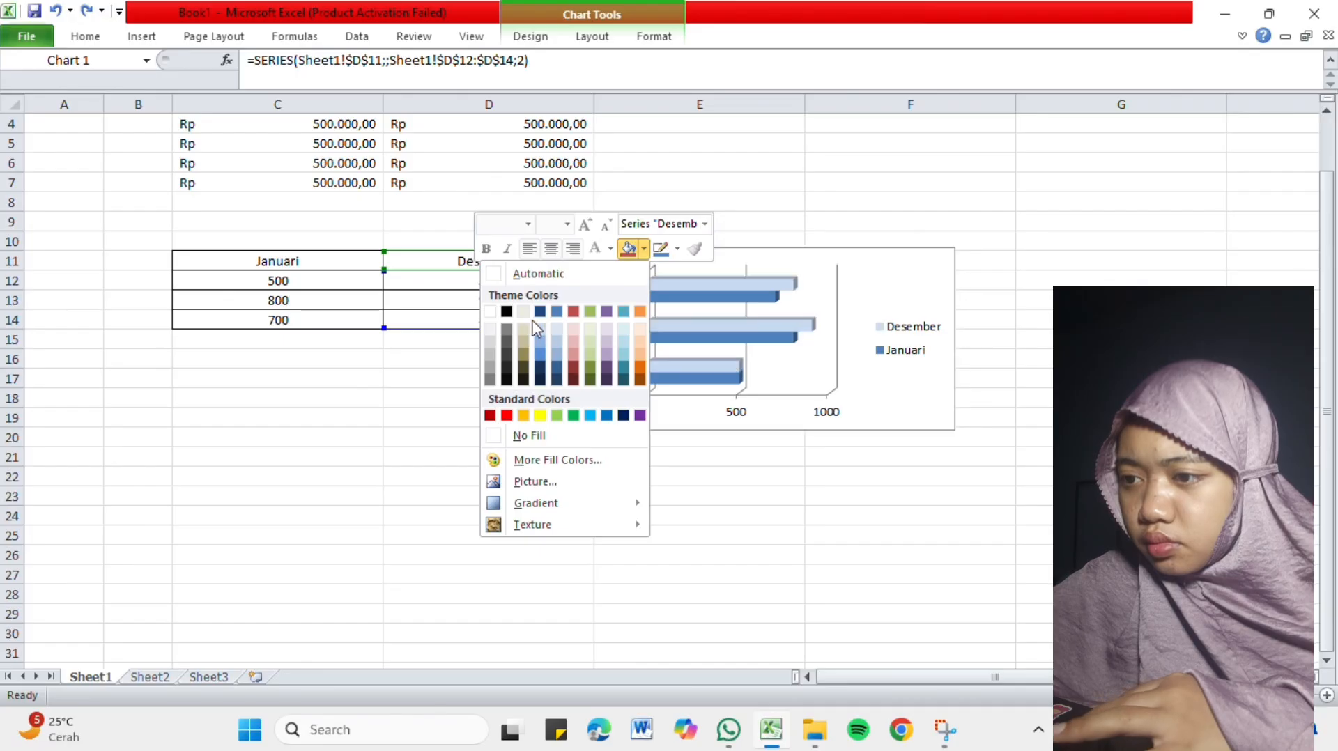
click(640, 312)
Fill the Januari series bars in the chart with Red, Accent 2, Darker 25%.
click(699, 305)
right_click(697, 301)
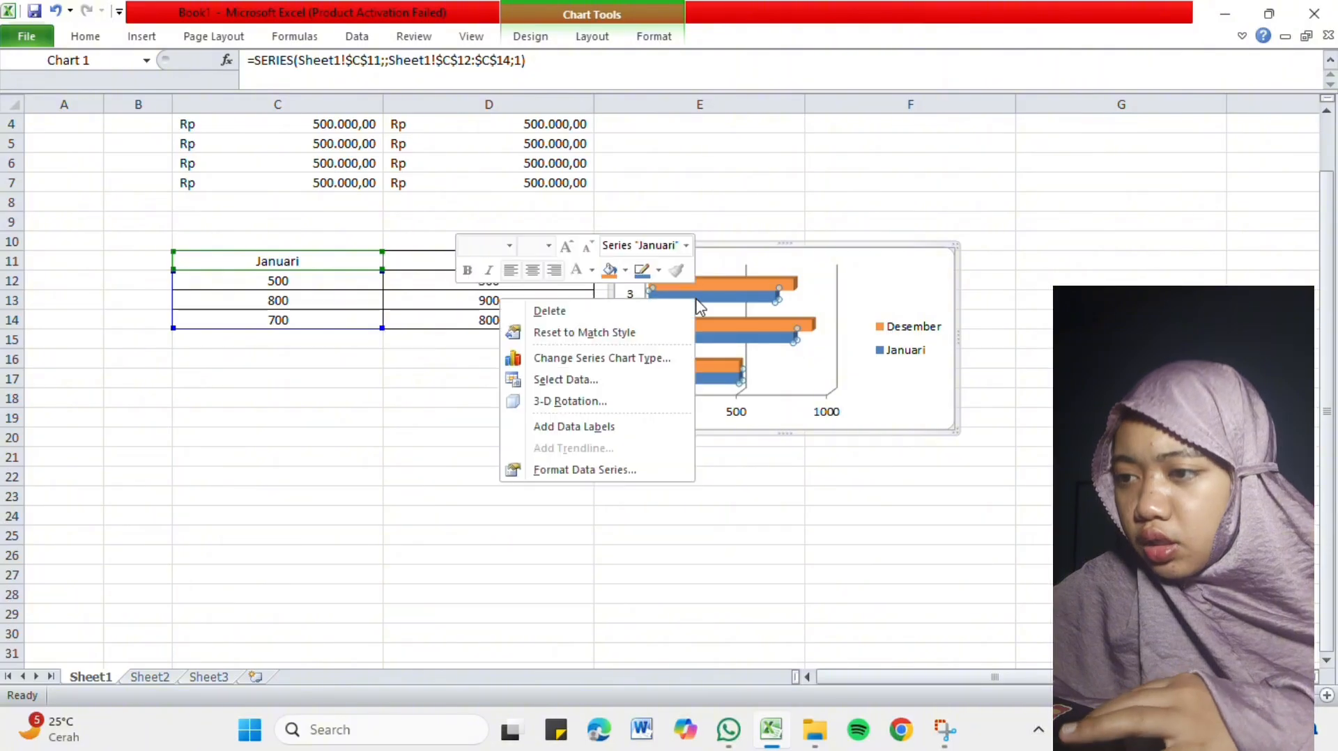
click(623, 271)
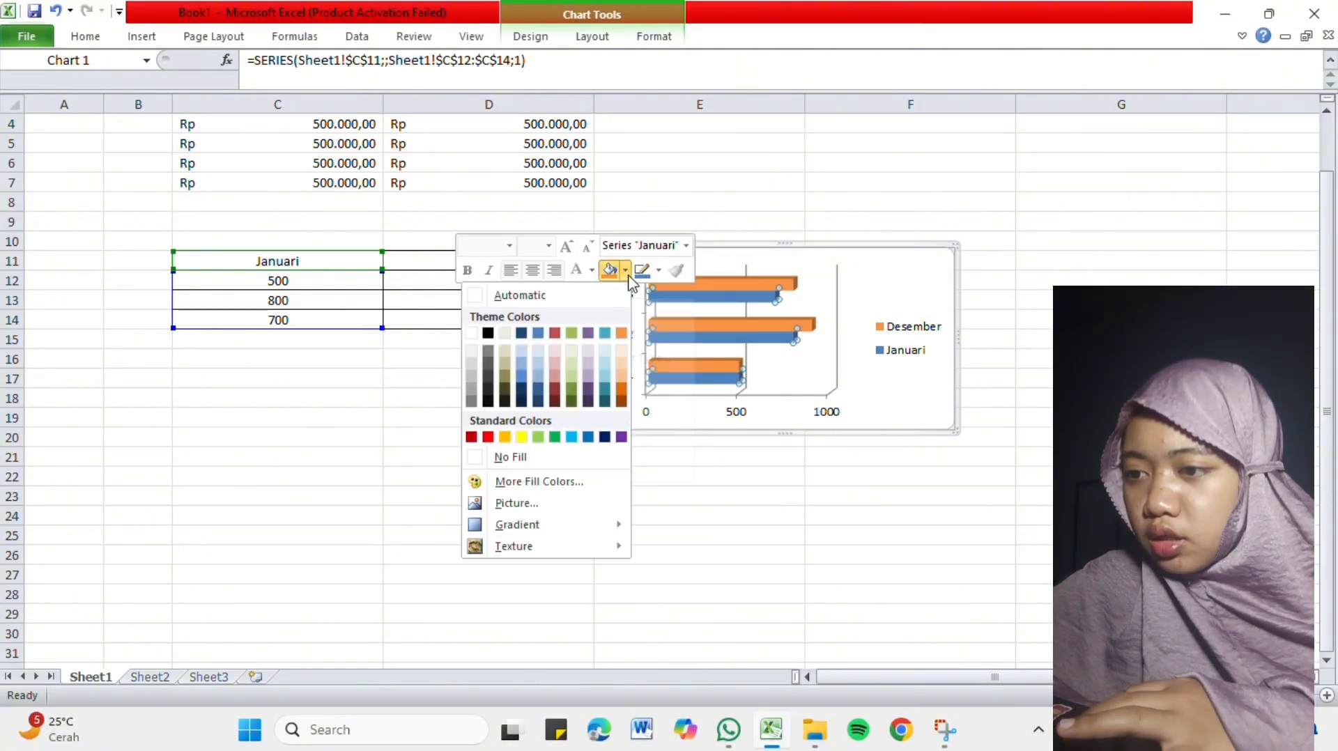
click(554, 394)
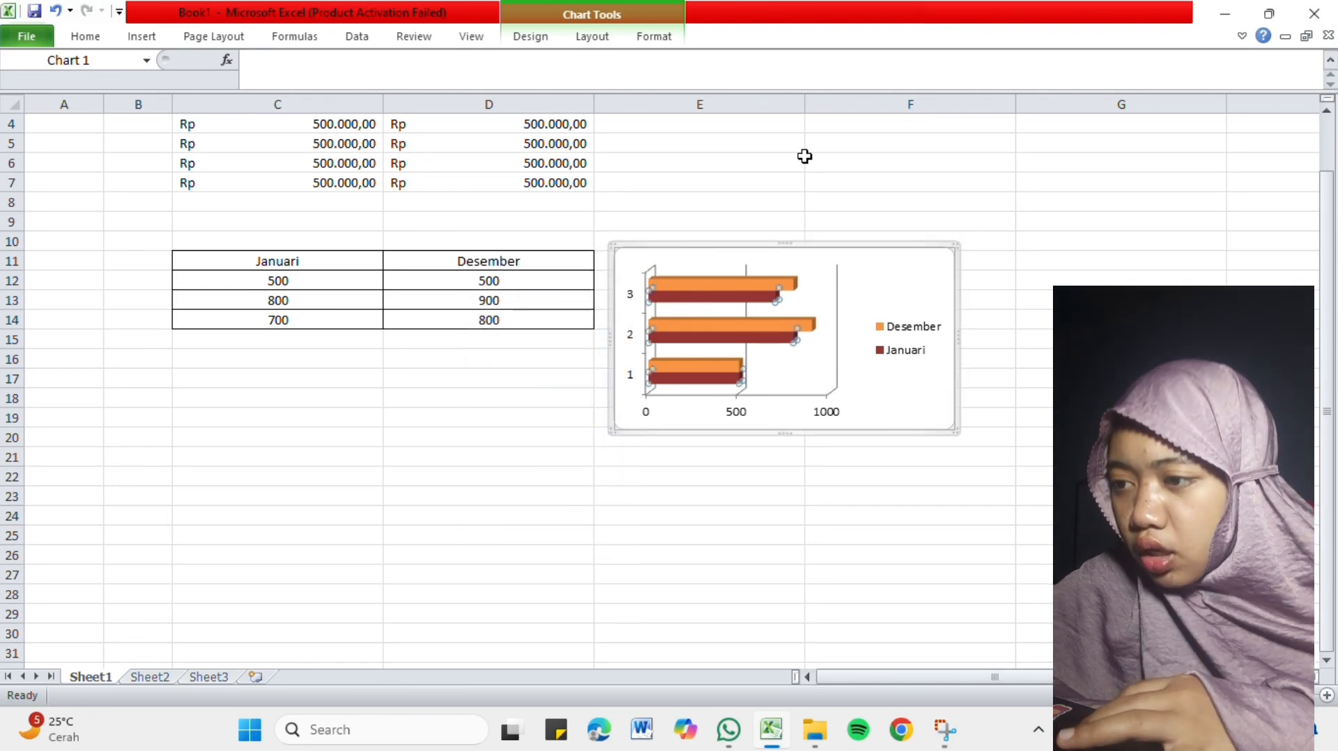
Examine the horizontal axis options and the legend's position, fill, border style, glow and soft edge settings.
click(743, 416)
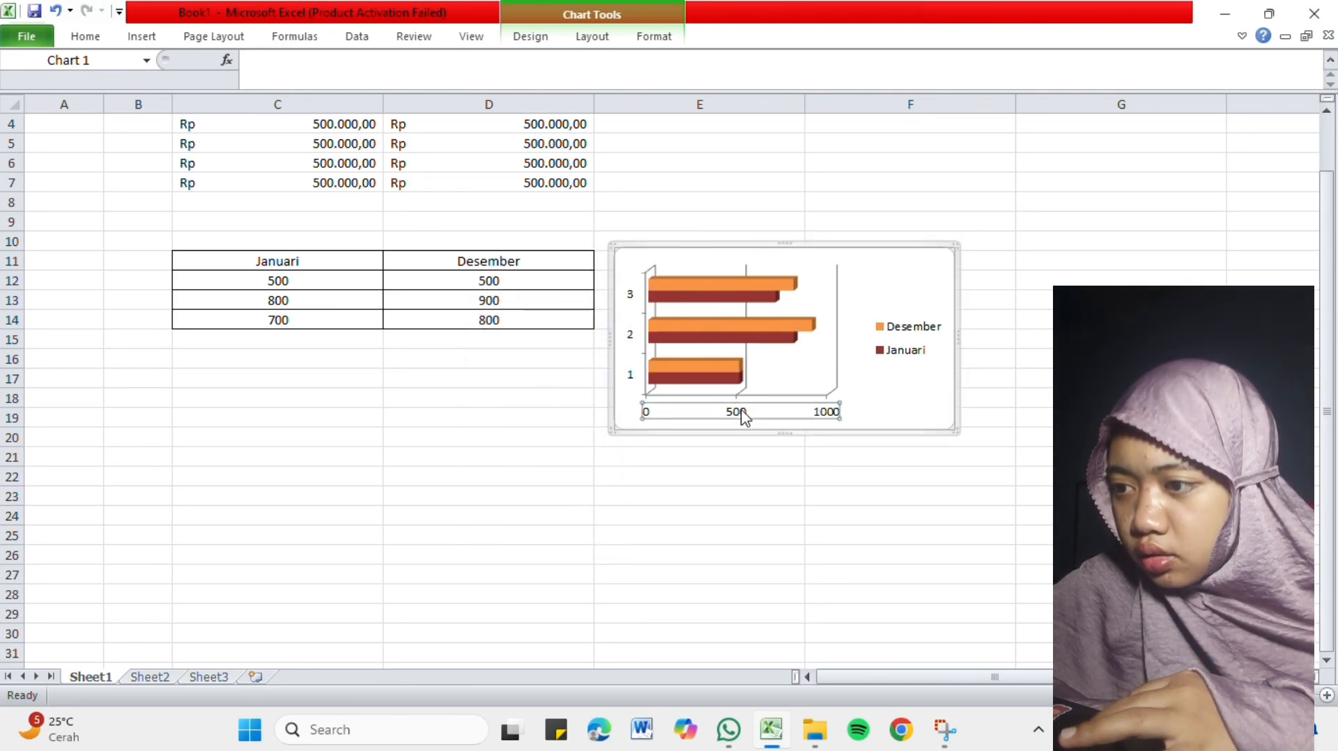
double_click(743, 417)
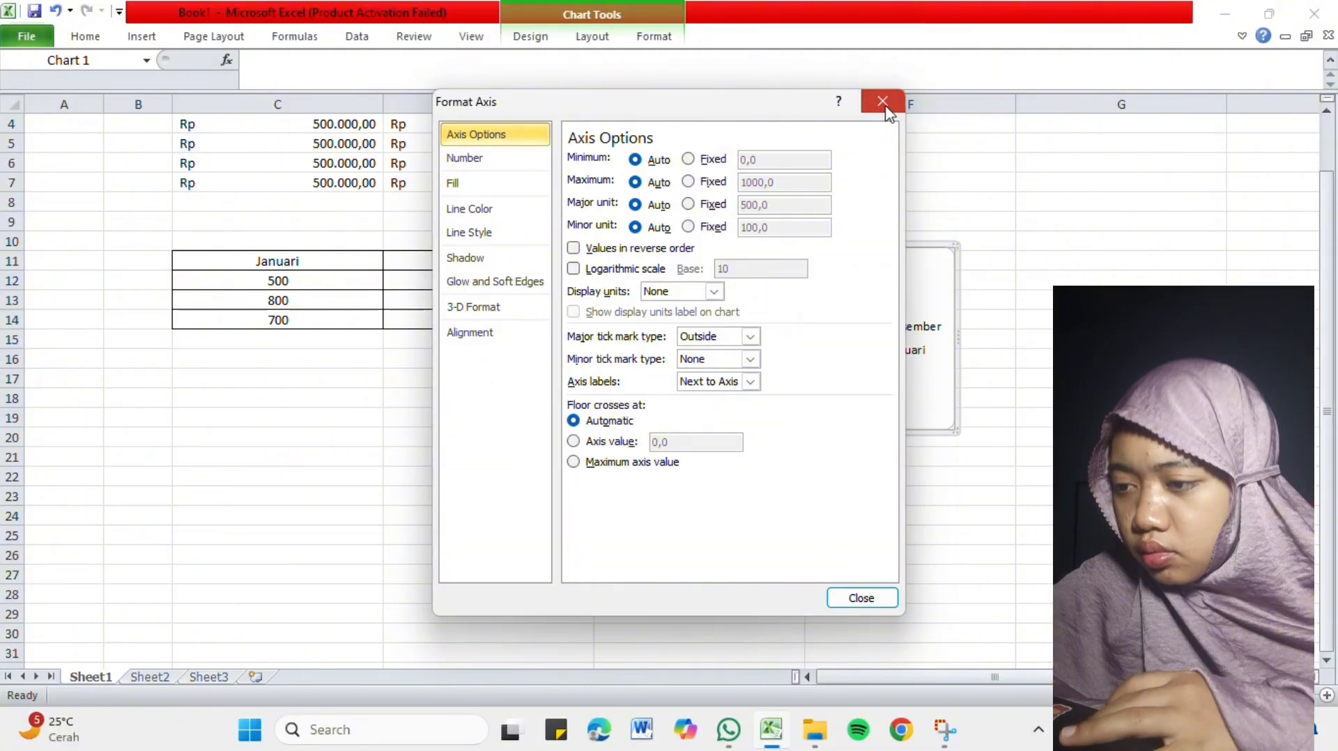
click(882, 103)
double_click(906, 336)
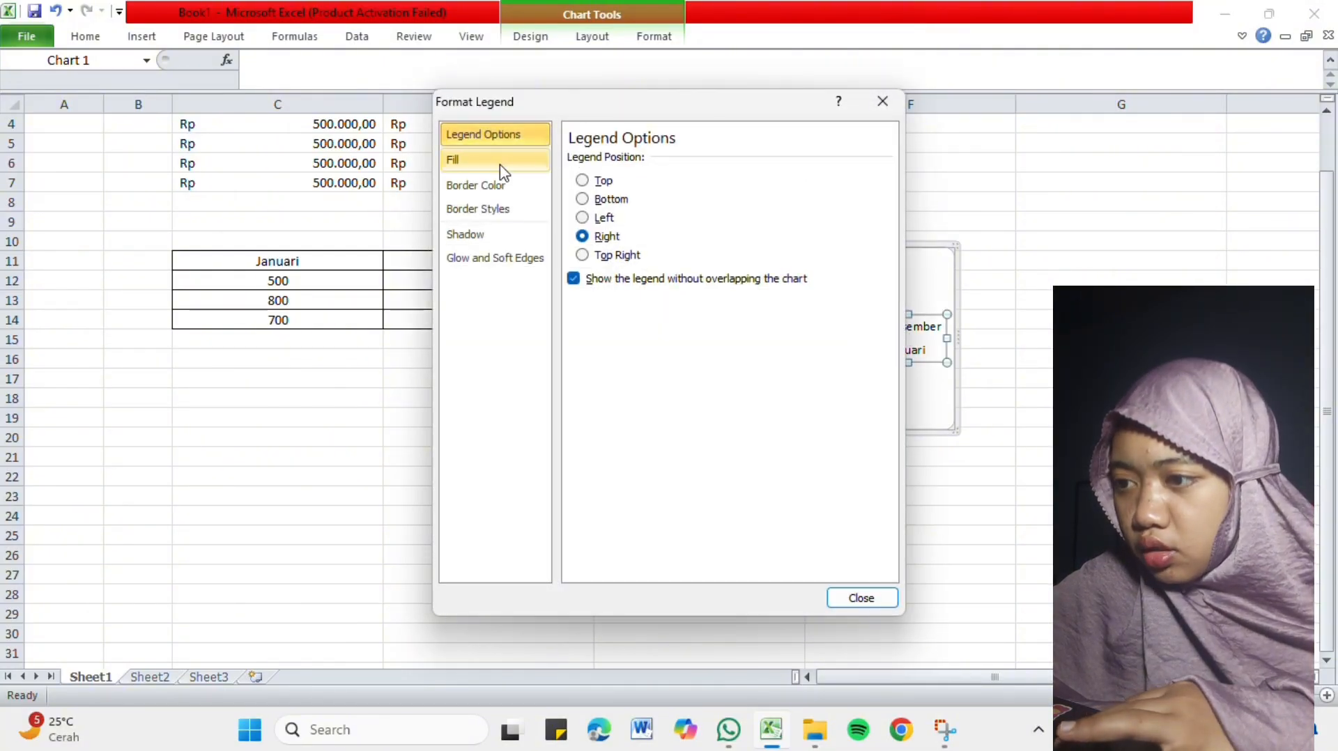
click(493, 161)
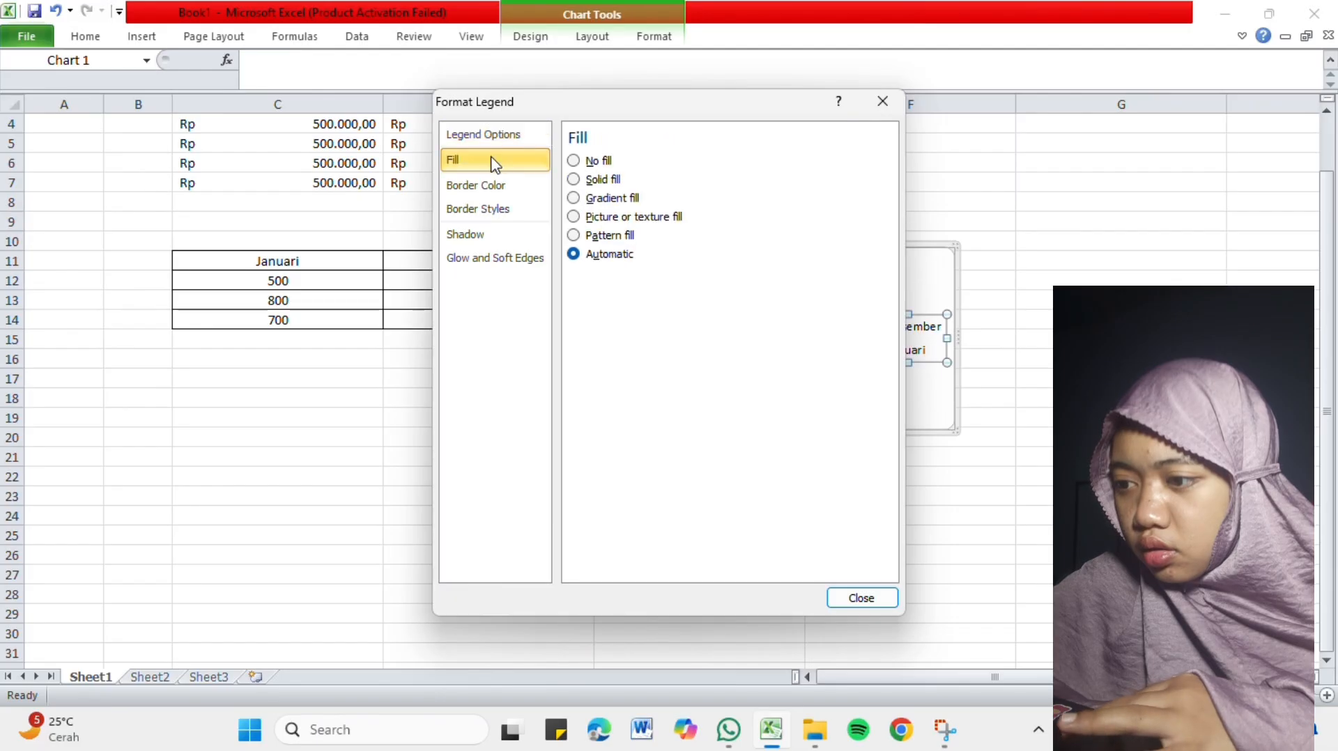
click(495, 186)
click(493, 209)
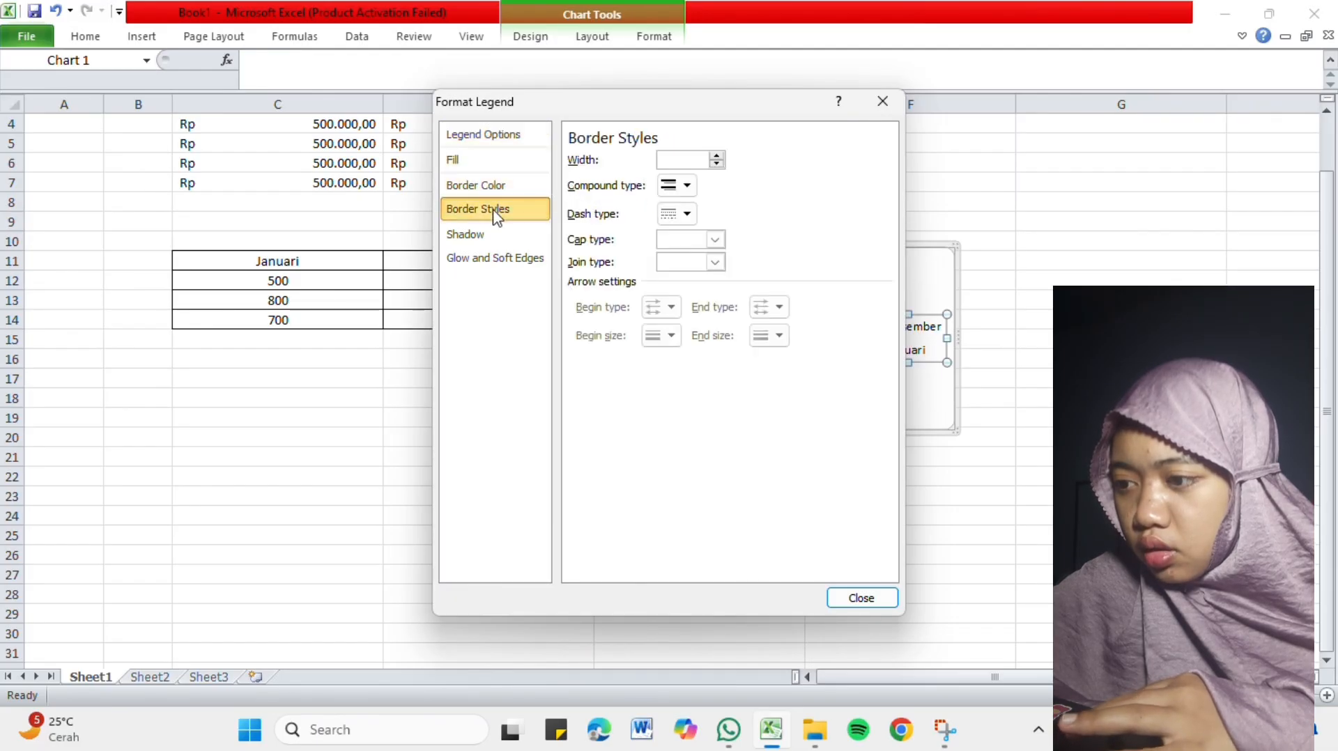
click(495, 258)
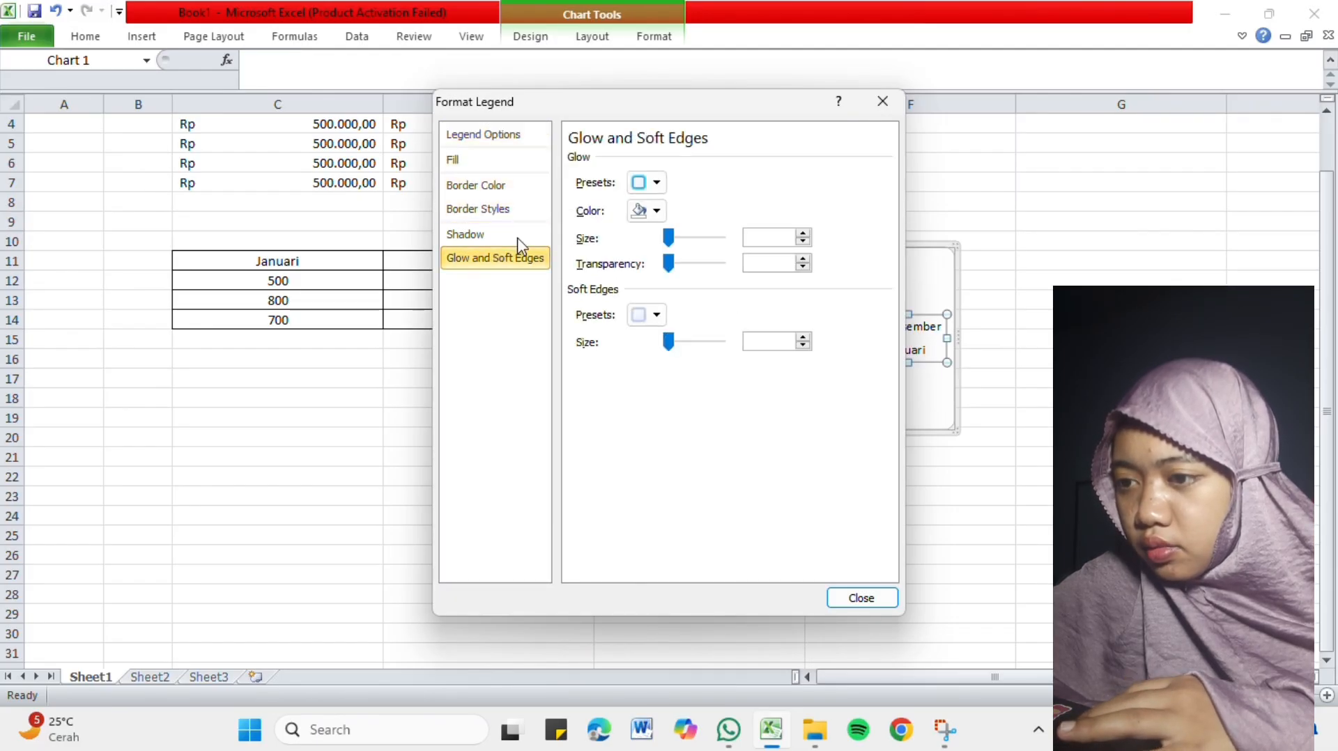
click(883, 102)
Try a solid purple theme fill on the Desember legend entry and undo it.
click(934, 332)
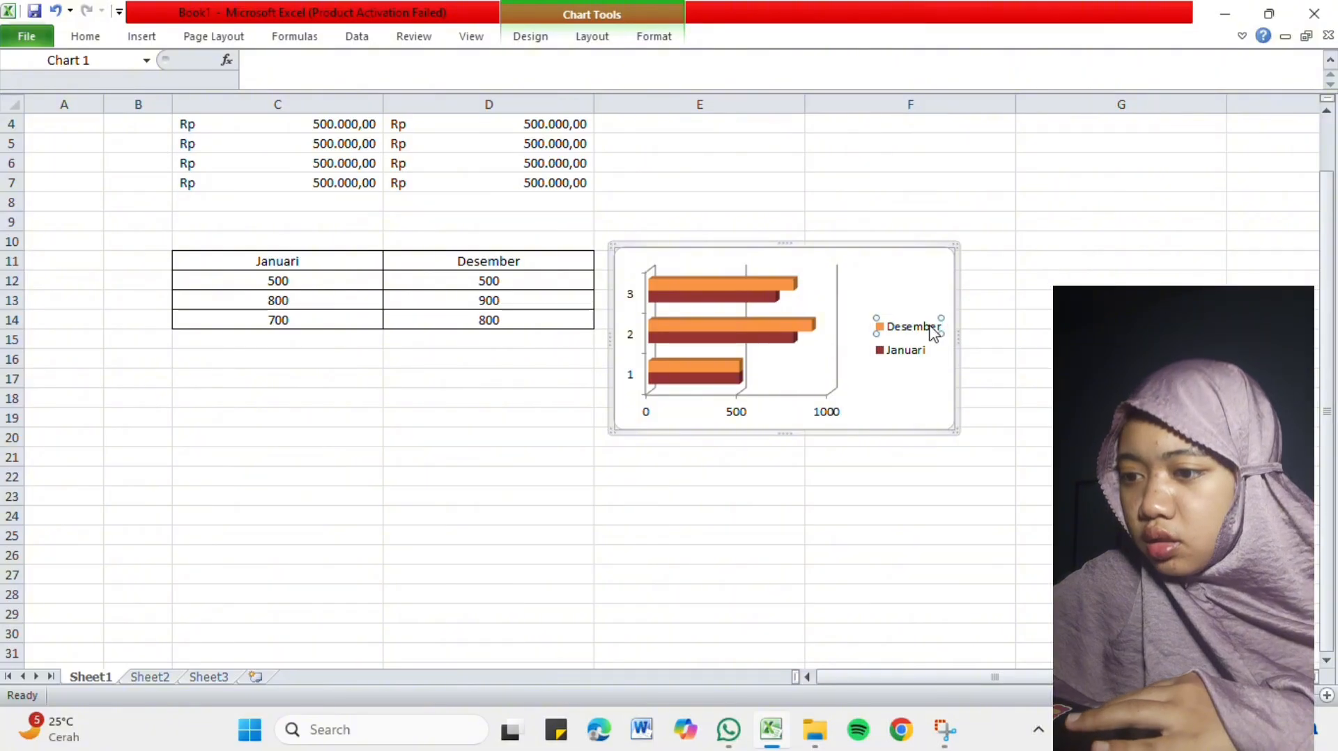
double_click(934, 333)
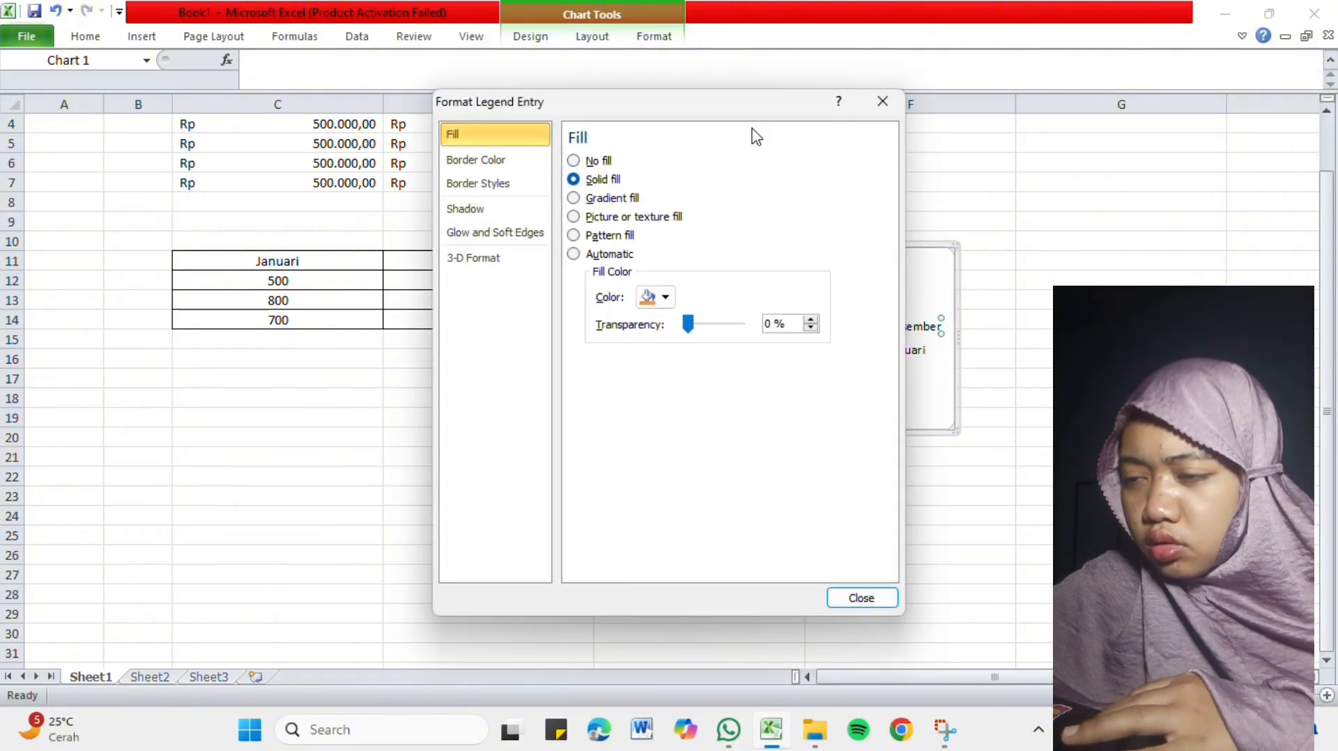
click(667, 298)
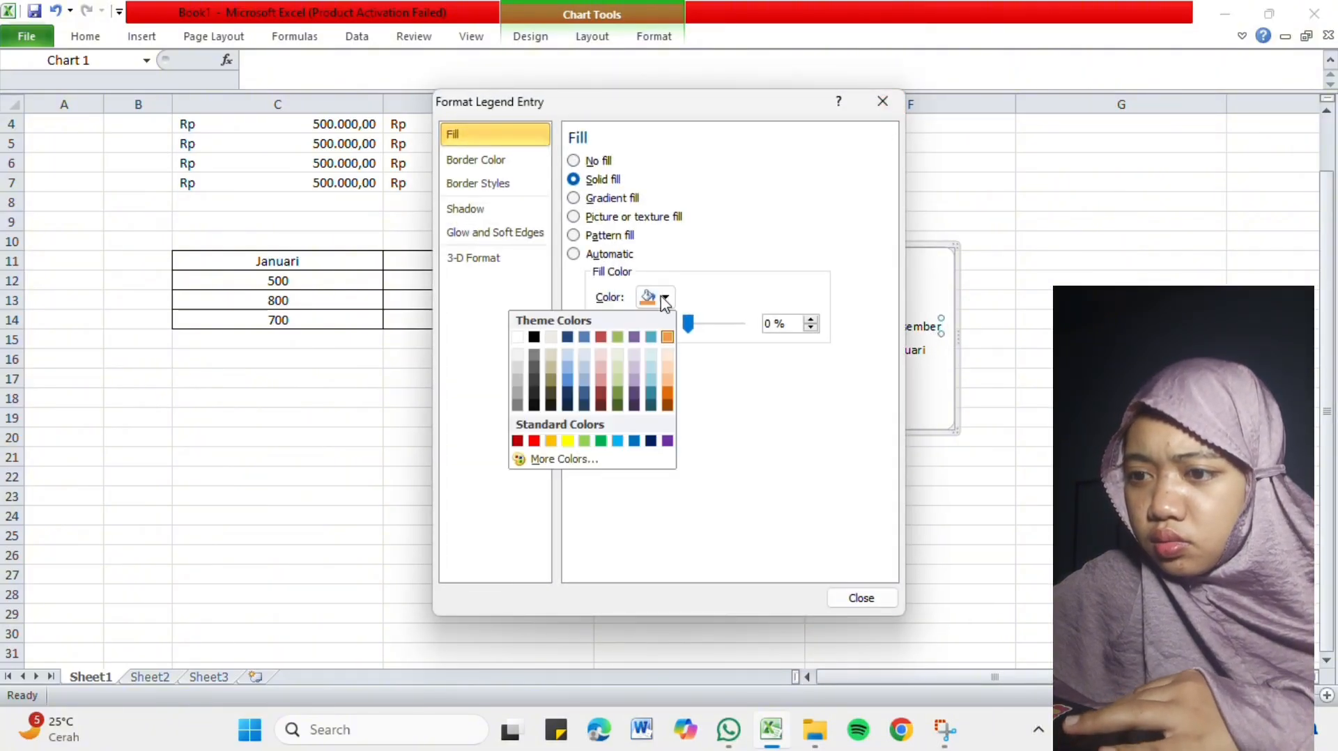
click(634, 337)
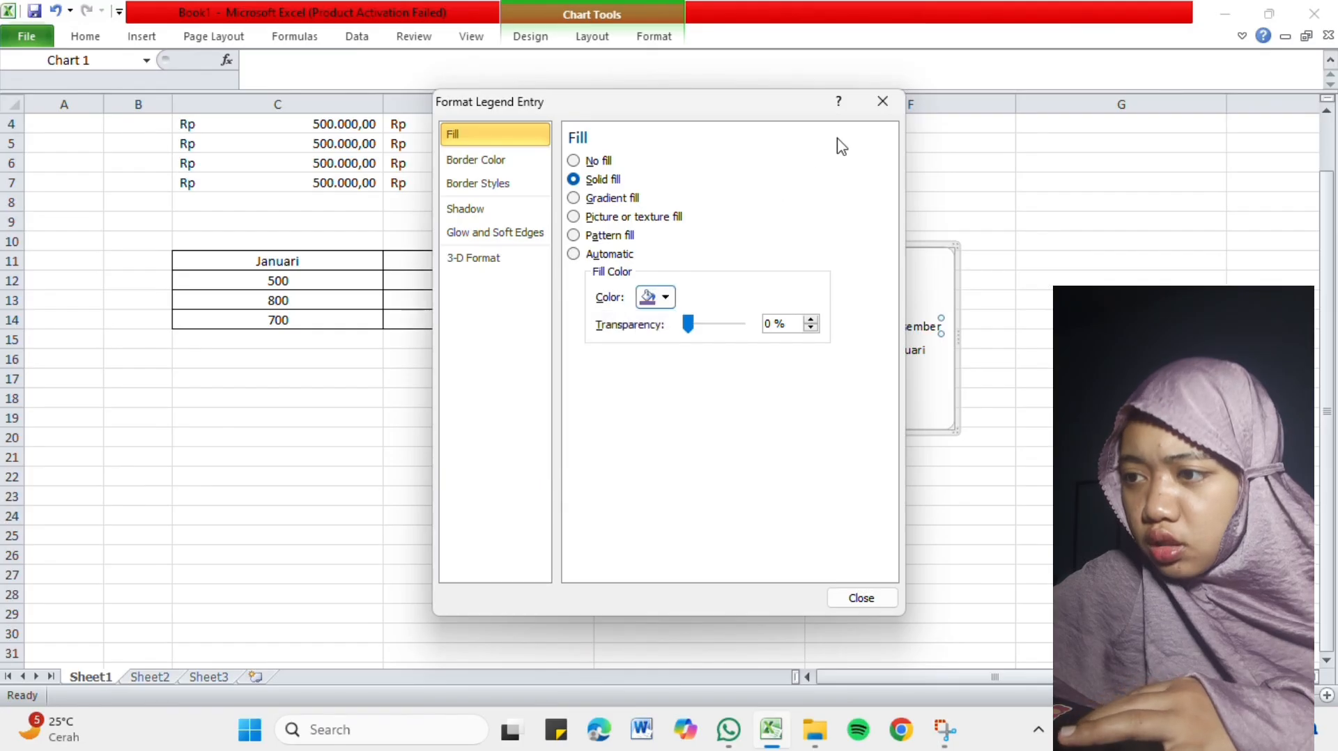
click(883, 102)
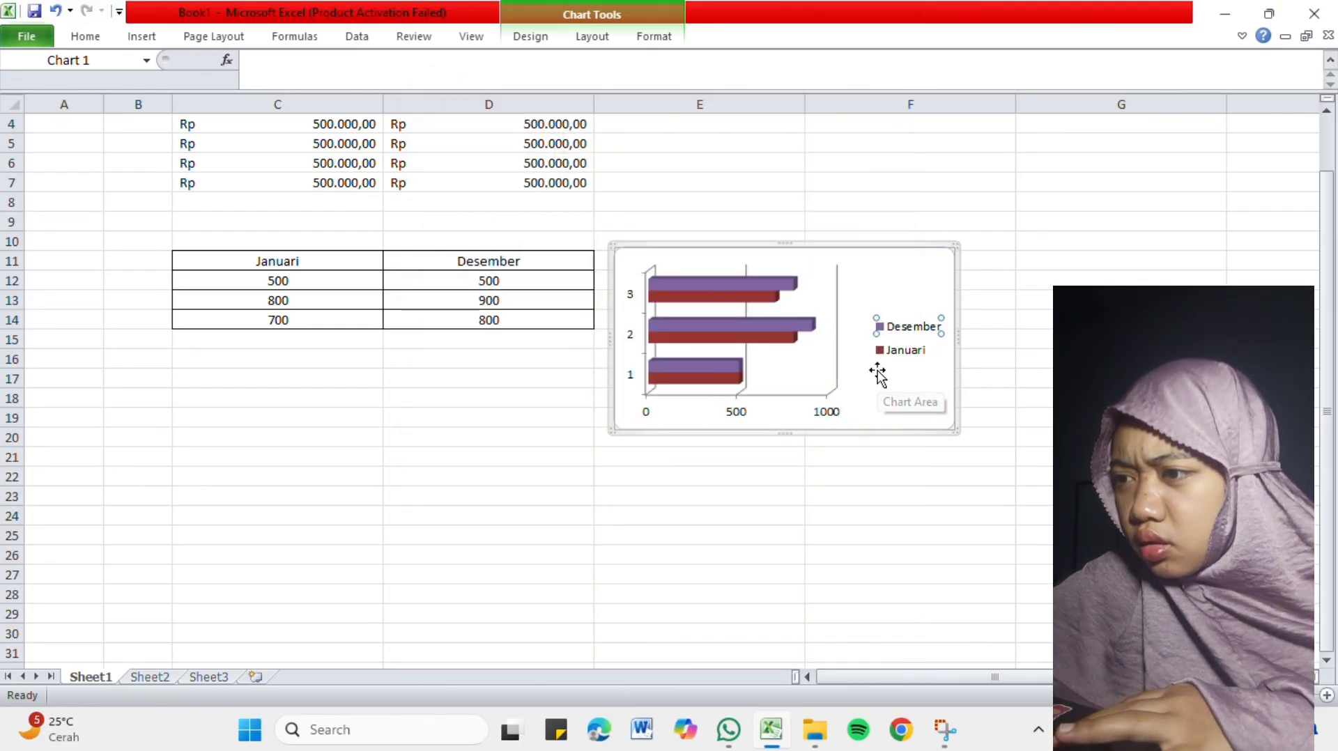
key(ctrl+z)
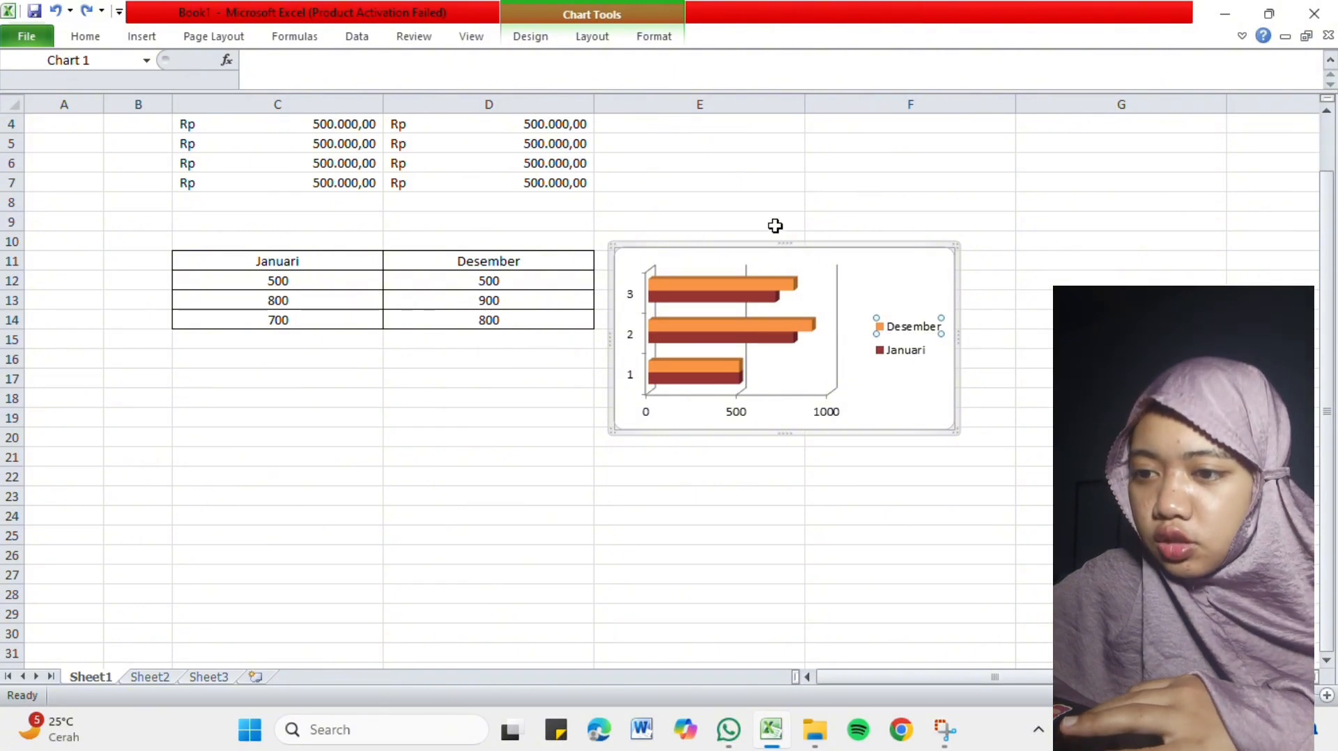
click(726, 214)
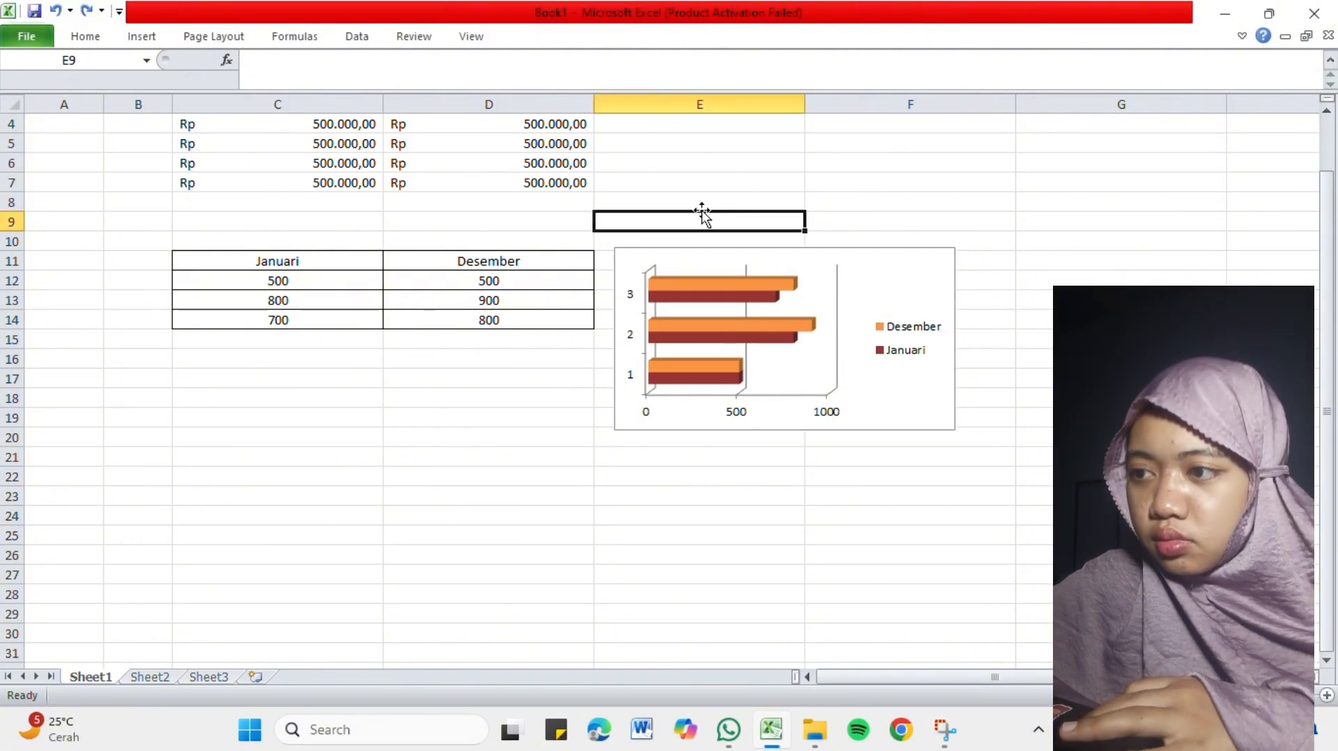
click(139, 38)
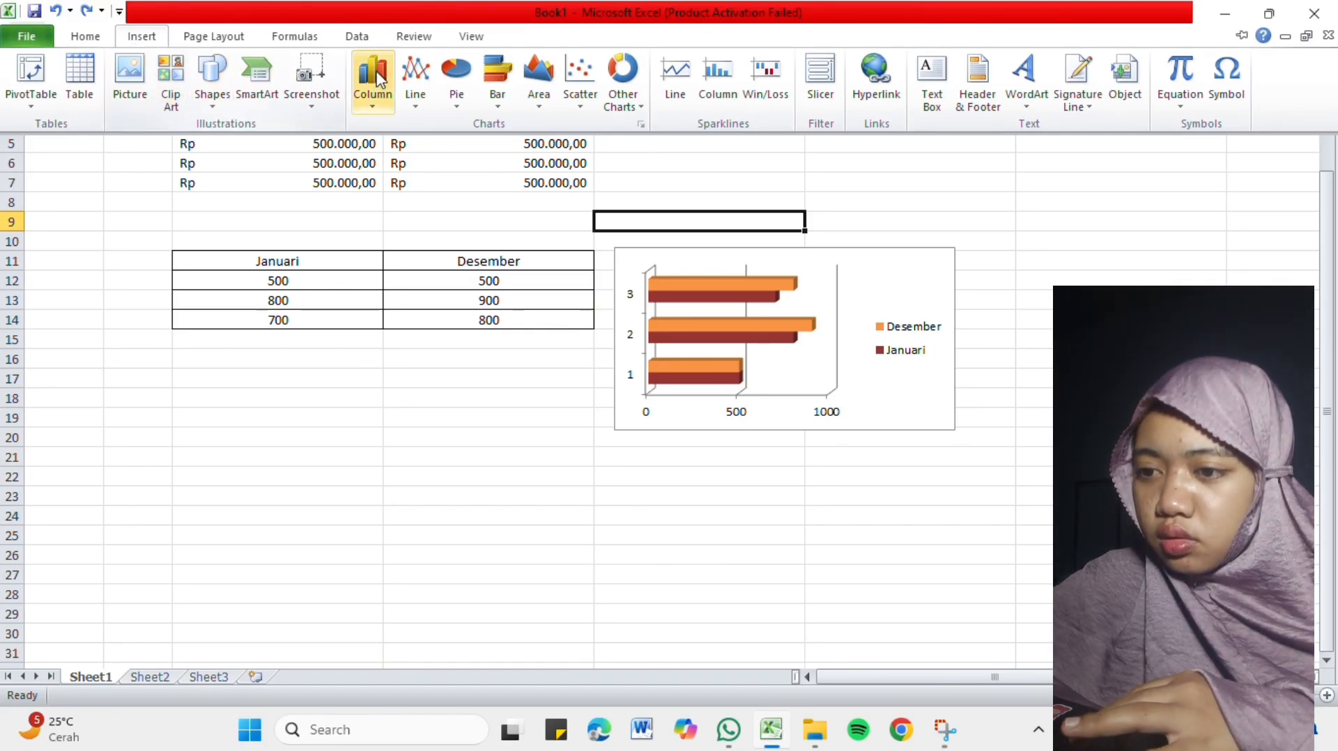
click(897, 265)
click(897, 264)
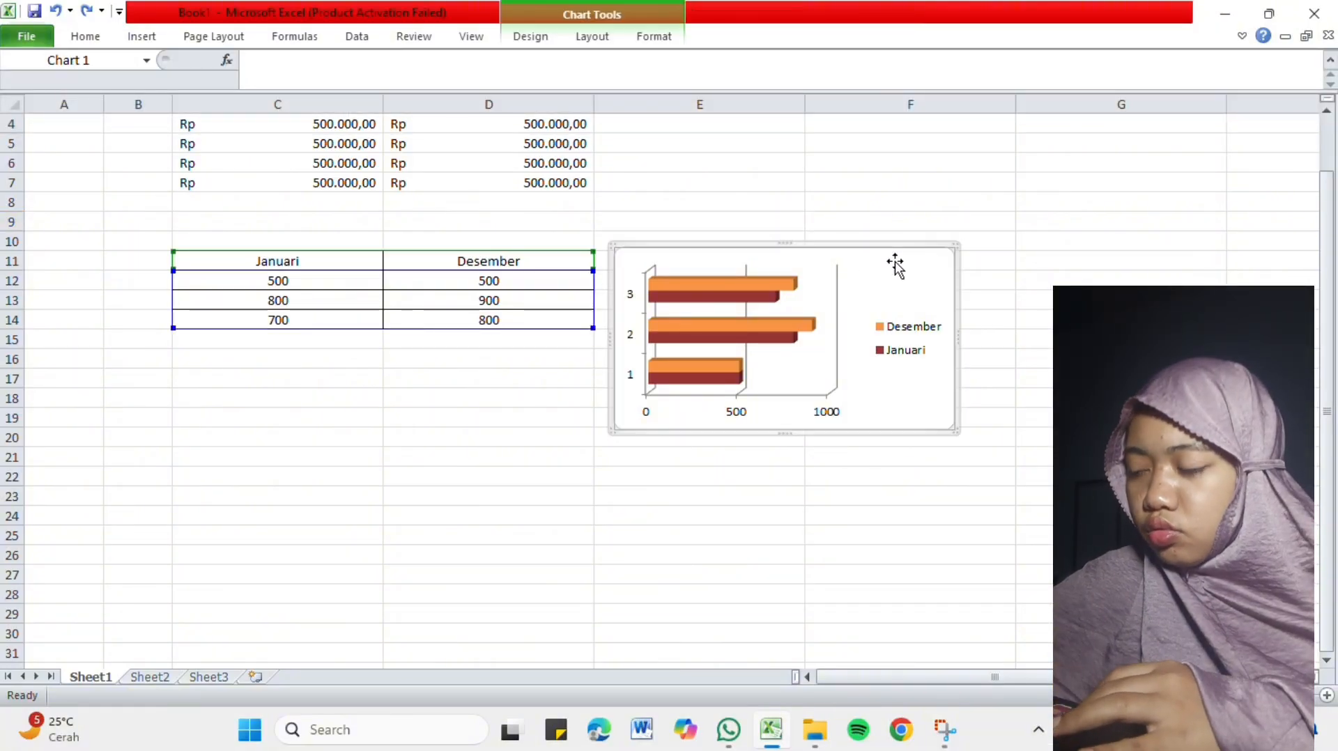
right_click(895, 264)
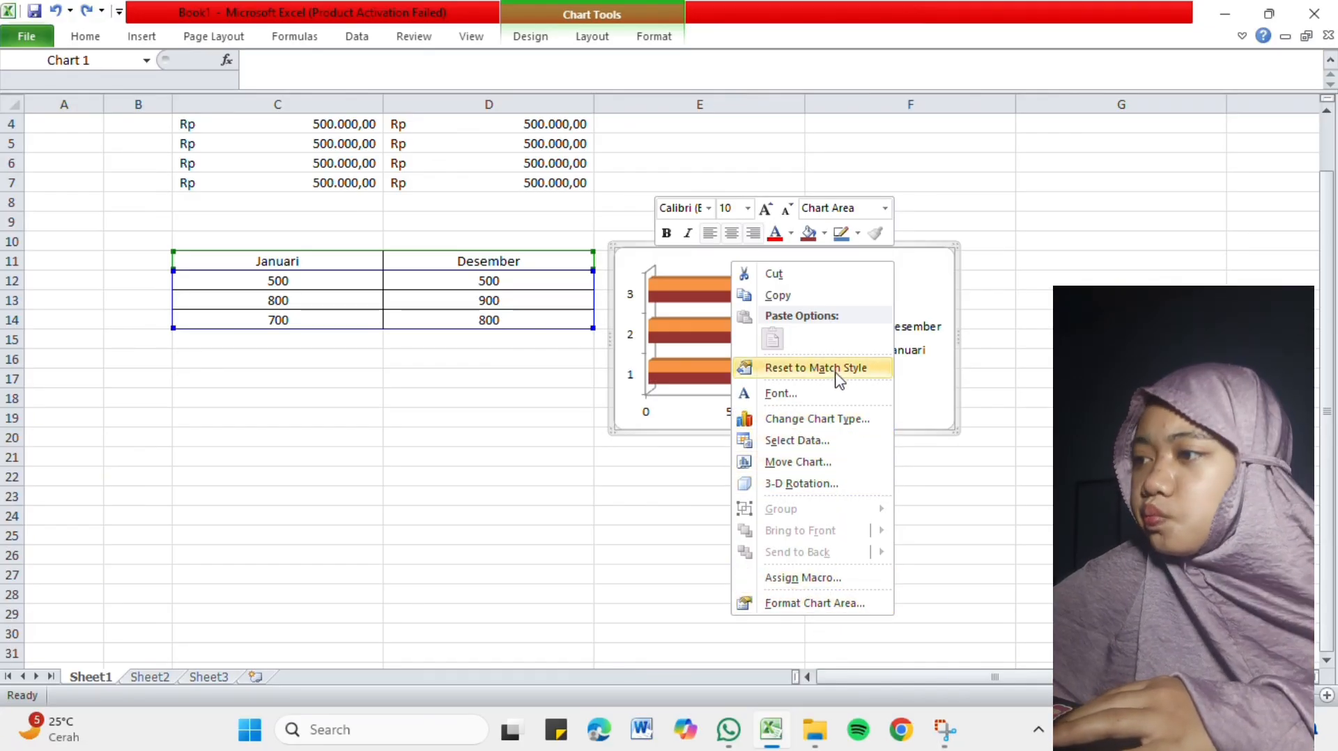
click(919, 276)
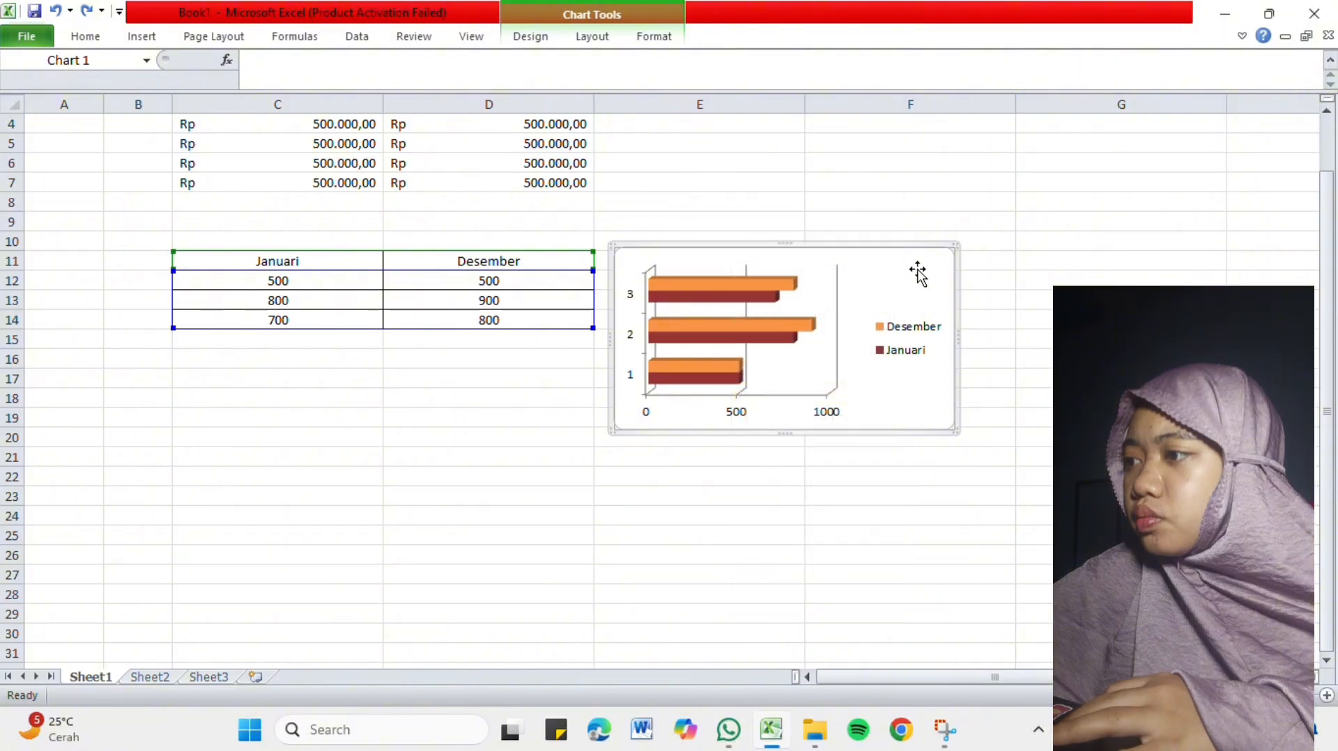
Change the bar chart to an X Y (Scatter) chart with straight lines and markers.
right_click(872, 284)
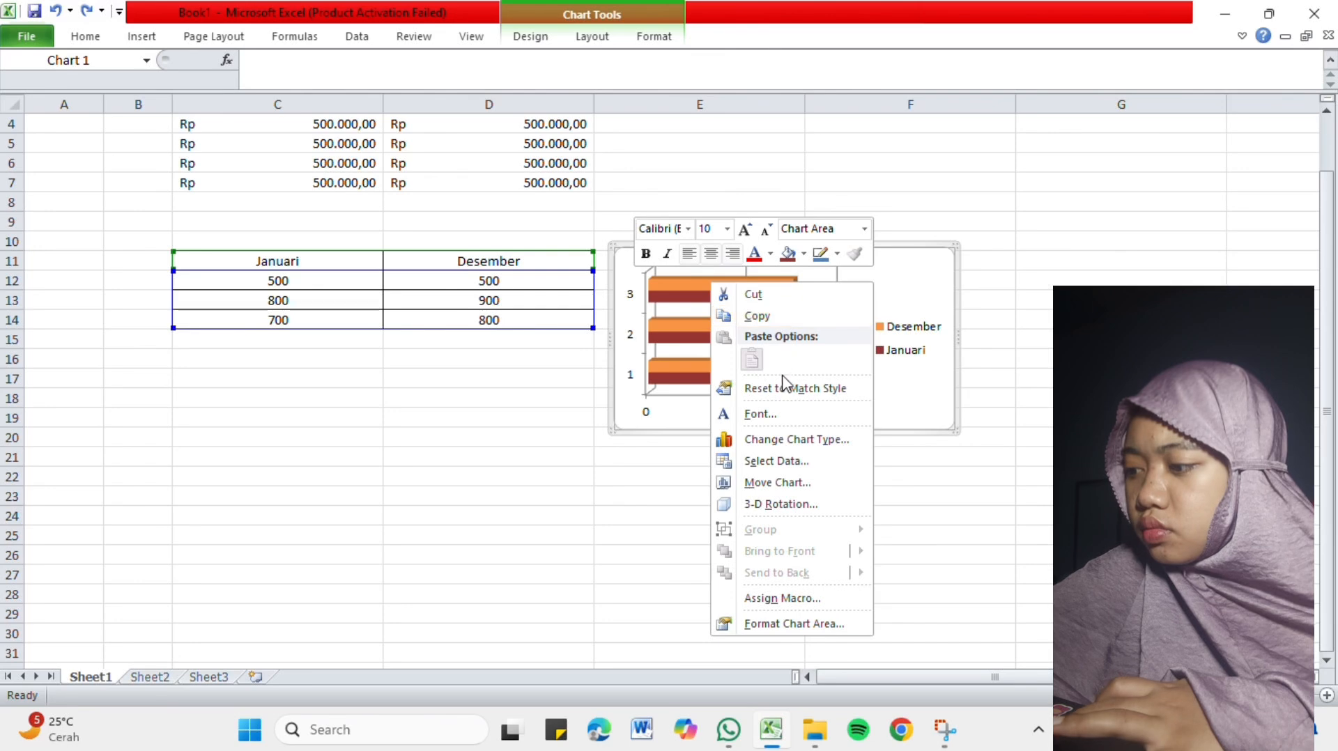
click(778, 439)
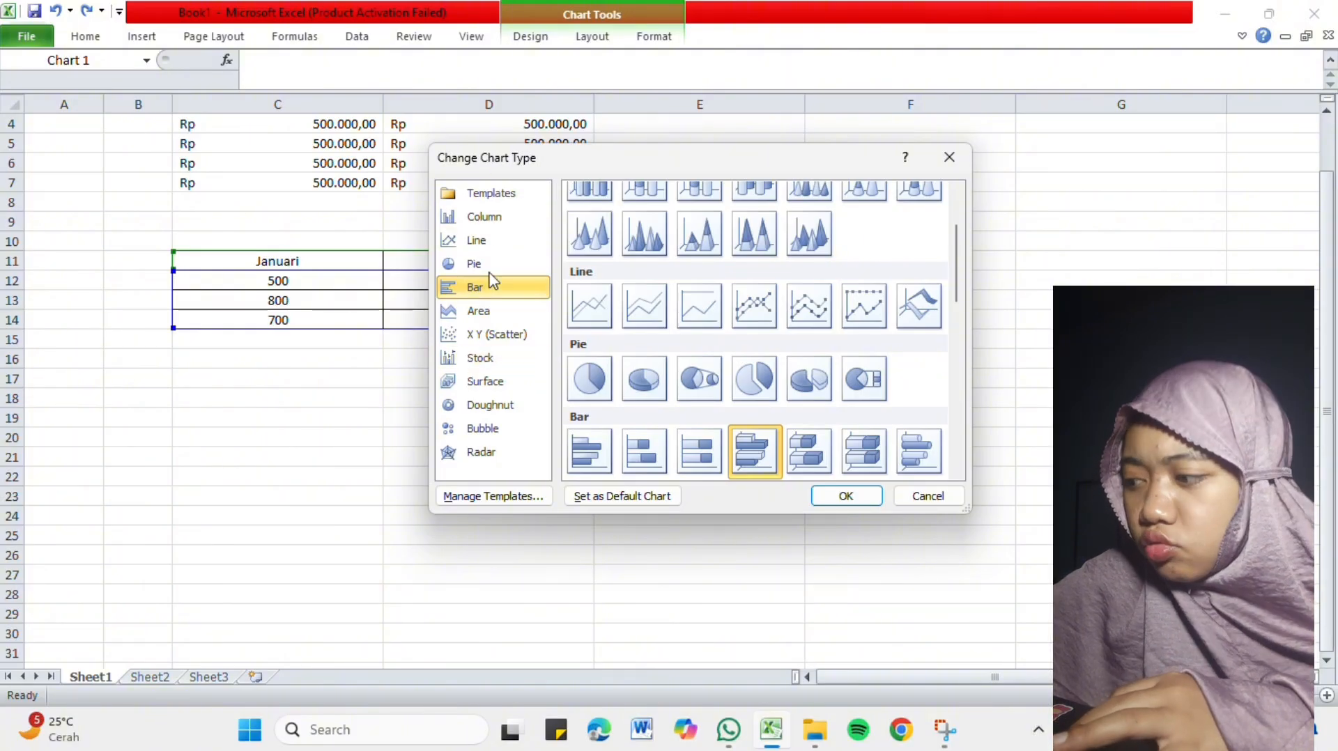
click(480, 385)
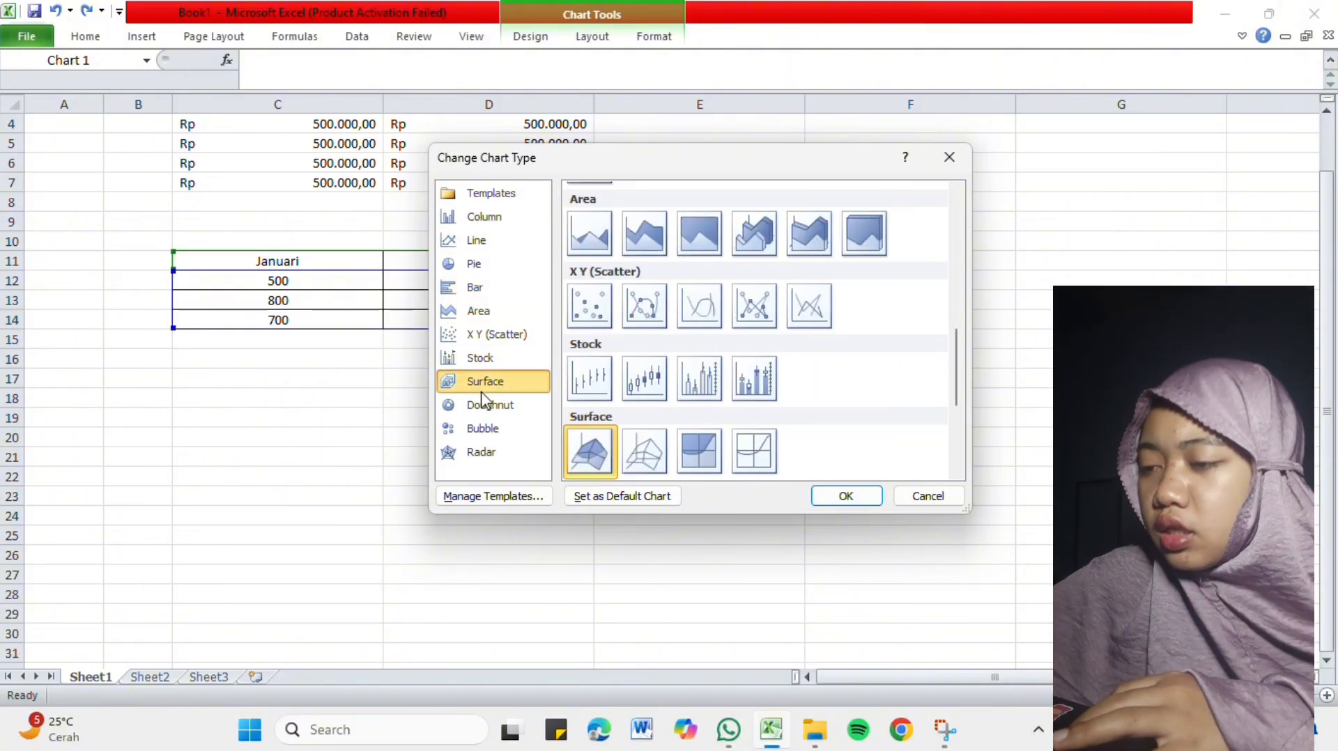
click(486, 407)
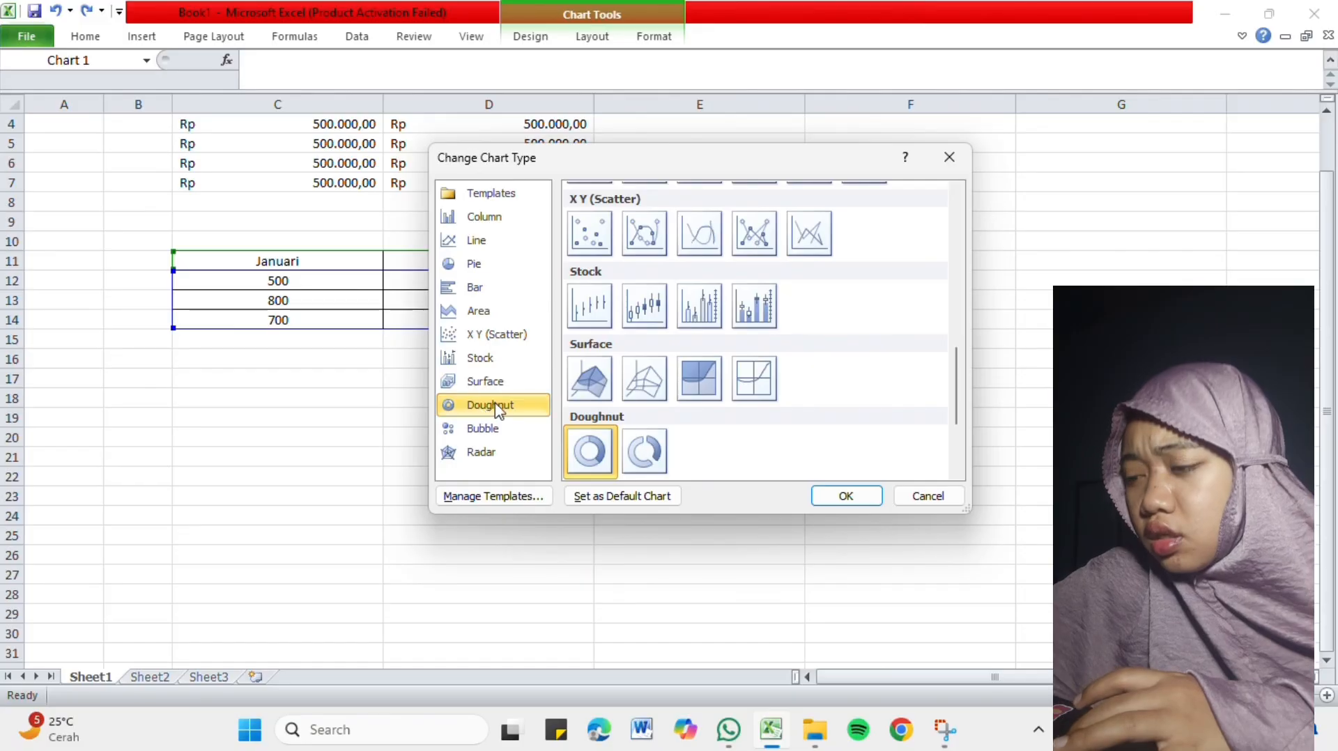
click(764, 243)
click(836, 501)
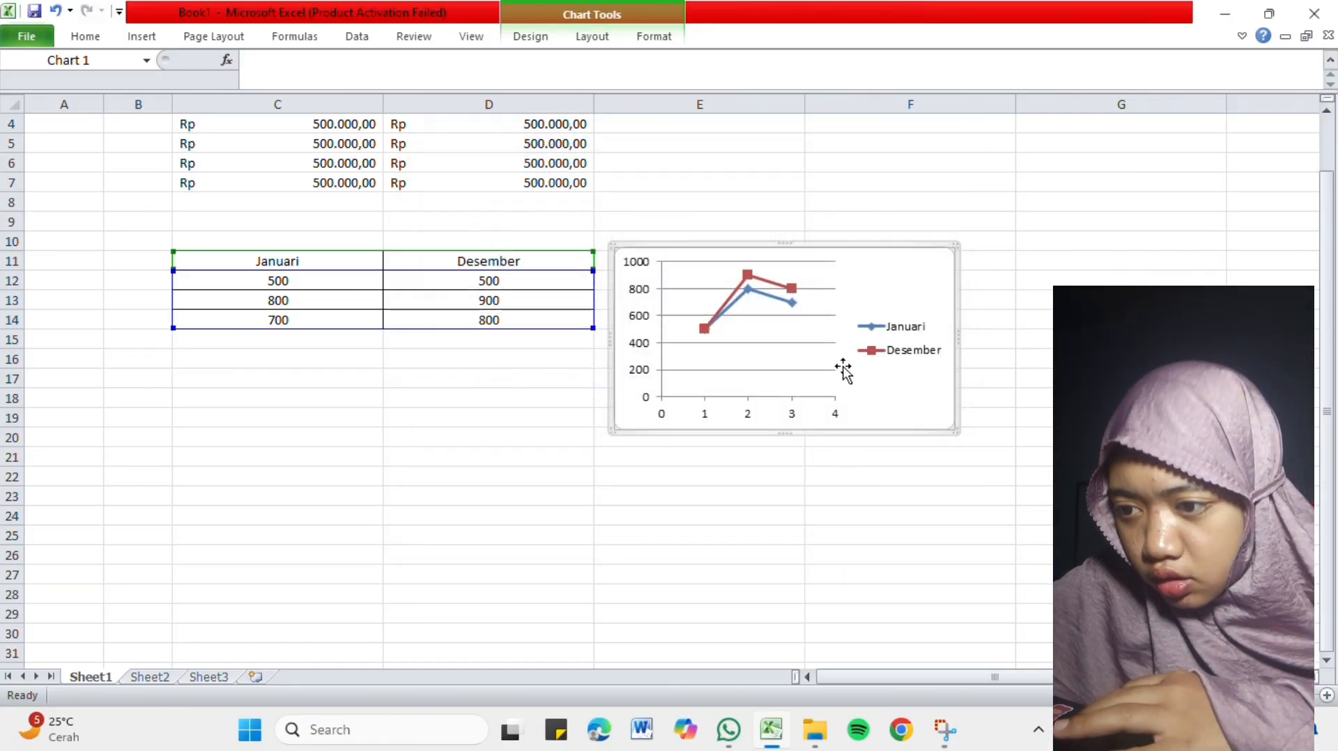
Undo the chart type change and redo it.
click(847, 472)
key(ctrl+z)
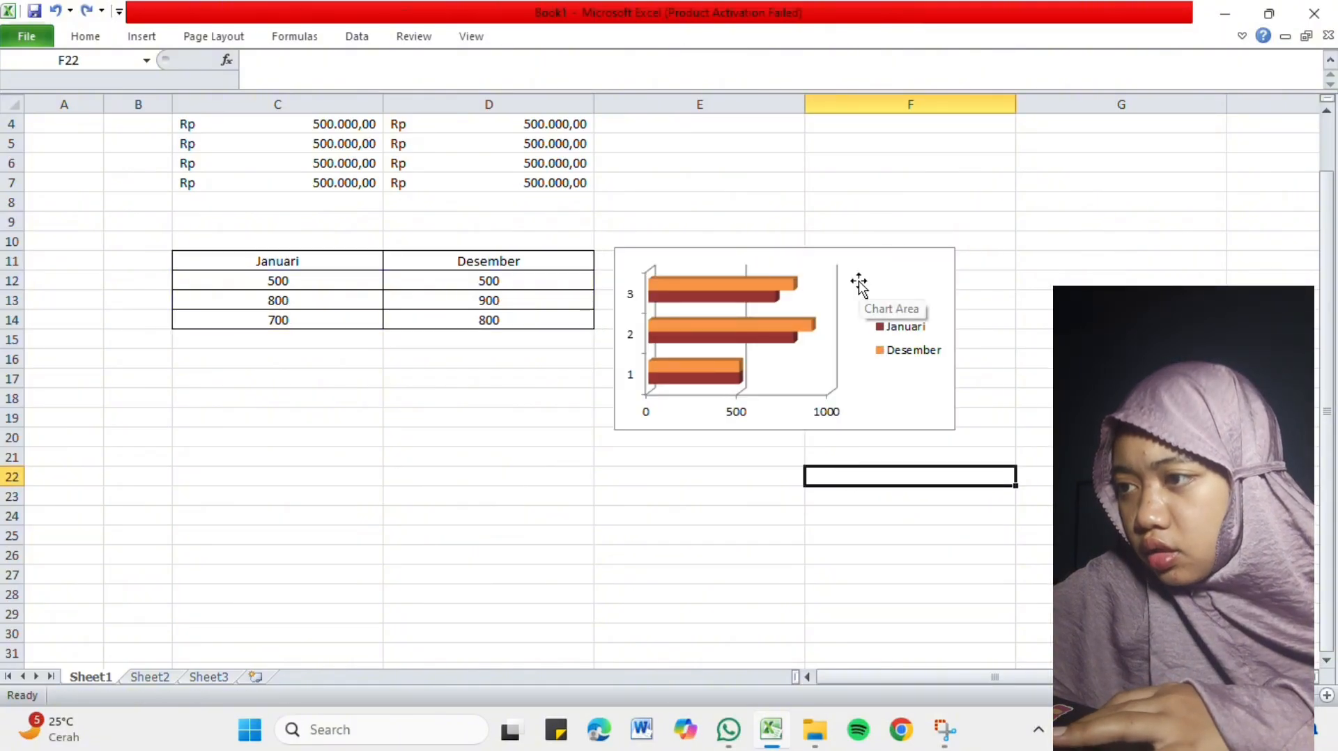
click(83, 11)
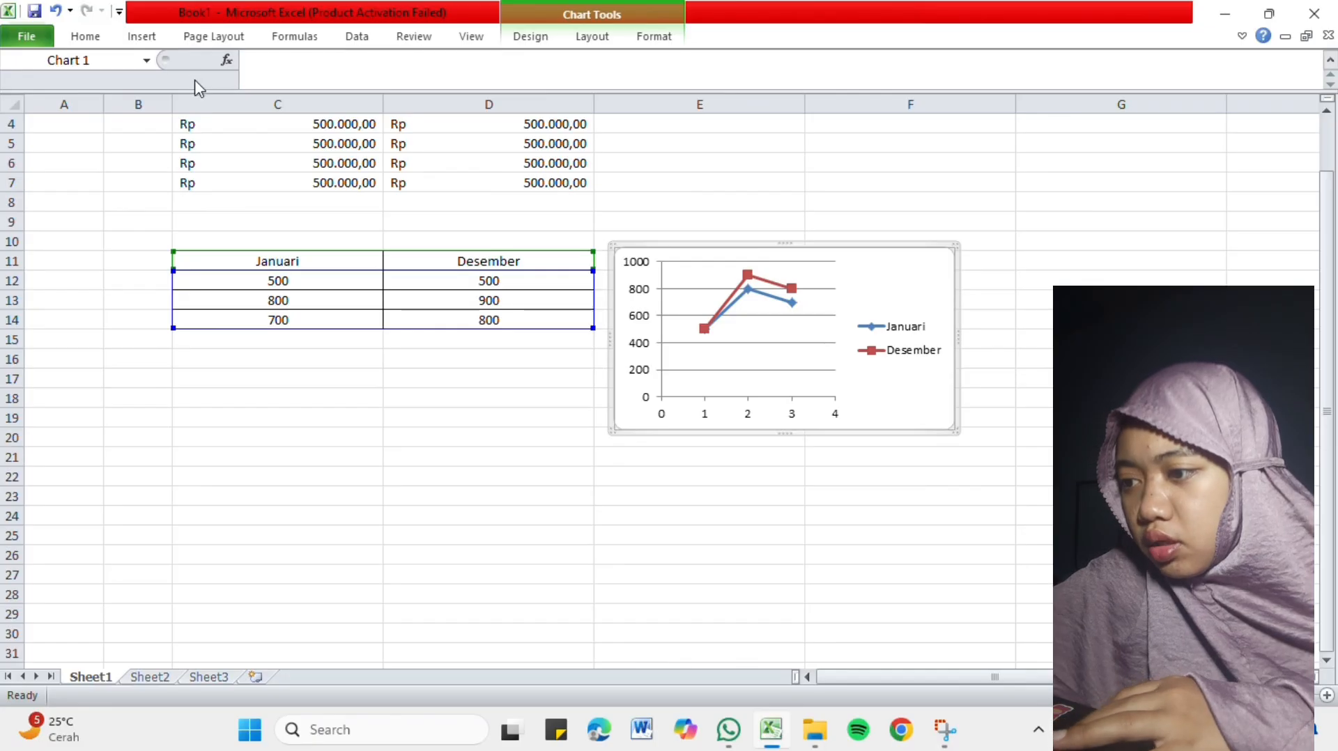
Enter 2 in cell C17 and 5 in cell D17, below the Januari and Desember table.
click(287, 399)
click(294, 362)
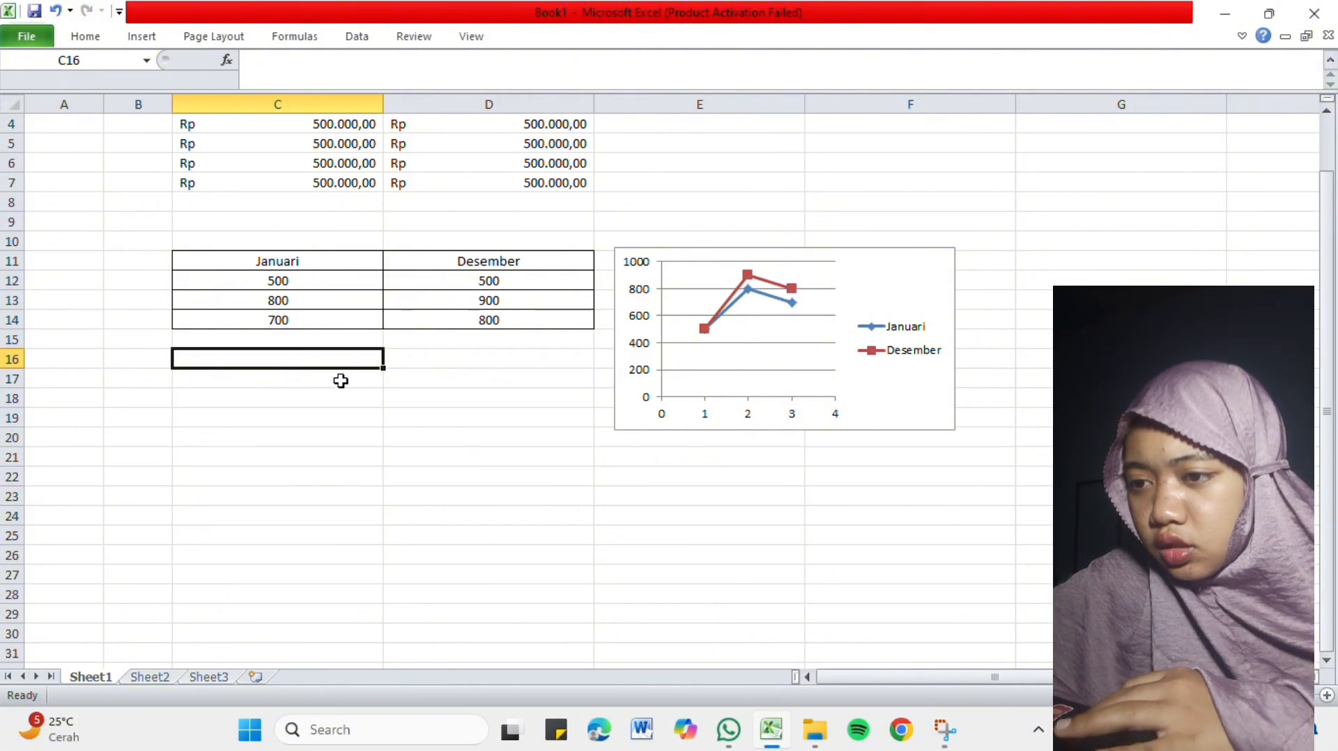
click(313, 417)
click(313, 387)
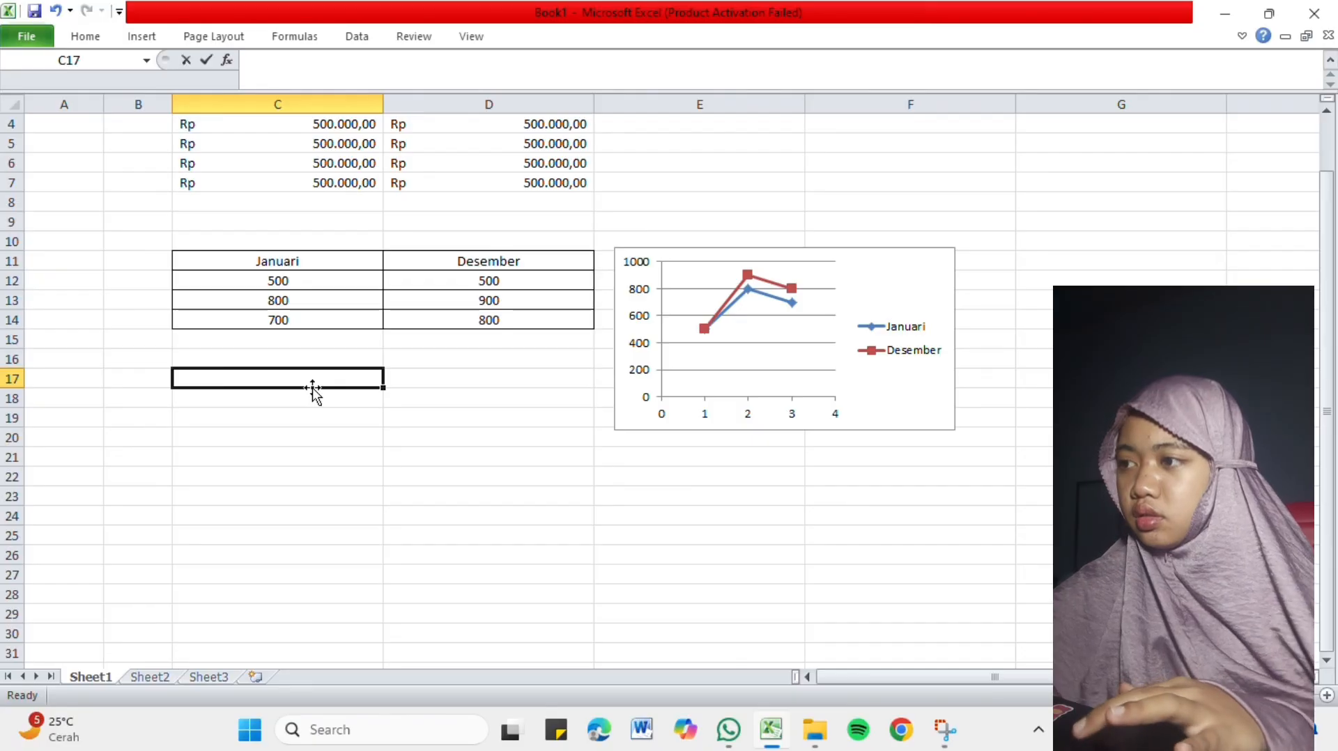
text(5)
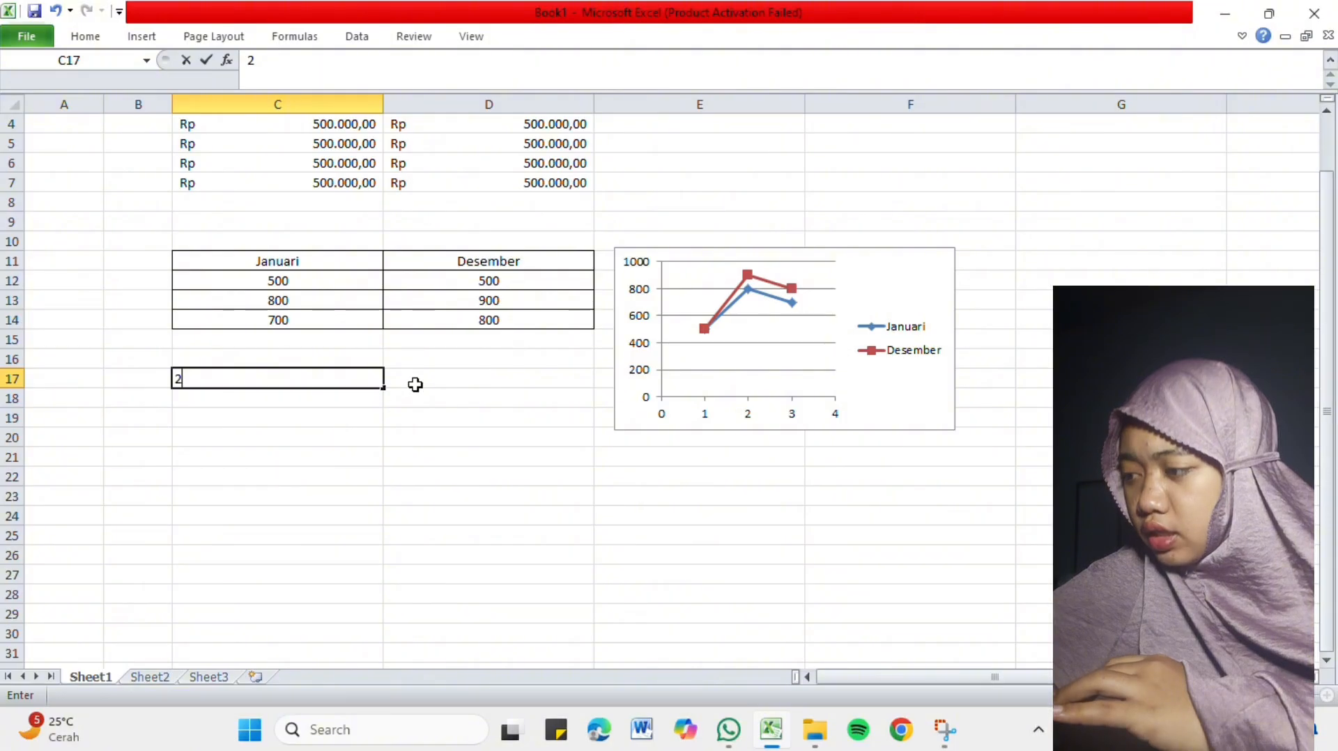
click(413, 383)
text(5)
click(328, 377)
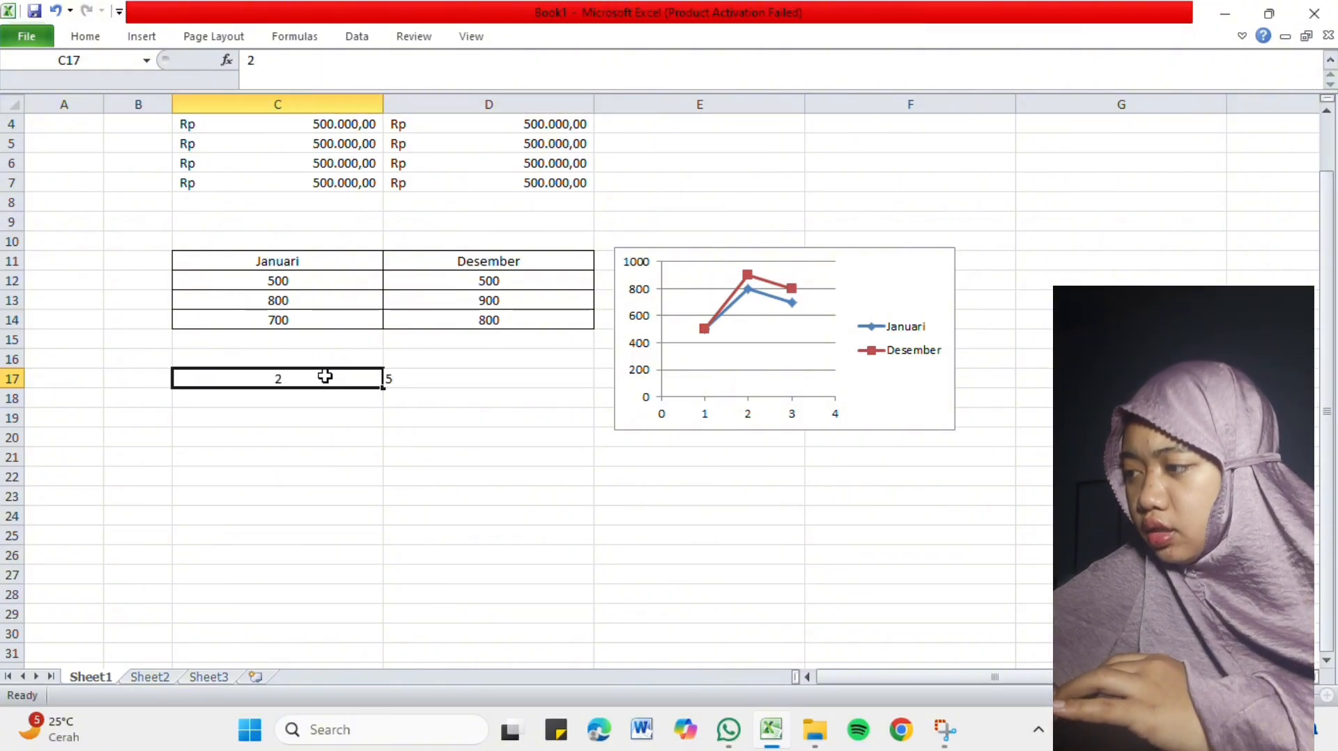
Move the scatter chart upward so that it covers roughly E5:F14 beside the table.
click(728, 352)
scroll(718, 147, up, 1)
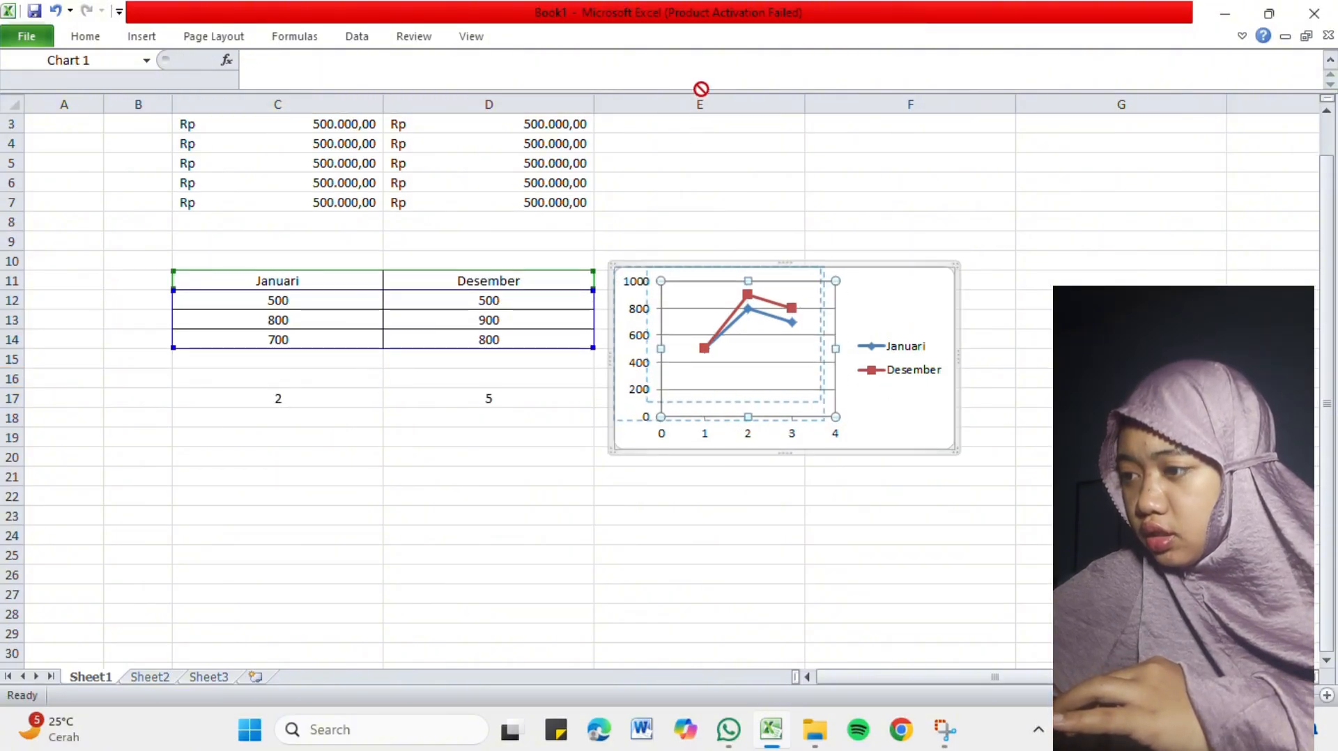
drag(899, 306, 914, 203)
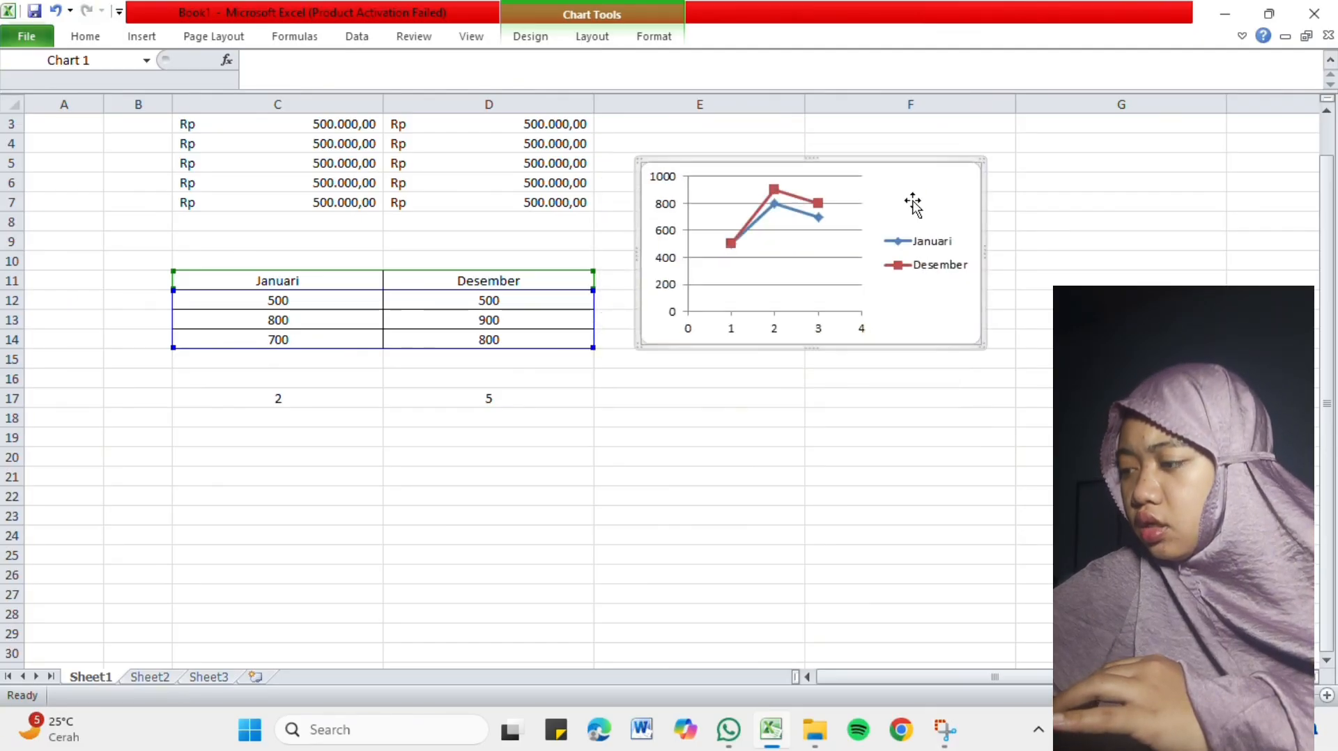
Fill the 2 in C17 down to C22 and the 5 in D17 down to D22.
click(322, 398)
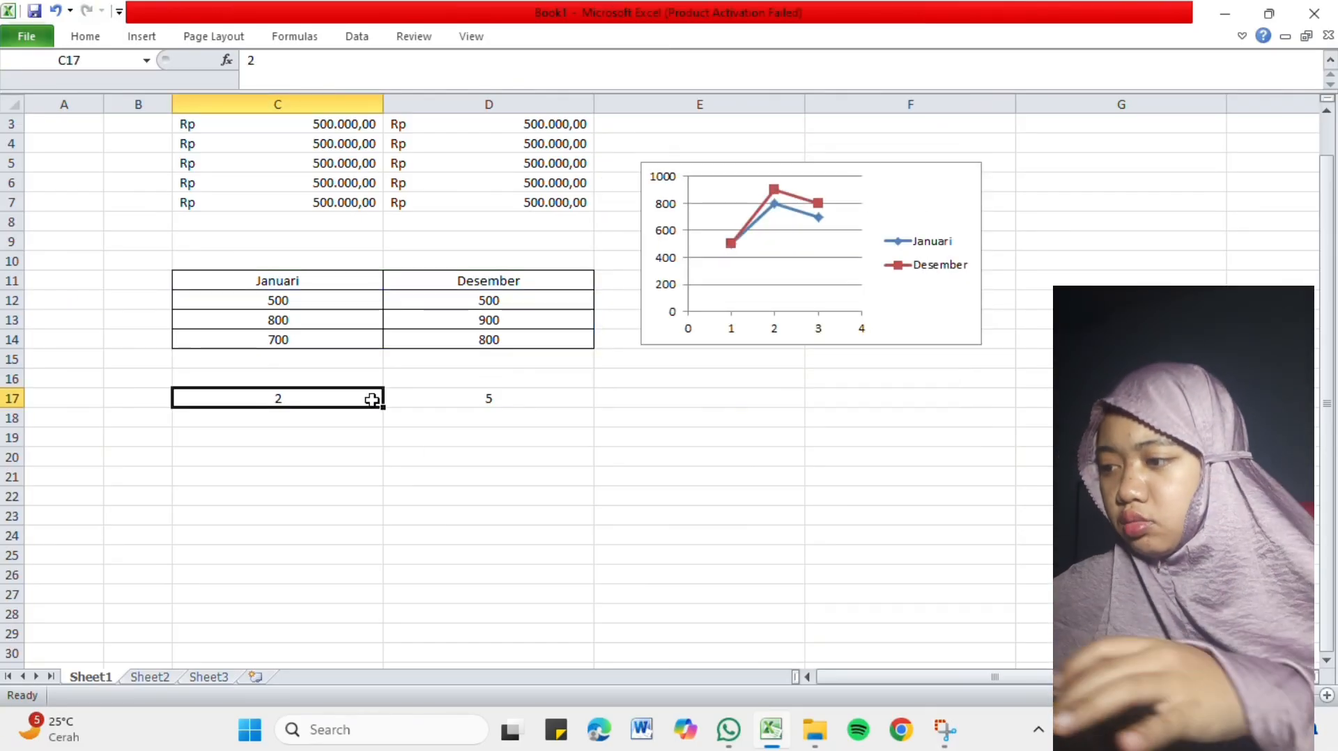
drag(383, 407, 376, 505)
drag(531, 397, 592, 410)
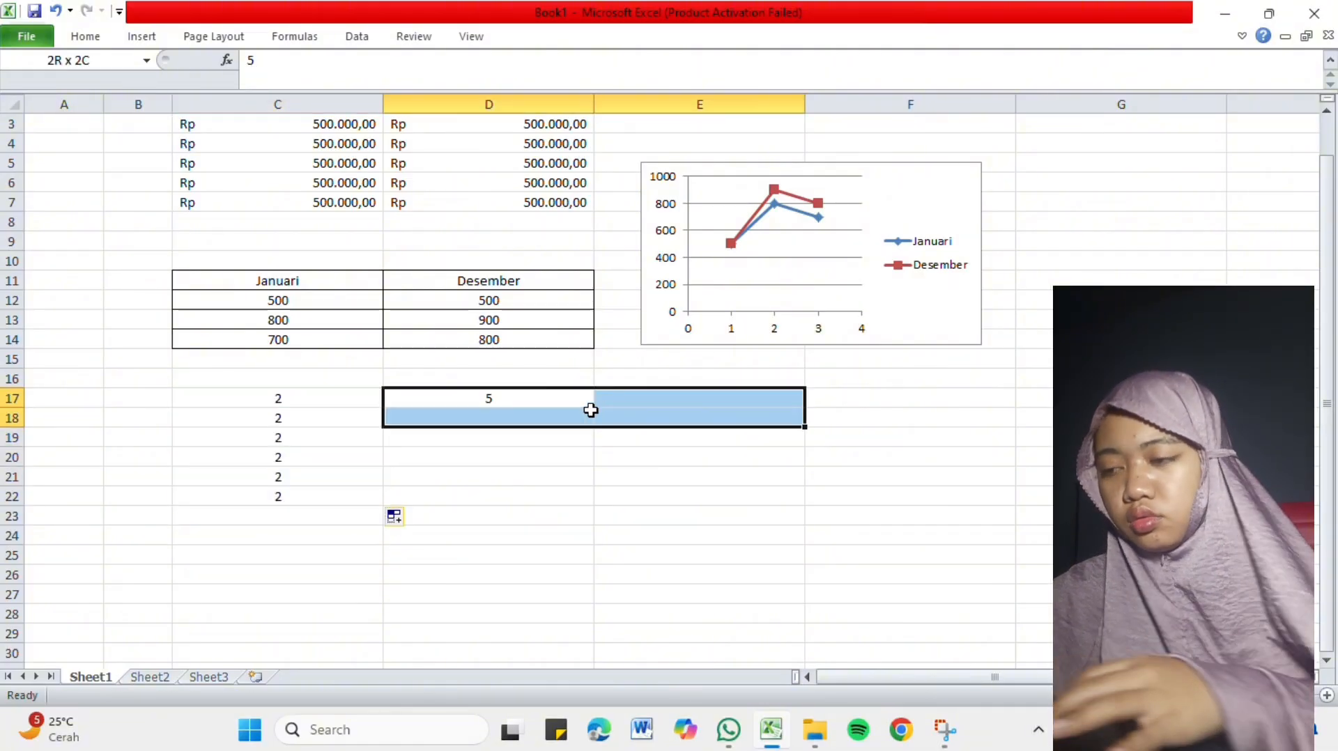
click(578, 409)
click(577, 398)
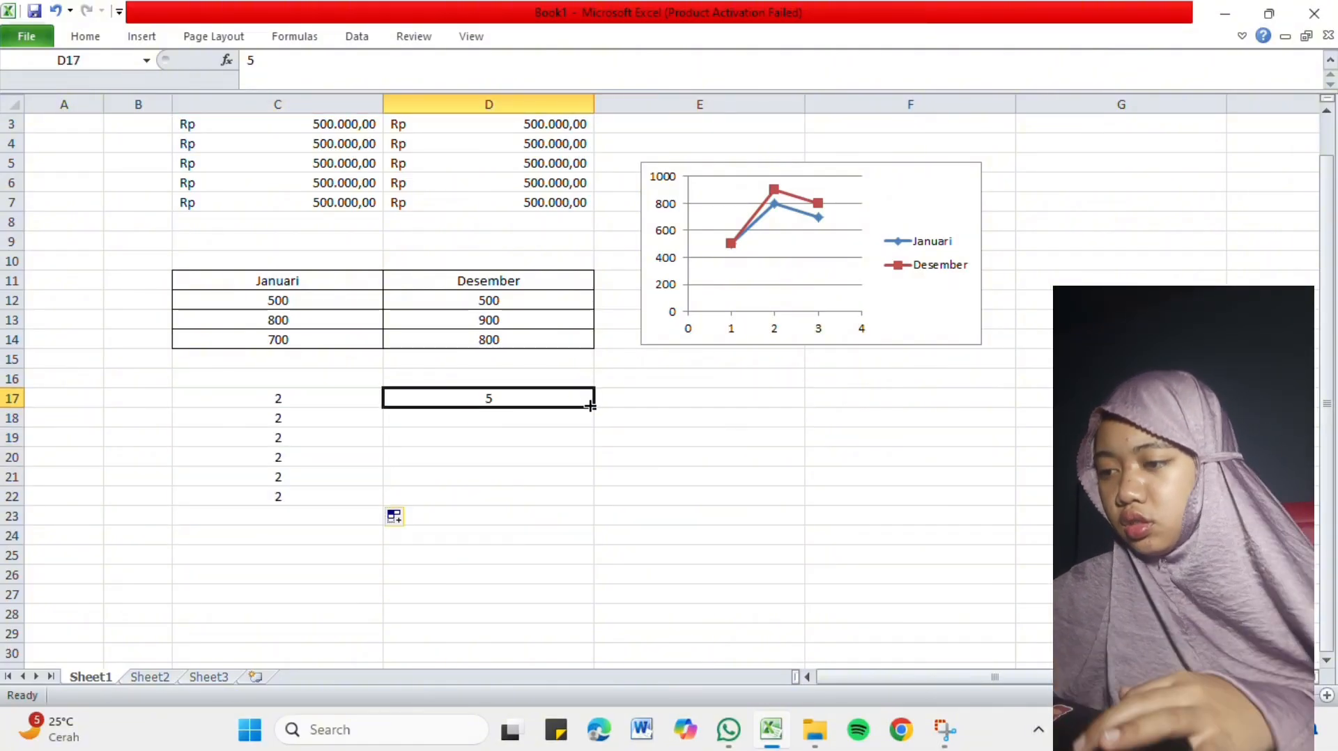
drag(596, 409, 593, 506)
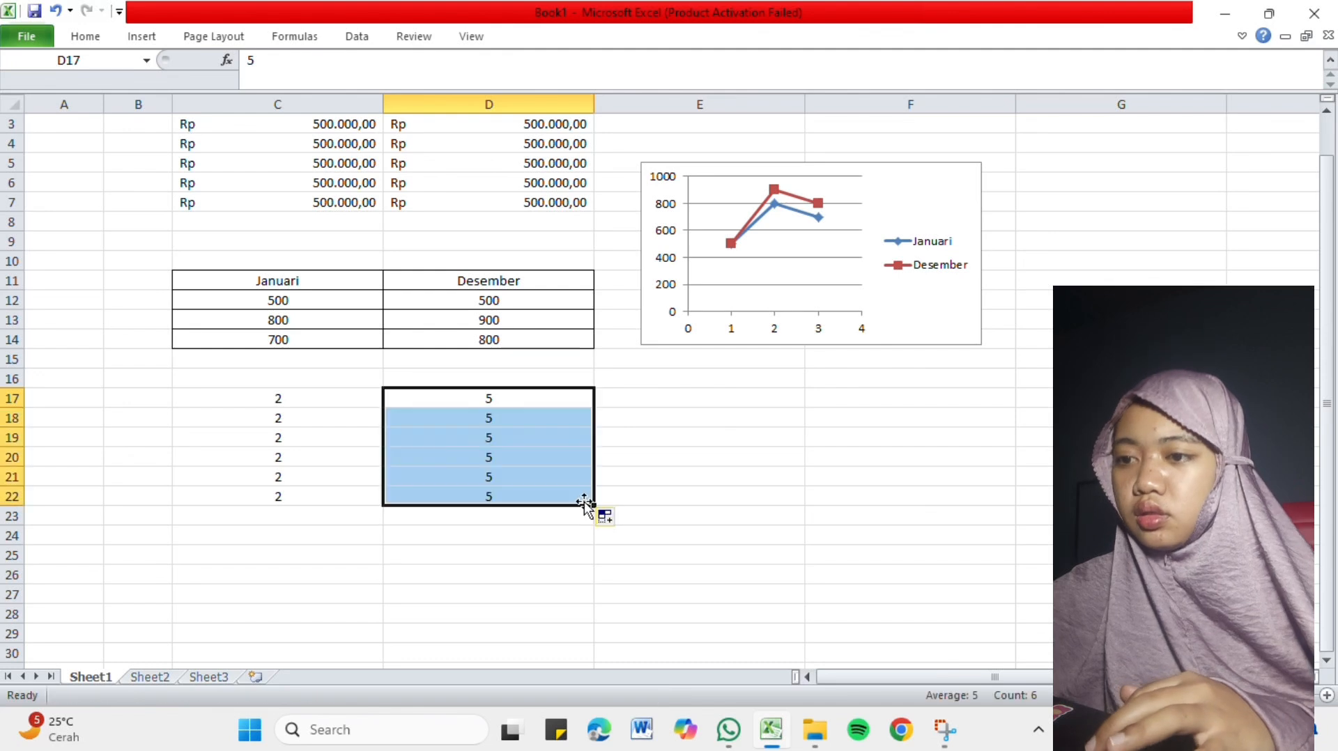
Add the two values of row 17 in cell E17 with the formula =C17+D17.
click(620, 398)
text(=)
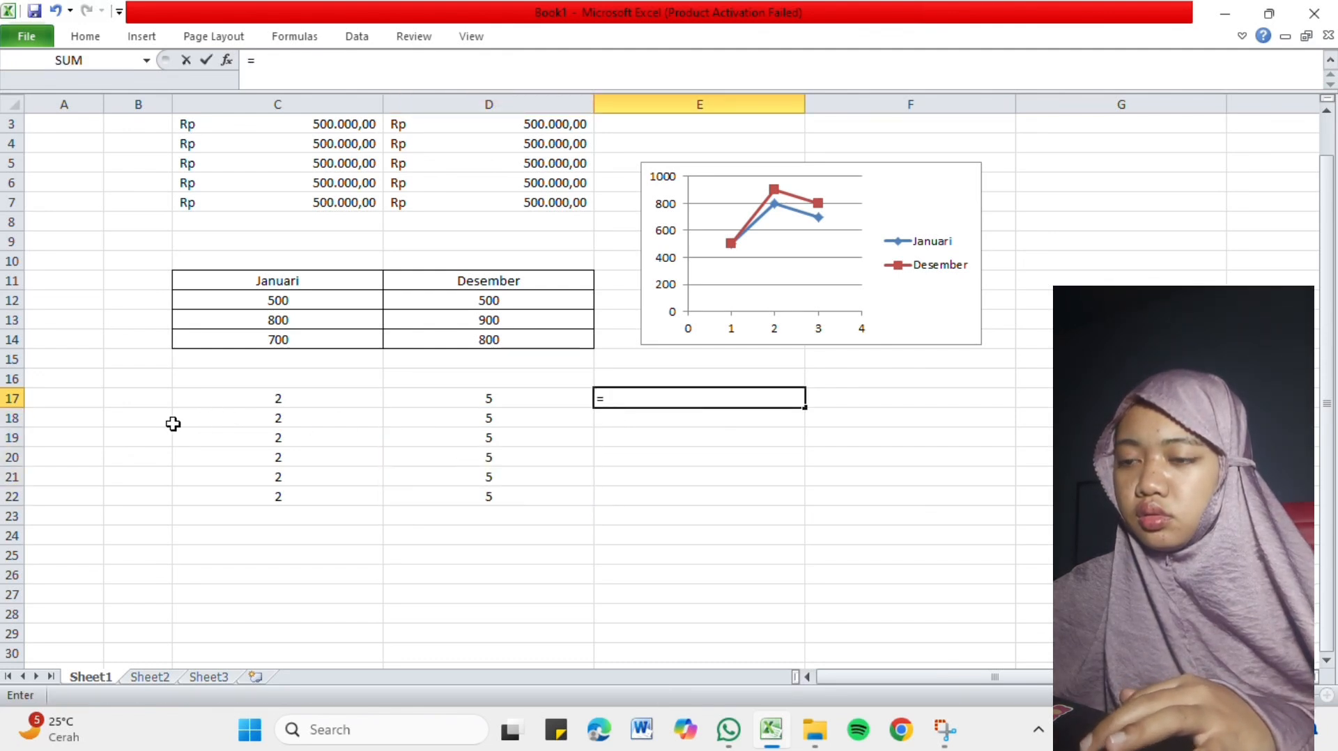
click(319, 403)
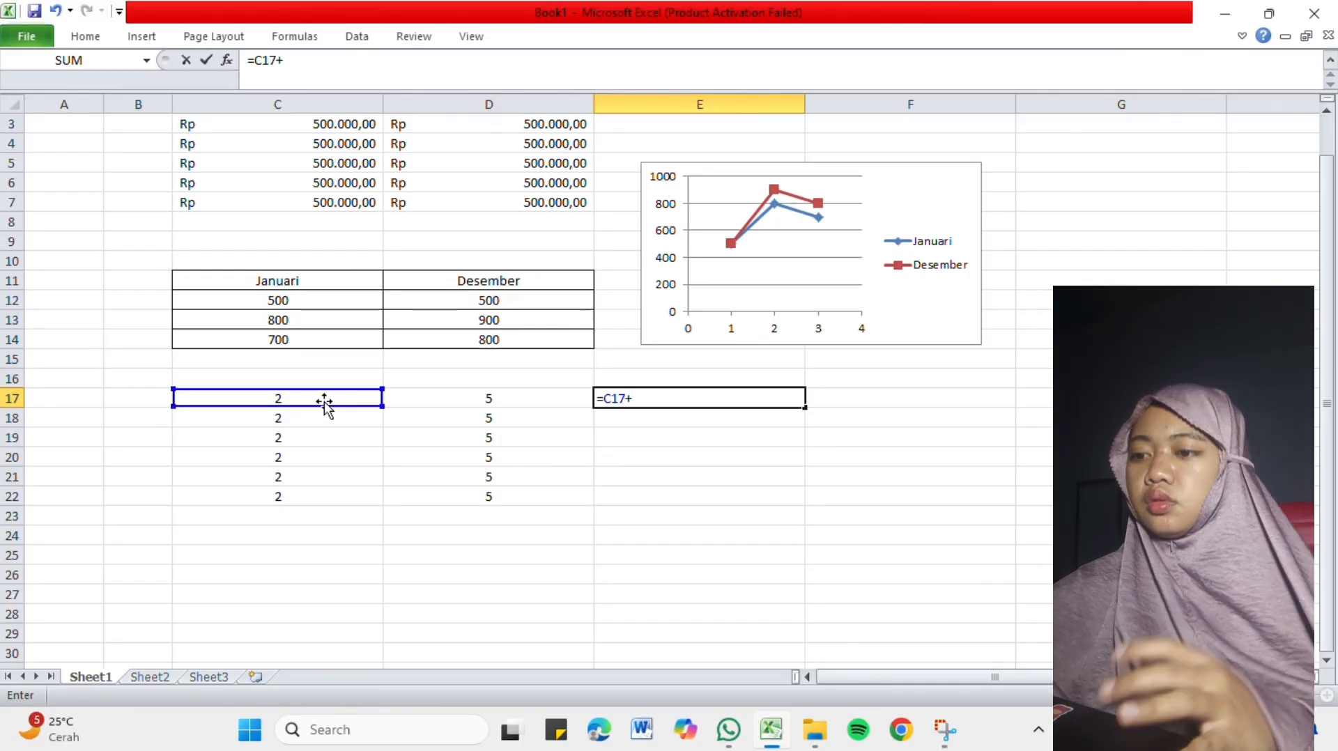
click(456, 398)
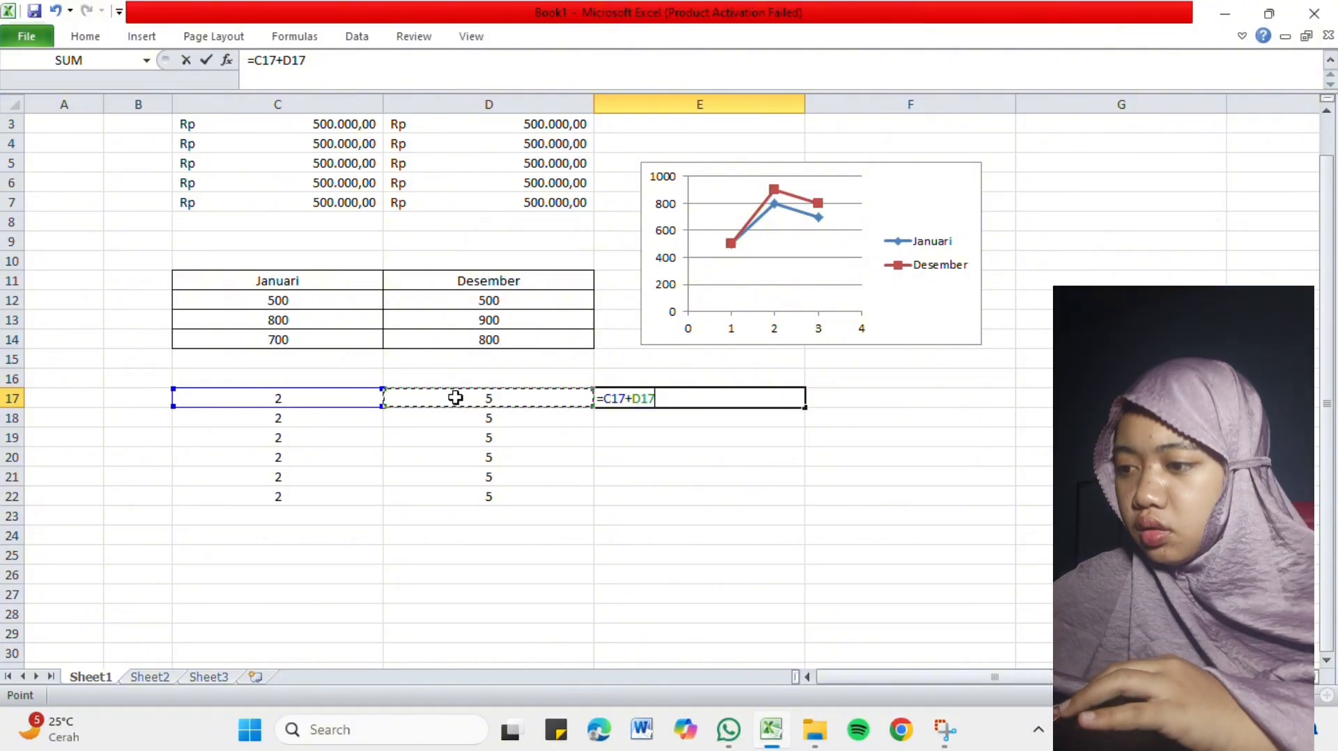
key(Return)
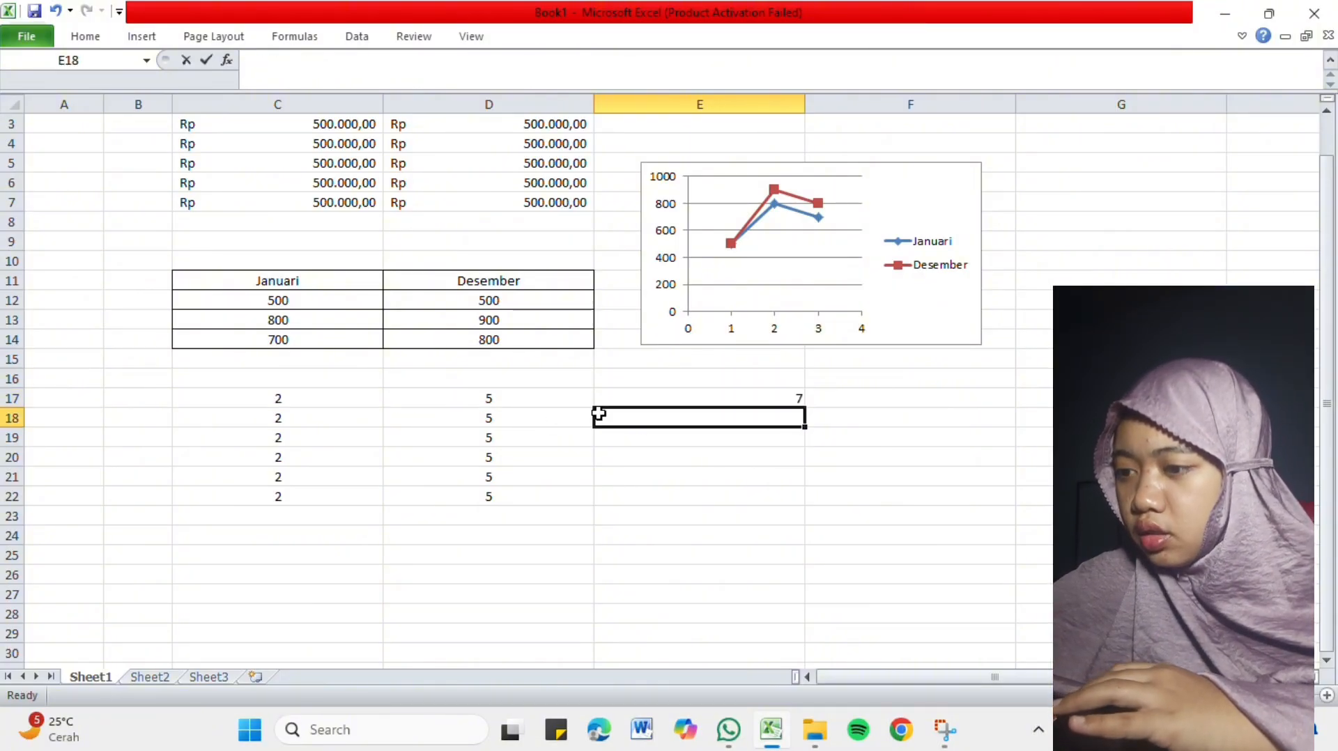
Subtract D18 from C18 in cell E18 with the formula =C18-D18.
text(=)
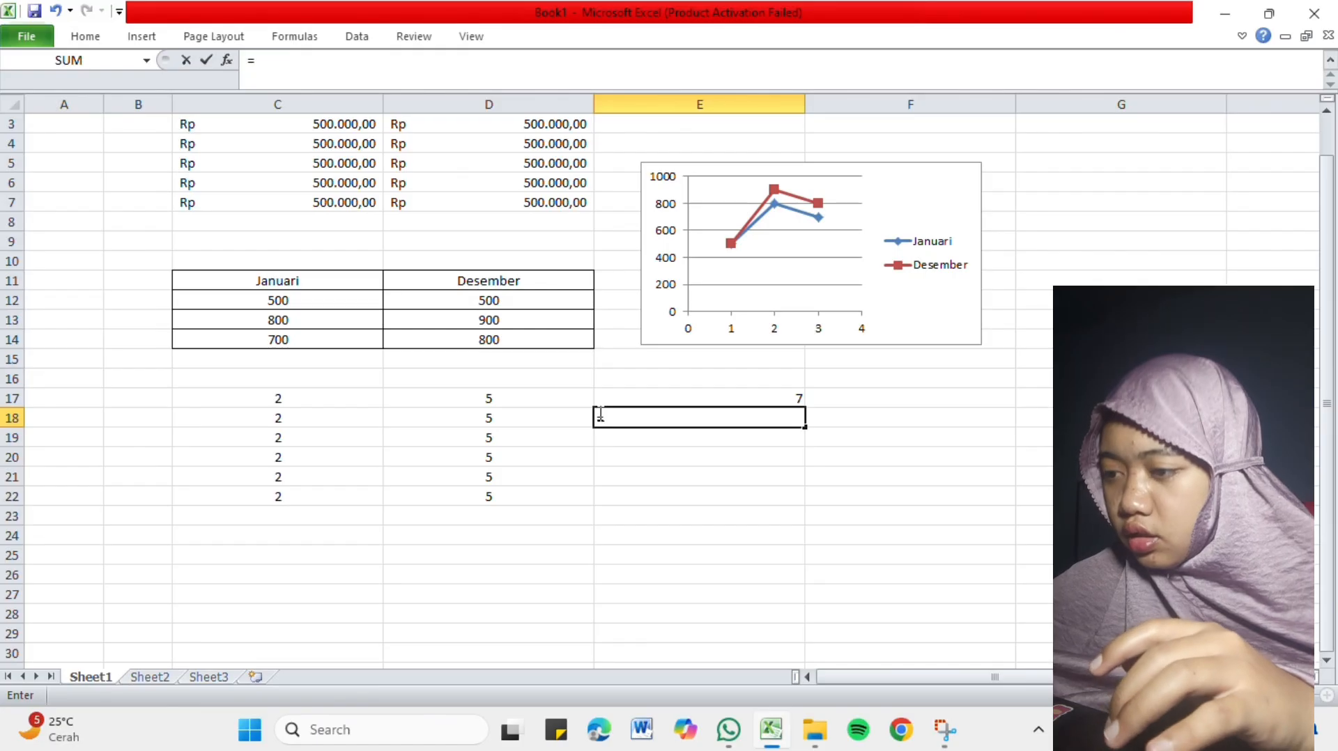
click(335, 418)
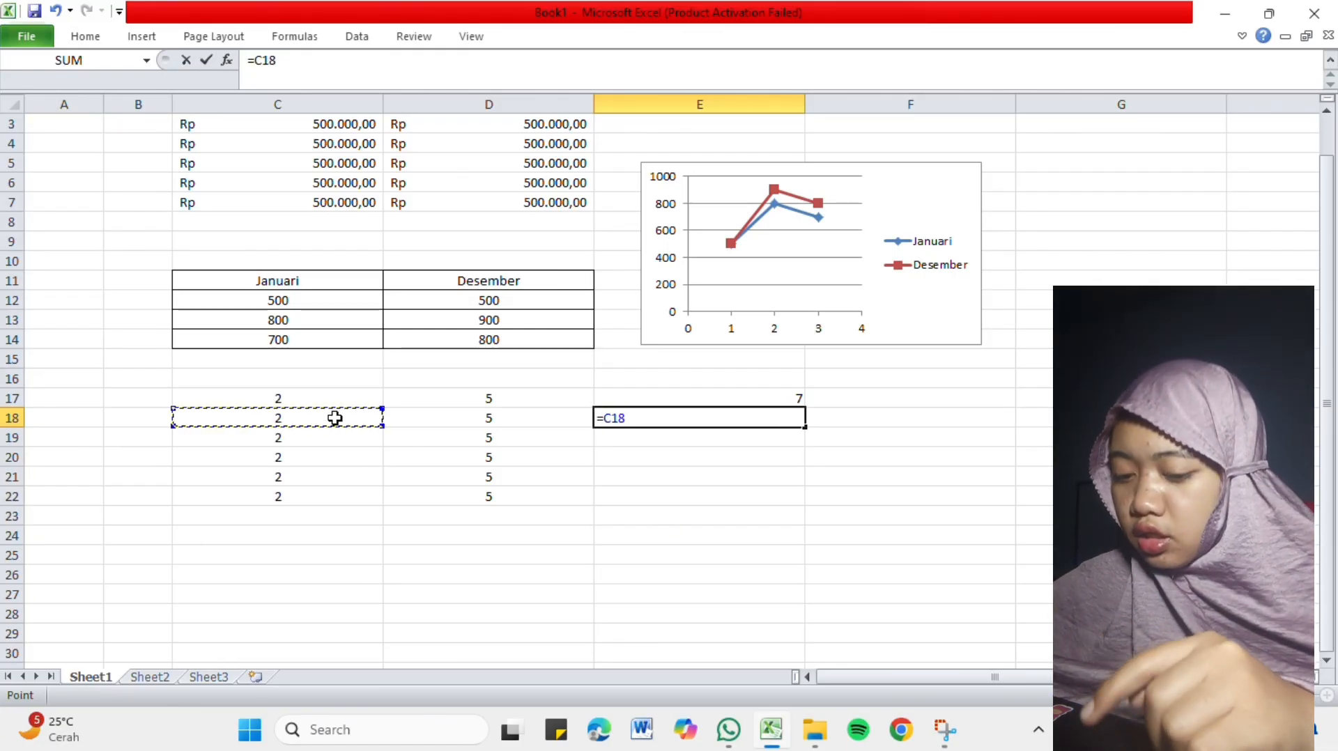
text(-)
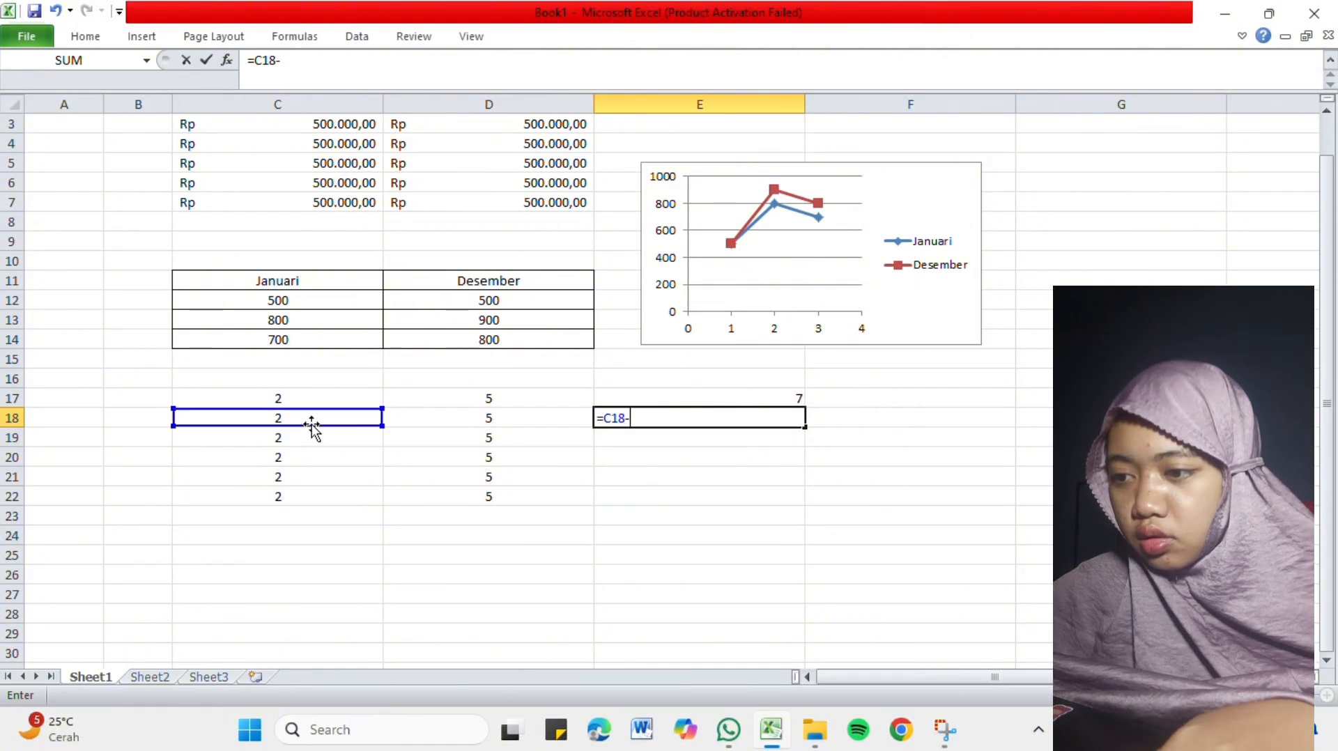
click(477, 420)
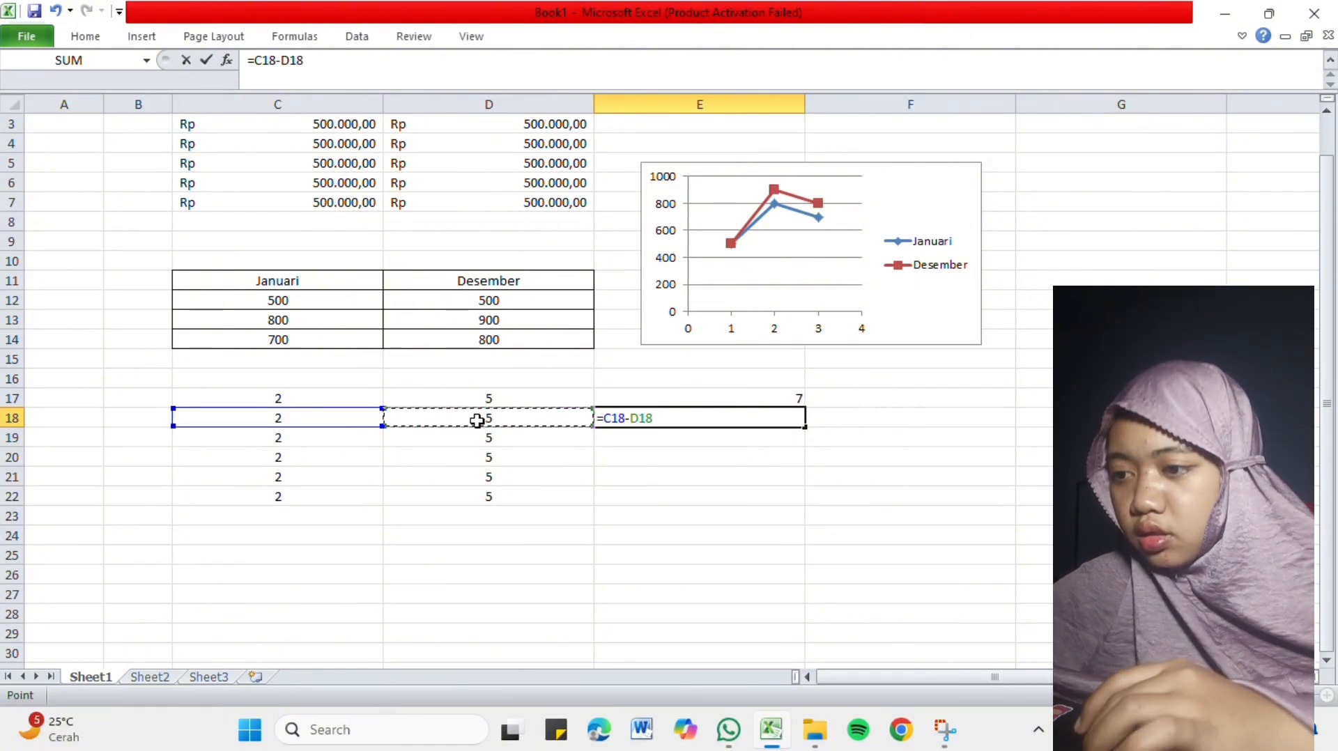
key(Return)
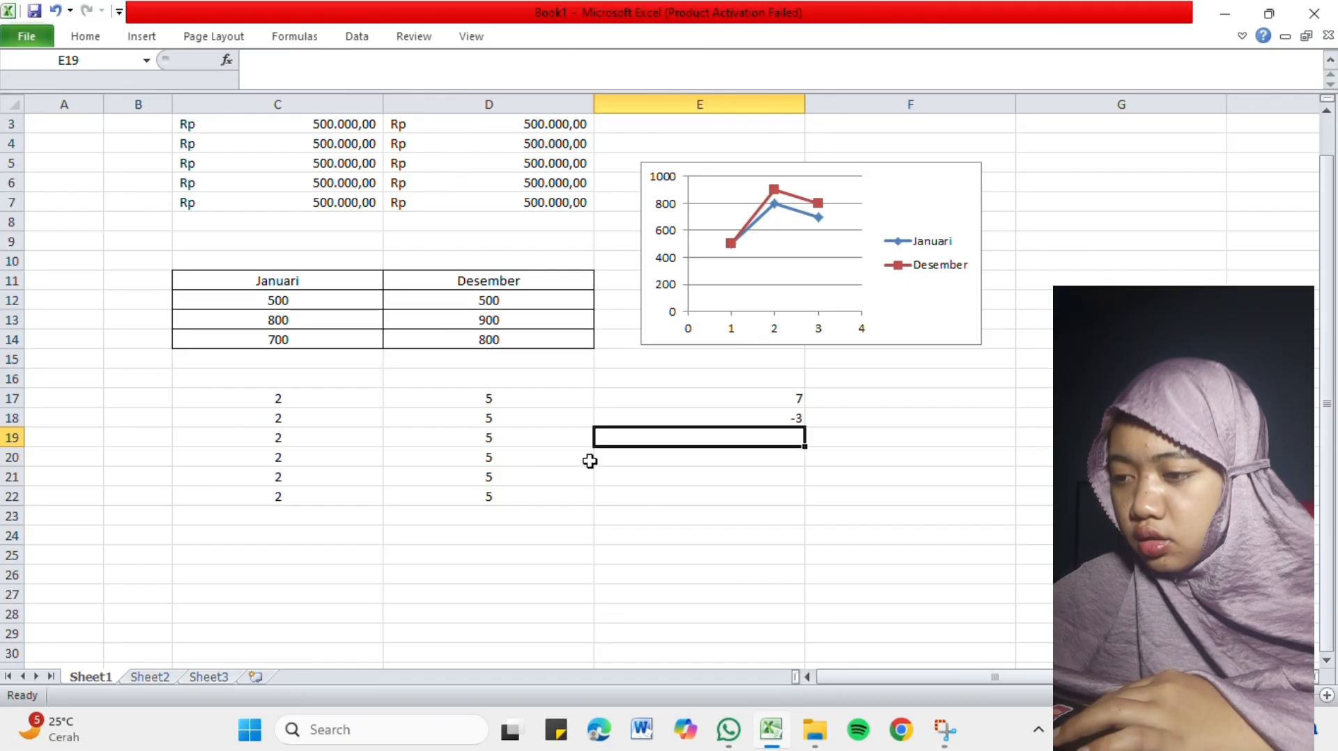
Multiply the two values of row 19 in cell E19 with the formula =C19*D19.
text(=)
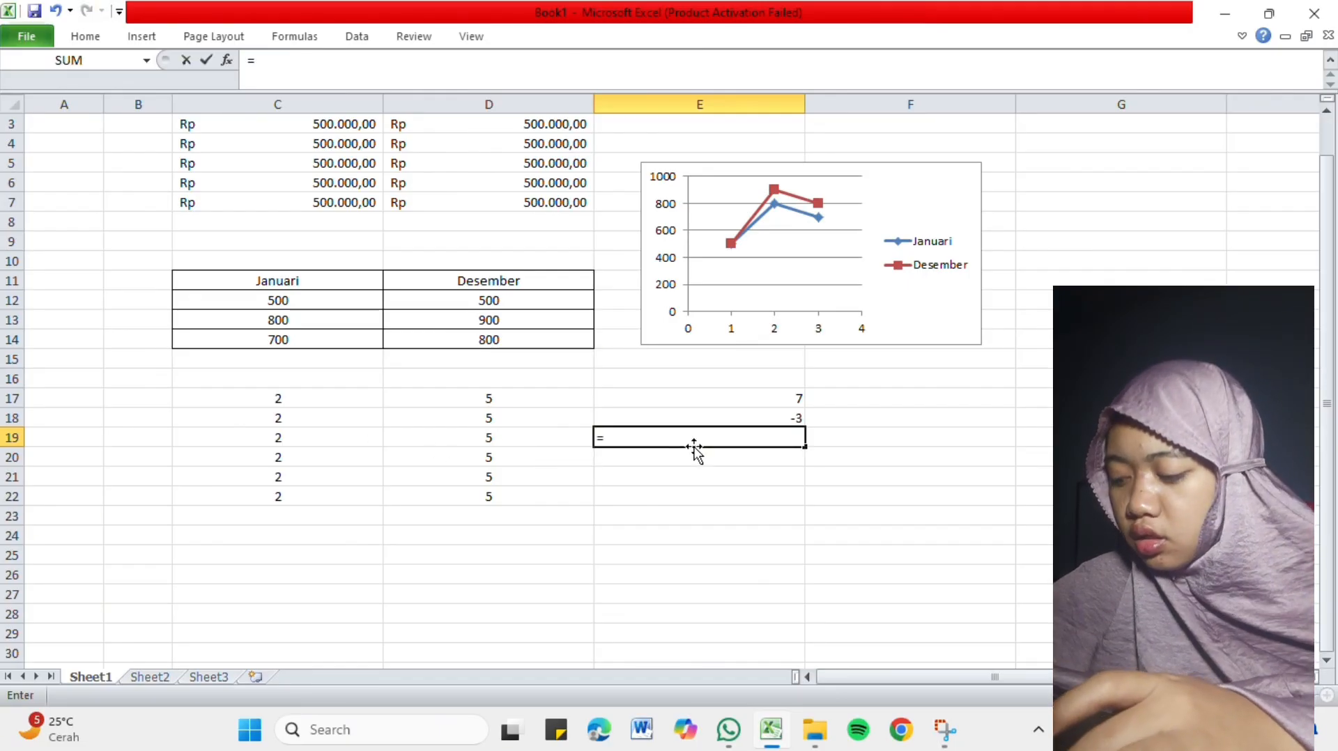
click(331, 447)
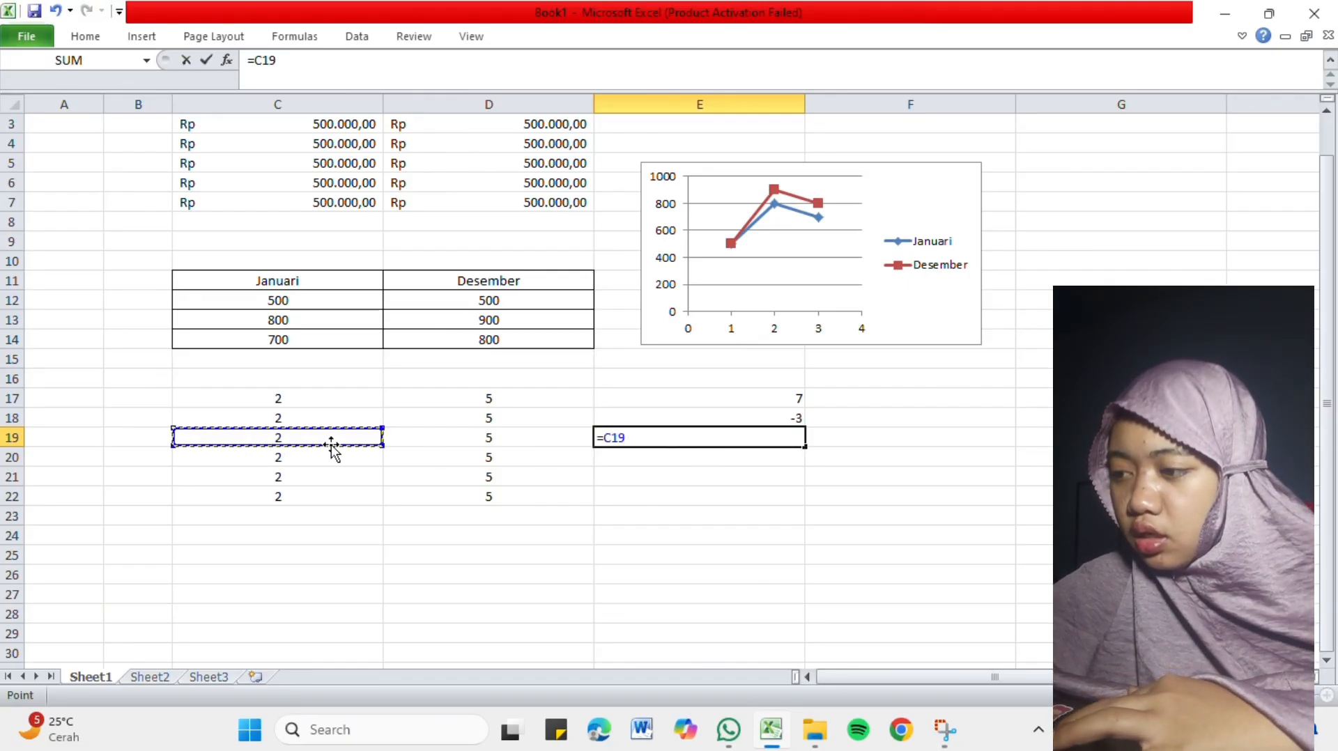
text(*)
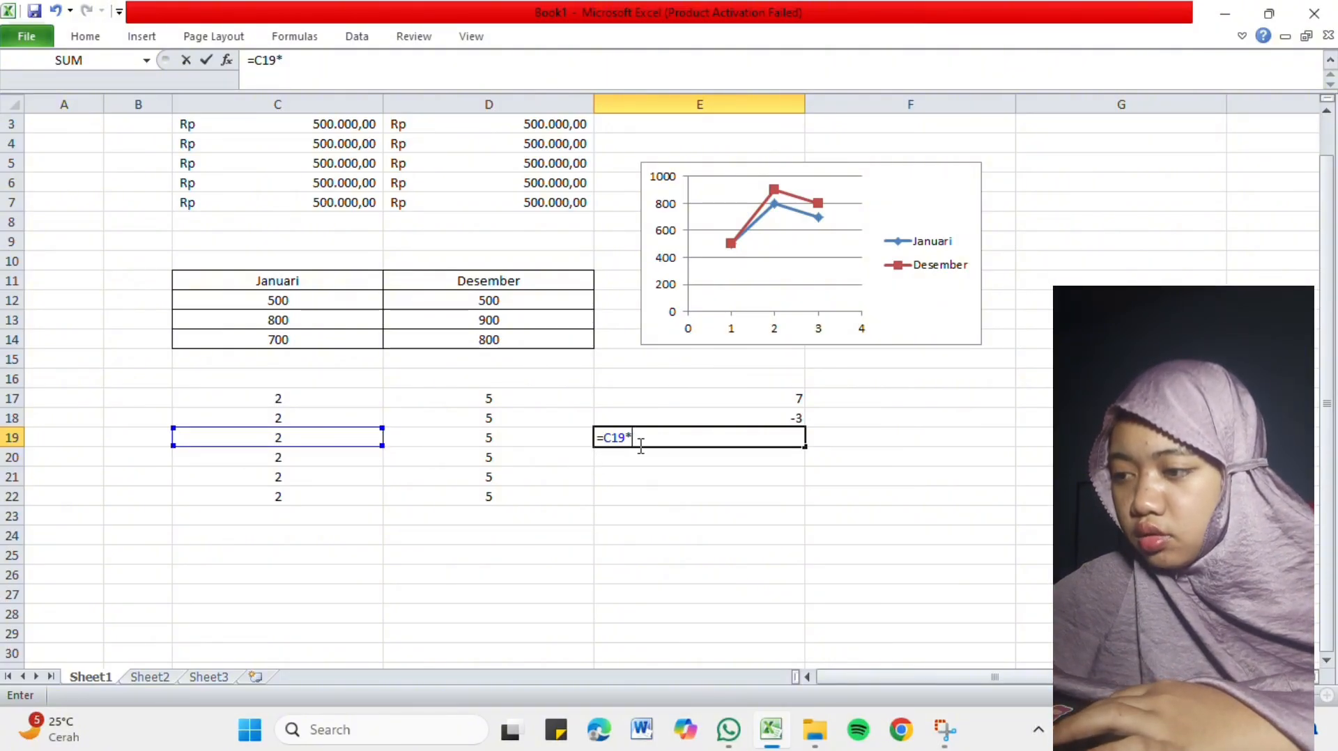
click(437, 439)
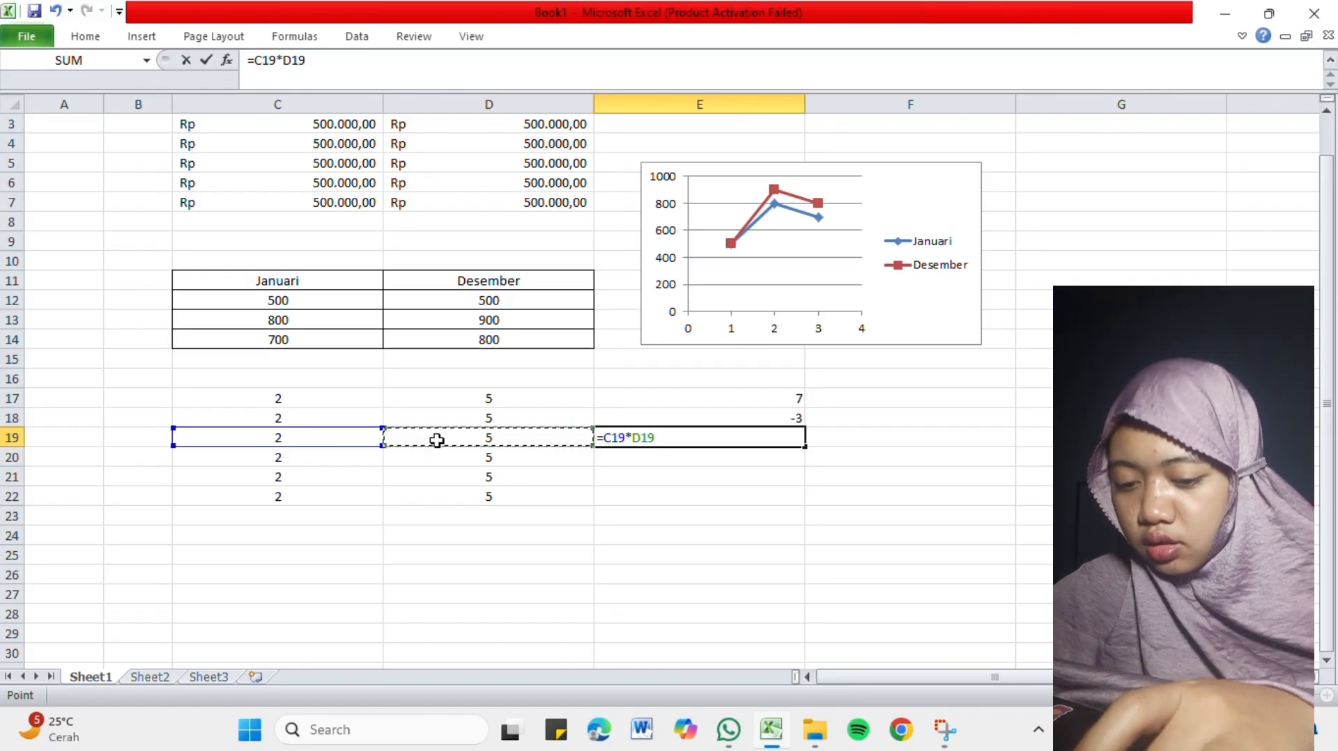
key(Return)
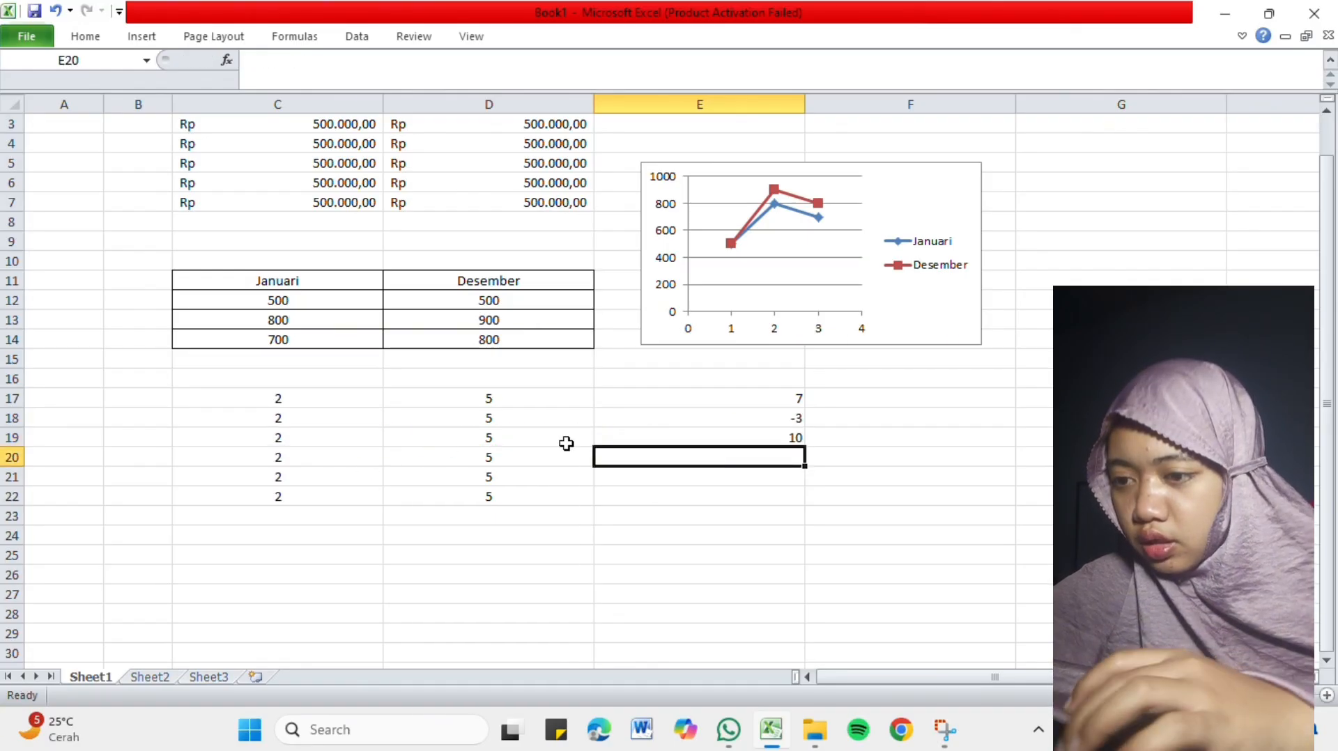
Divide C20 by D20 in cell E20 with the formula =C20/D20.
text(=)
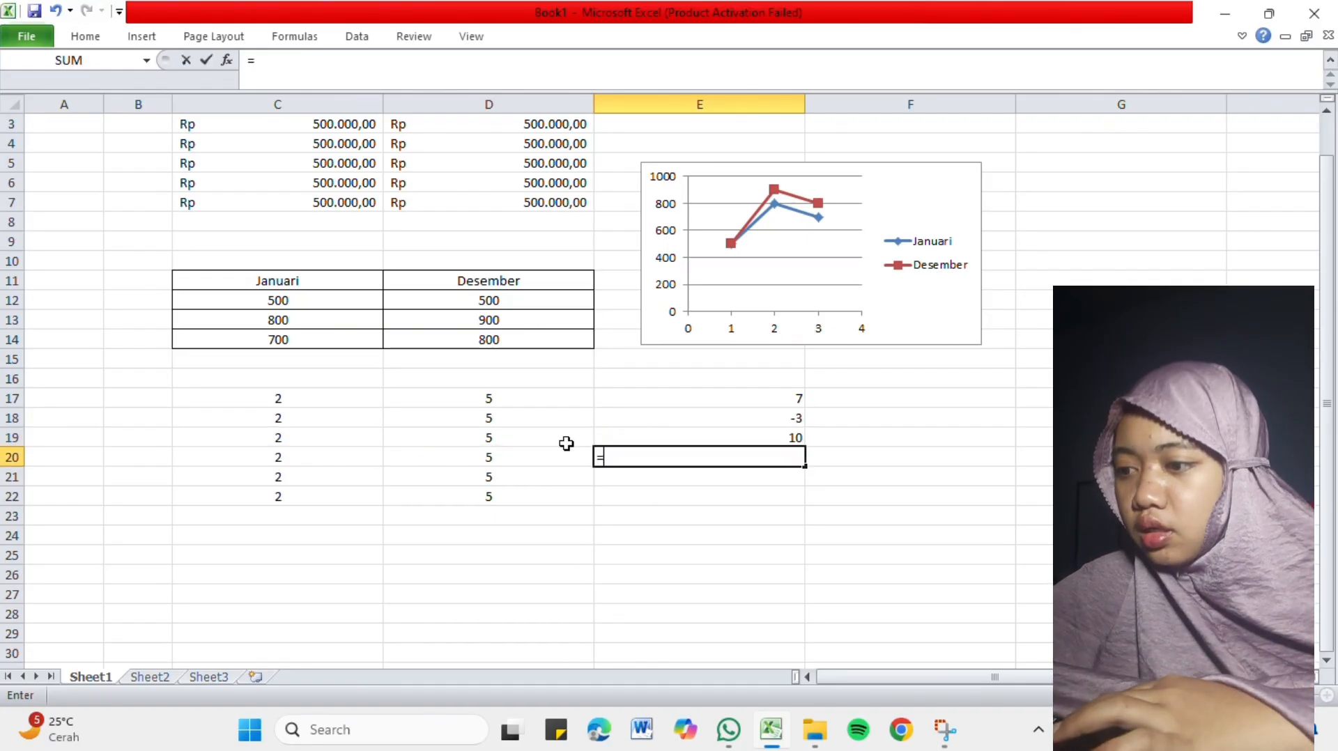
click(365, 464)
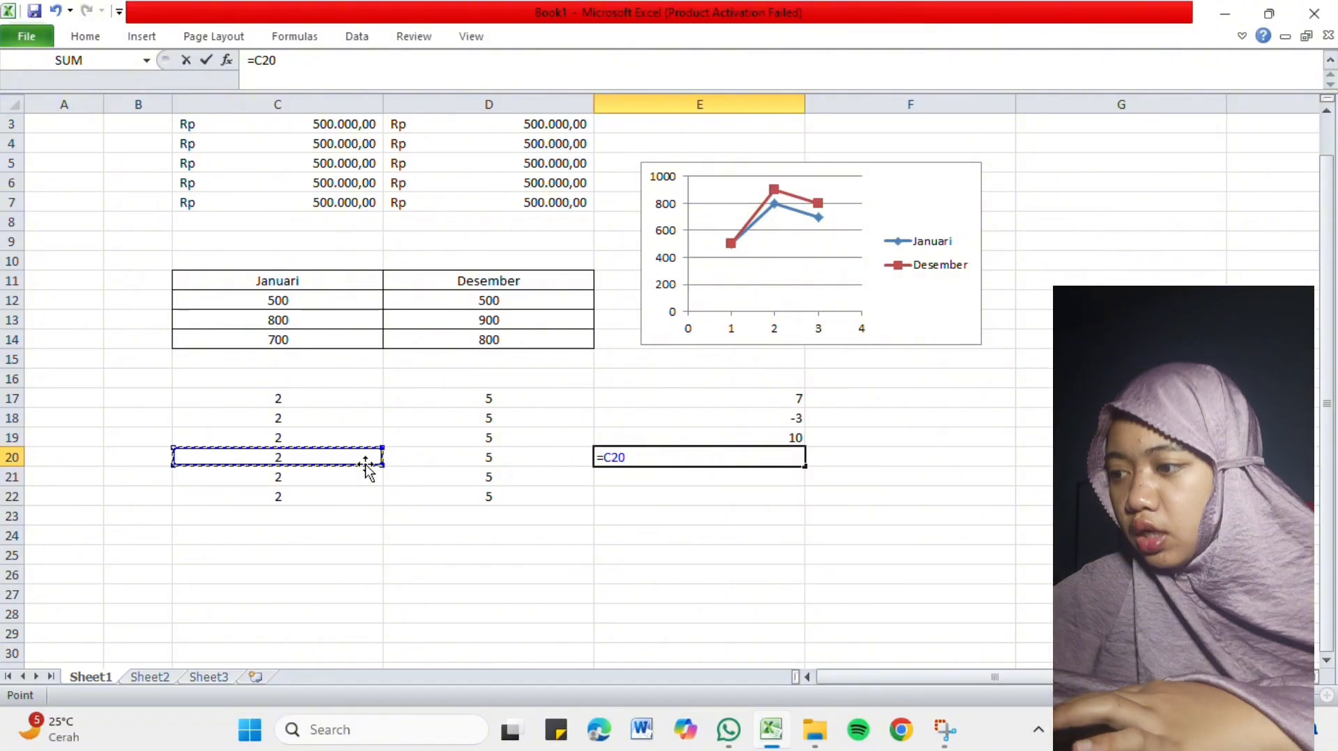
text(/)
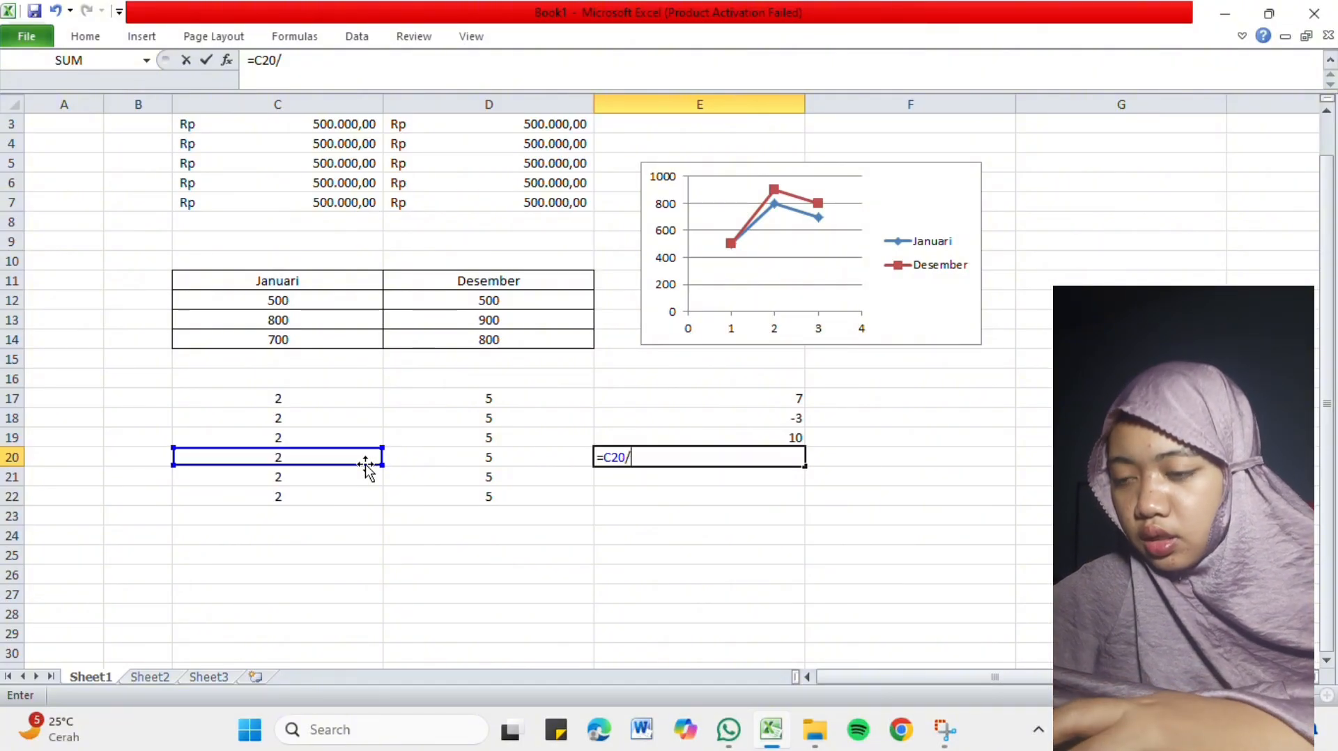
click(449, 465)
key(Return)
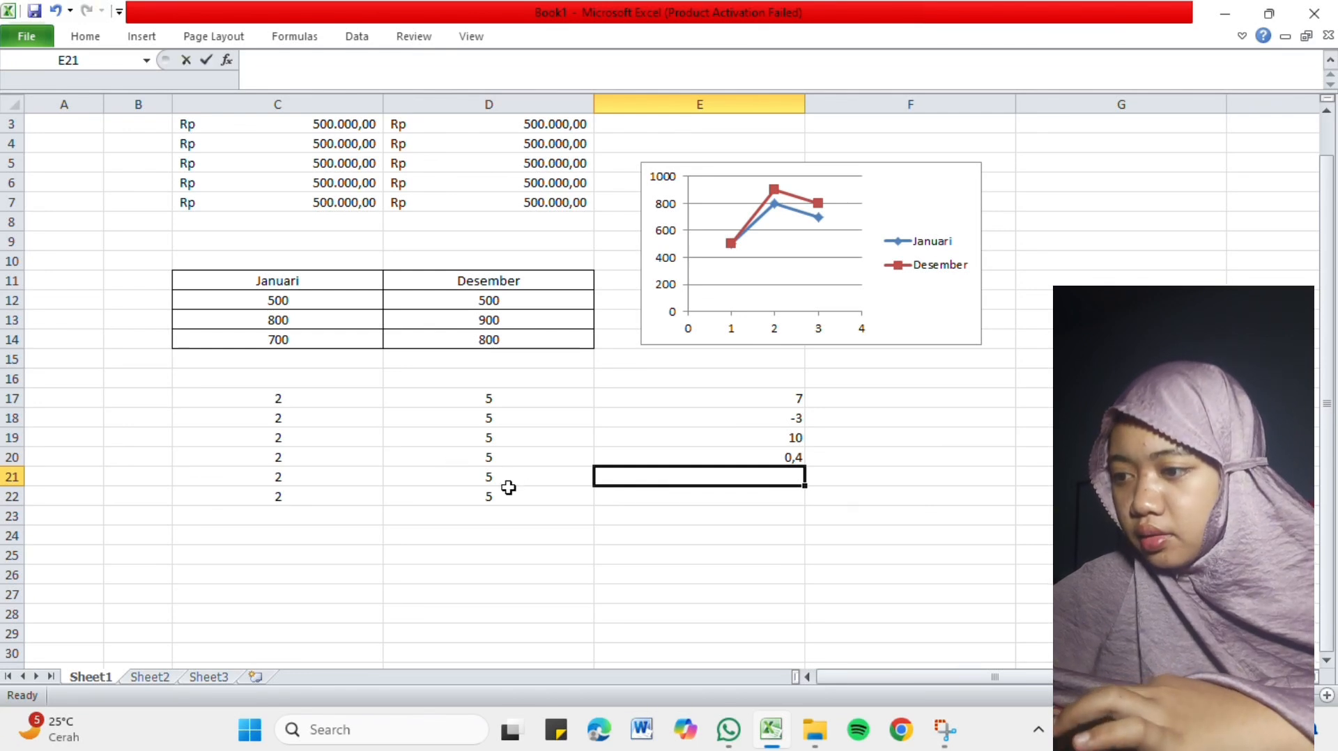
Raise C21 to the power of D21 in cell E21 with the formula =C21^D21.
text(=)
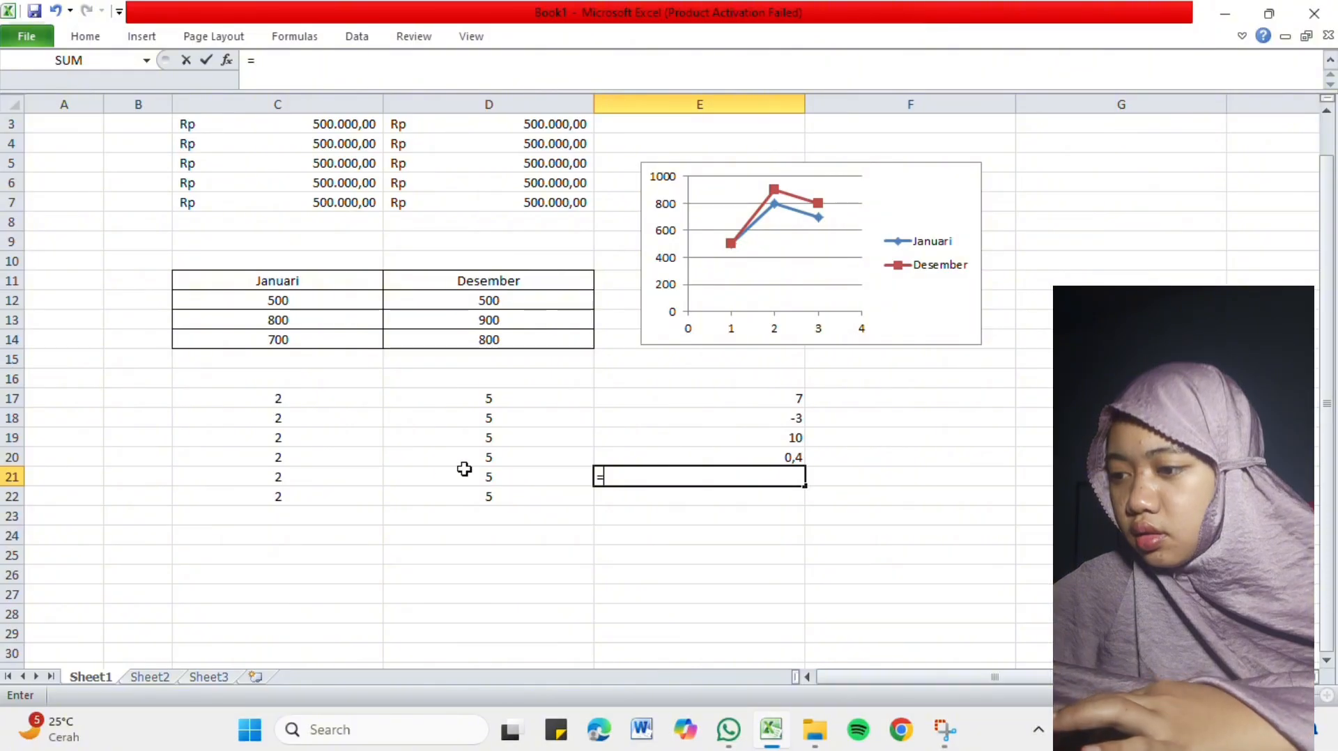
click(302, 481)
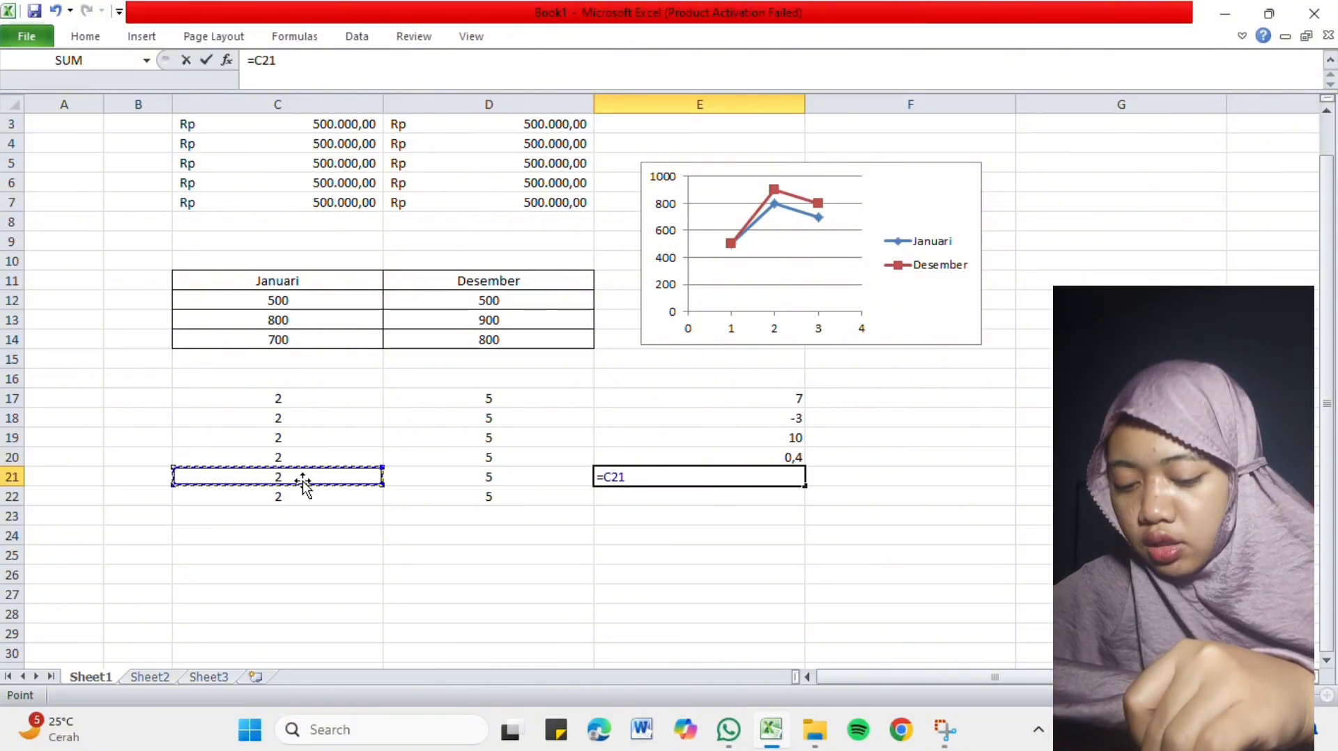
text(^)
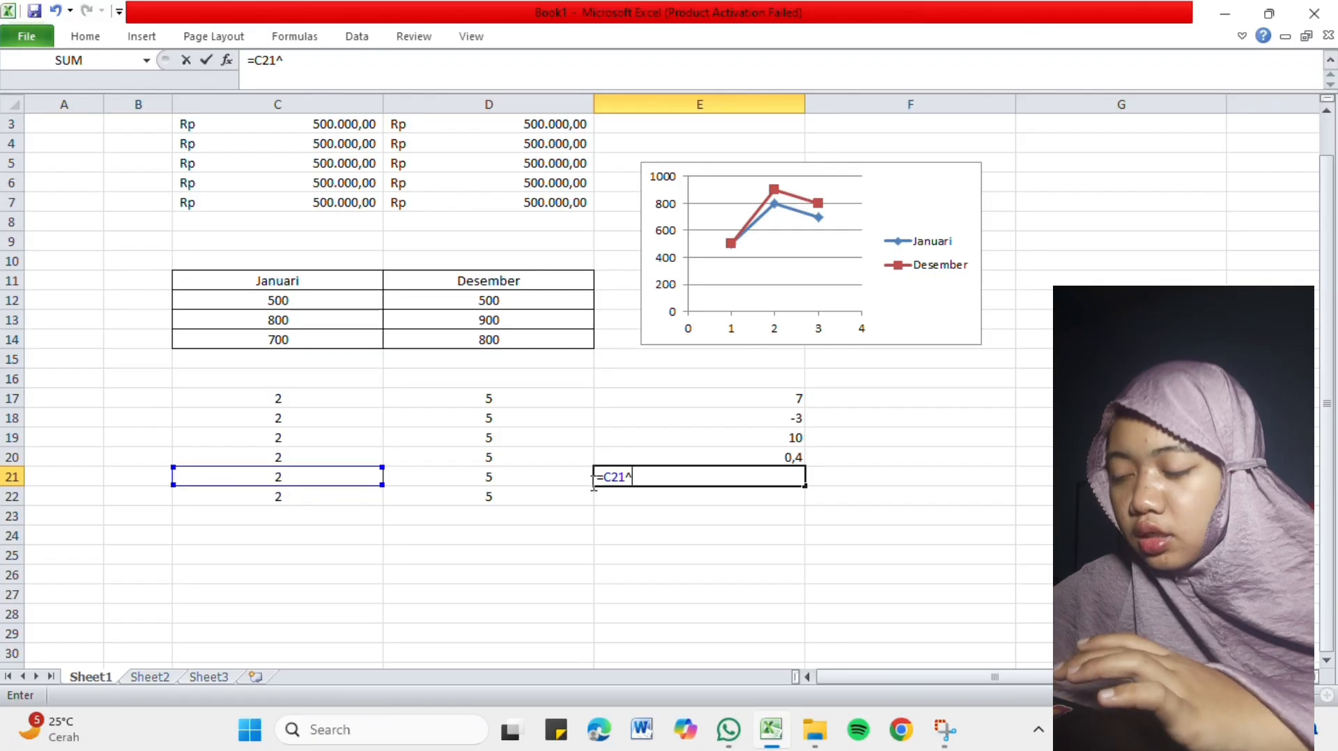
click(471, 474)
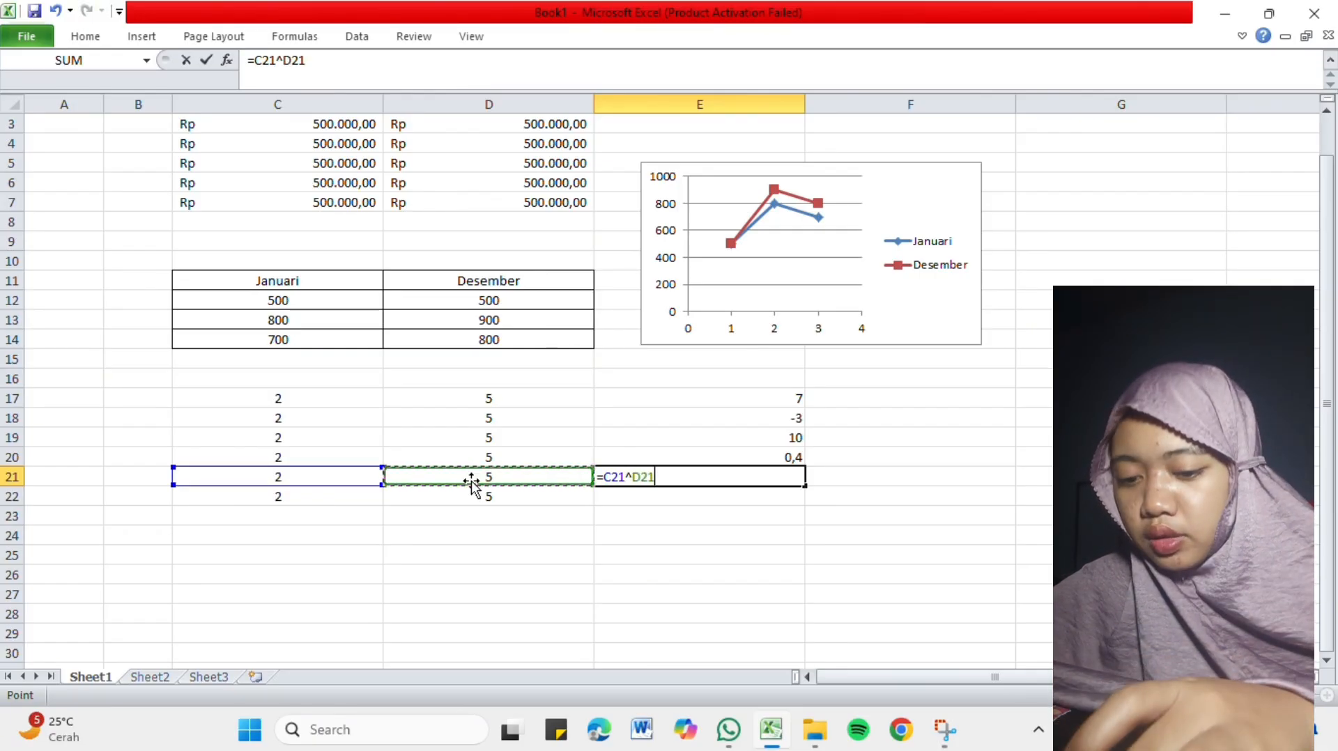
key(Return)
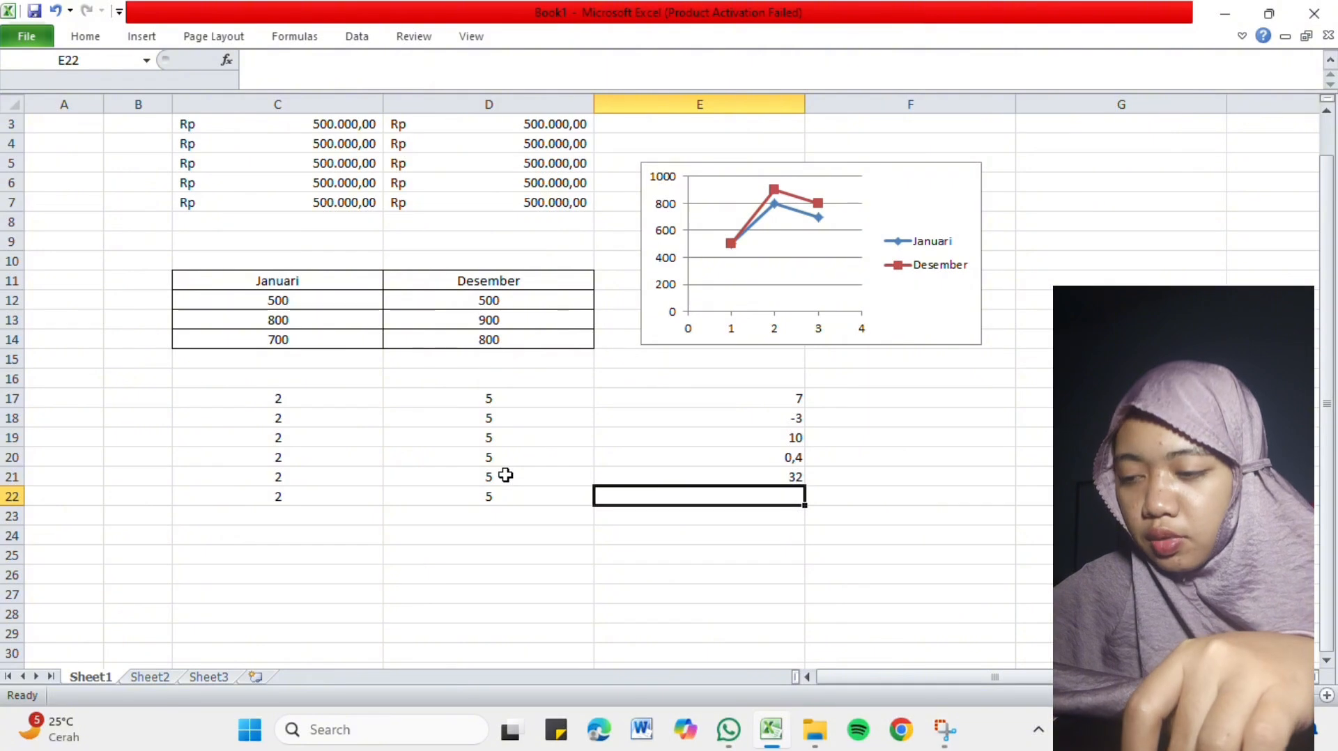
Clear the contents of cells D22 and C22 in the last row of the number columns.
click(534, 496)
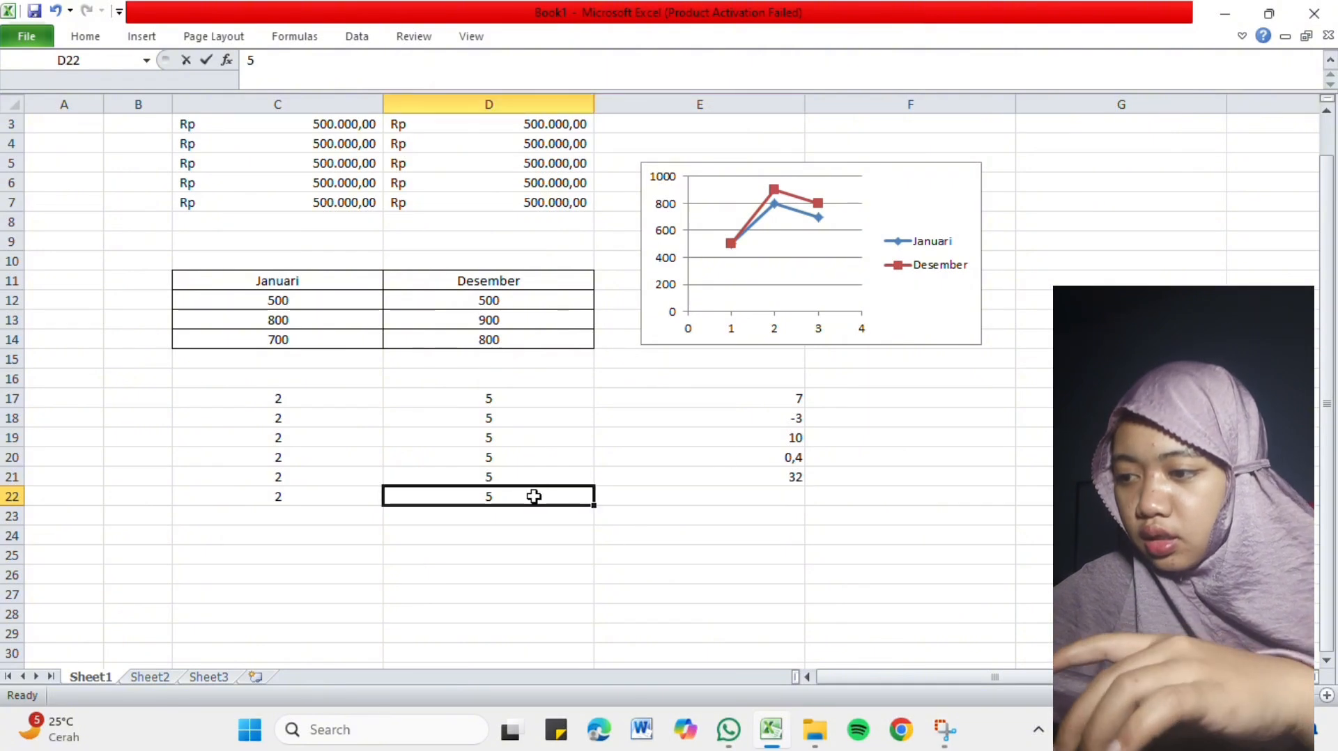
key(BackSpace)
click(322, 498)
key(BackSpace)
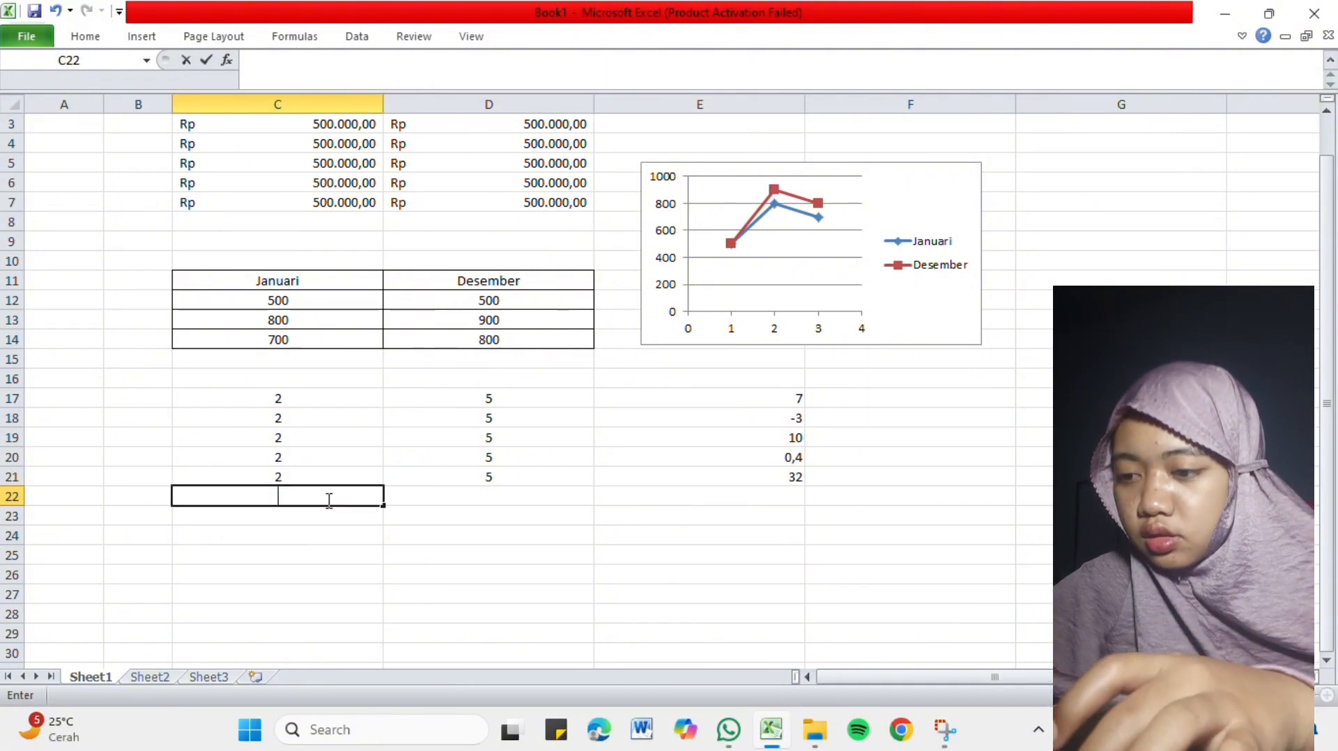
Total the results E17:E21 in cell E22 with the SUM function.
click(727, 497)
text(=)
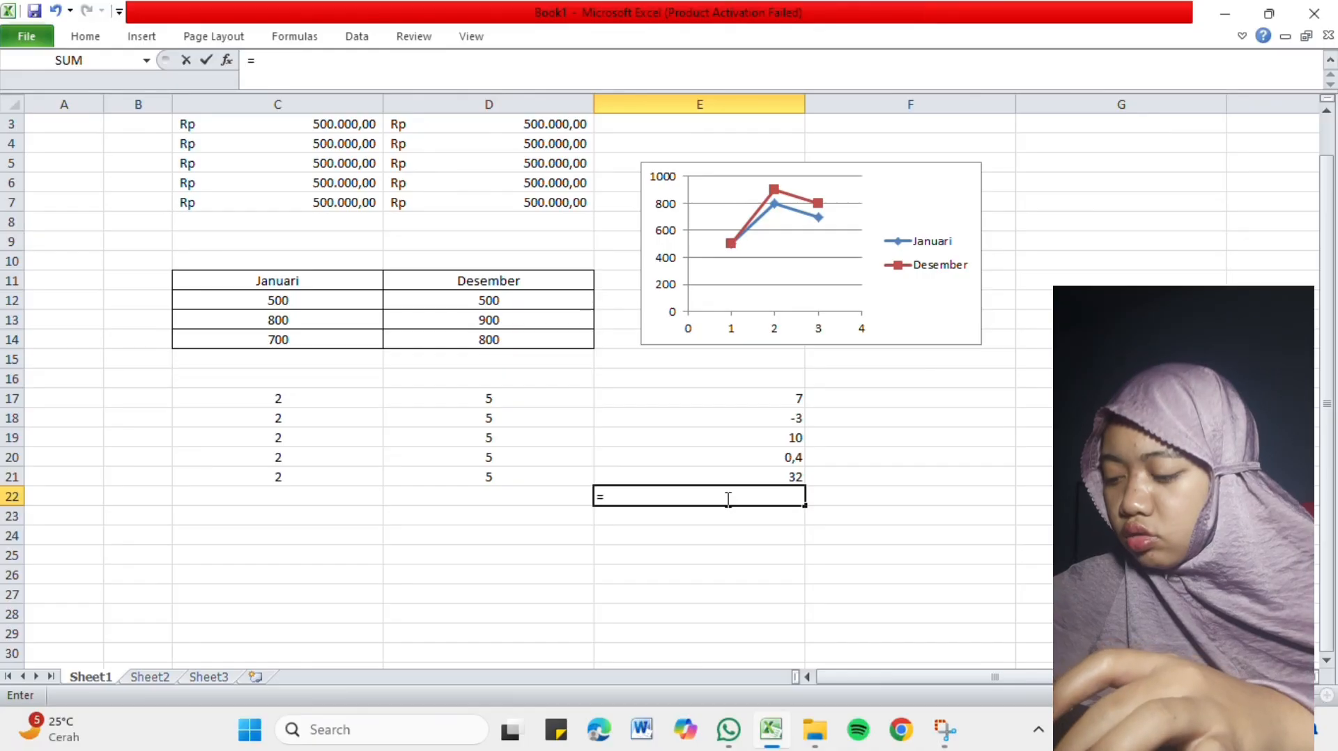
text(sum)
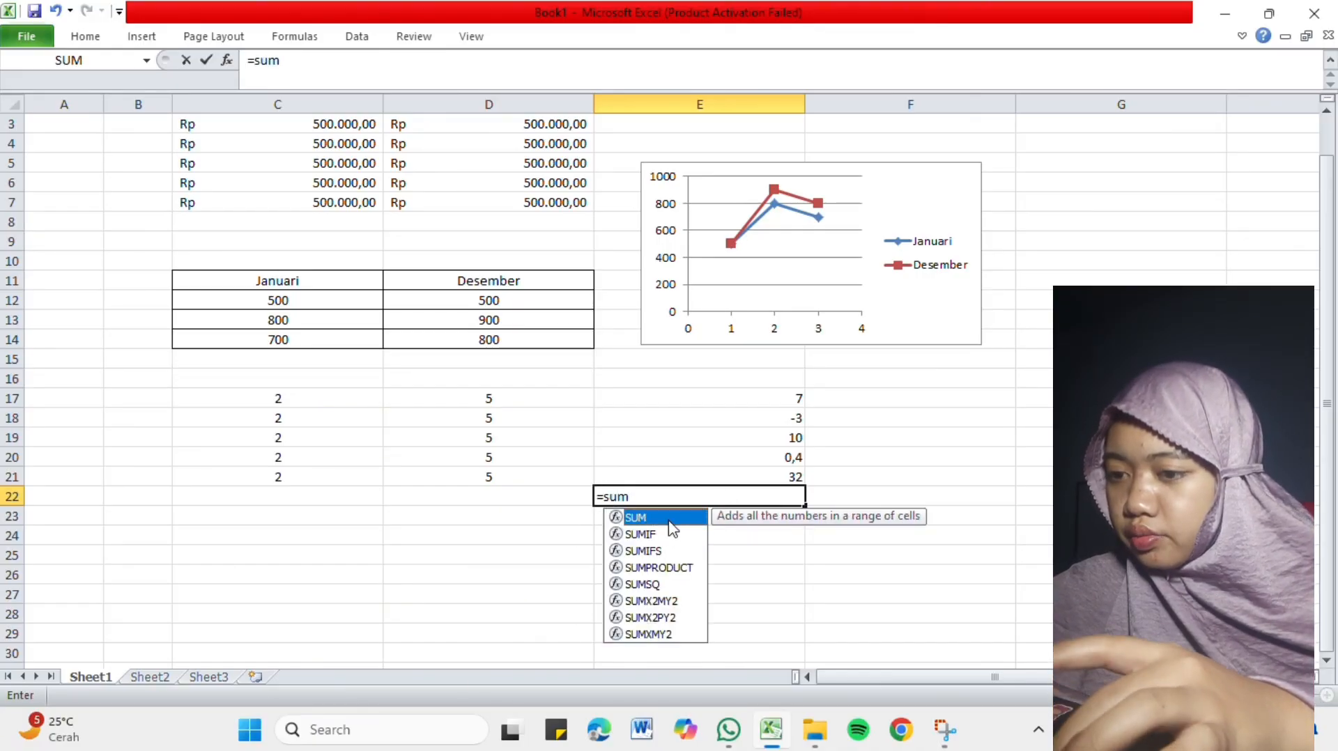
text(()
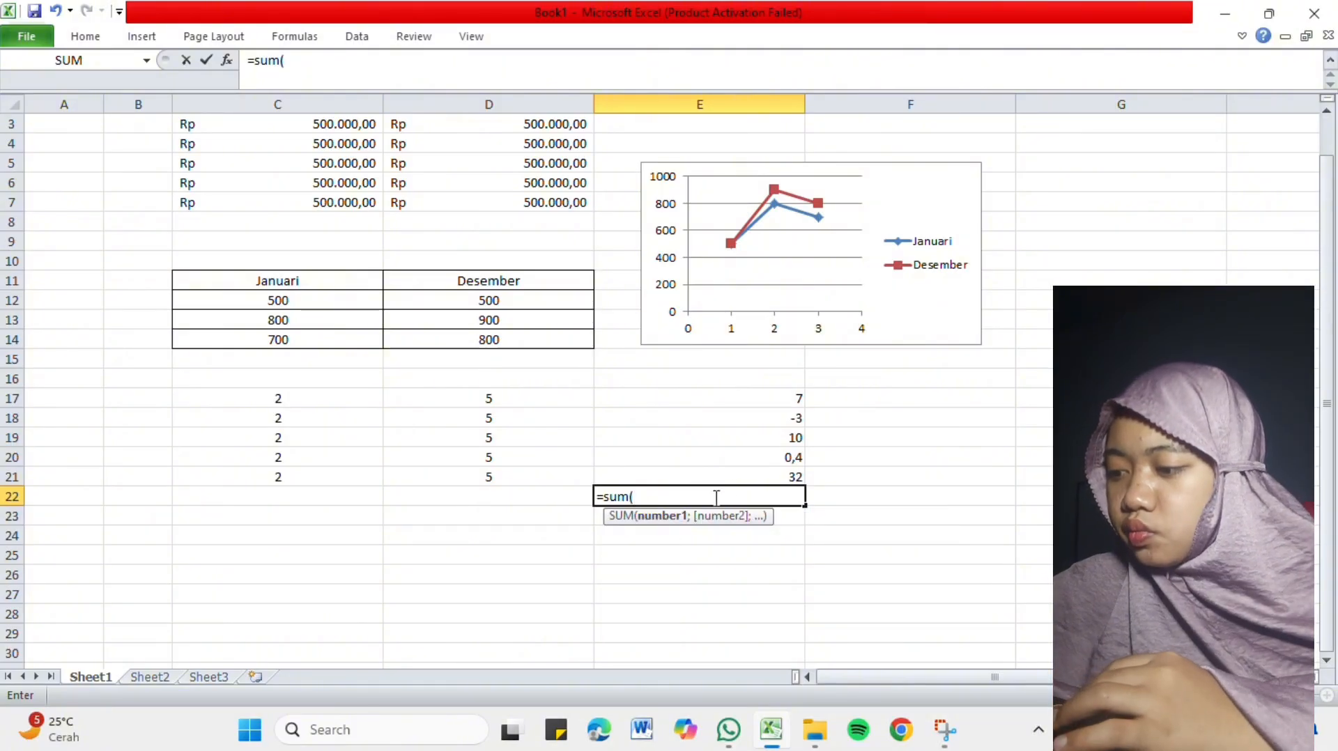
drag(745, 397, 752, 476)
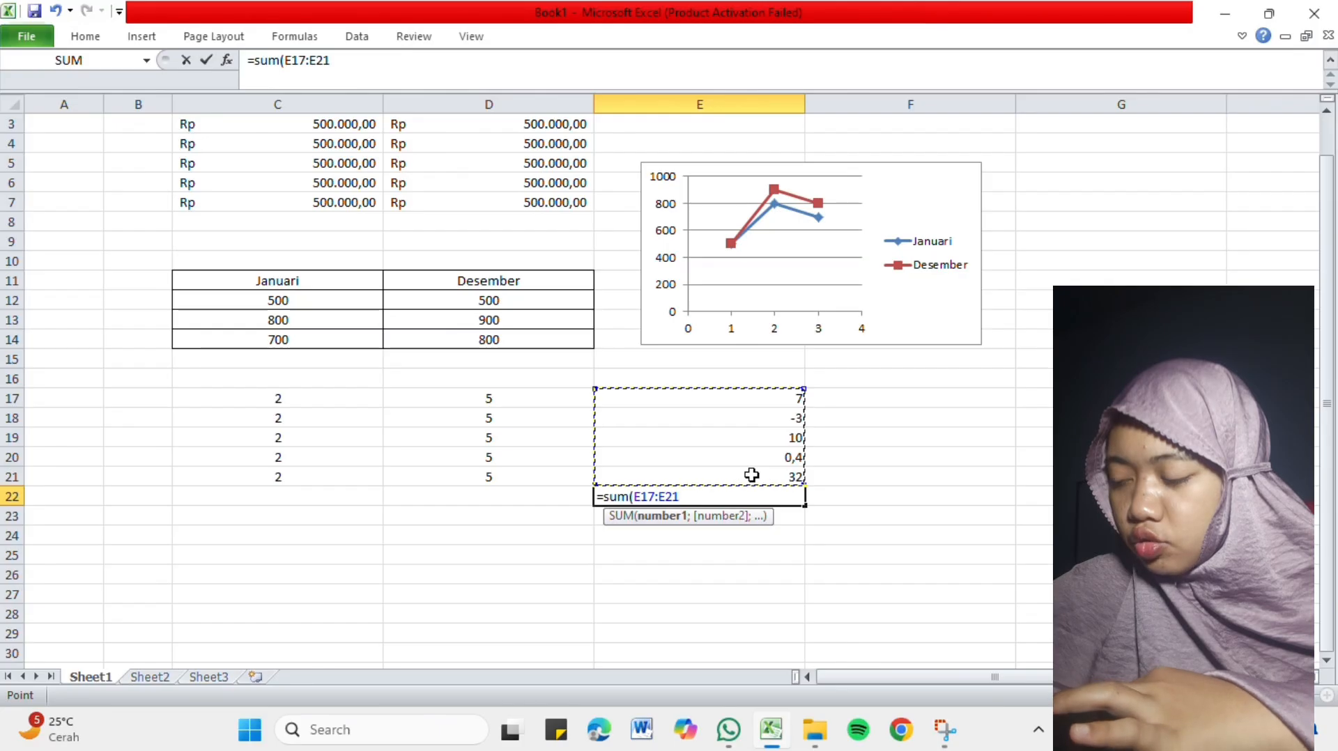
key(Return)
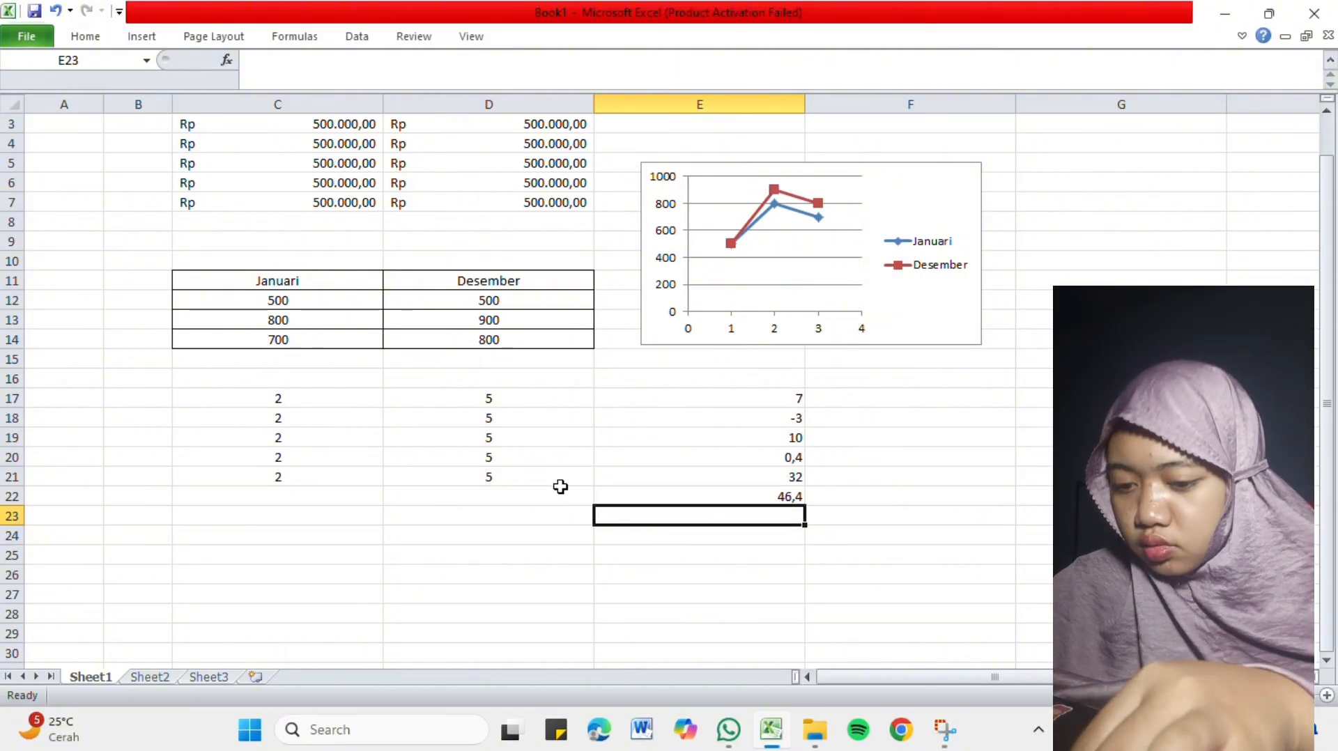
Find the largest of the results E17:E21 in cell E23 with the MAX function.
text(=)
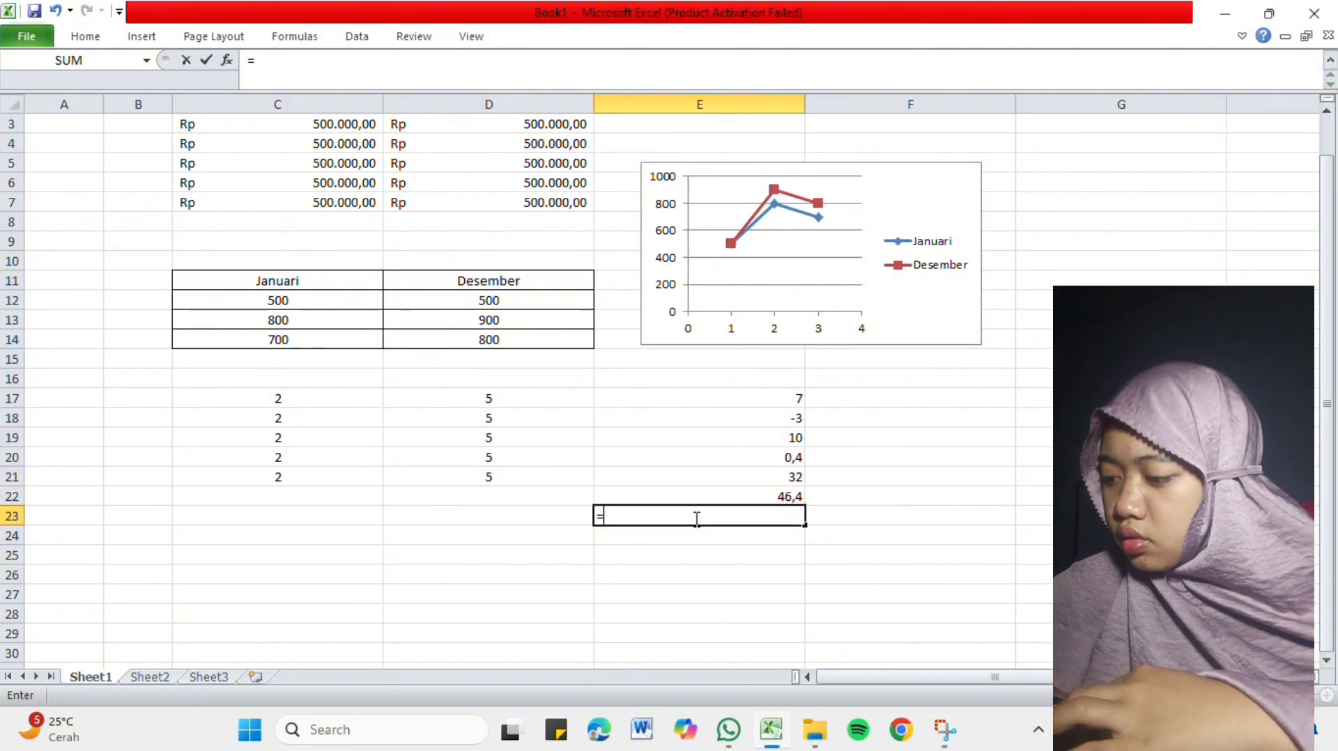
text(max()
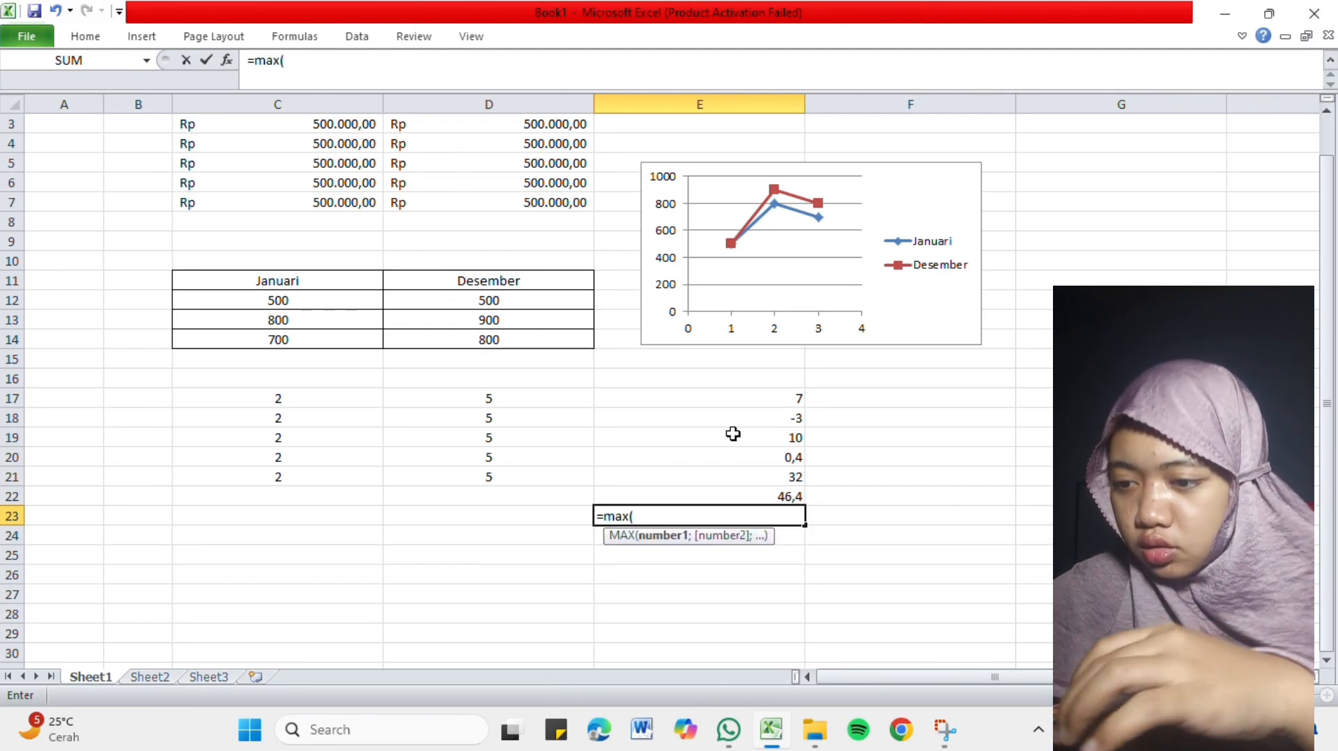
drag(751, 404, 746, 474)
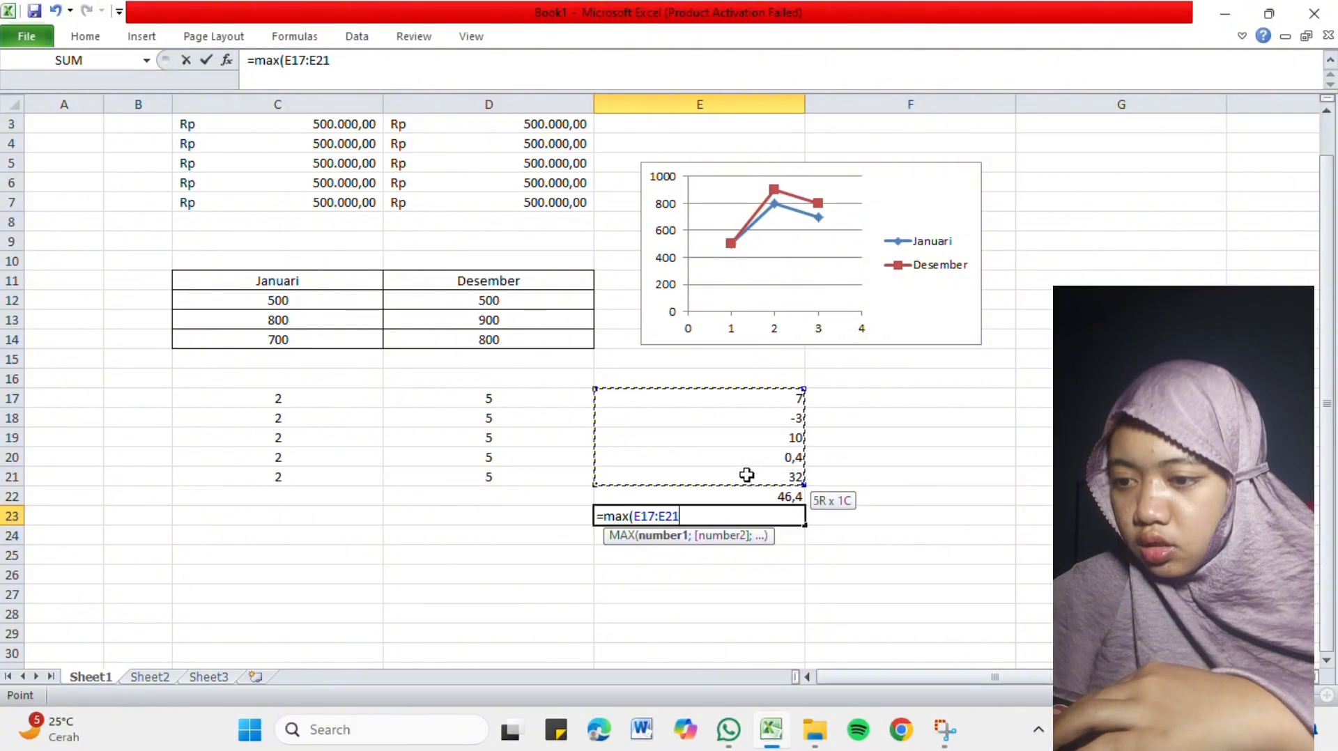
key(Return)
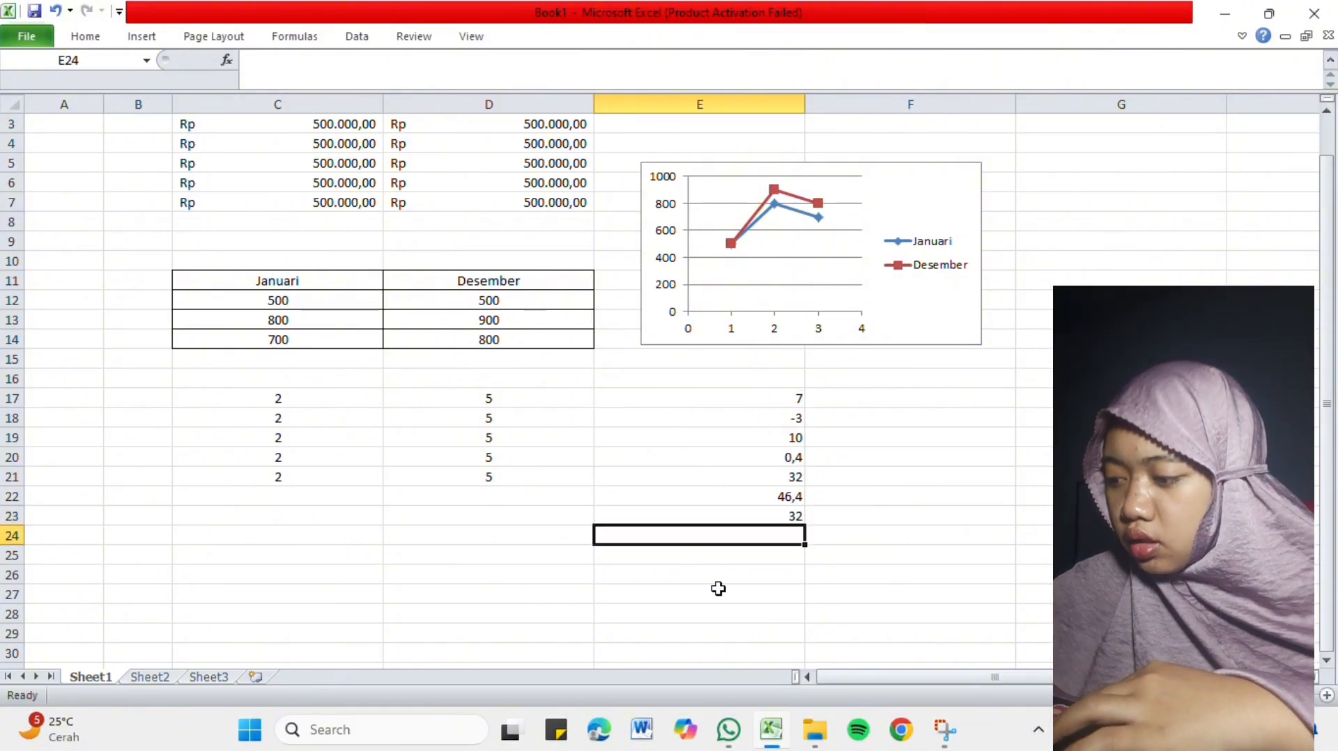
Find the smallest of the results E17:E21 in cell E24 with the MIN function.
text(=m)
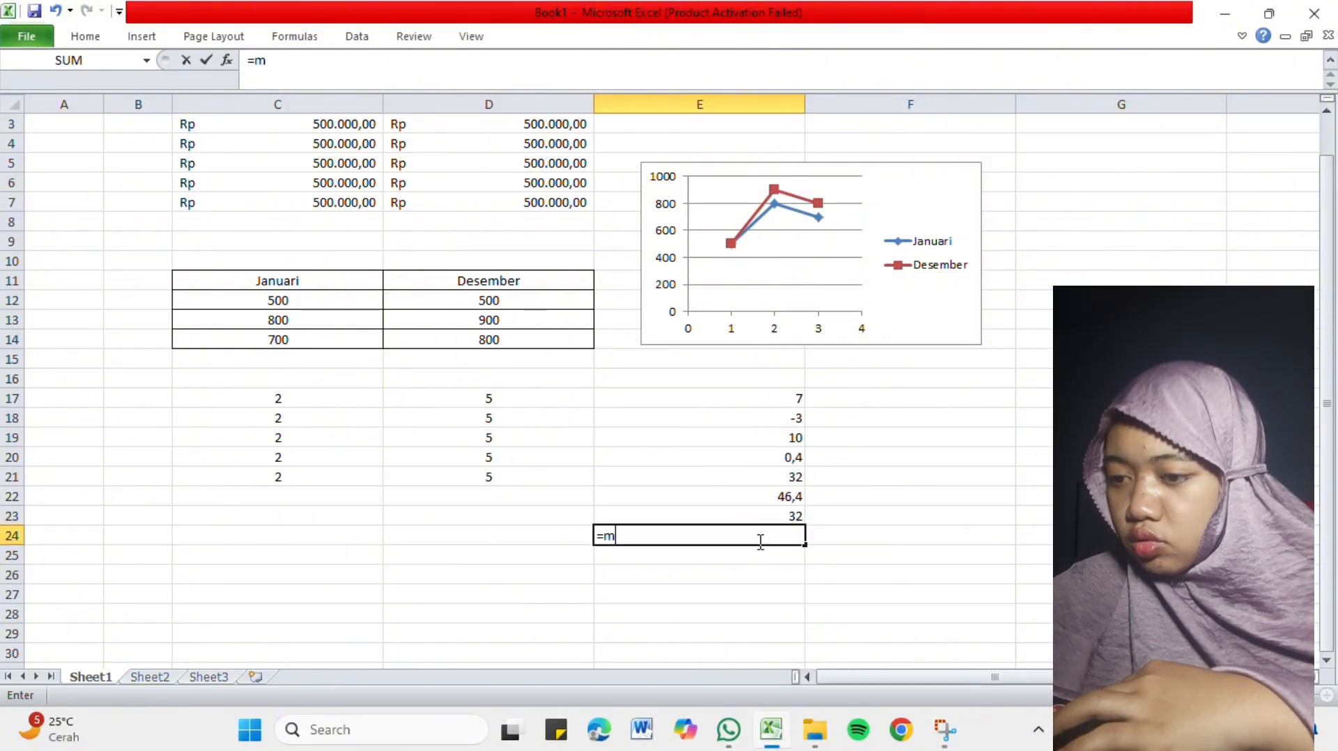
text(in)
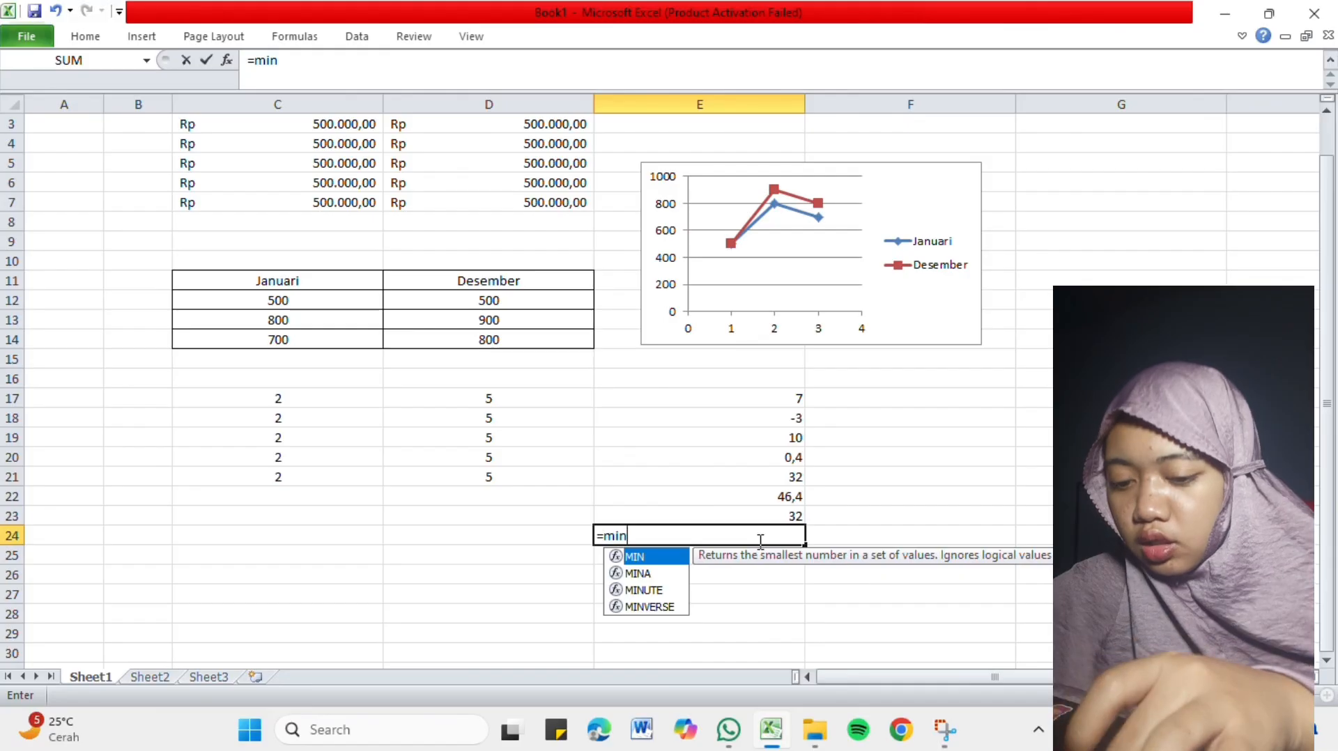
text(()
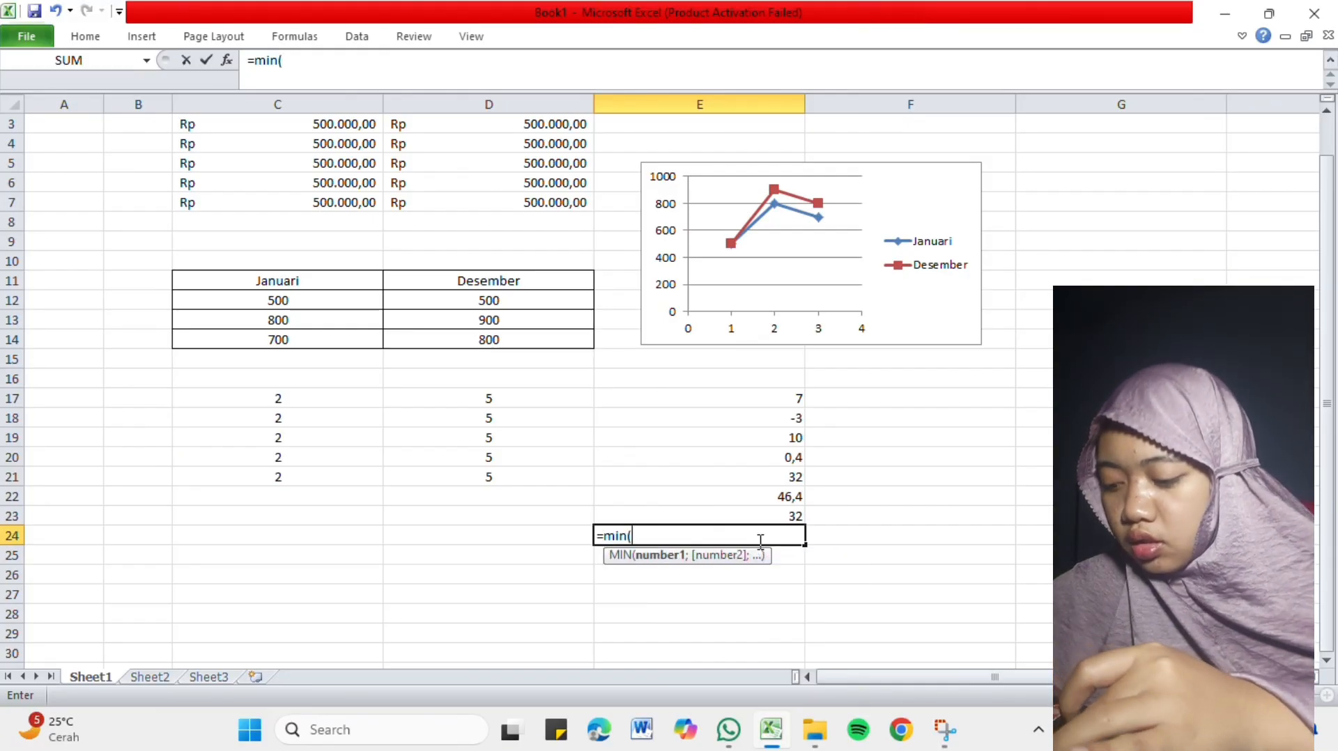
drag(805, 391, 777, 484)
key(Return)
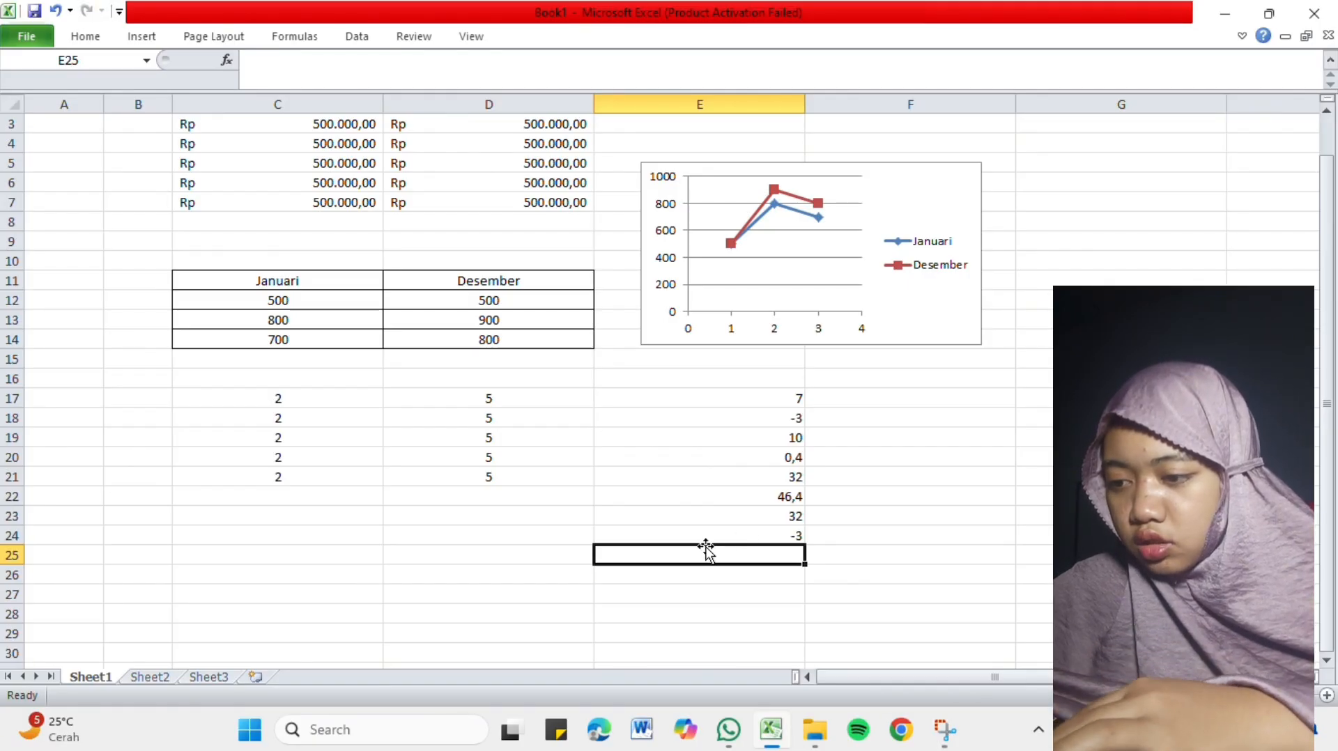
click(529, 520)
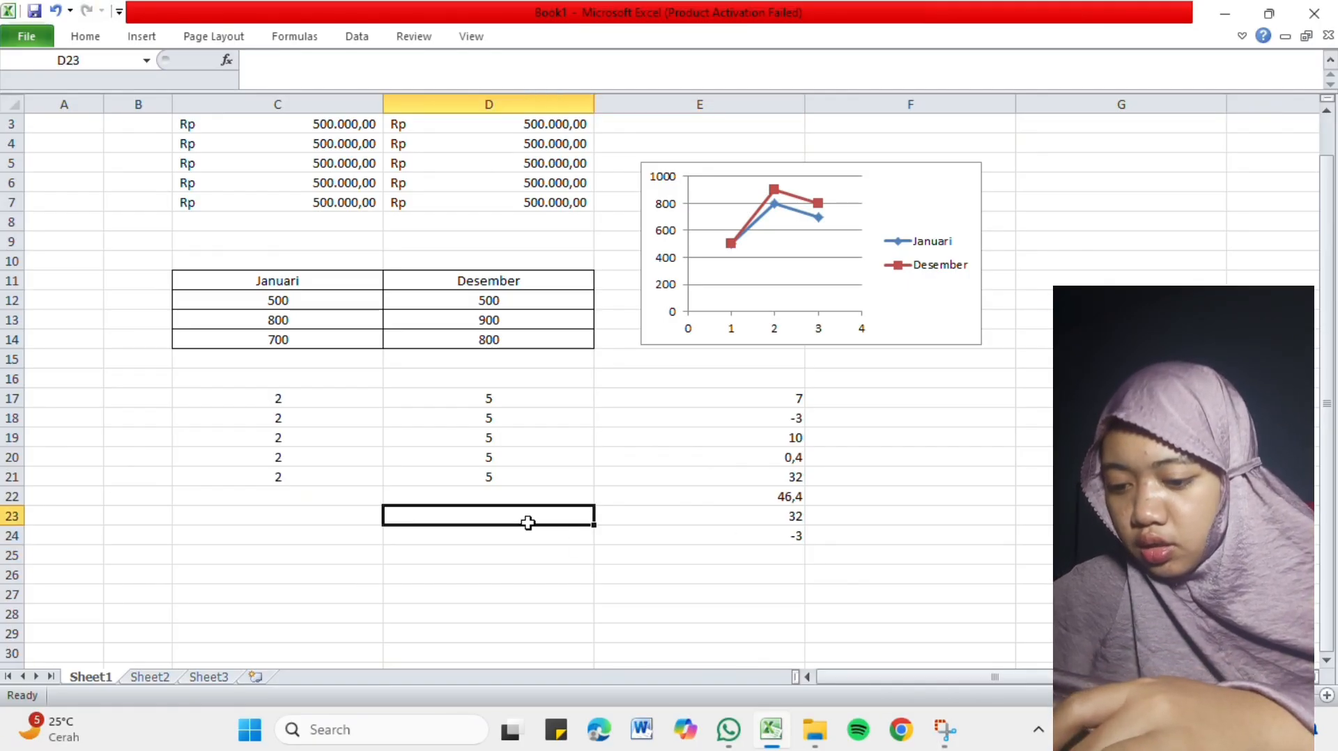
drag(638, 396, 634, 472)
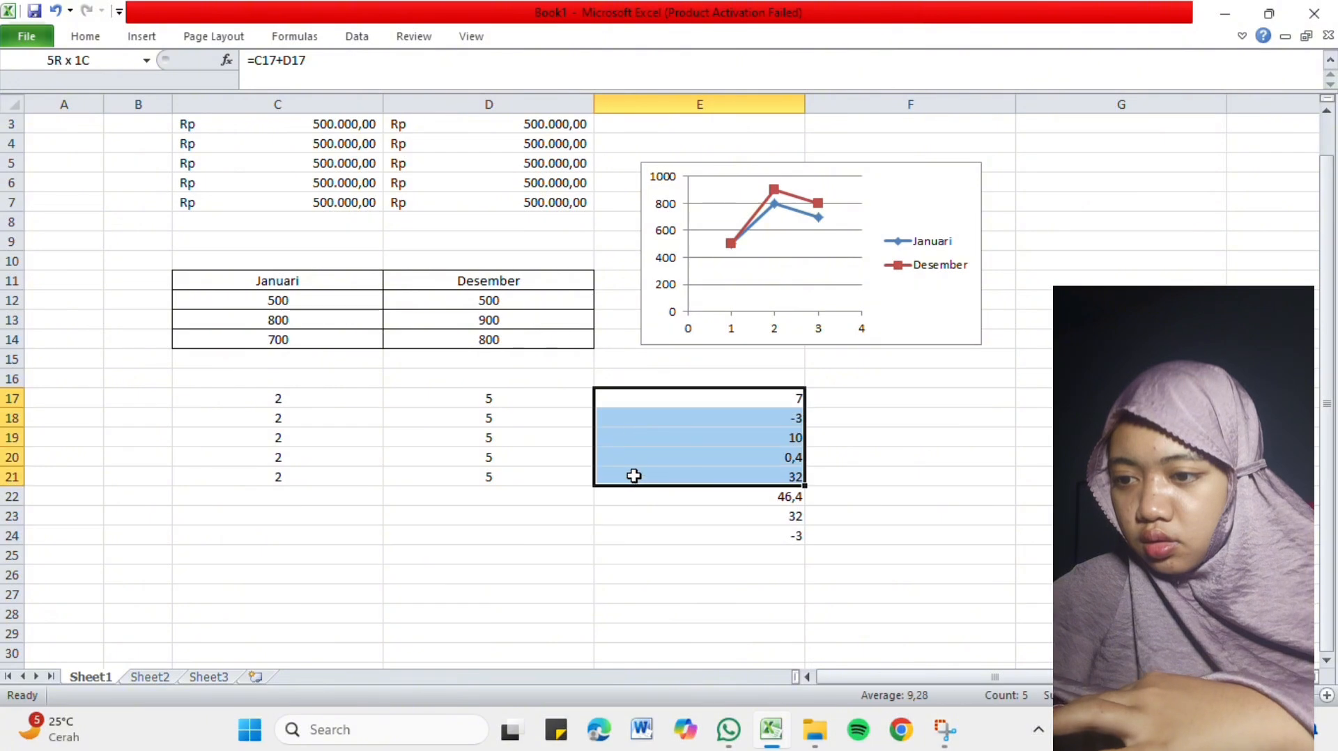
drag(639, 398, 624, 429)
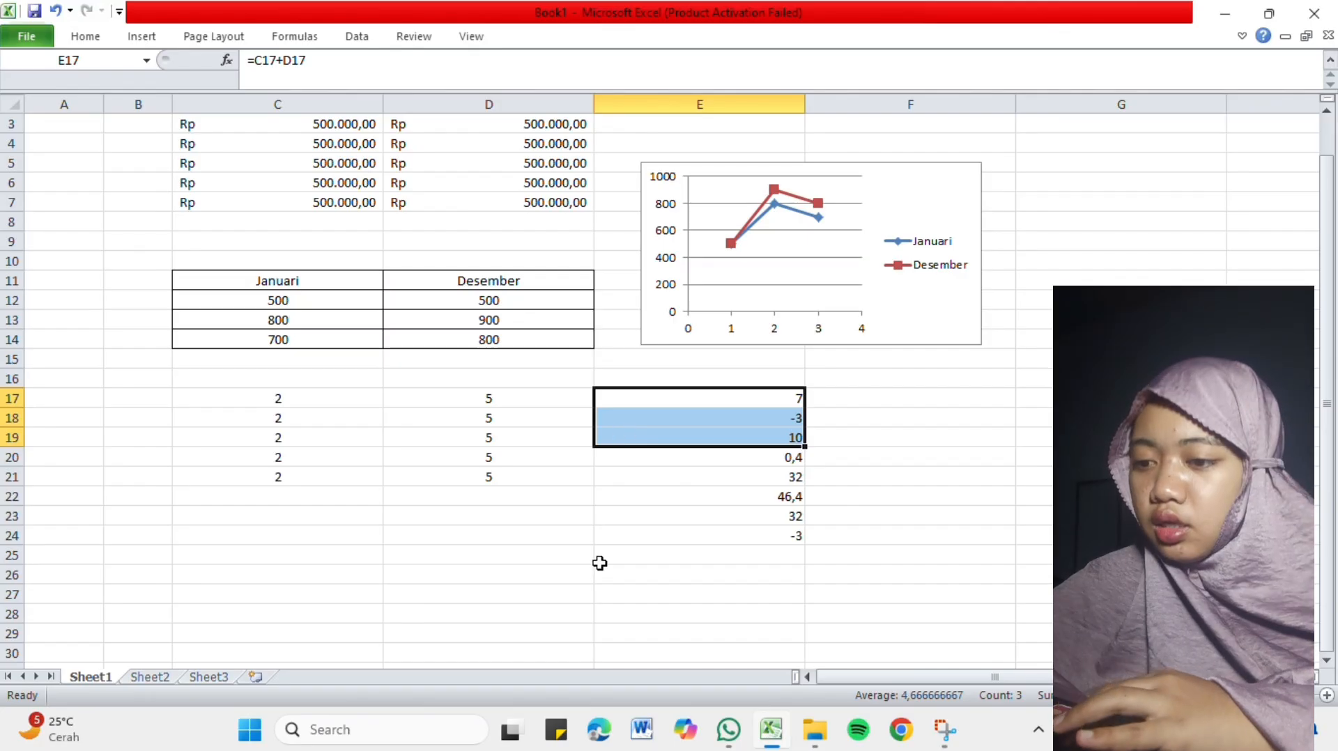
Add C17 and D17 in parentheses and multiply by C18 in cell D23 with the formula =(C17+D17)*C18.
click(550, 525)
text(=)
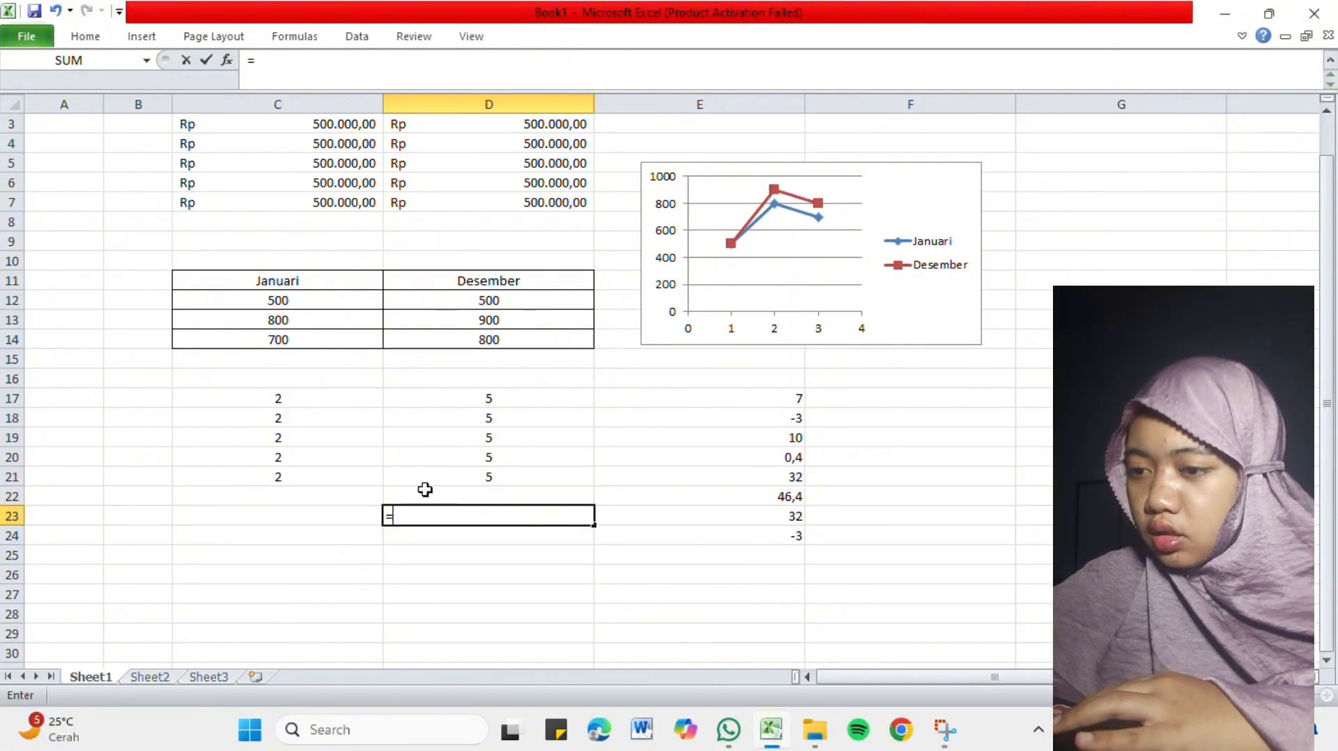
click(329, 399)
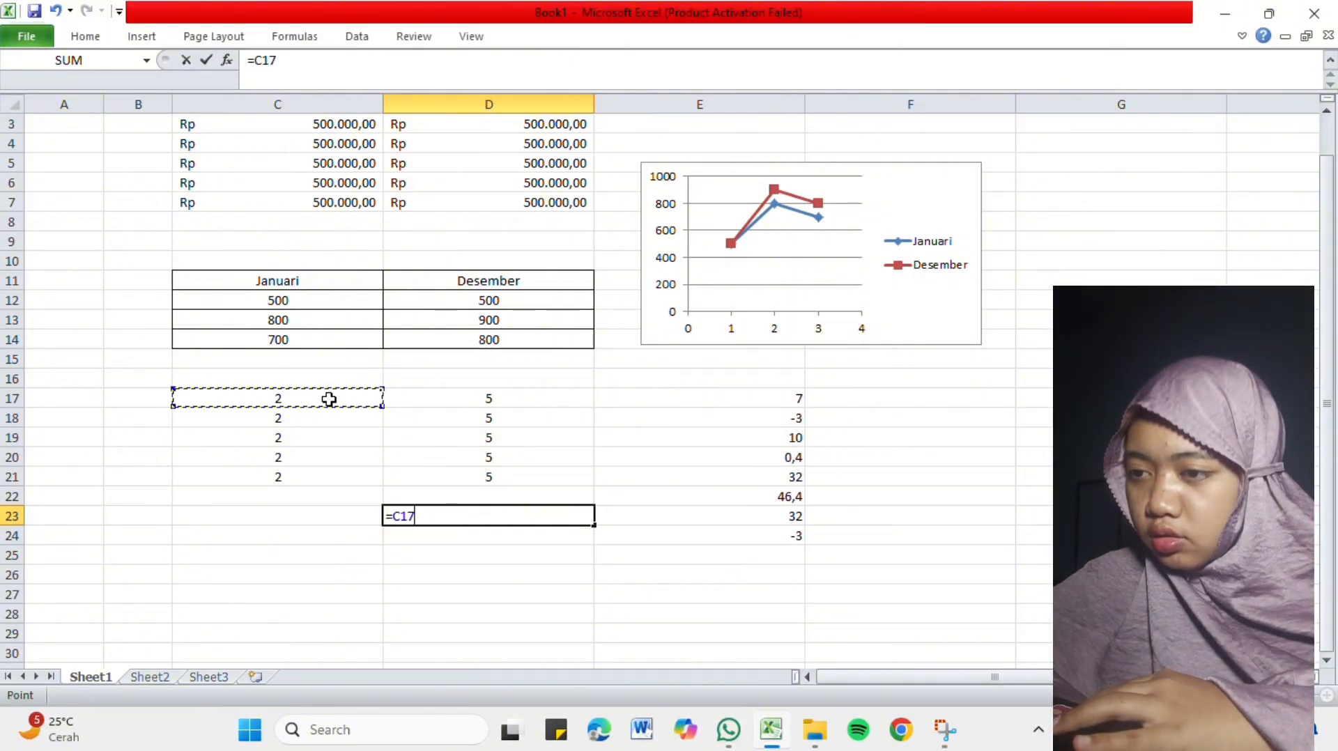
key(BackSpace)
key(BackSpace)
key(BackSpace)
text(()
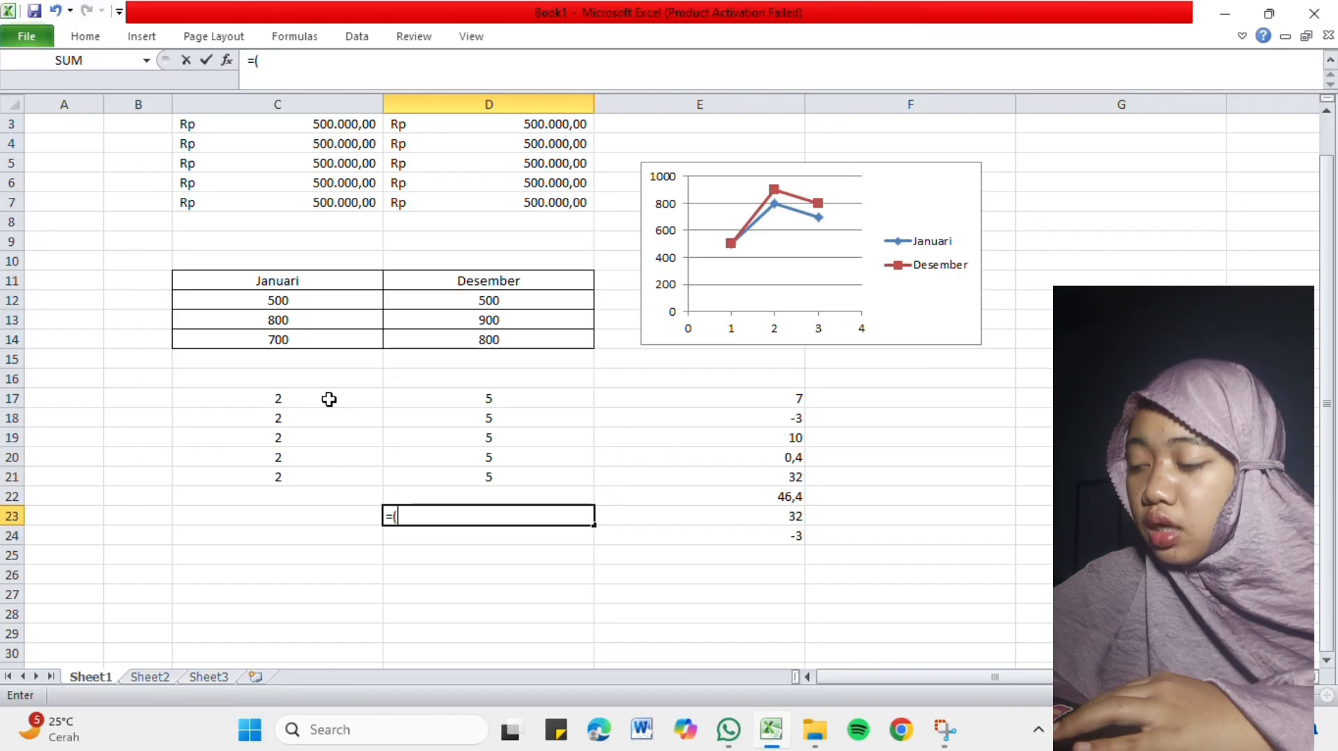
click(335, 398)
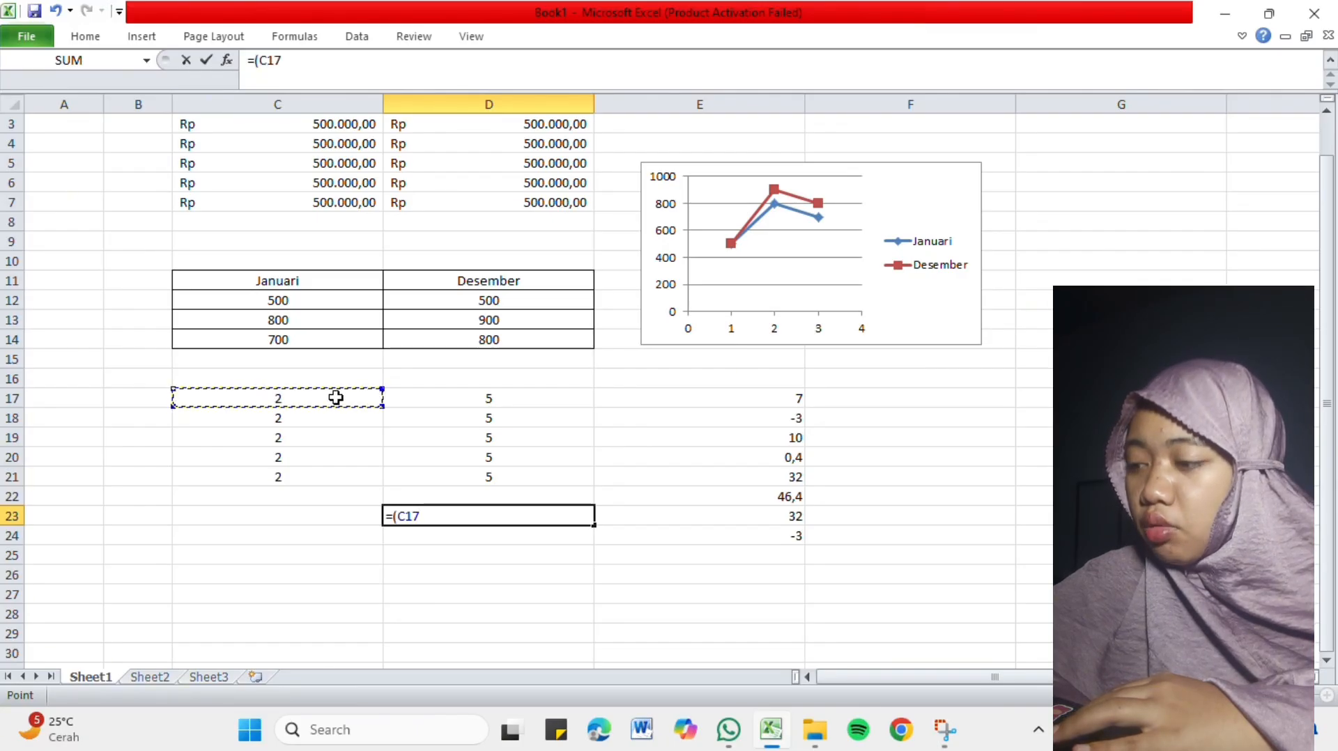
text(+)
click(448, 399)
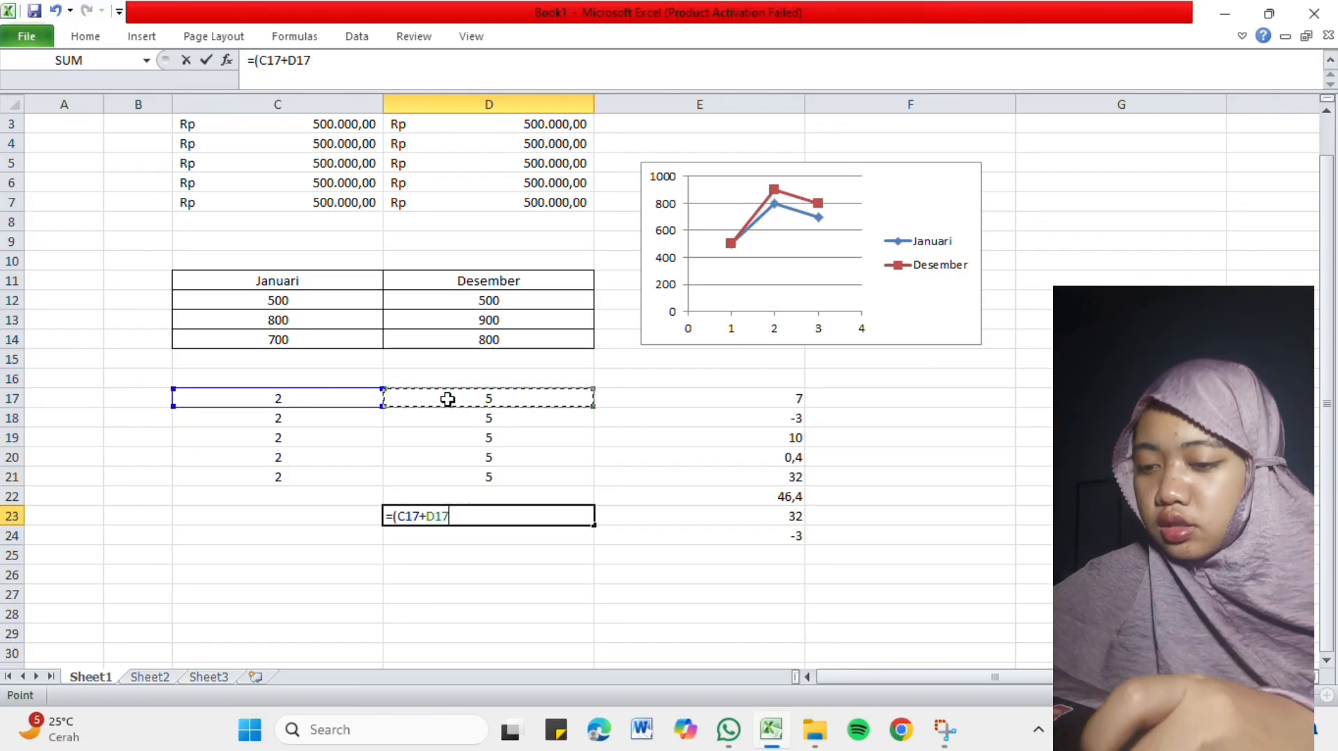
text())
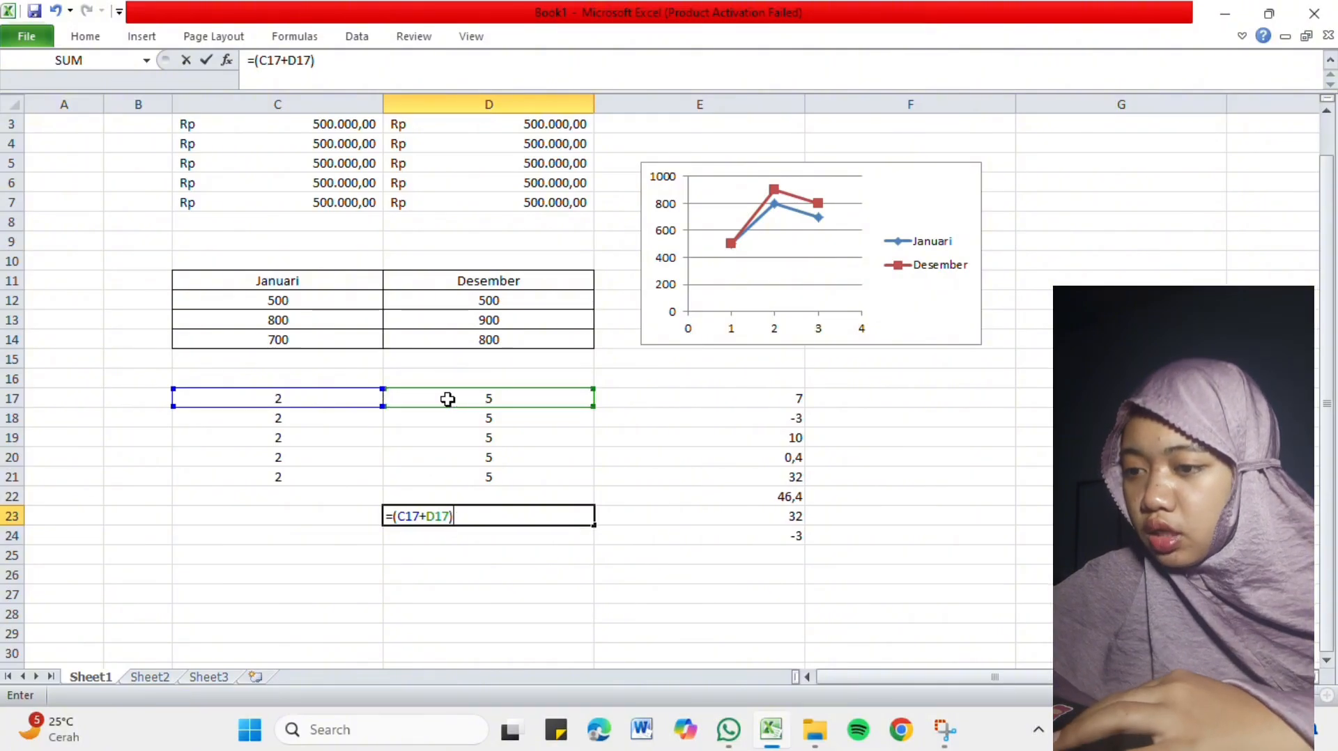
text(*)
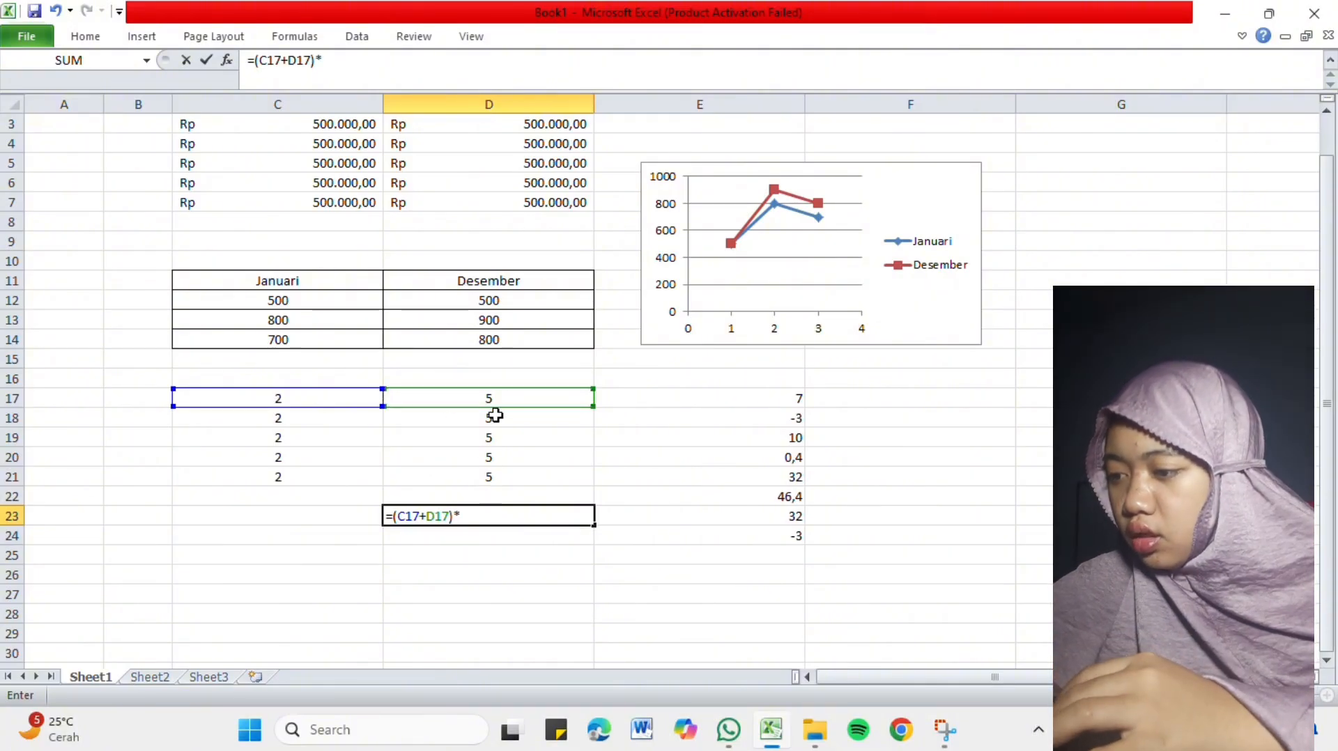
click(348, 423)
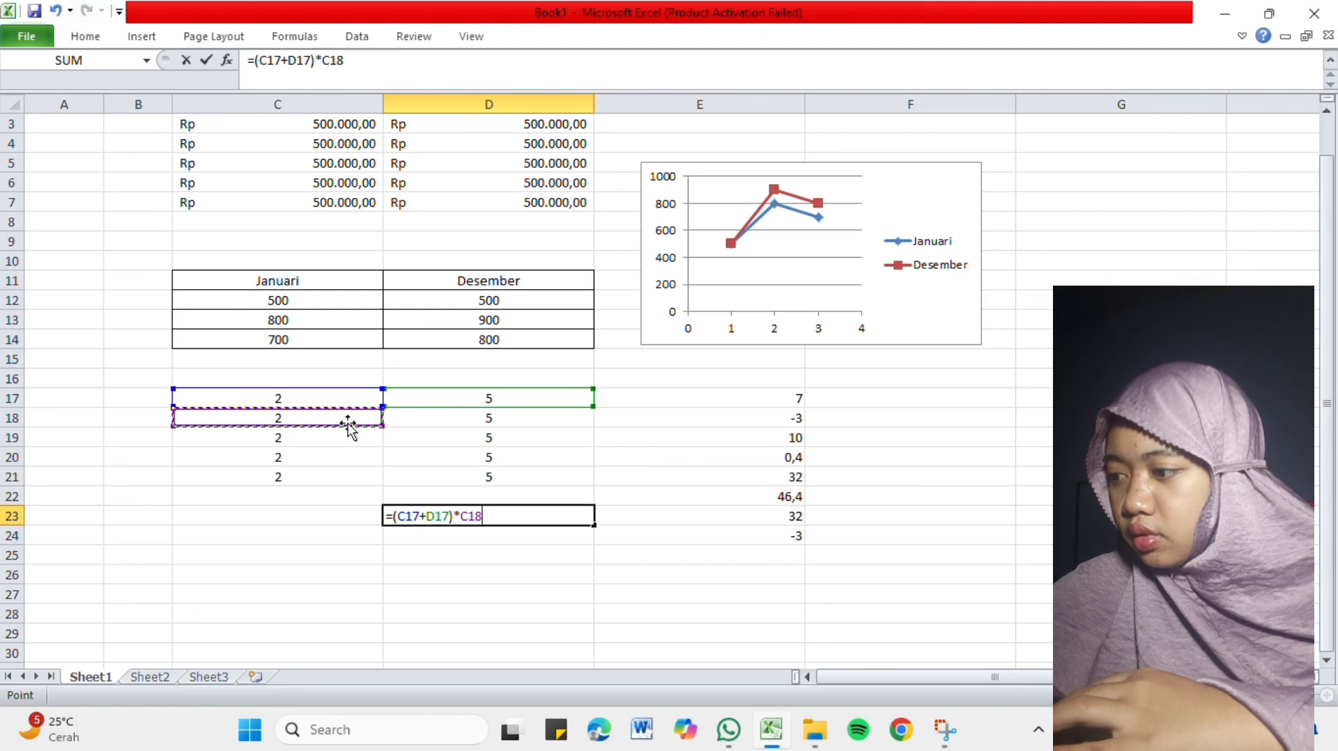
key(Return)
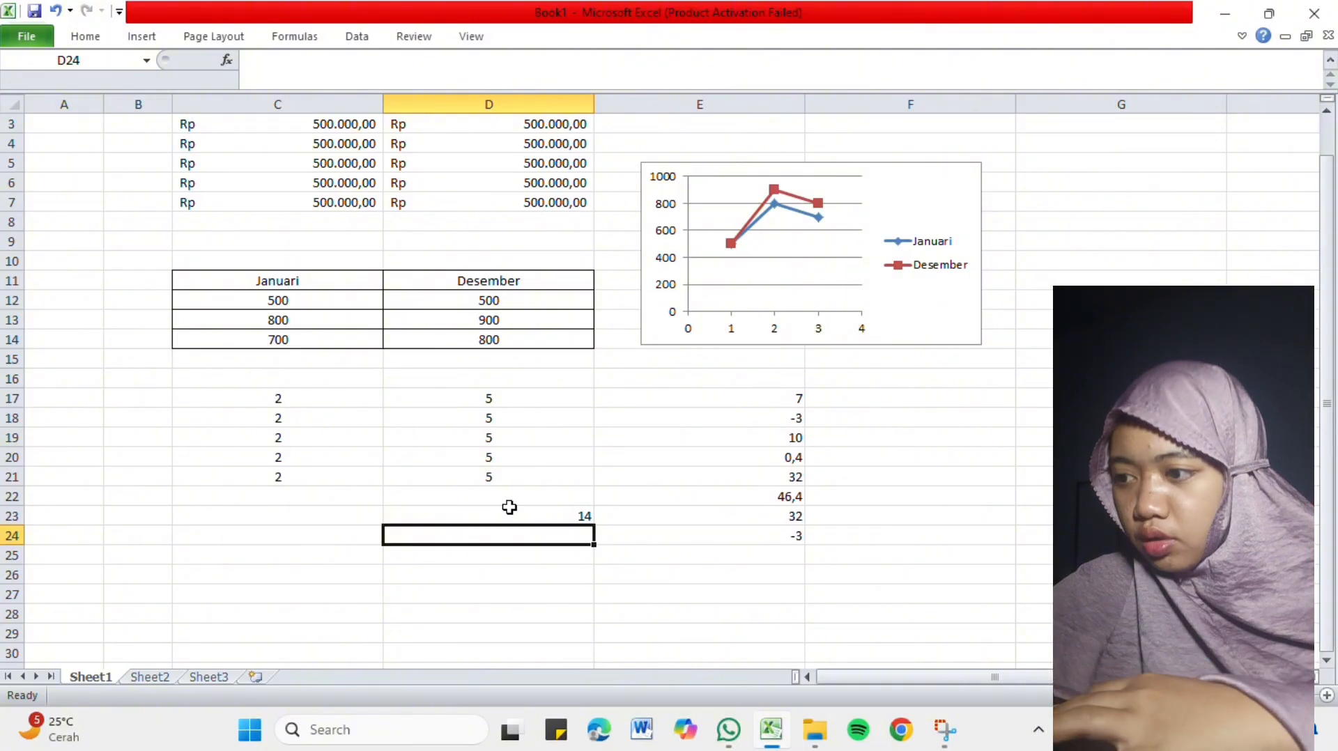
Try to reference a whole cell range in cell D24 with the formula =C17:C21.
click(493, 398)
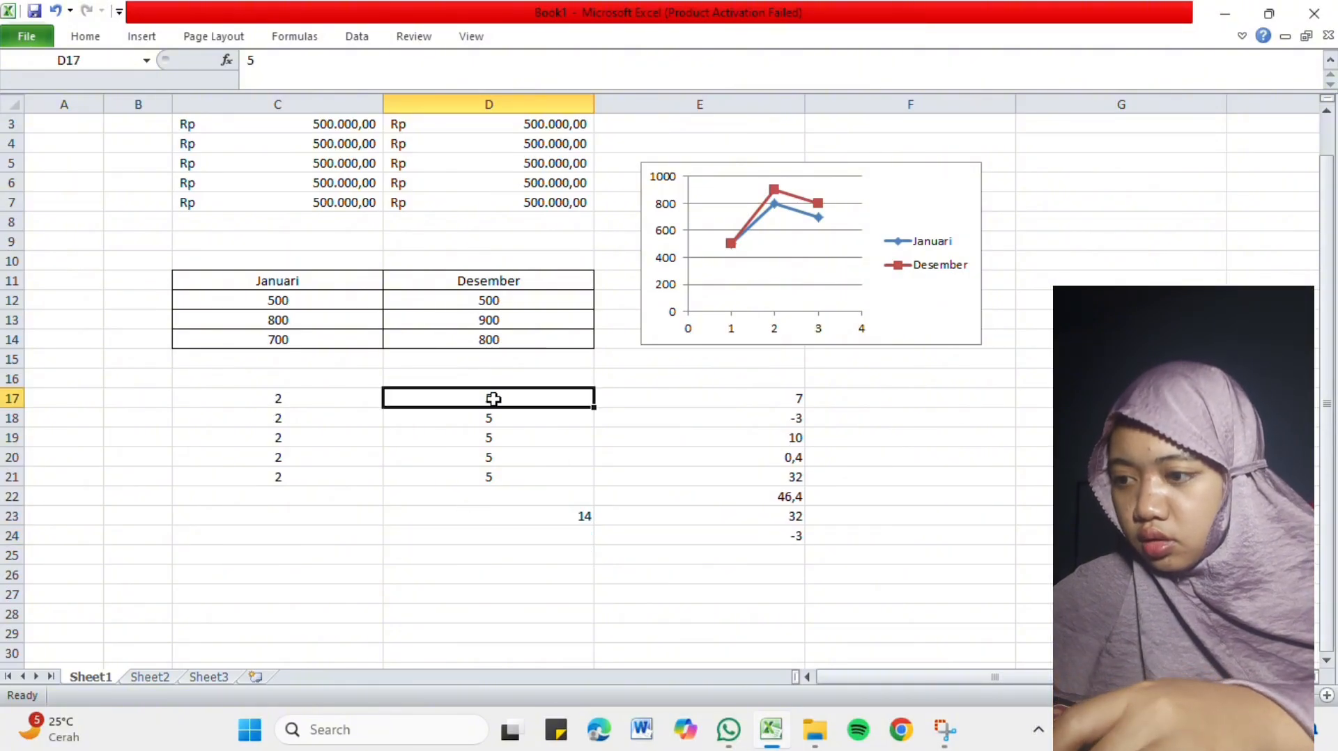
double_click(493, 536)
text(=)
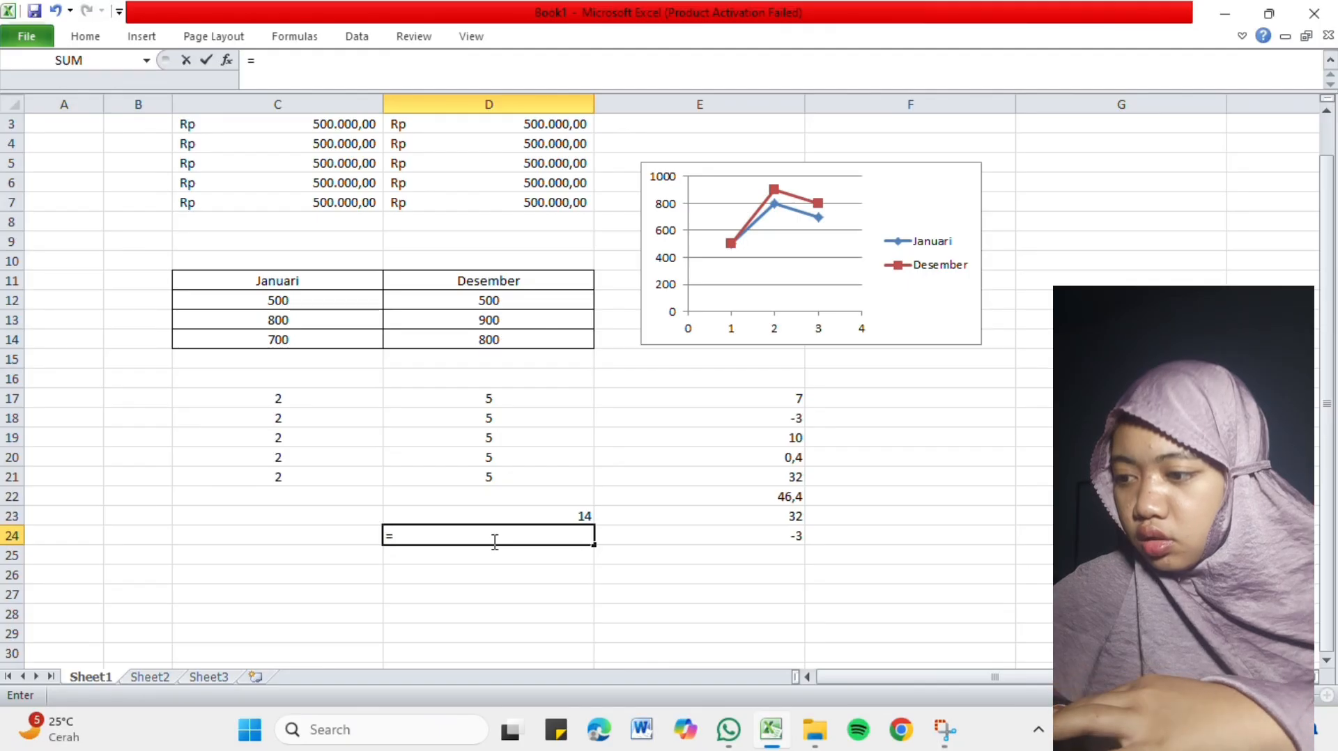
click(346, 398)
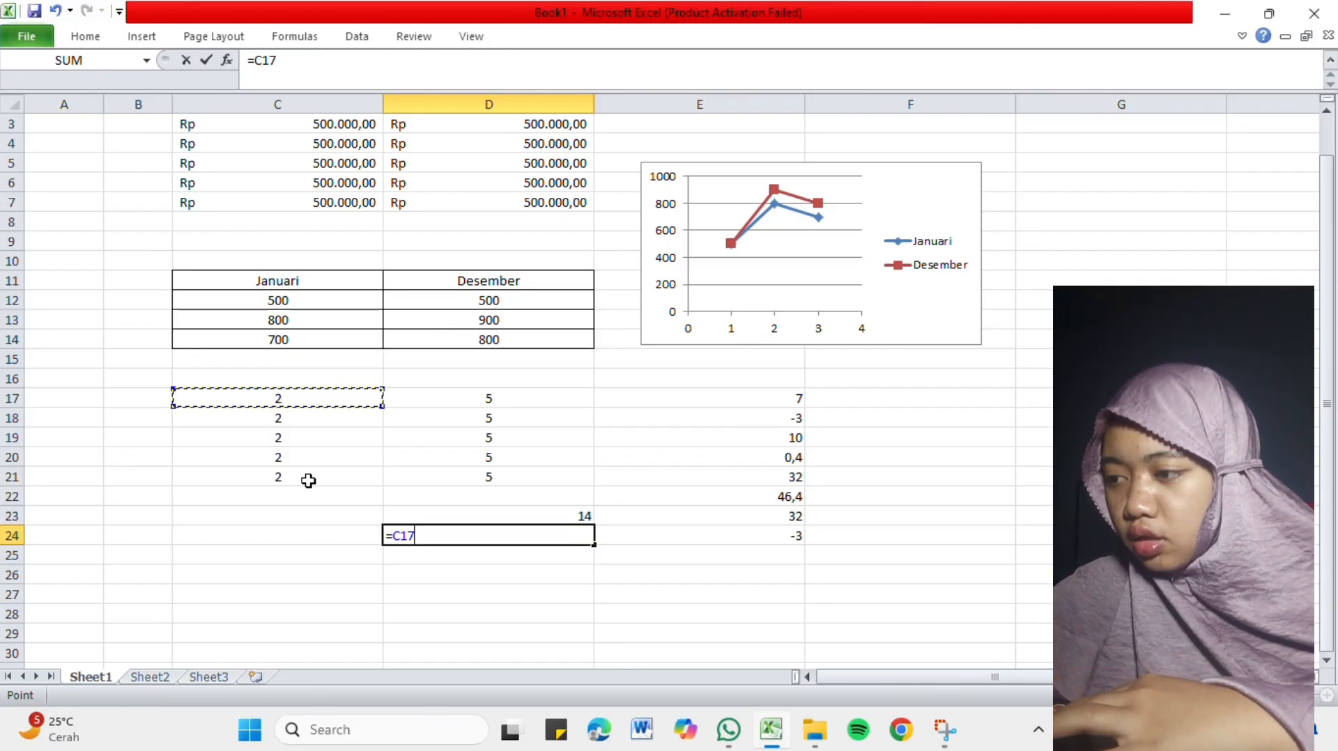
key(F8)
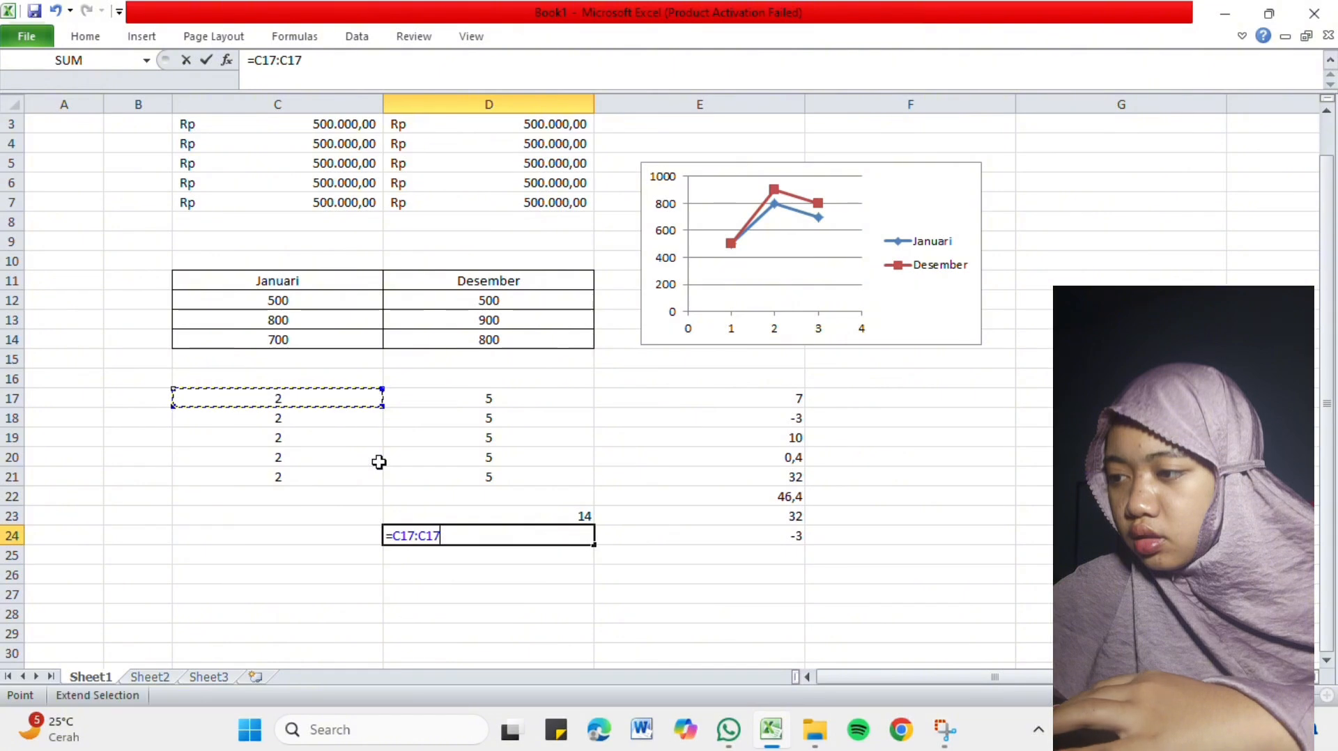
click(351, 428)
click(350, 473)
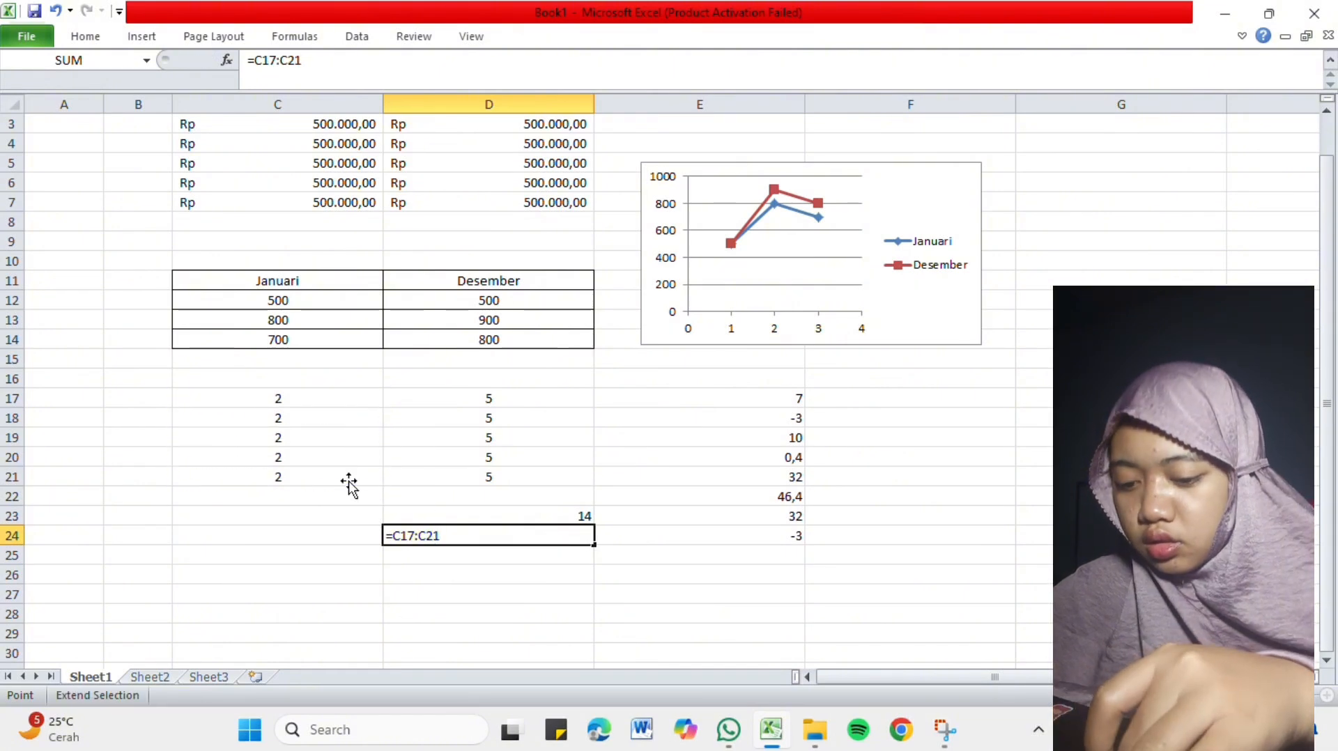
key(Return)
Clear the range formula from cell D24.
click(440, 537)
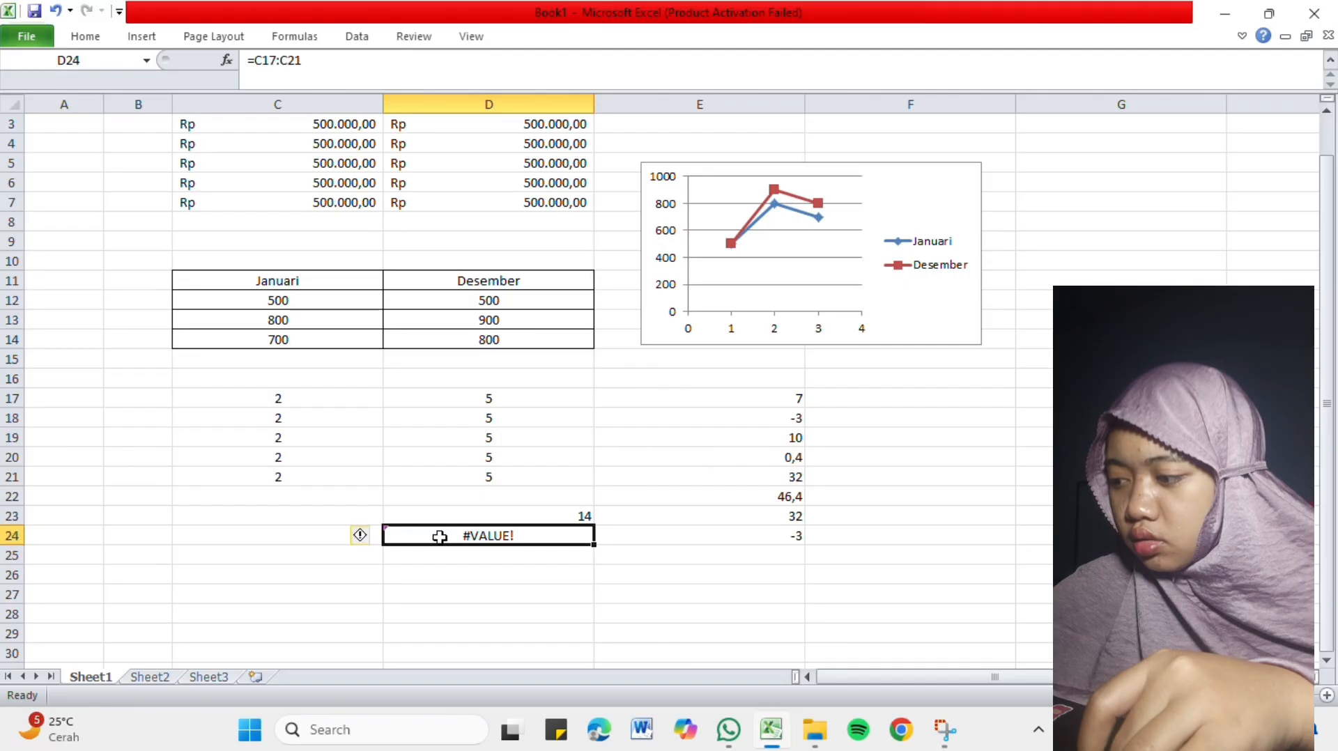
double_click(441, 537)
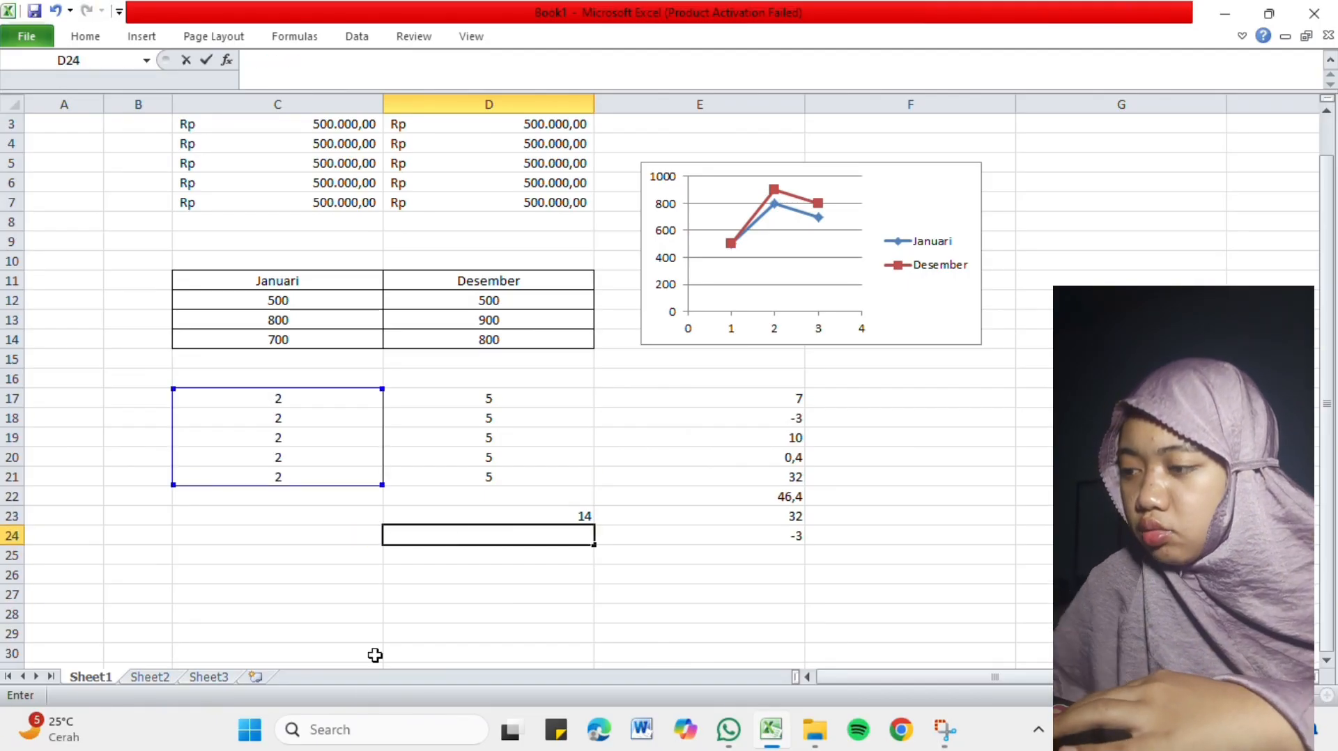
click(433, 589)
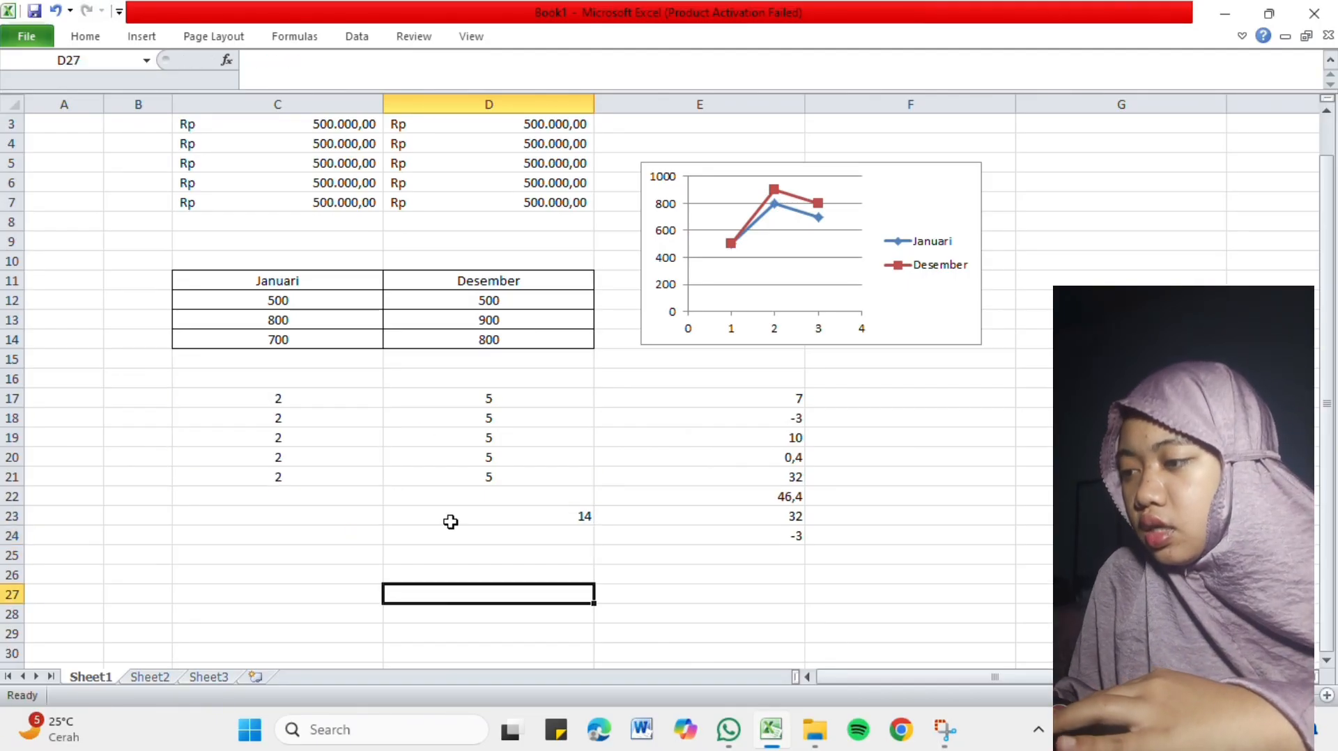
click(441, 541)
scroll(438, 545, down, 1)
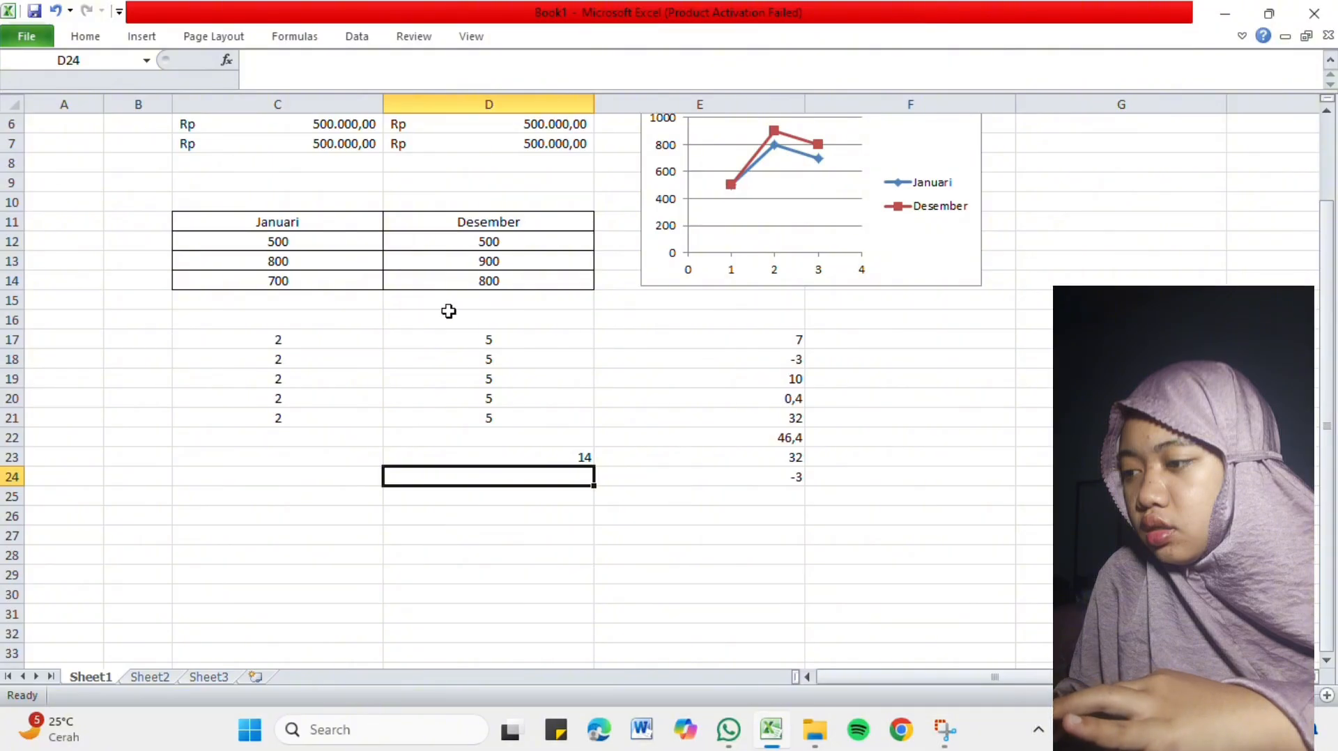
click(621, 523)
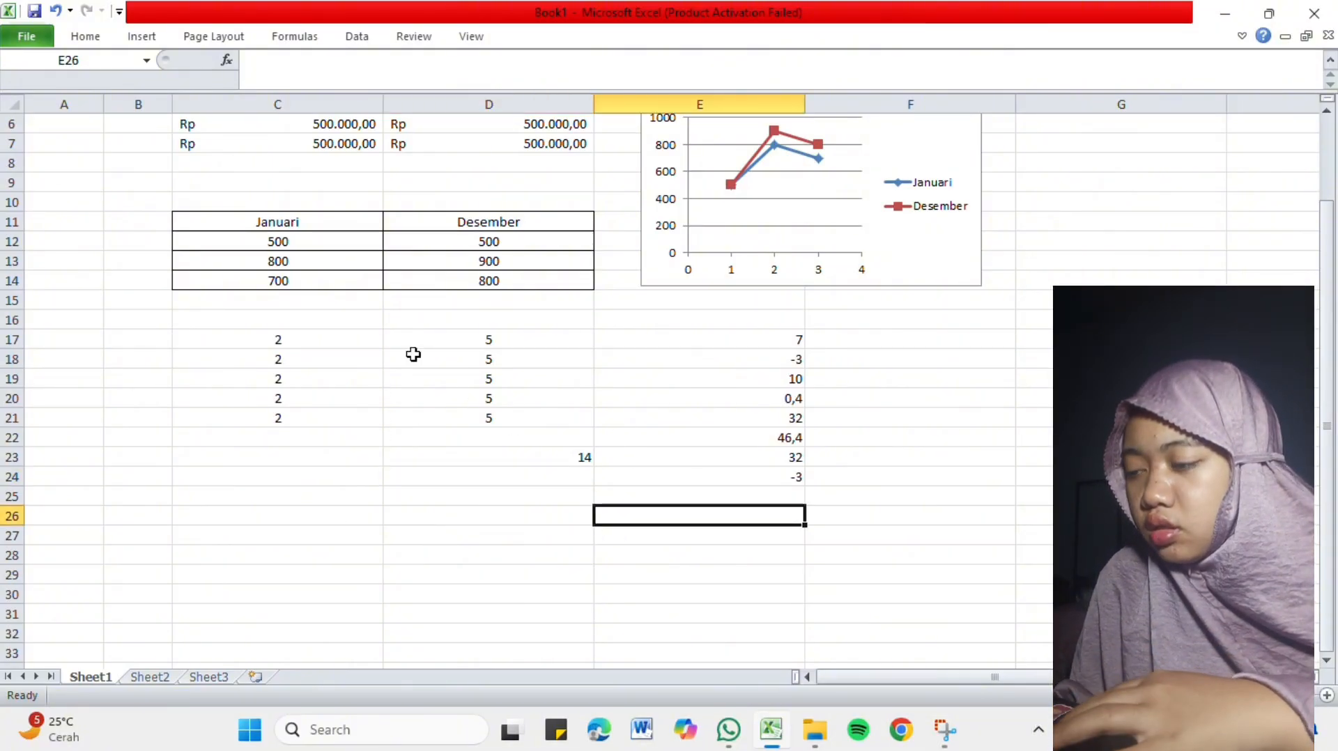
scroll(218, 200, up, 2)
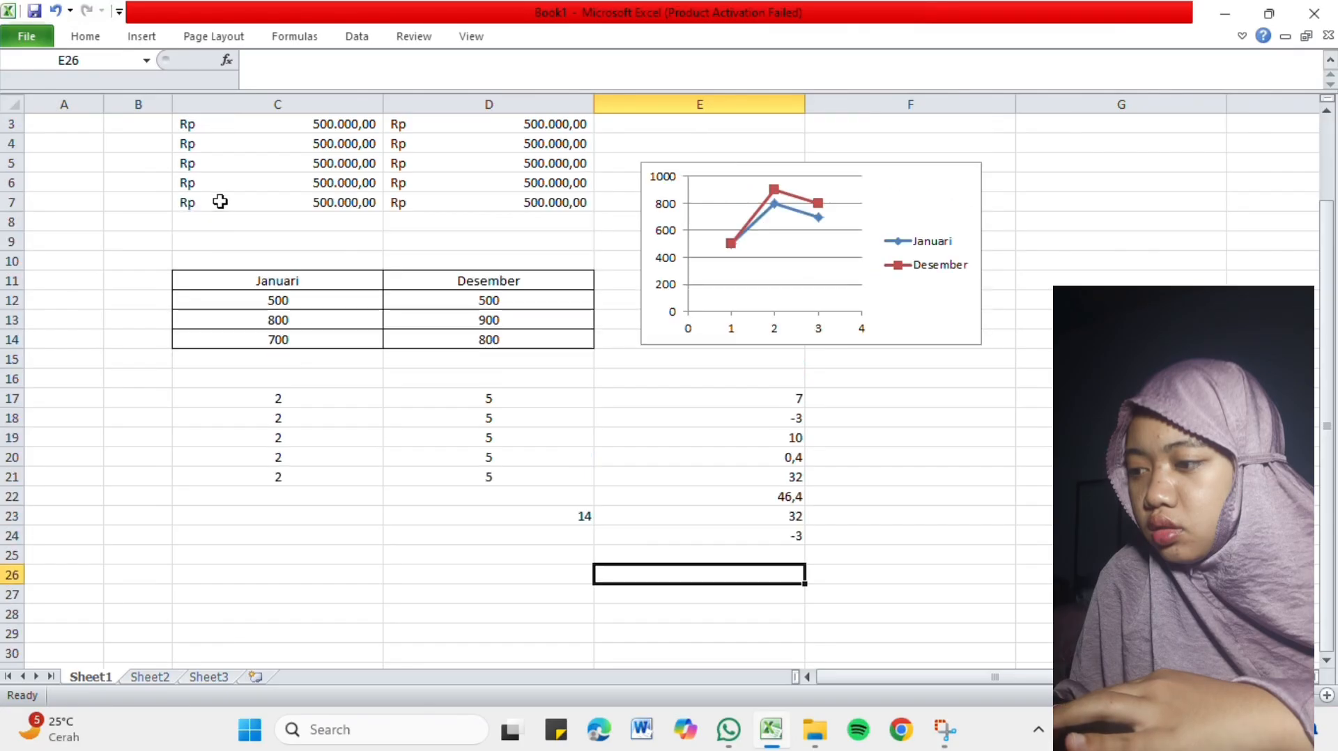
click(83, 42)
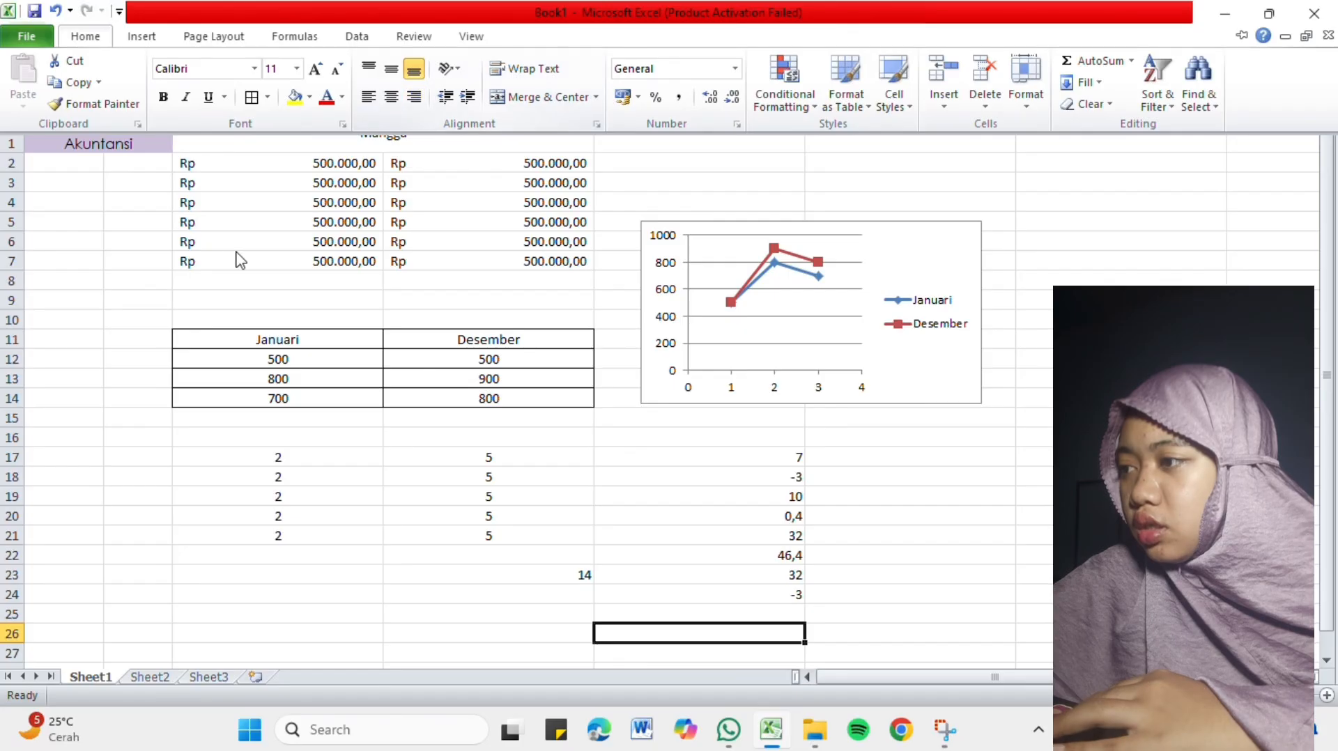
click(91, 162)
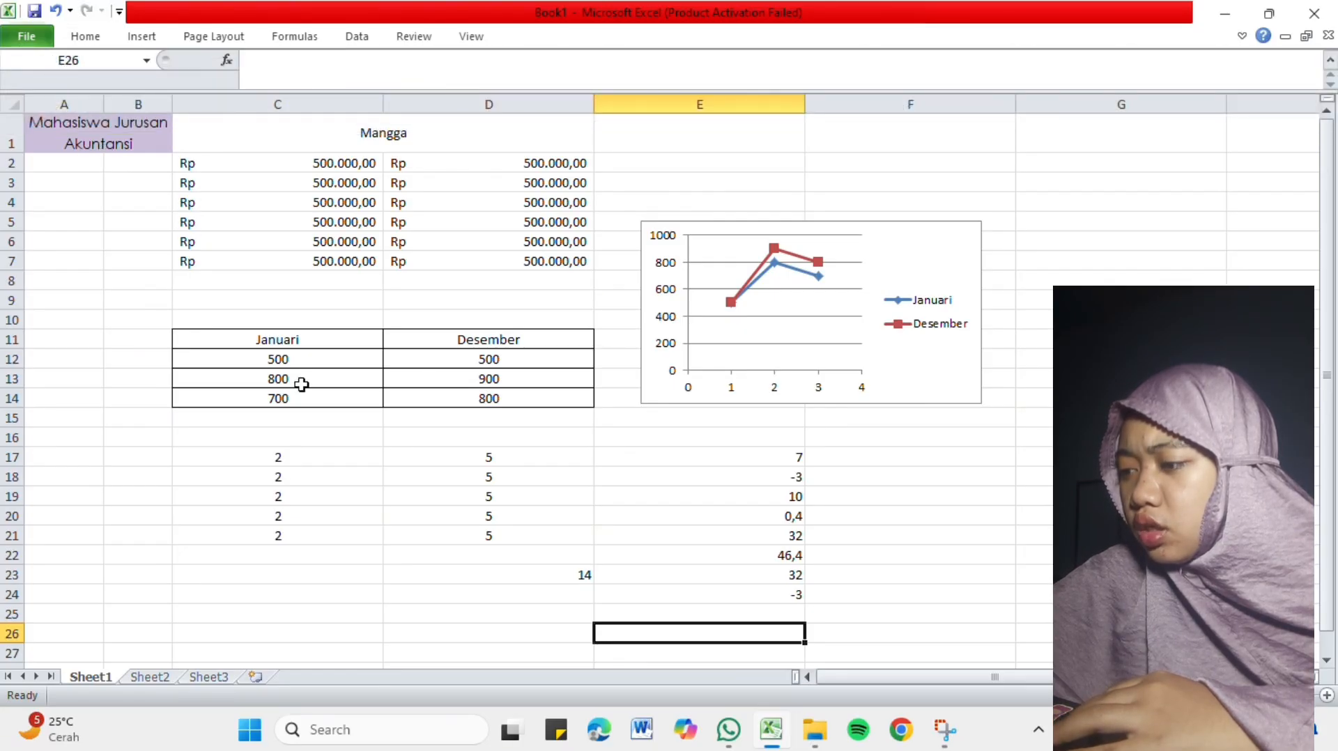
View the Sheet2 worksheet and switch to Sheet3.
click(160, 676)
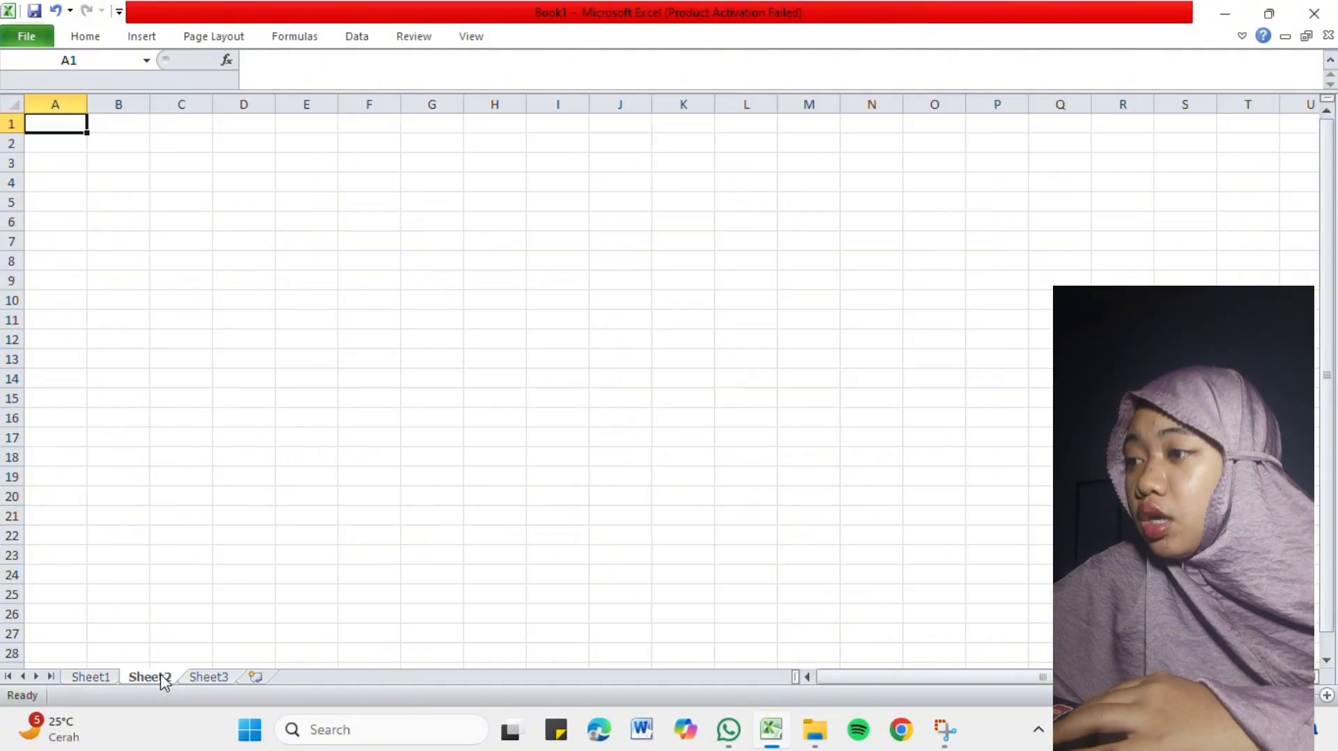
click(222, 680)
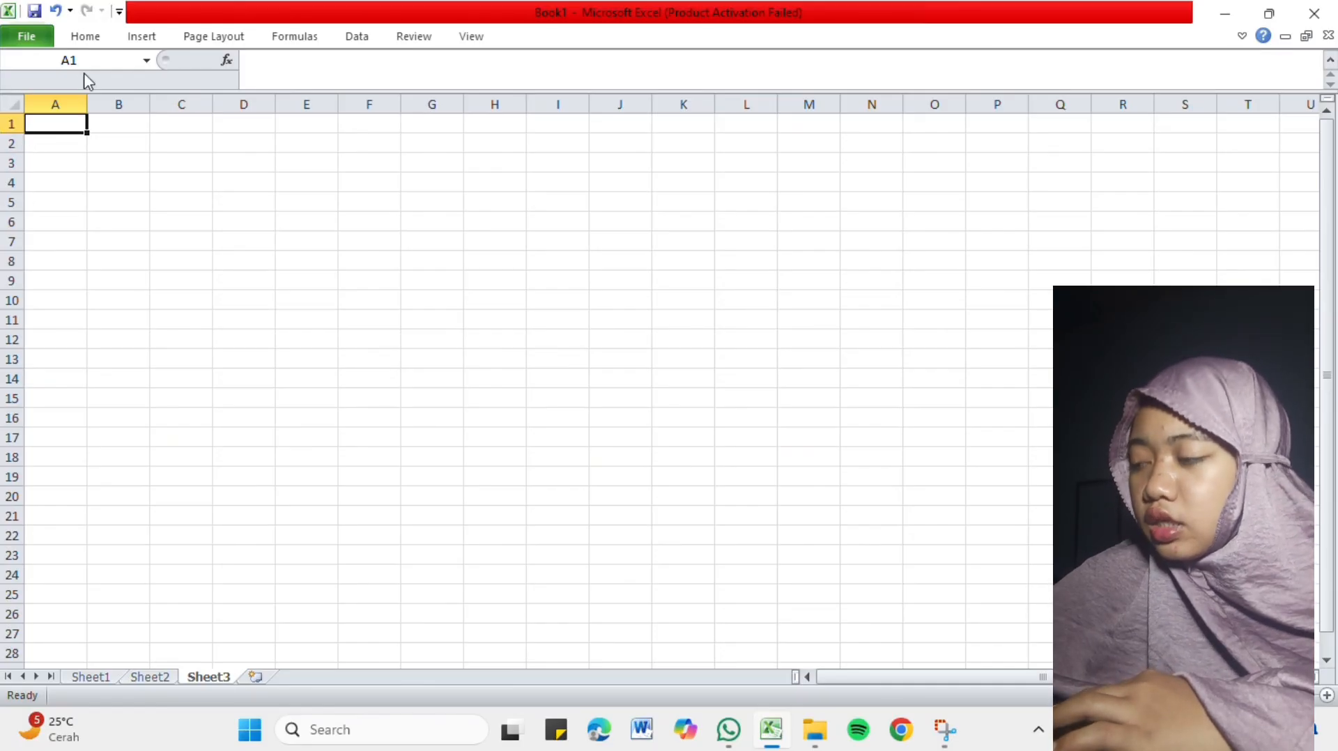
Look over the font and alignment formatting commands, widen column A slightly and undo the width change.
click(89, 37)
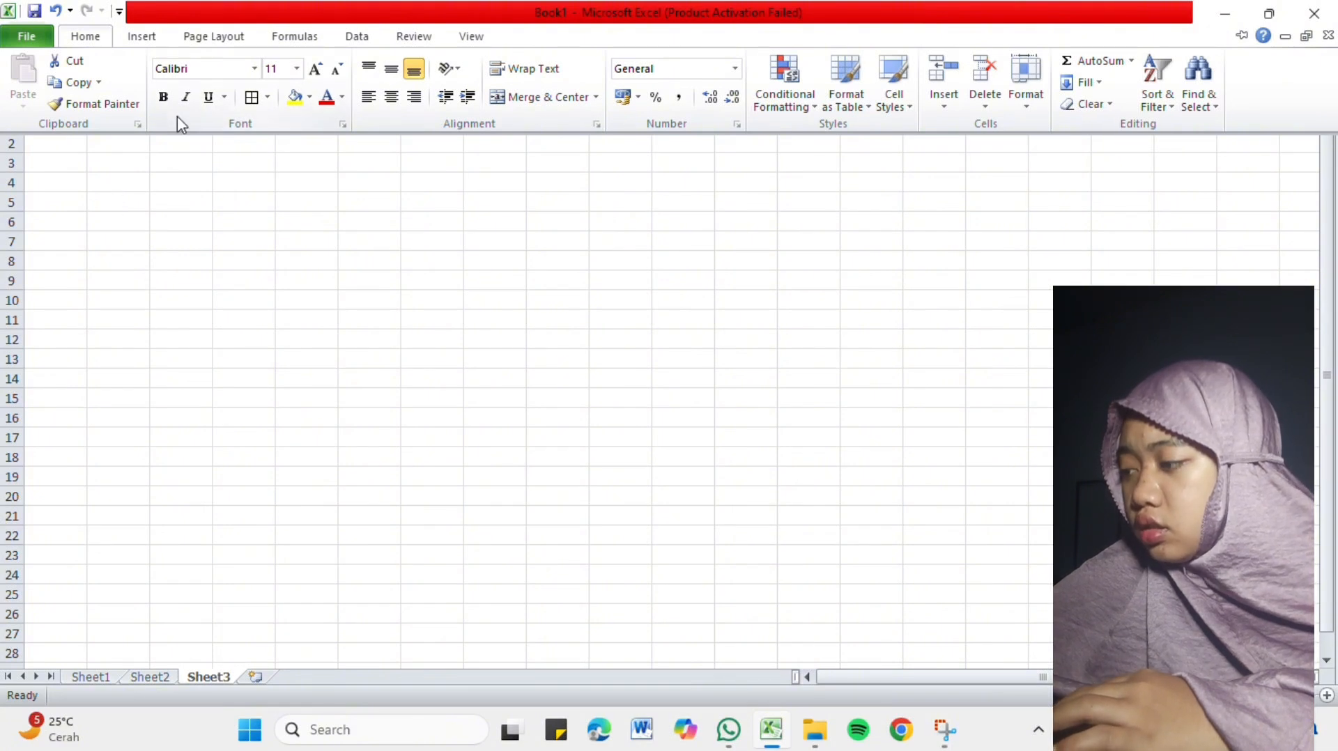
click(162, 169)
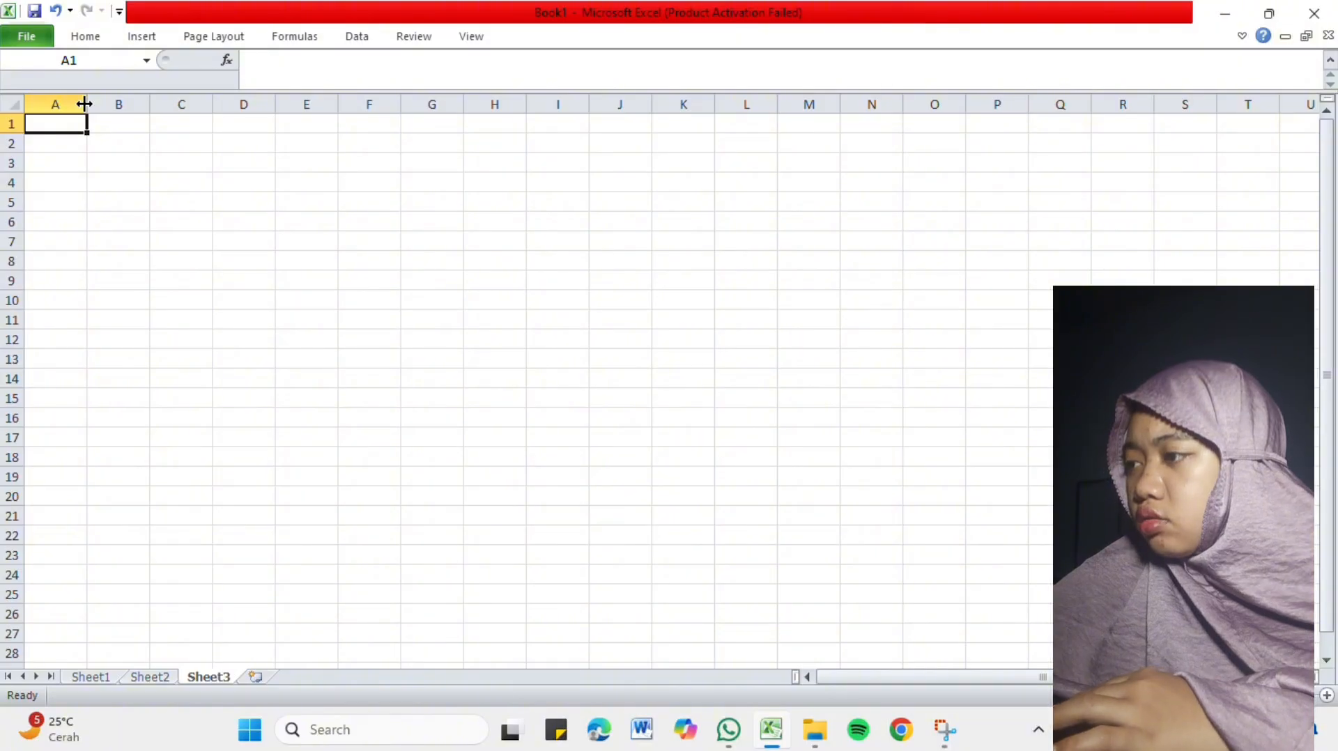
drag(84, 104, 100, 104)
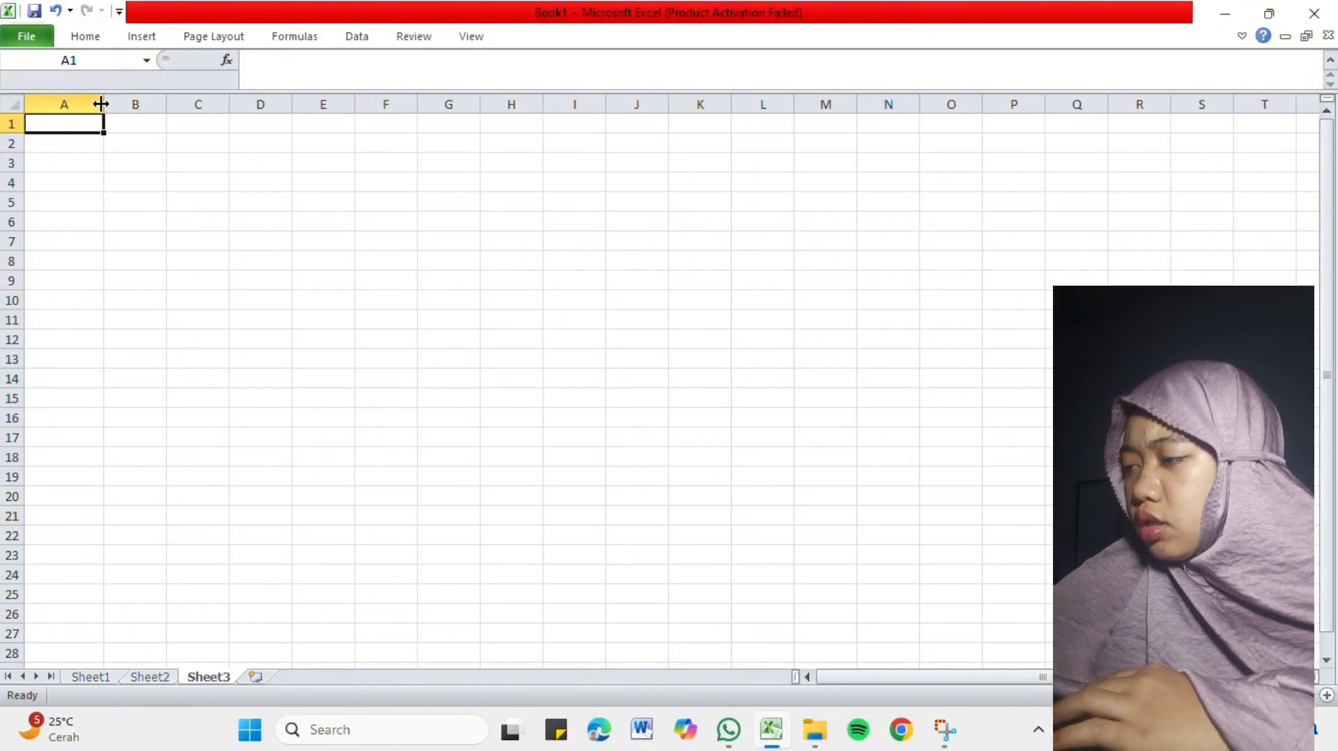
key(ctrl+z)
Review the context commands for cell A1 and for the whole of column A, including Format Cells and Column Width.
right_click(59, 131)
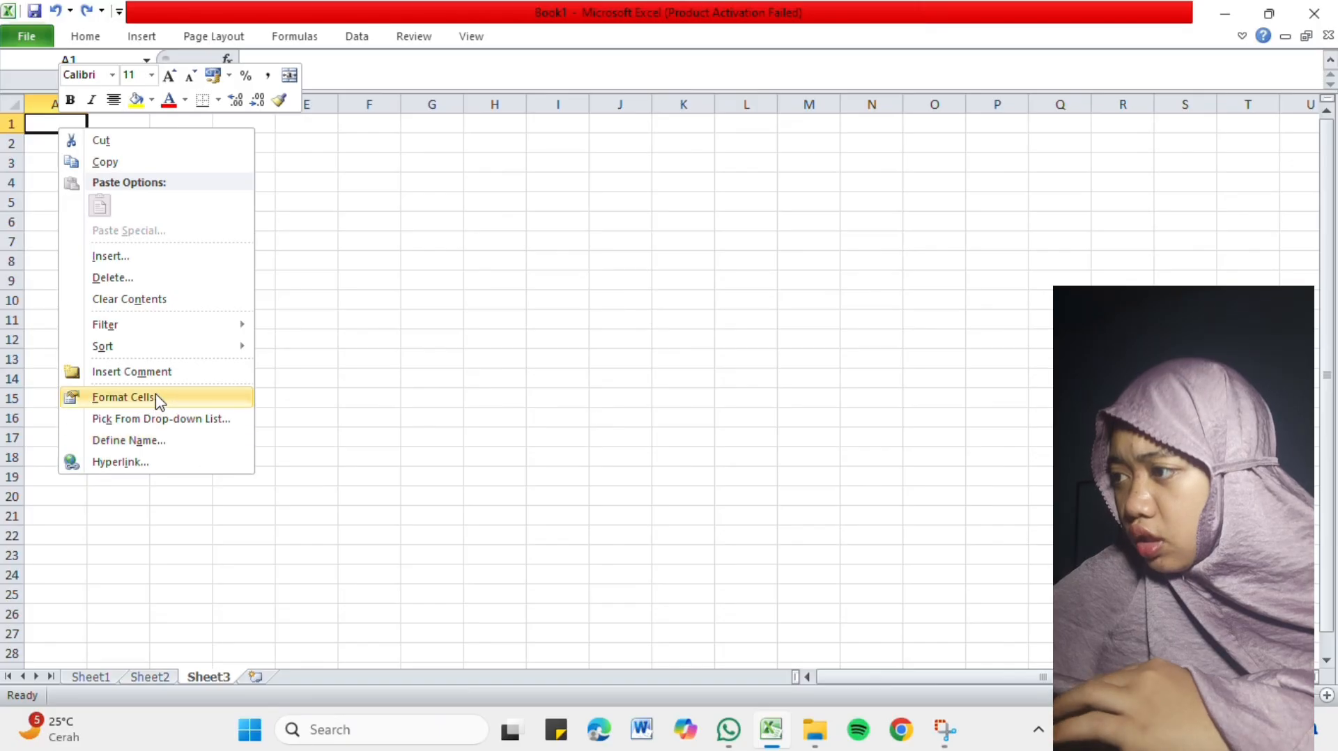
click(26, 125)
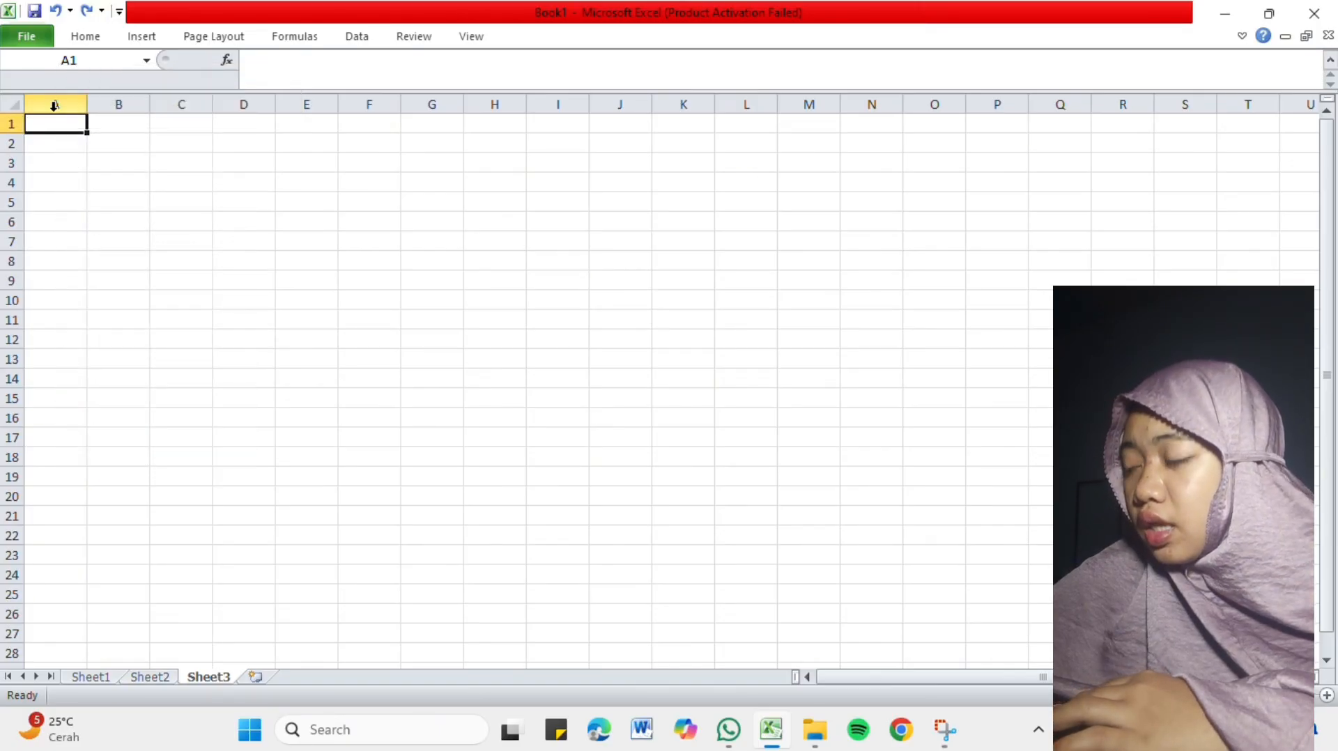
click(82, 105)
right_click(86, 106)
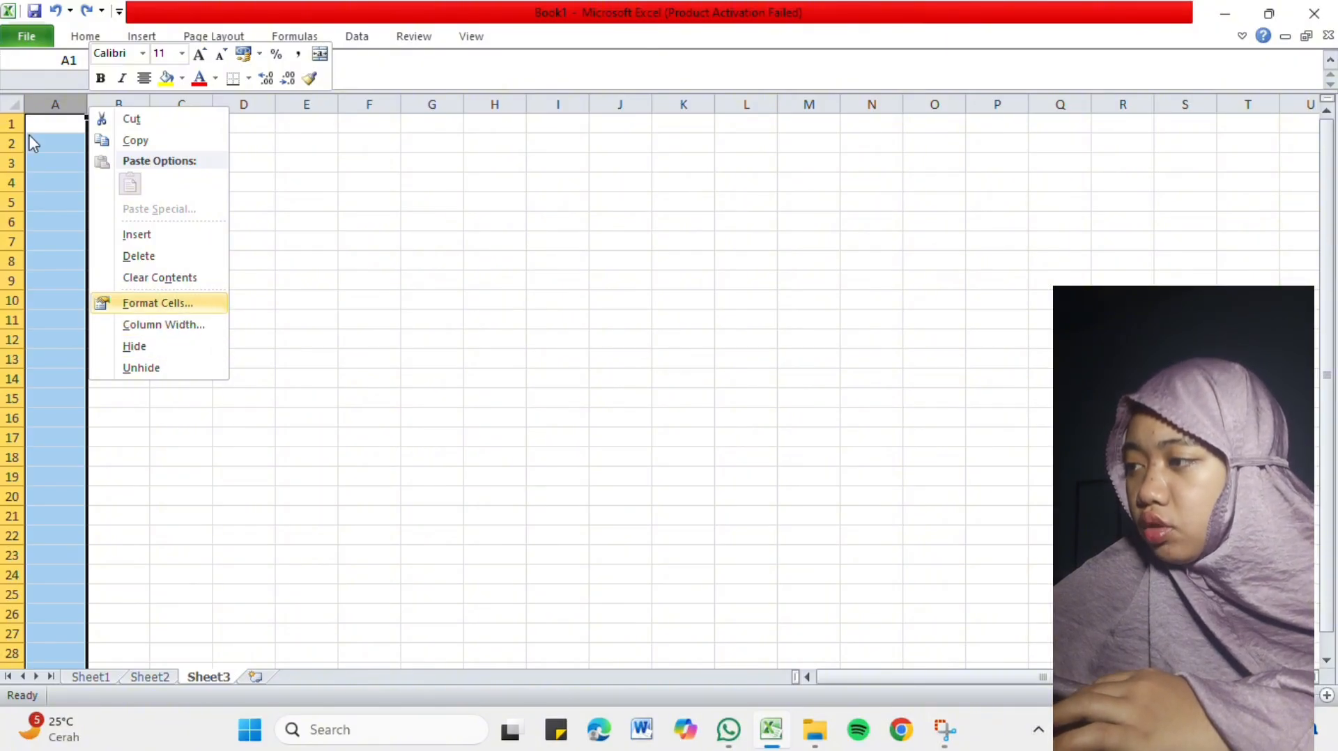
click(233, 169)
click(260, 179)
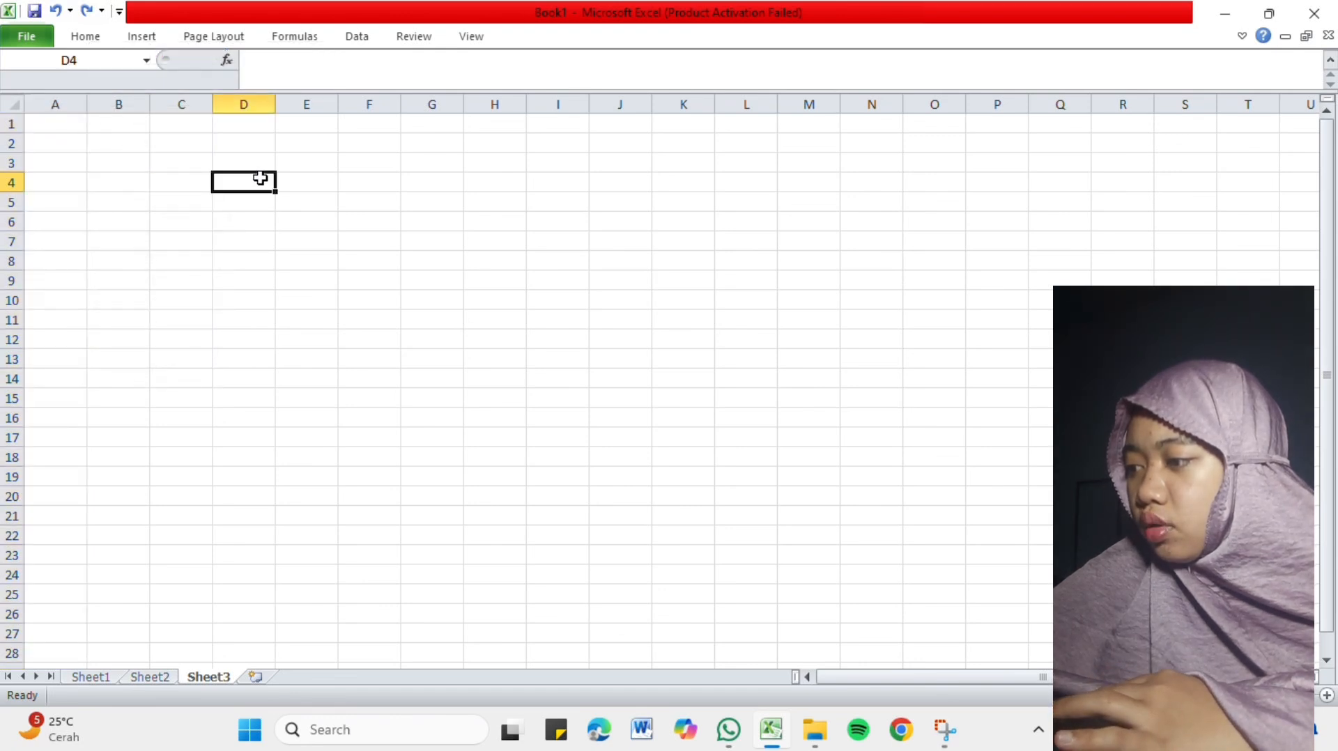
Review the Merge & Center options for cell D4 and turn on Wrap Text for it.
click(87, 35)
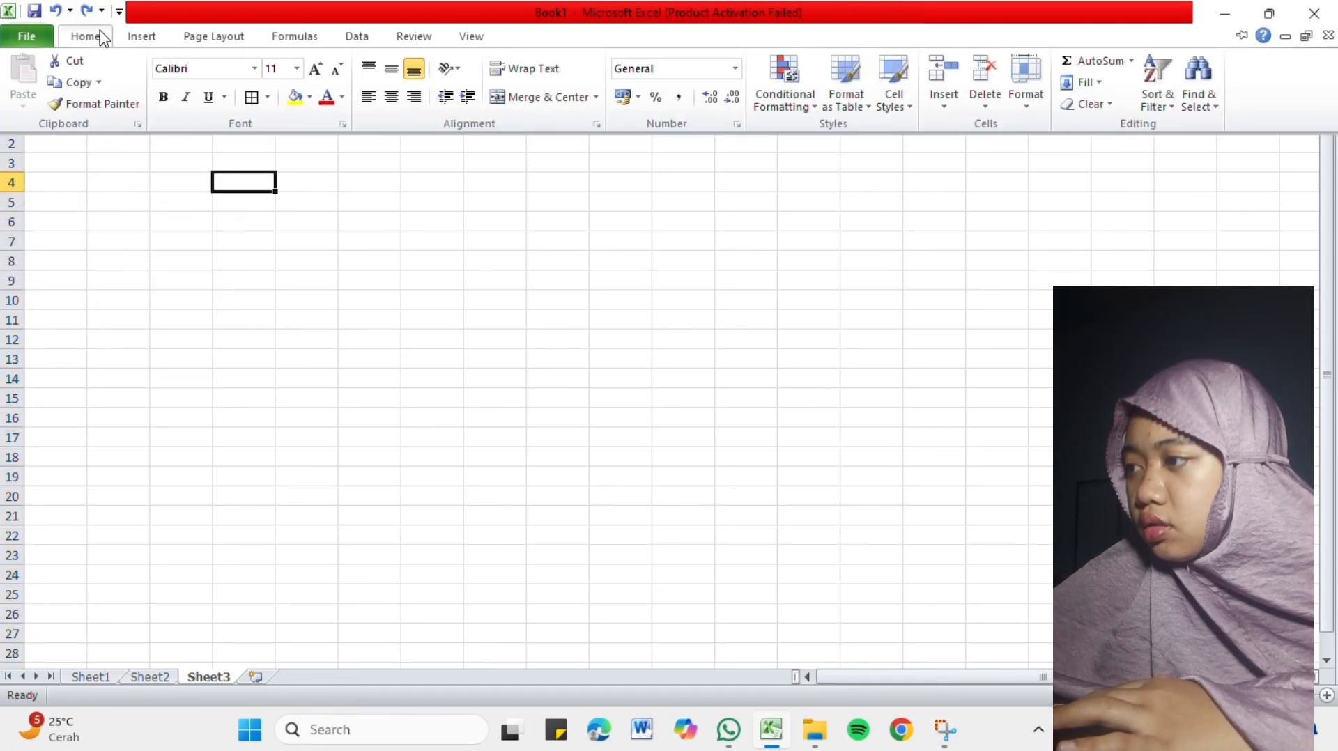
click(596, 99)
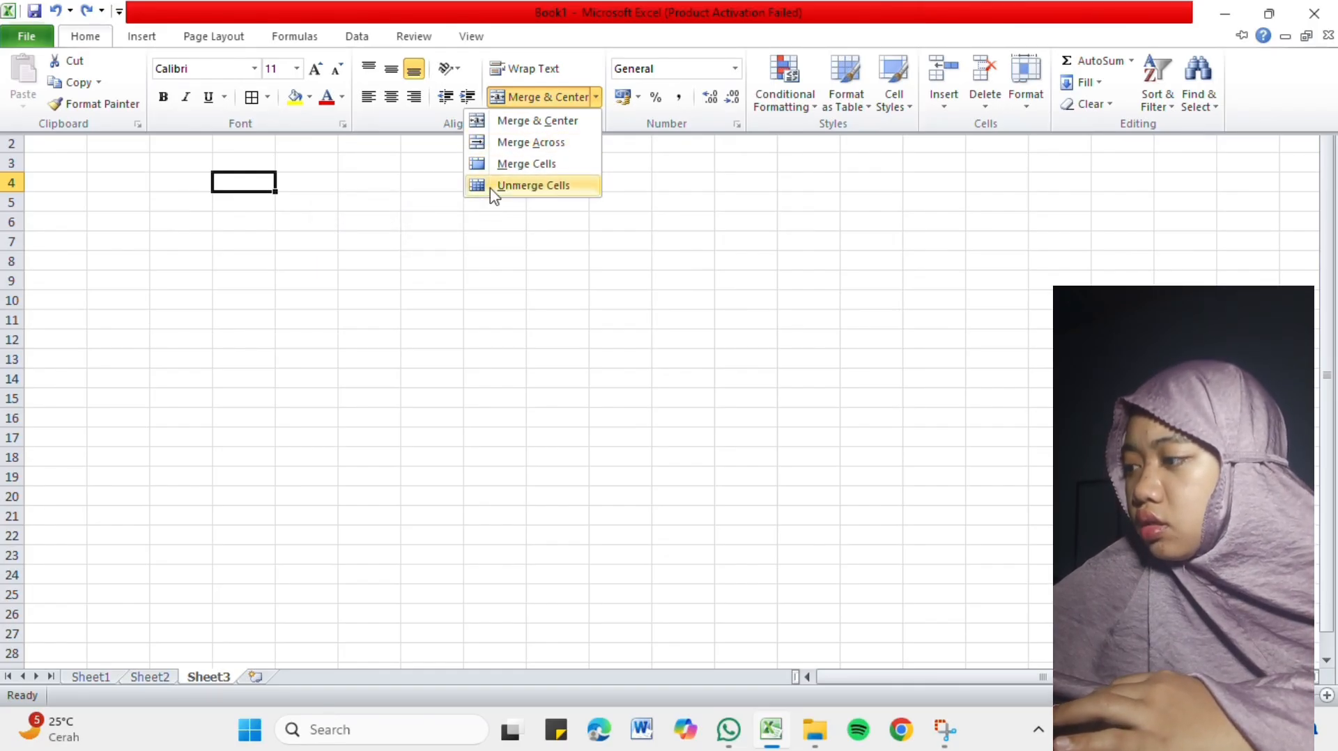
key(ctrl+F1)
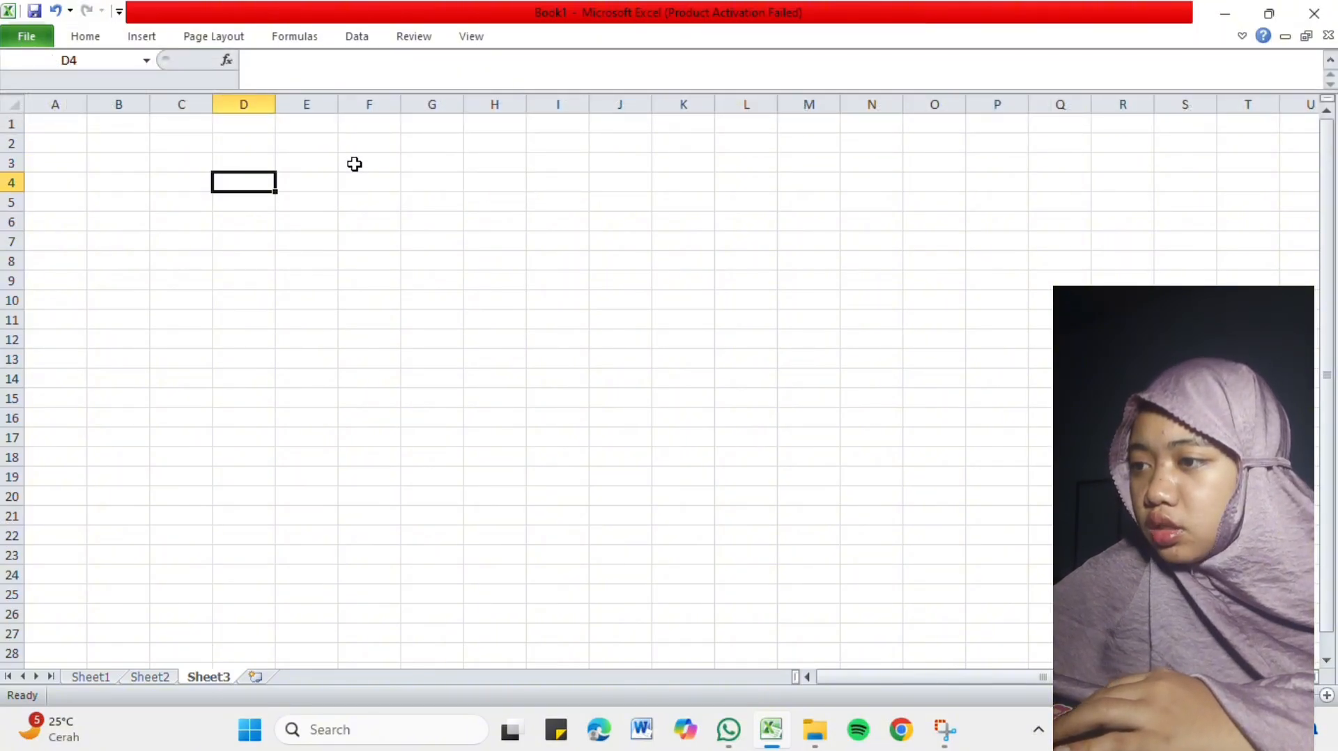
Examine the number format categories for cell D4 in Format Cells and close the dialog without changes.
click(101, 38)
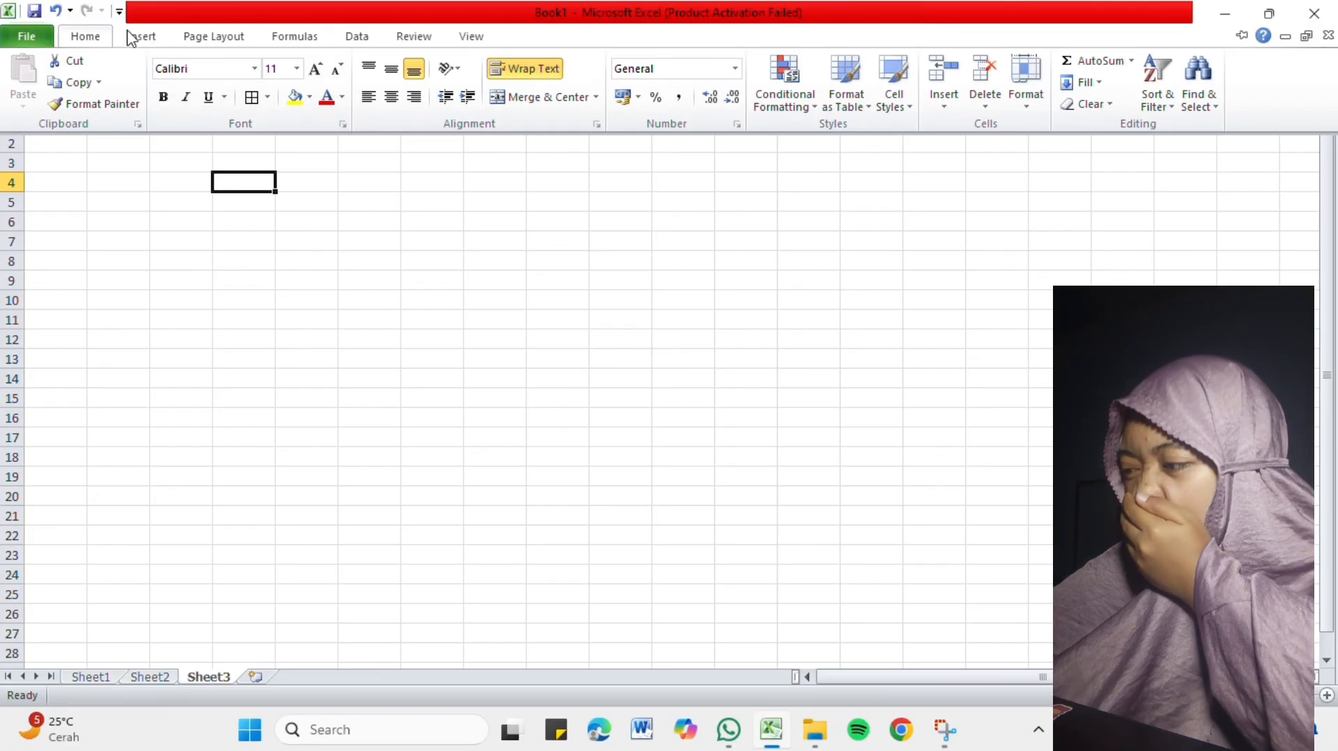
right_click(244, 193)
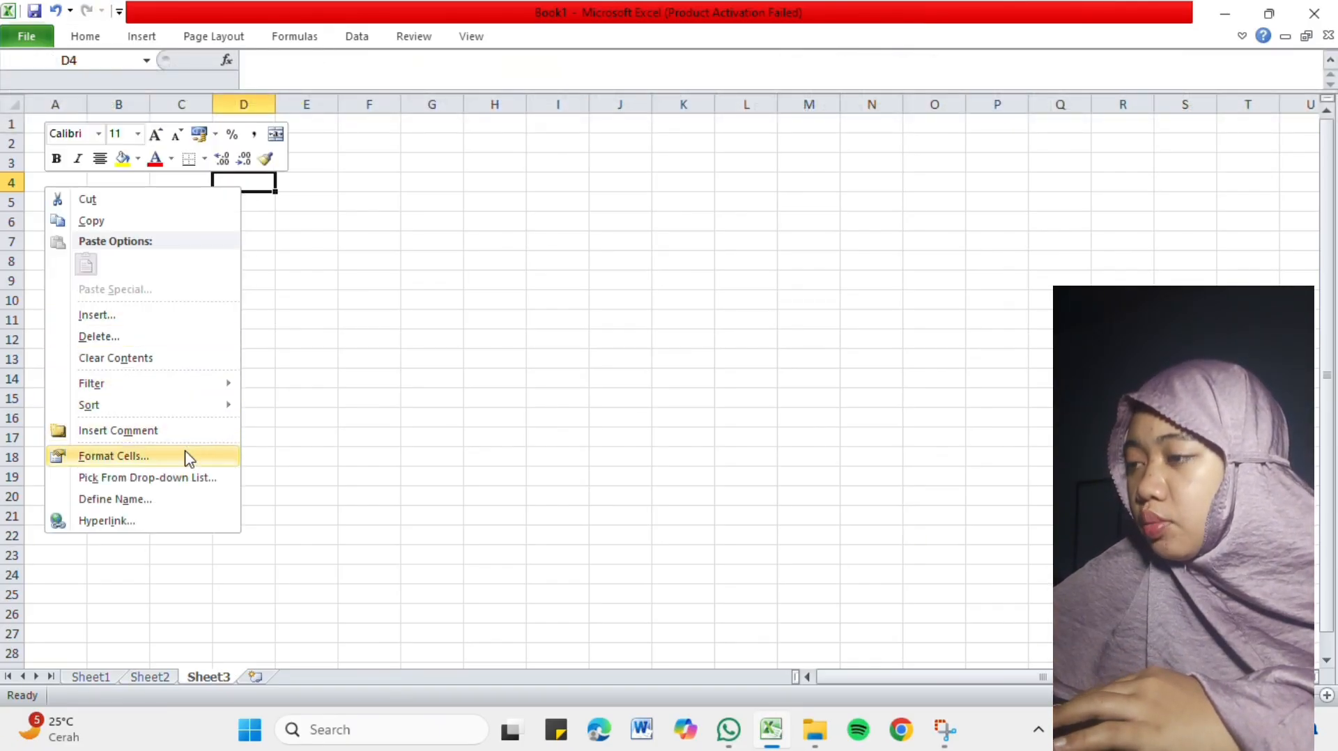
click(185, 456)
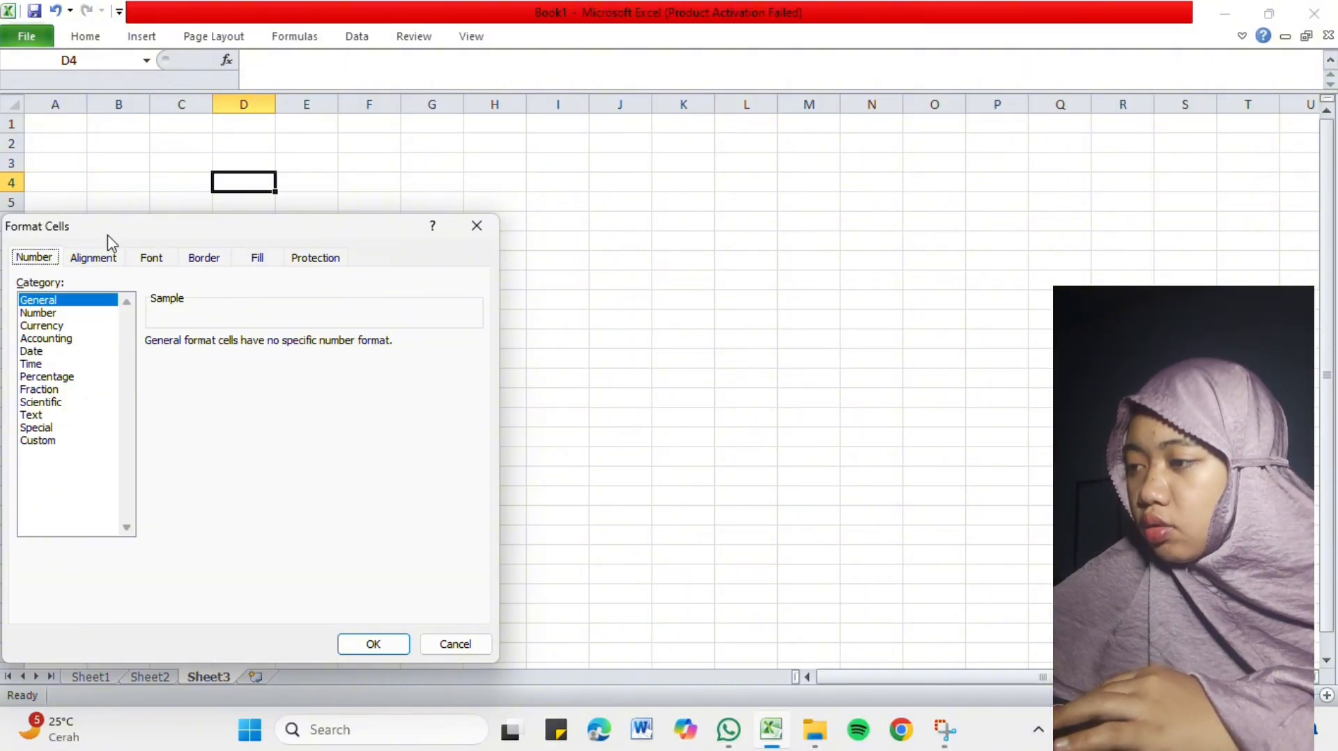
click(474, 226)
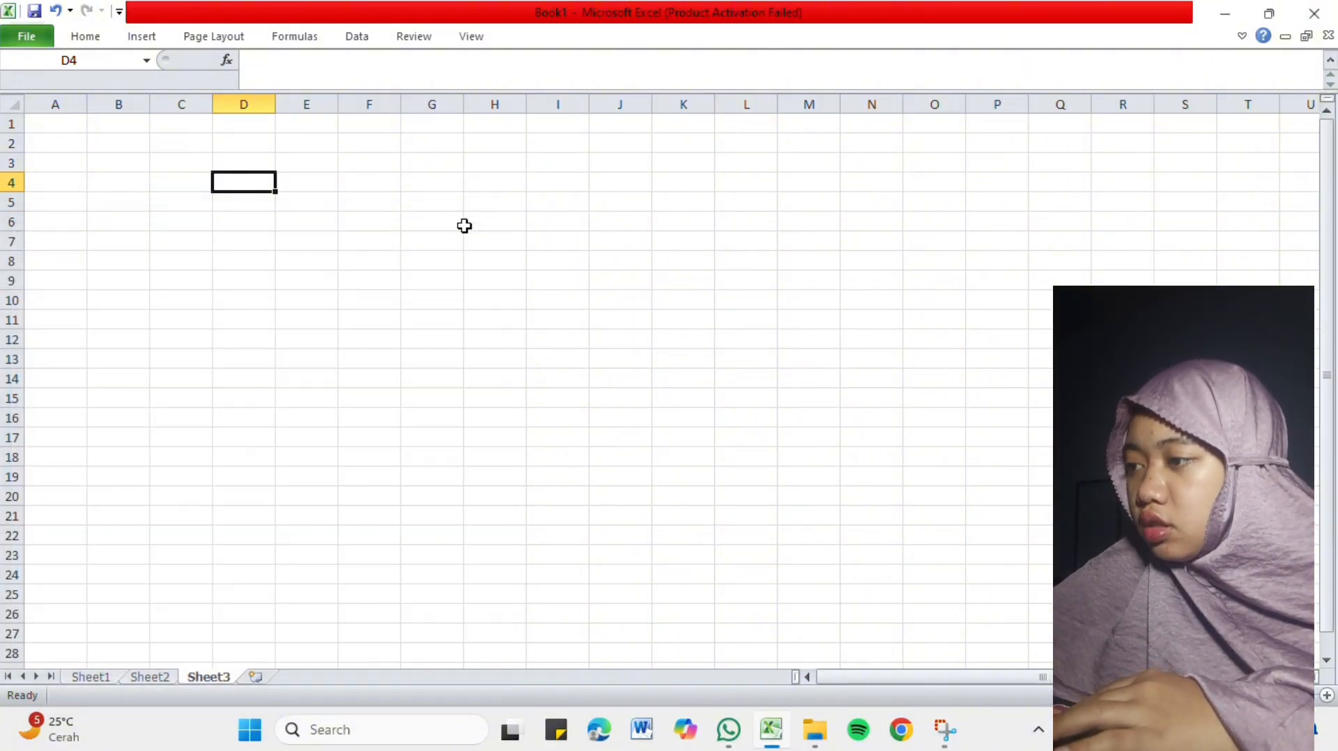
Review the Freeze Panes options and the chart types available for insertion.
click(481, 36)
click(674, 105)
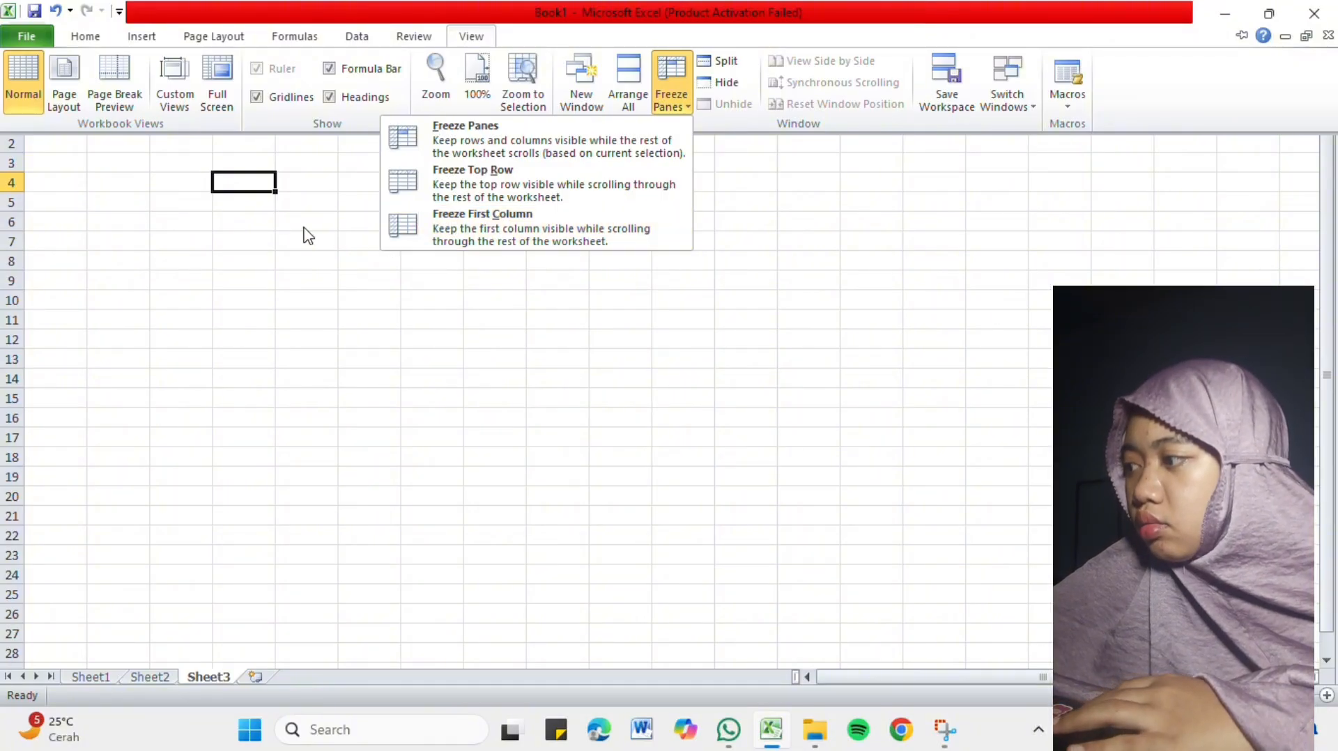
key(ctrl+F1)
click(140, 39)
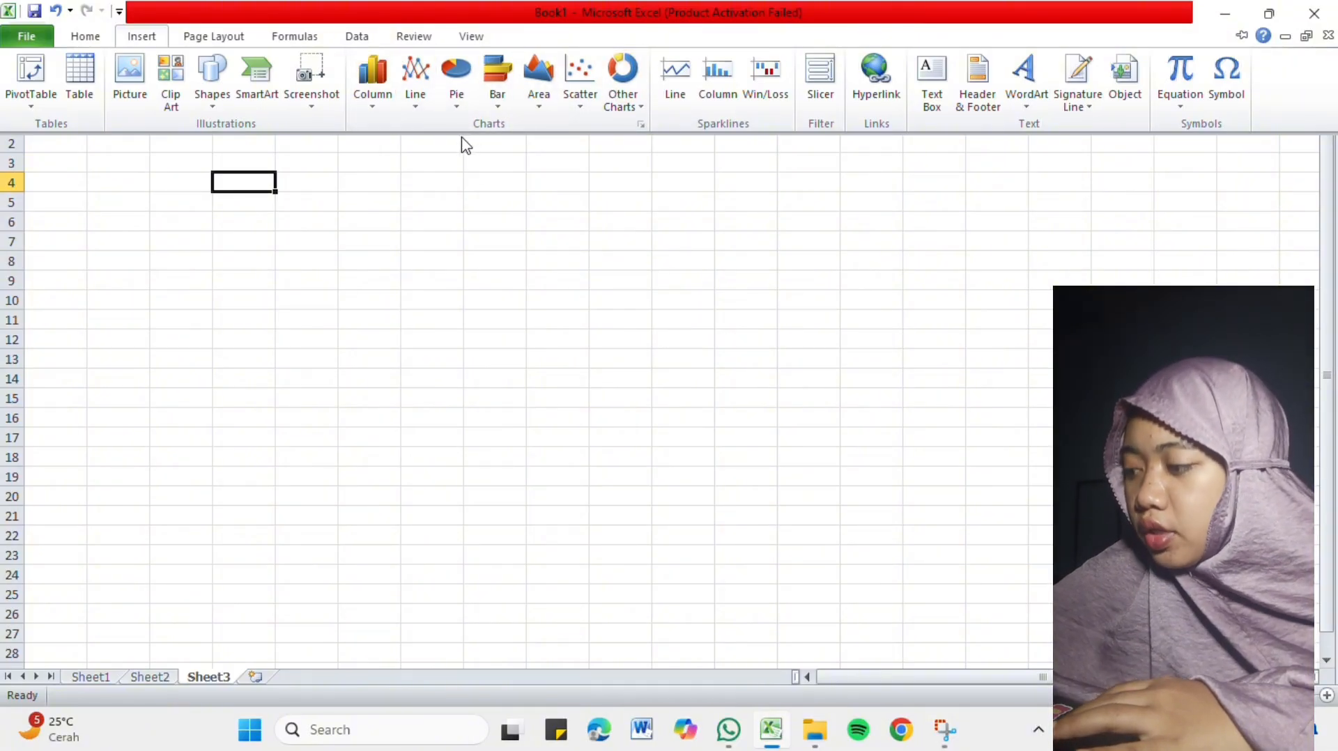
click(82, 42)
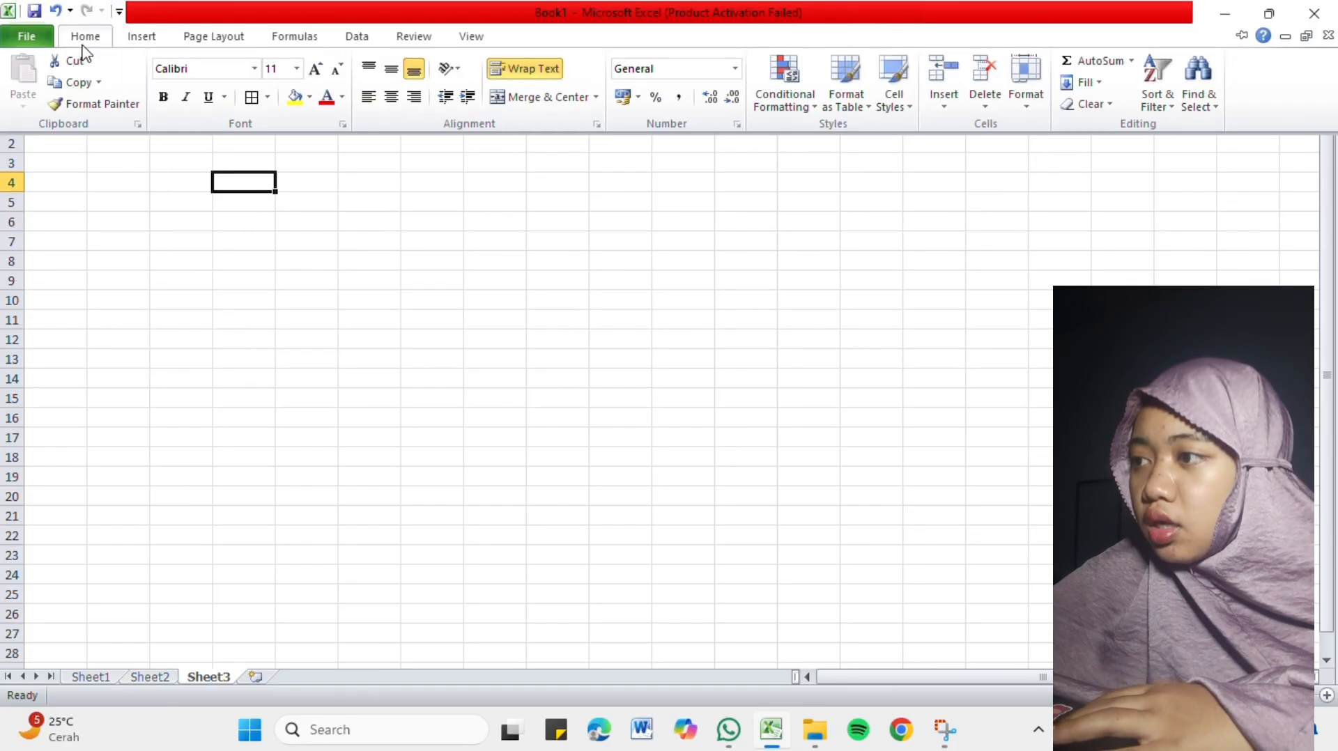
Browse the Math & Trig functions down to the SUM family and return to the function library.
click(308, 40)
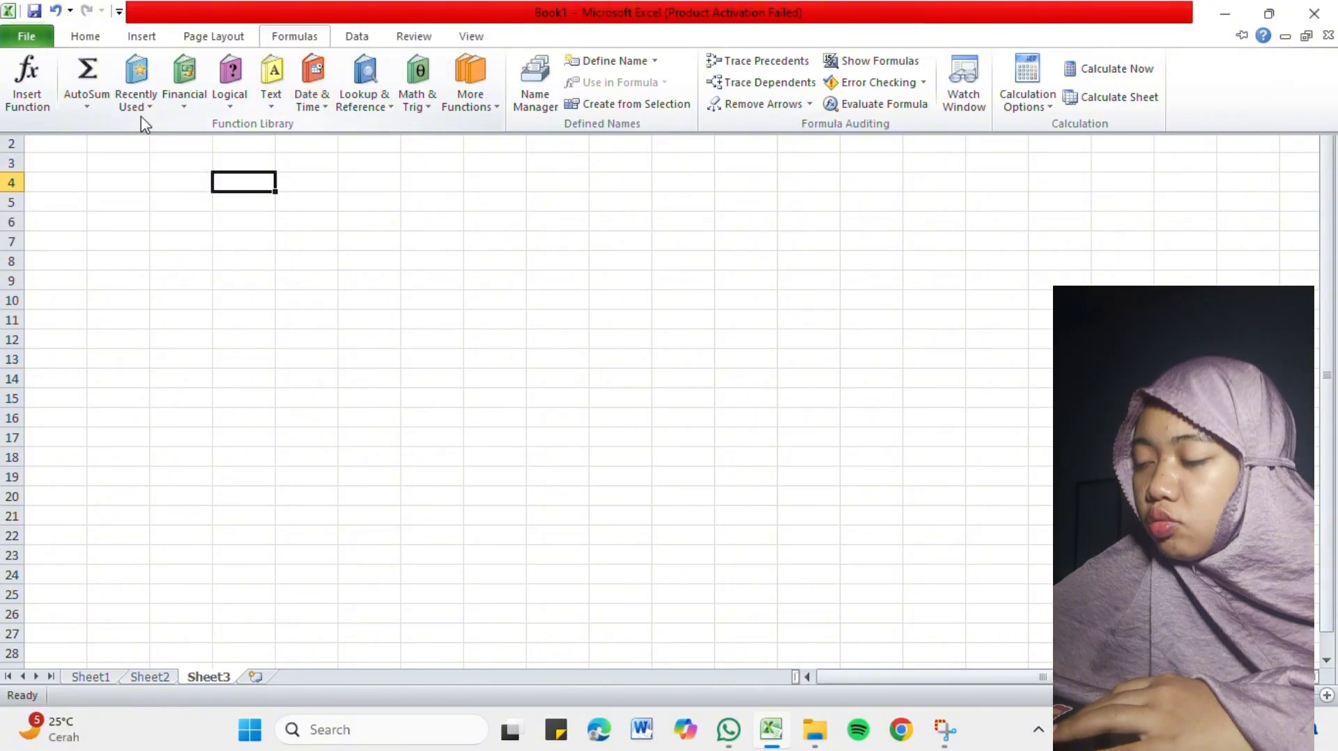
click(421, 92)
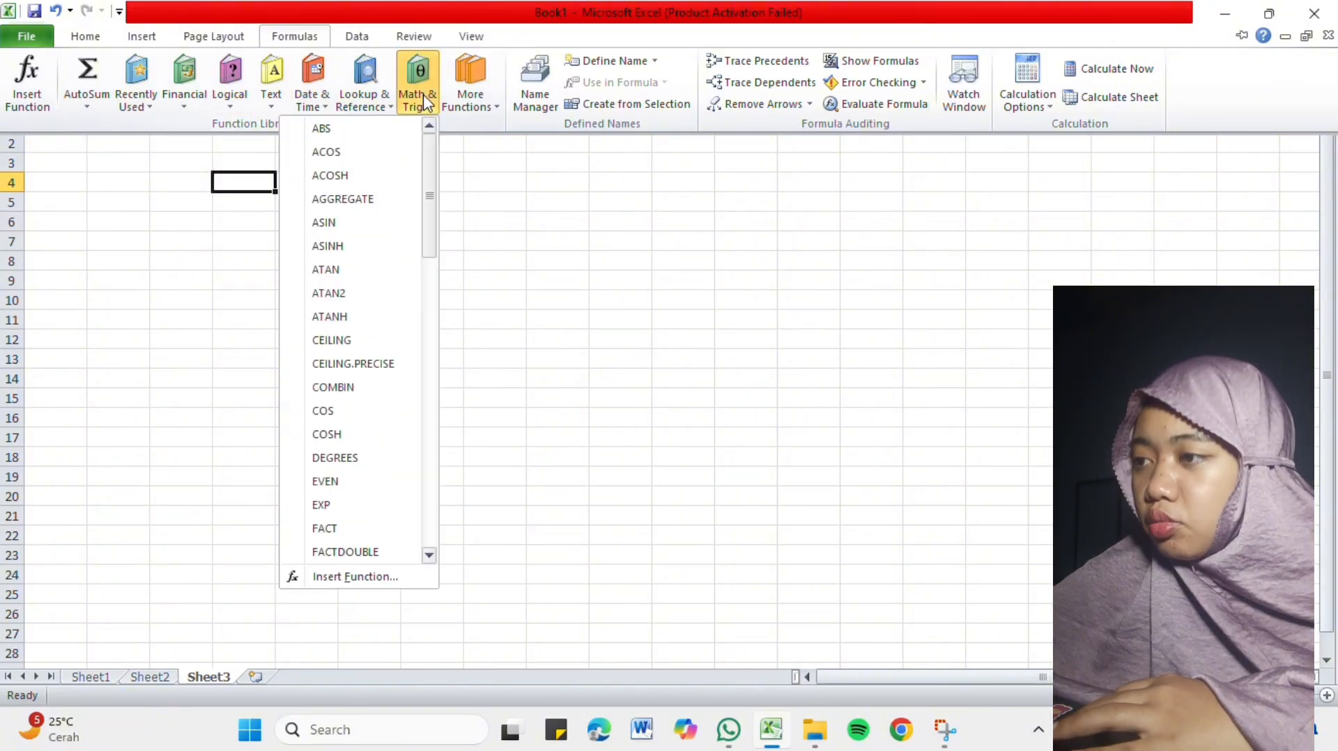
scroll(383, 299, down, 15)
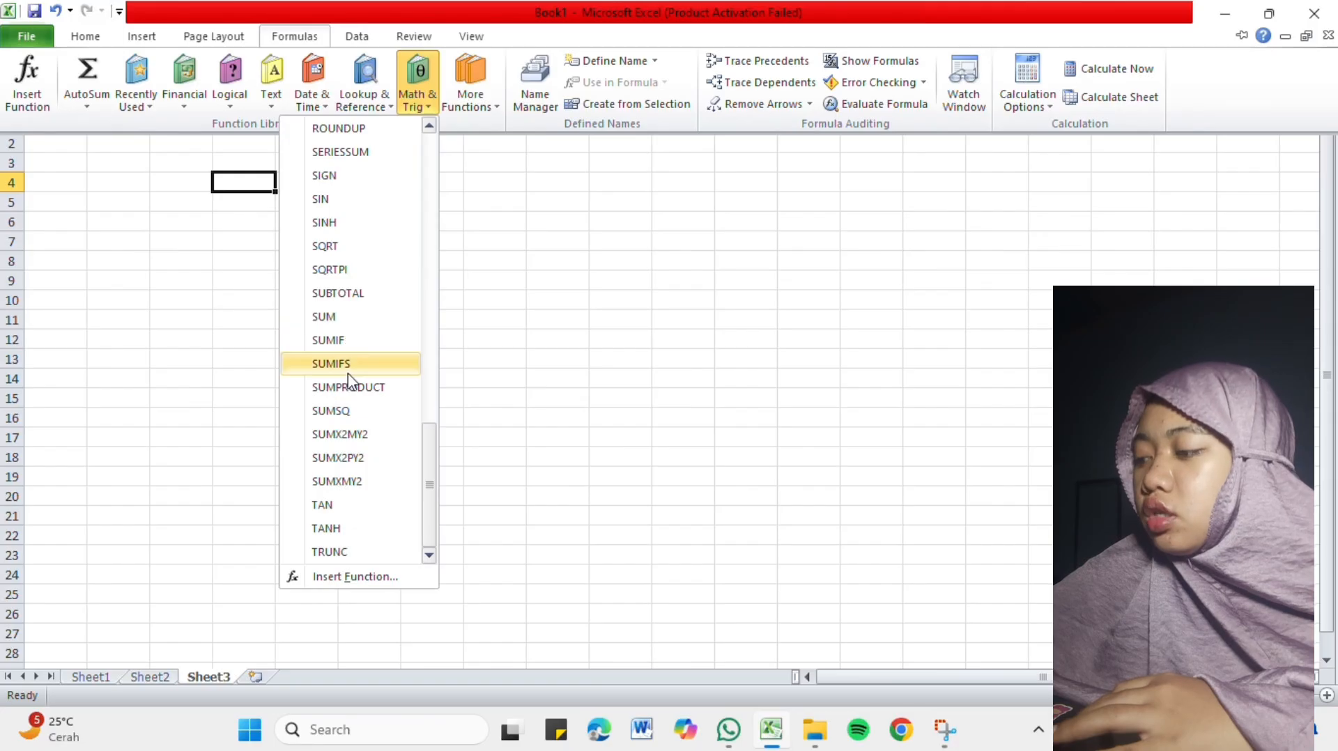
click(531, 343)
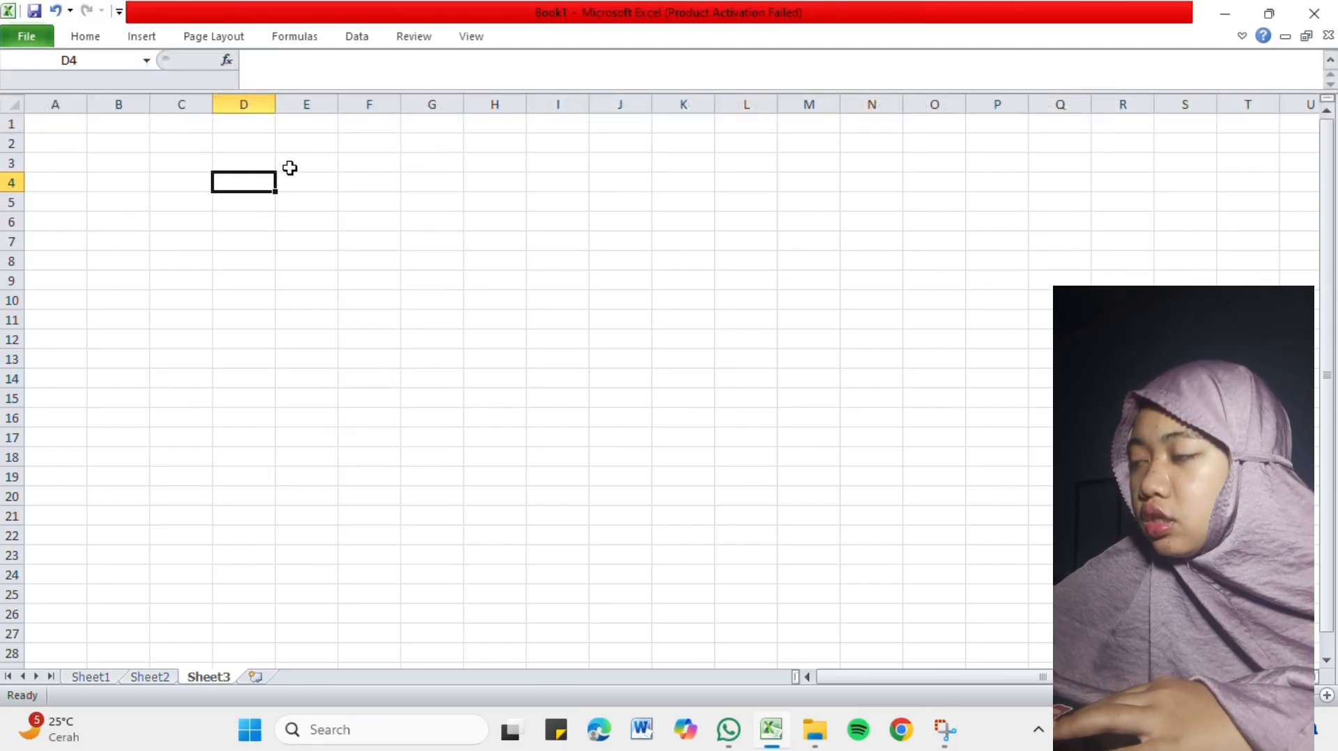
click(305, 40)
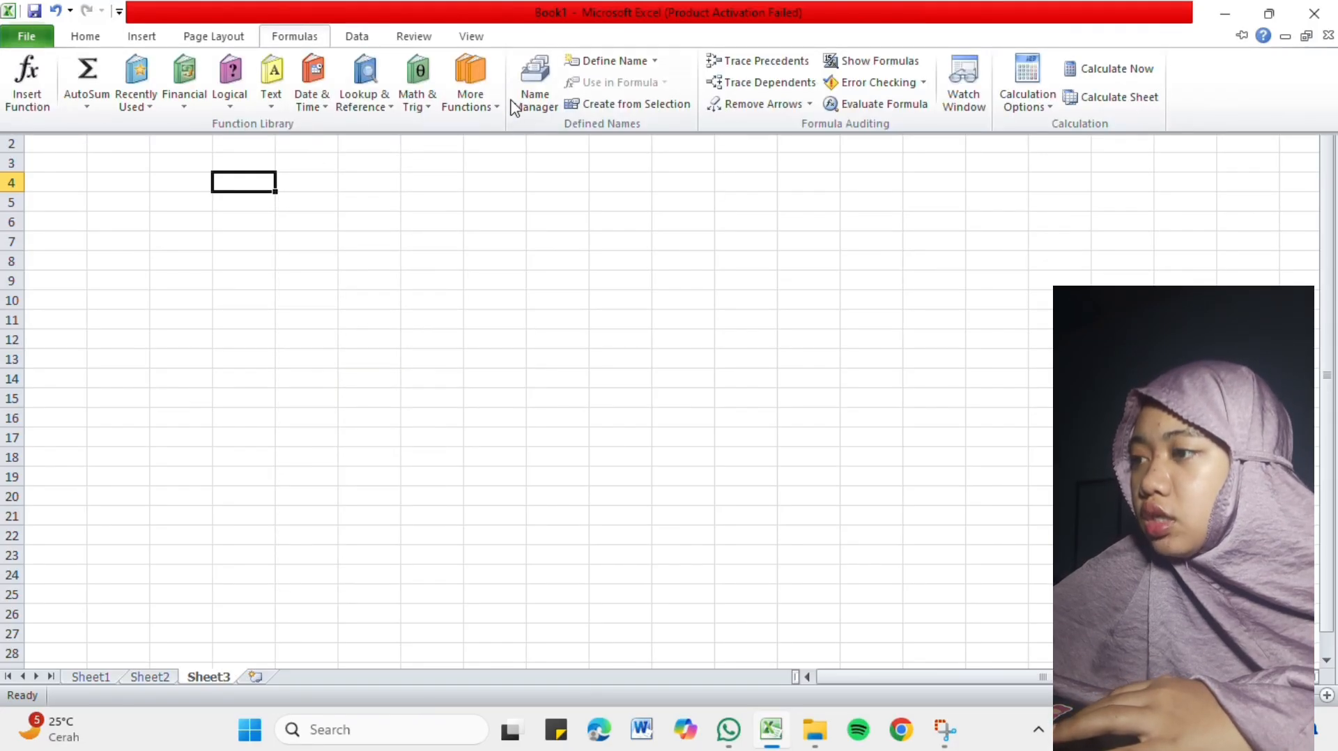